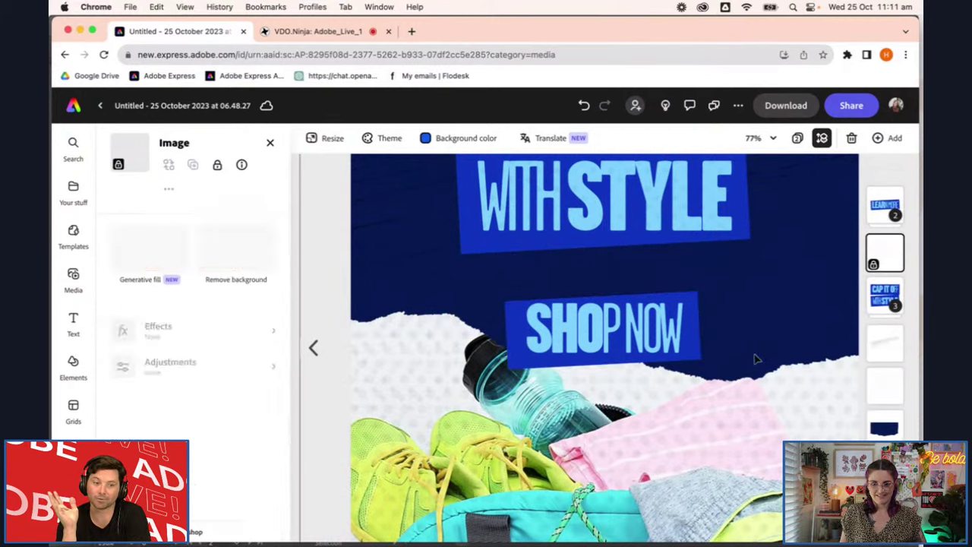
Select the whole SHOP NOW group, after briefly stepping into its text
scroll(753, 358, "down", 3)
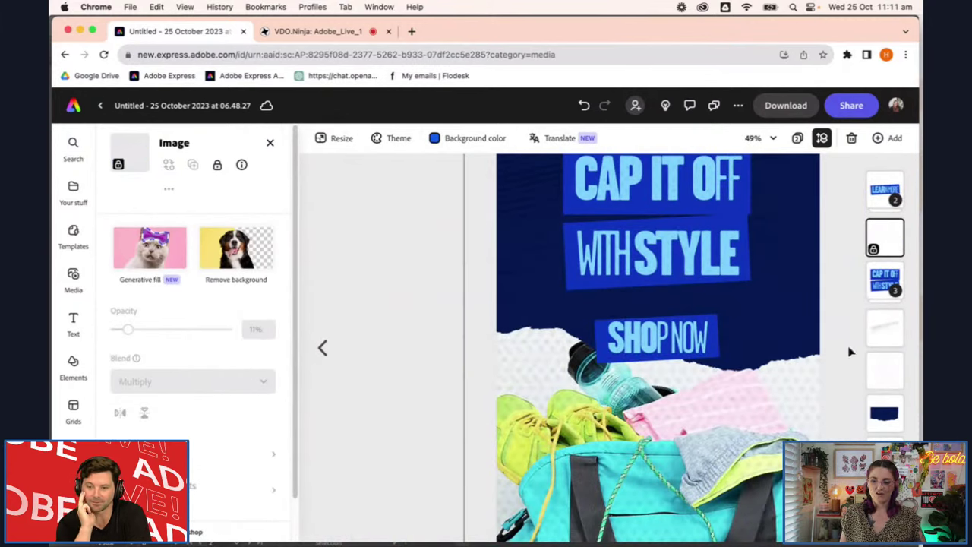
scroll(760, 342, "up", 2)
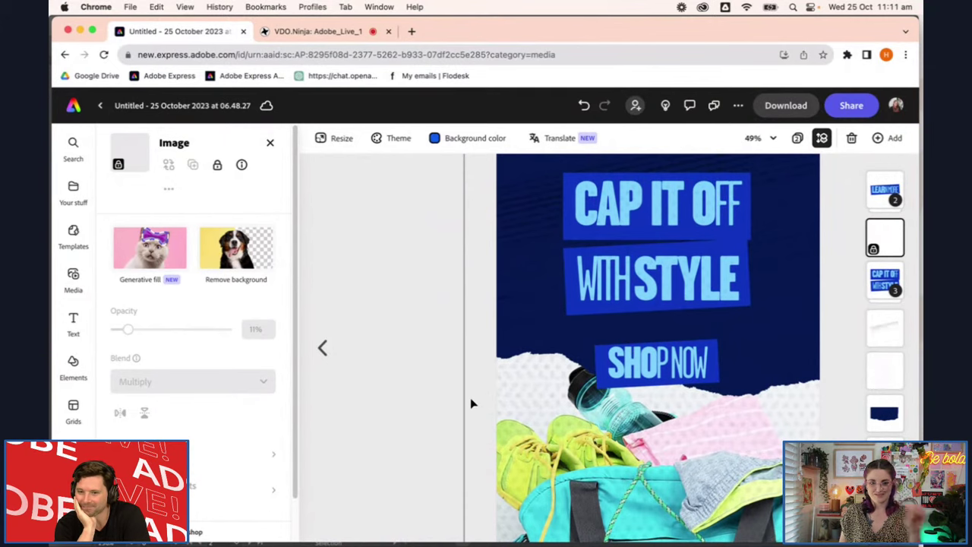
left_click(662, 380)
scroll(797, 361, "right", 2)
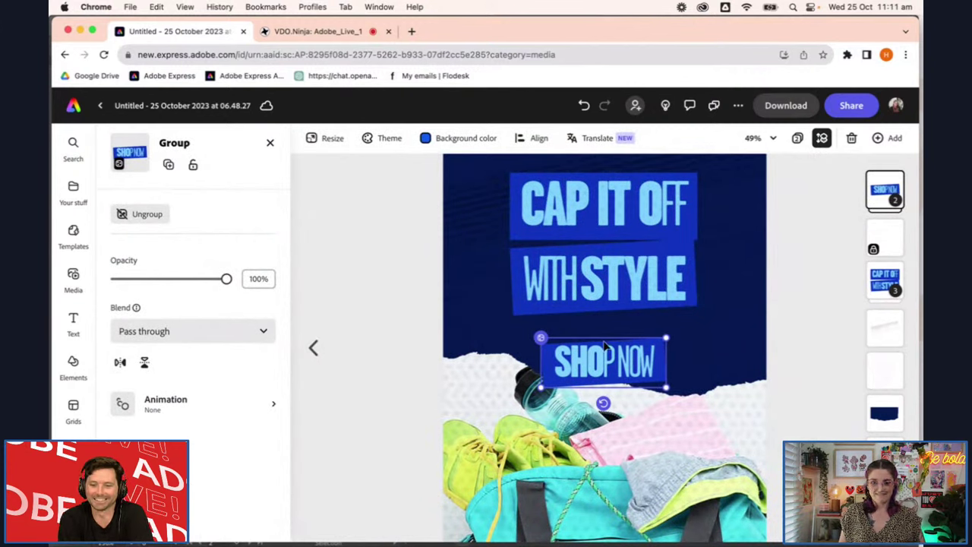
double_click(650, 353)
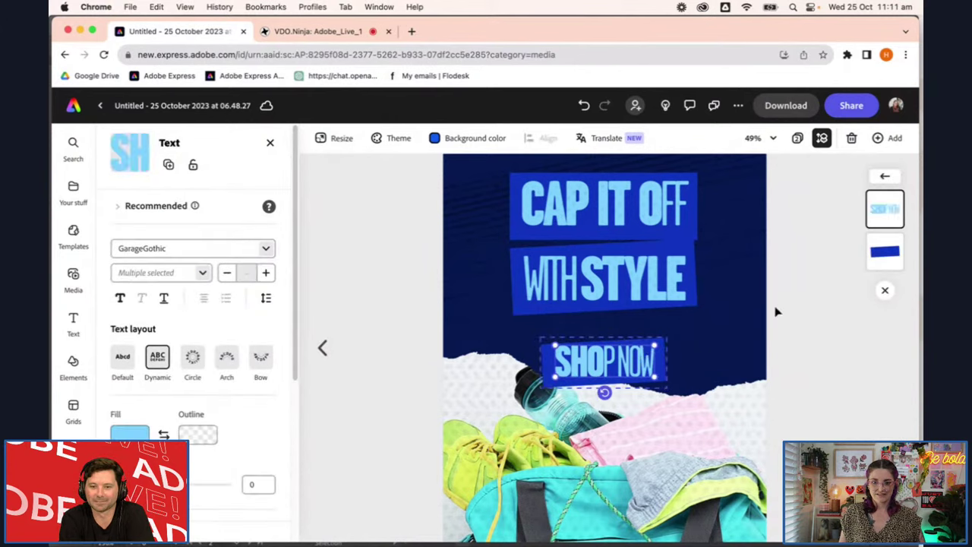
left_click(780, 367)
left_click(866, 201)
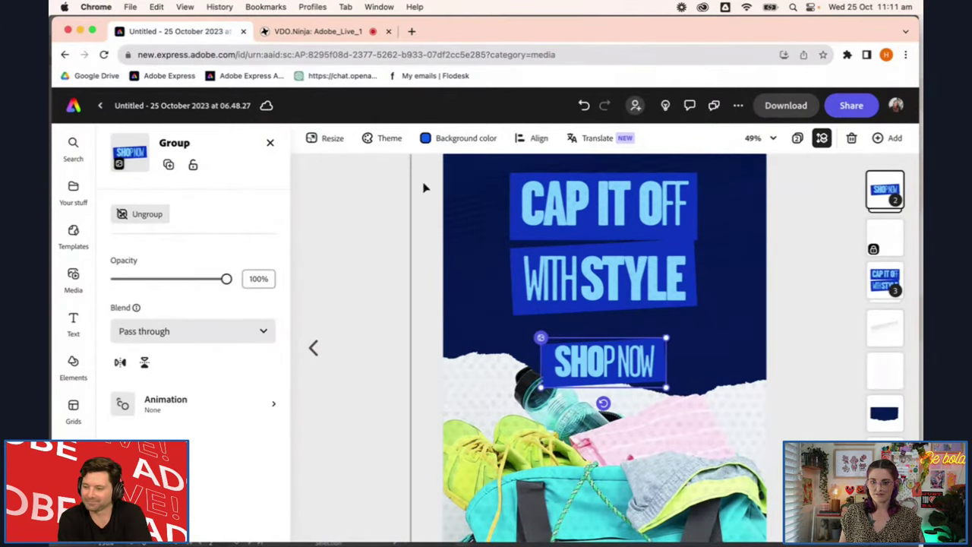
Ungroup SHOP NOW and confirm the blue rectangle is now selectable on its own
left_click(141, 214)
left_click(380, 281)
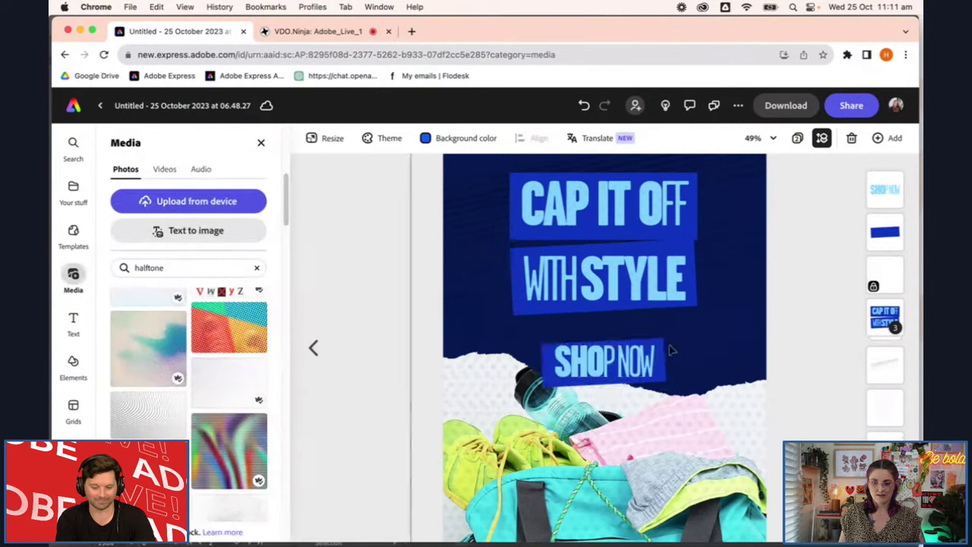
scroll(661, 345, "up", 5)
left_click(599, 352)
scroll(588, 349, "down", 2)
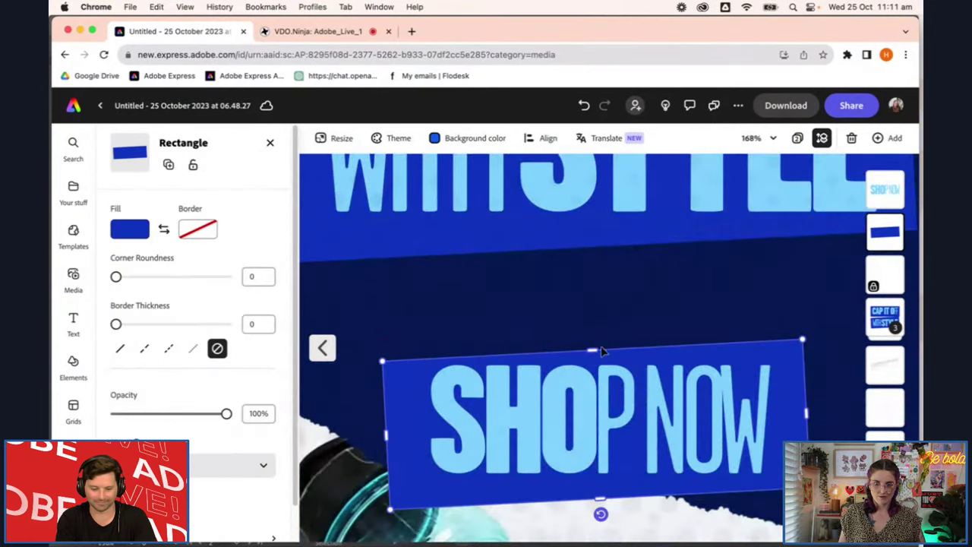
scroll(620, 340, "down", 2)
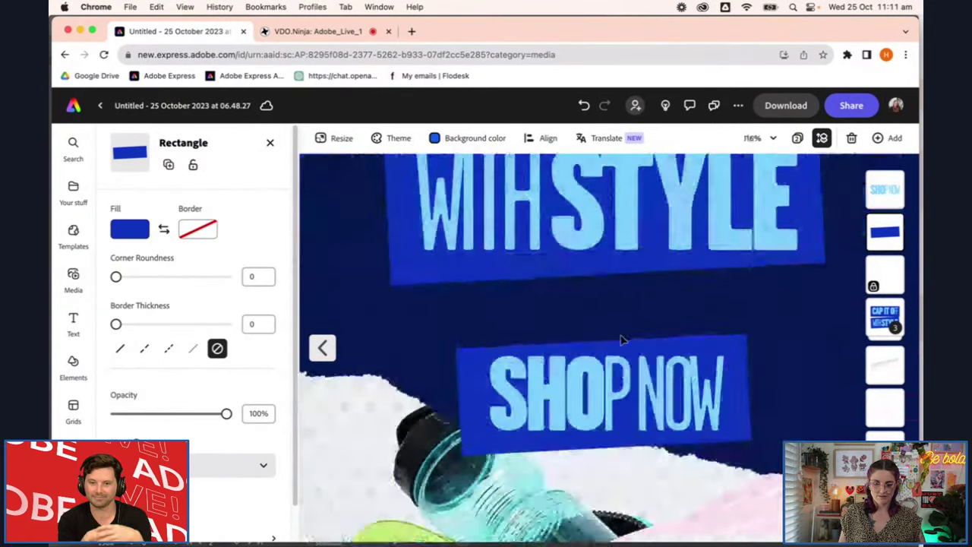
scroll(619, 340, "down", 8)
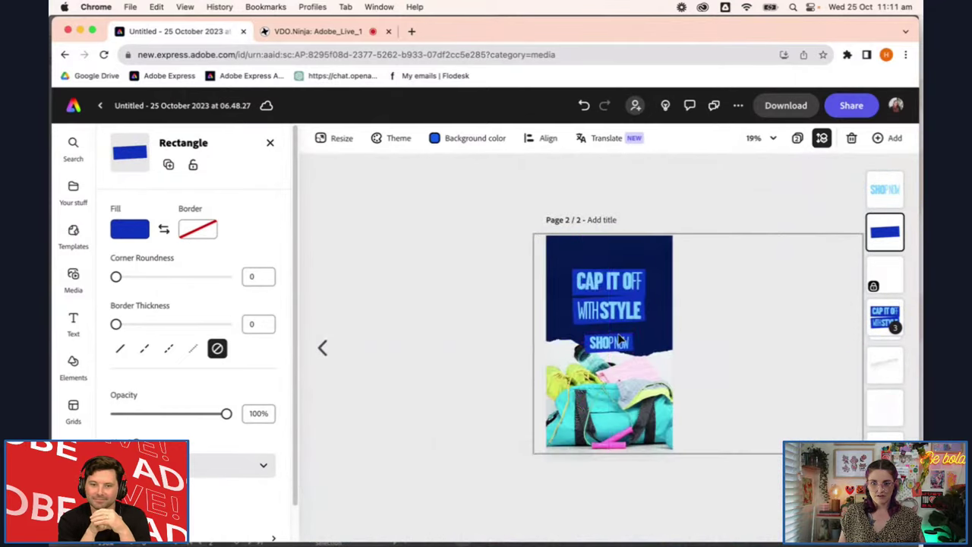
scroll(619, 341, "up", 1)
left_click(731, 345)
scroll(705, 363, "up", 1)
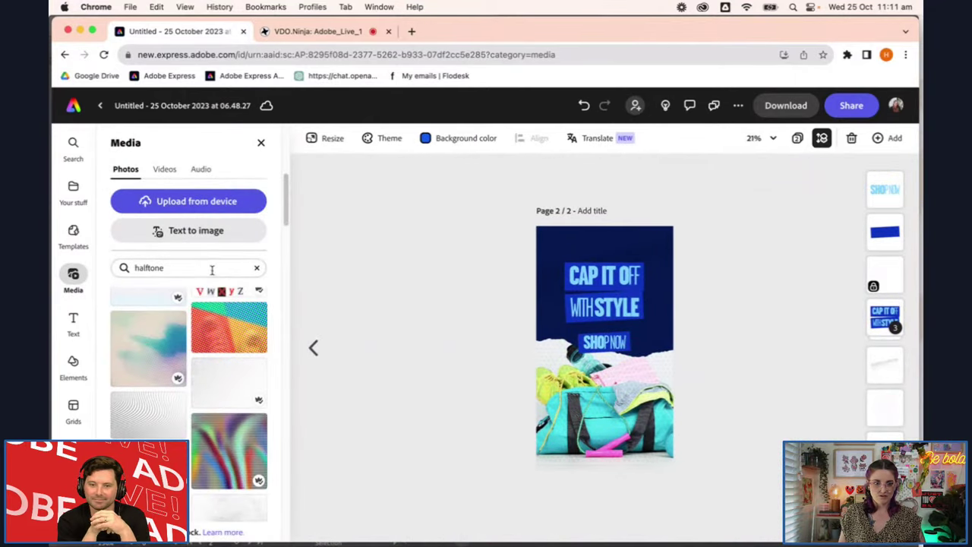
Browse Your stuff and open the Hold Out Swipe folder
left_click(65, 202)
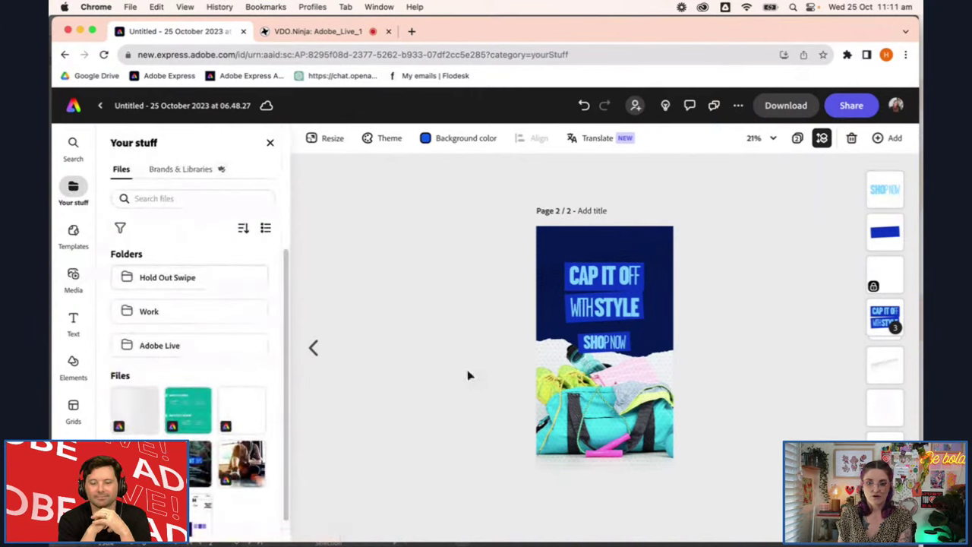
scroll(600, 346, "up", 2)
scroll(600, 346, "up", 3)
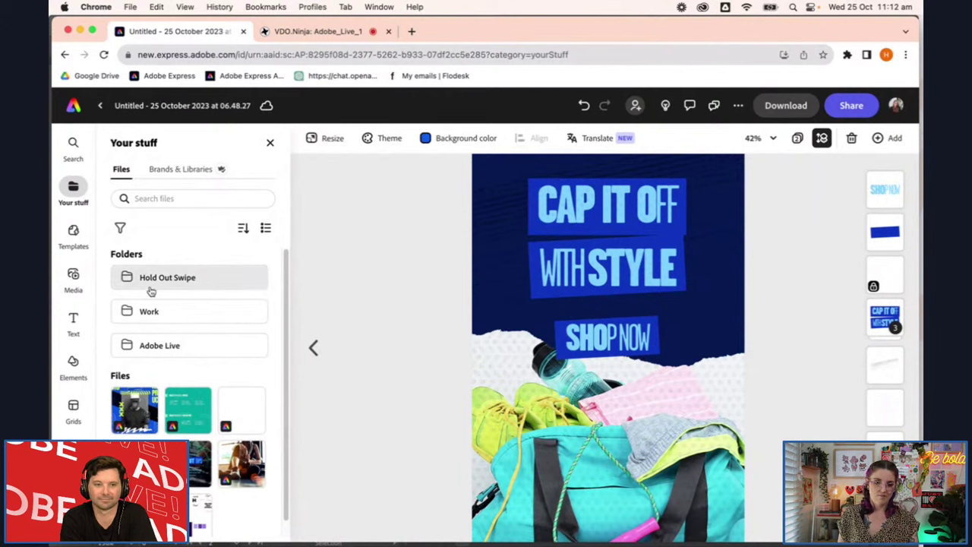
left_click(219, 291)
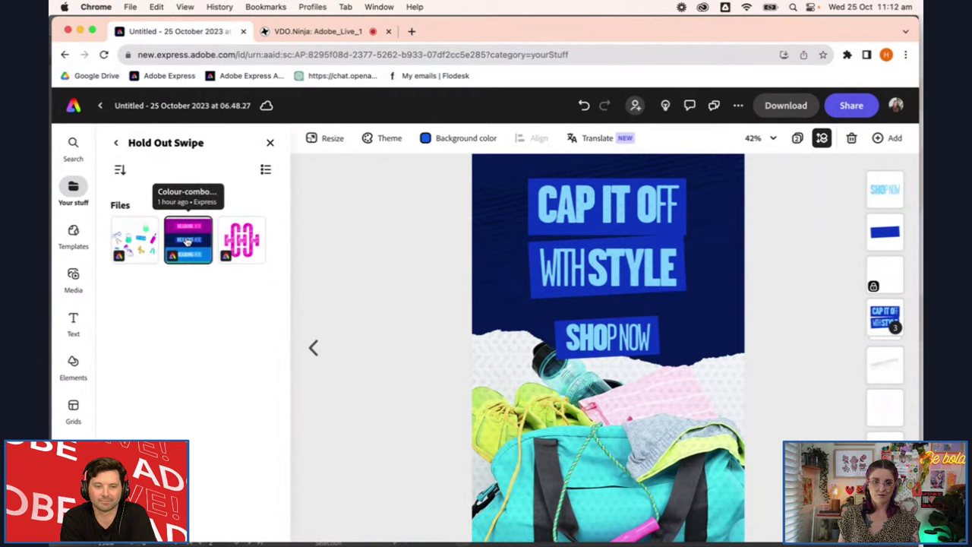
Open Colour-combos-SWIPE in a new window, take its purple HEADING HERE block, and return
right_click(188, 242)
left_click(243, 260)
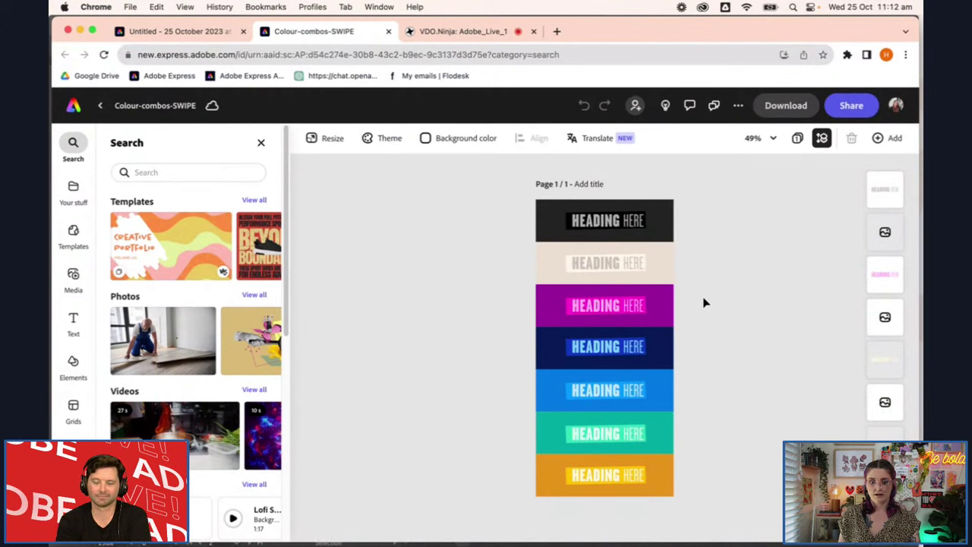
left_click(724, 320)
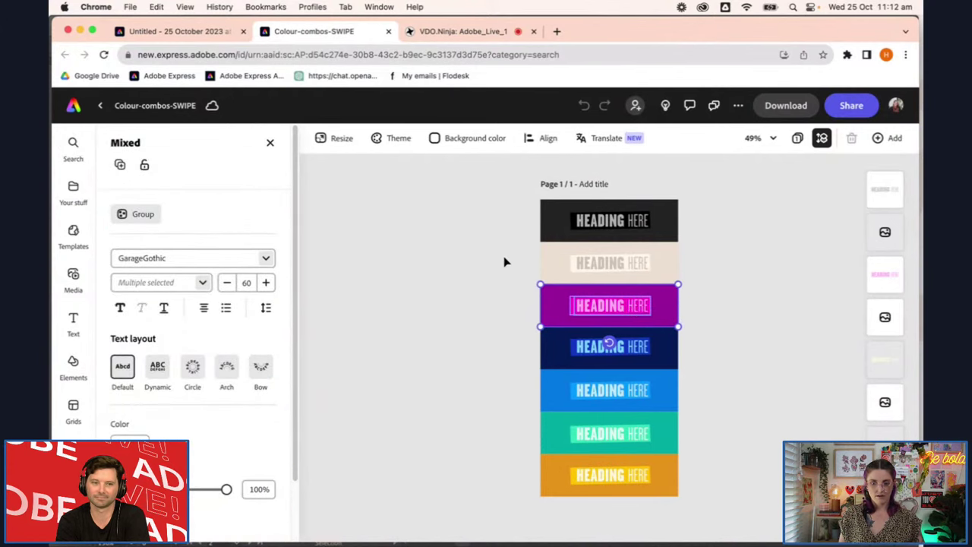
left_click(216, 31)
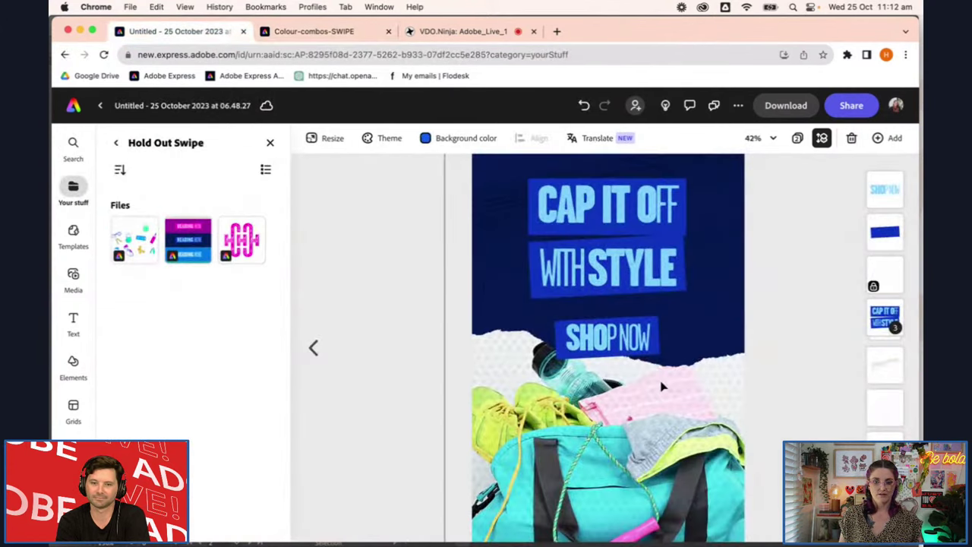
Paste the purple HEADING HERE block and move it lower right over the bag
left_click(589, 430)
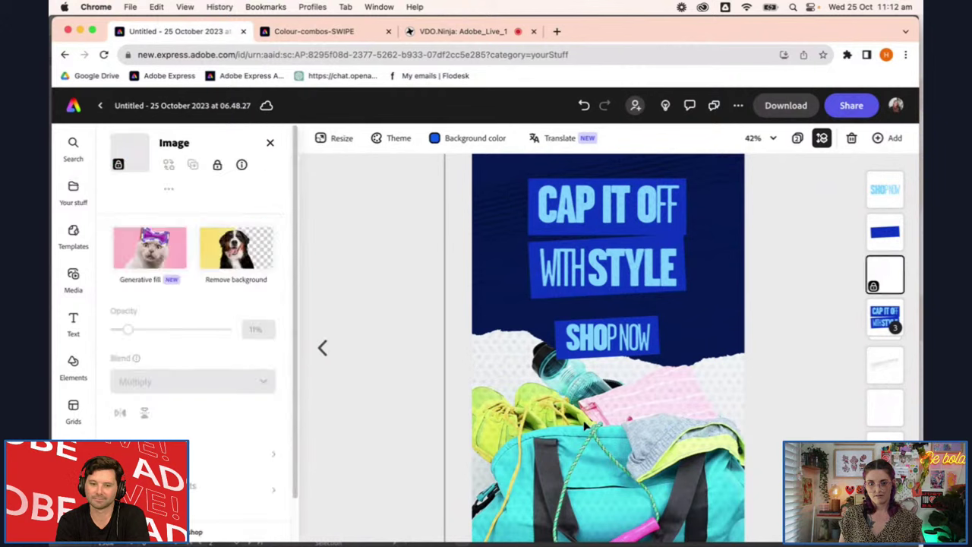
key("super+v")
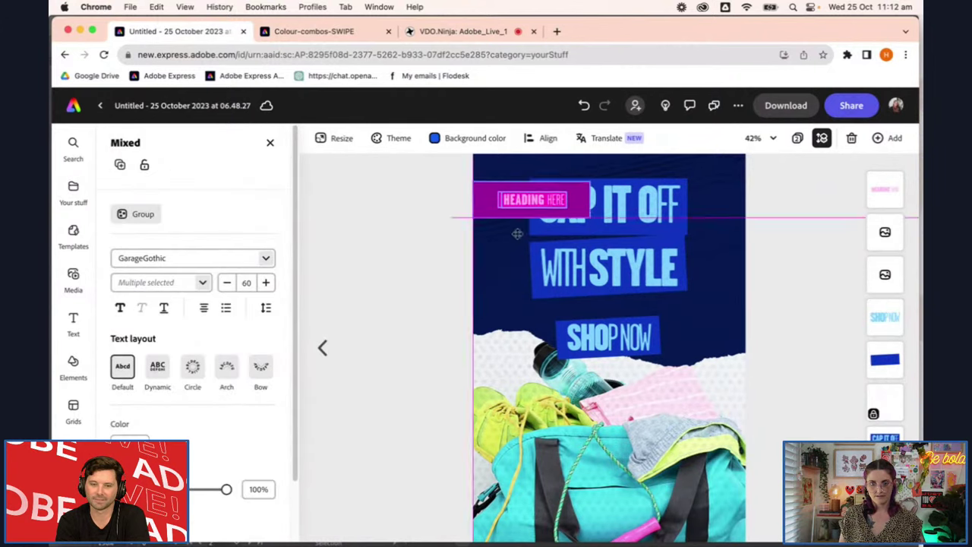
left_click_drag(516, 199, 693, 385)
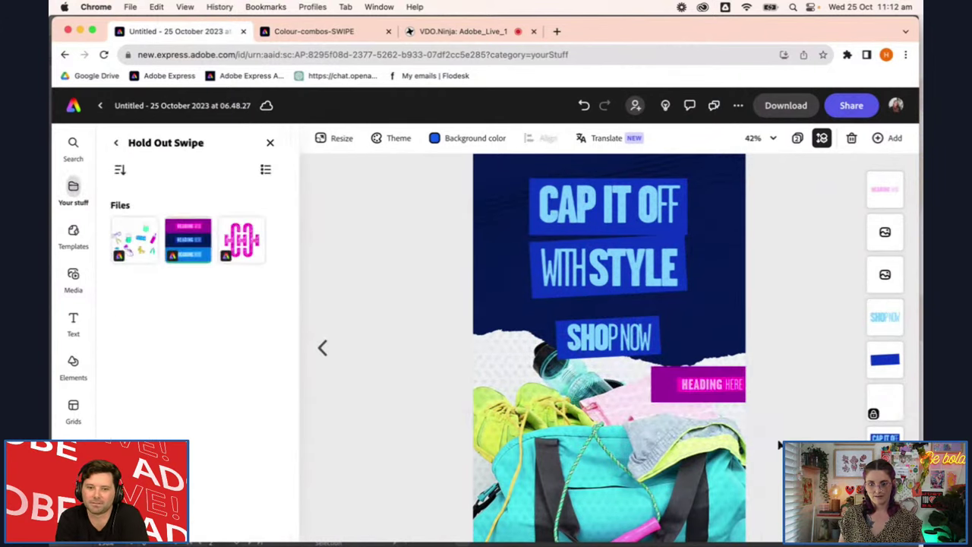
Fill the SHOP NOW rectangle with magenta sampled from the pasted block
left_click(652, 340)
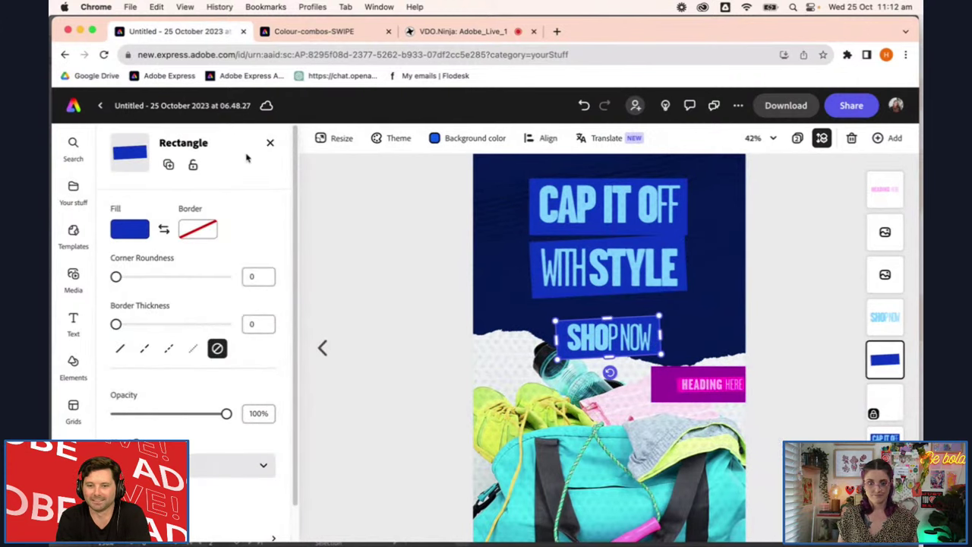
left_click(130, 230)
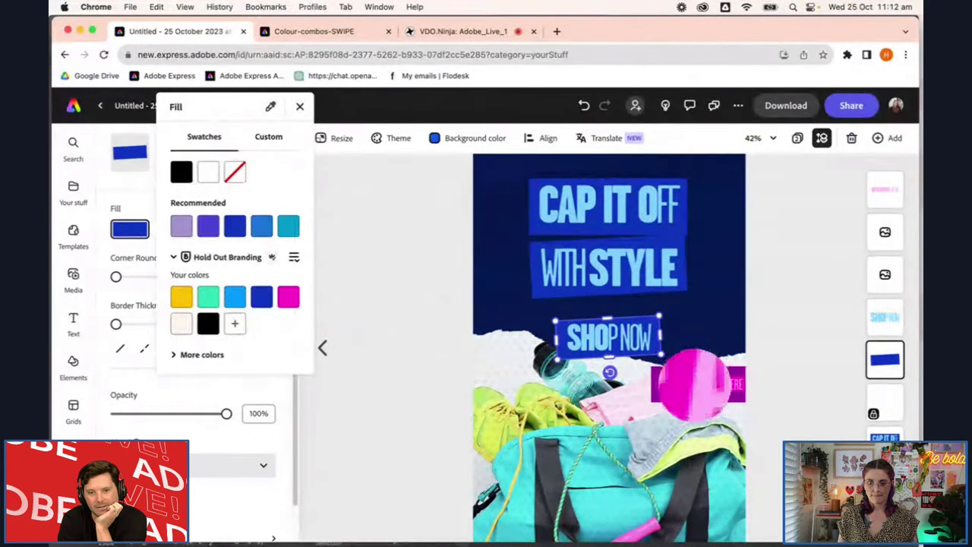
left_click(691, 385)
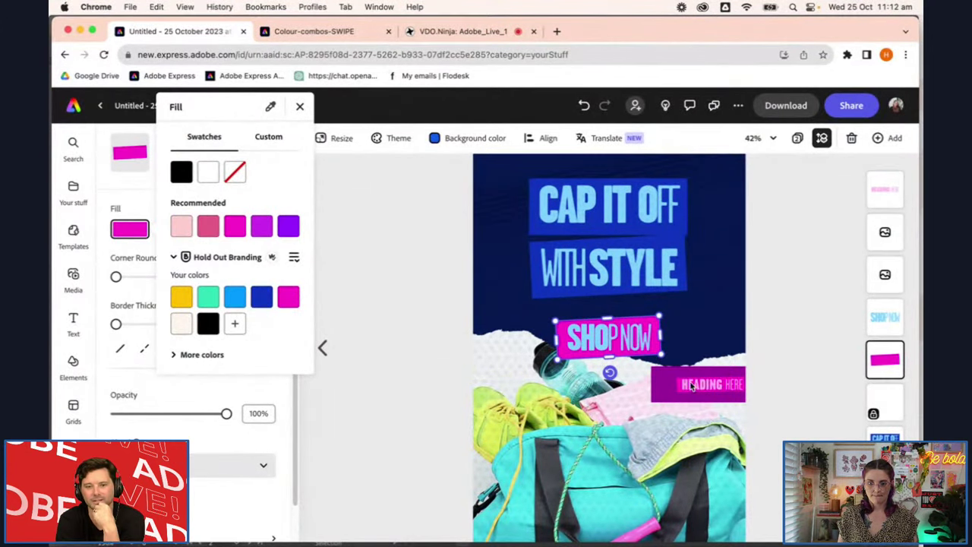
left_click(632, 341)
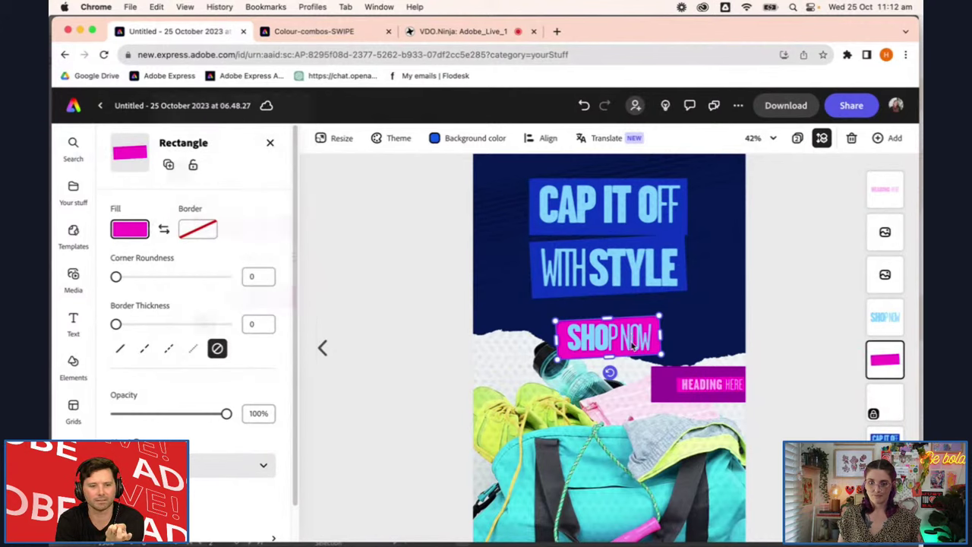
left_click(783, 358)
Colour the SHOP NOW lettering with pink sampled from the pasted block
left_click(604, 339)
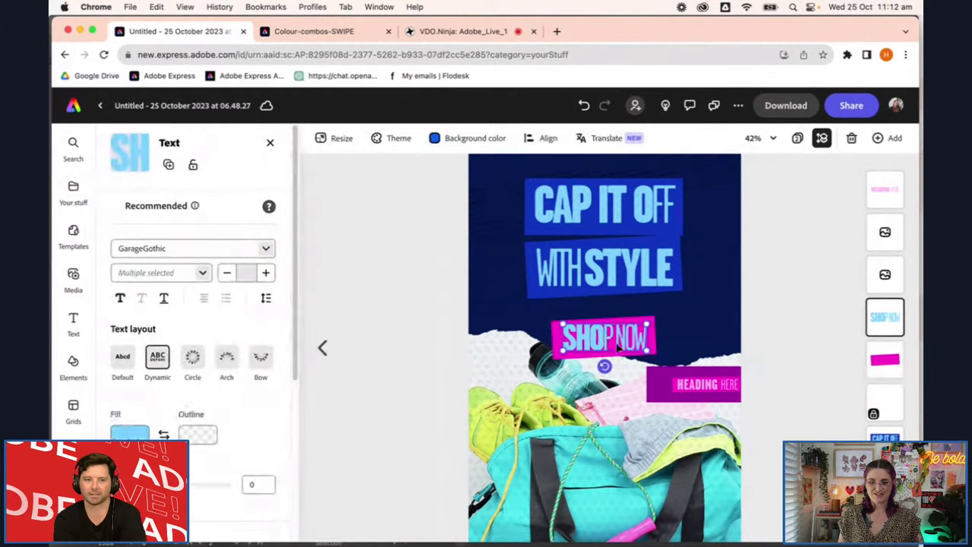
left_click(130, 433)
left_click(270, 268)
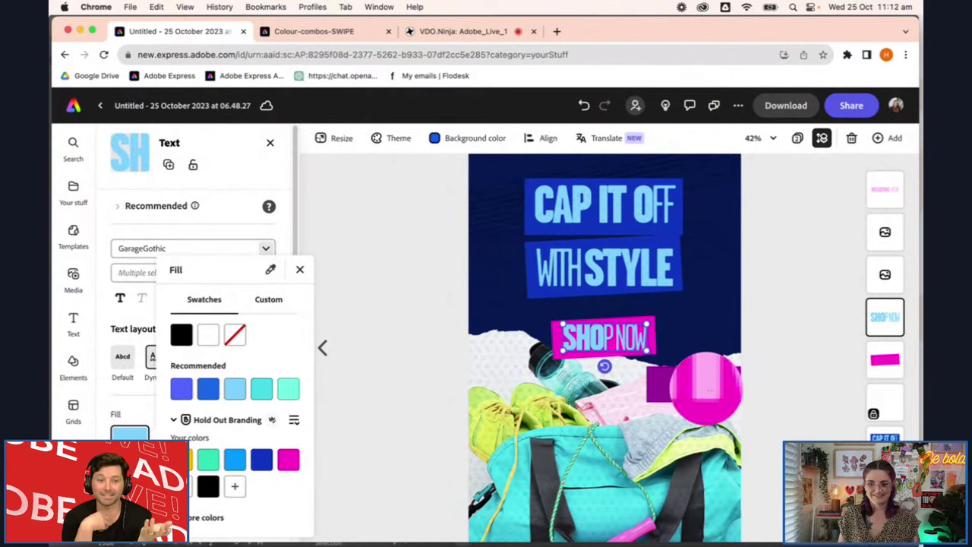
left_click(707, 389)
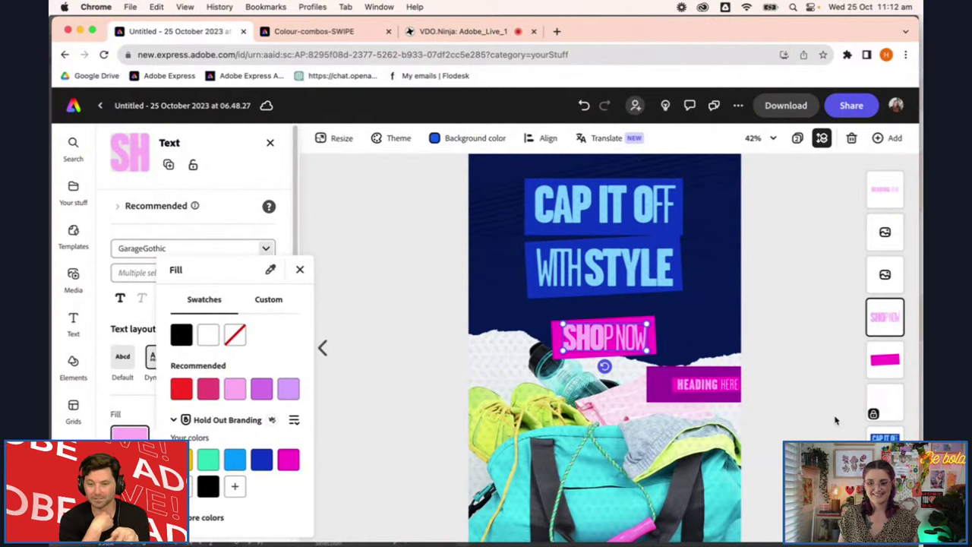
key("Escape")
Delete the HEADING HERE text from the pasted block
left_click(700, 387)
left_click(706, 394)
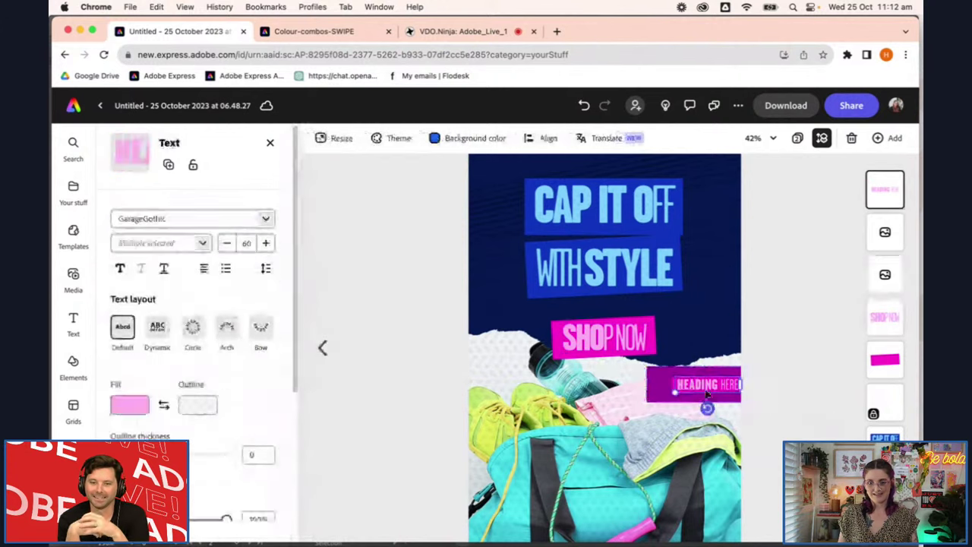
key("Delete")
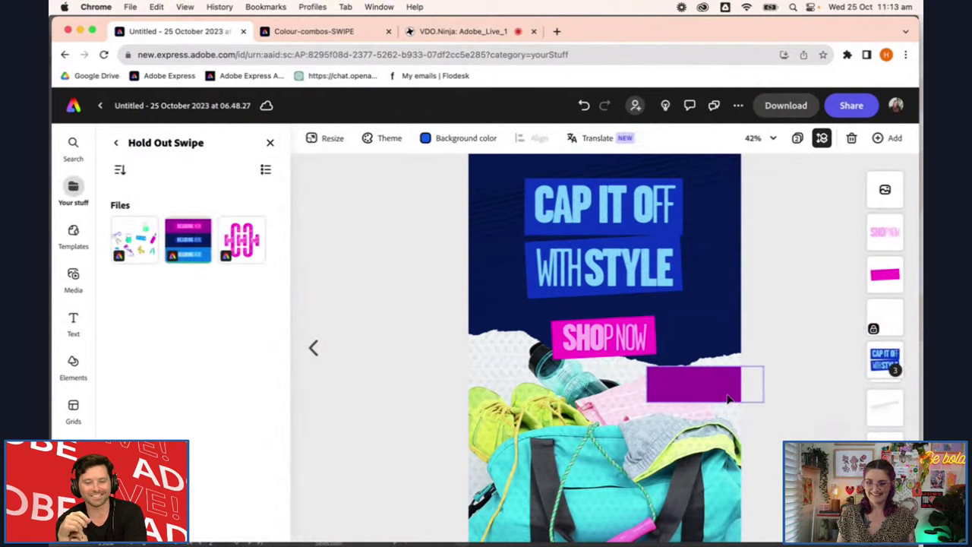
Delete the stray magenta box left from the pasted block
left_click(724, 385)
key("Delete")
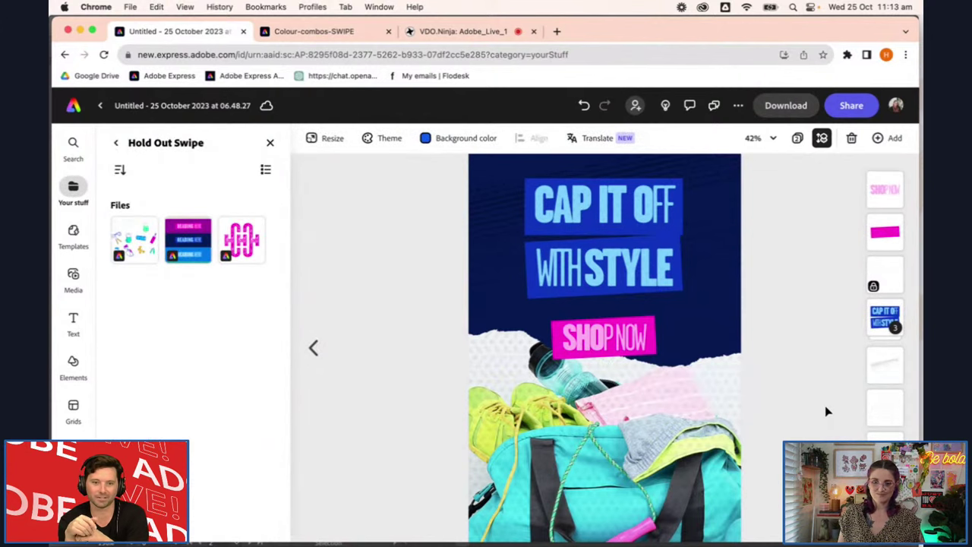
scroll(828, 411, "down", 2)
scroll(827, 411, "down", 1)
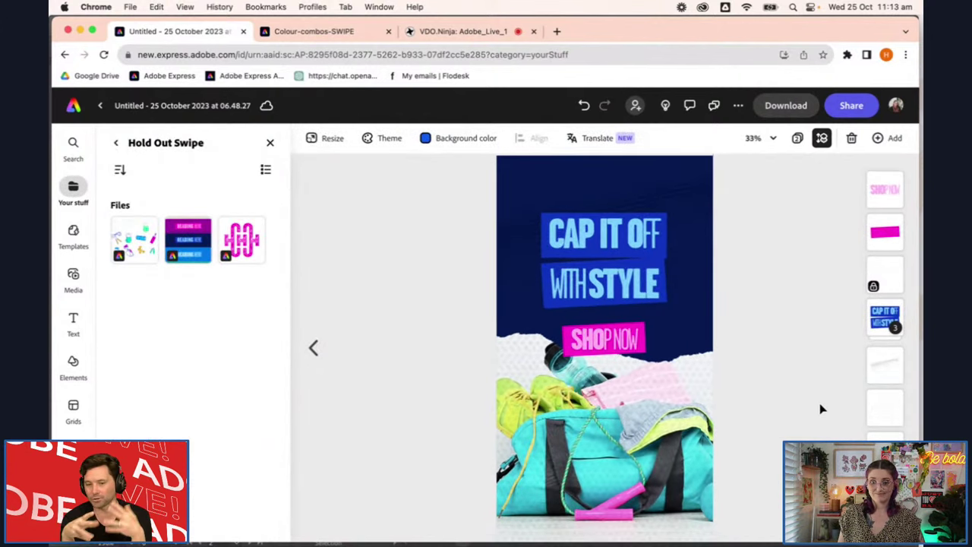
Move the faint texture image layer below the headline group and lock it again
left_click(867, 275)
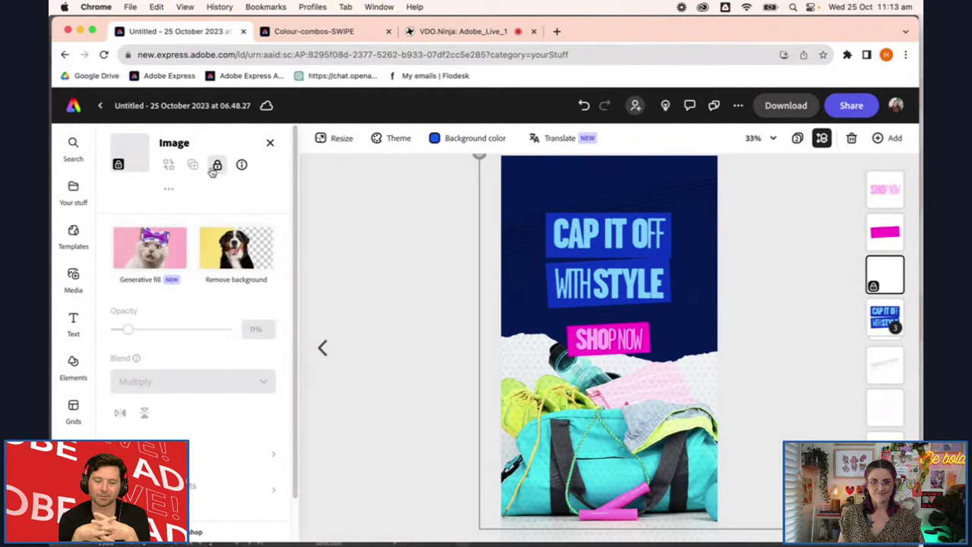
left_click_drag(877, 281, 874, 337)
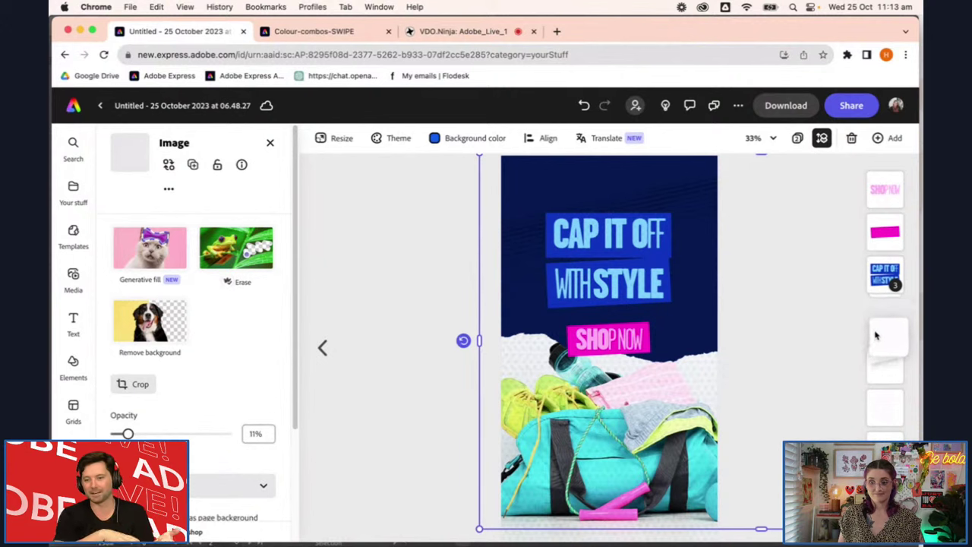
left_click(216, 164)
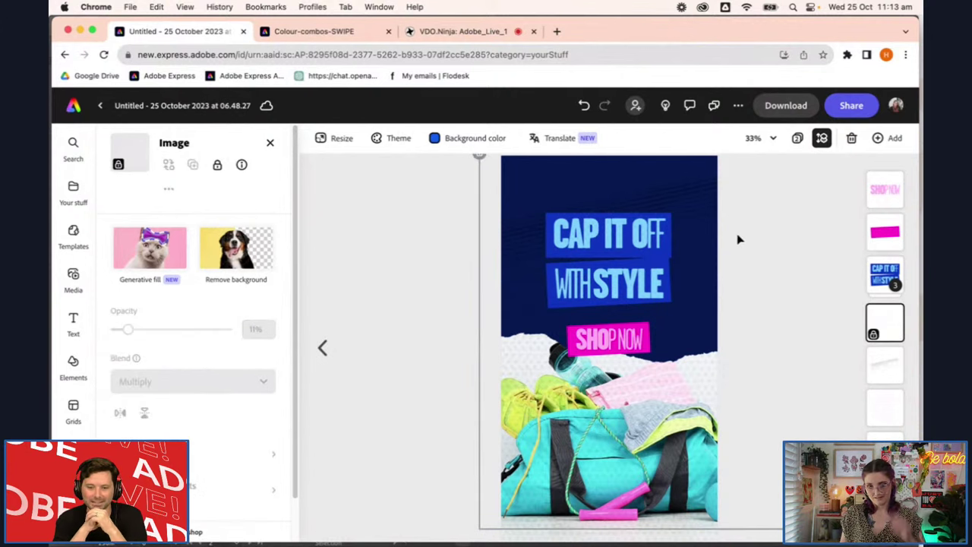
left_click(382, 447)
mouse_move(360, 534)
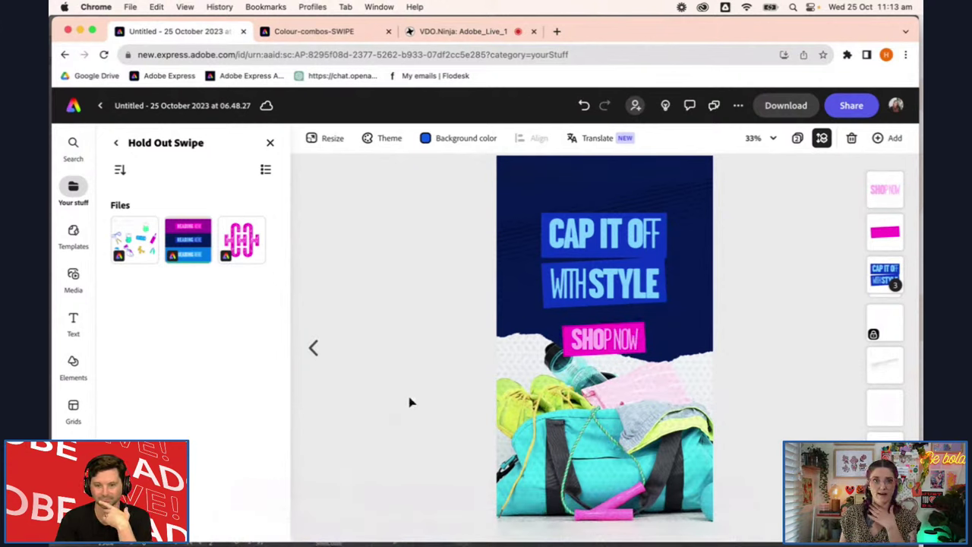
In Illustrator, bring the gym icon sheet into view and select the plain magenta circle
left_click(364, 525)
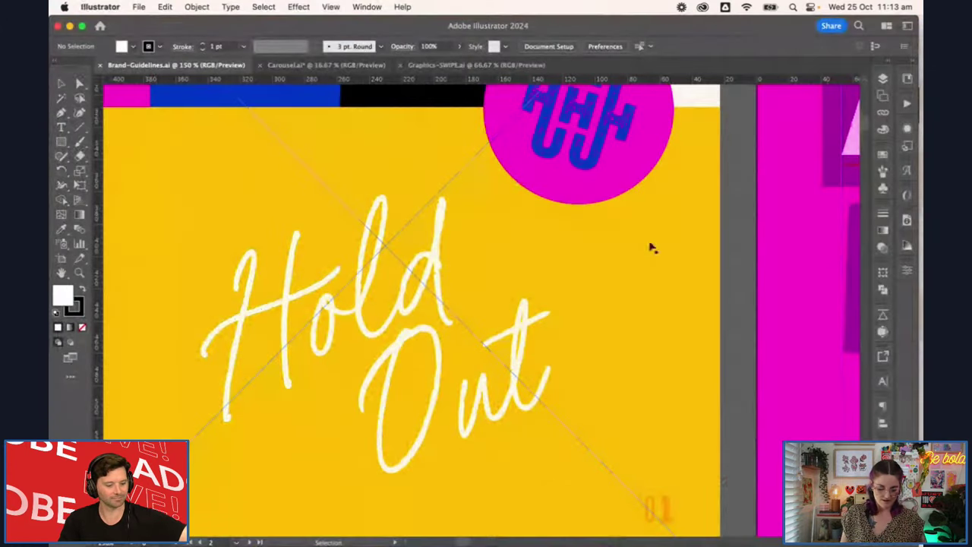
scroll(714, 347, "down", 5)
left_click_drag(714, 348, 294, 186)
scroll(498, 334, "up", 3)
left_click(603, 426)
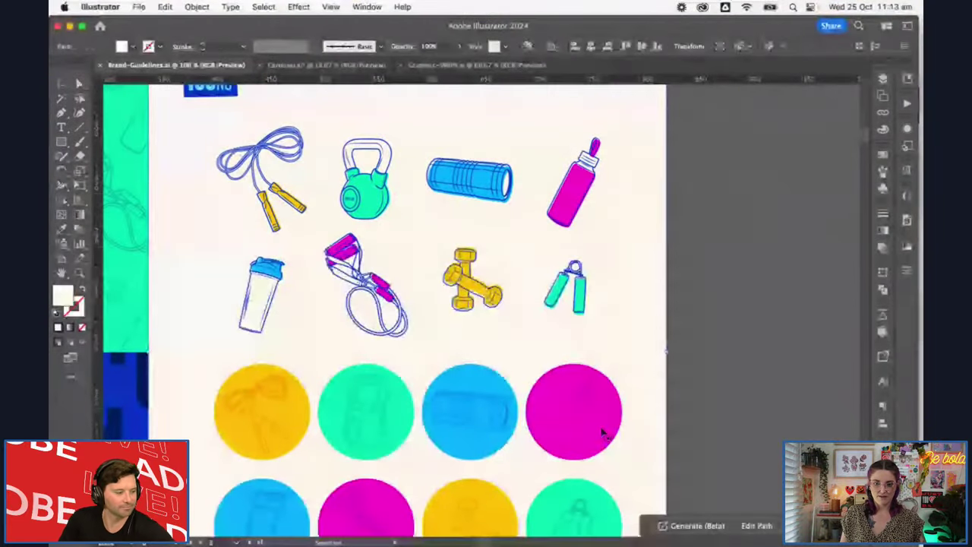
mouse_move(334, 541)
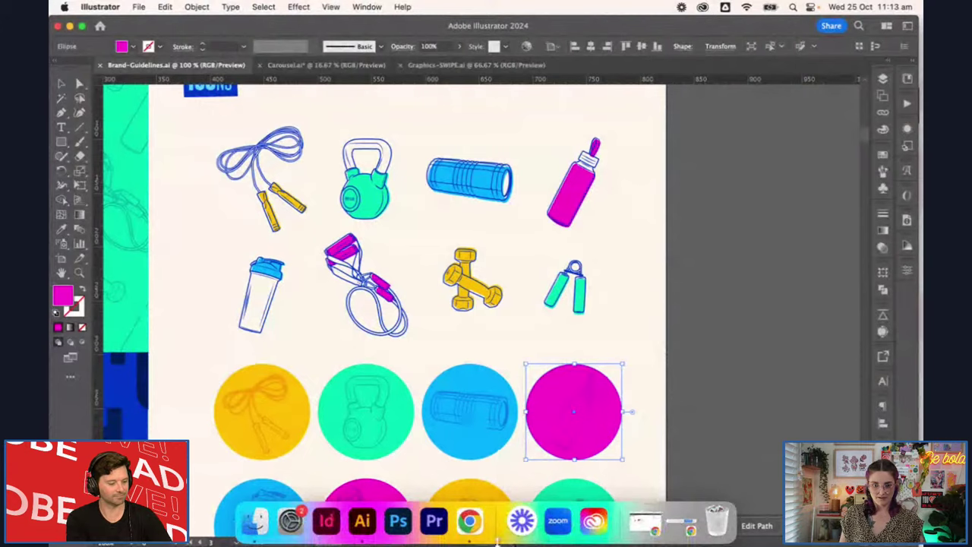
Paste the plain magenta circle onto the gym bag, then delete it
left_click(470, 521)
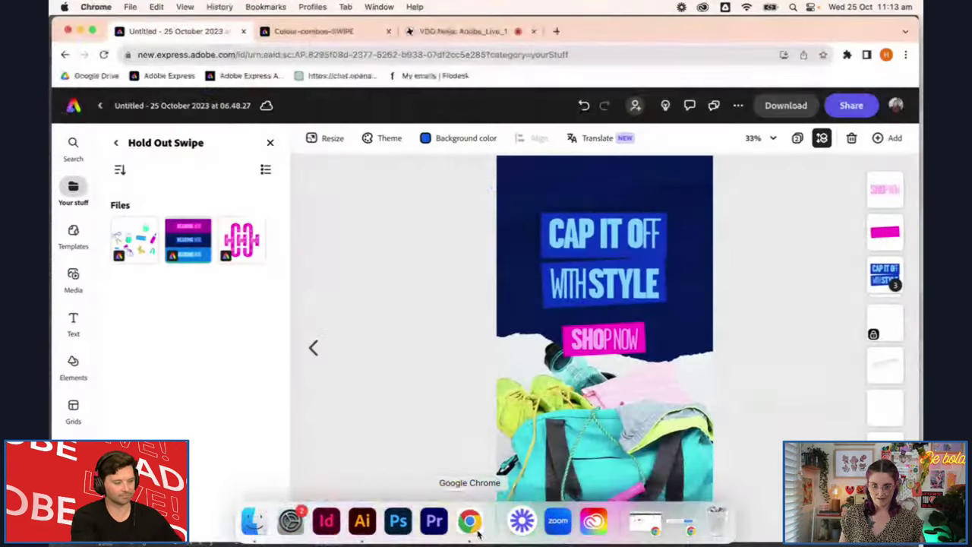
key("super+v")
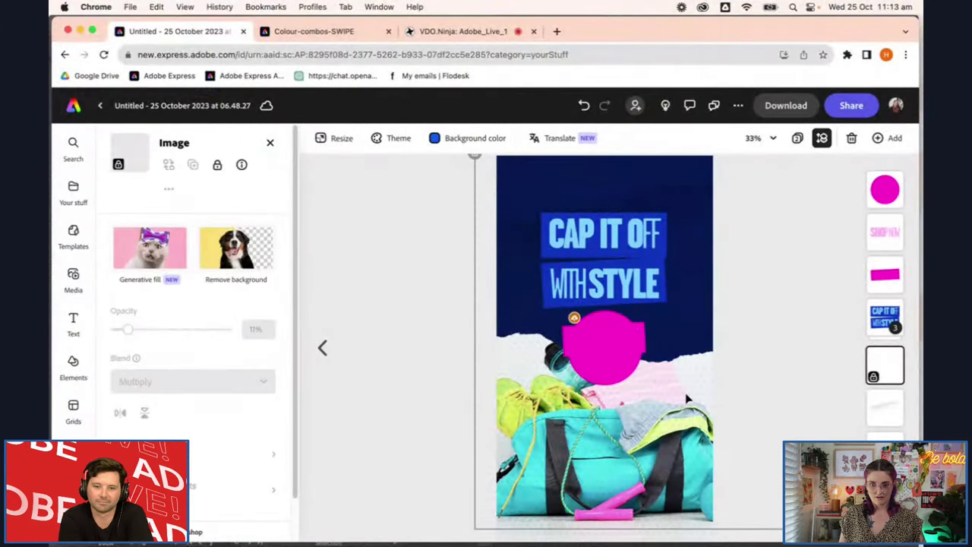
left_click_drag(611, 368, 682, 418)
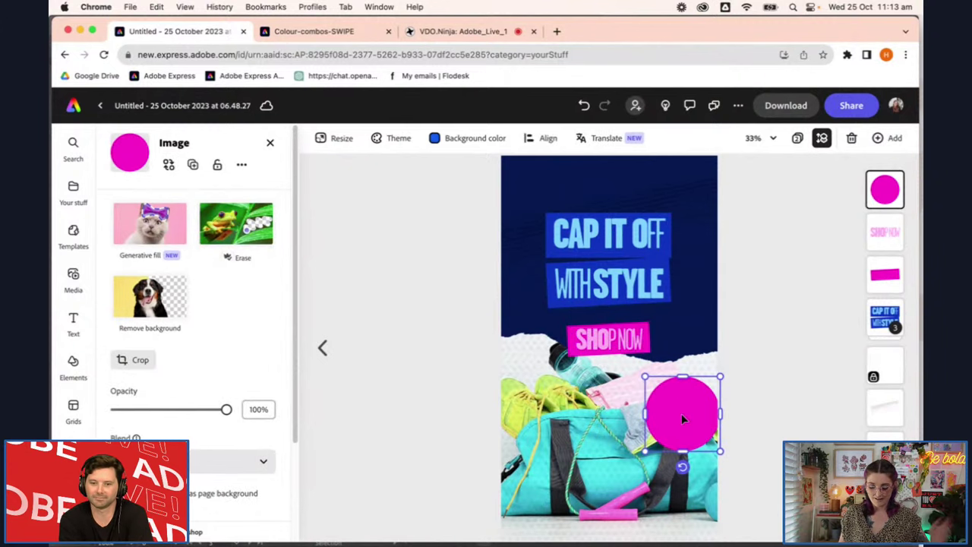
key("Delete")
Copy the magenta water-bottle circle from Illustrator and paste it into the ad
mouse_move(326, 520)
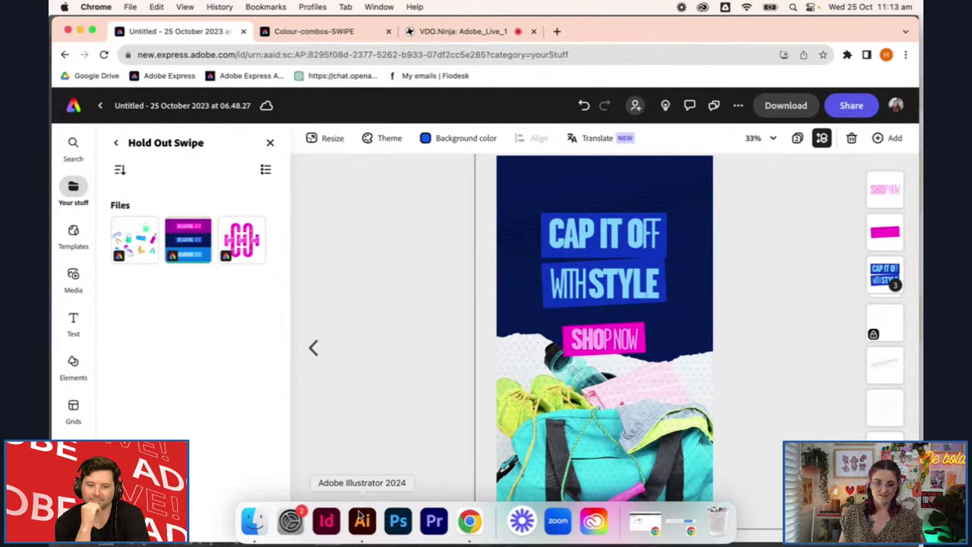
left_click(362, 520)
left_click(559, 387)
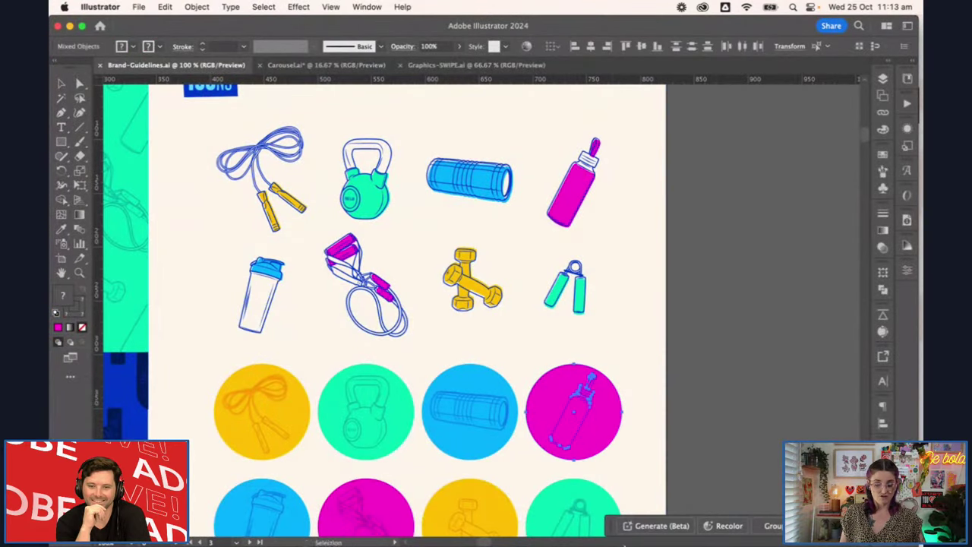
mouse_move(466, 535)
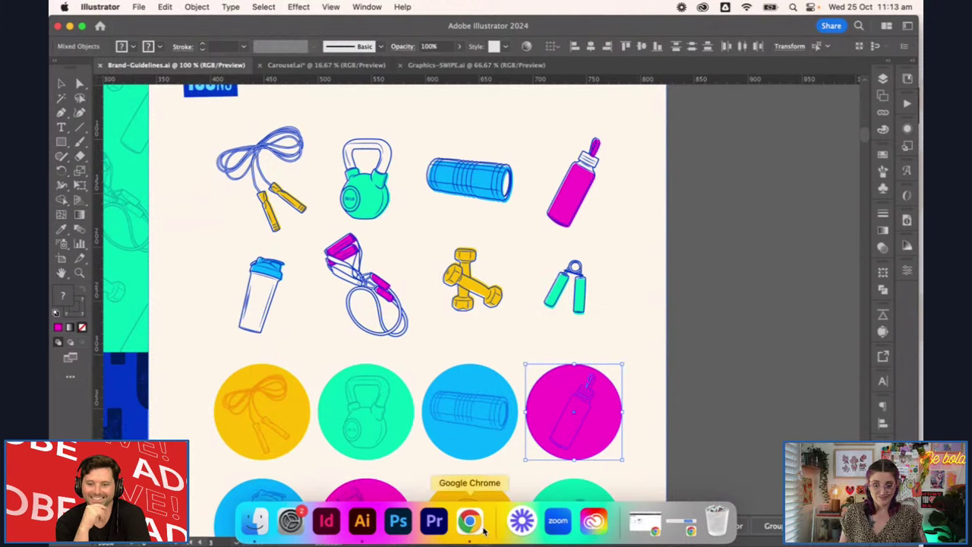
left_click(471, 523)
key("super+v")
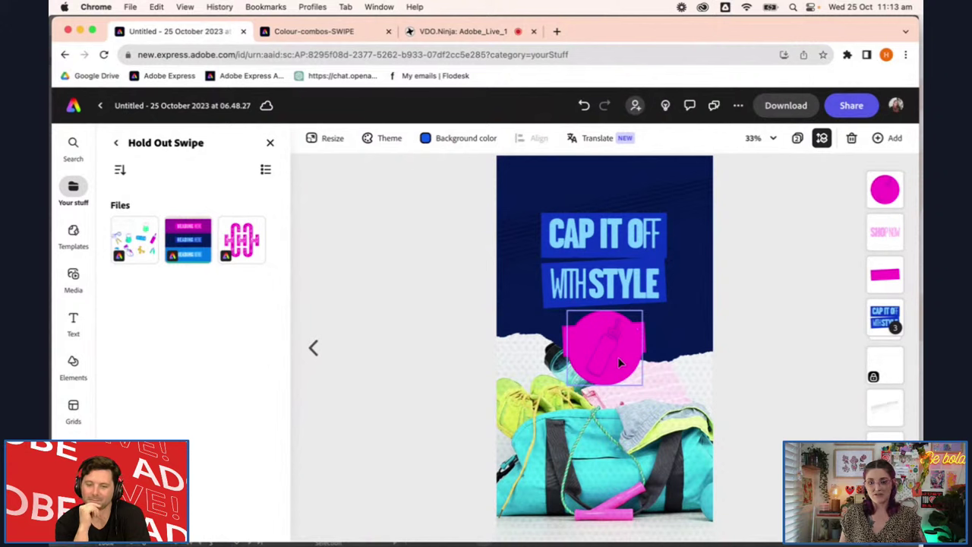
Move the pasted bottle circle to the bag's right side, then delete it
left_click_drag(623, 356, 714, 407)
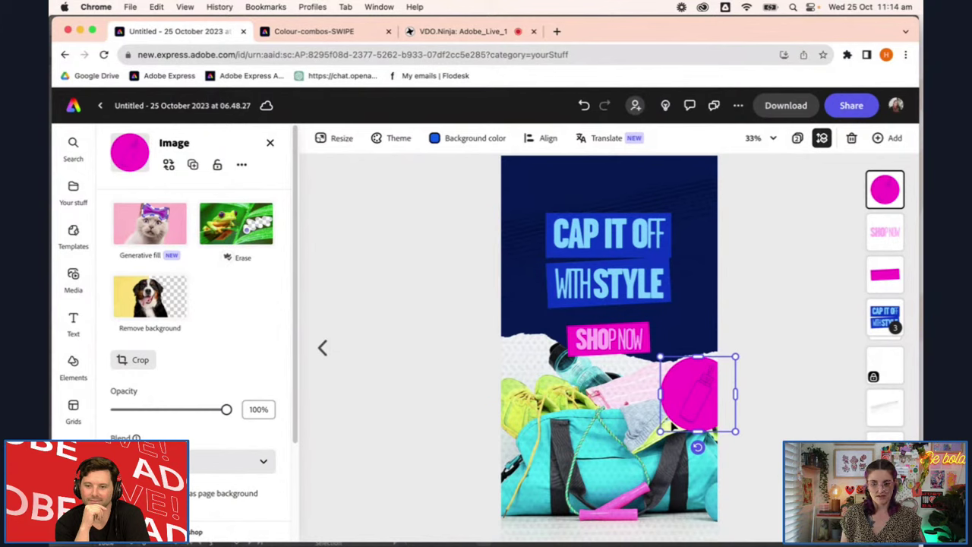
key("Delete")
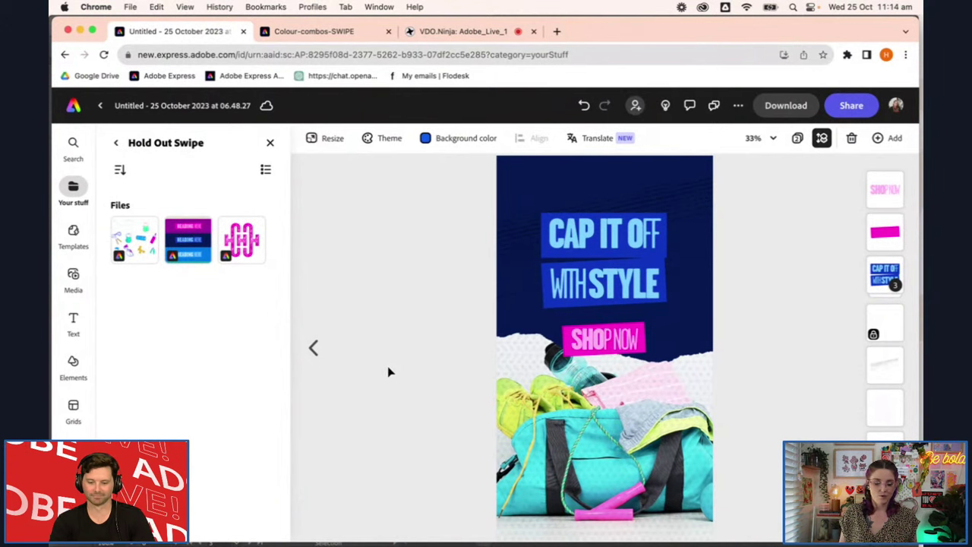
scroll(388, 372, "up", 3, "ctrl")
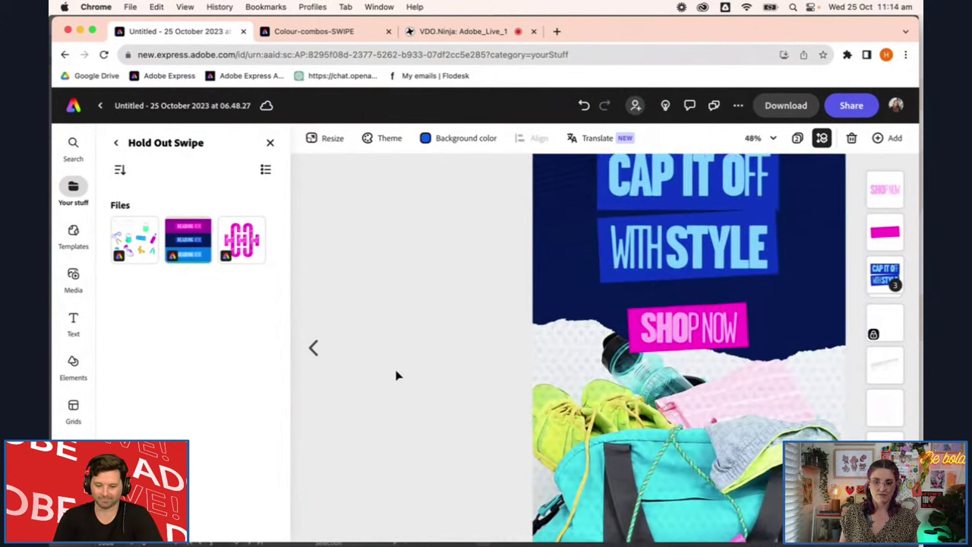
Look through media and your files, then open the Hold Out Branding brand kit
scroll(397, 375, "down", 3, "ctrl")
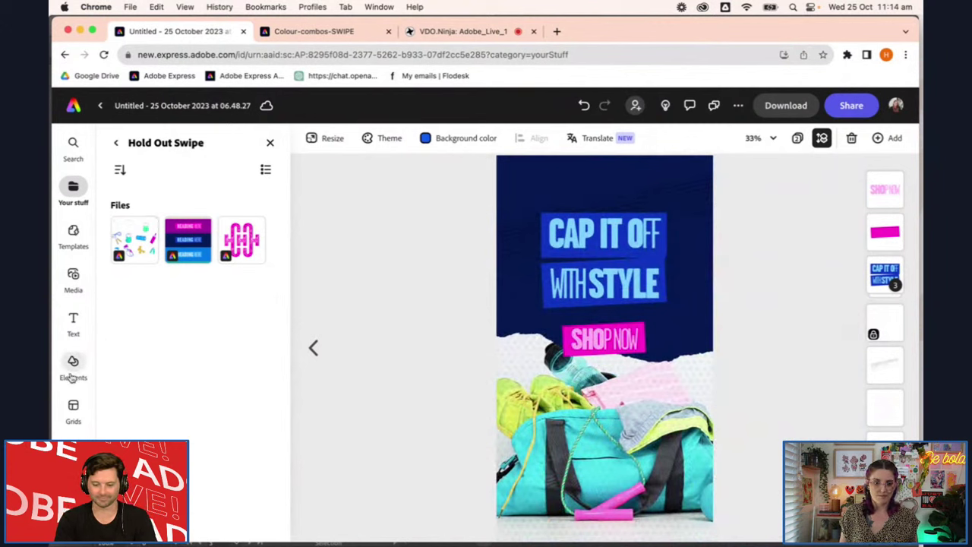
left_click(76, 285)
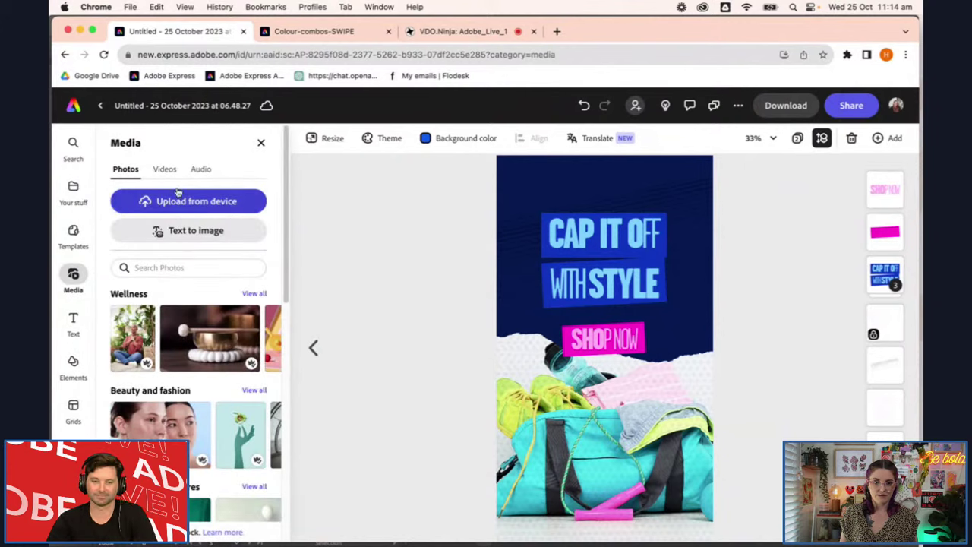
left_click(156, 171)
left_click(126, 170)
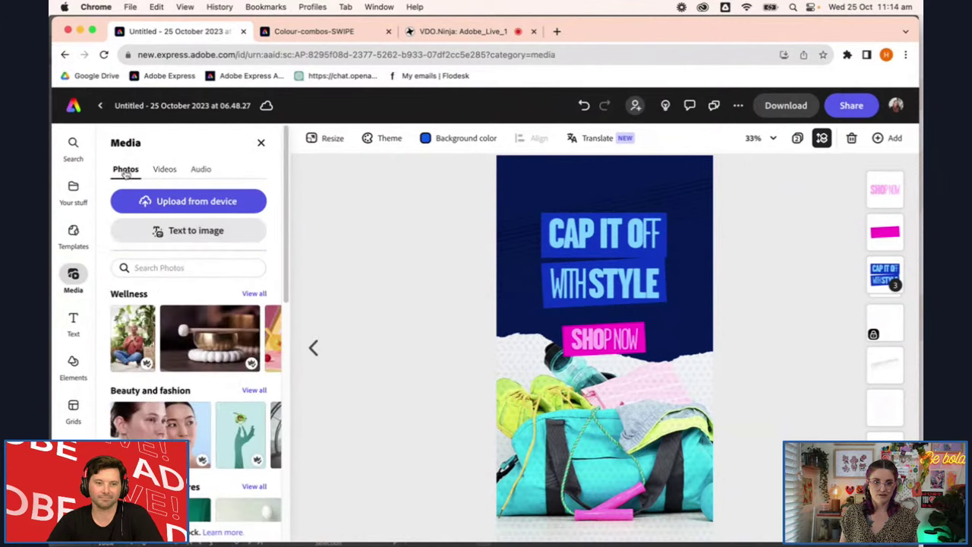
left_click(73, 192)
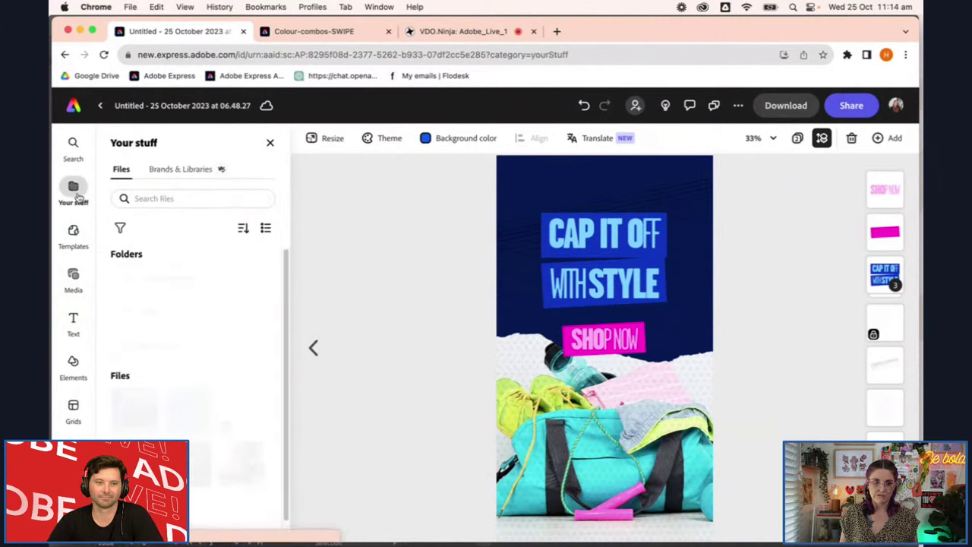
left_click(186, 170)
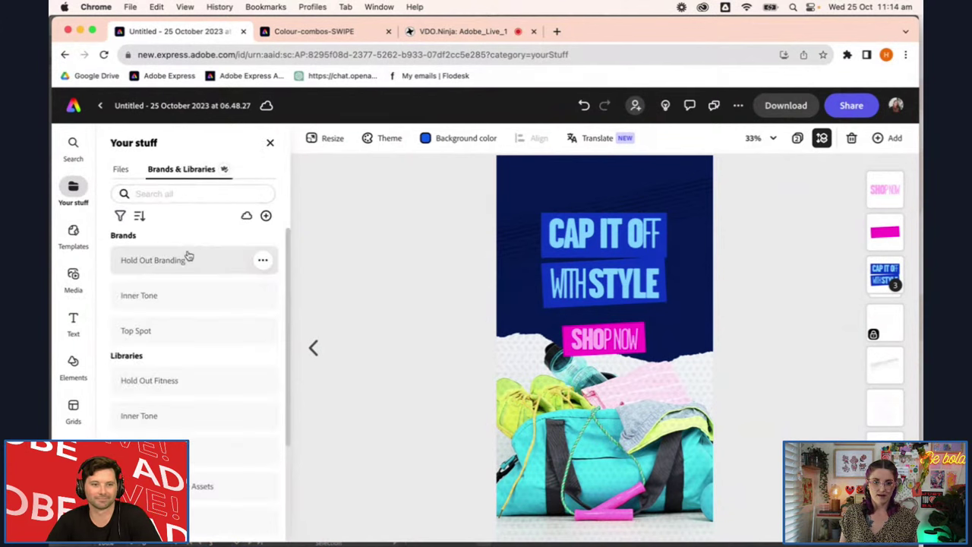
left_click(203, 259)
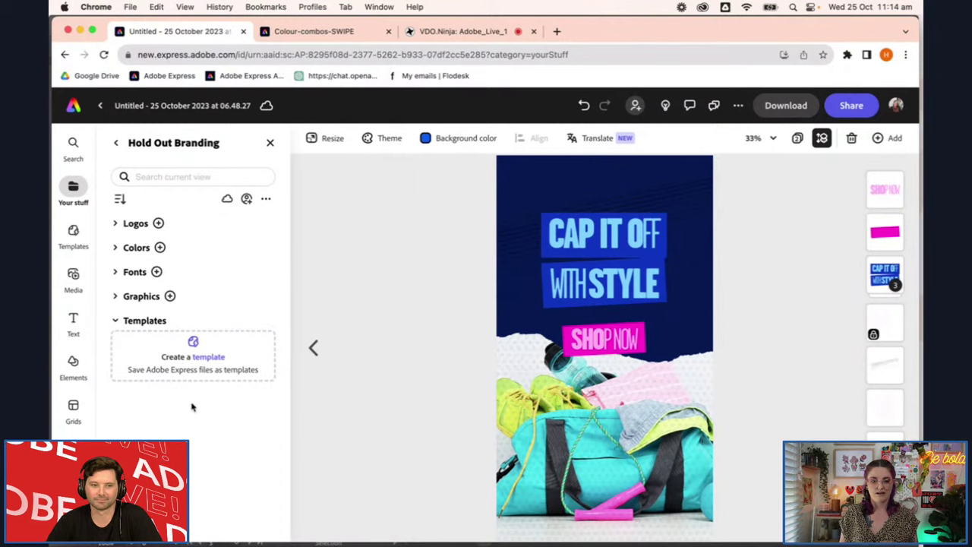
Expand the brand's Graphics section and add the grip outline graphic to the ad
left_click(170, 296)
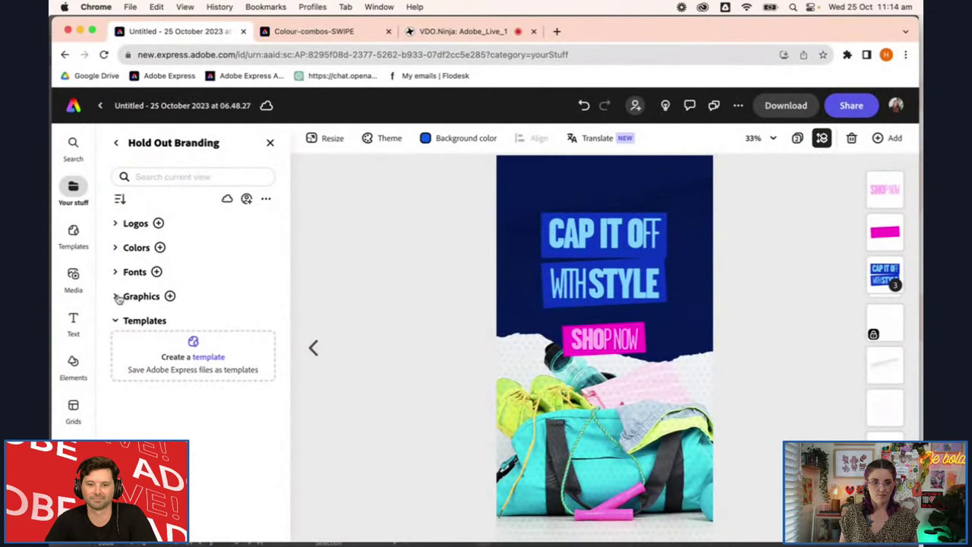
left_click(118, 297)
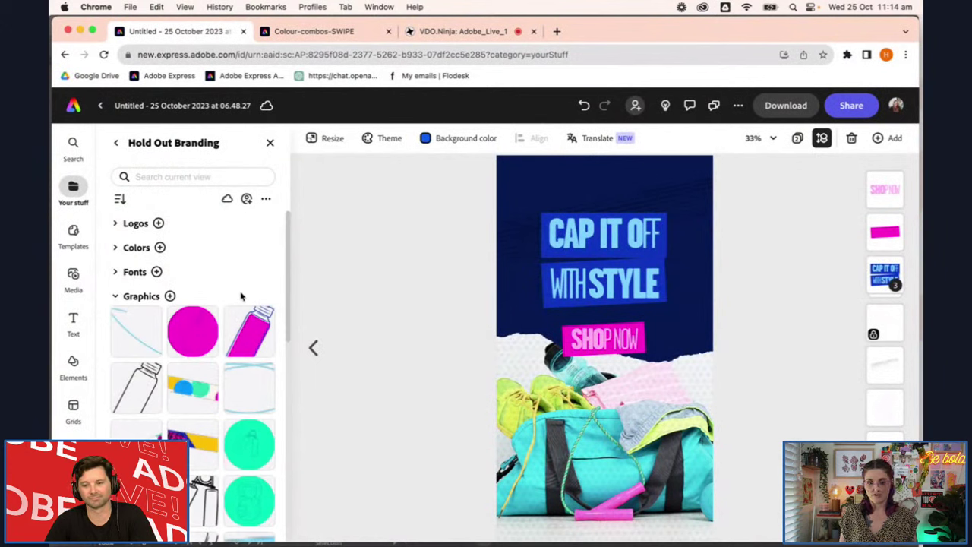
scroll(242, 294, "down", 4)
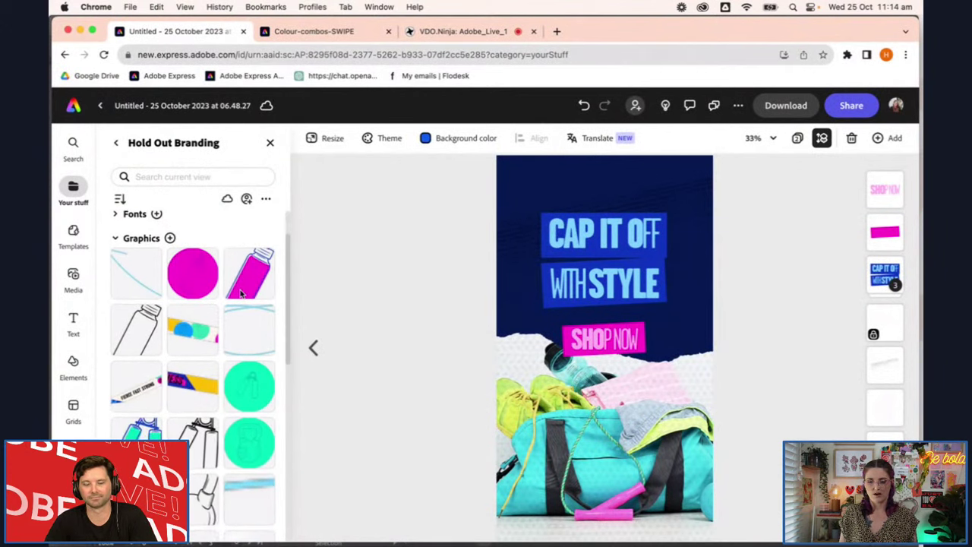
scroll(242, 295, "down", 3)
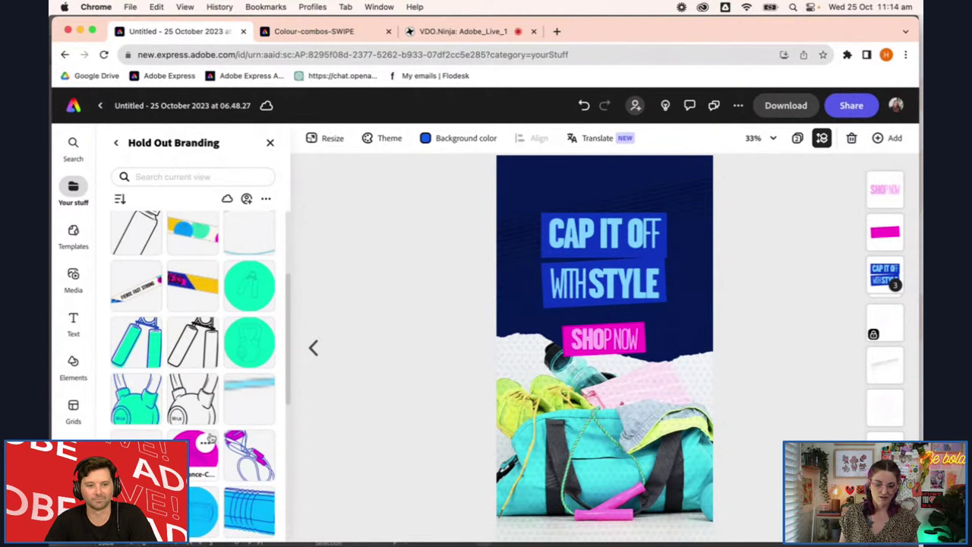
scroll(215, 497, "down", 2)
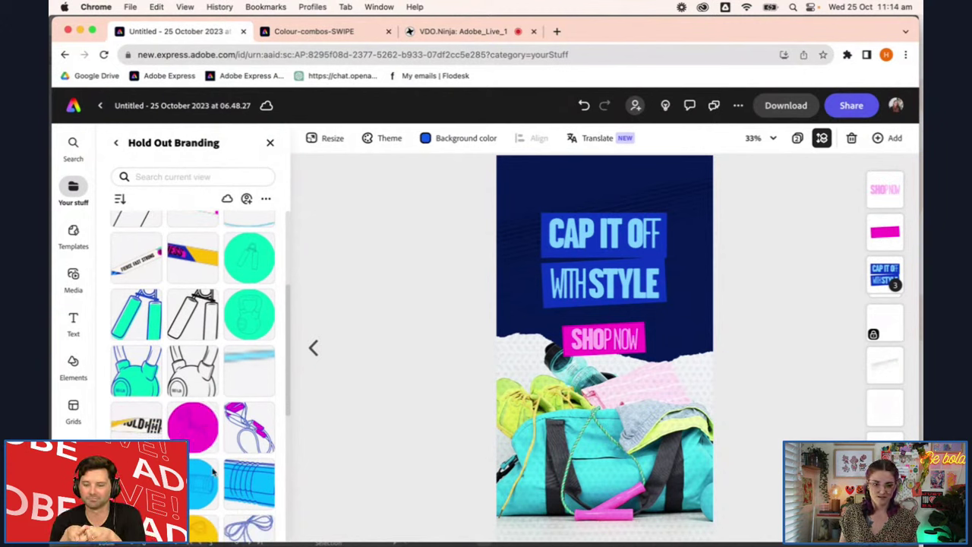
scroll(224, 368, "up", 1)
scroll(225, 368, "up", 5)
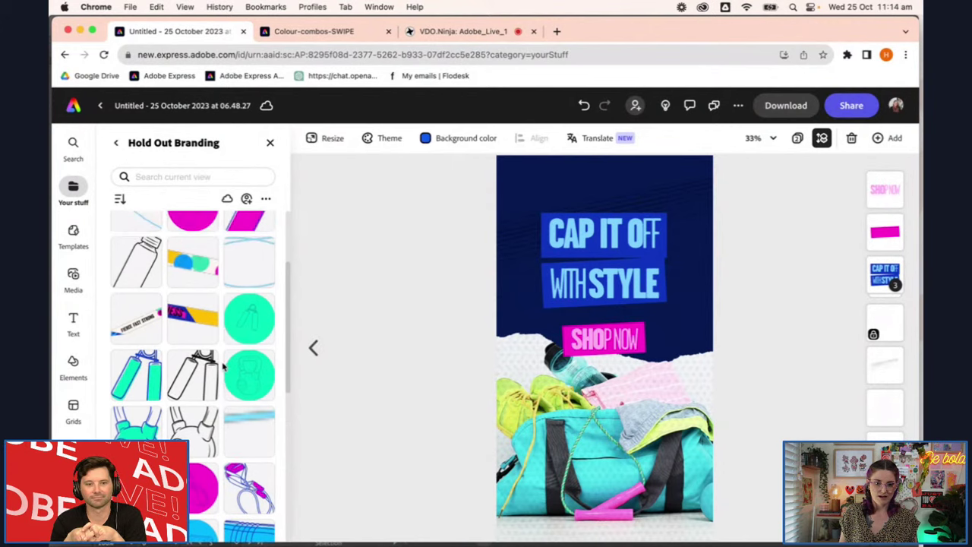
left_click(199, 432)
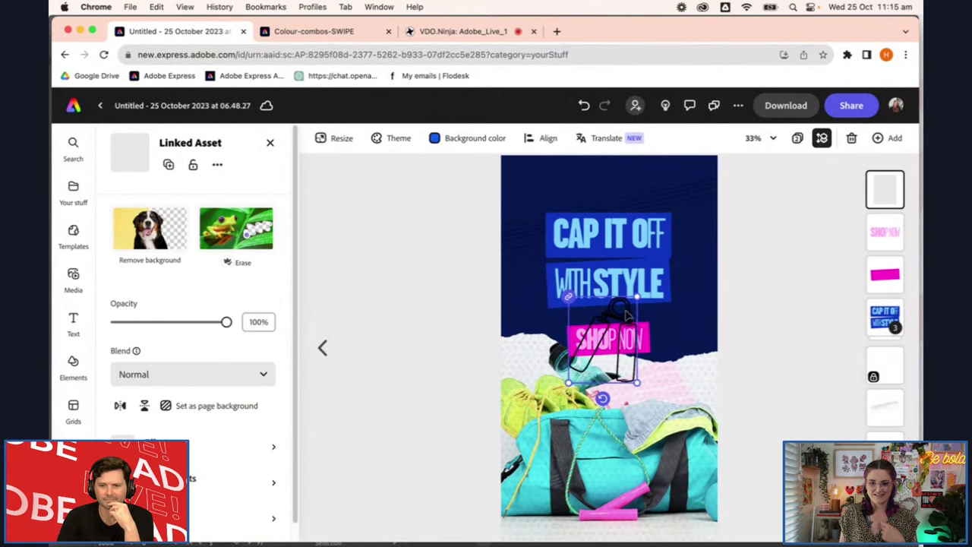
left_click_drag(628, 322, 696, 337)
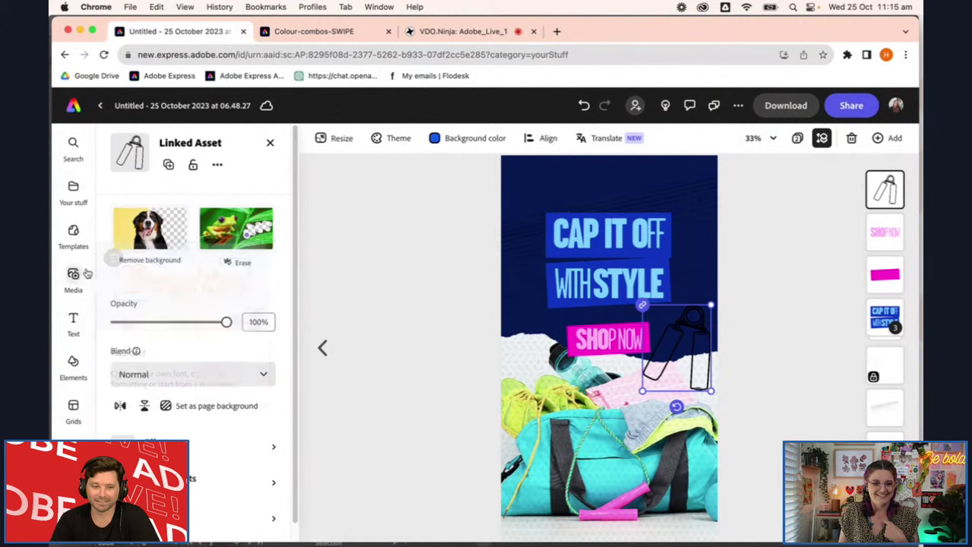
left_click(224, 447)
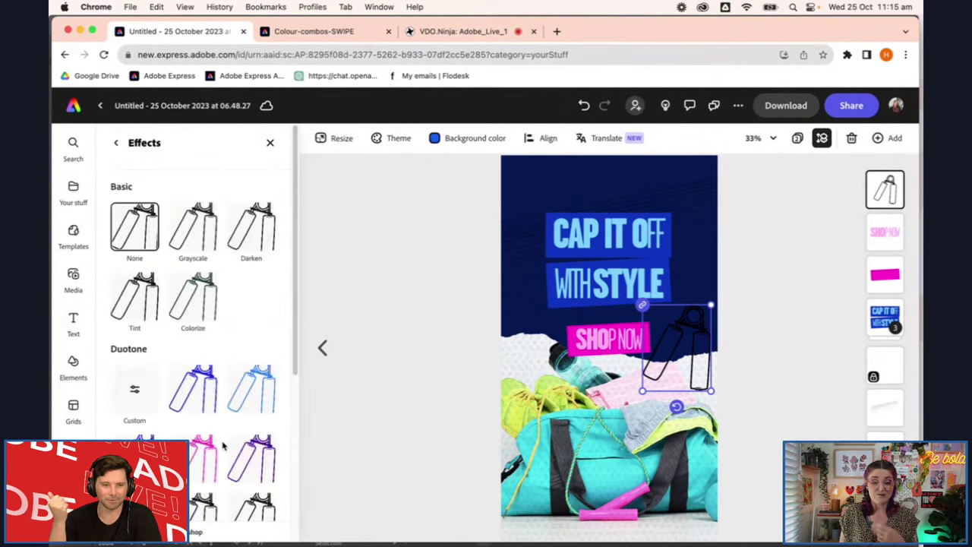
left_click(193, 389)
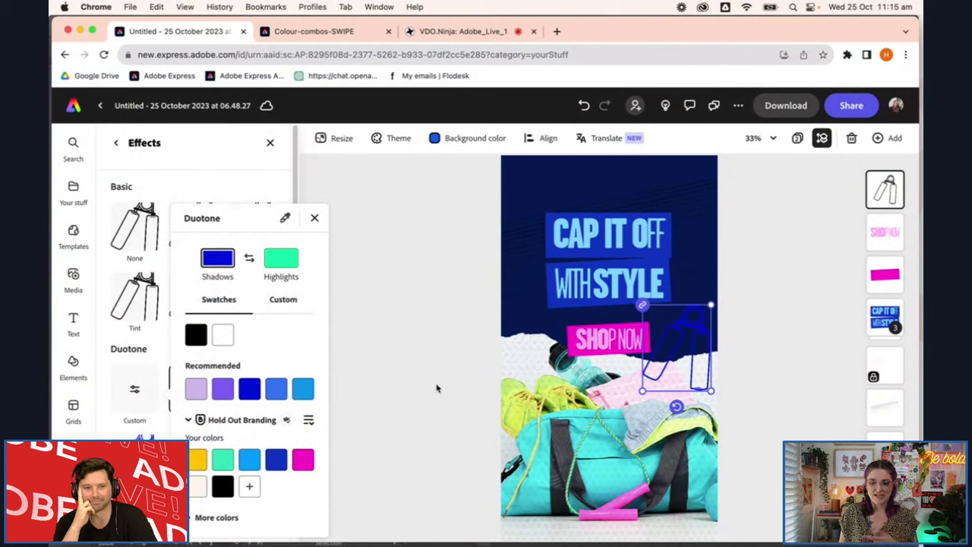
left_click(304, 460)
left_click(281, 258)
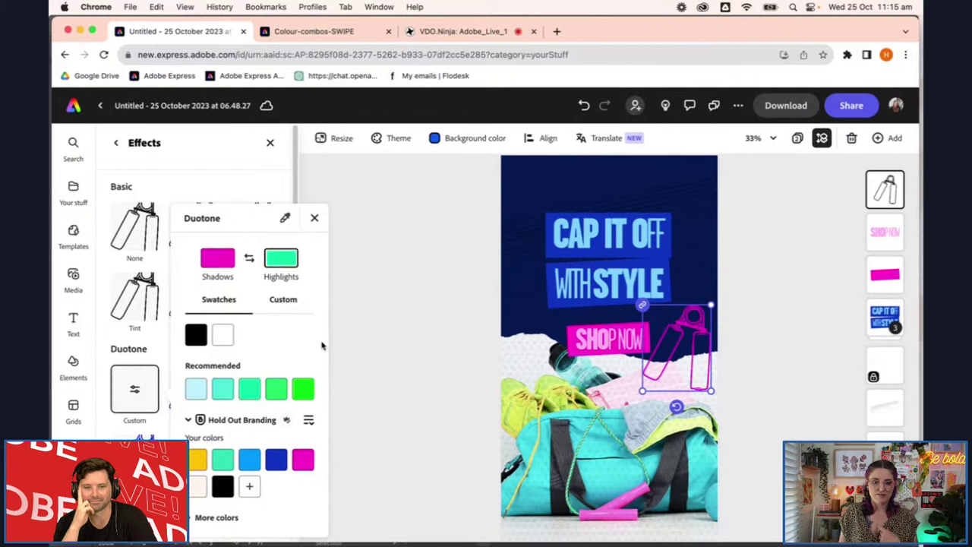
left_click(308, 458)
key("Escape")
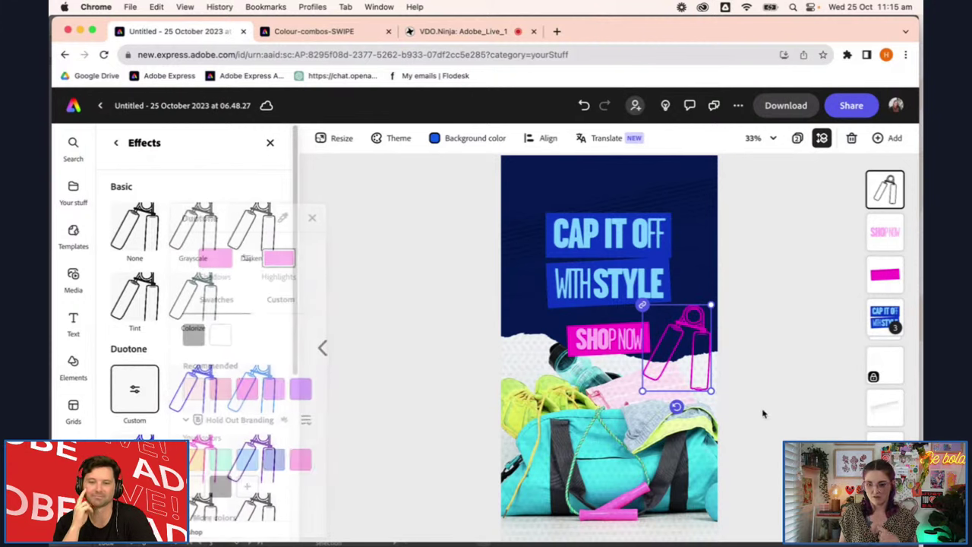
left_click_drag(703, 325, 714, 284)
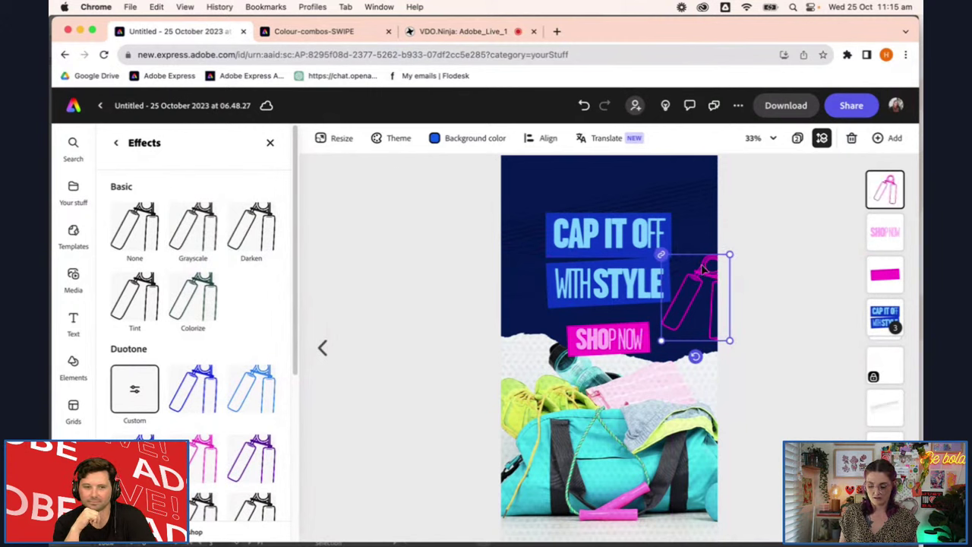
key("Delete")
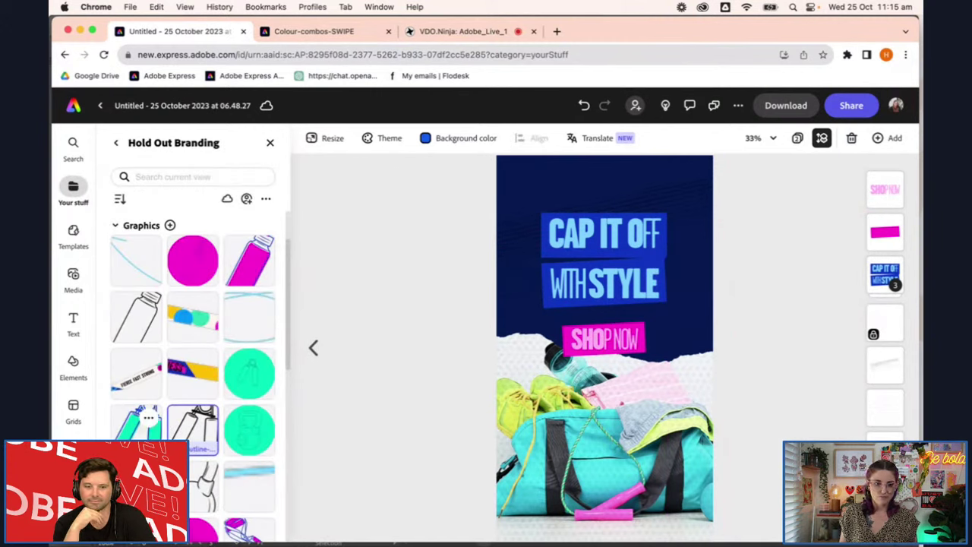
scroll(144, 425, "down", 3)
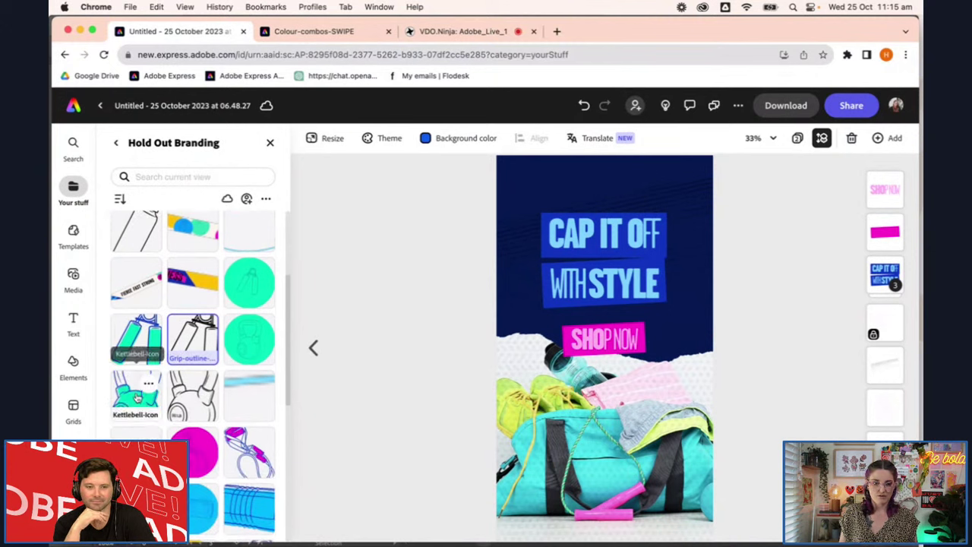
left_click(136, 396)
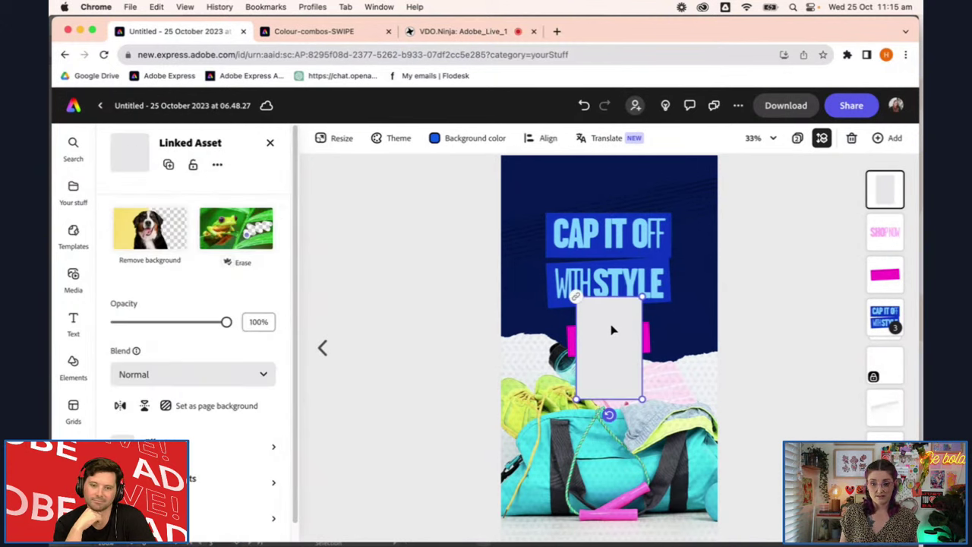
left_click_drag(642, 398, 689, 342)
left_click_drag(691, 393, 676, 391)
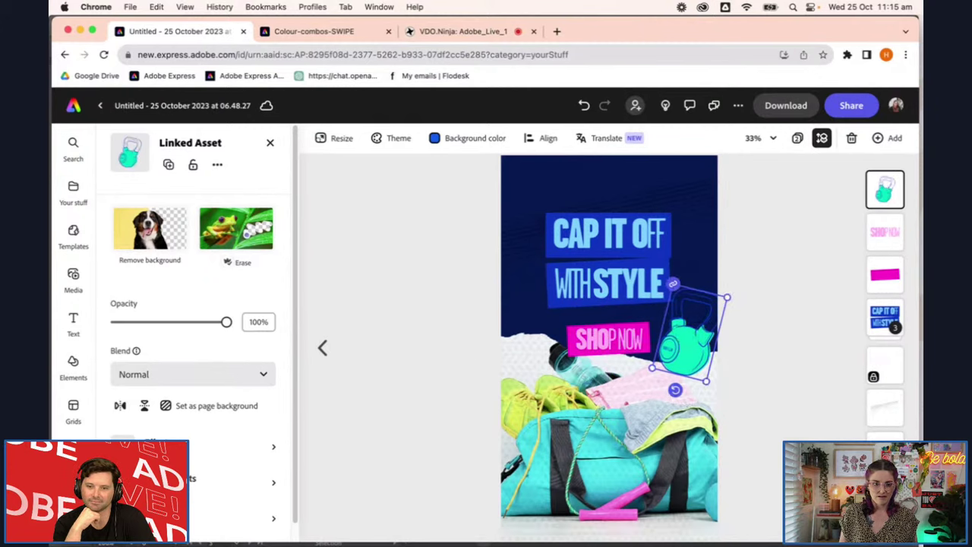
left_click(228, 446)
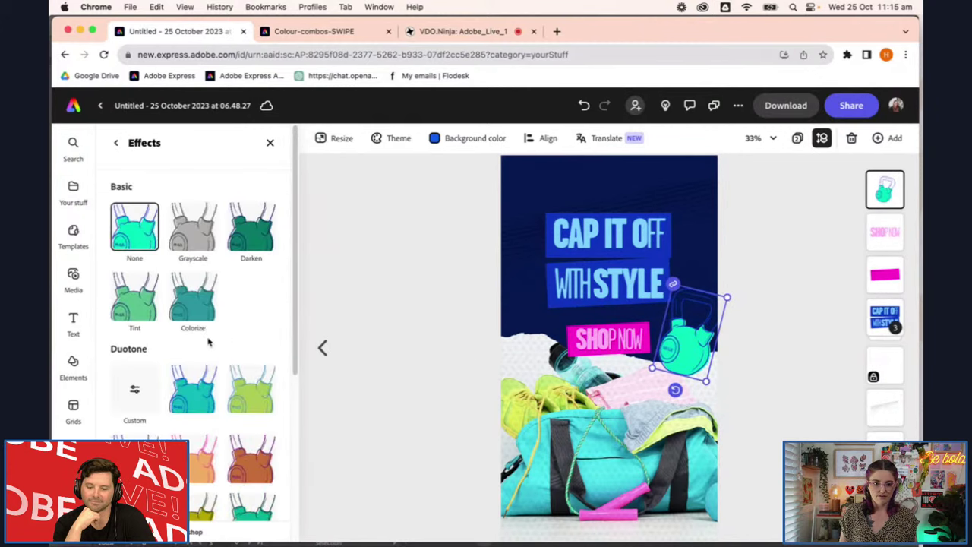
left_click(135, 389)
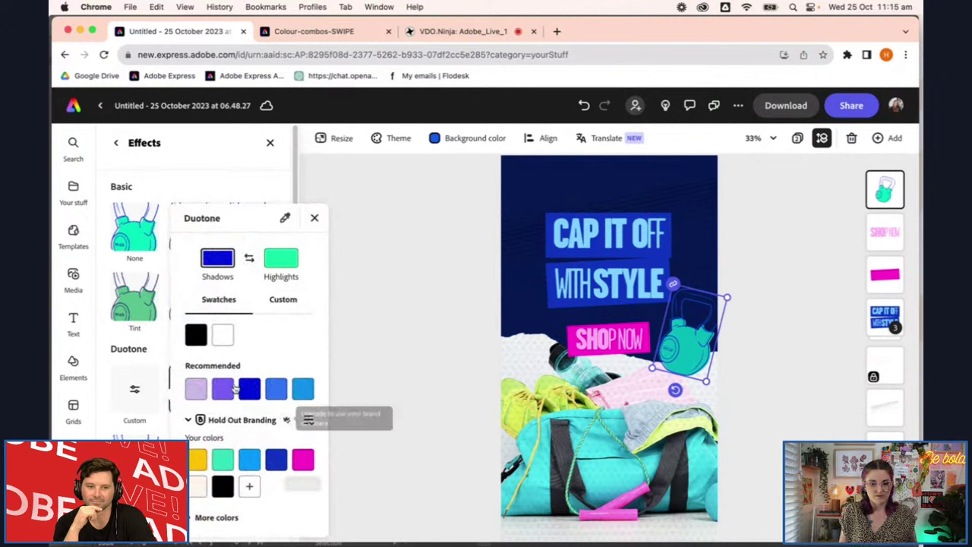
left_click(303, 459)
left_click(280, 270)
left_click(277, 461)
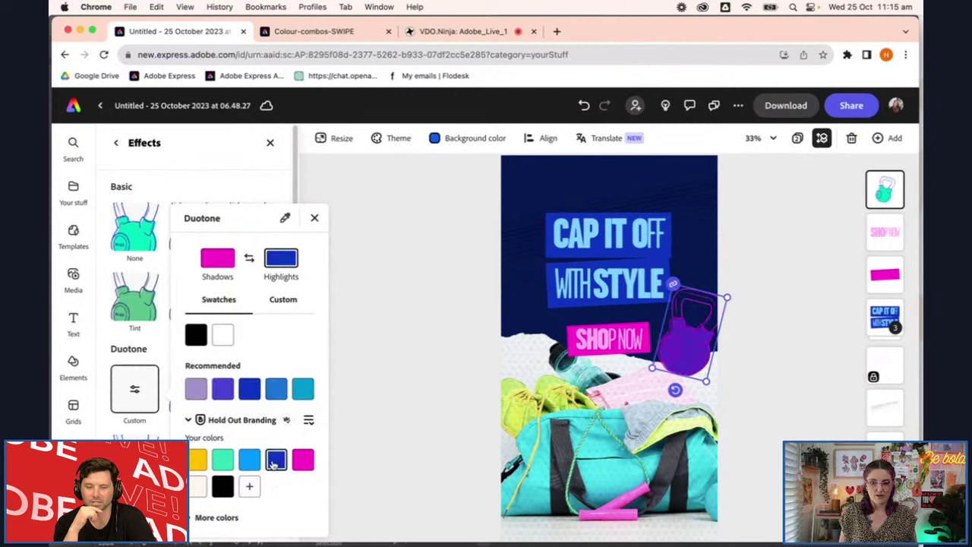
left_click(250, 462)
left_click(222, 461)
left_click(199, 461)
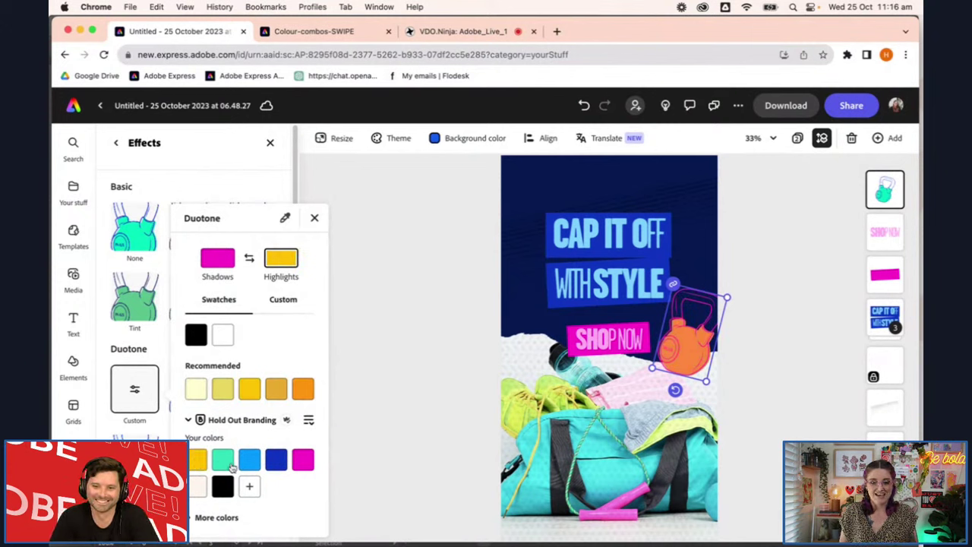
left_click(230, 465)
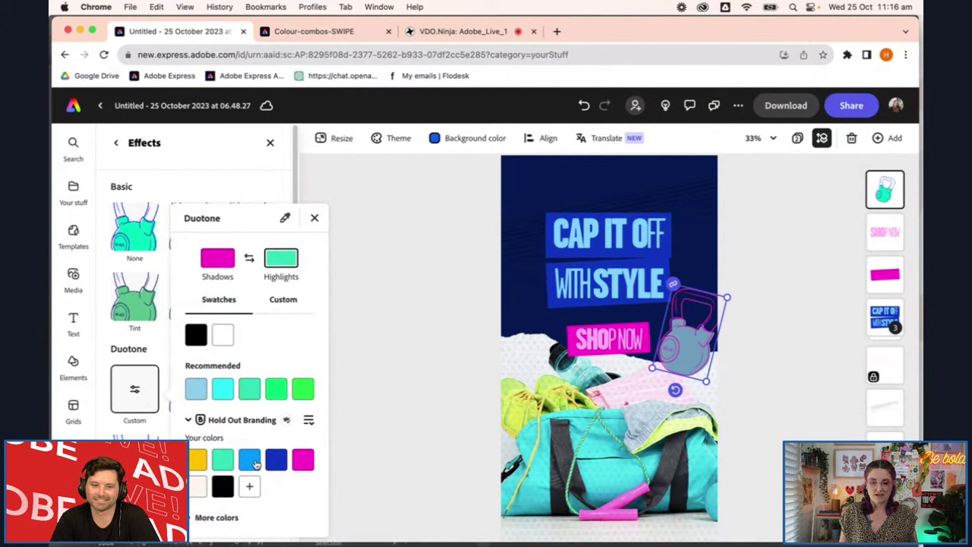
left_click(250, 460)
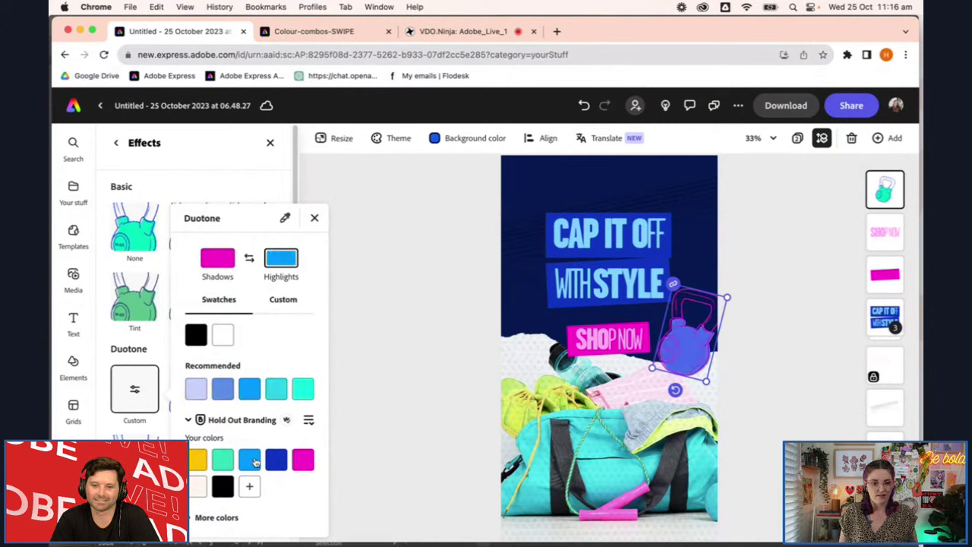
left_click(277, 460)
left_click(301, 460)
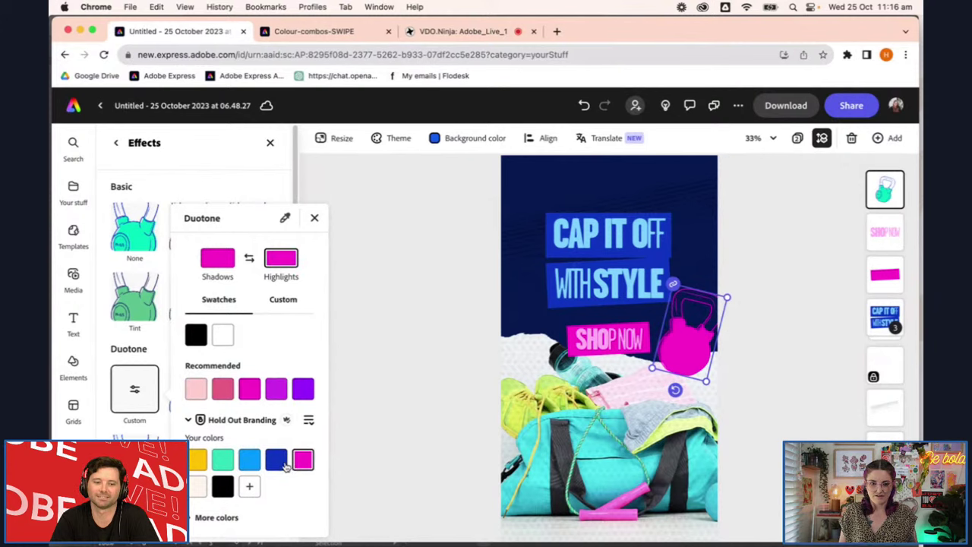
left_click(381, 317)
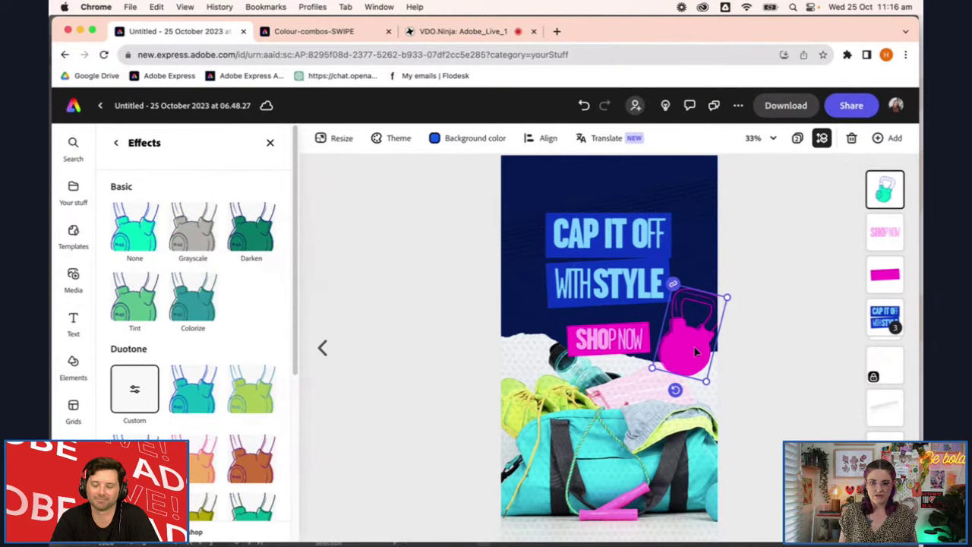
key("Delete")
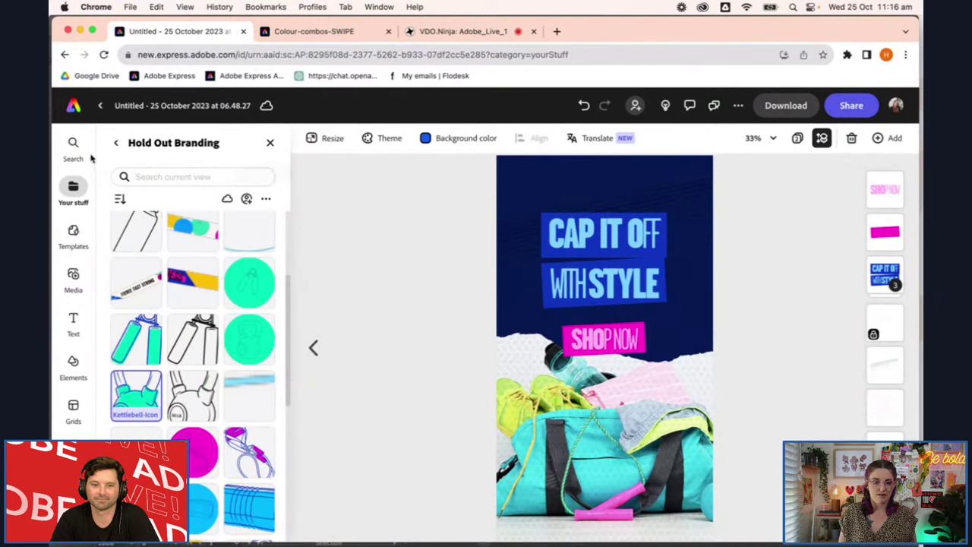
Open the graphics file from the Hold Out Swipe folder in a new window
left_click(119, 146)
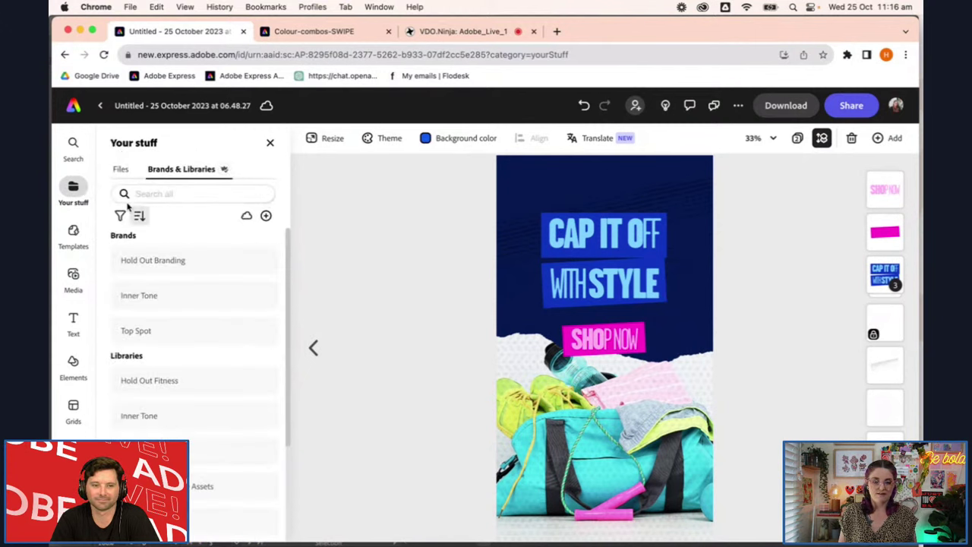
left_click(122, 170)
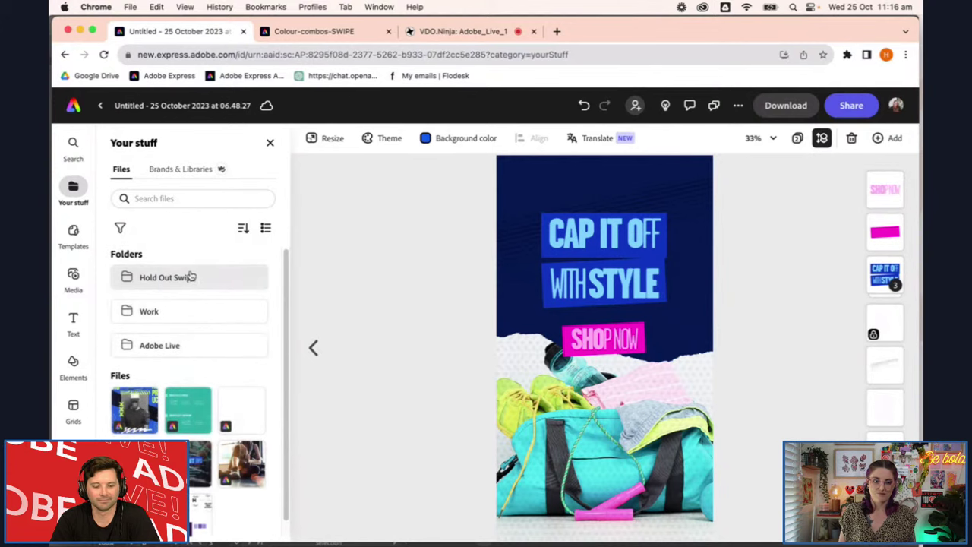
left_click(191, 277)
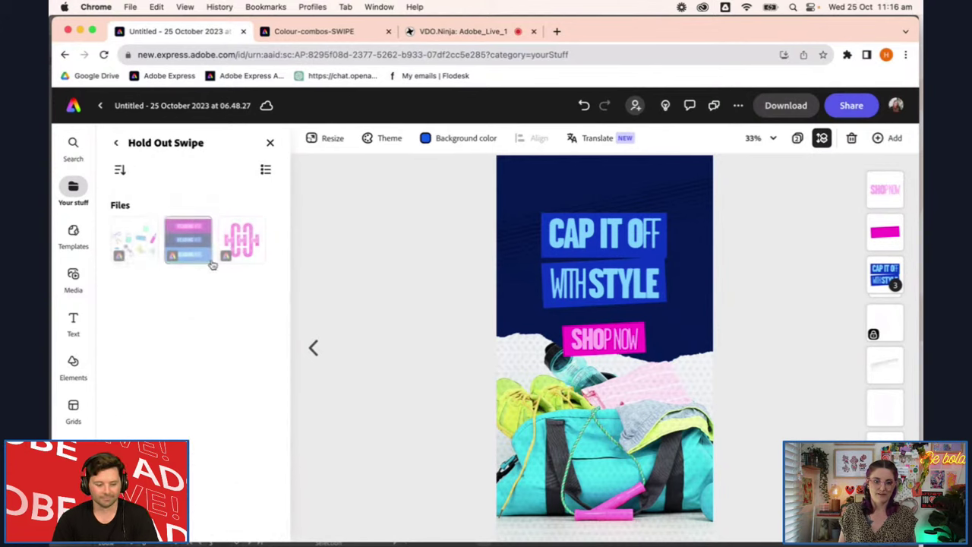
left_click(144, 243)
left_click(164, 257)
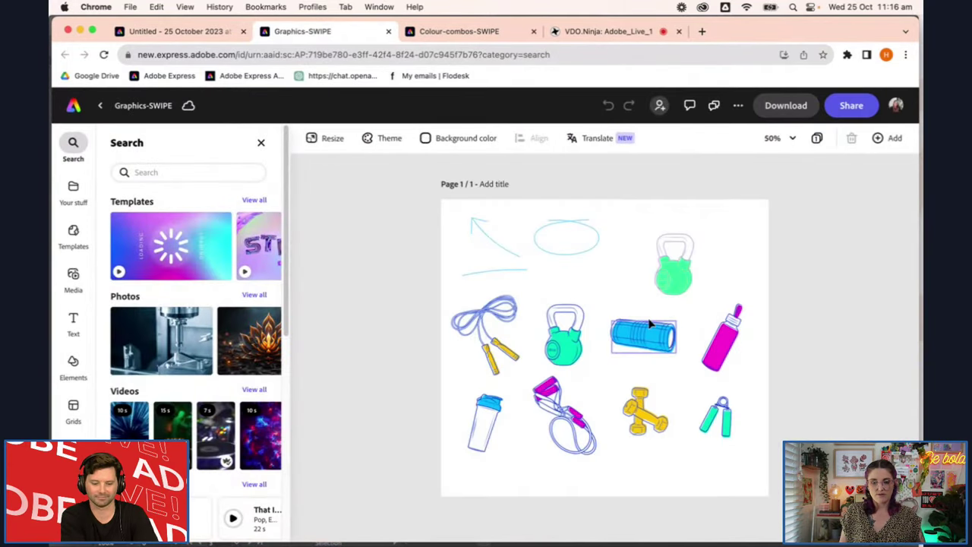
Try thick, dashed and thin outlines on the blue sketched ellipse, ending with no border
left_click(582, 262)
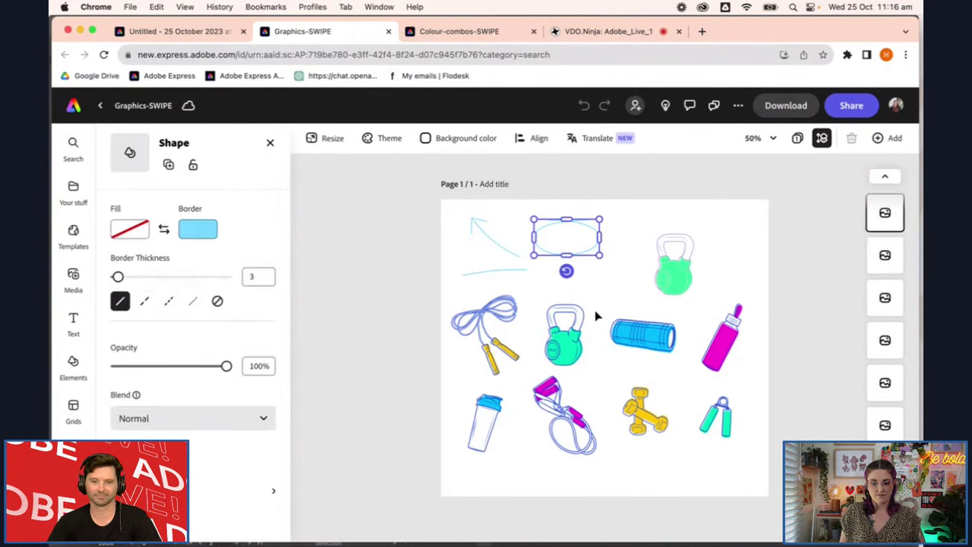
left_click_drag(118, 278, 139, 278)
left_click(144, 302)
left_click(166, 303)
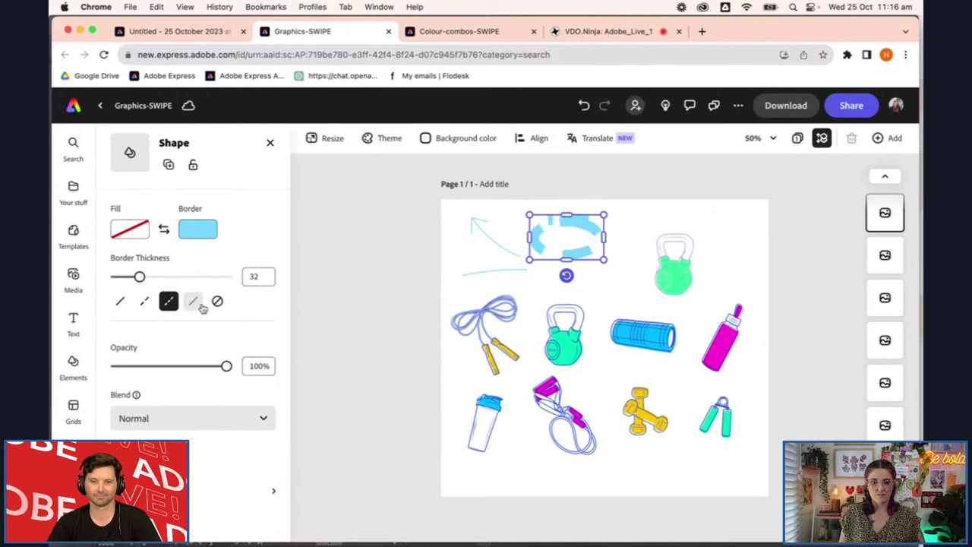
left_click_drag(142, 279, 113, 278)
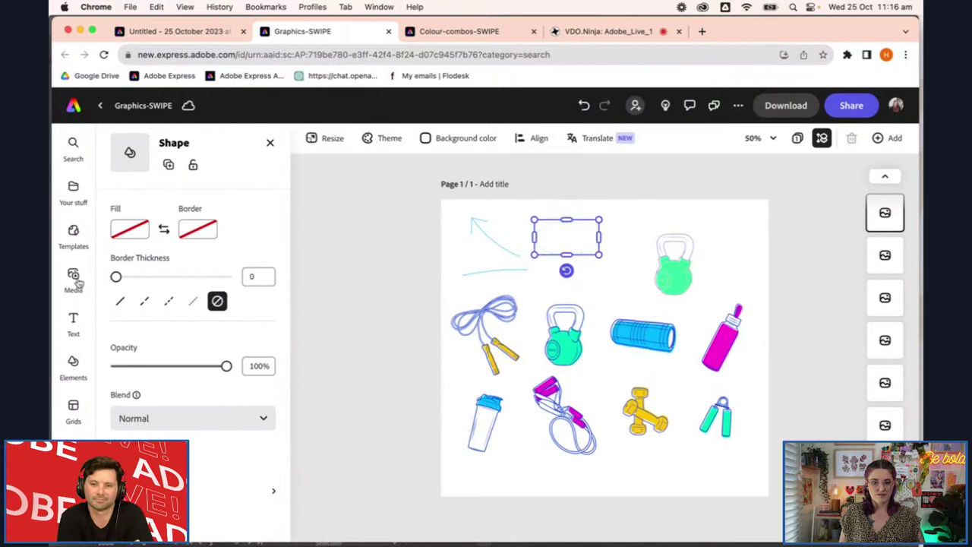
left_click(120, 302)
left_click_drag(140, 277, 116, 282)
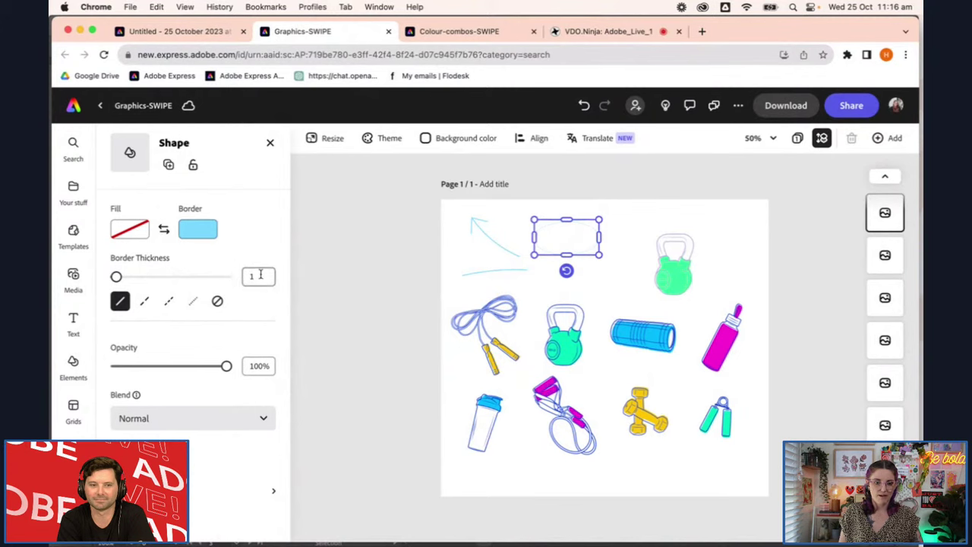
Set the ellipse's border thickness to 3
left_click(254, 277)
type("3")
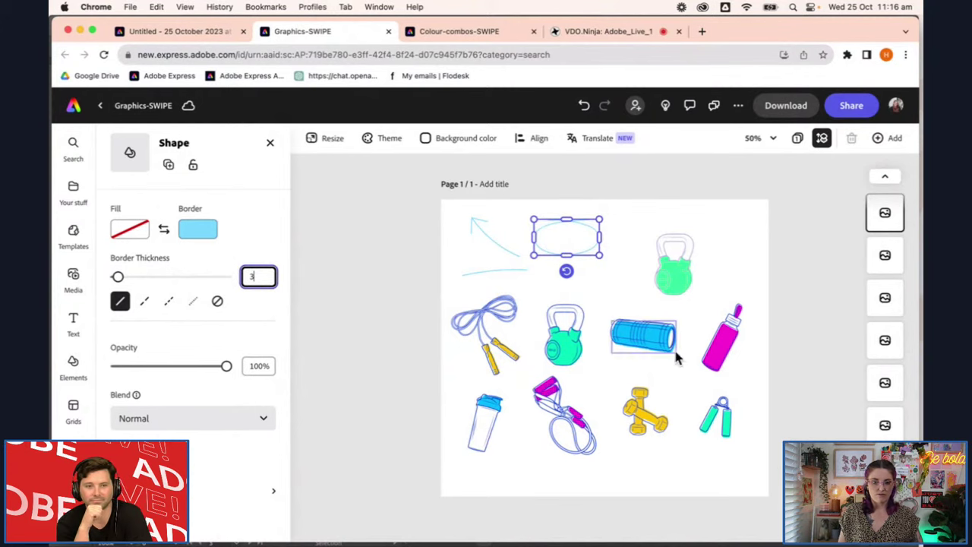
left_click(676, 278)
left_click(670, 219)
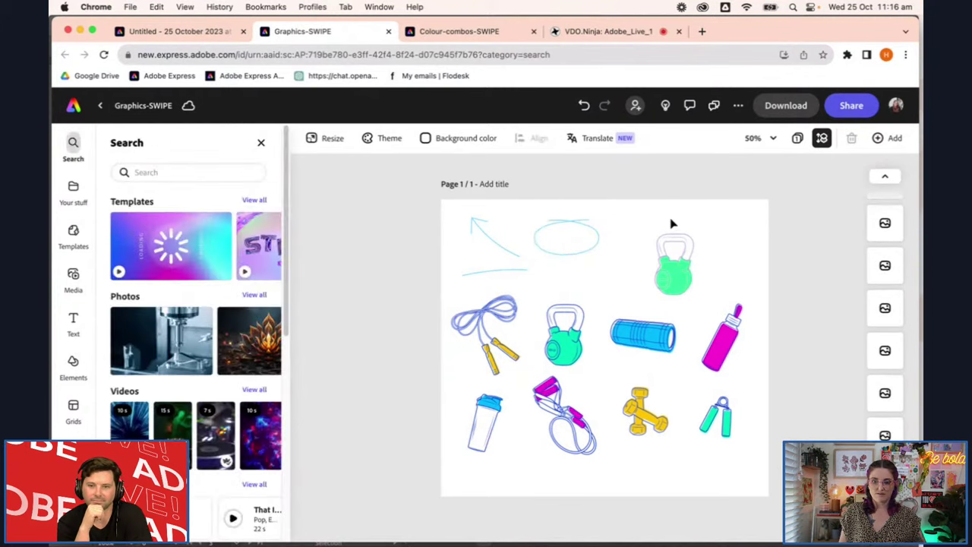
Delete the faded extra kettlebell
left_click(700, 283)
key("Delete")
scroll(503, 347, "up", 5)
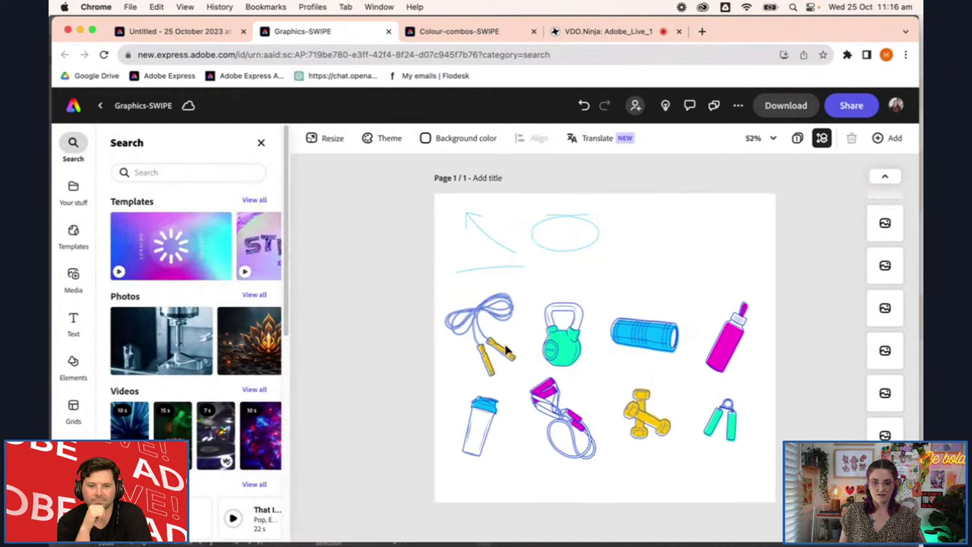
Marquee-select the remaining kettlebell and move the duplicate off the original
left_click_drag(507, 207, 666, 395)
scroll(665, 395, "down", 5)
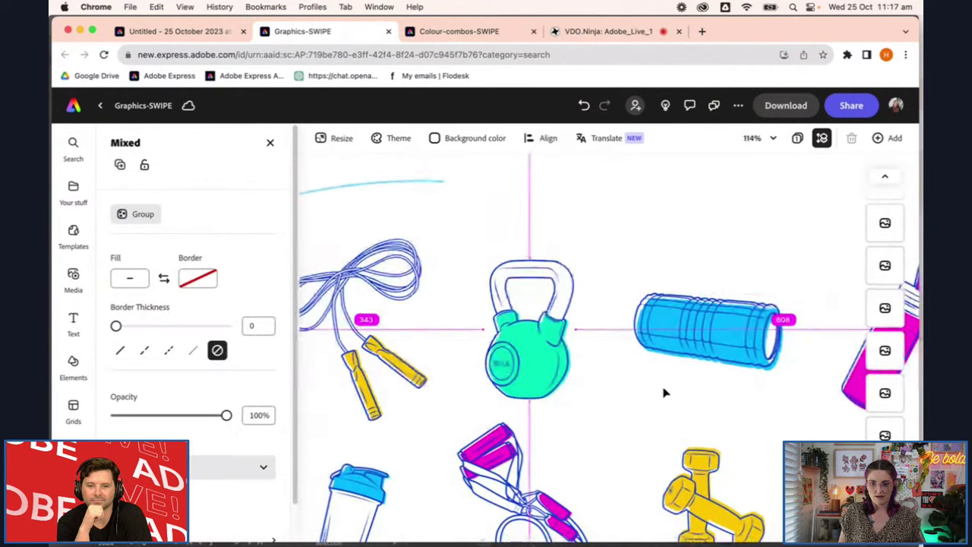
left_click_drag(519, 389, 725, 242)
scroll(791, 286, "up", 3)
scroll(744, 297, "up", 2)
scroll(701, 391, "up", 4)
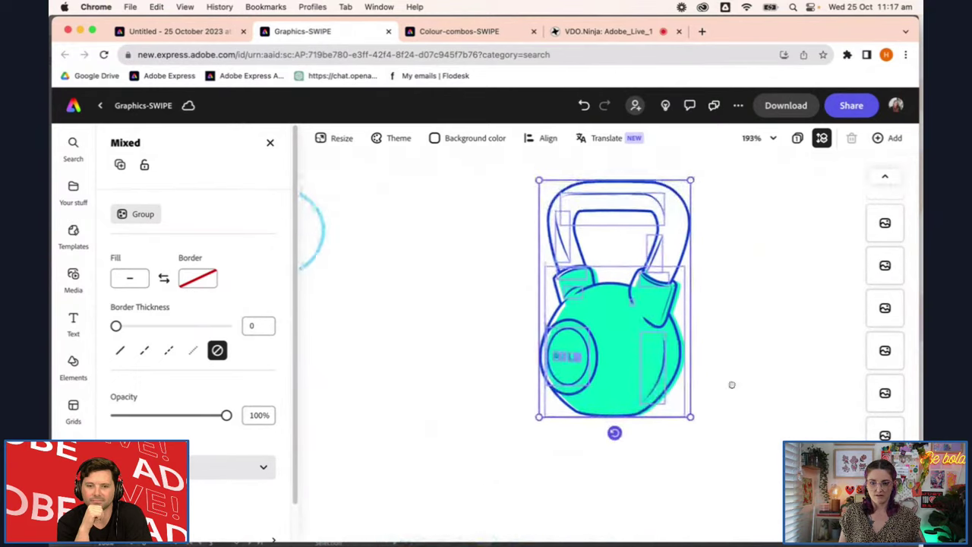
left_click(745, 406)
Select the kettlebell's green fill shape and pull it off the body
scroll(638, 423, "left", 5)
scroll(676, 408, "right", 5)
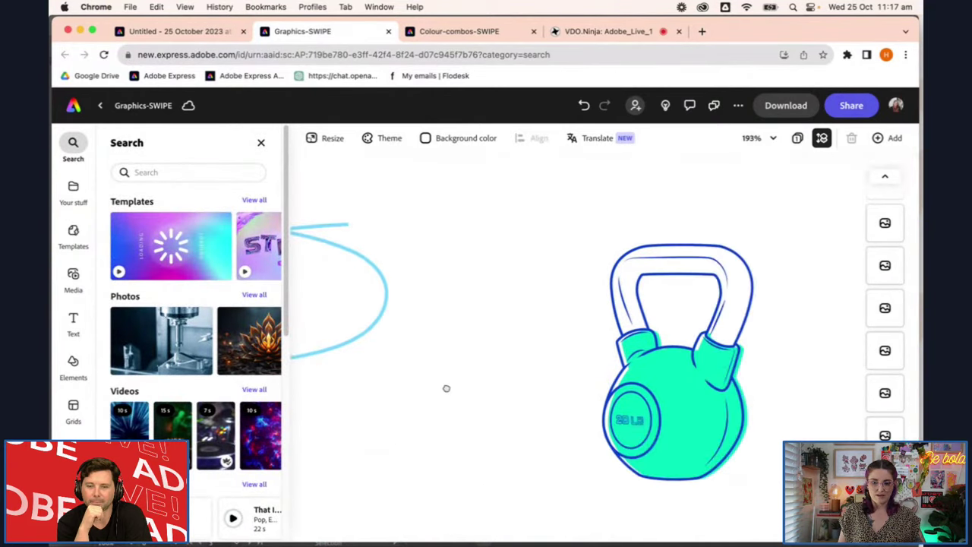
left_click(608, 408)
left_click_drag(599, 425, 669, 399)
Undo the stray green-fill moves and marquee-select the kettlebell outlines, leaving the fill out
key("super+z")
left_click(725, 414)
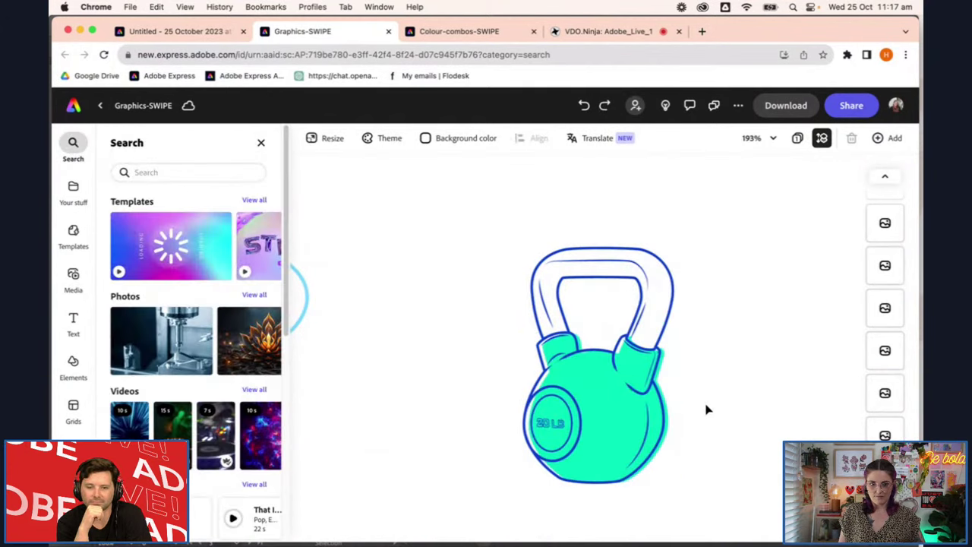
left_click_drag(642, 412, 679, 398)
key("super+z")
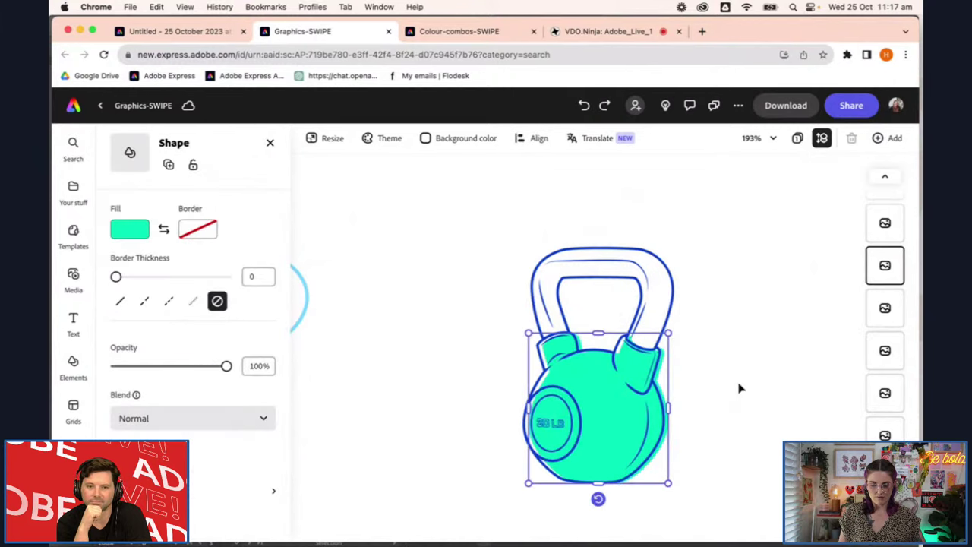
left_click(520, 226)
left_click_drag(520, 226, 740, 493)
scroll(628, 414, "left", 5)
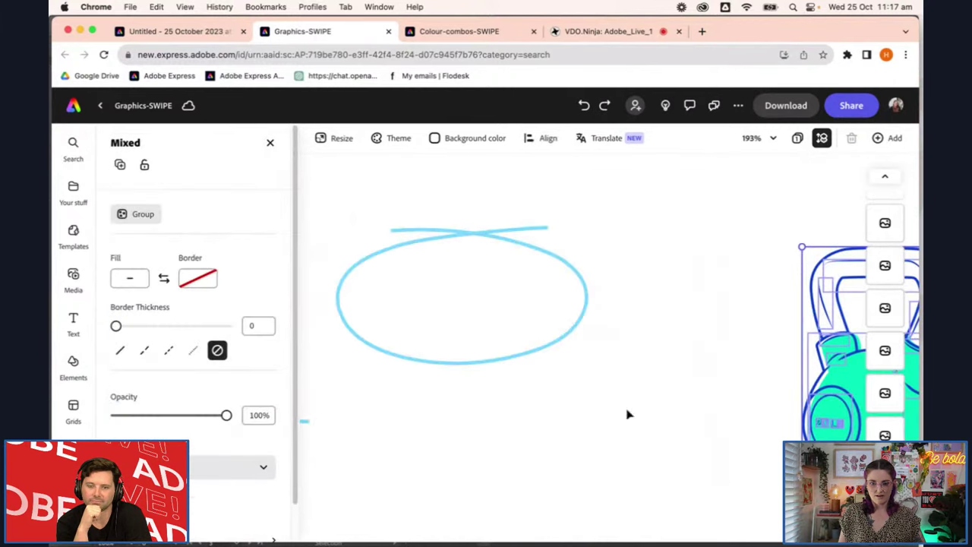
scroll(764, 445, "right", 5)
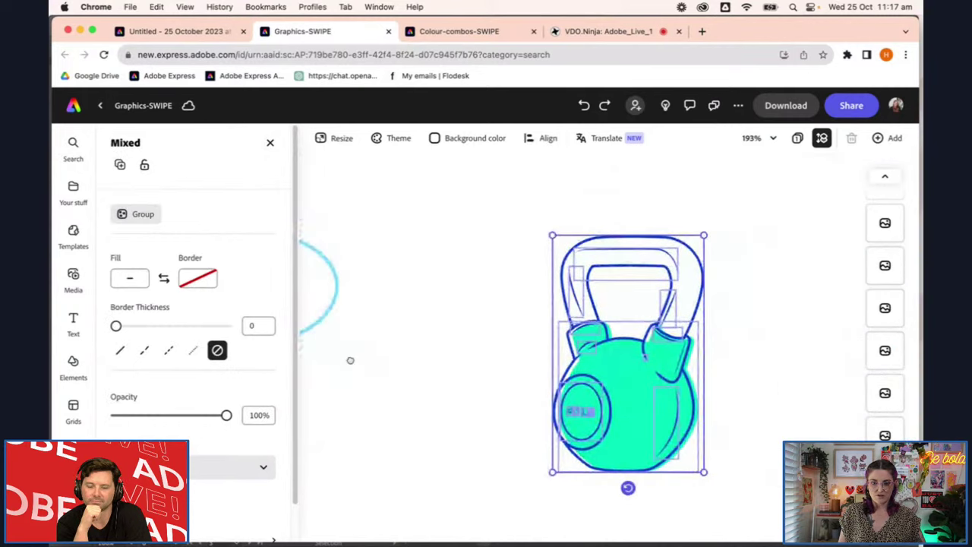
left_click(650, 386, "shift")
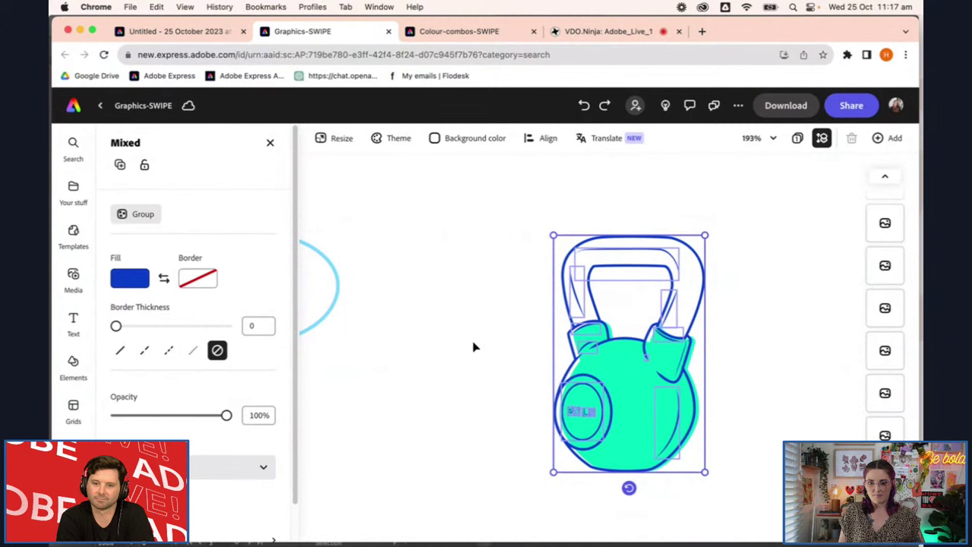
Make the kettlebell outlines dark blue after trying teal, mid blue, purple-blue and lavender
left_click(128, 282)
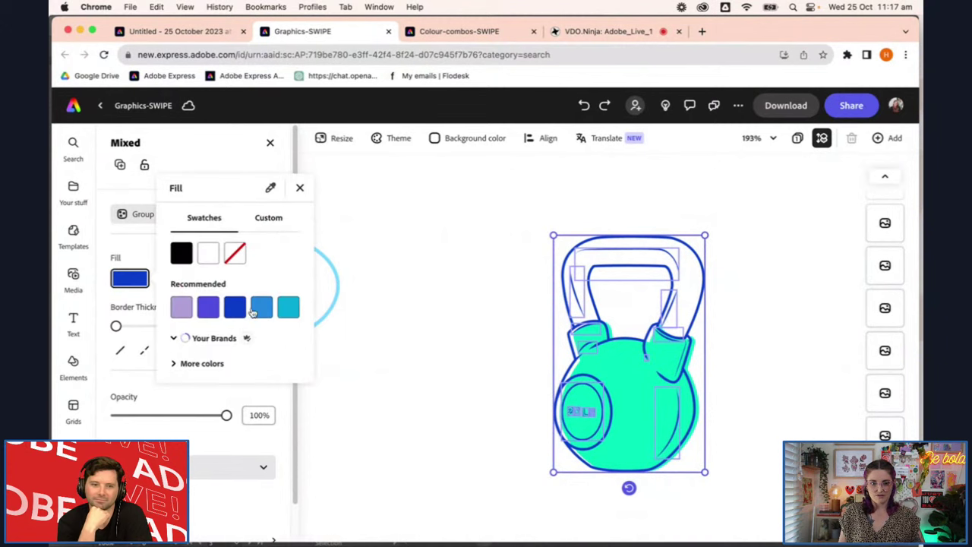
left_click(287, 308)
left_click(262, 309)
left_click(235, 308)
left_click(210, 308)
left_click(182, 307)
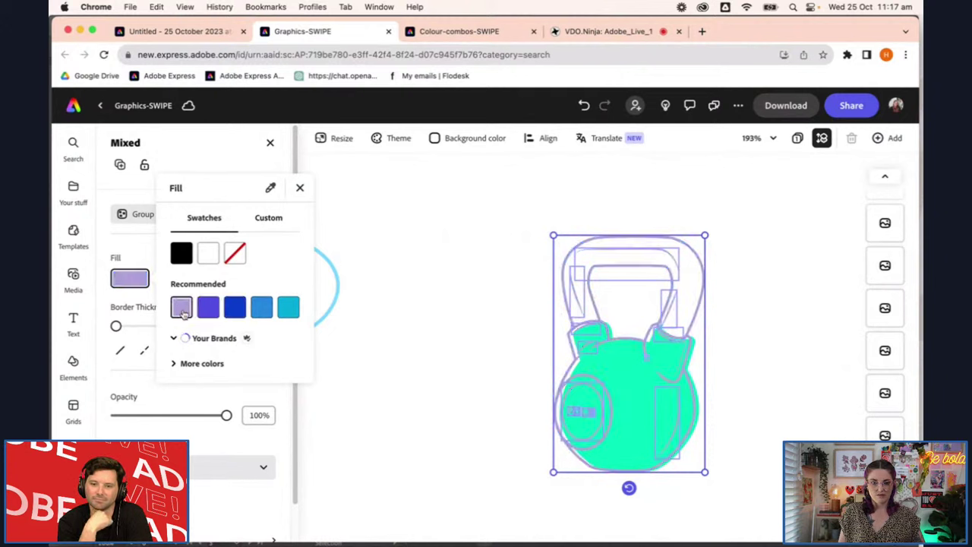
left_click(208, 307)
left_click(235, 307)
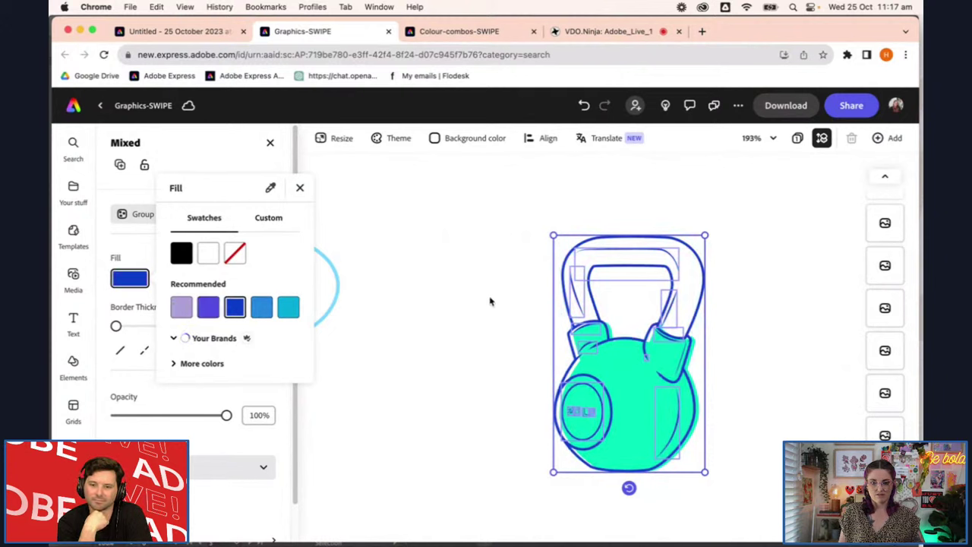
left_click(438, 287)
Undo an accidental kettlebell move and group all its parts with Cmd+G
scroll(569, 354, "left", 5)
scroll(652, 354, "right", 1)
left_click(502, 348)
scroll(502, 348, "right", 5)
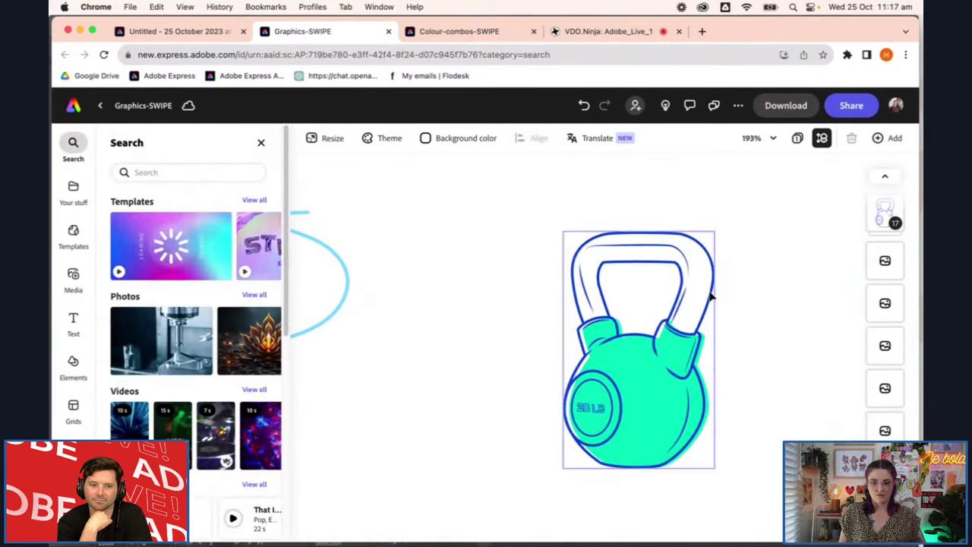
left_click_drag(677, 290, 717, 264)
key("super+z")
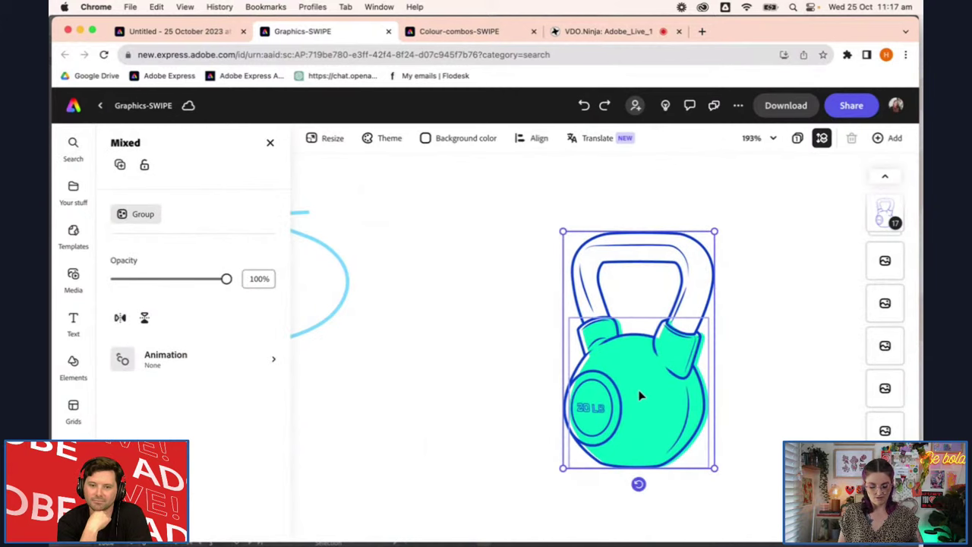
key("super+g")
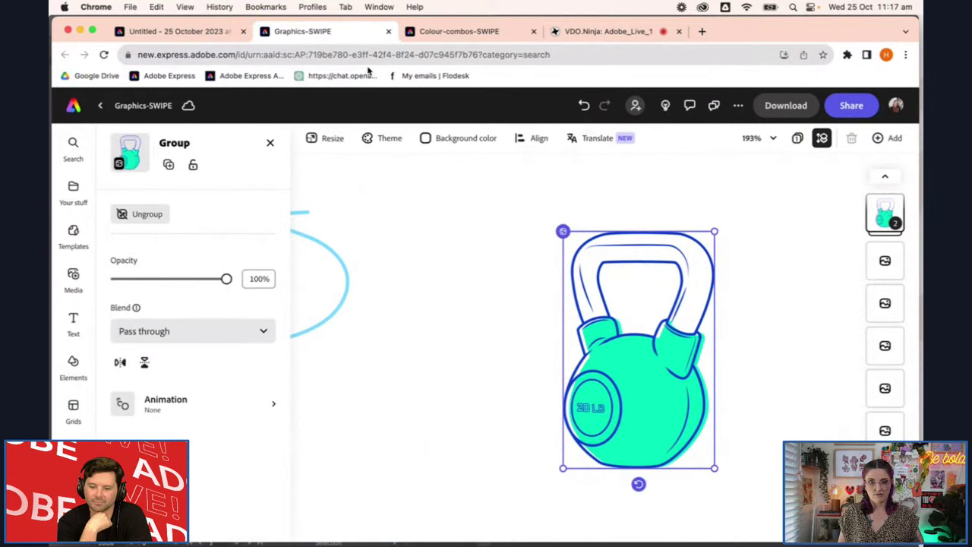
Paste the kettlebell into the Cap It Off ad, enlarge it beside the headline and tilt it about 17°
left_click(182, 31)
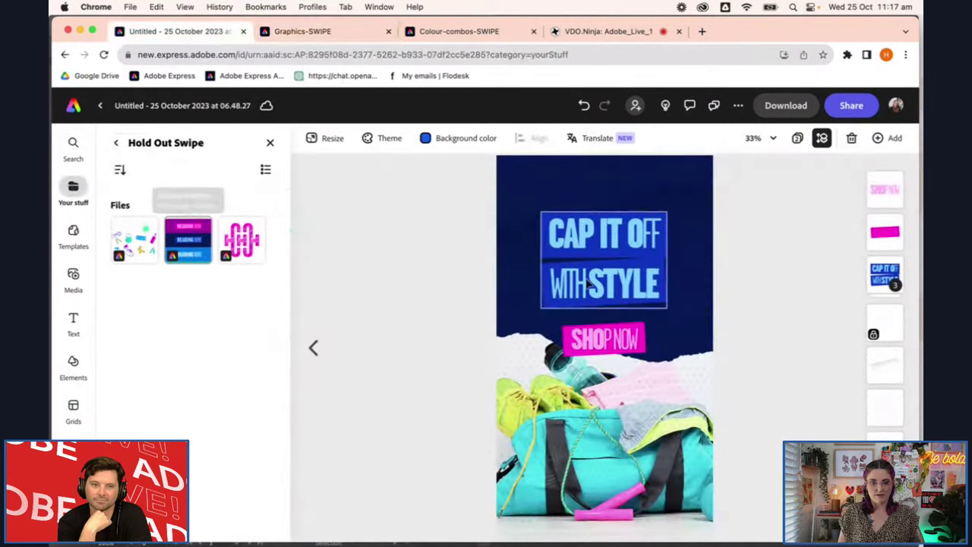
left_click(710, 391)
key("super+v")
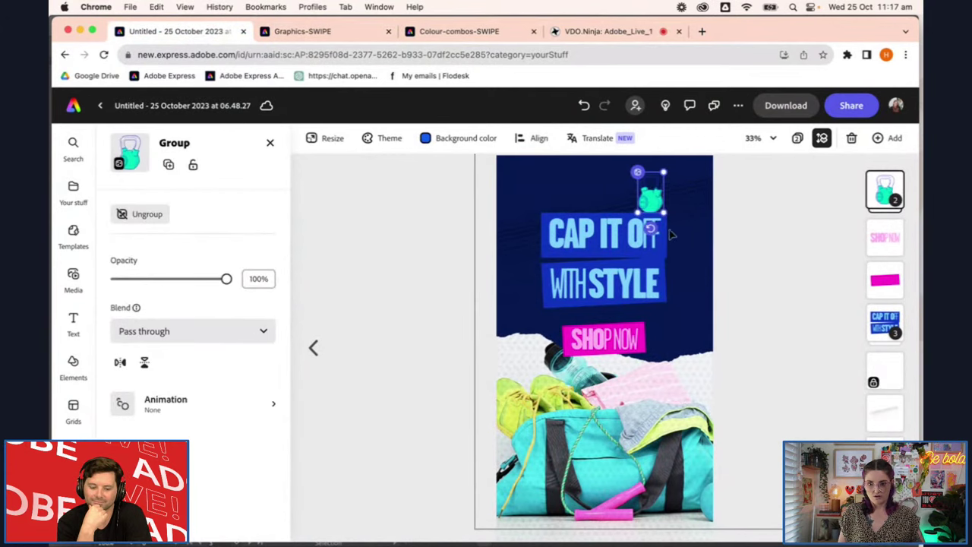
left_click_drag(665, 213, 703, 340)
left_click_drag(686, 385, 667, 383)
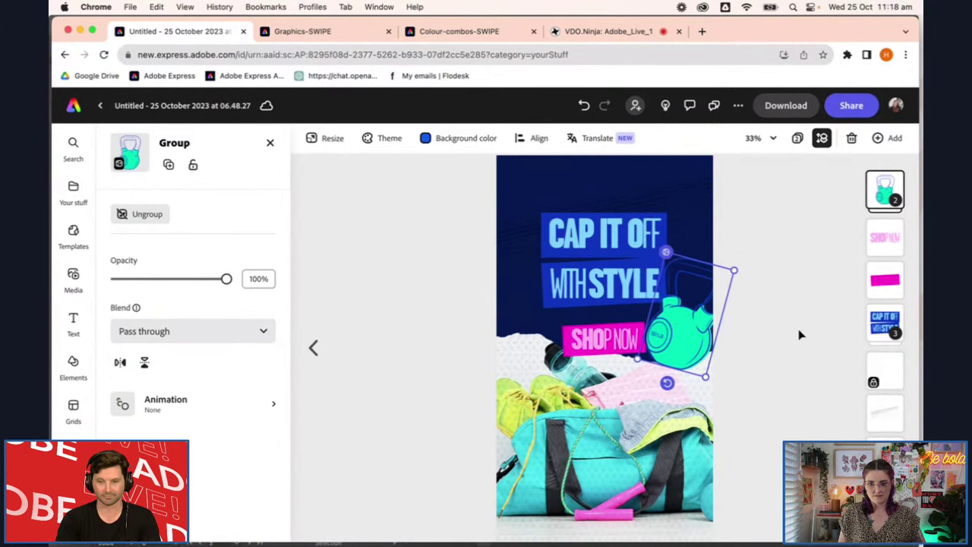
Reselect the kettlebell group and expand its contents in the Layers panel
left_click(800, 335)
scroll(757, 332, "up", 3)
scroll(758, 332, "up", 5)
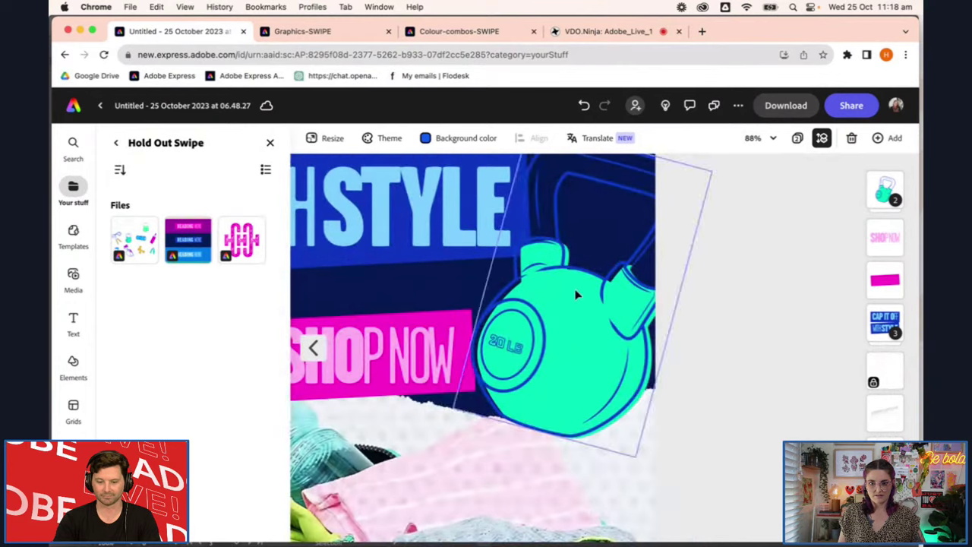
left_click(575, 296)
left_click(885, 196)
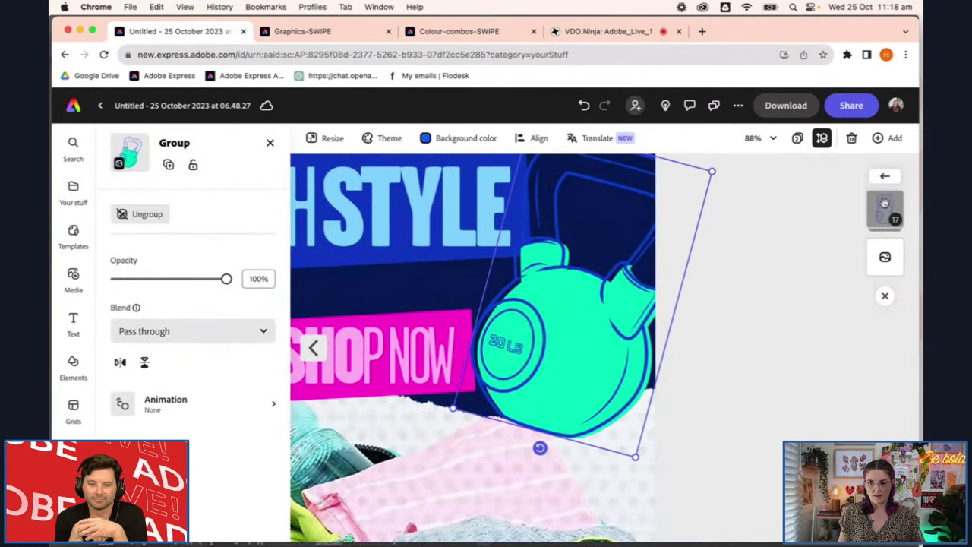
left_click(885, 203)
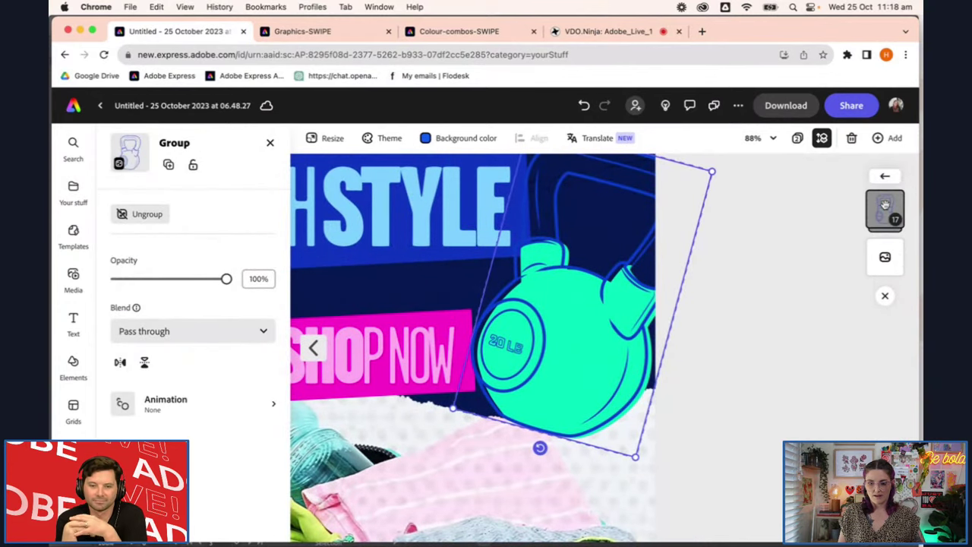
left_click(820, 230)
left_click(604, 342)
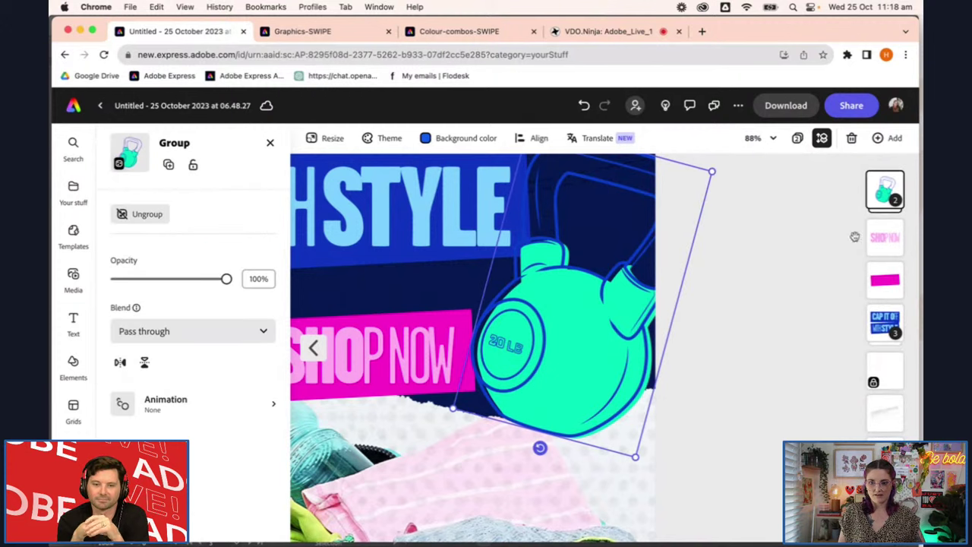
left_click(886, 208)
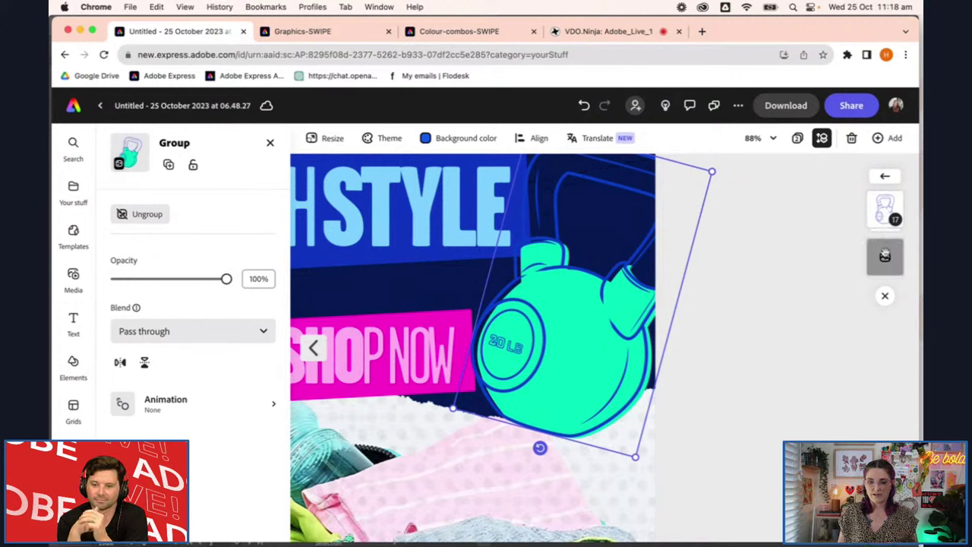
Fill the kettlebell's inner body shape yellow, then ungroup the kettlebell
left_click(895, 261)
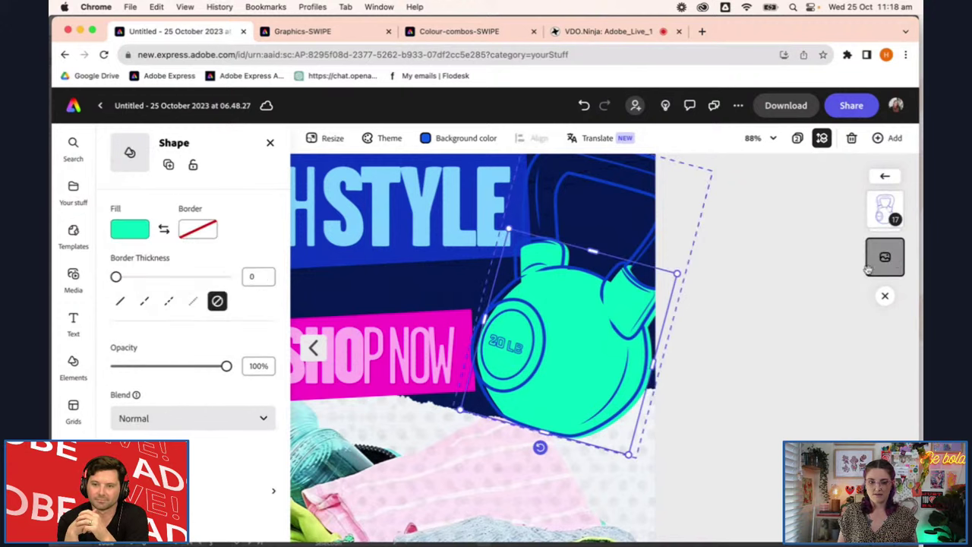
left_click(131, 230)
left_click(181, 298)
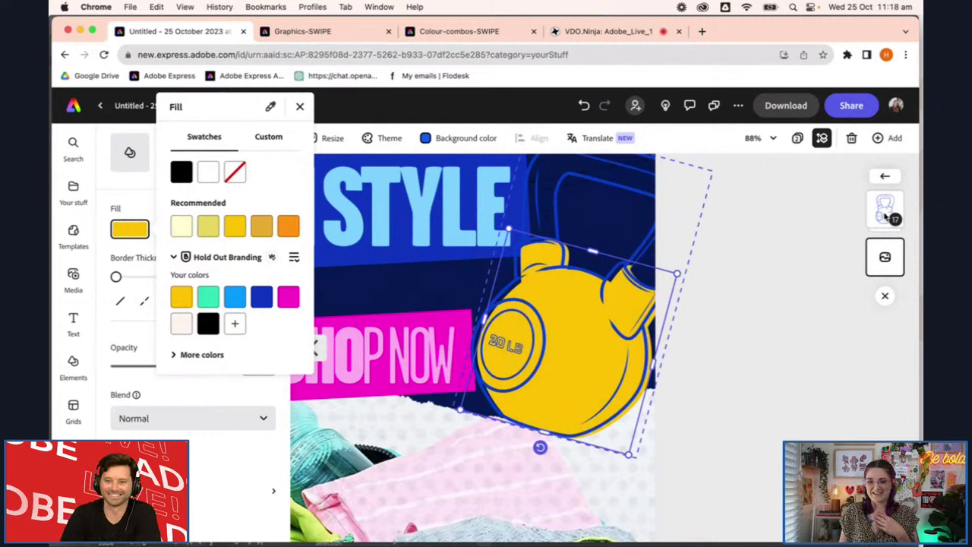
left_click(886, 216)
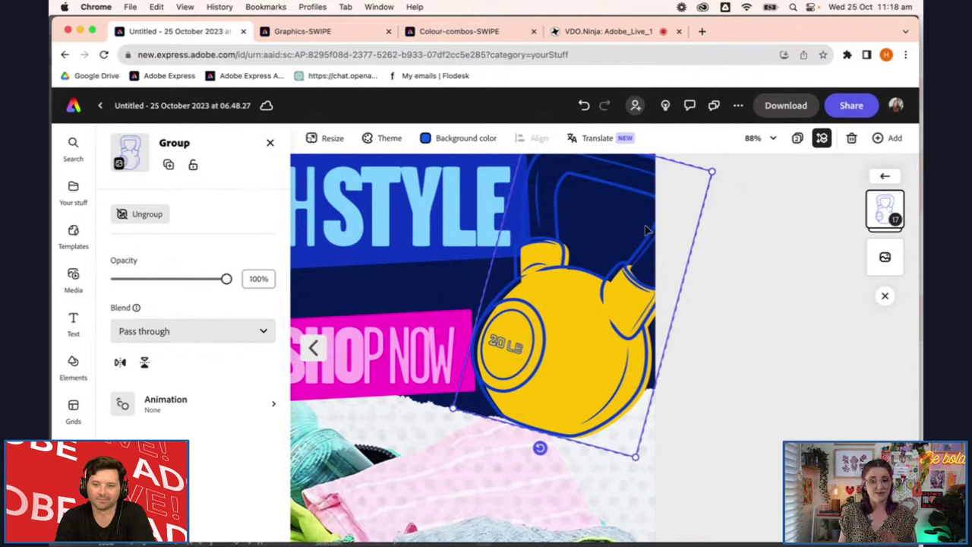
left_click(158, 216)
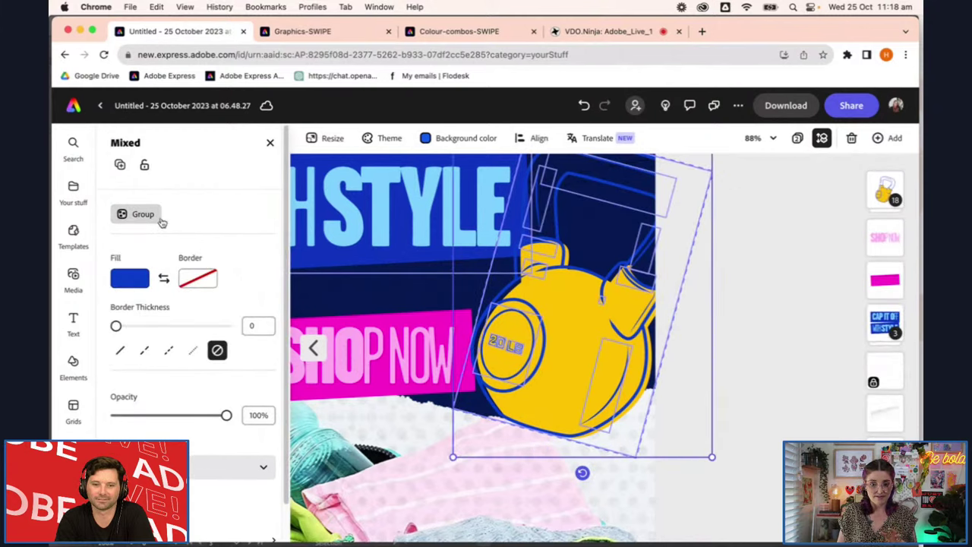
Colour the kettlebell outline magenta after trying green, light blue and dark blue
left_click(127, 283)
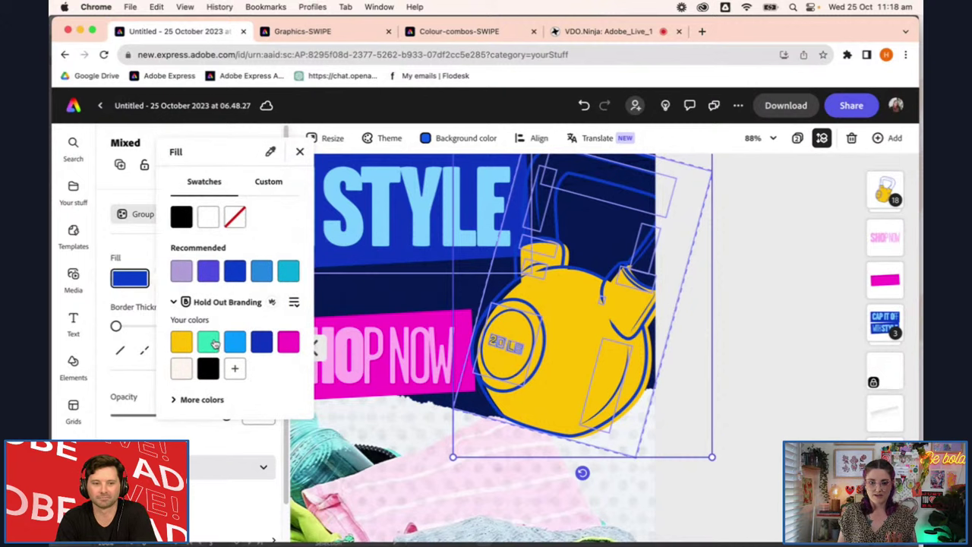
left_click(210, 343)
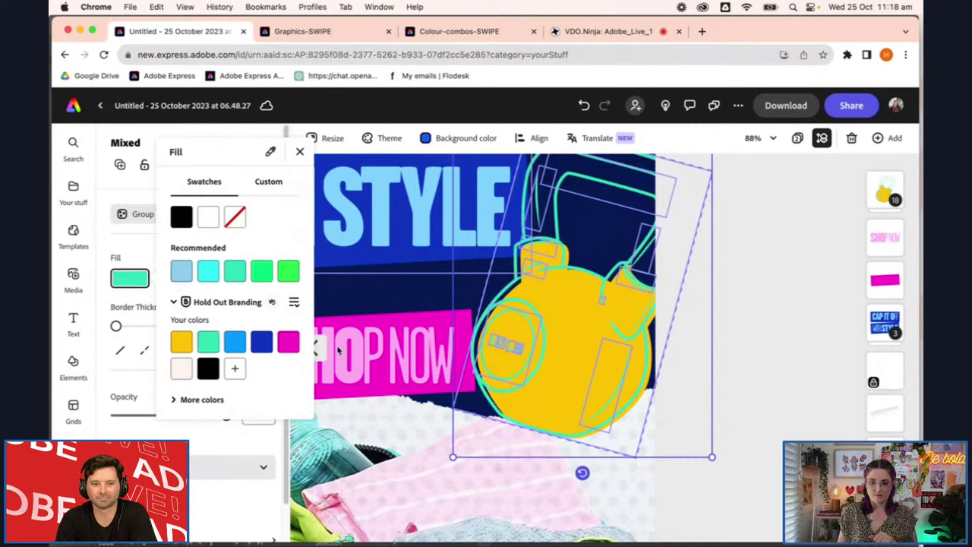
left_click(289, 343)
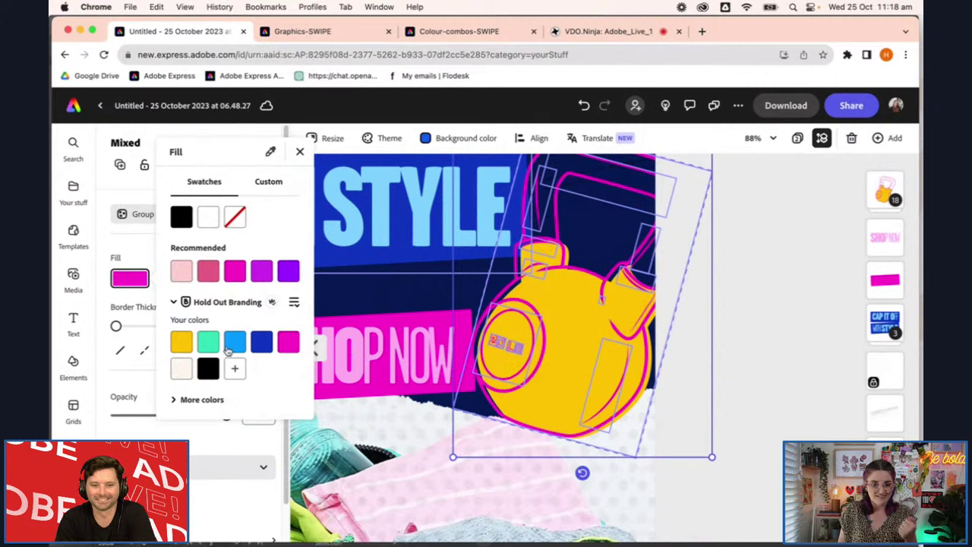
left_click(213, 347)
left_click(237, 343)
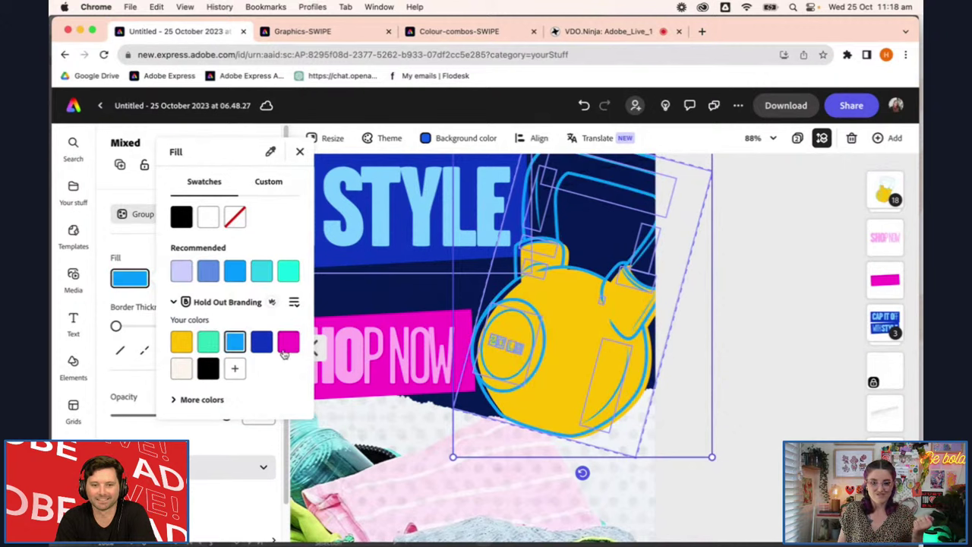
left_click(261, 344)
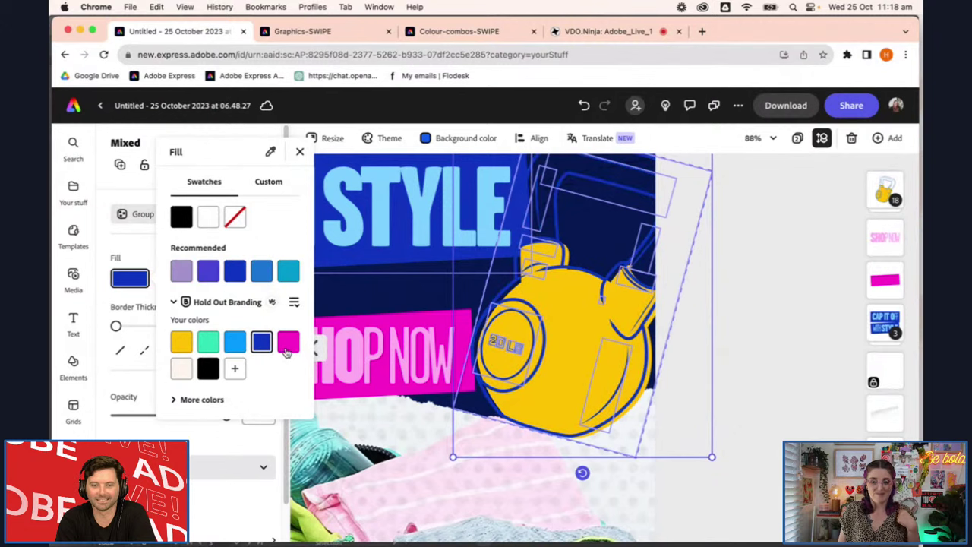
left_click(287, 344)
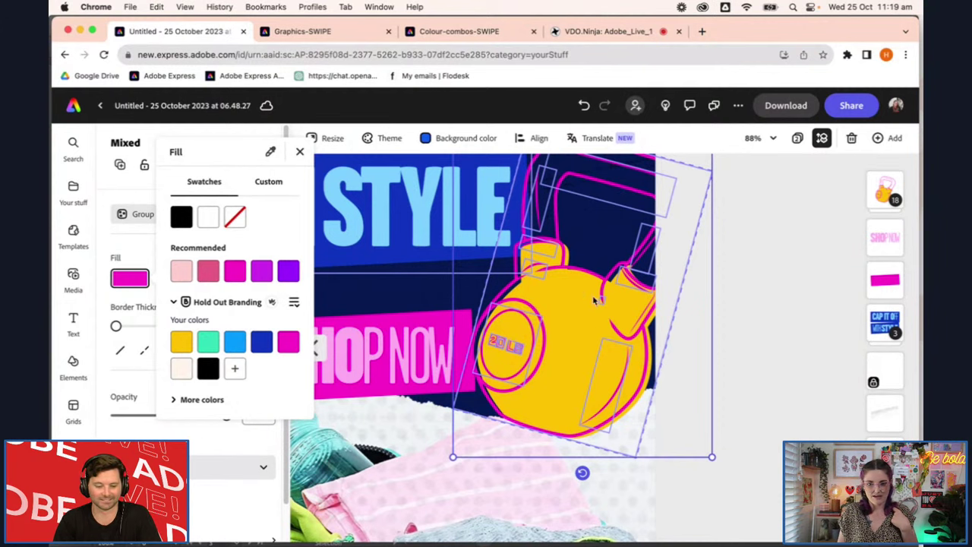
left_click(137, 219)
Fill the kettlebell's body shape with the teal swatch and check it in the full design
left_click(135, 214)
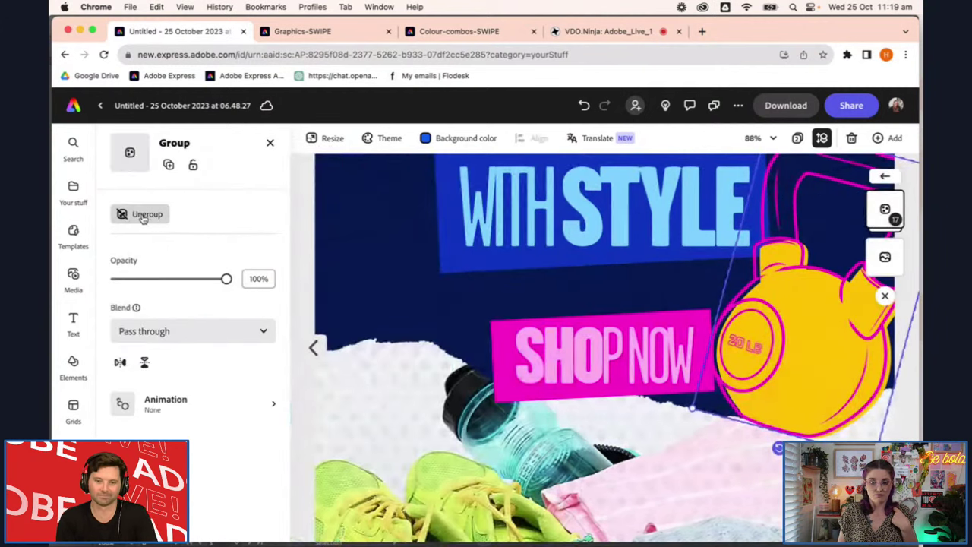
left_click(752, 355)
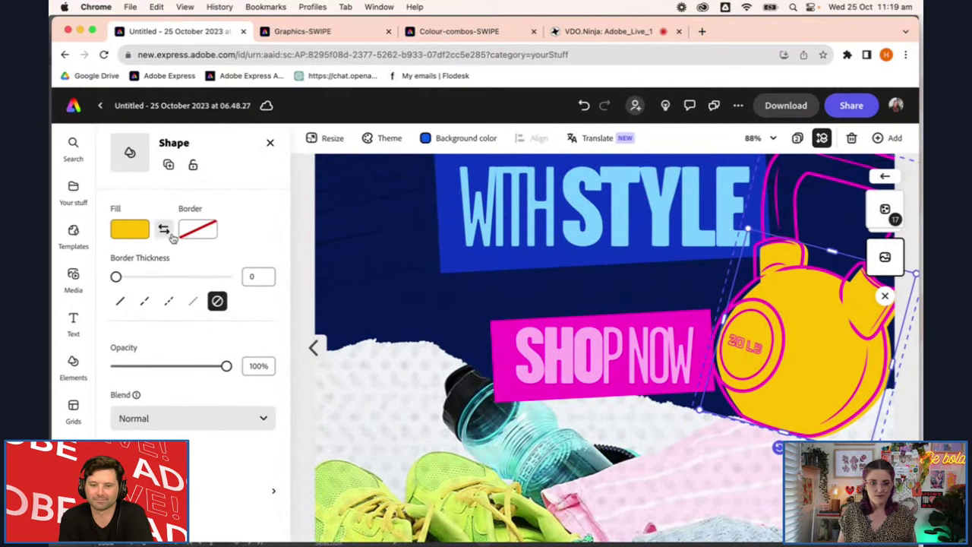
left_click(130, 229)
left_click(209, 297)
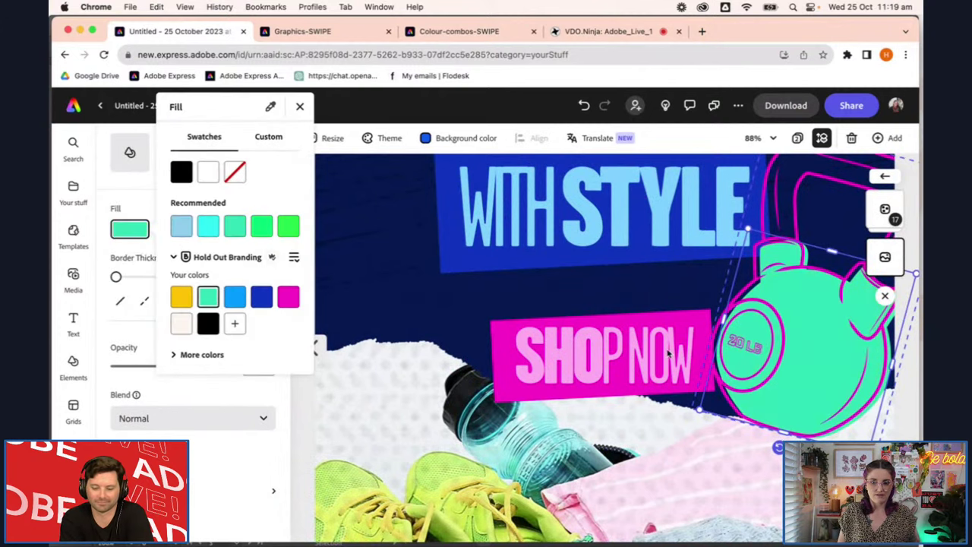
left_click(530, 404)
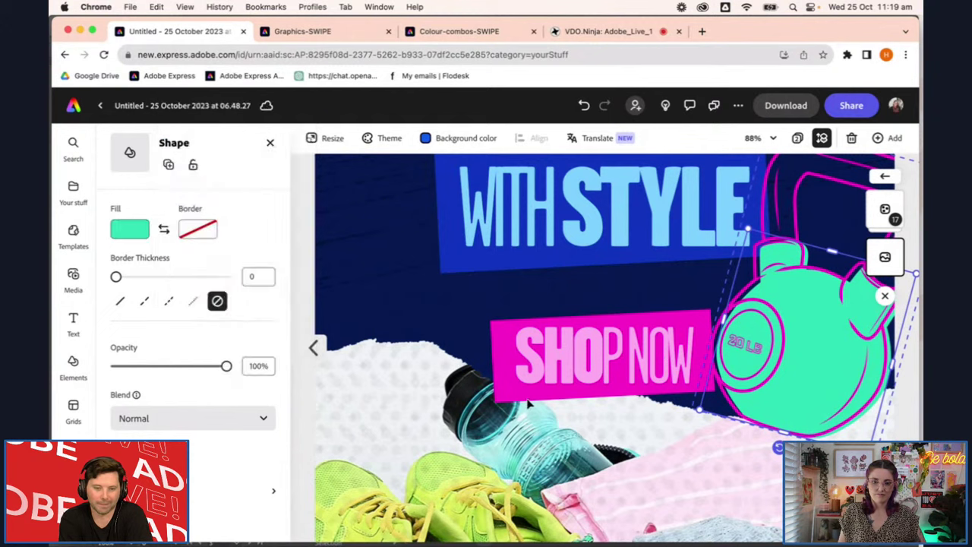
scroll(530, 404, "down", 5)
scroll(529, 405, "down", 4)
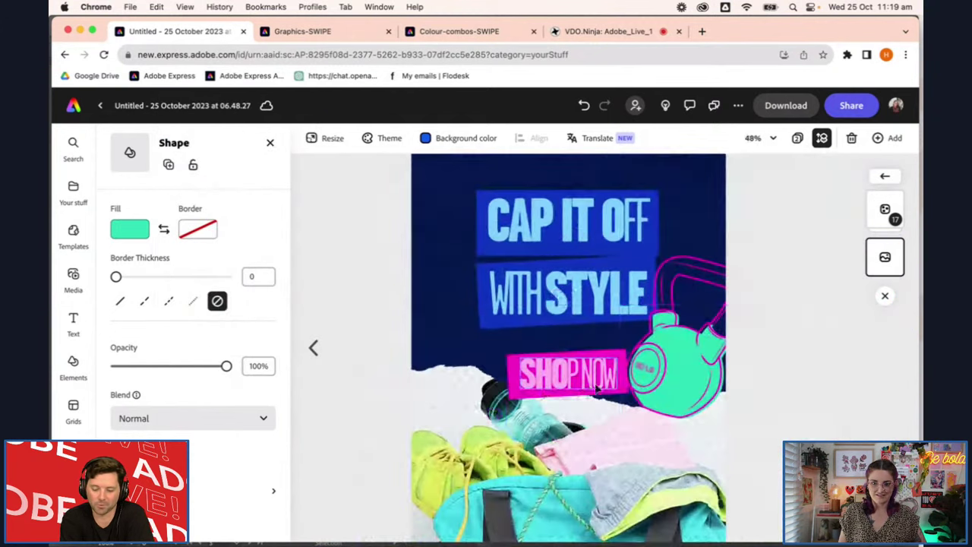
left_click(680, 370)
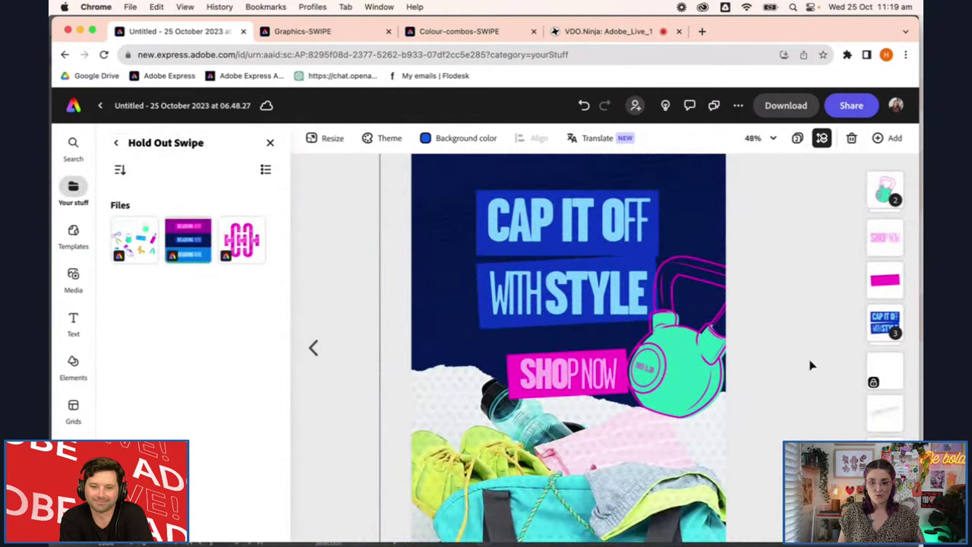
scroll(798, 380, "down", 1)
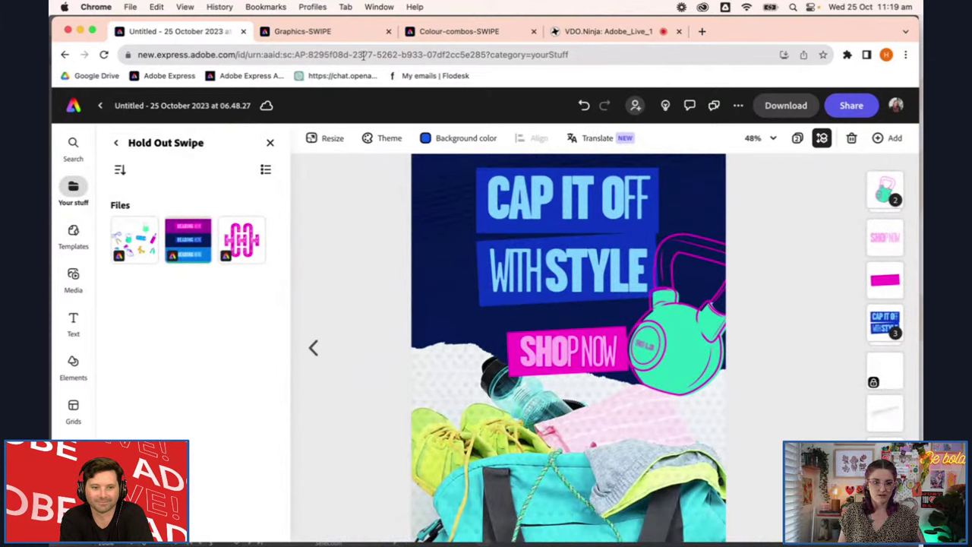
left_click(304, 31)
left_click(433, 376)
scroll(435, 376, "down", 2)
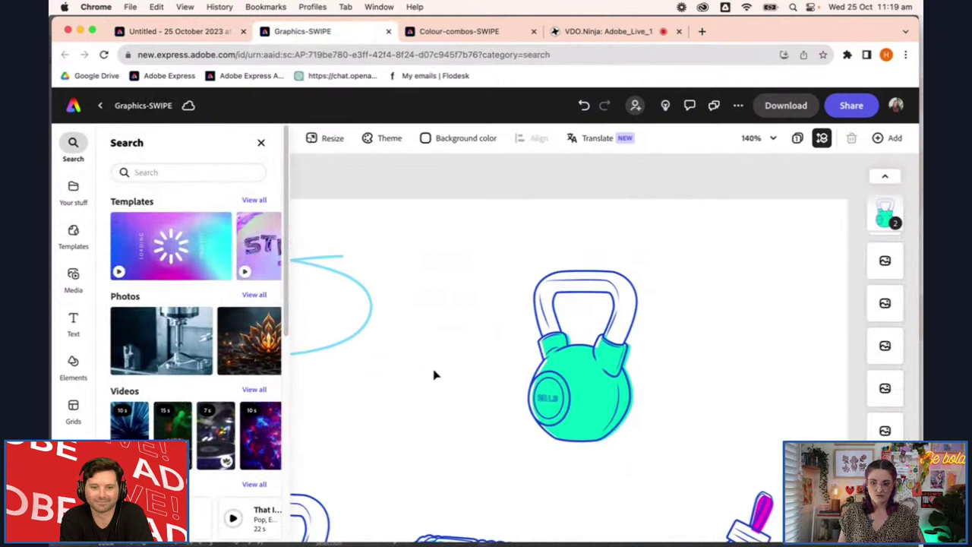
scroll(656, 454, "up", 5)
scroll(641, 433, "down", 2)
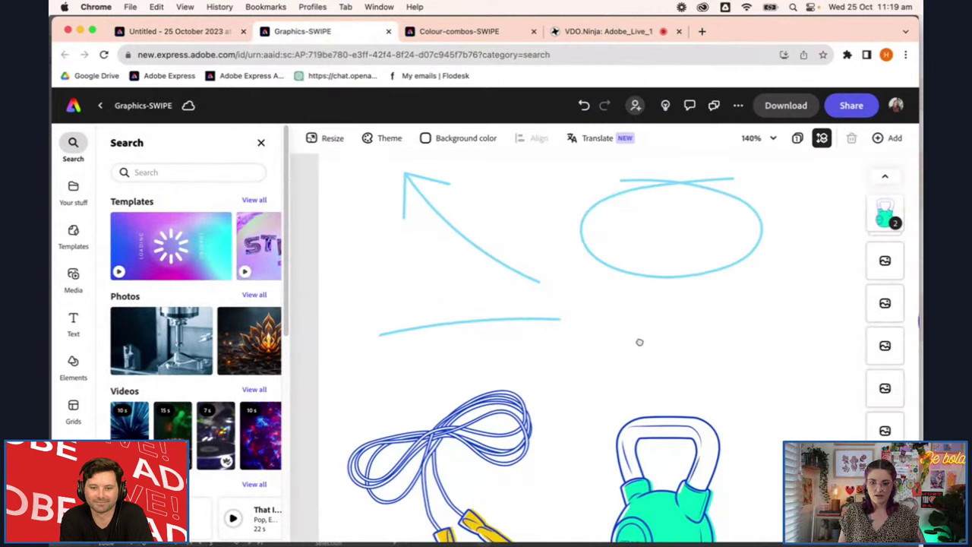
scroll(640, 342, "down", 3)
scroll(651, 254, "right", 5)
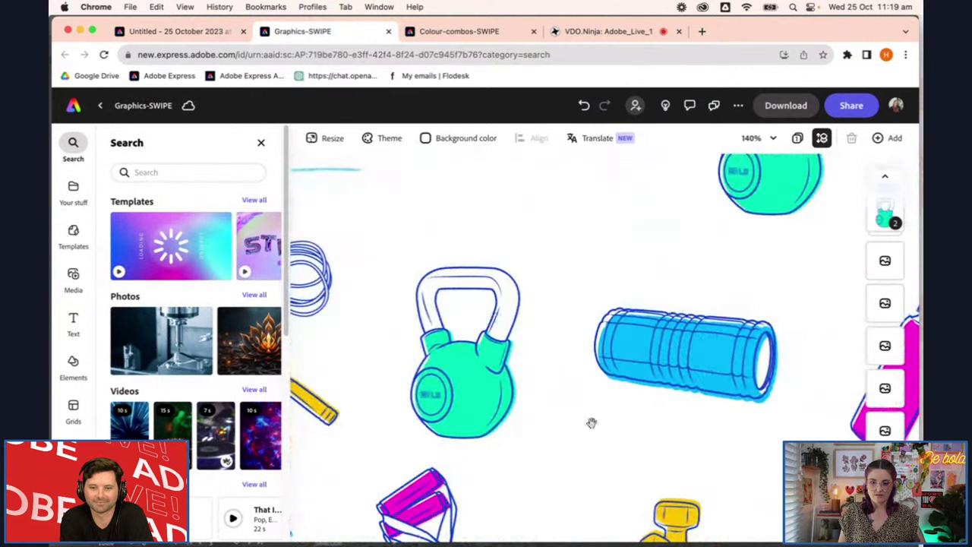
scroll(516, 340, "down", 4)
scroll(517, 340, "right", 4)
scroll(679, 447, "up", 3)
left_click(741, 334)
left_click(551, 316)
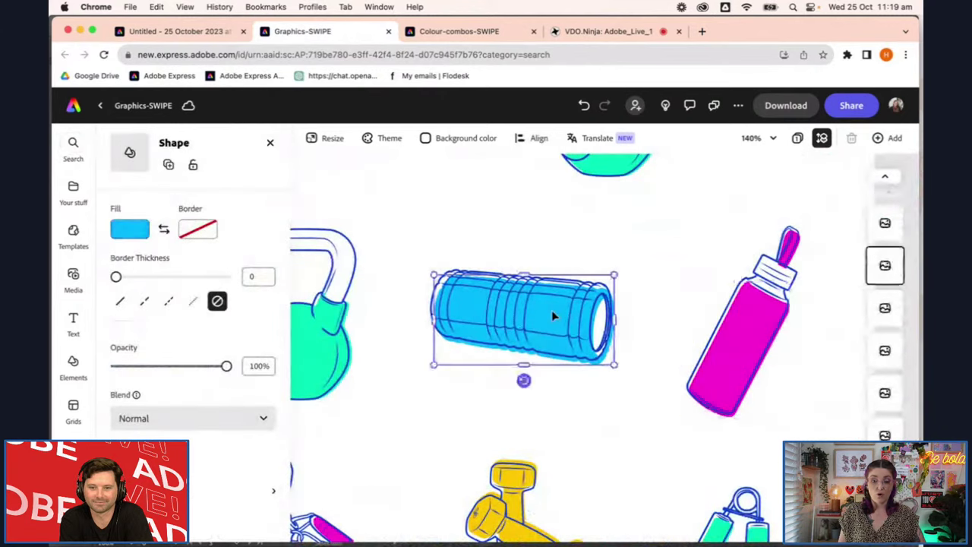
left_click(455, 33)
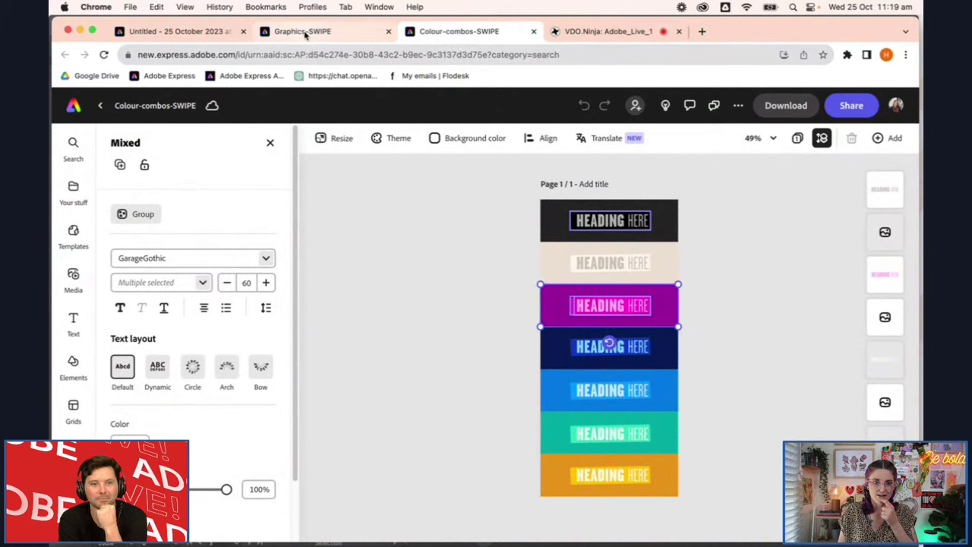
left_click(199, 32)
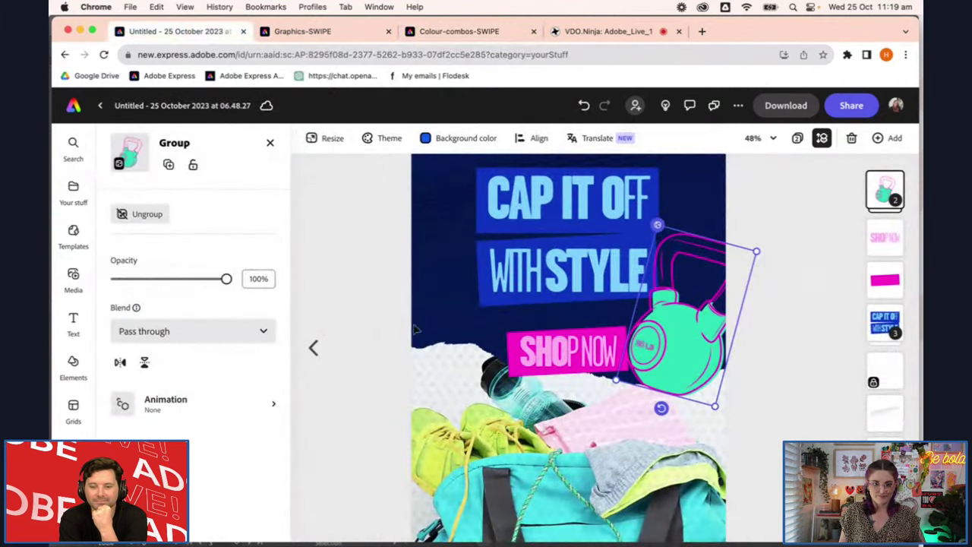
Select the kettlebell body layer and switch its fill swatches to the Hold Out Fitness library
left_click(885, 189)
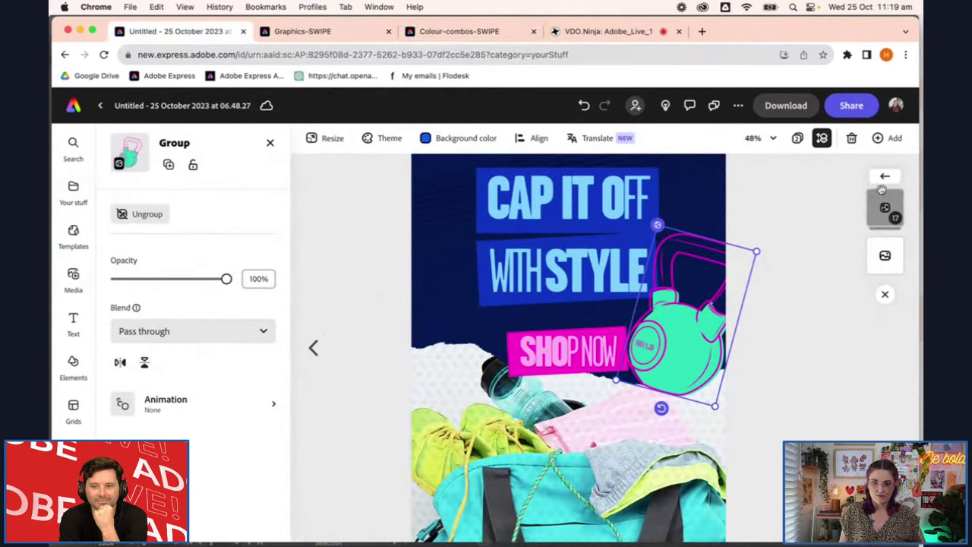
left_click(887, 256)
left_click(129, 227)
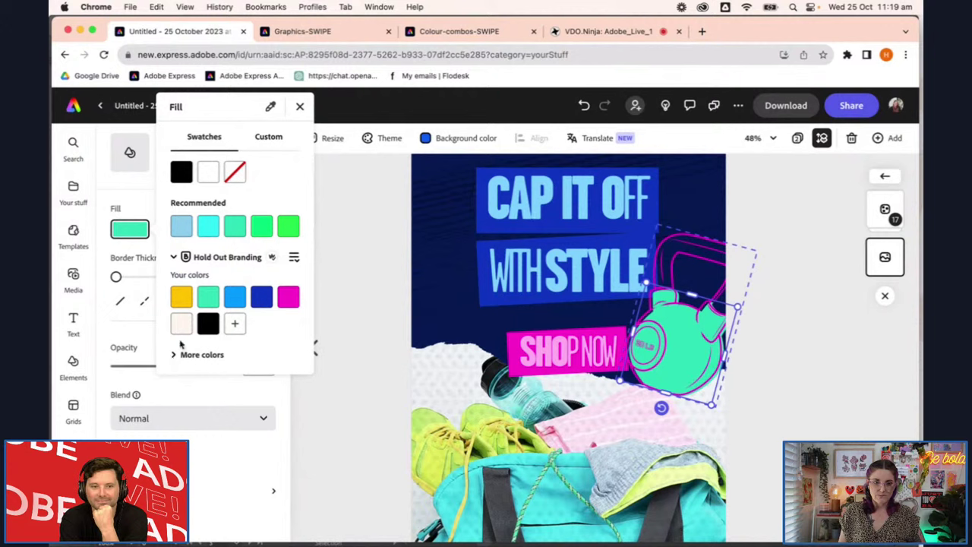
left_click(179, 257)
left_click(178, 256)
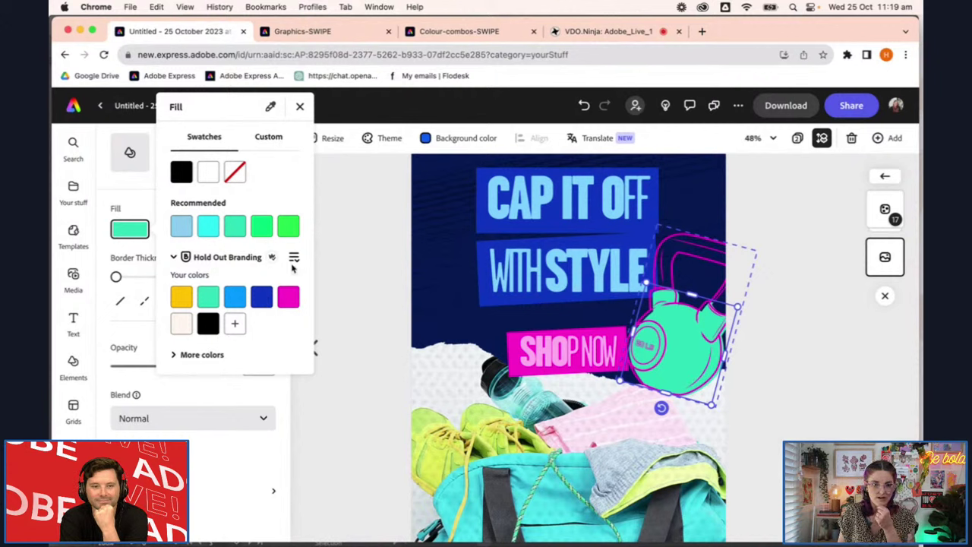
left_click(294, 258)
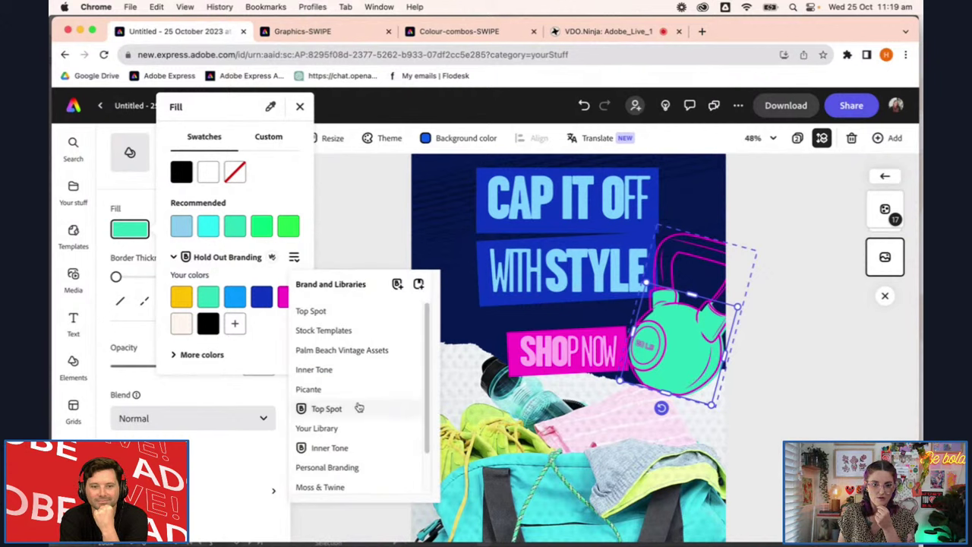
scroll(393, 427, "down", 2)
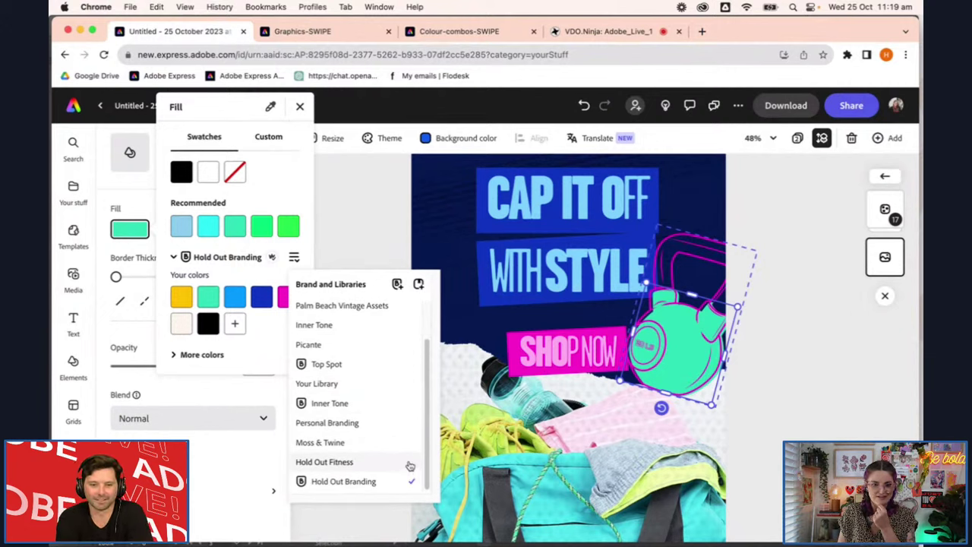
left_click(387, 461)
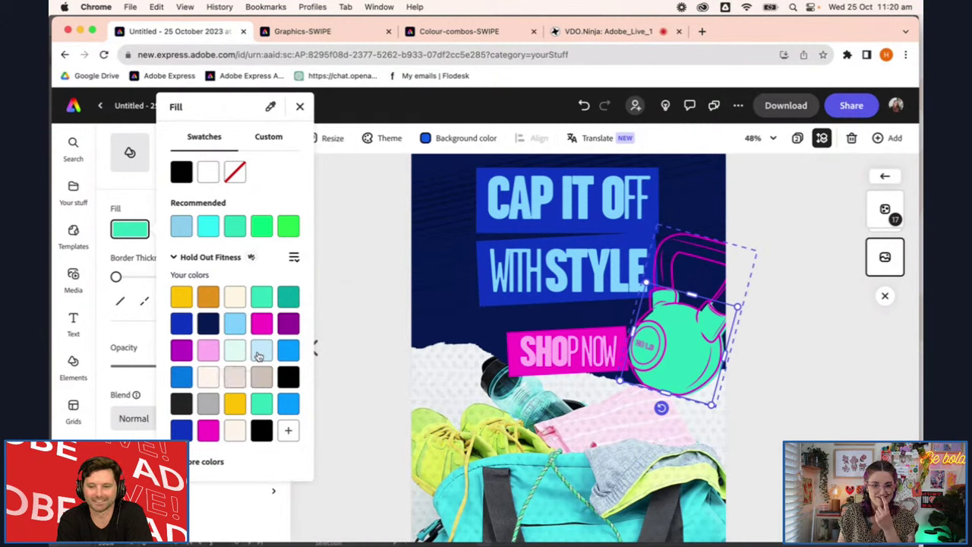
Fill the kettlebell body pale blue (#C0E7F9) after trying pale mint and #7BD0FF
left_click(241, 352)
left_click(267, 351)
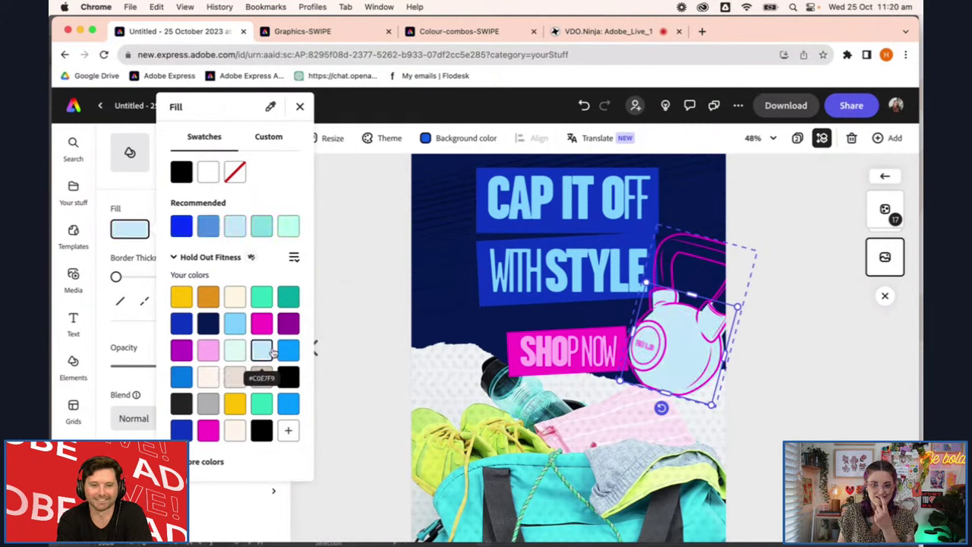
left_click(242, 327)
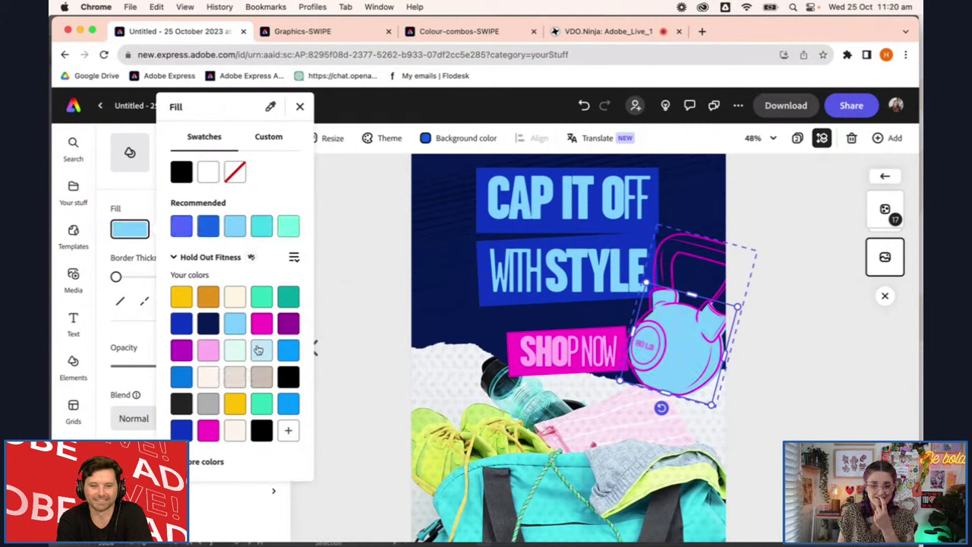
left_click(261, 352)
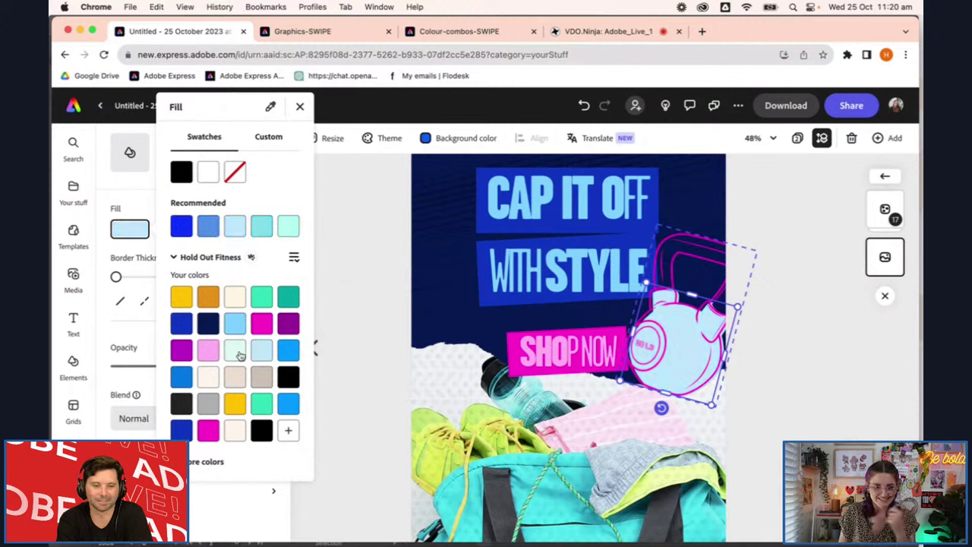
left_click(236, 351)
left_click(261, 352)
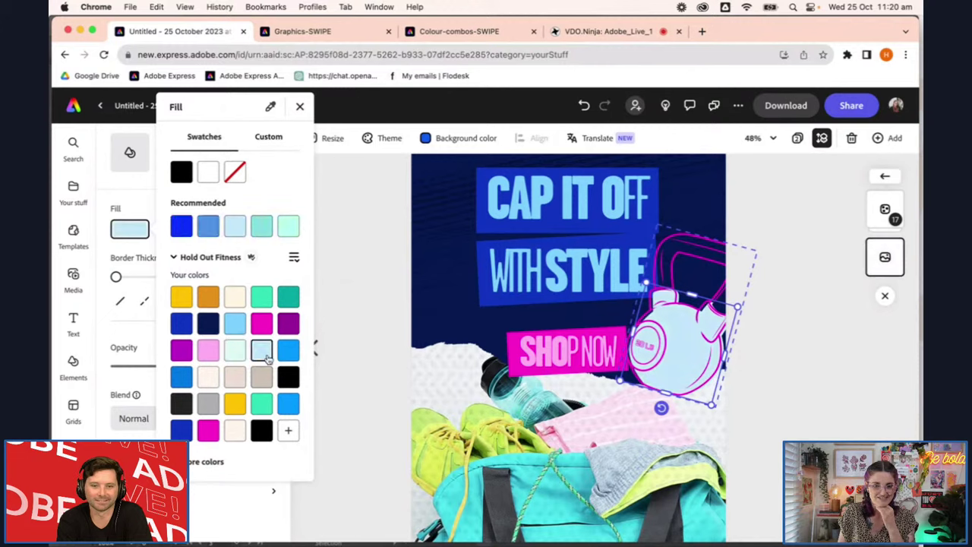
left_click(772, 391)
Select the whole kettlebell group and nudge it into place beside WITH STYLE
left_click(777, 439)
left_click(694, 358)
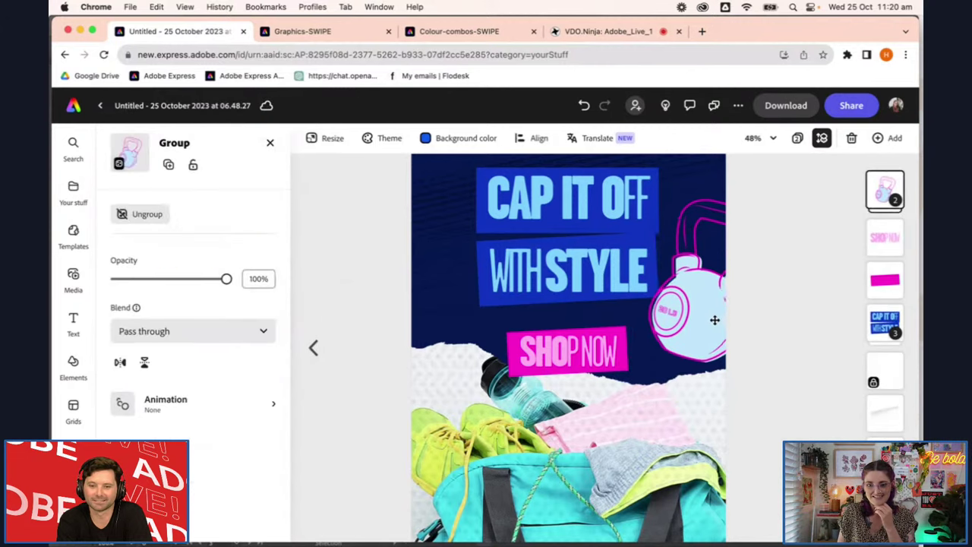
left_click_drag(715, 320, 706, 326)
left_click(803, 388)
scroll(803, 390, "up", 1)
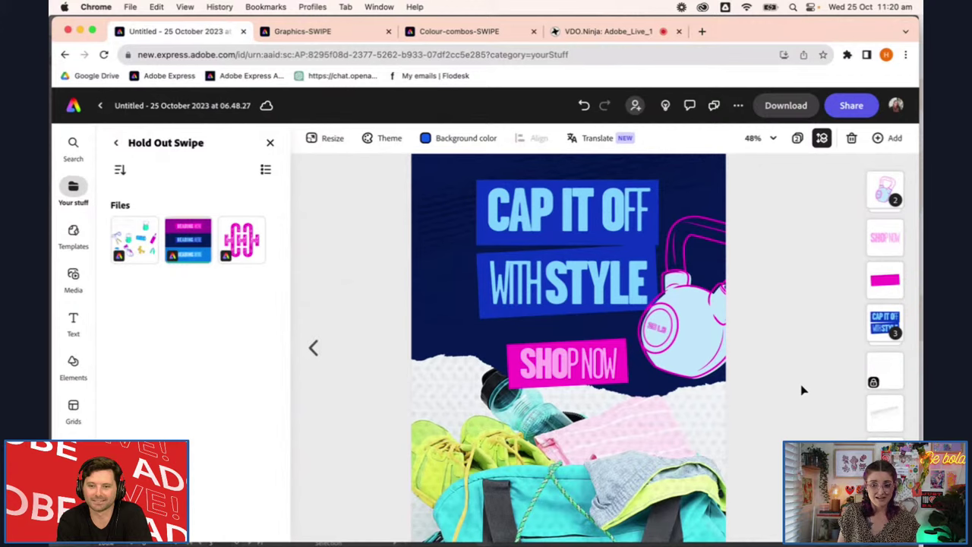
scroll(803, 389, "up", 3)
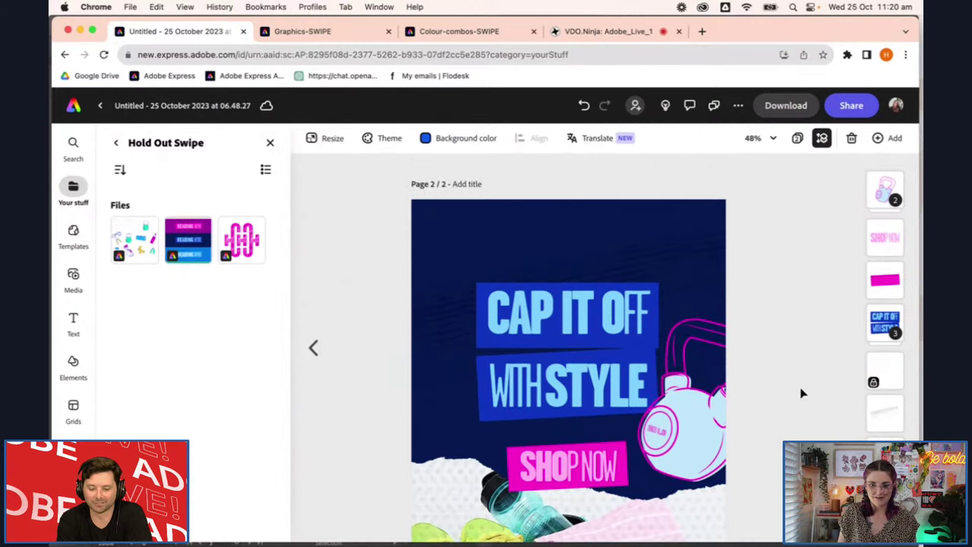
Marquee-select the whole yellow dumbbell graphic on Graphics-SWIPE, then return to the gym-bag ad
left_click(312, 31)
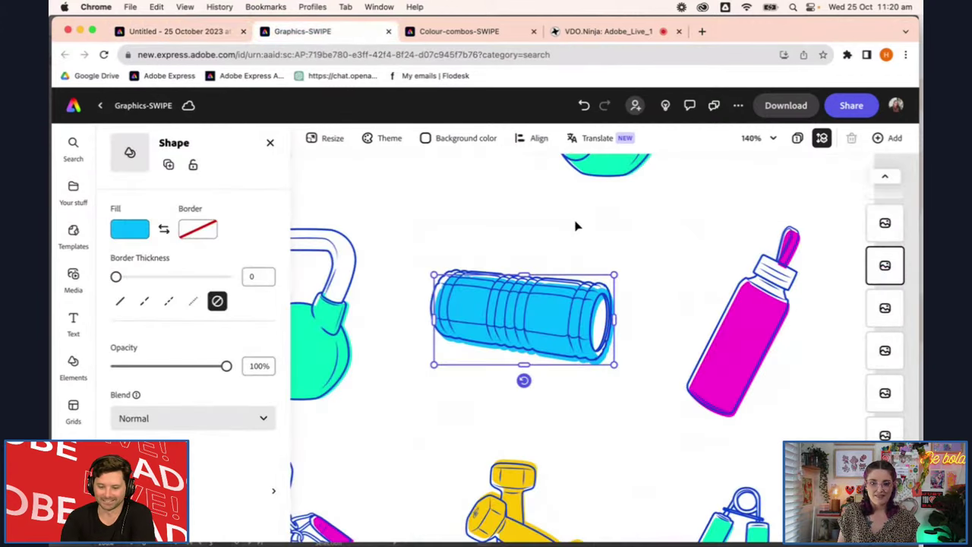
left_click(523, 403)
scroll(540, 436, "down", 5)
scroll(575, 382, "down", 5)
left_click_drag(489, 323, 628, 510)
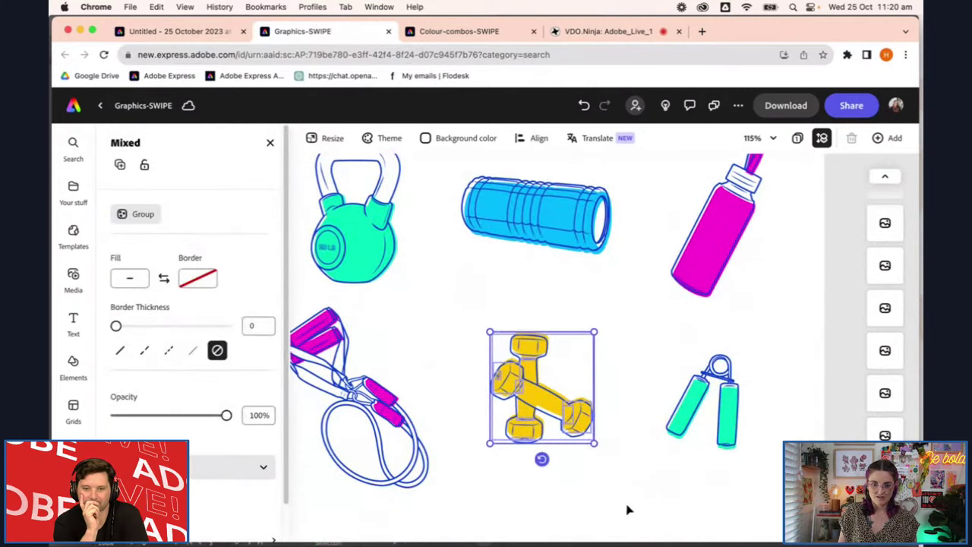
scroll(615, 511, "left", 4)
scroll(723, 472, "up", 2)
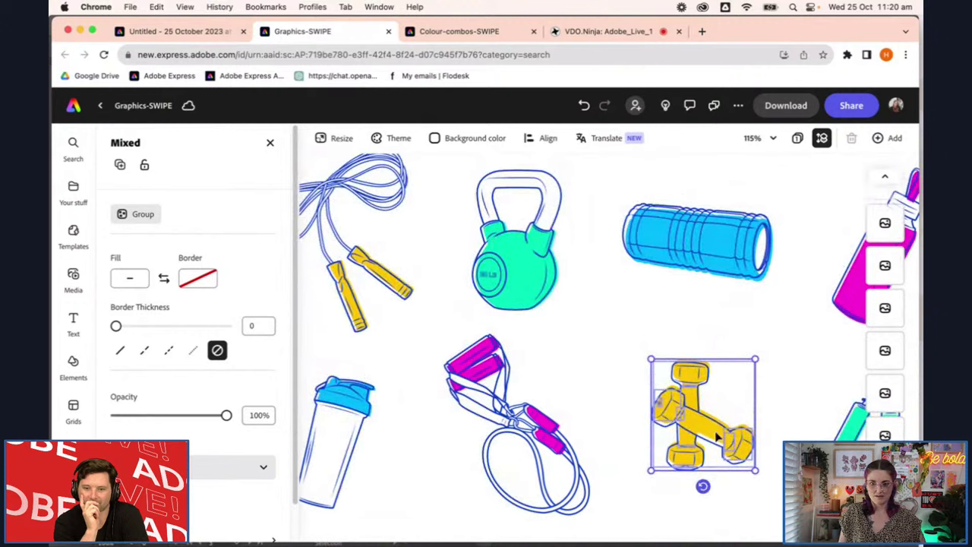
left_click(708, 430)
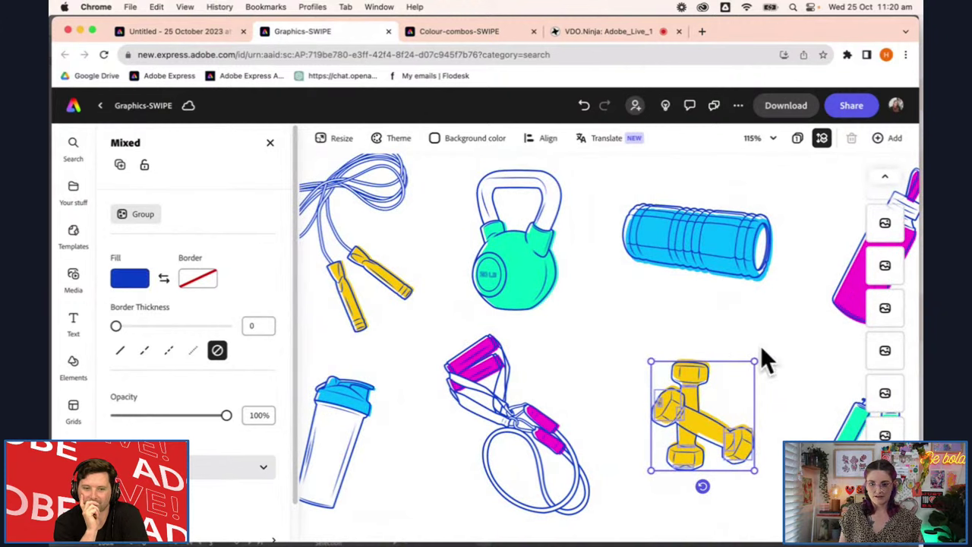
left_click(724, 404)
left_click(700, 433)
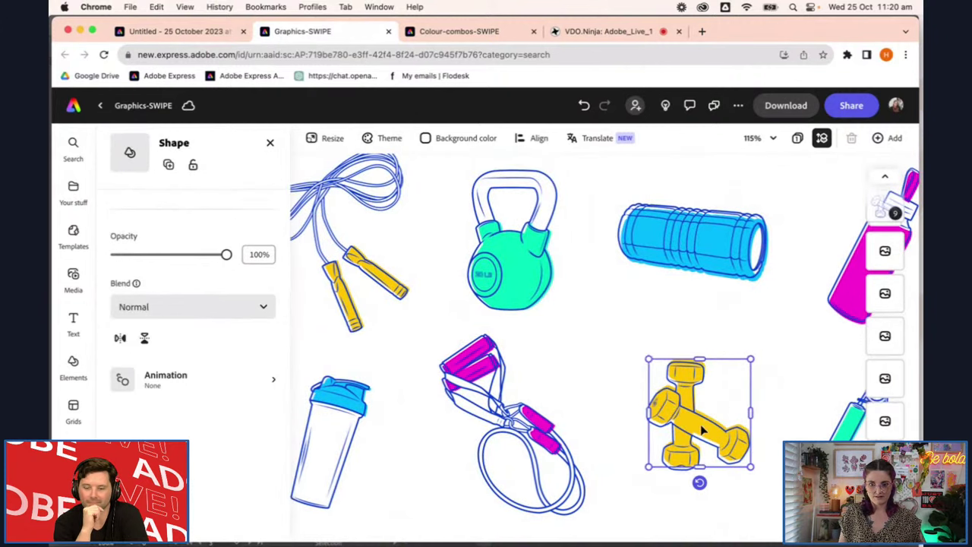
left_click_drag(640, 343, 760, 494)
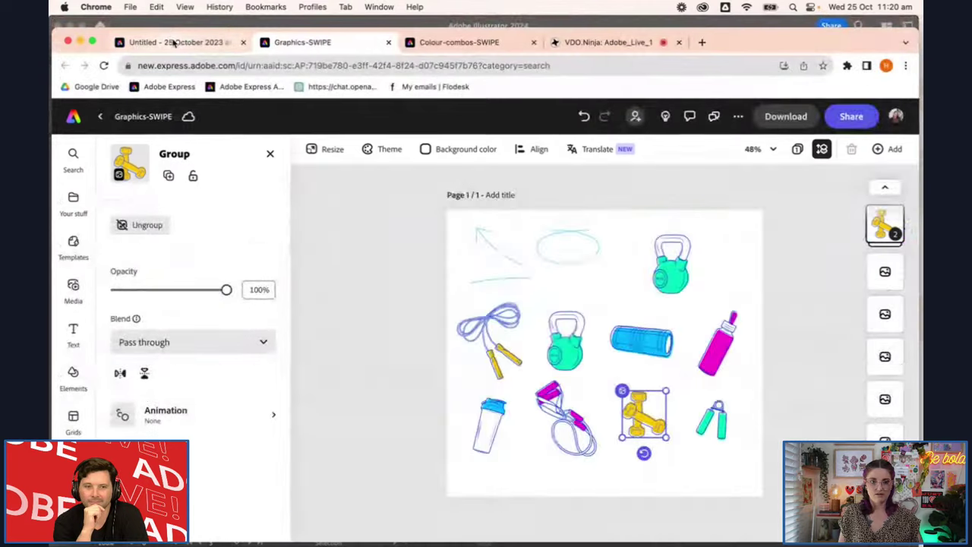
left_click(171, 31)
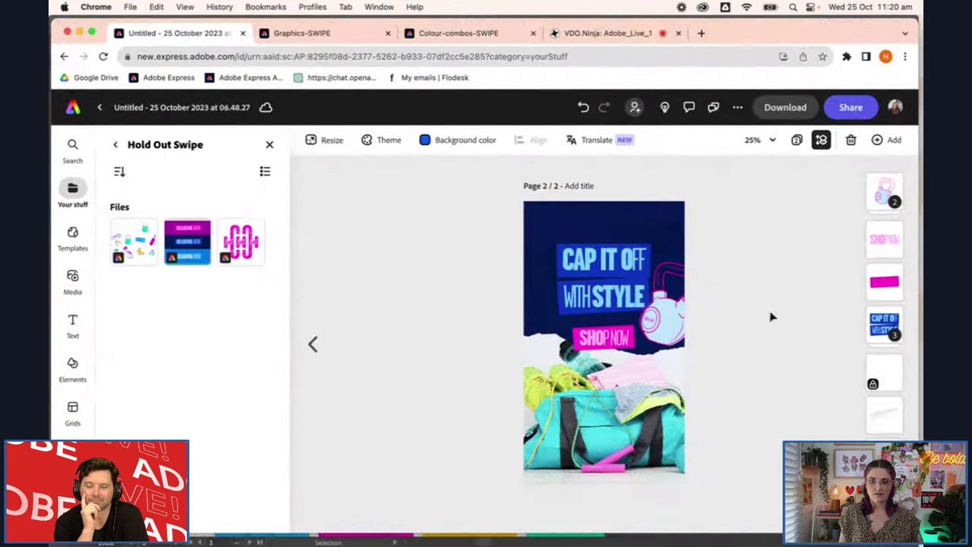
Paste the dumbbells, enlarge them at the top-left beside CAP IT OFF, and layer them behind the headline
scroll(671, 384, "up", 3)
key("super+v")
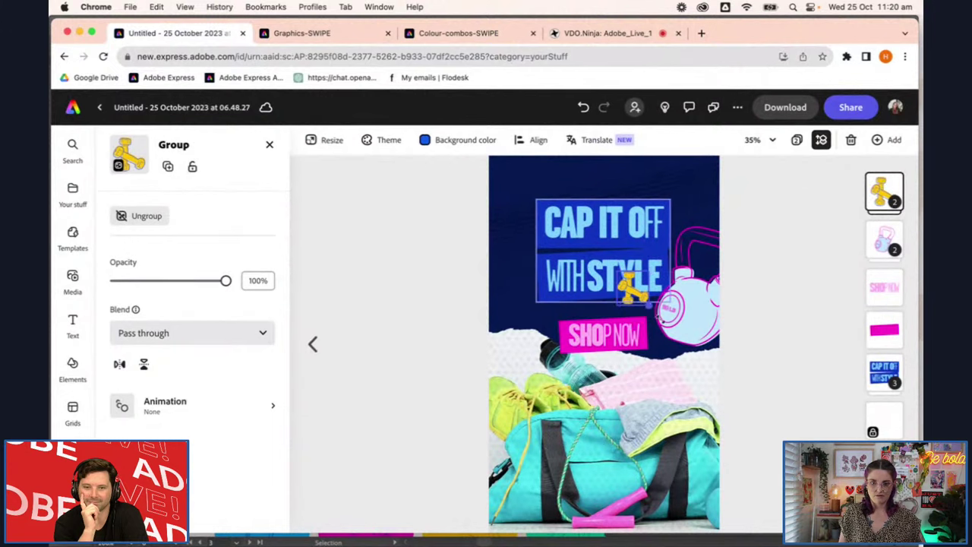
left_click_drag(649, 306, 709, 366)
left_click_drag(659, 319, 529, 228)
left_click_drag(882, 191, 885, 372)
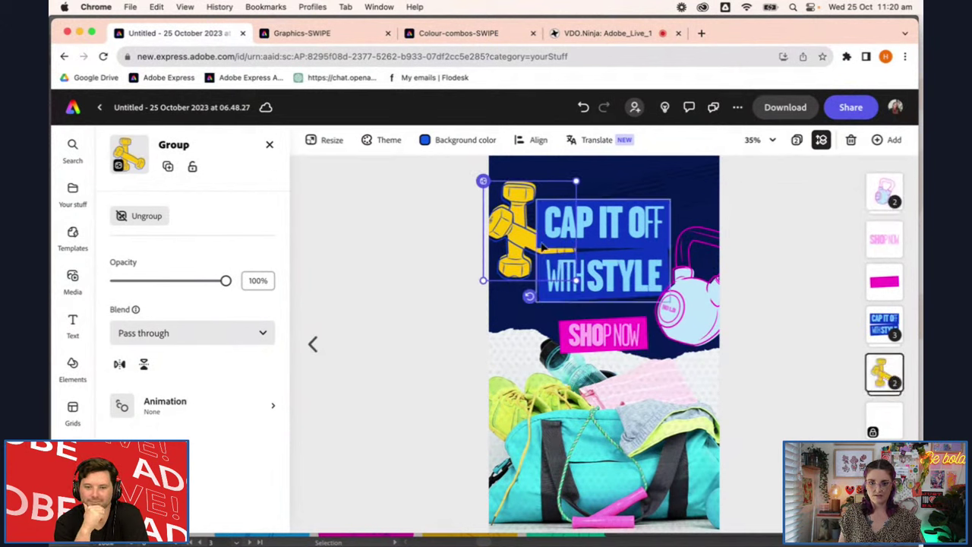
Select the inner dumbbell group in Layers and ungroup it
left_click(887, 372)
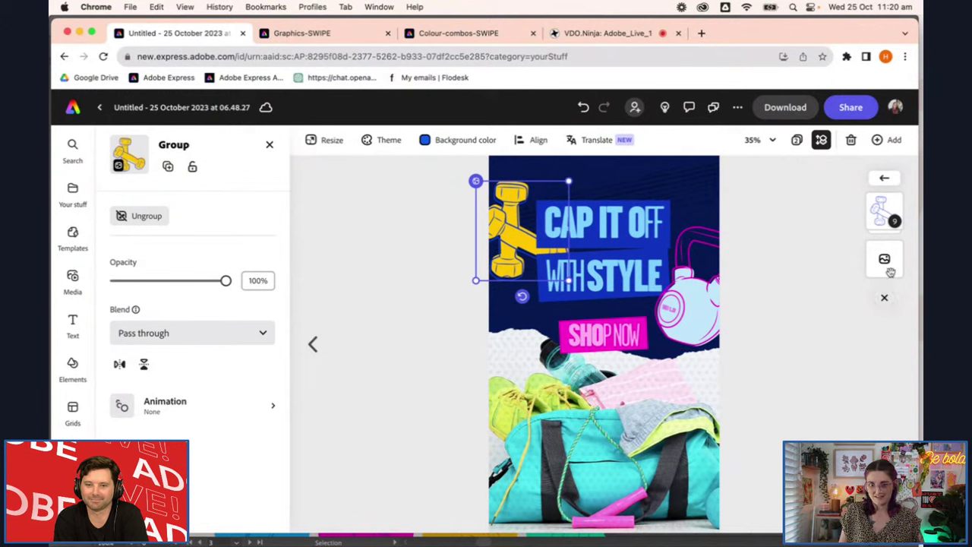
left_click(884, 211)
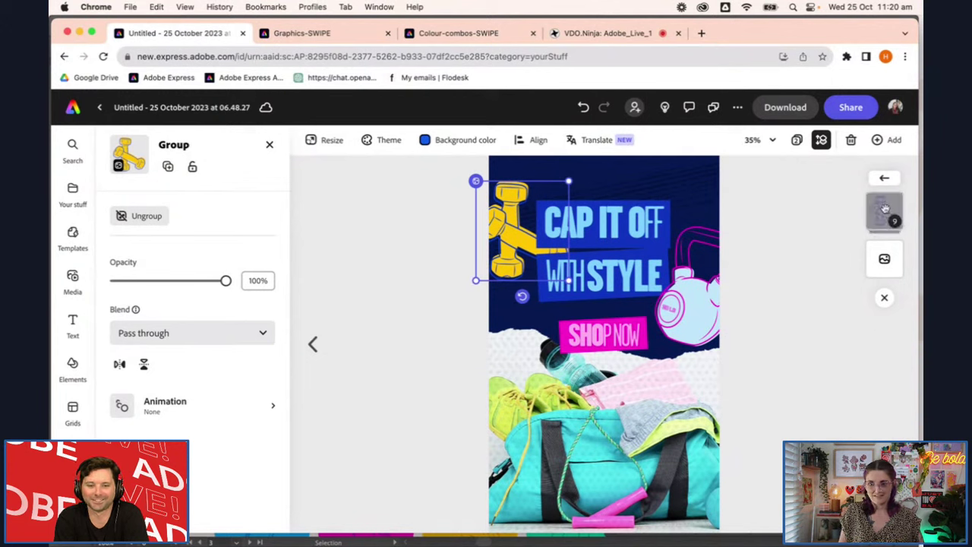
left_click(152, 220)
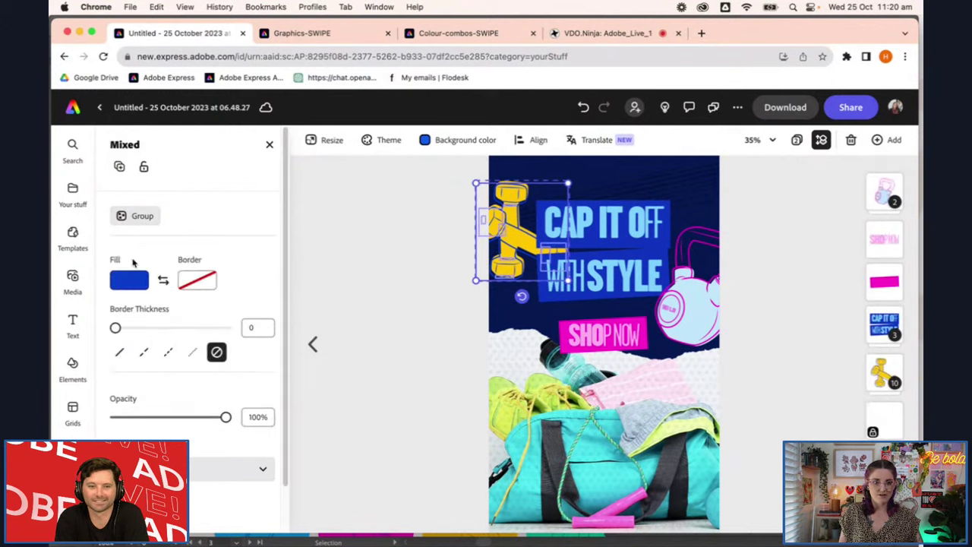
Try a green fill on the dumbbells, then select the dumbbell shape inside the group
left_click(128, 283)
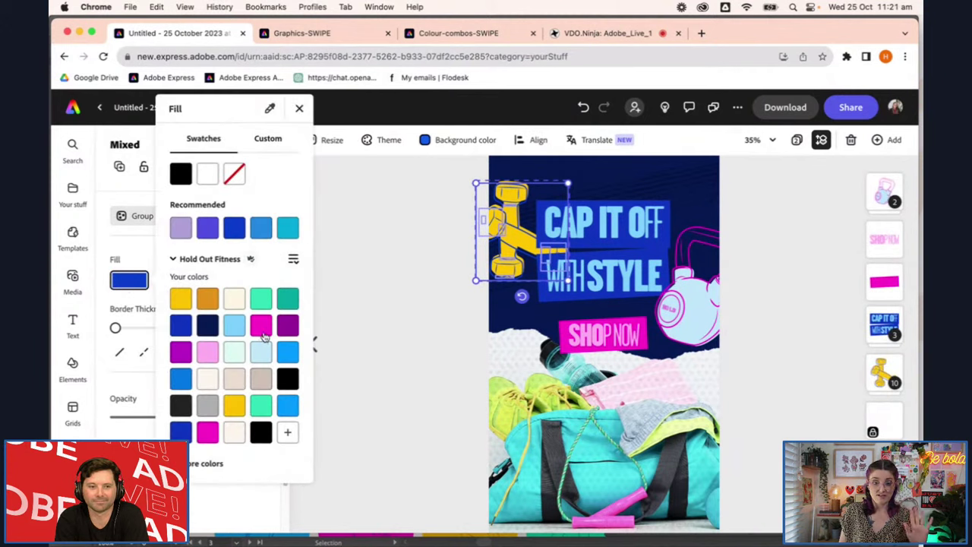
left_click(260, 299)
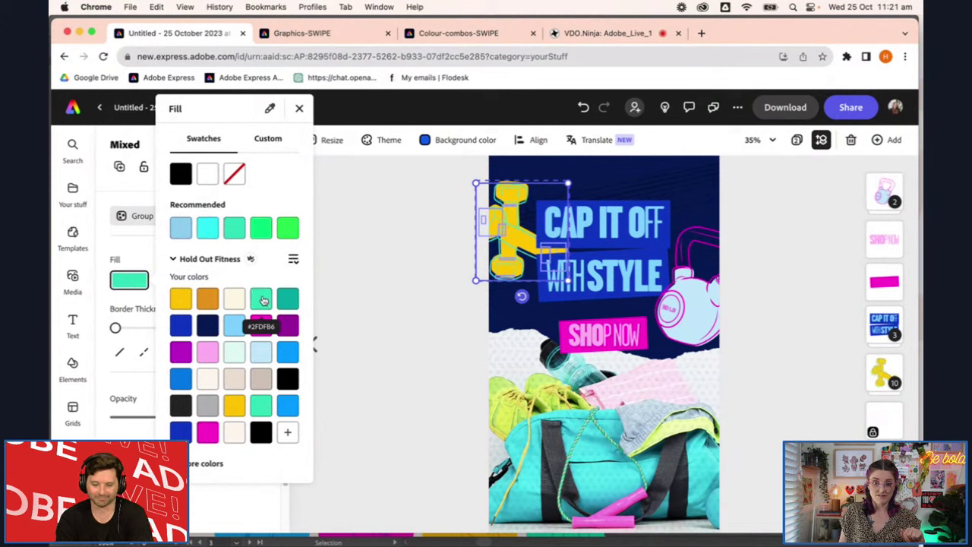
left_click(135, 255)
left_click(890, 372)
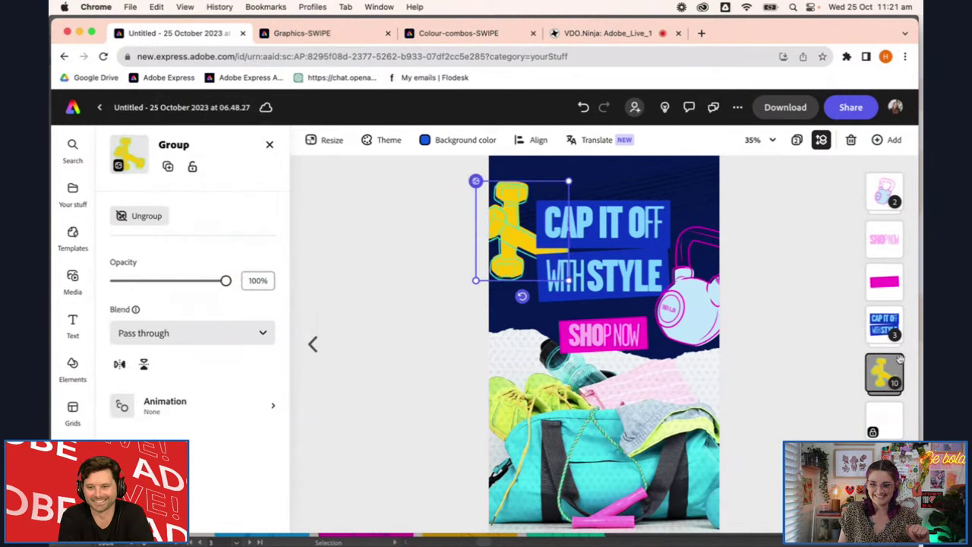
left_click(897, 376)
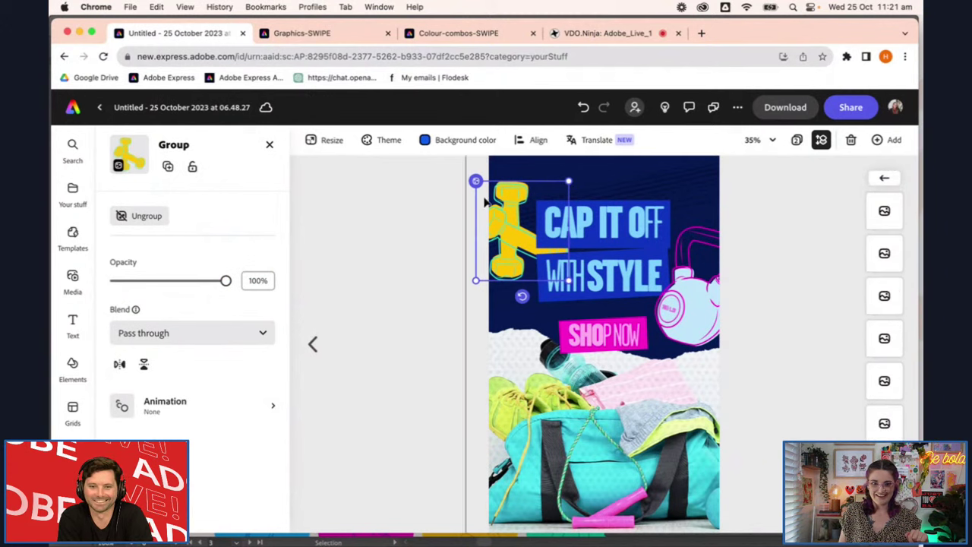
double_click(528, 234)
Fill the dumbbell shape green after trying light blue, magenta, teal-green, pink, yellow and blue
left_click(122, 233)
left_click(260, 354)
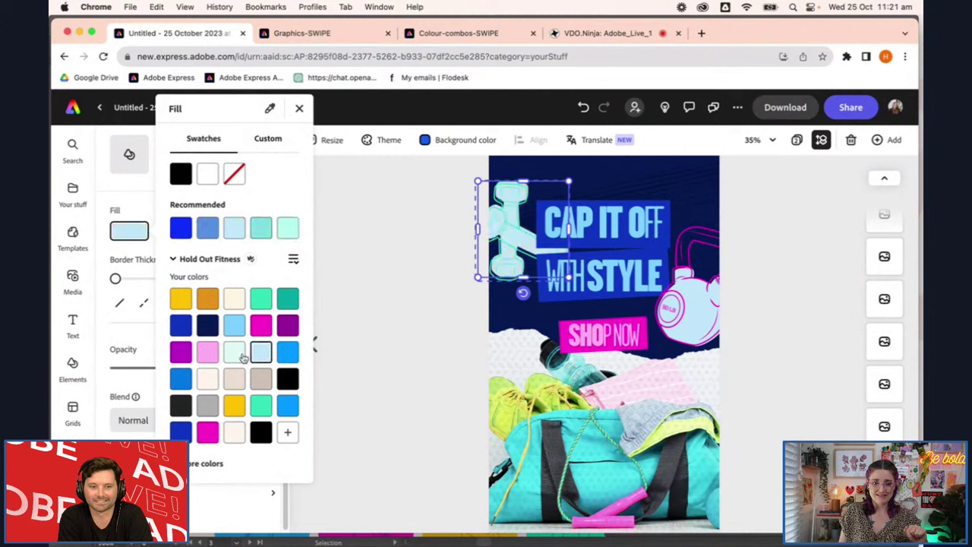
left_click(261, 325)
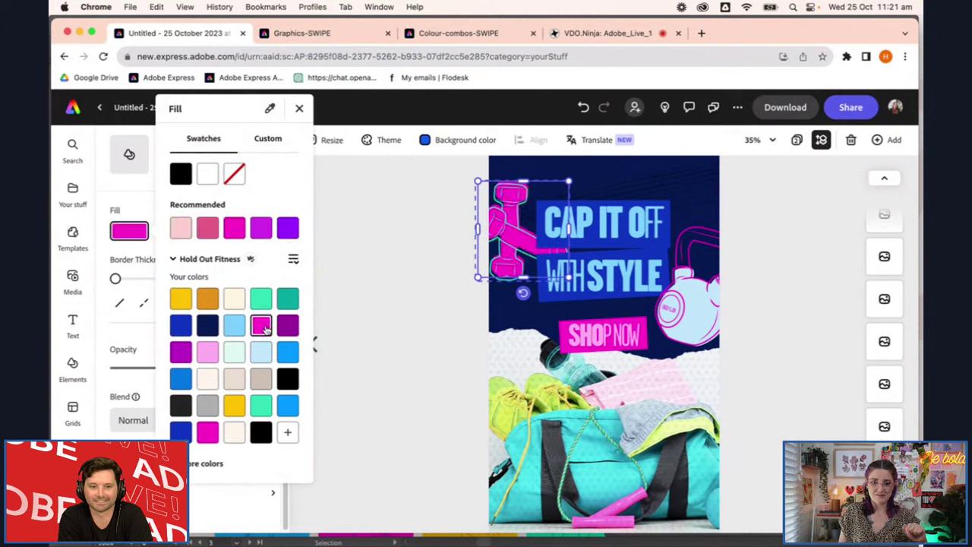
left_click(262, 298)
left_click(208, 352)
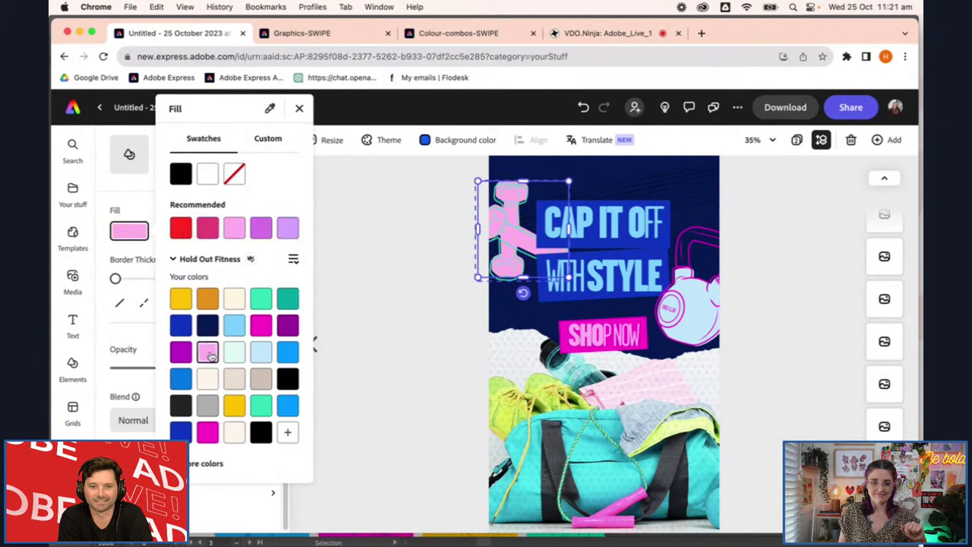
left_click(233, 406)
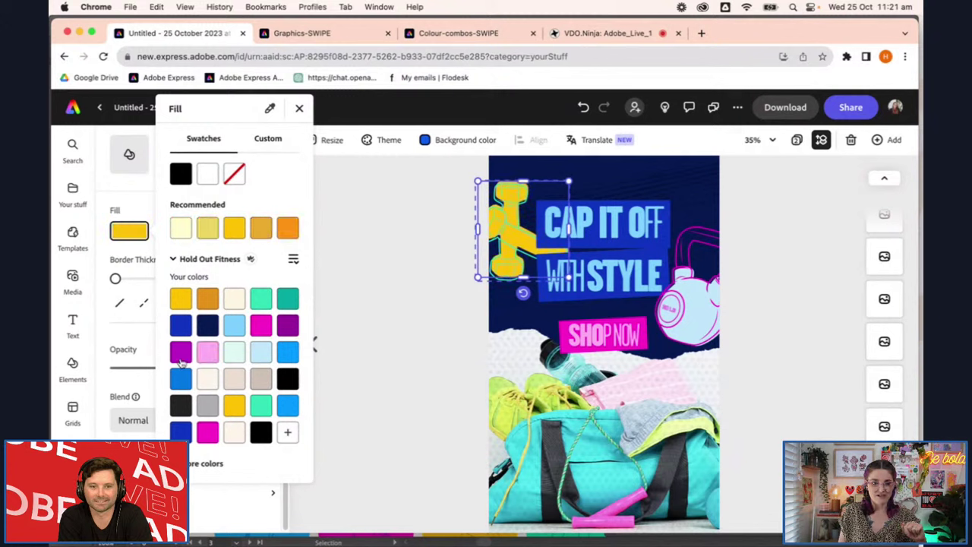
left_click(184, 325)
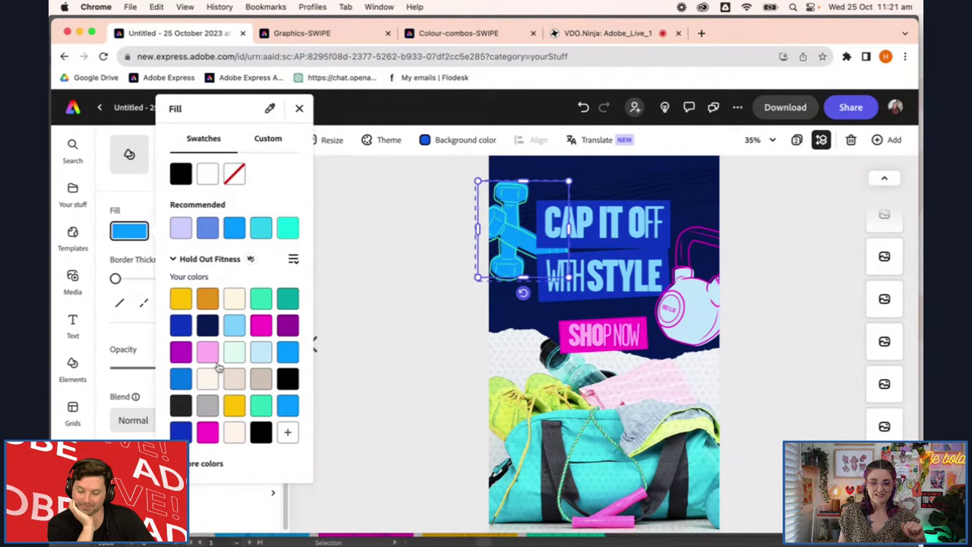
left_click(263, 406)
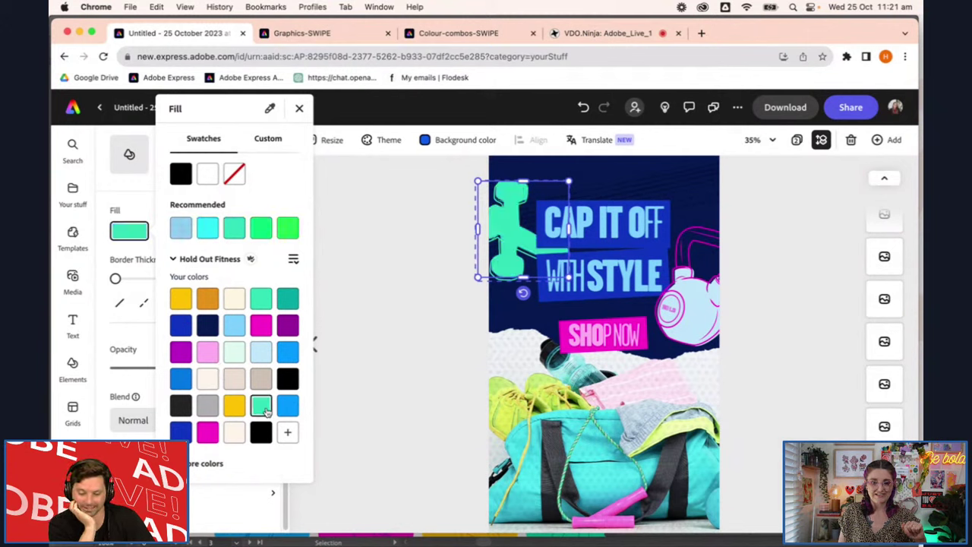
left_click(378, 283)
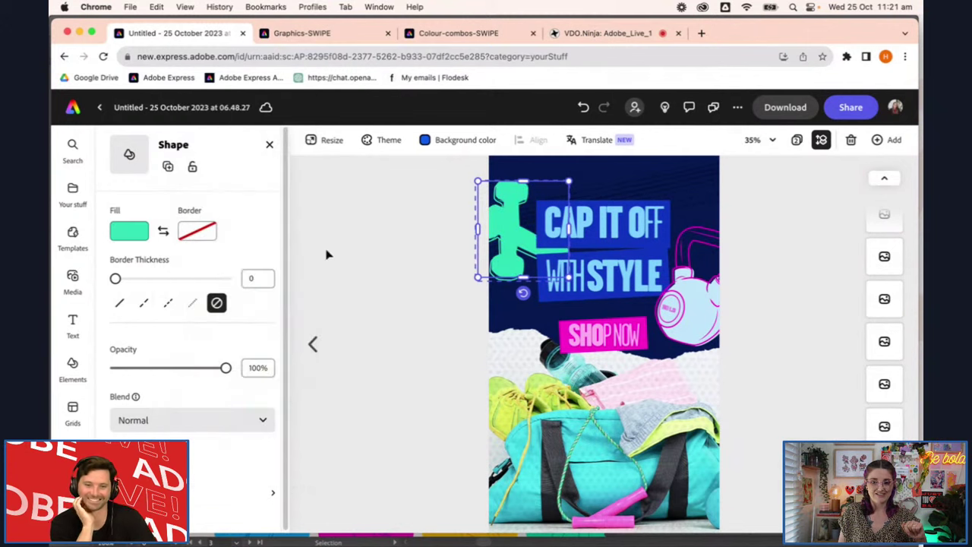
Select the dumbbell group and break it into separate parts
left_click(797, 354)
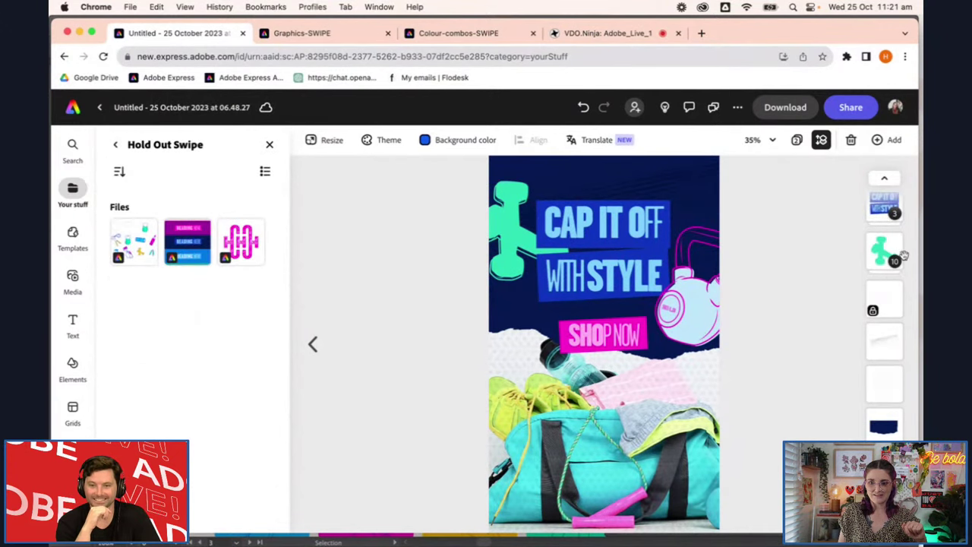
left_click(892, 275)
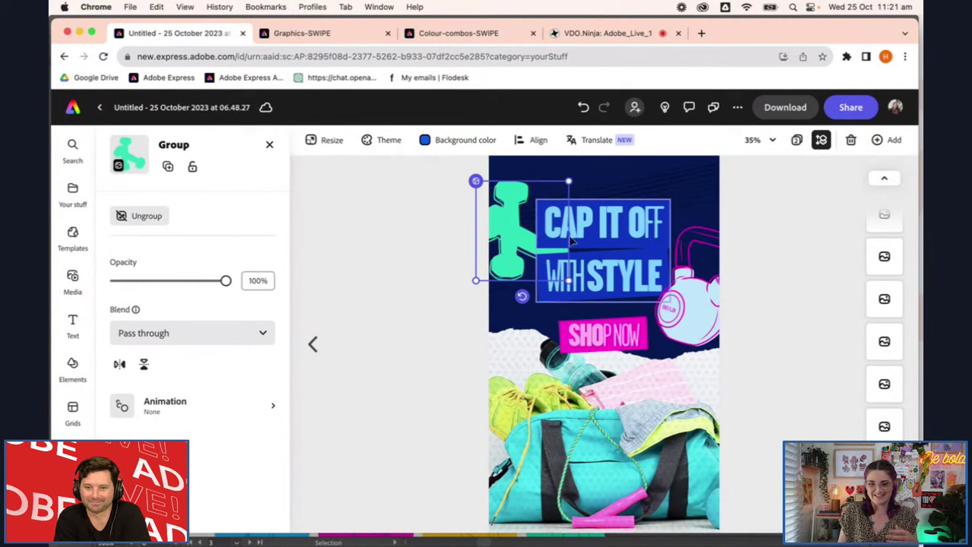
left_click(139, 216)
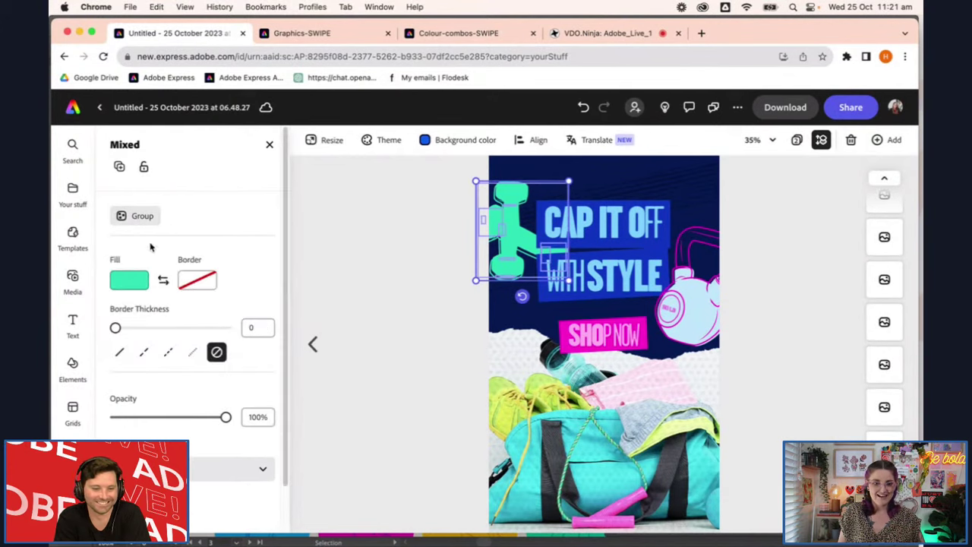
Try a pale mint fill on the dumbbell, then select the dumbbell shape on its own
left_click(130, 282)
left_click(235, 353)
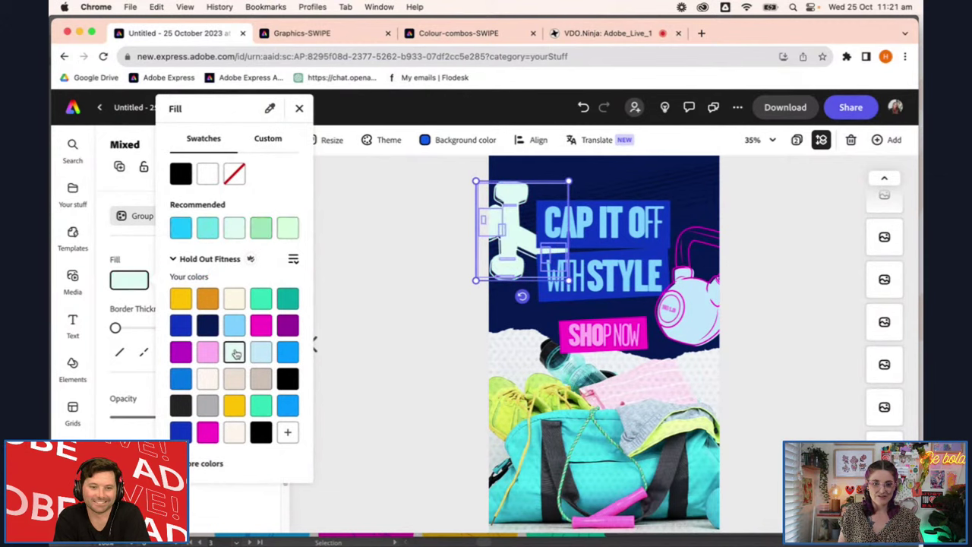
left_click(403, 336)
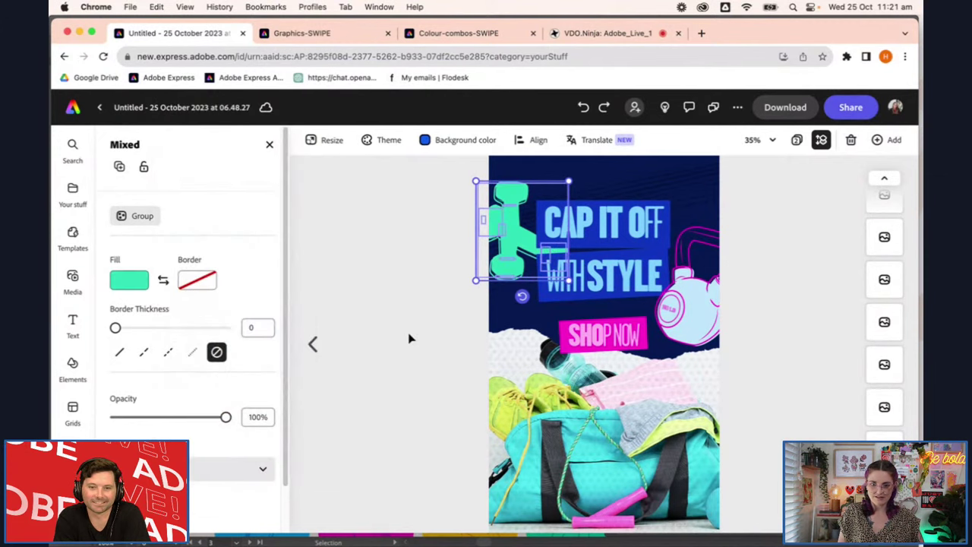
left_click(409, 339)
left_click(519, 274)
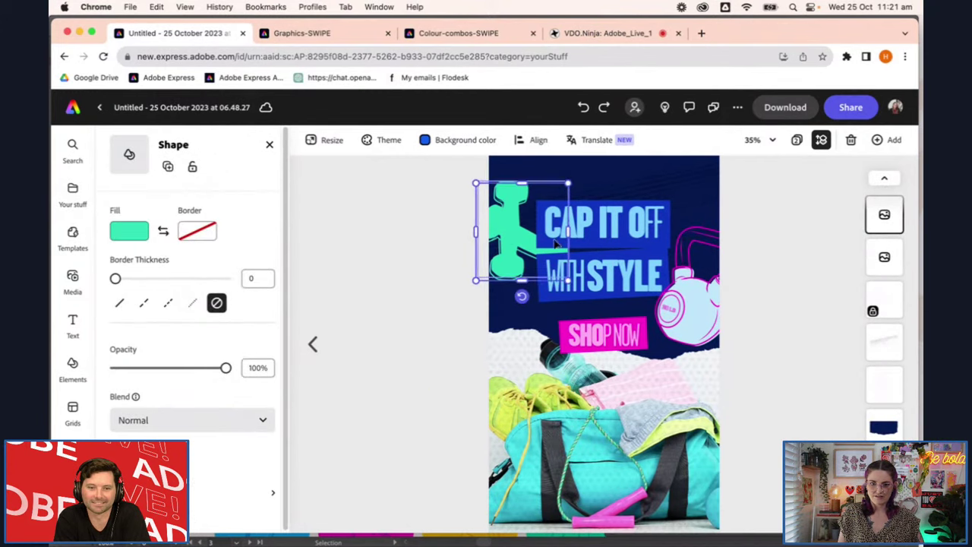
Move an image layer higher in the layer stack and inspect the dumbbell group's pieces
scroll(861, 319, "down", 2)
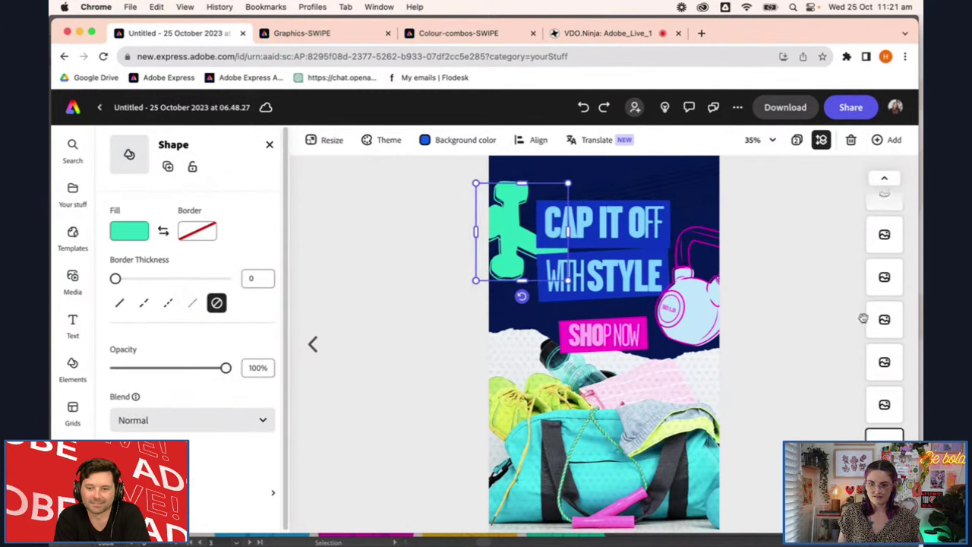
left_click_drag(885, 278, 891, 189)
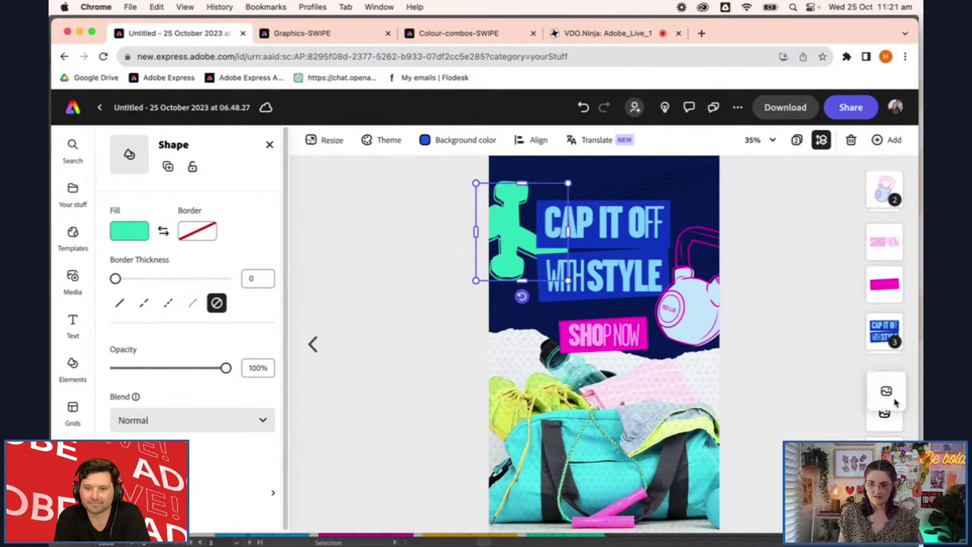
left_click_drag(895, 416, 887, 376)
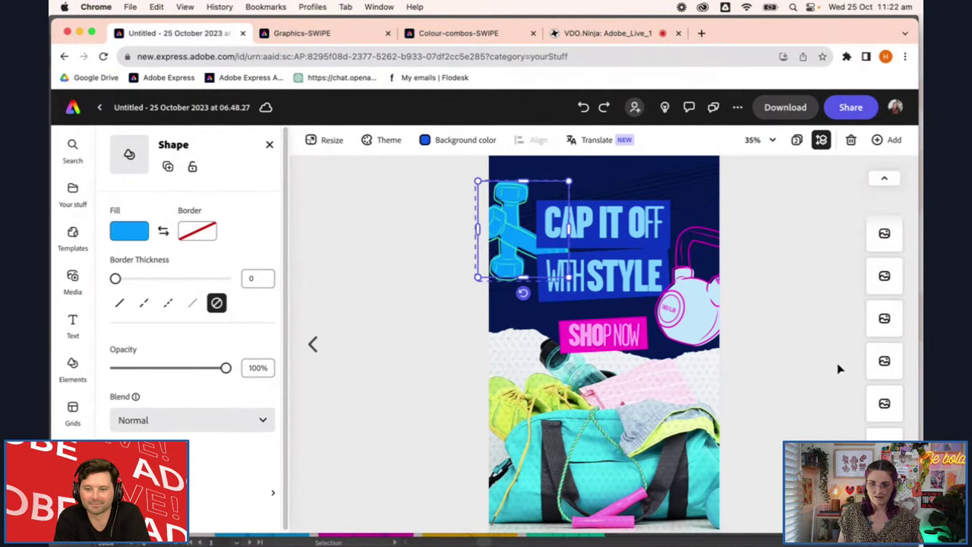
left_click(885, 269)
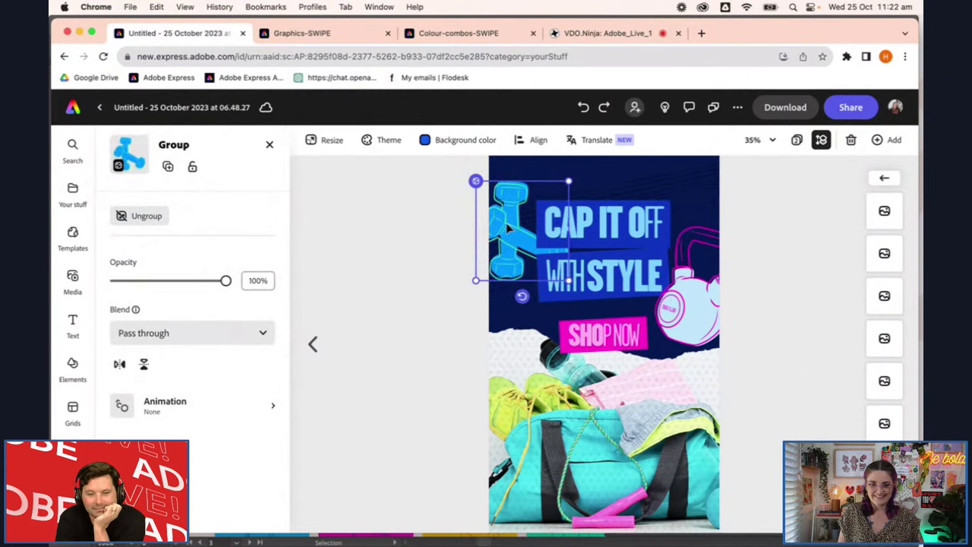
scroll(889, 410, "down", 1)
left_click(889, 426)
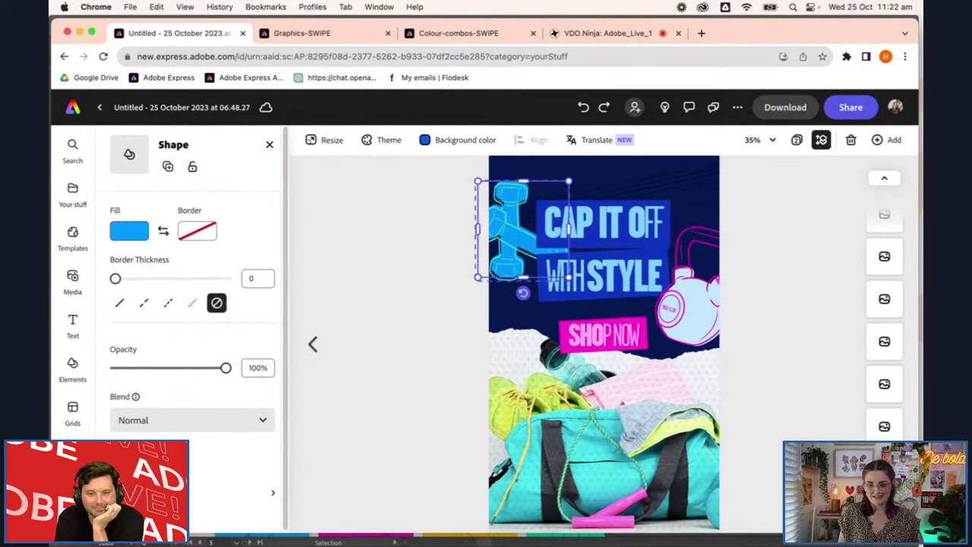
left_click(884, 424)
left_click(810, 397)
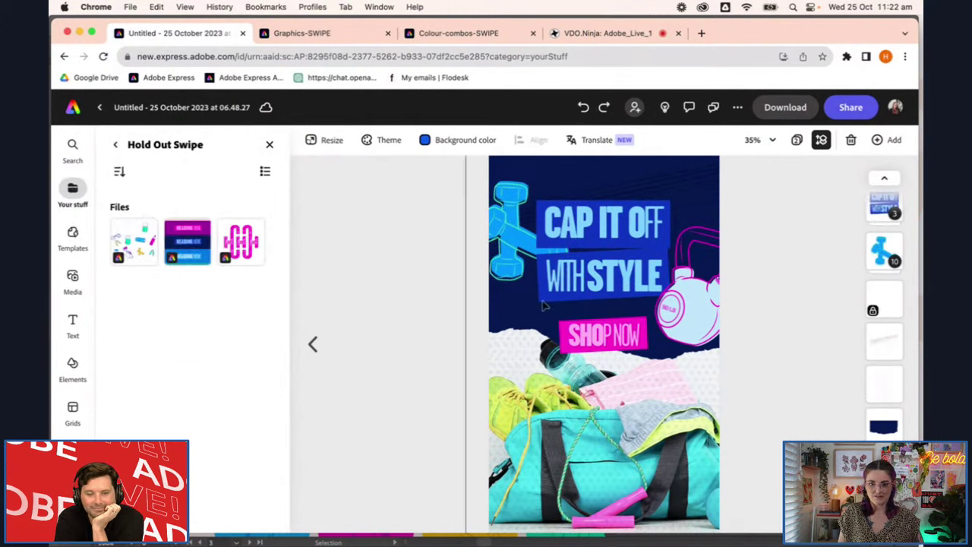
Select the dumbbell shape inside its group, then undo an accidental move down and left
left_click_drag(435, 184, 513, 240)
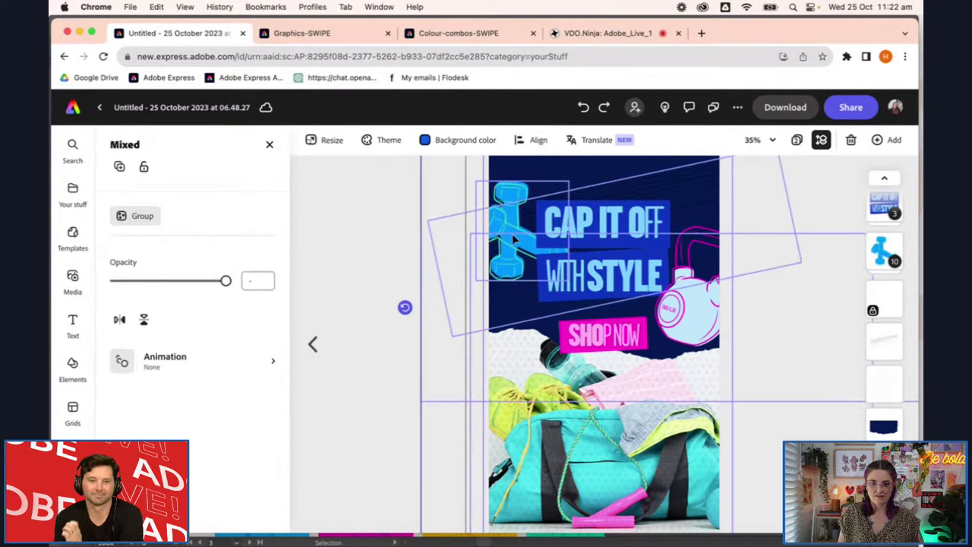
left_click(802, 378)
left_click(885, 251)
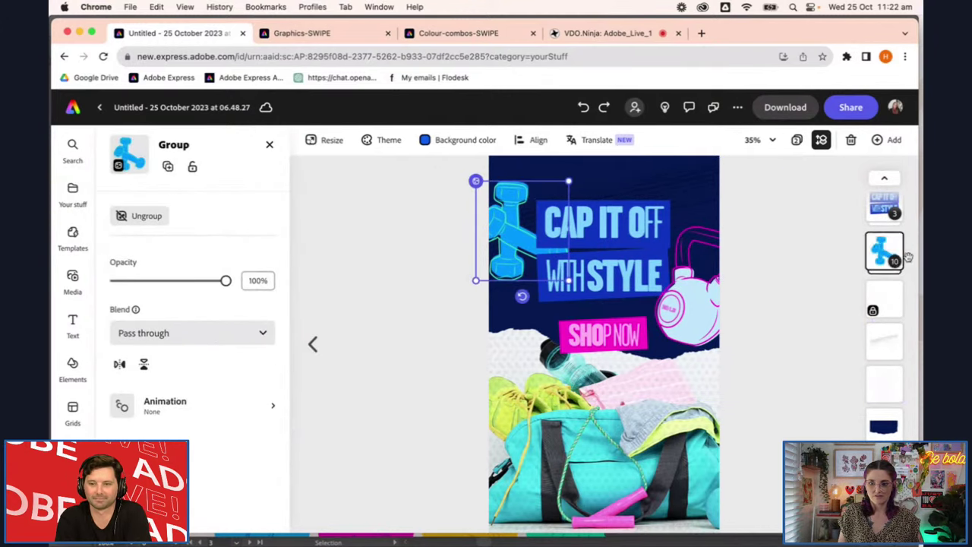
left_click(517, 238)
left_click_drag(517, 239, 510, 267)
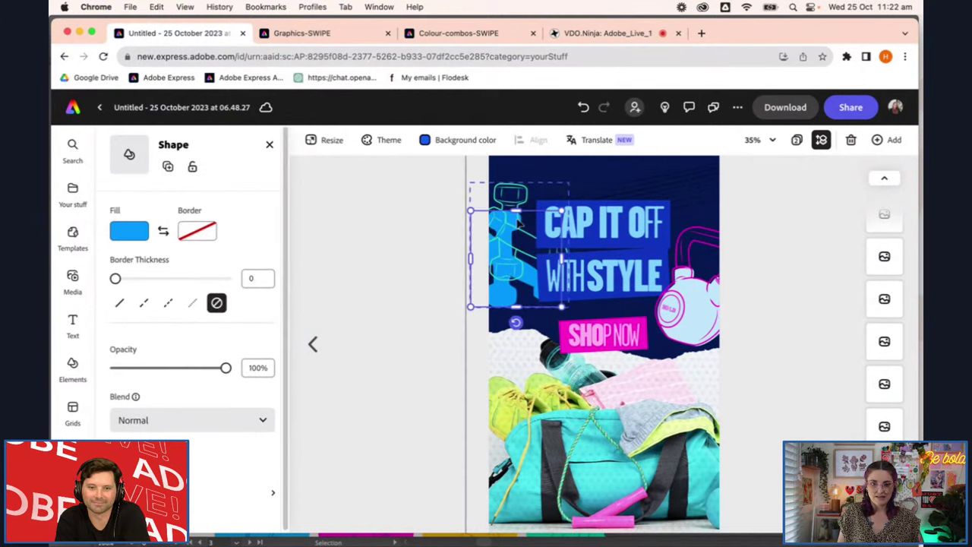
key("super+z")
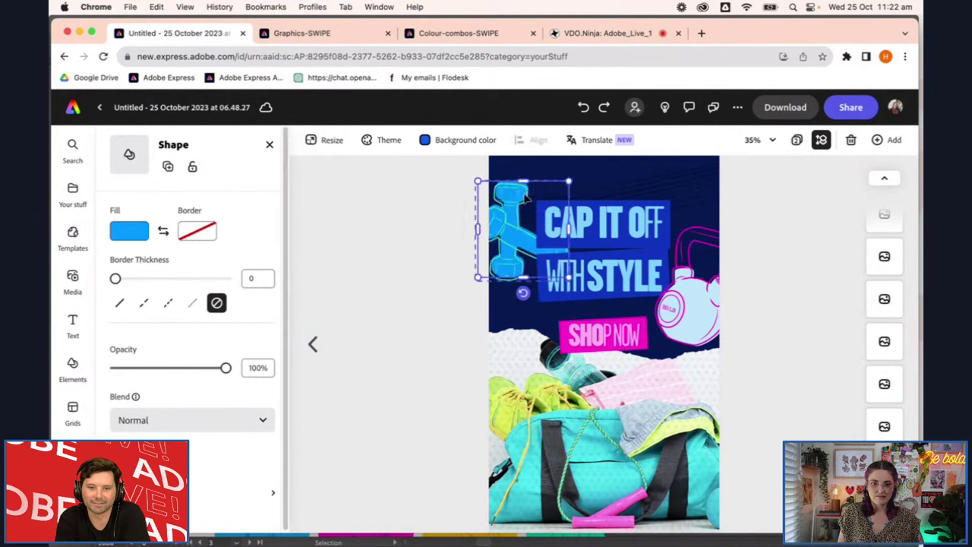
Delete the dumbbell group from the poster
key("super+a")
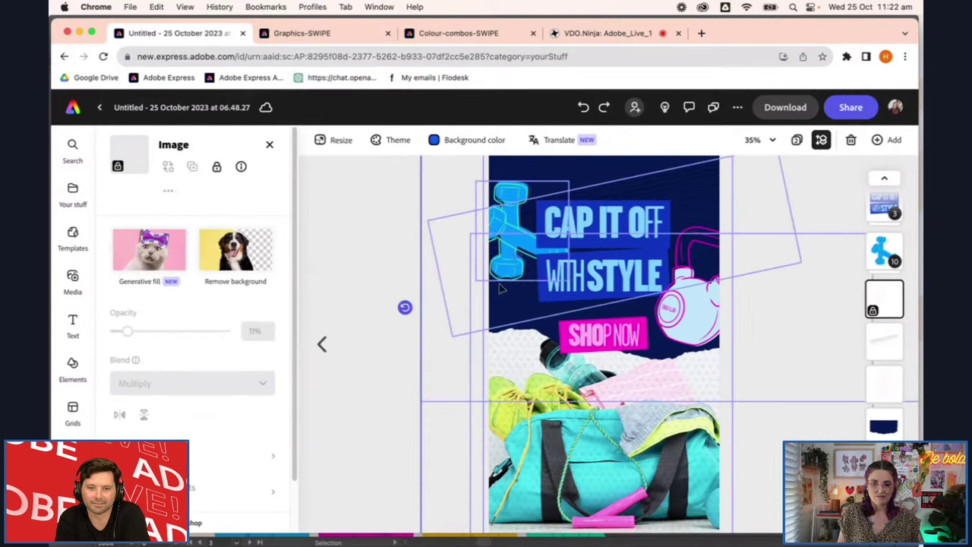
left_click(332, 218)
left_click(504, 232)
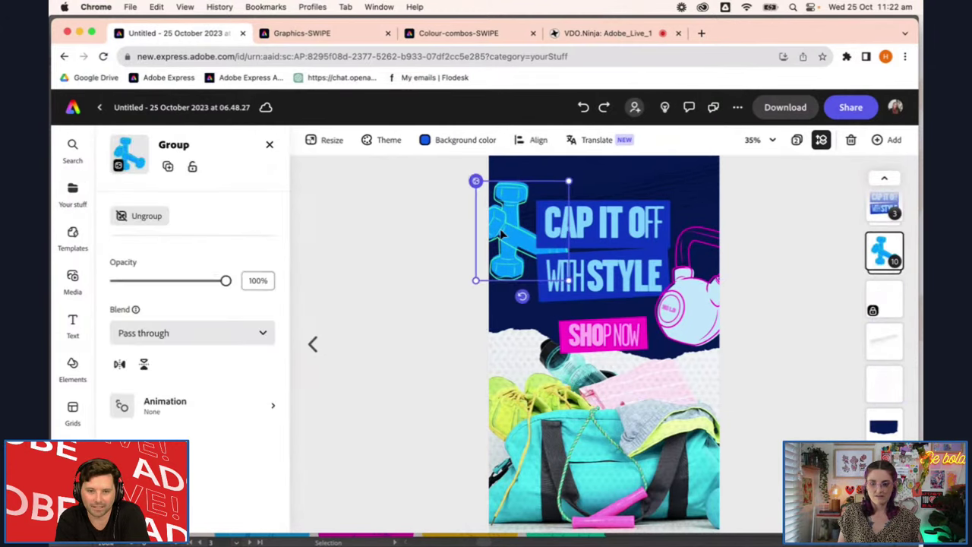
key("Delete")
On the Graphics-SWIPE file, place a copy of the yellow dumbbells beside the top kettlebell
left_click(342, 33)
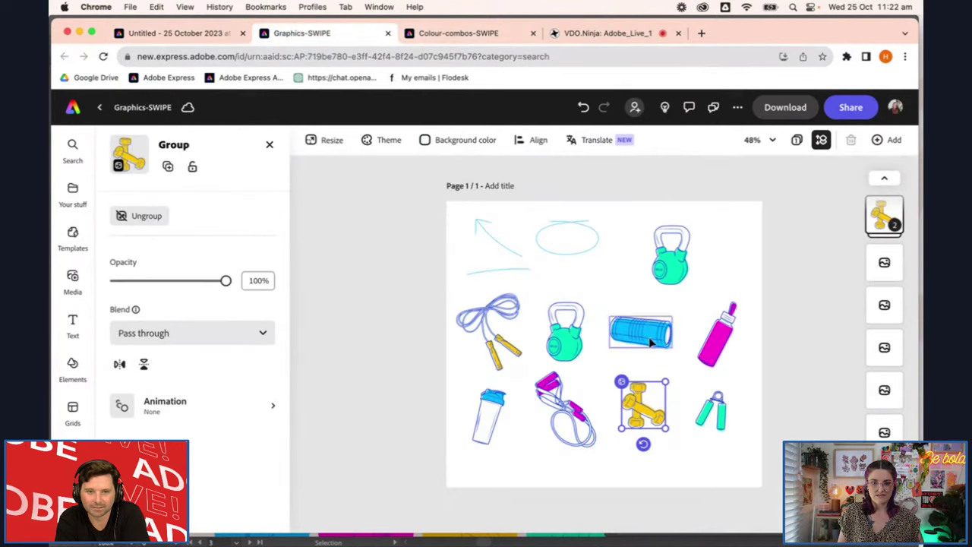
left_click(677, 417)
left_click(644, 407)
left_click_drag(643, 407, 778, 278)
Reselect the dumbbell copy, undoing an accidental shift of its yellow fill shape
scroll(778, 280, "up", 5)
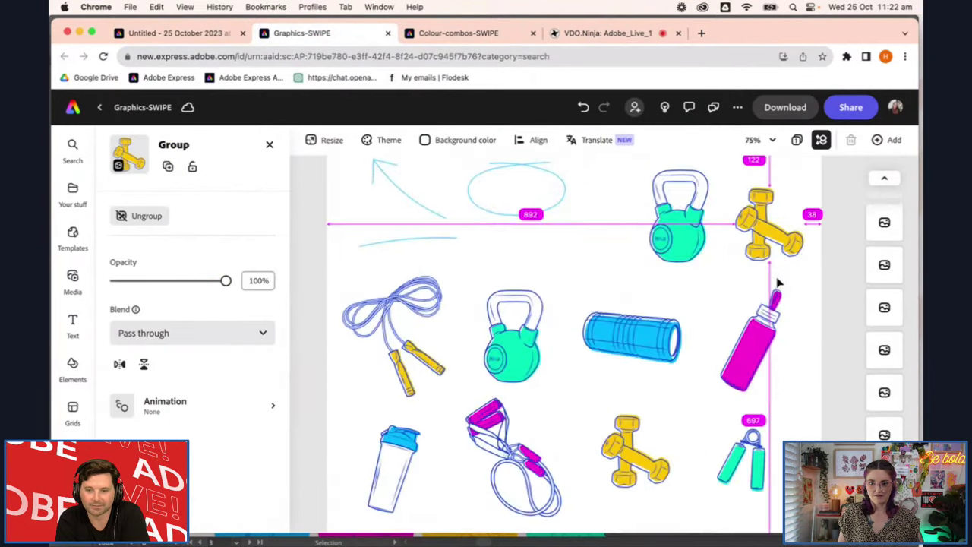
scroll(777, 283, "up", 5)
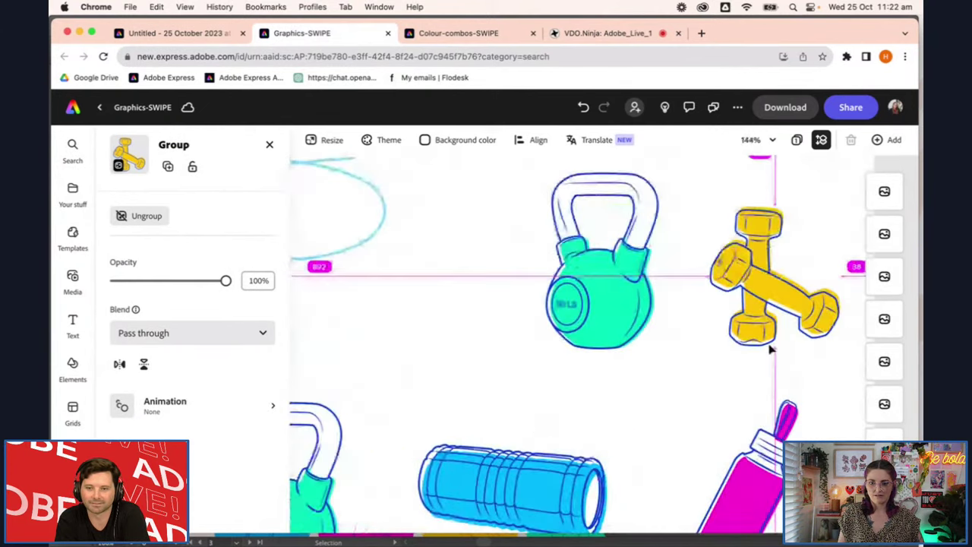
scroll(808, 371, "down", 3)
left_click(740, 203)
left_click(806, 313)
left_click(793, 300)
double_click(792, 304)
left_click_drag(783, 308, 779, 261)
key("super+z")
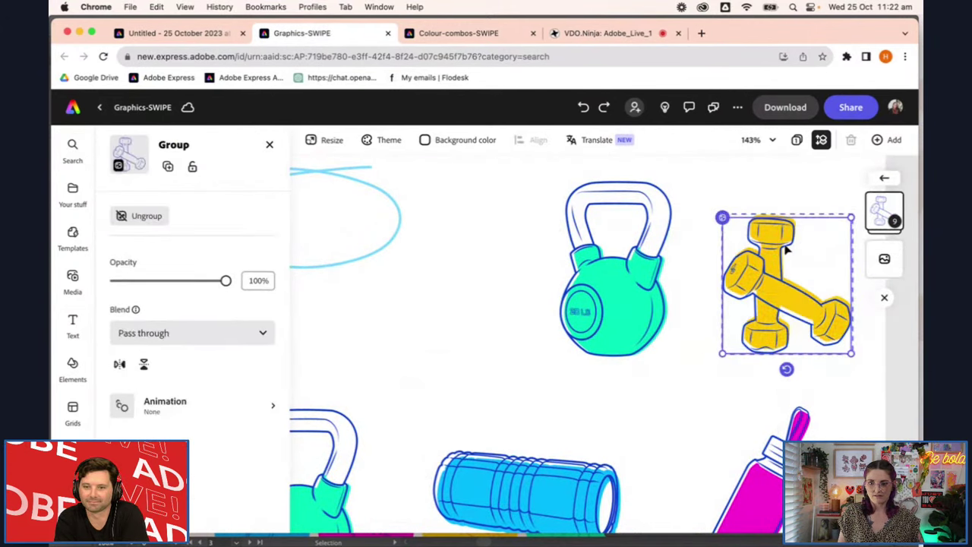
Ungroup the dumbbell copy and eyedropper a magenta fill from the pink bottle
left_click(136, 216)
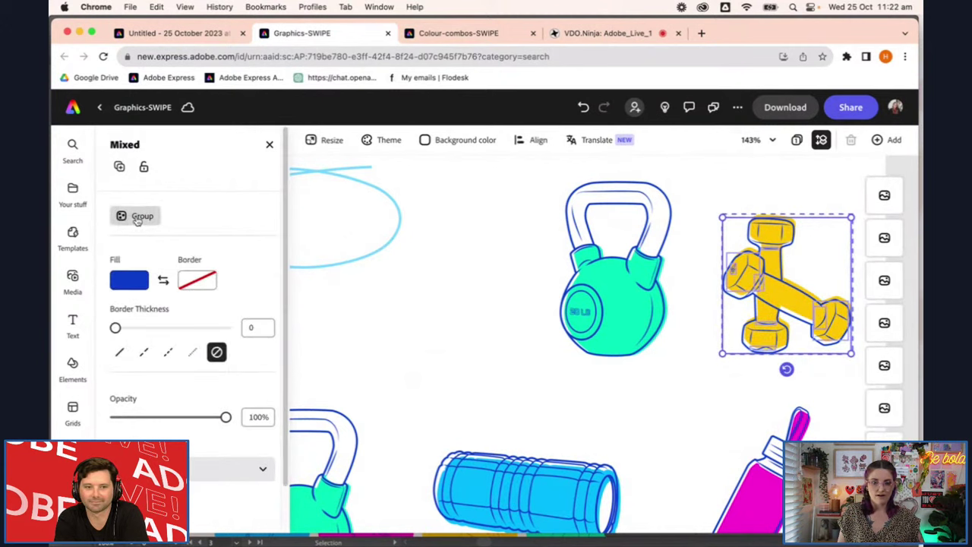
left_click(128, 279)
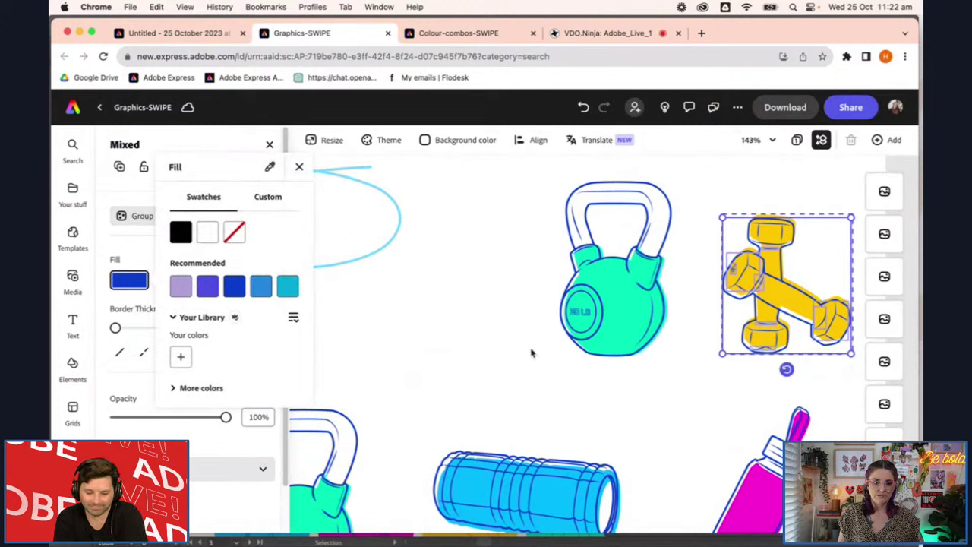
left_click(271, 168)
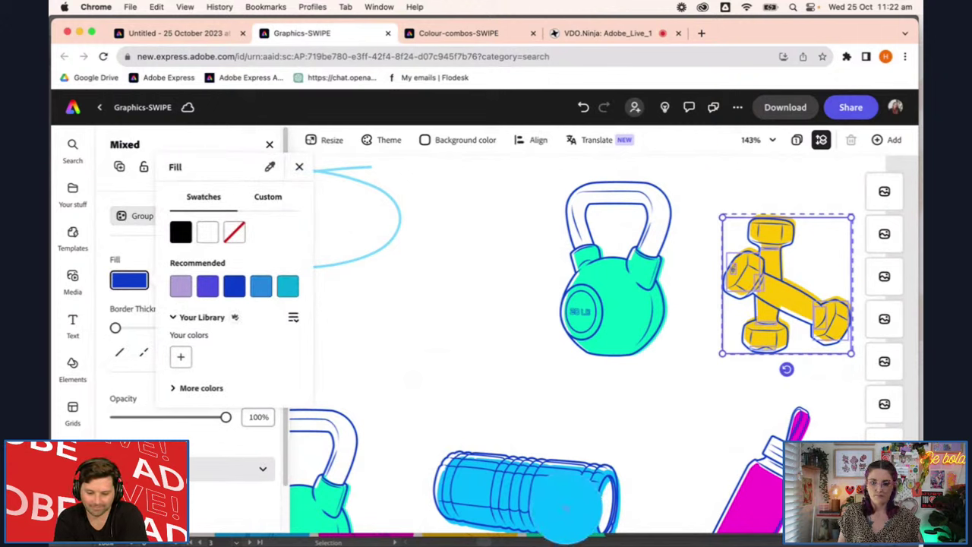
left_click(742, 490)
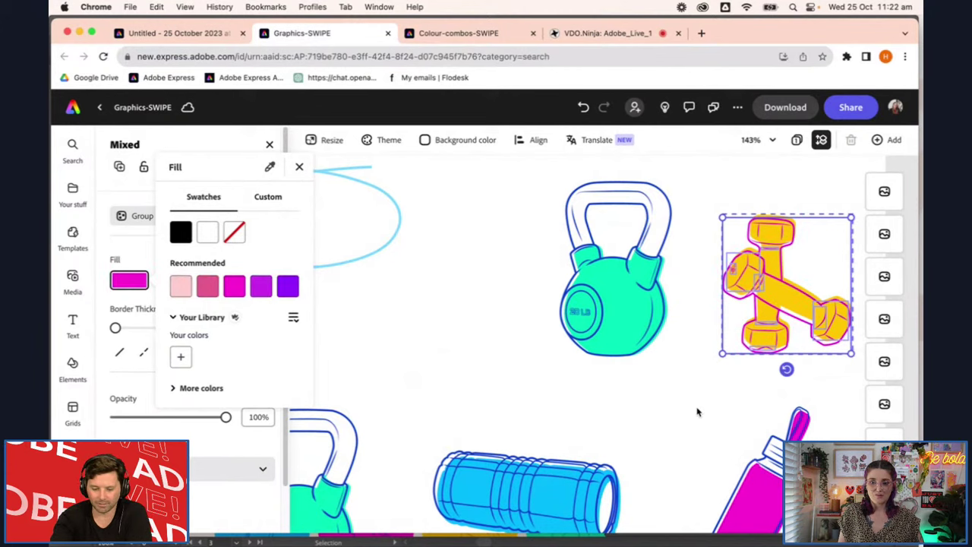
key("Escape")
Marquee-select the whole magenta-outlined dumbbell group and return to the Untitled poster
left_click(828, 390)
scroll(828, 391, "left", 5)
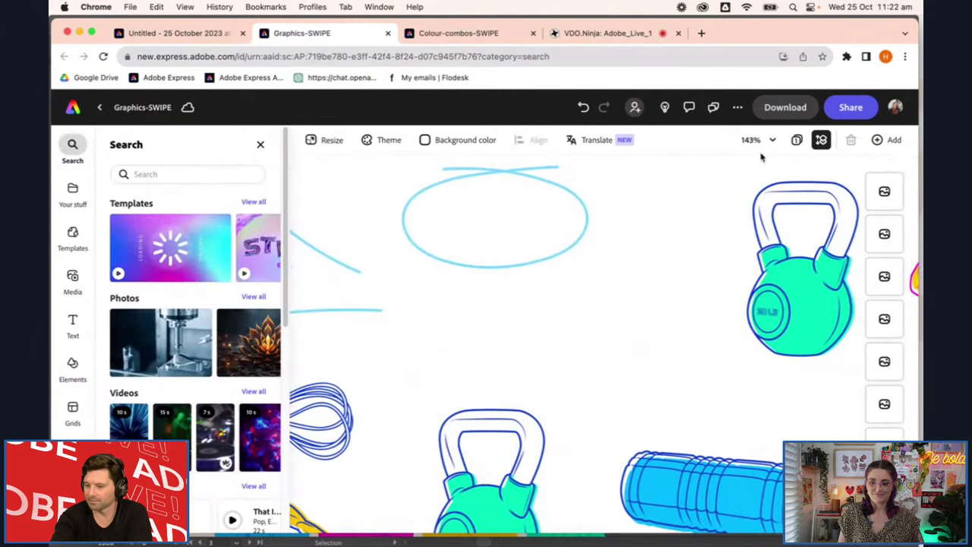
scroll(657, 325, "right", 4)
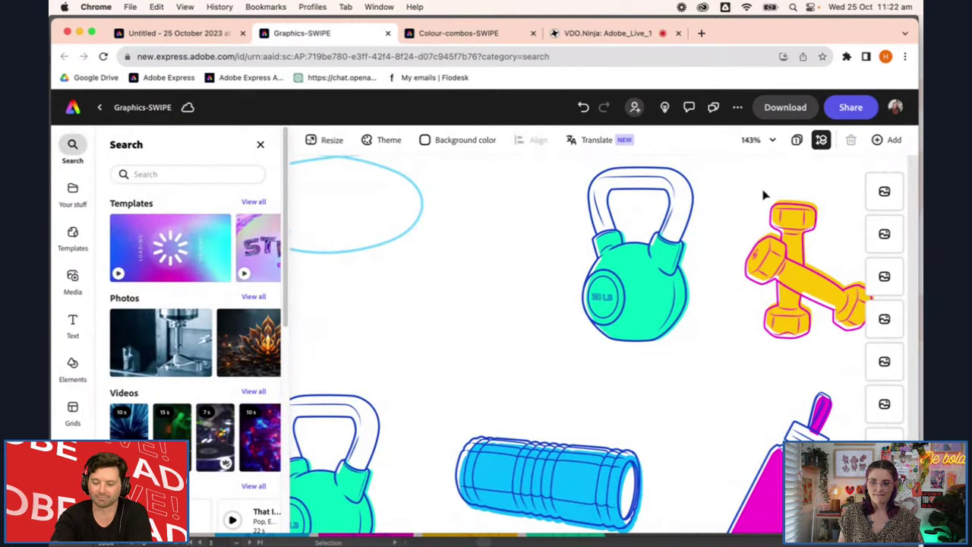
left_click_drag(741, 186, 836, 352)
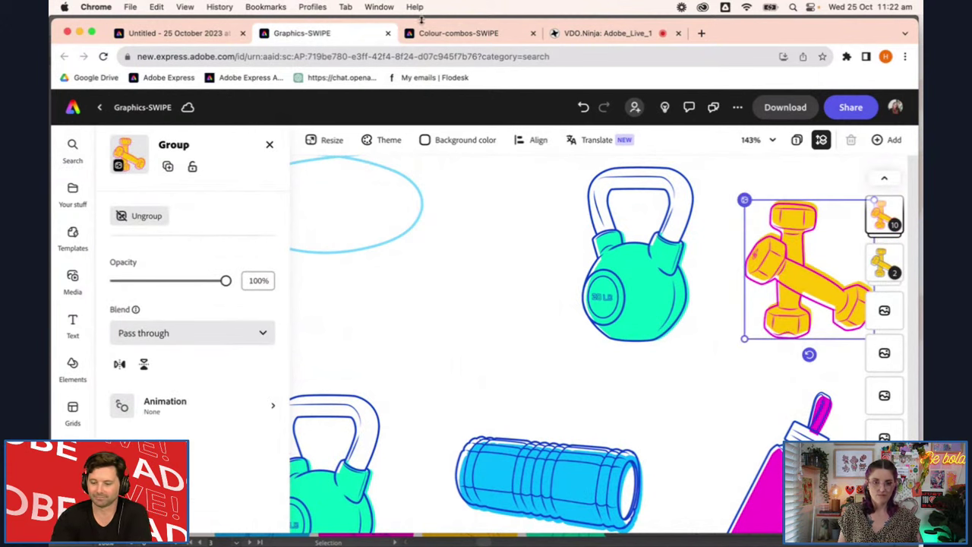
left_click(129, 34)
Paste the dumbbell copy, enlarge it, and place it behind the CAP IT OFF headline
left_click(594, 459)
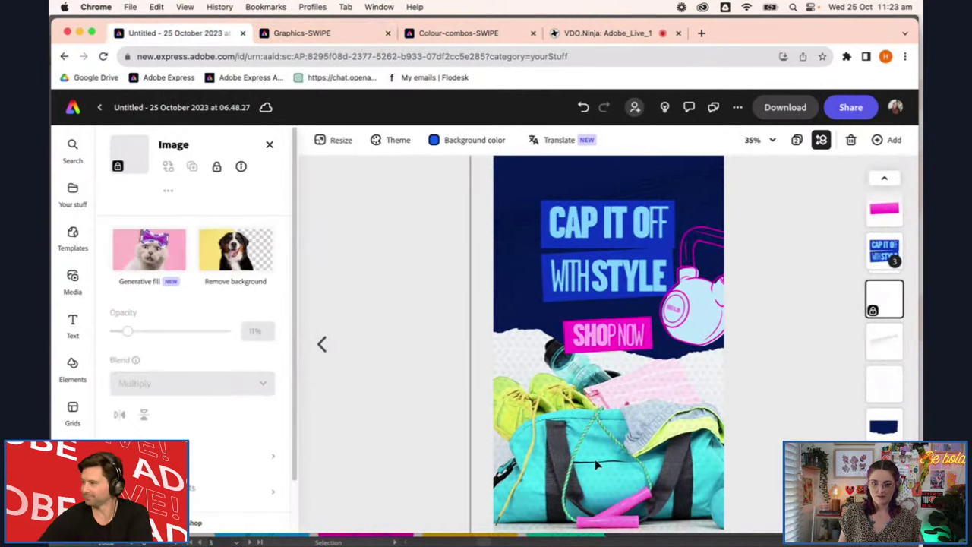
key("super+v")
left_click_drag(677, 200, 586, 242)
left_click_drag(617, 205, 504, 215)
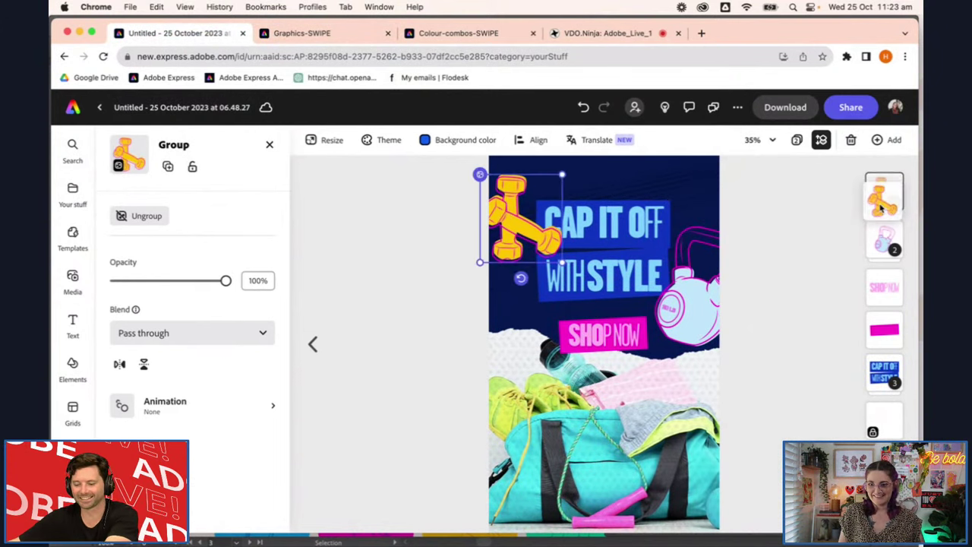
left_click_drag(881, 202, 883, 374)
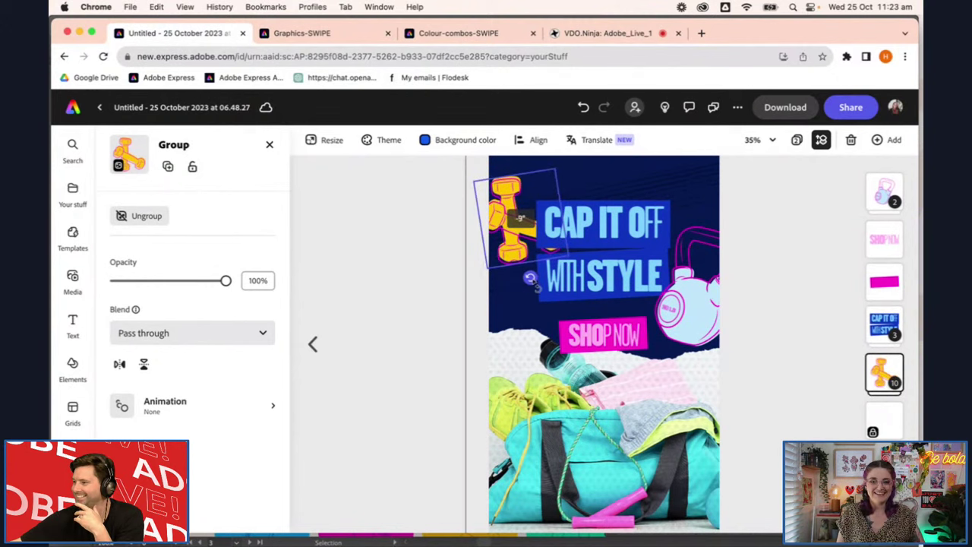
Undo an accidental nudge of the dumbbell group and bring up its Animation options
left_click(803, 336)
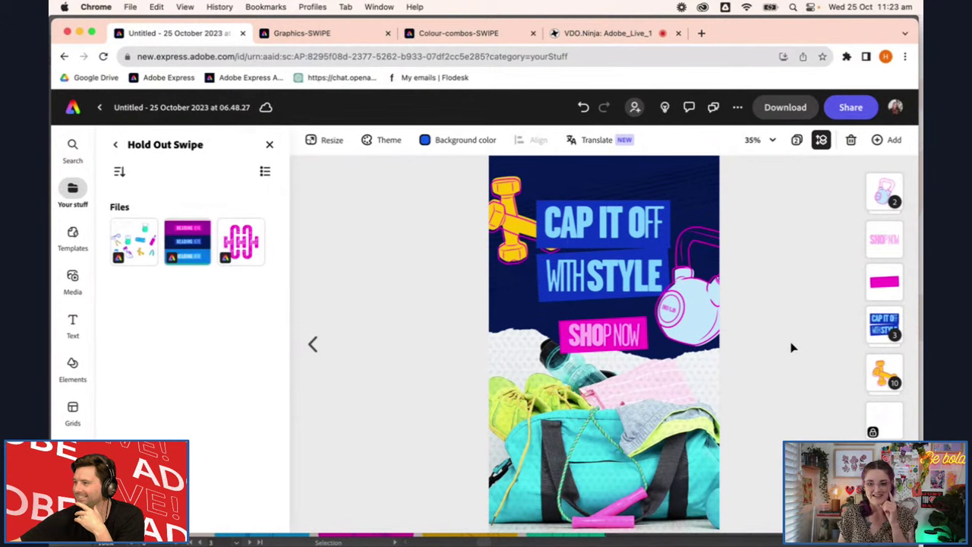
left_click_drag(503, 222, 502, 225)
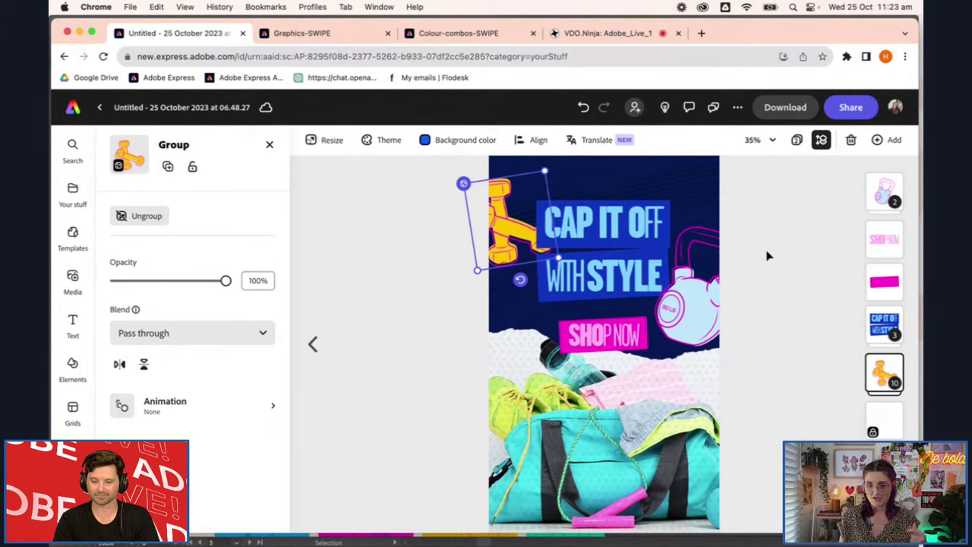
left_click(767, 321)
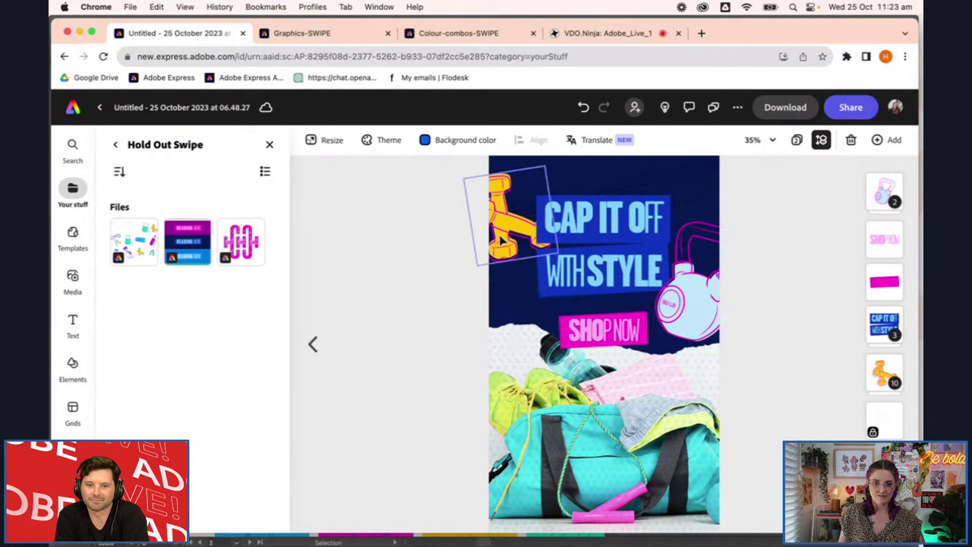
left_click(524, 228)
key("super+z")
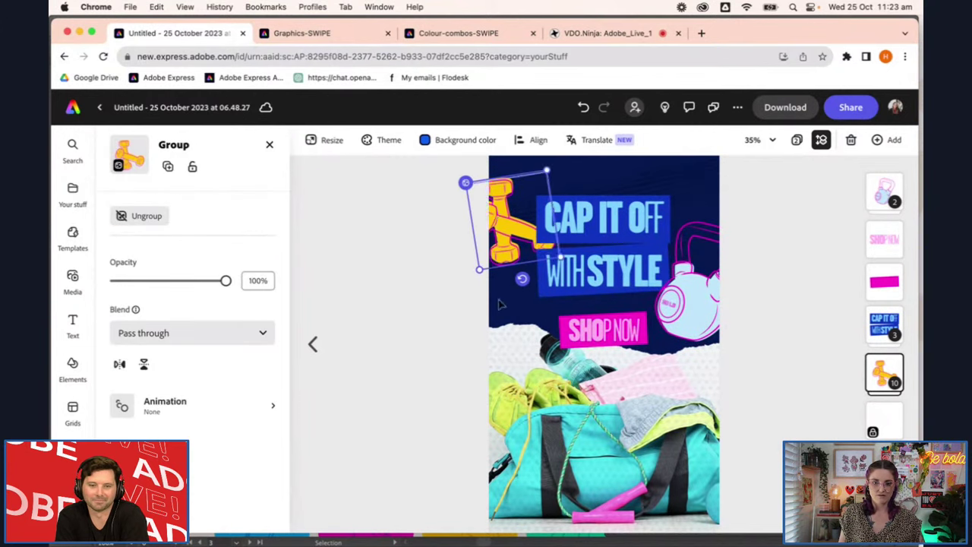
left_click(205, 409)
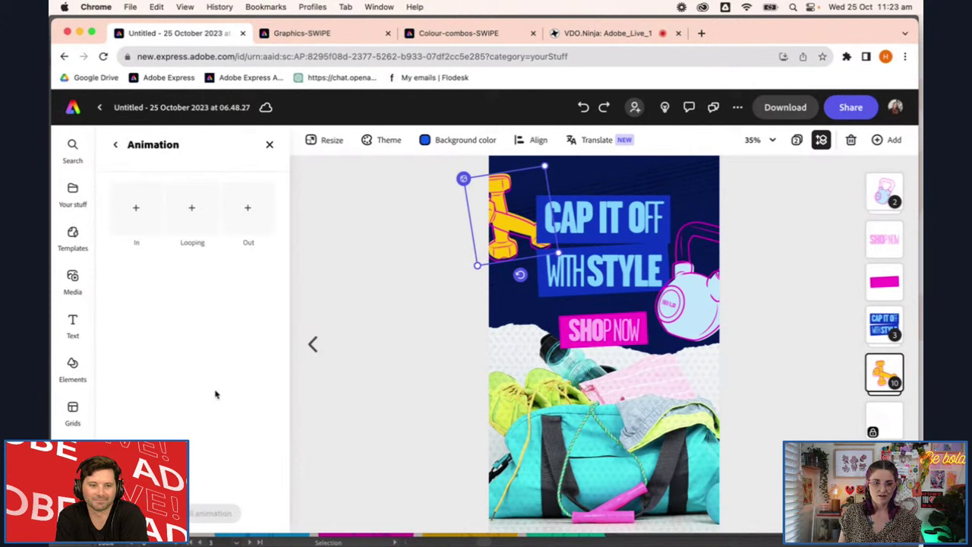
Apply the Tumble entrance animation to the dumbbell group
left_click(153, 217)
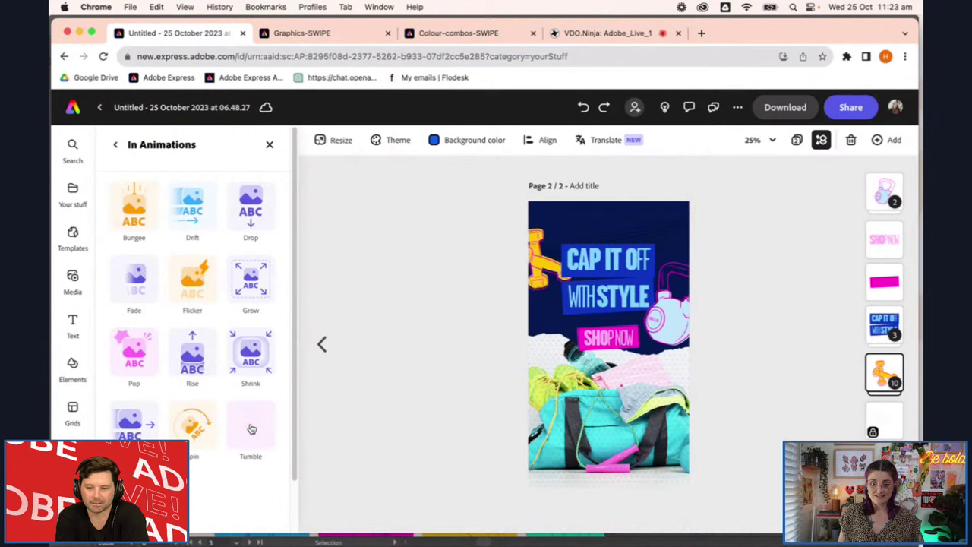
left_click(251, 430)
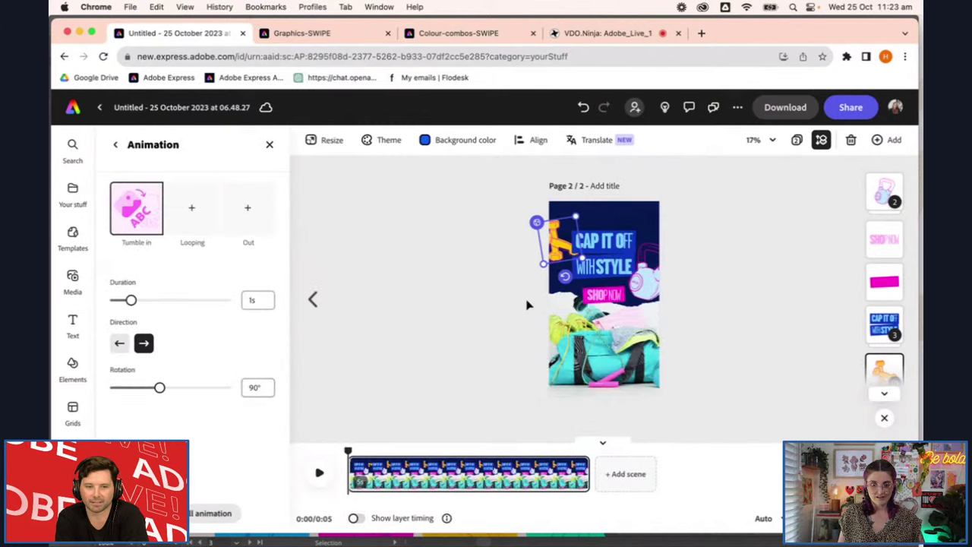
scroll(515, 254, "up", 5)
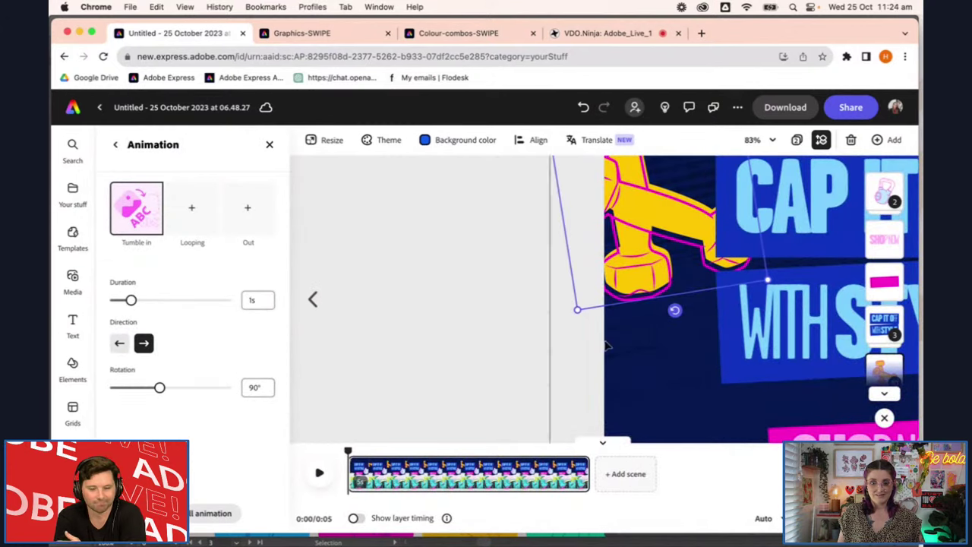
left_click_drag(486, 369, 325, 431)
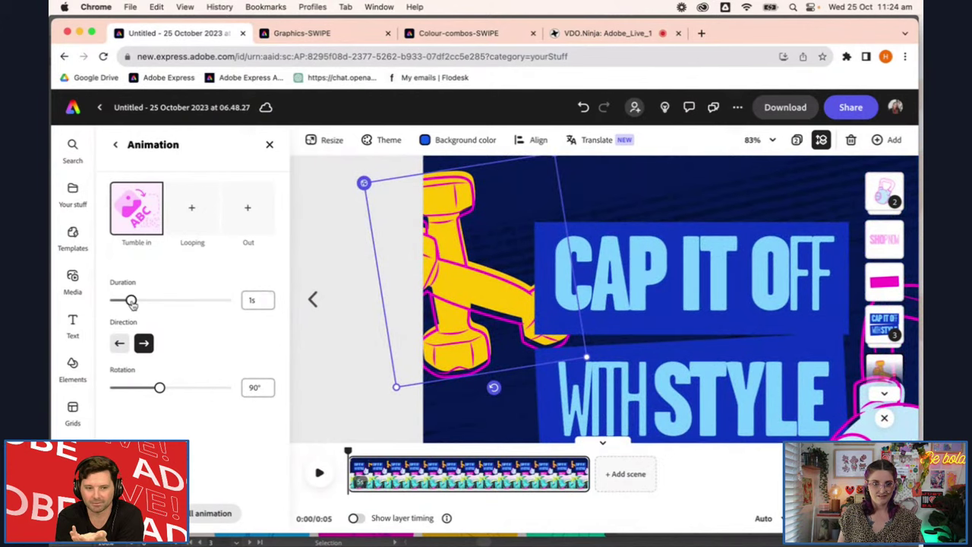
scroll(627, 336, "down", 3)
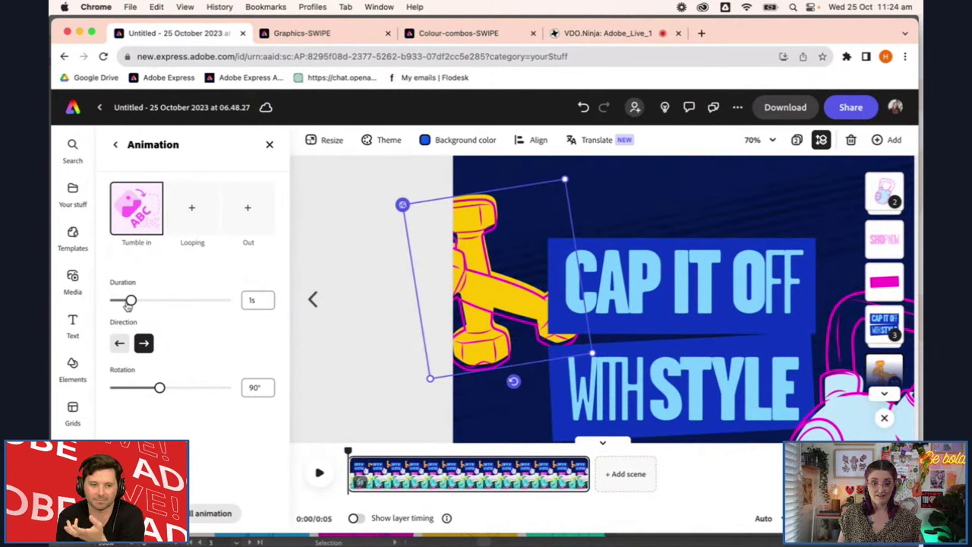
Set the dumbbell's tumble rotation to 37° and duration to 1.85s
left_click_drag(159, 388, 124, 388)
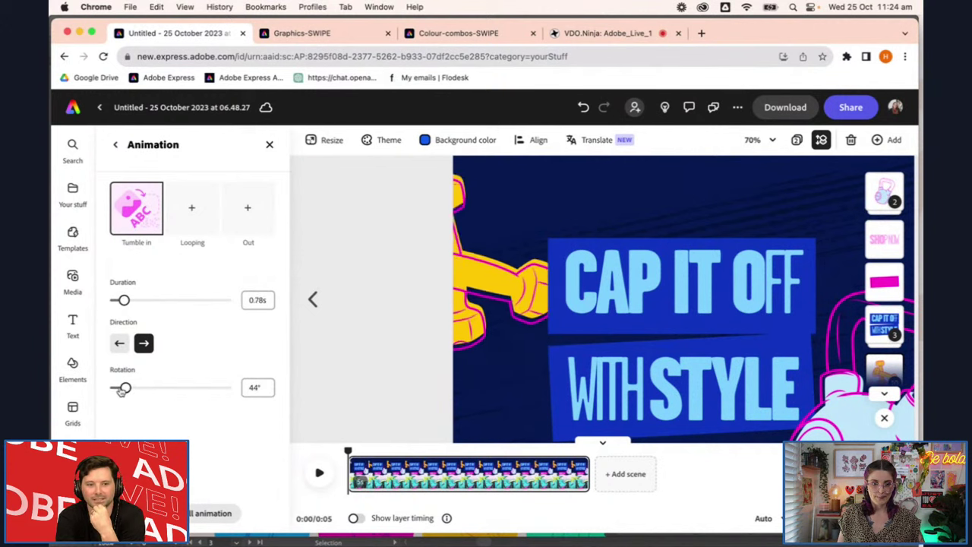
left_click_drag(121, 302, 133, 302)
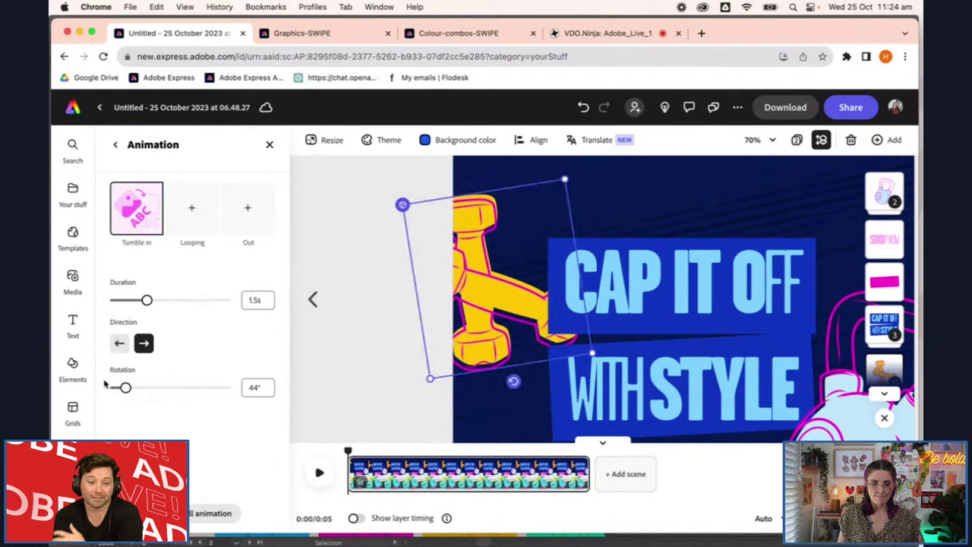
left_click_drag(125, 388, 120, 389)
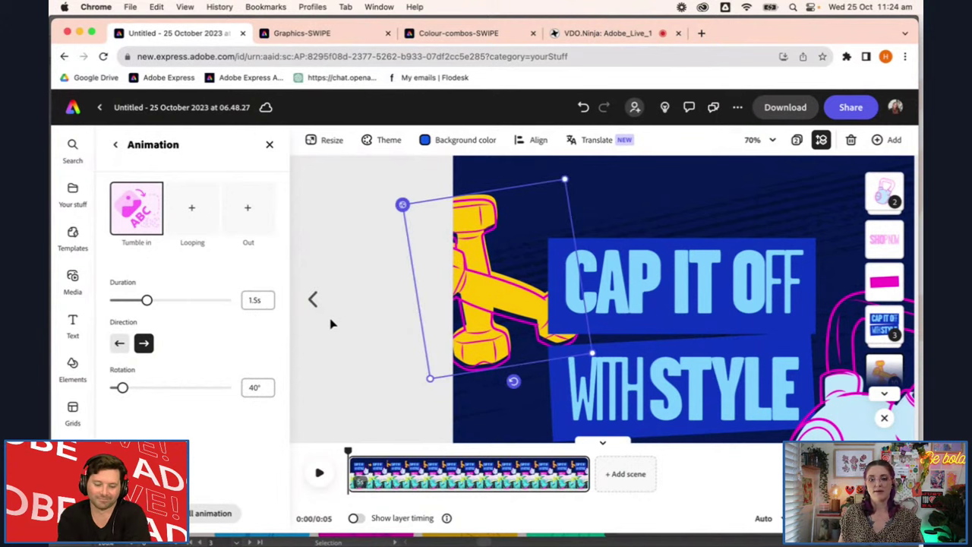
left_click(117, 388)
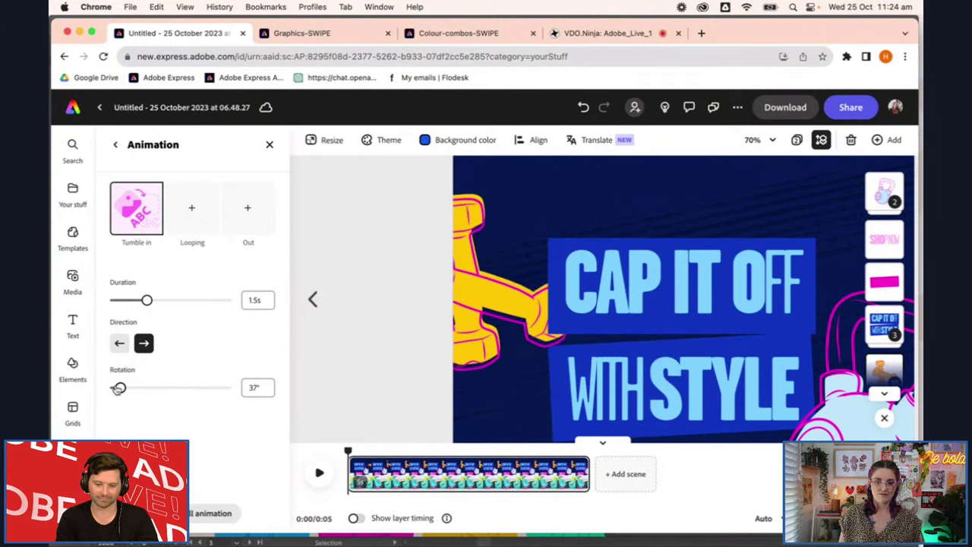
left_click(158, 301)
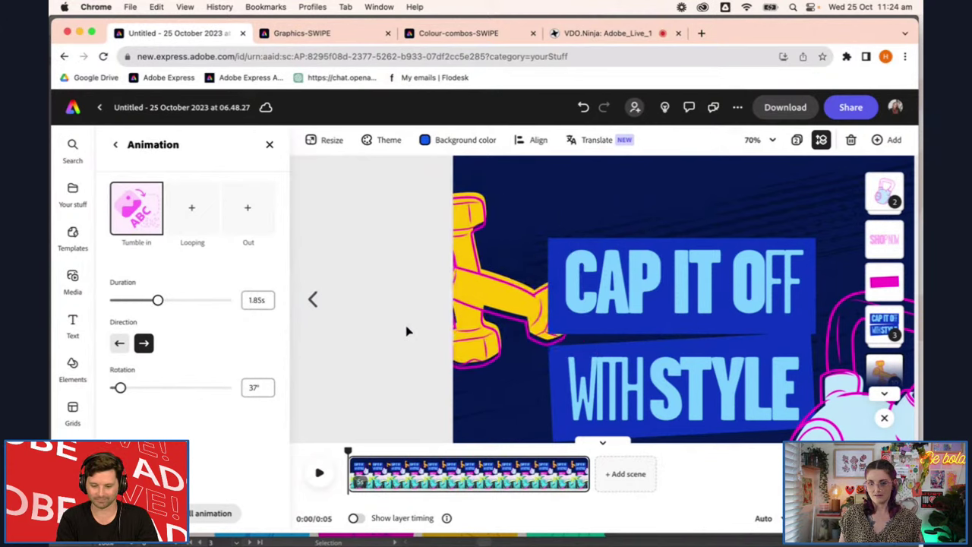
Close the animation settings and select the kettlebell group
left_click(406, 331)
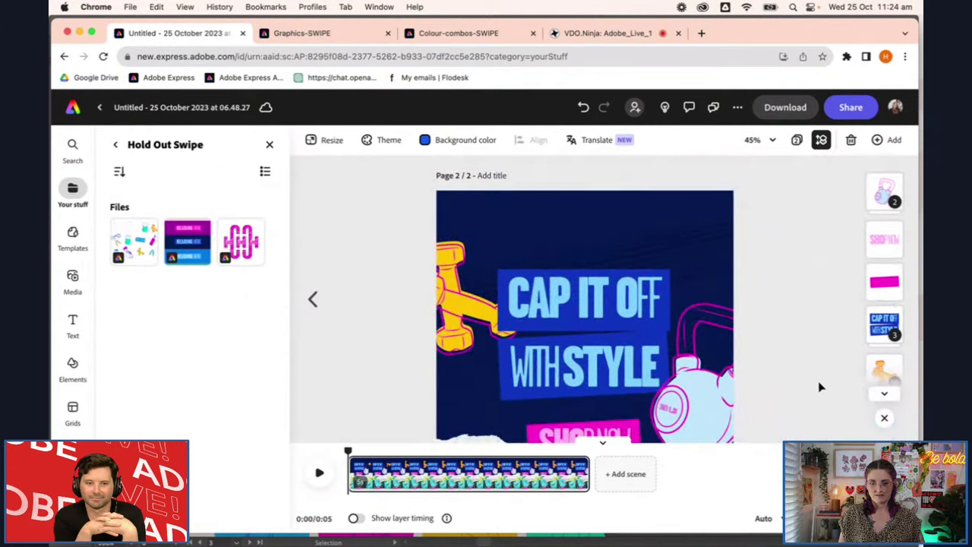
scroll(769, 382, "down", 5)
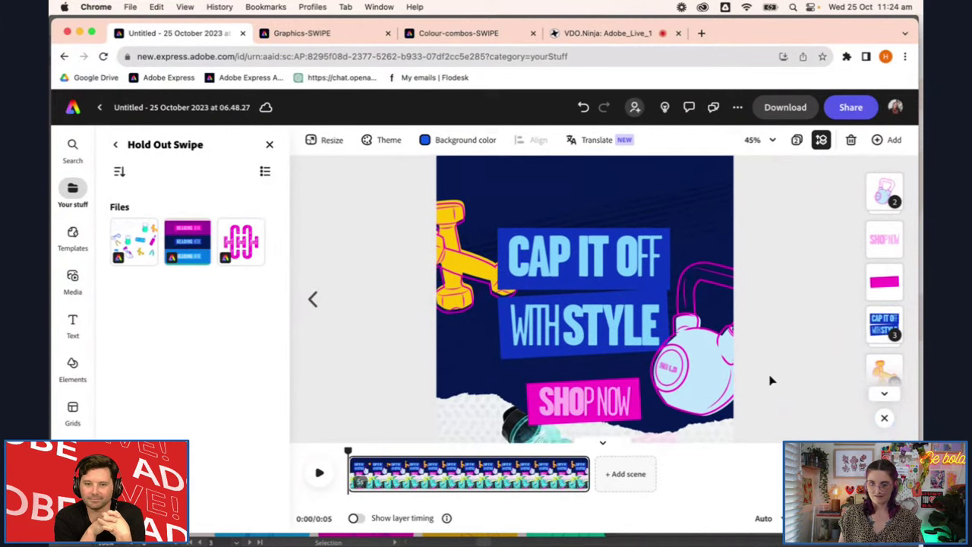
scroll(769, 373, "up", 3)
left_click(702, 367)
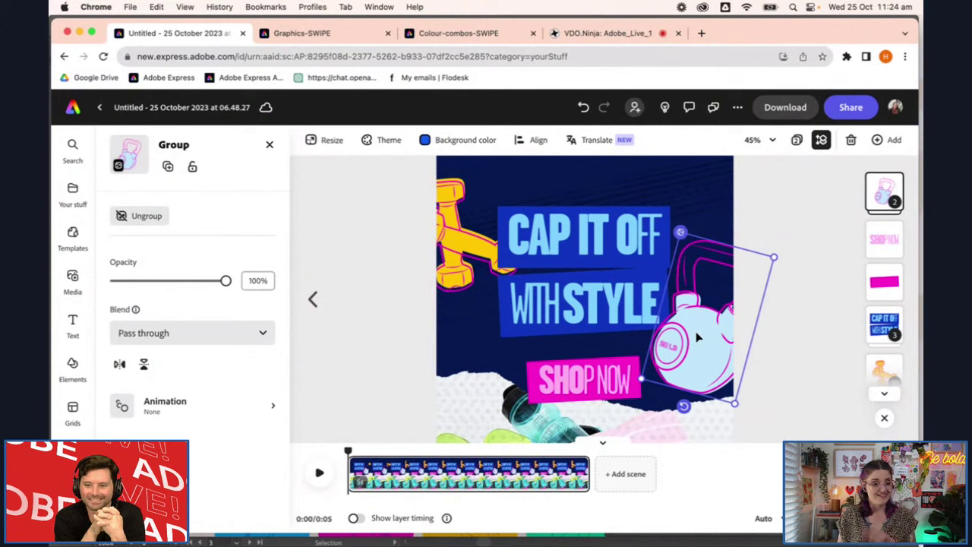
Give the kettlebell a Tumble entrance from the left with 66° rotation over 1.07s
left_click(186, 404)
left_click(119, 225)
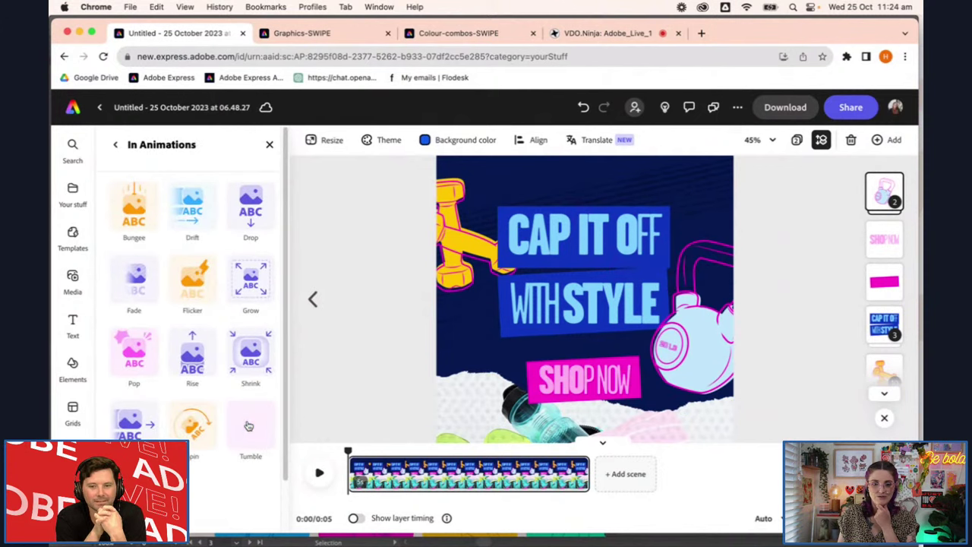
left_click(248, 427)
left_click(119, 344)
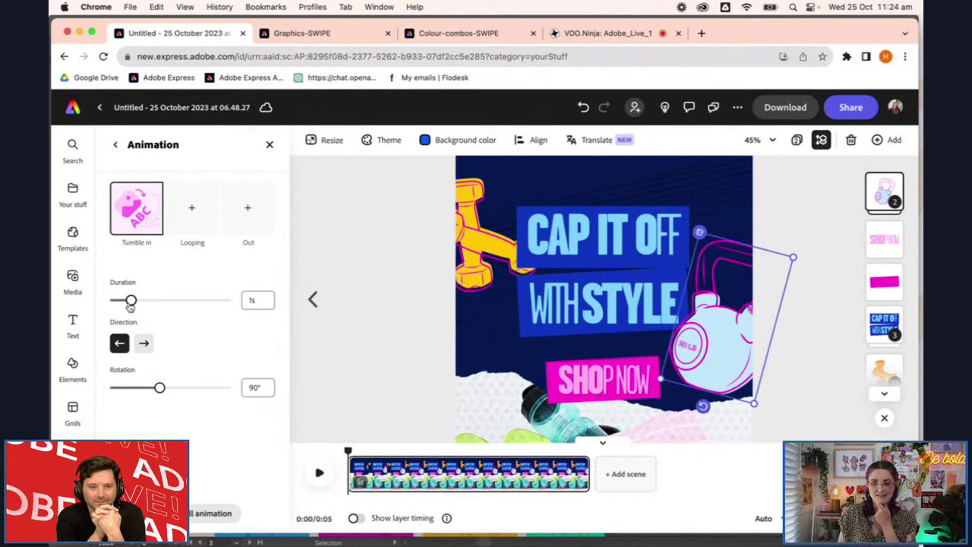
left_click_drag(159, 388, 141, 389)
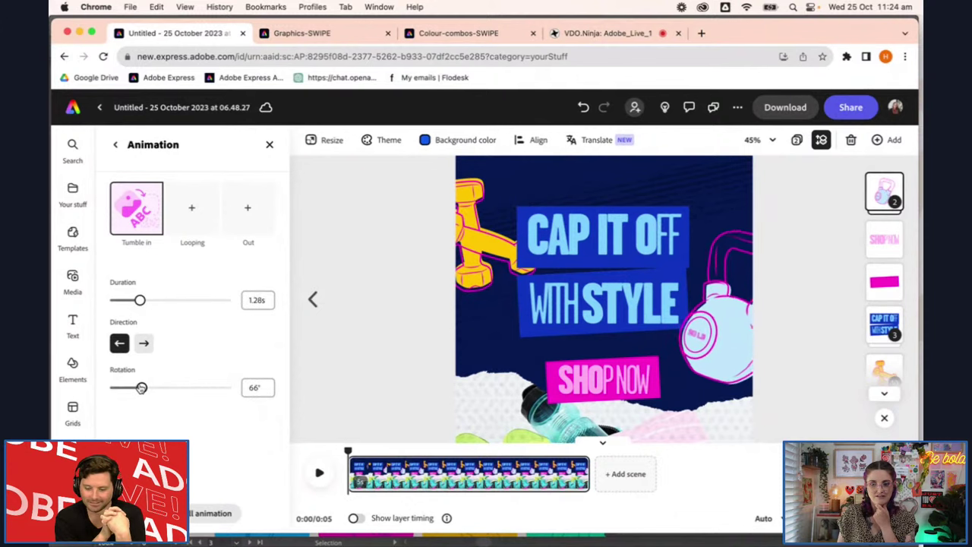
left_click(133, 301)
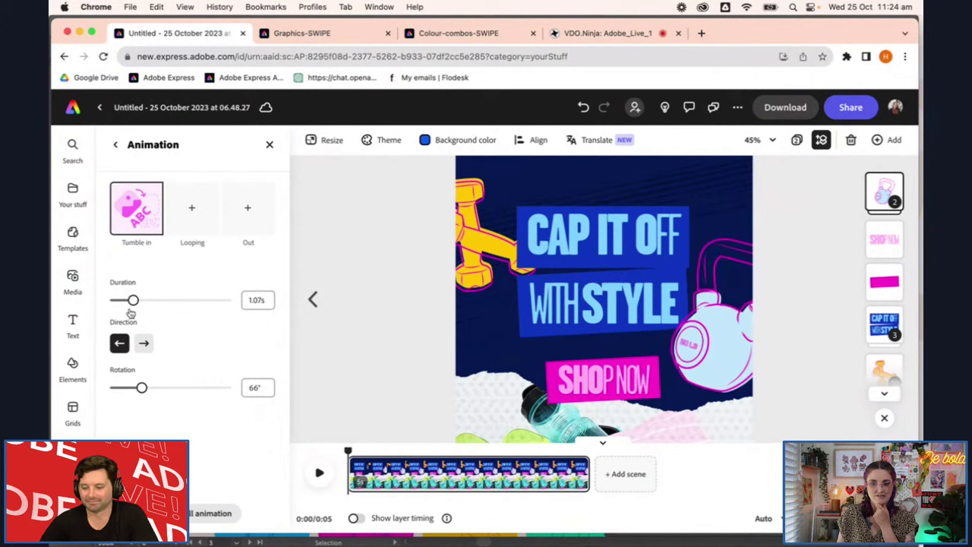
Close the animation settings and select the CAP IT OFF WITH STYLE headline group
left_click(778, 385)
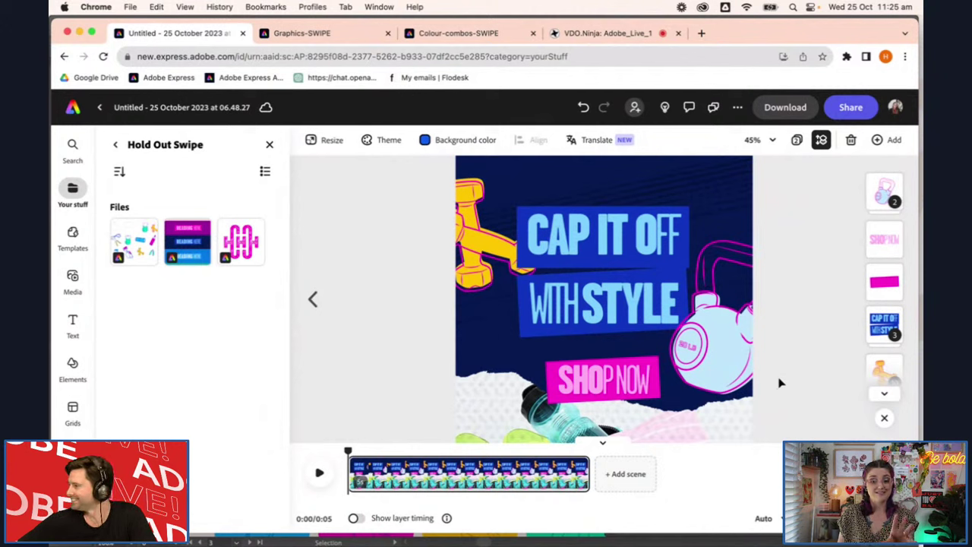
scroll(779, 383, "down", 2)
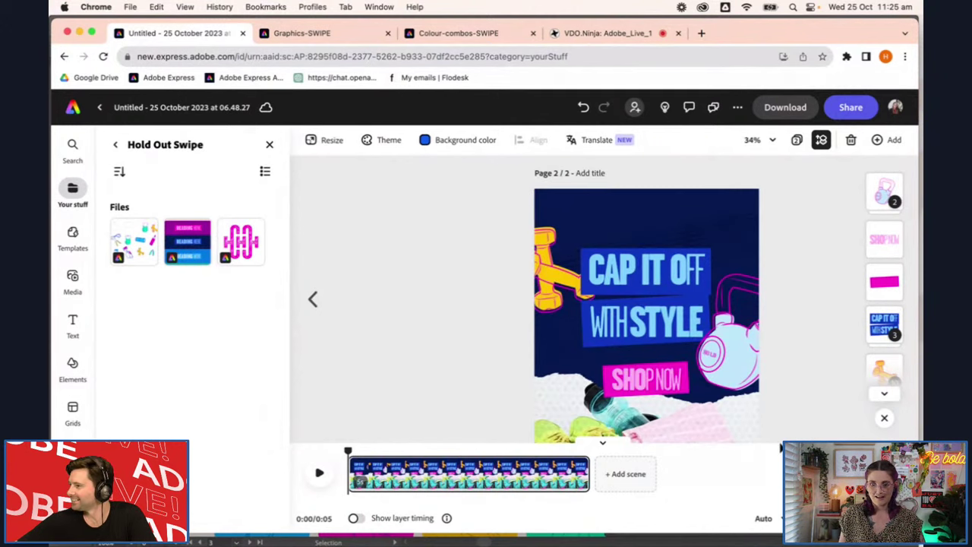
scroll(762, 360, "down", 2)
left_click(666, 242)
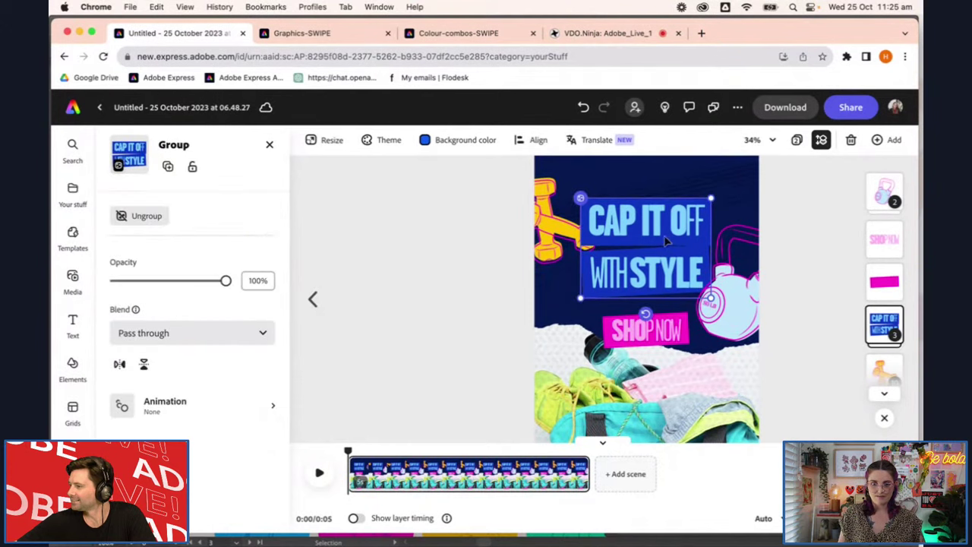
Apply a looping Wiggle to the headline with speed 45 and intensity 15
left_click(189, 408)
left_click(190, 222)
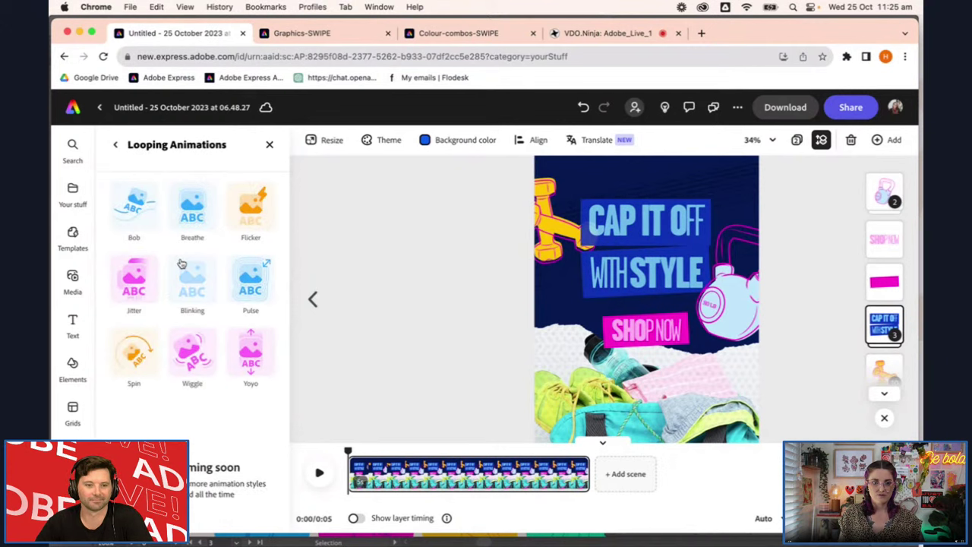
left_click(194, 357)
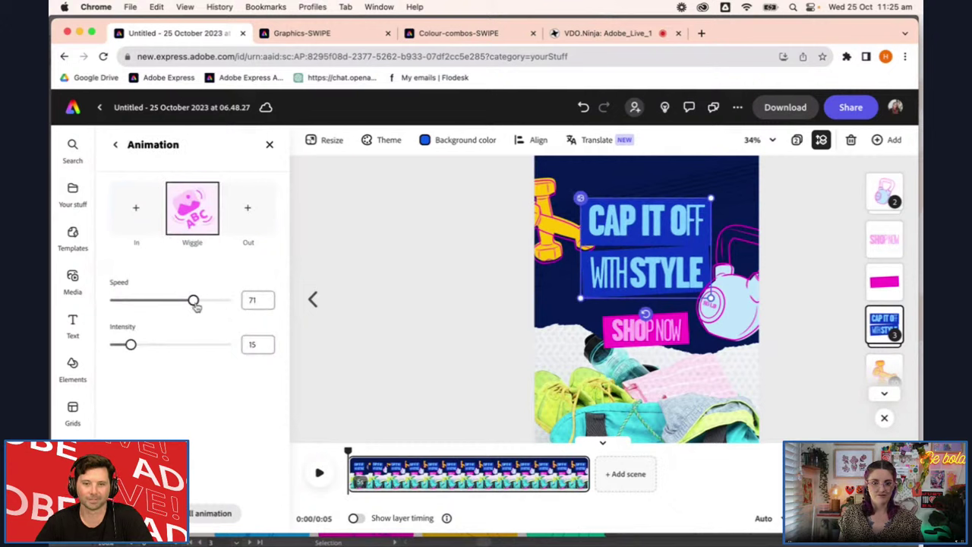
left_click_drag(165, 311, 164, 308)
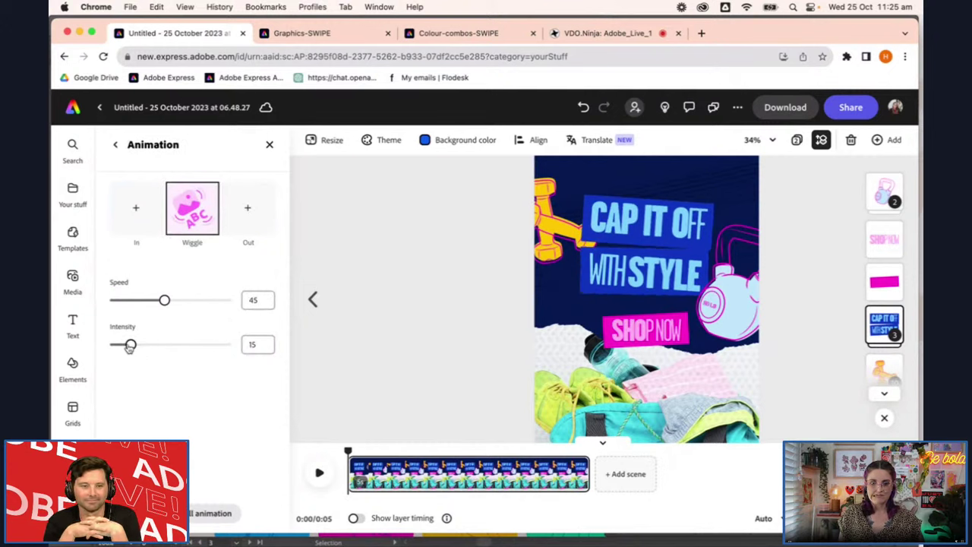
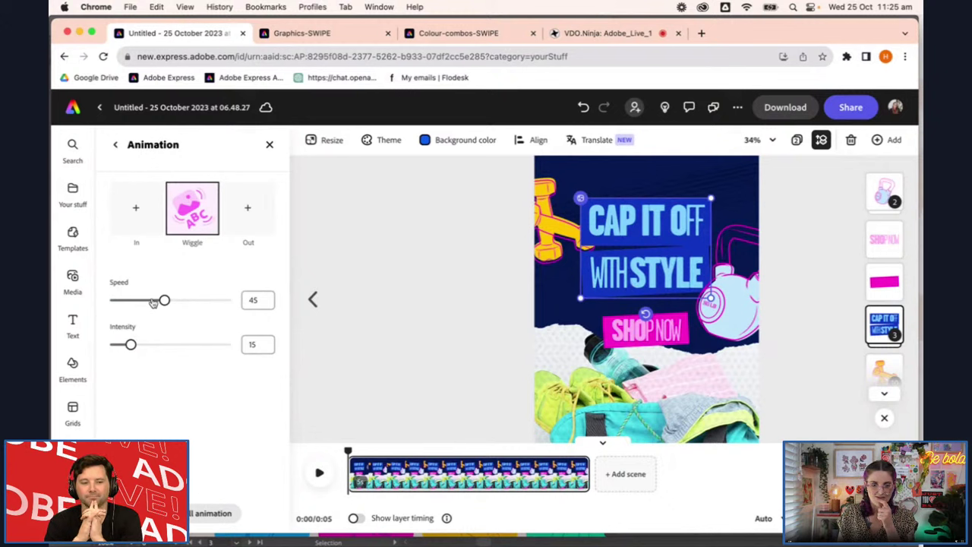
Slow the headline wiggle to speed 33 and group the SHOP NOW text with its pink bar
left_click_drag(152, 301, 152, 302)
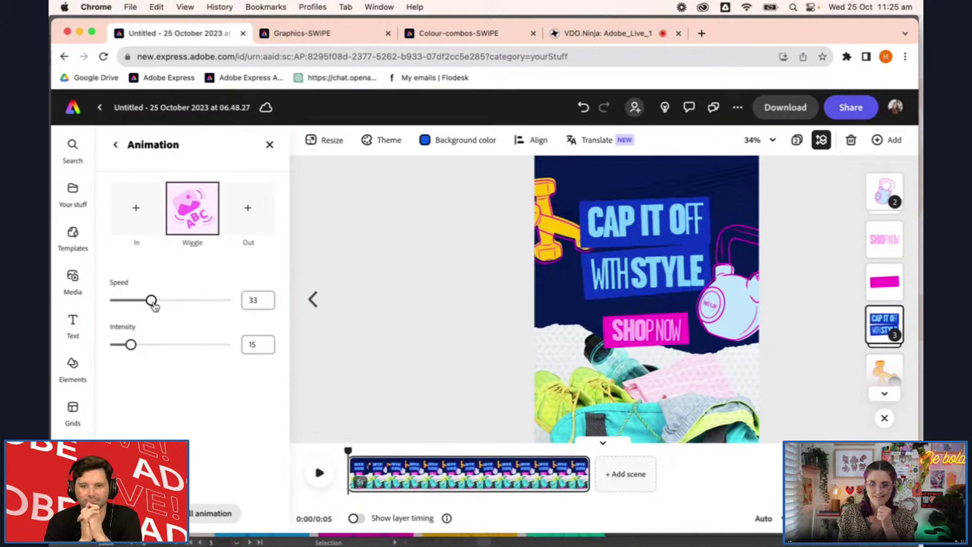
left_click(119, 150)
left_click(646, 338)
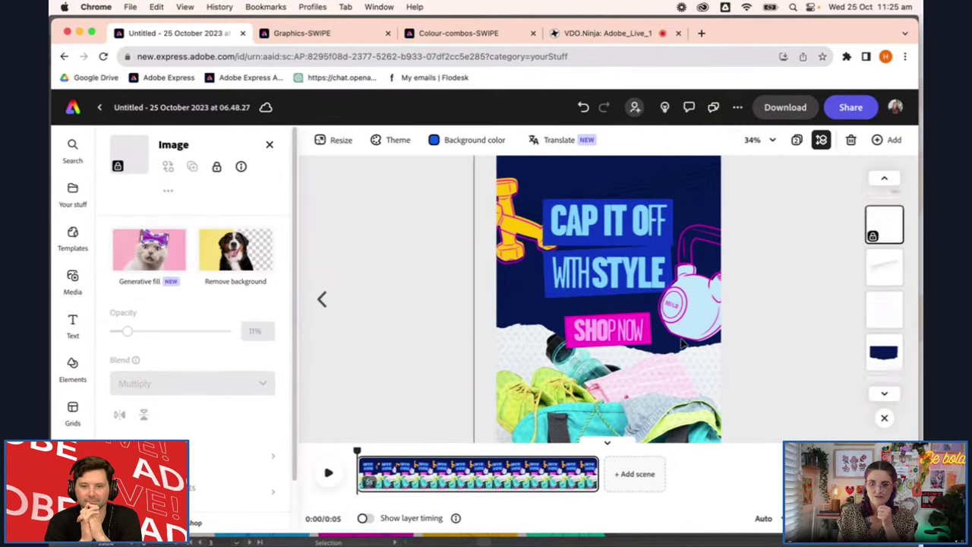
left_click(623, 330)
left_click(623, 338, "shift")
key("ctrl+g")
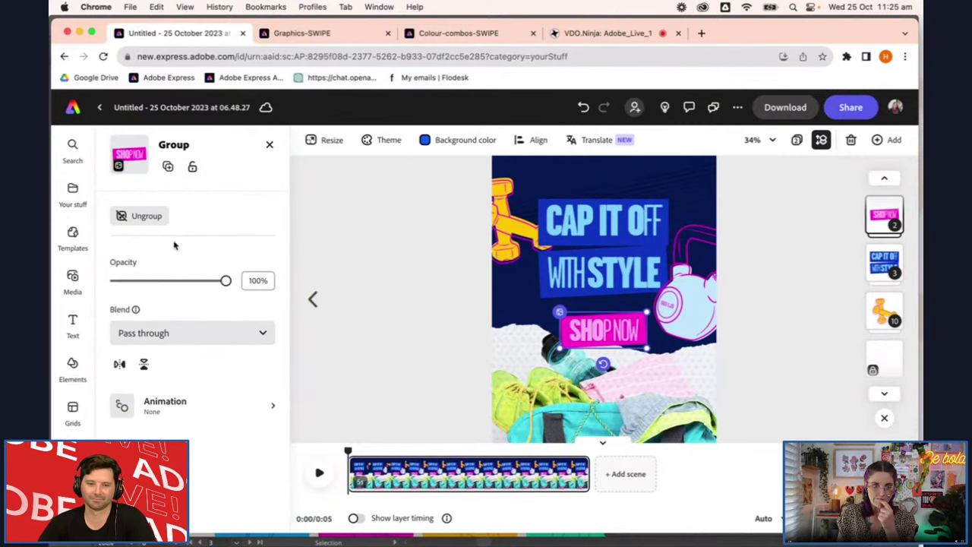
left_click(145, 405)
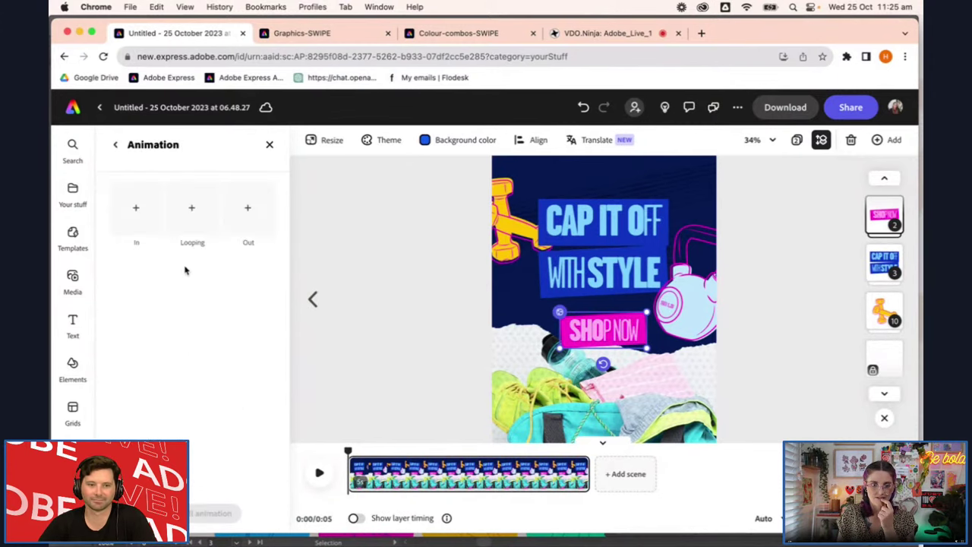
Compare looping styles and apply the Pulse loop to the SHOP NOW group
left_click(192, 238)
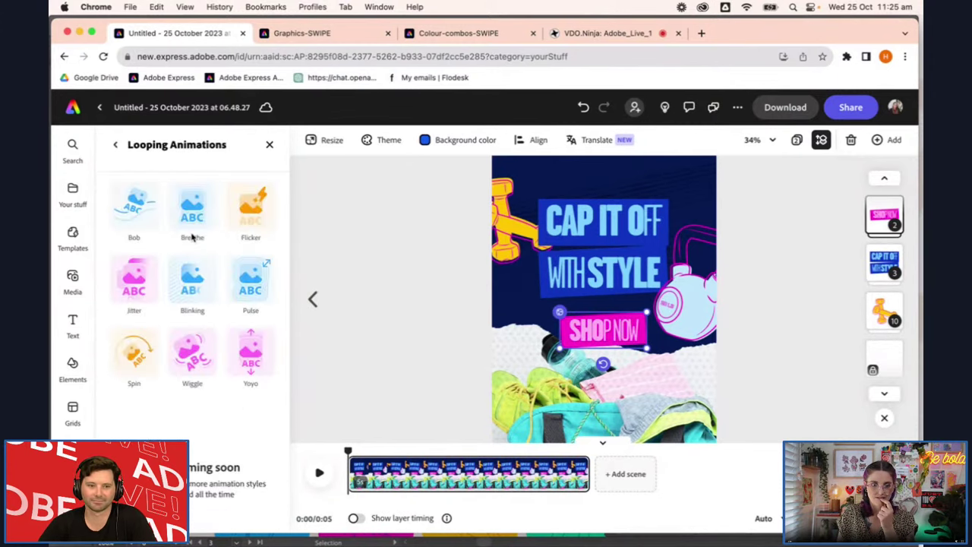
left_click(255, 300)
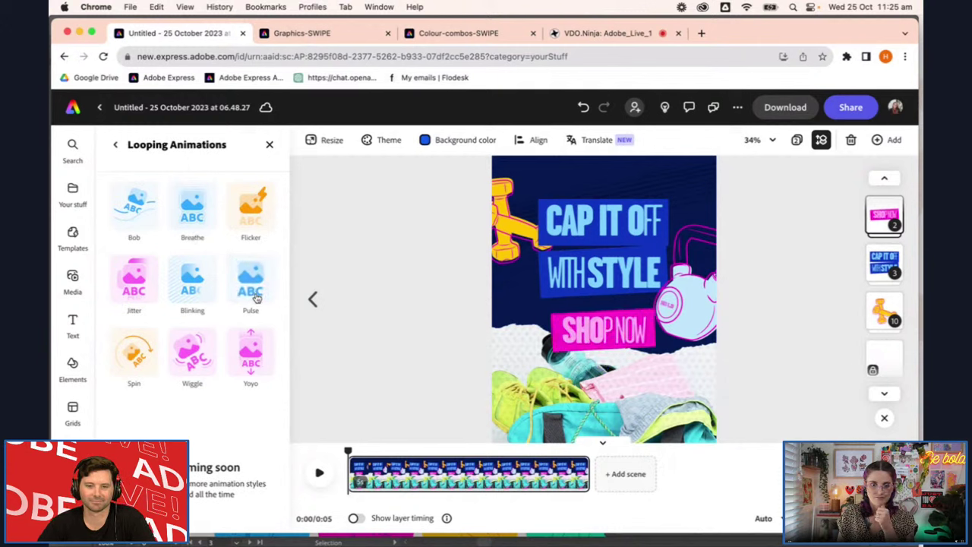
left_click(208, 300)
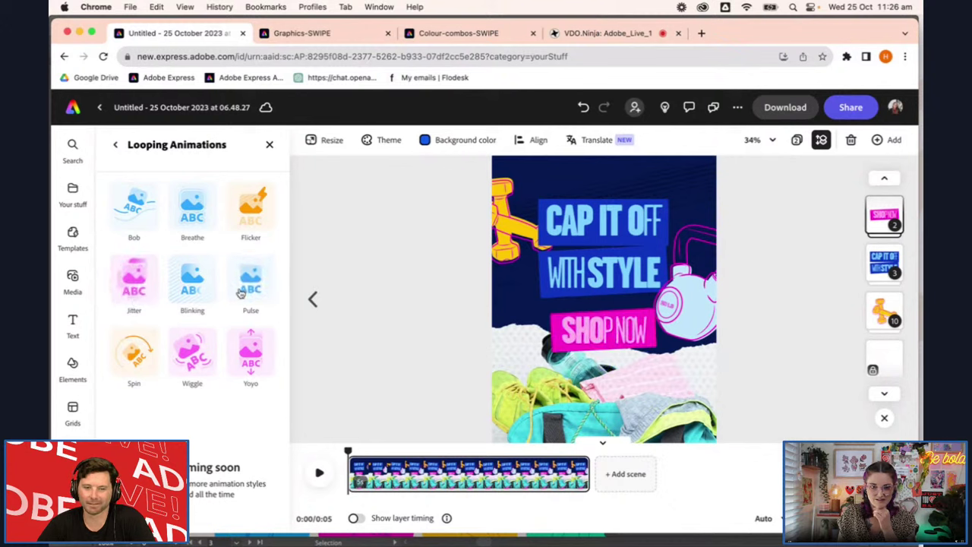
left_click(242, 293)
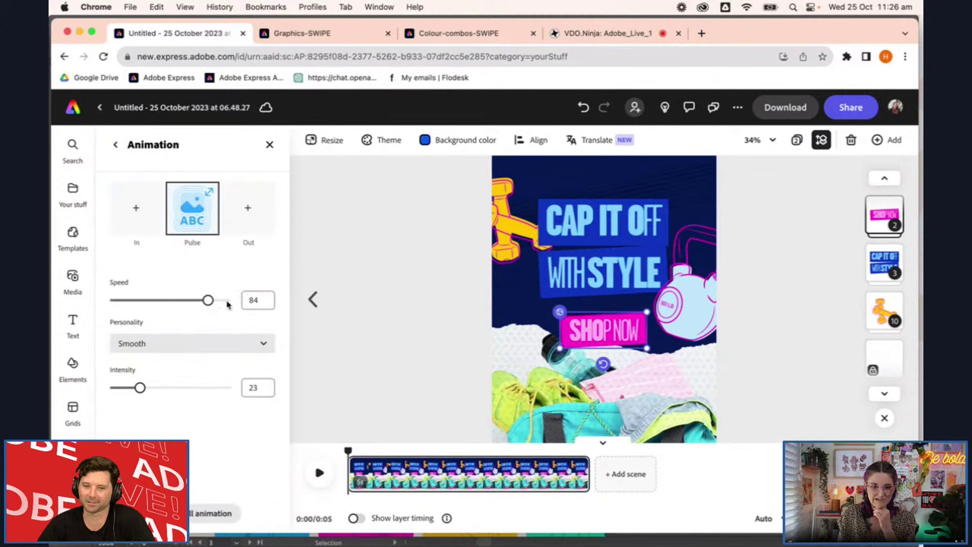
Set the pulse to speed 47 and intensity 9, preview it, then select the headline group
left_click_drag(209, 301, 182, 310)
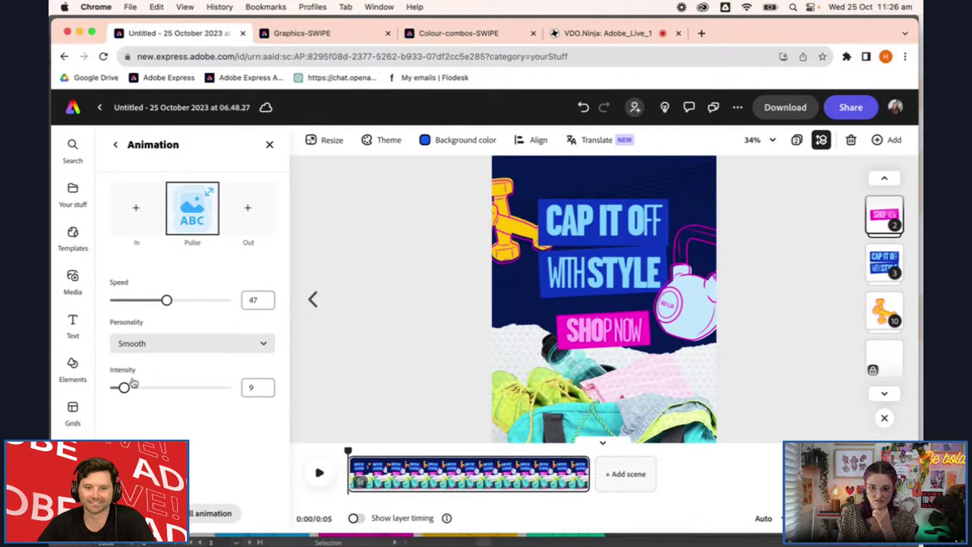
left_click(318, 473)
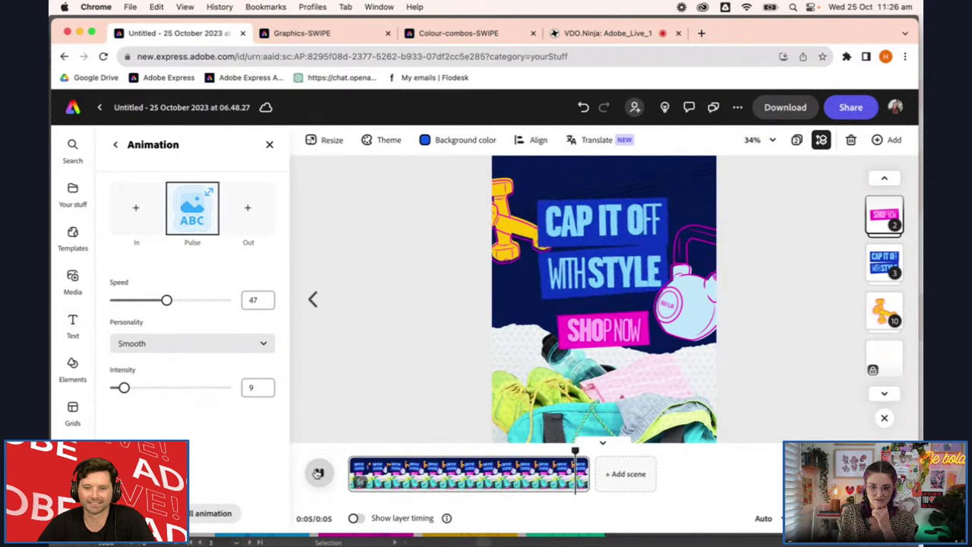
left_click(611, 254)
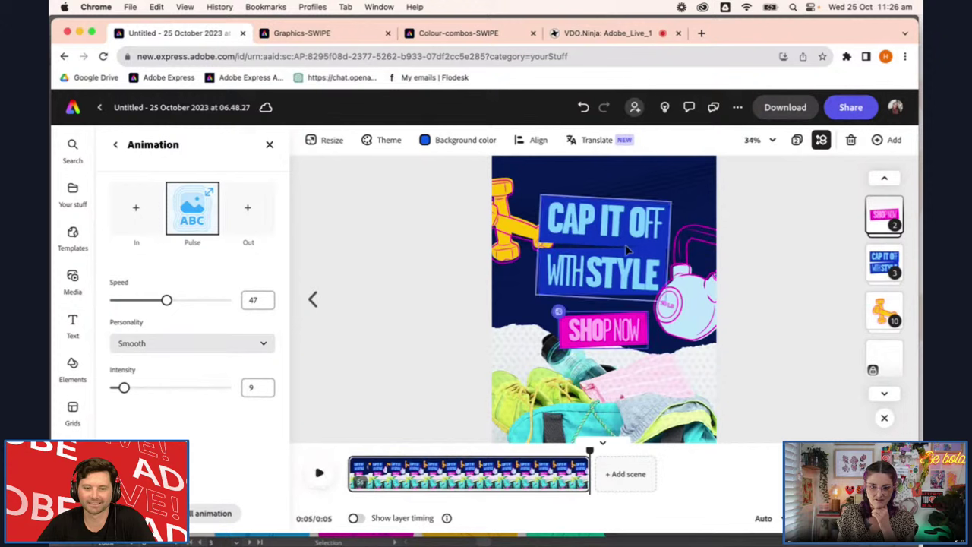
left_click(177, 407)
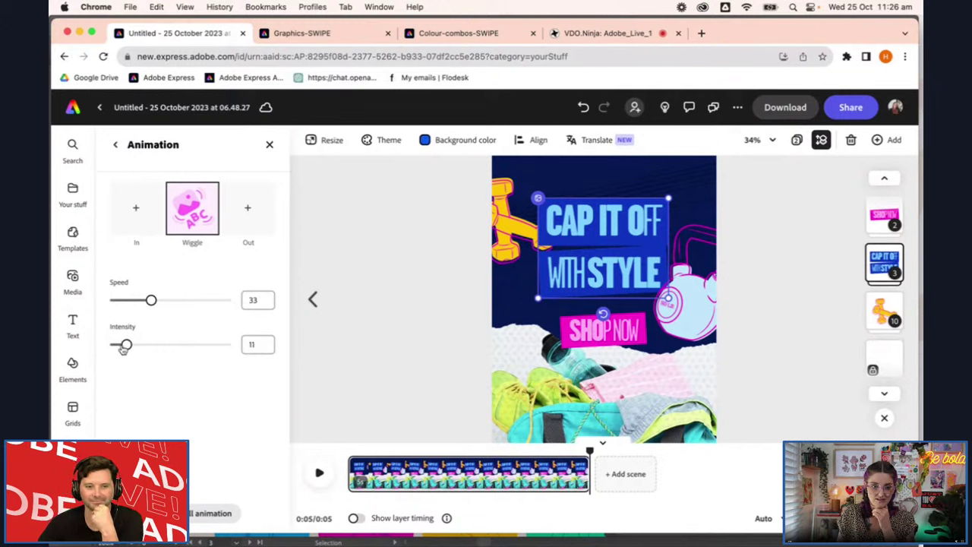
Set the headline wiggle to speed 25 and intensity 9, preview the page, and select the dumbbell group
left_click_drag(151, 300, 150, 300)
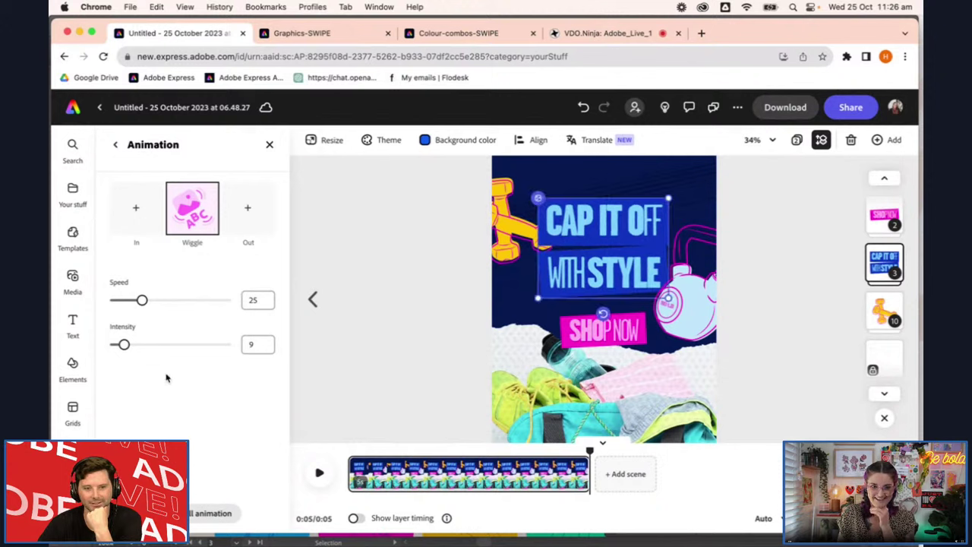
left_click(319, 472)
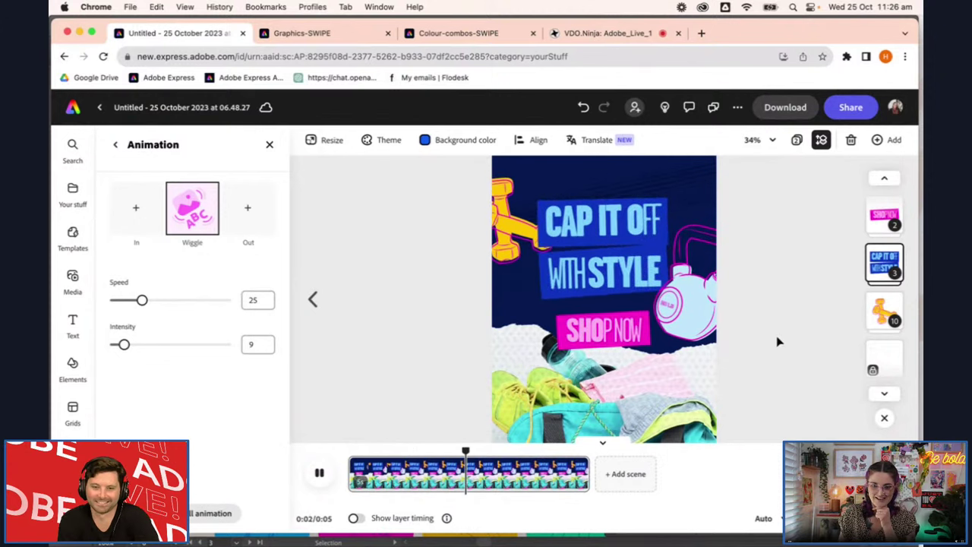
left_click(521, 228)
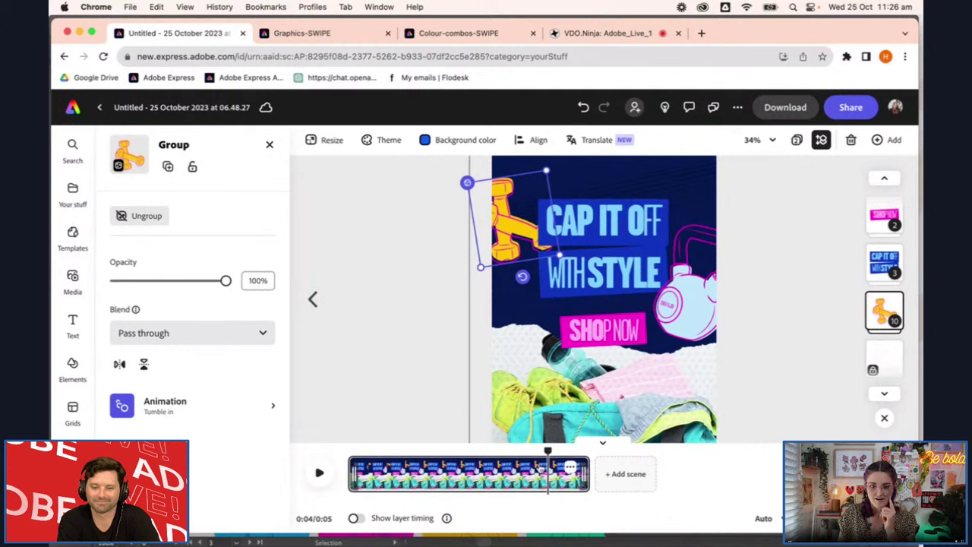
Show layer timing in the timeline and preview the dumbbell's entrance animation
left_click(355, 519)
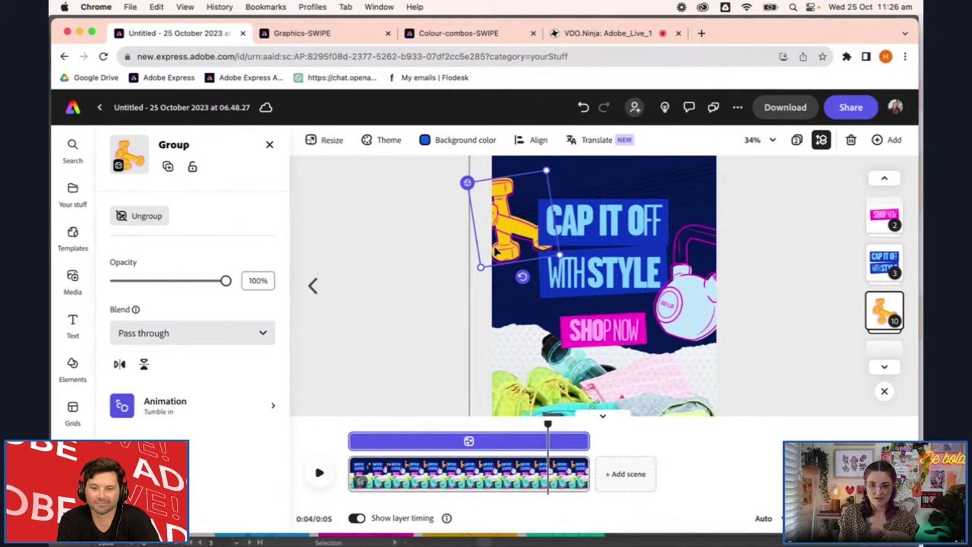
left_click_drag(548, 423, 370, 441)
left_click(319, 473)
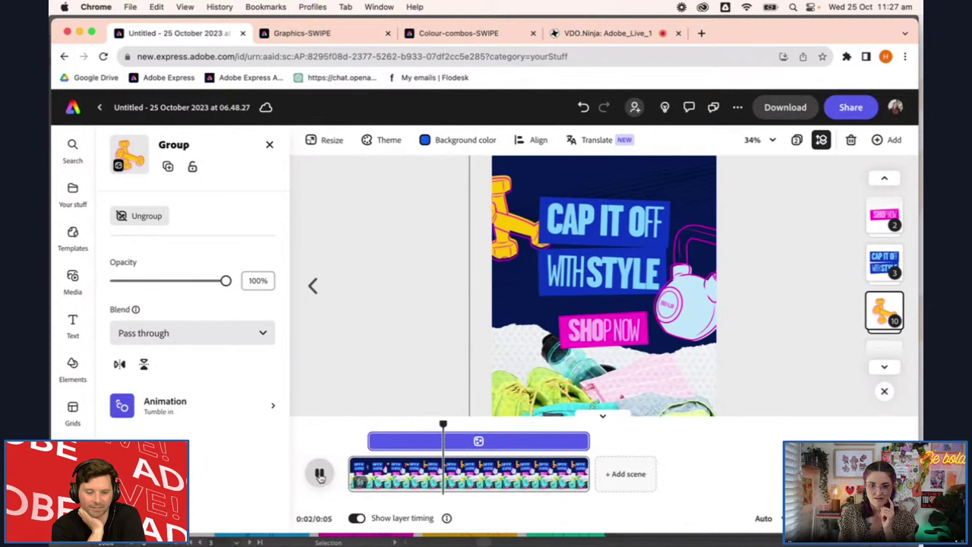
left_click(319, 473)
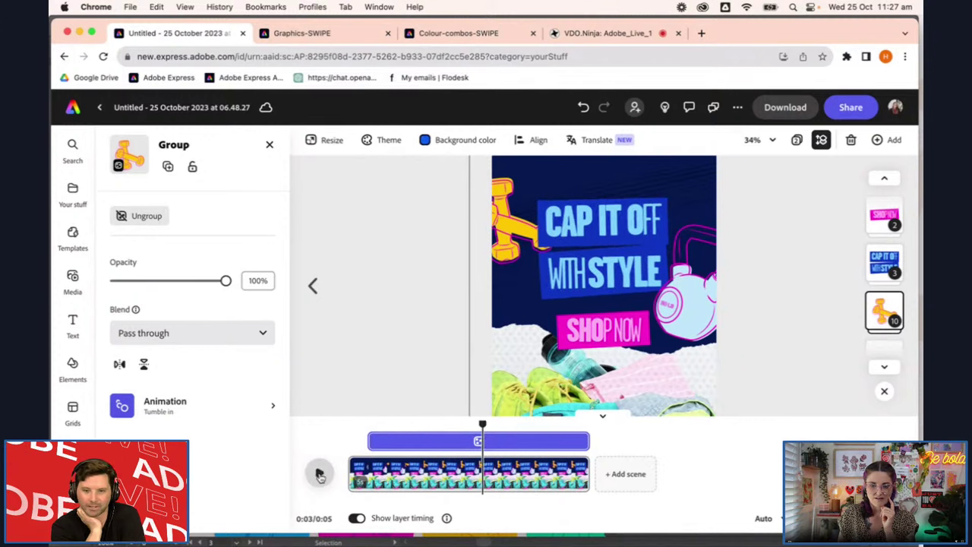
left_click(432, 445)
left_click(181, 414)
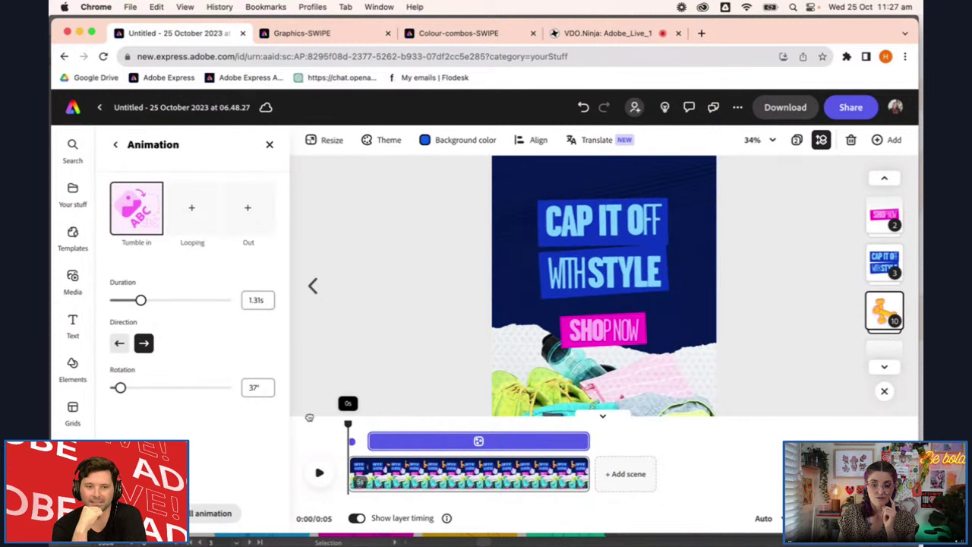
left_click(318, 472)
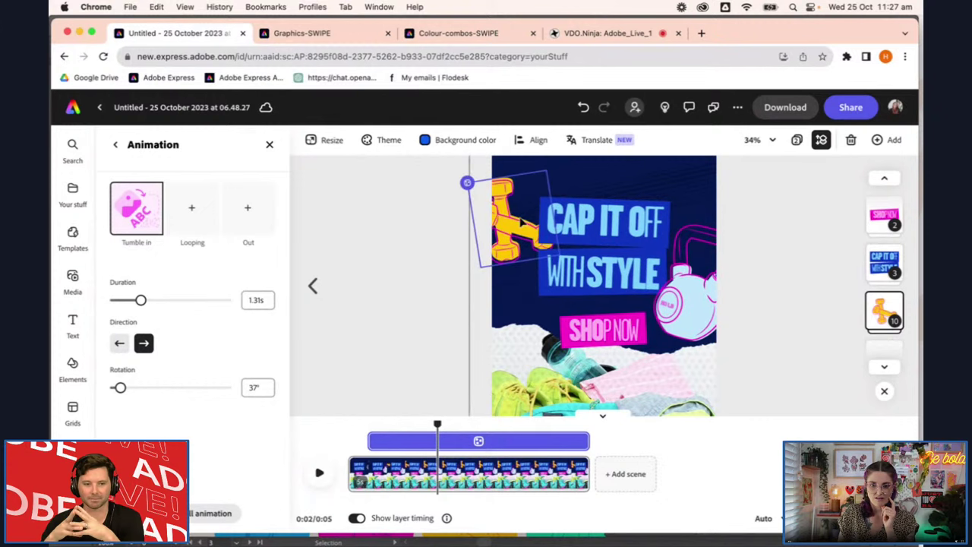
left_click(364, 429)
Start the kettlebell's timing bar later so it enters after the dumbbell, then replay
left_click(695, 312)
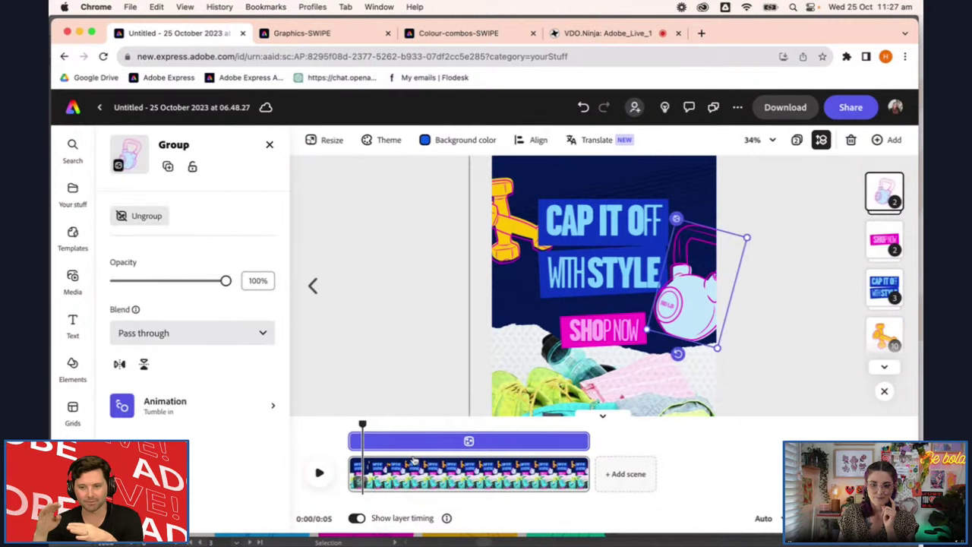
left_click_drag(354, 443, 387, 445)
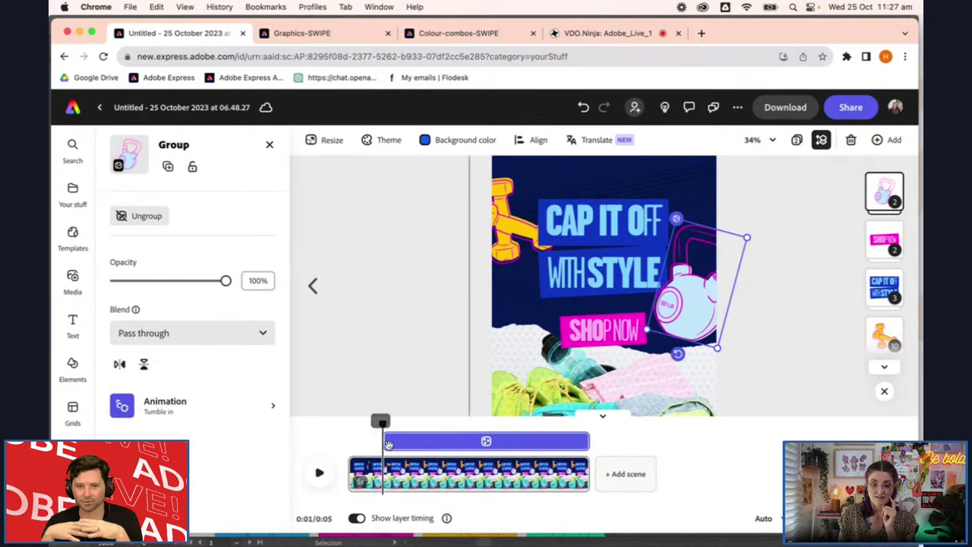
left_click(320, 472)
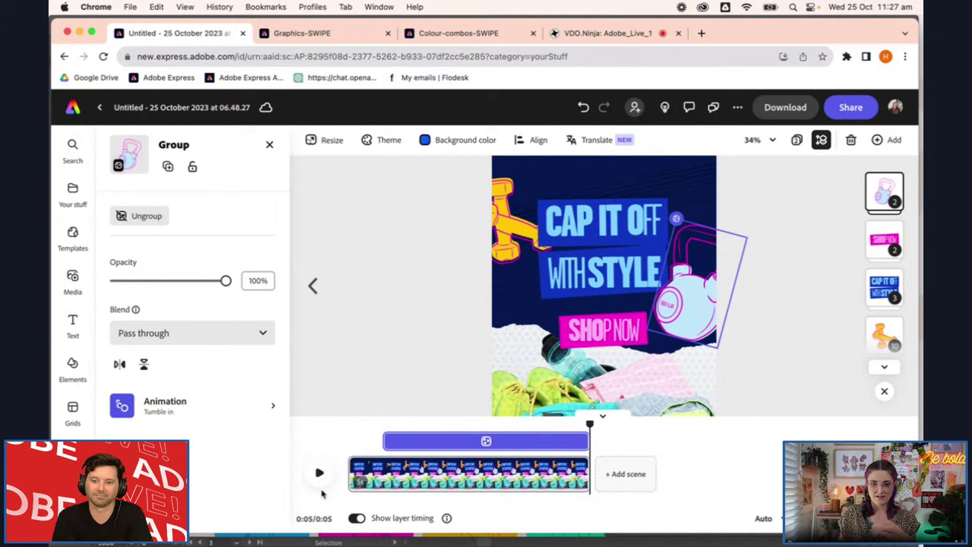
left_click(316, 477)
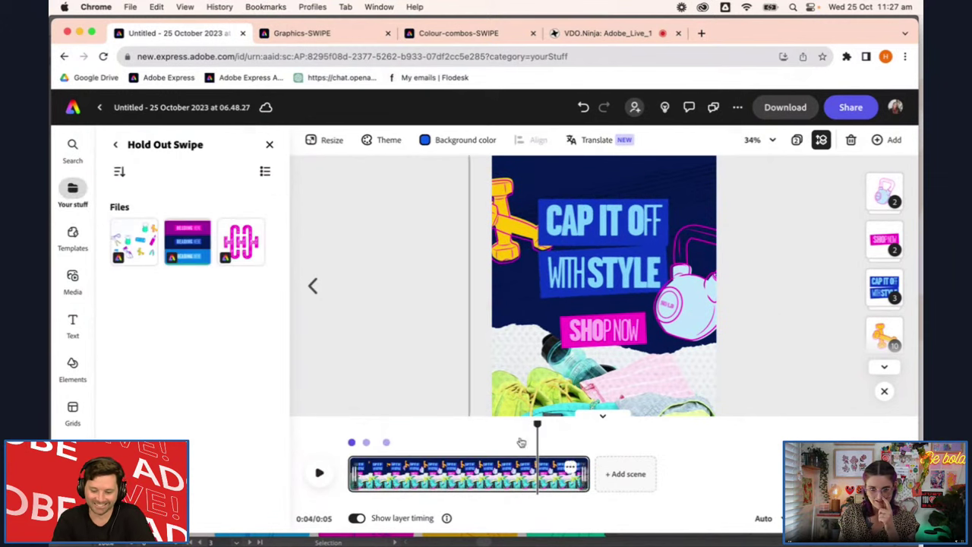
Hide the timeline, play the full 5-second page animation, and select the SHOP NOW group
left_click(603, 416)
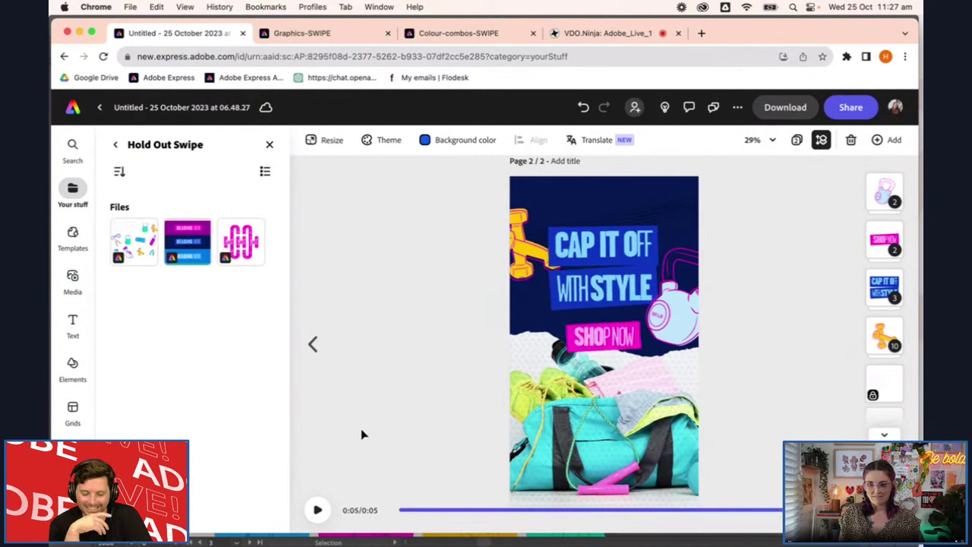
left_click(318, 509)
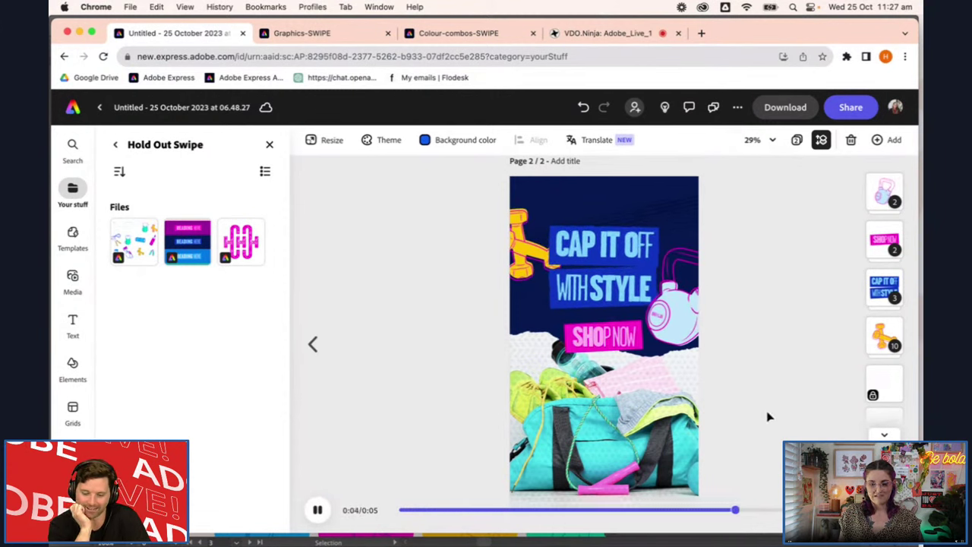
left_click(637, 346)
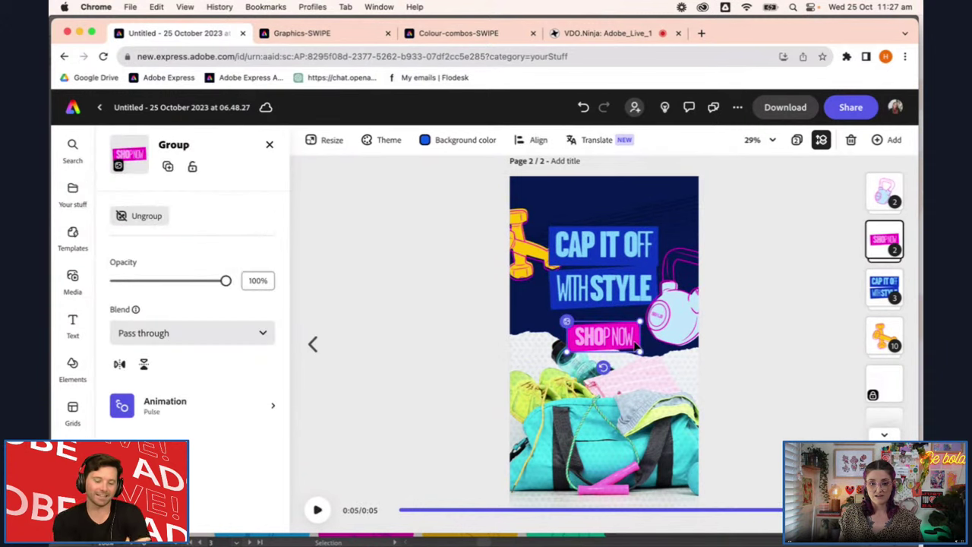
Select the SHOP NOW text inside its group and try a yellow outline
double_click(623, 339)
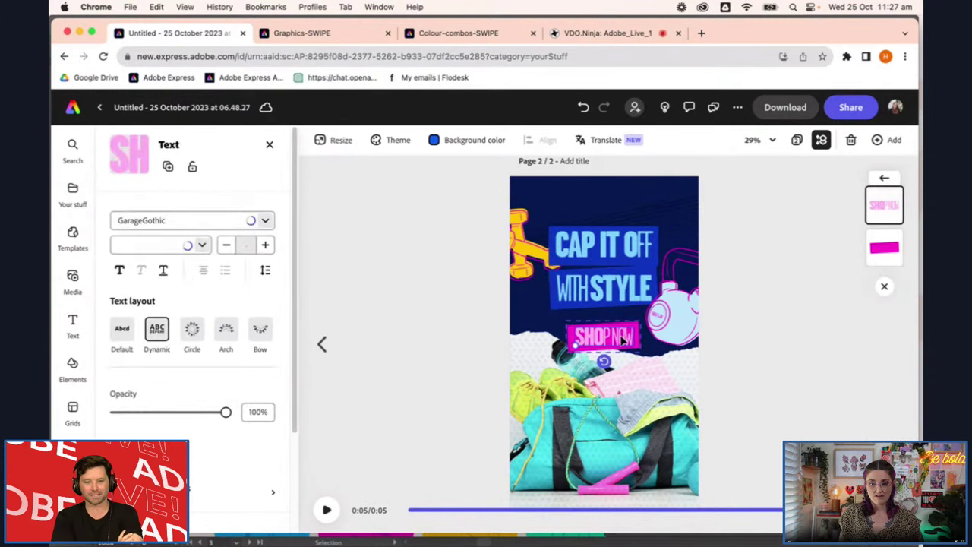
double_click(623, 336)
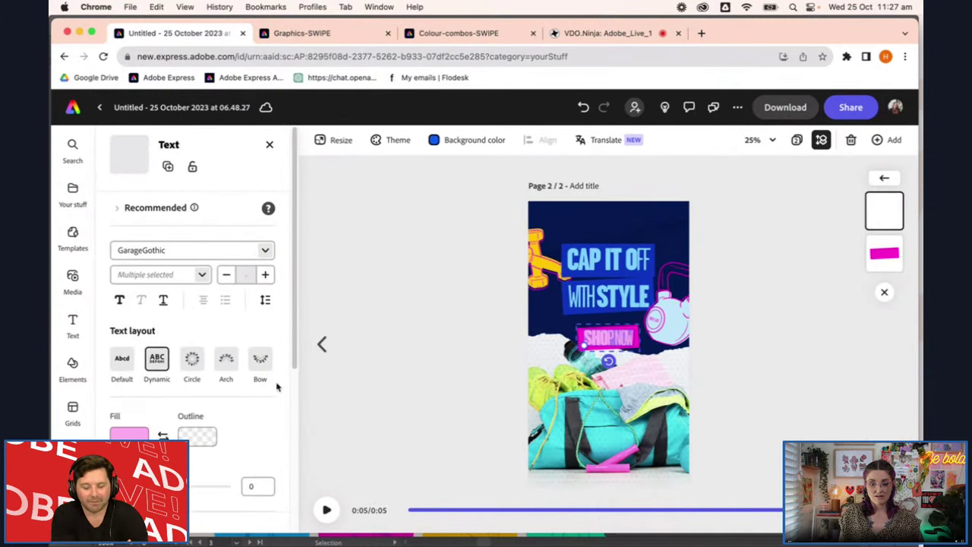
scroll(204, 393, "down", 2)
left_click(196, 372)
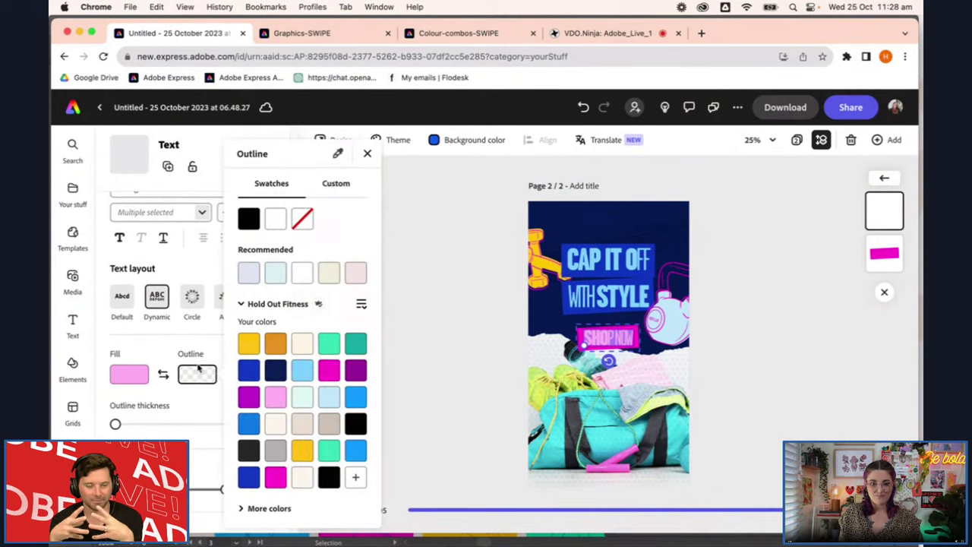
left_click(303, 451)
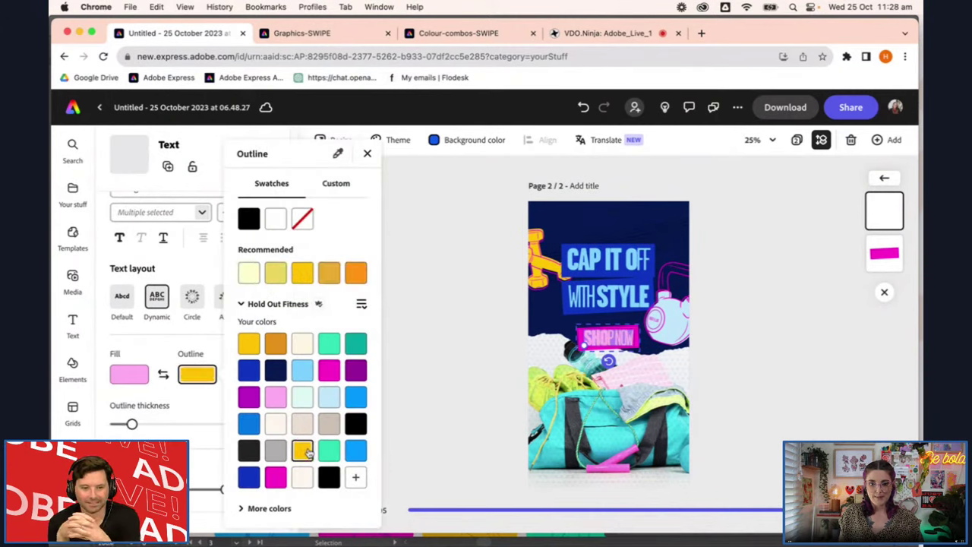
left_click(448, 404)
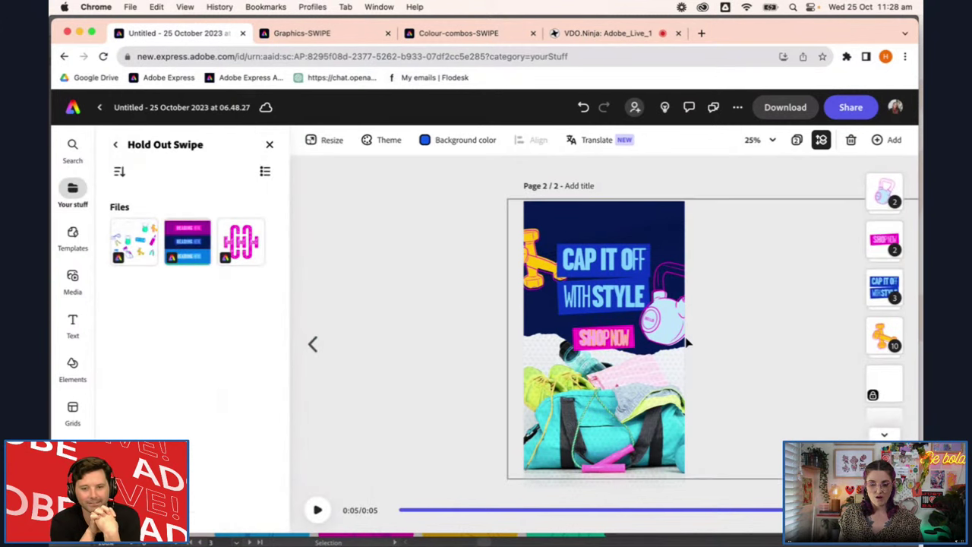
scroll(687, 344, "up", 5)
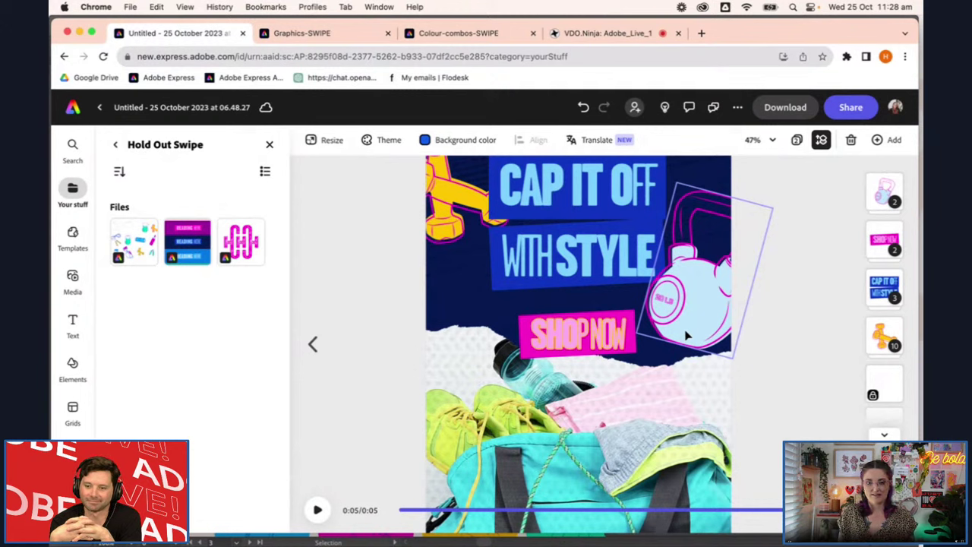
Set the SHOP NOW outline to white and reduce its thickness to 0
left_click(611, 338)
left_click(606, 339)
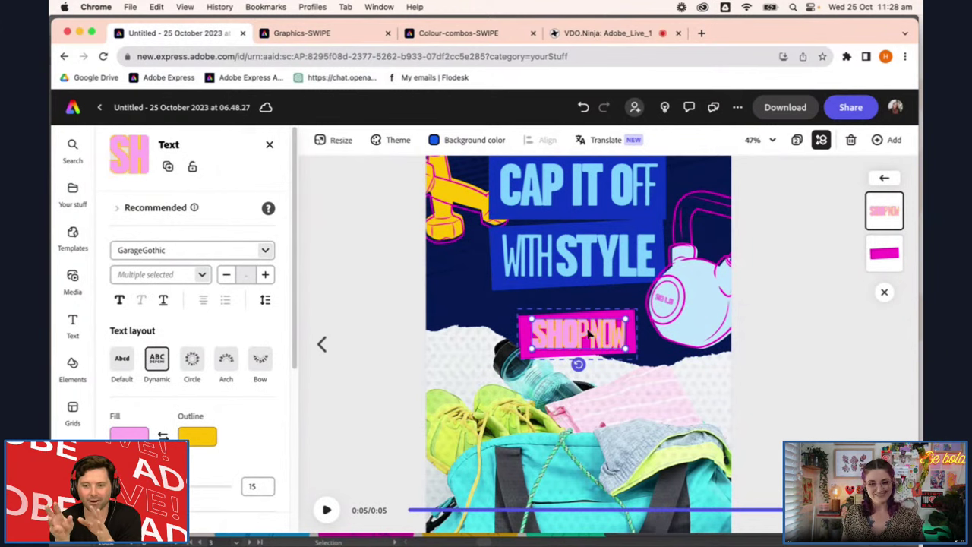
left_click(194, 438)
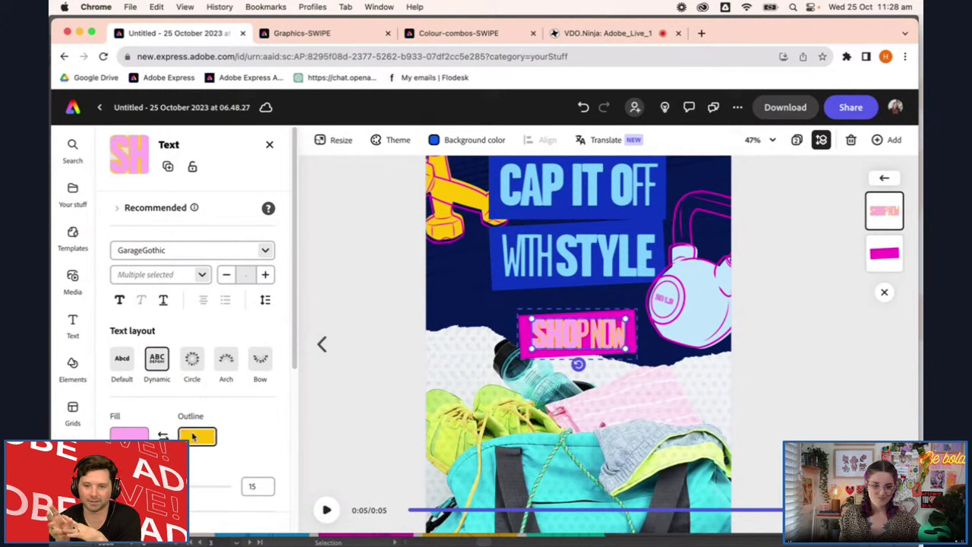
left_click(277, 218)
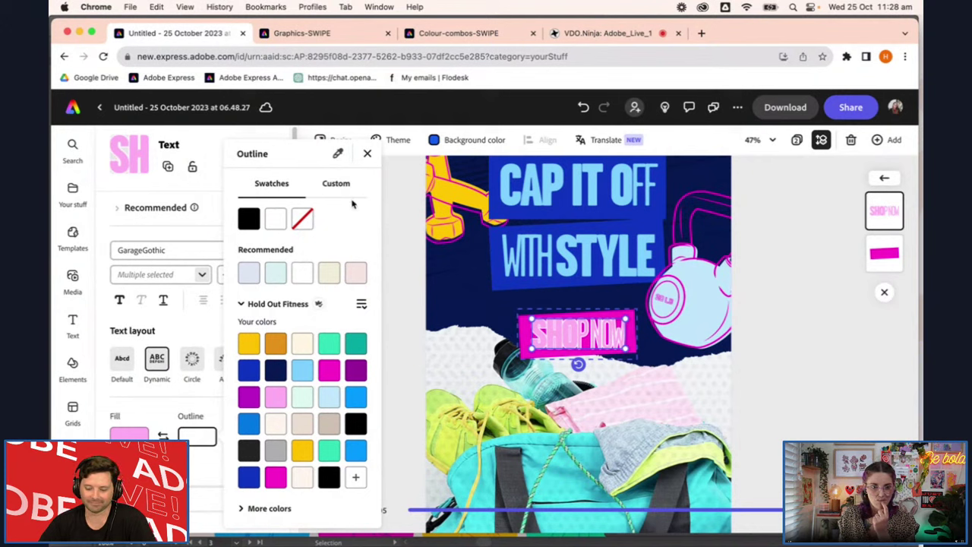
left_click(144, 411)
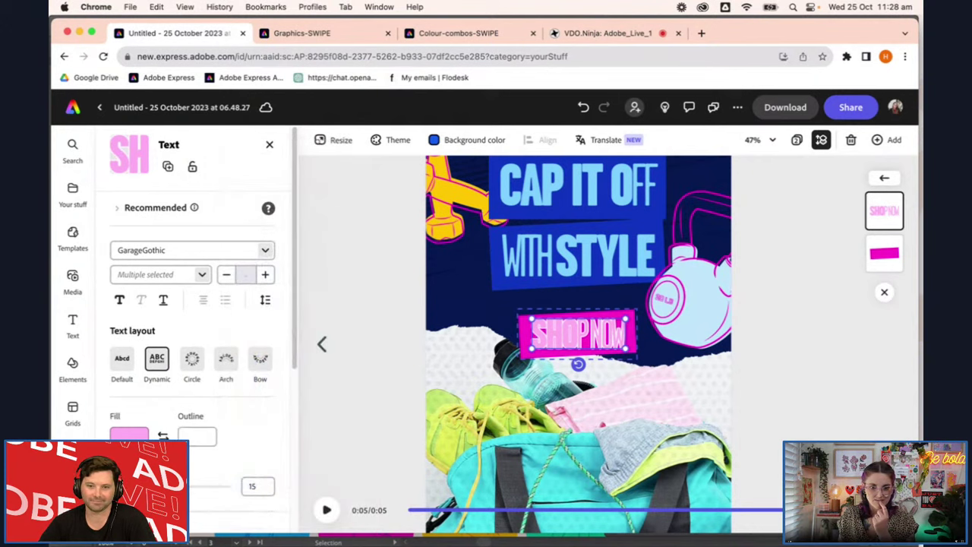
left_click_drag(130, 486, 110, 486)
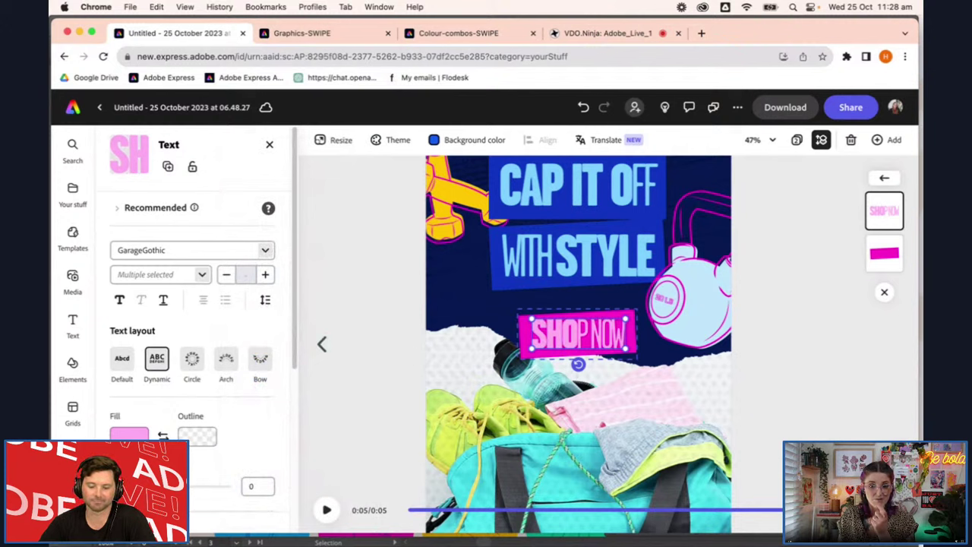
Fill the SHOP NOW text with yellow and deselect it
left_click(199, 436)
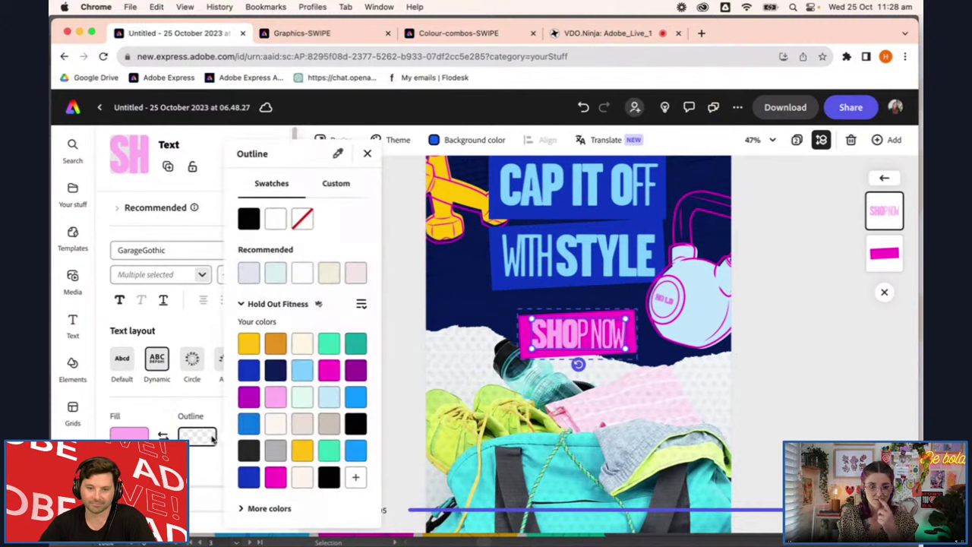
left_click(129, 434)
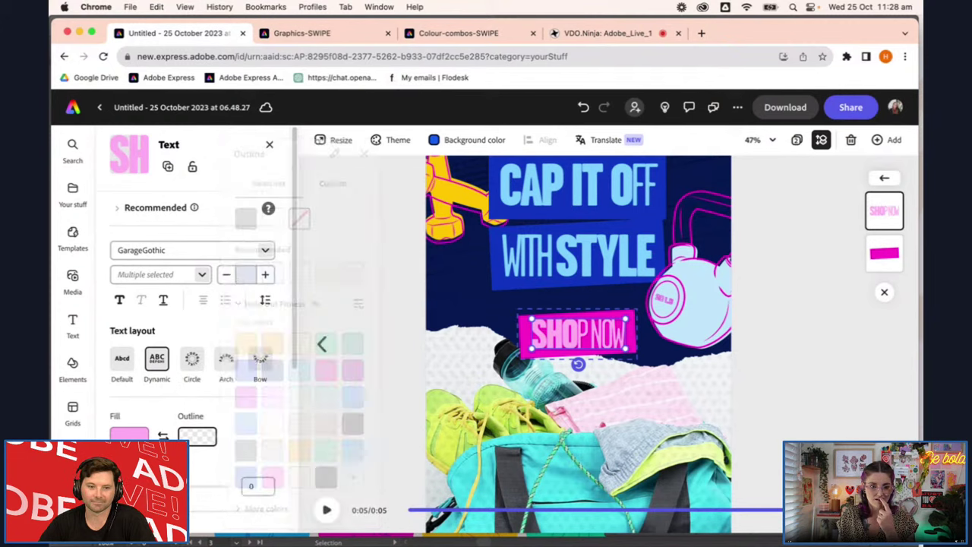
left_click(183, 346)
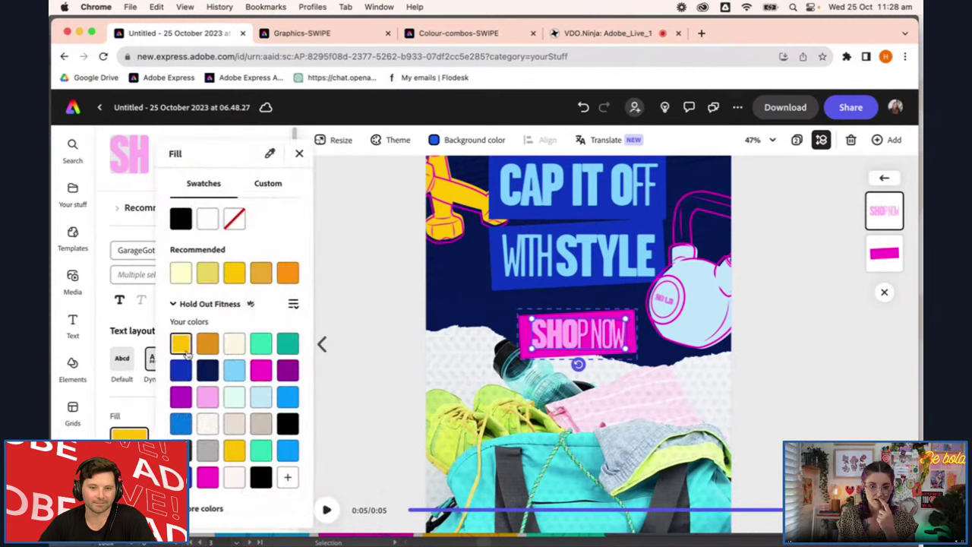
left_click(757, 413)
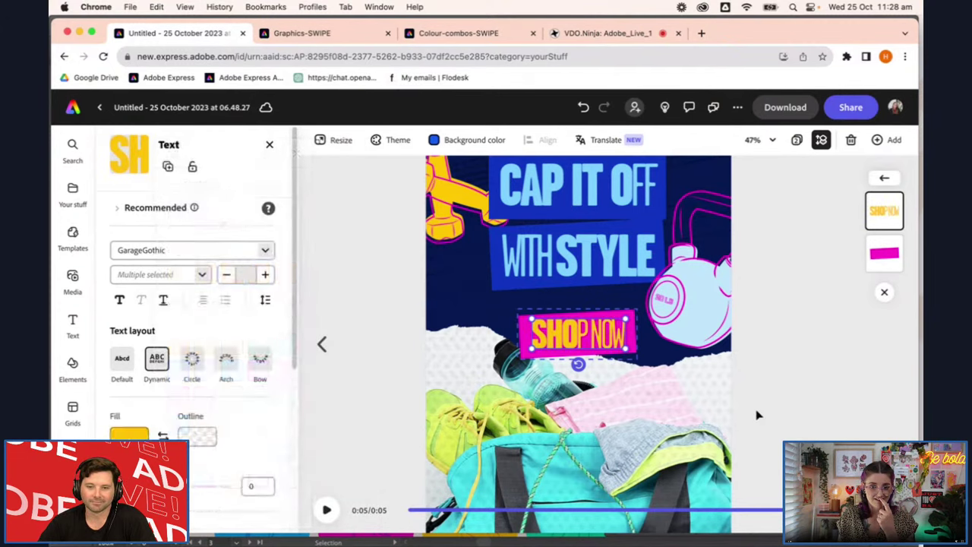
left_click(758, 412)
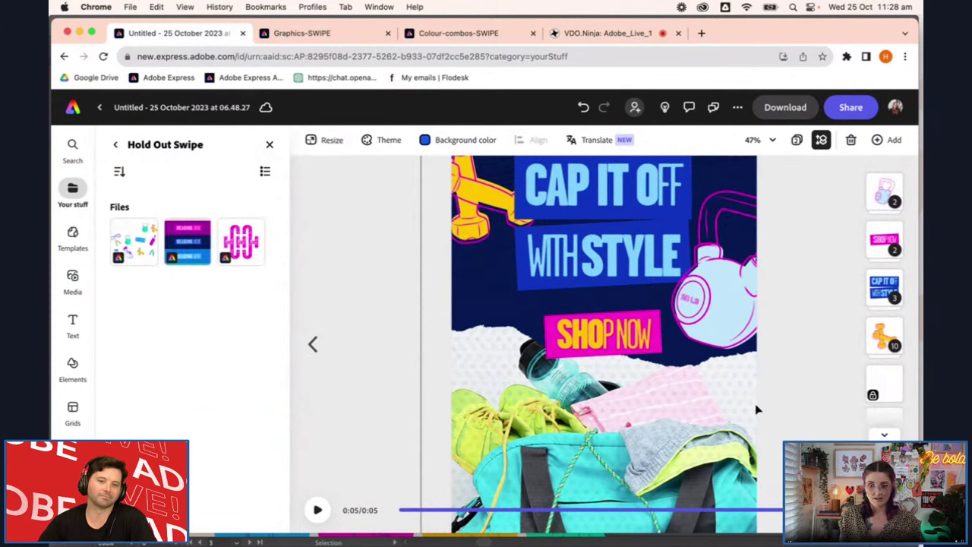
scroll(757, 410, "down", 2)
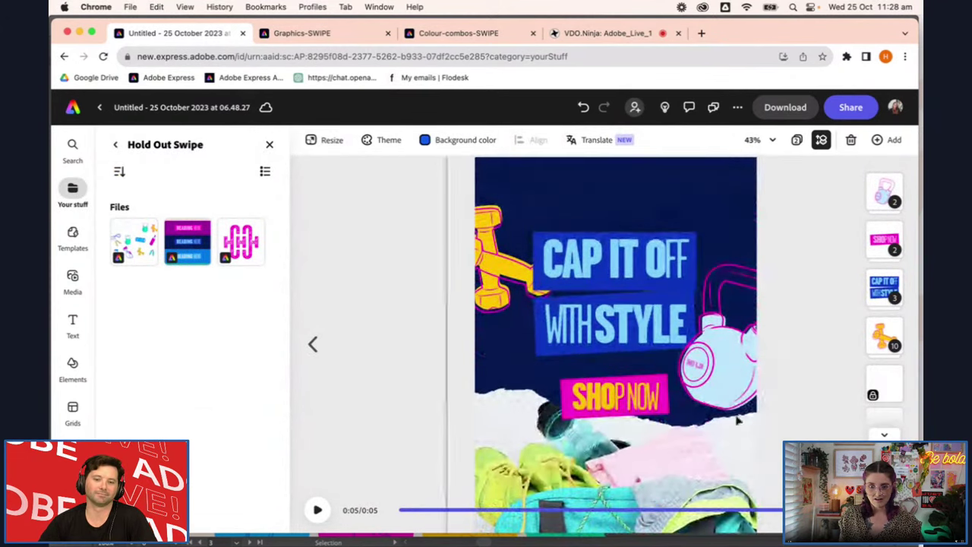
left_click(734, 377)
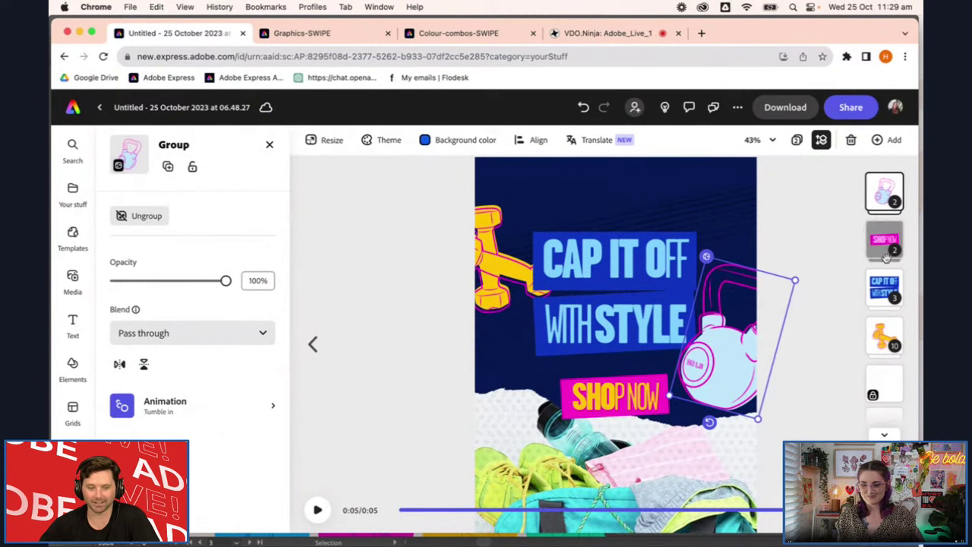
left_click(789, 384)
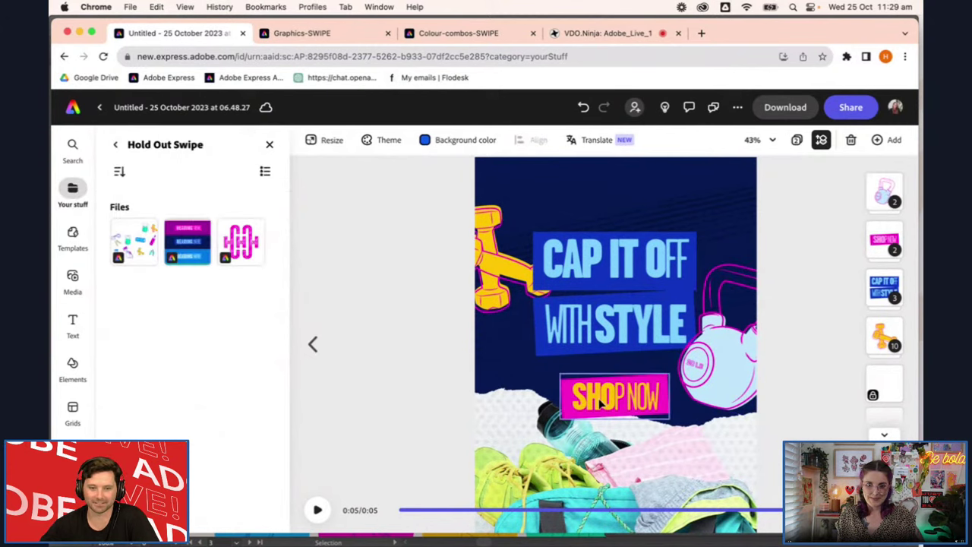
Fill the SHOP NOW text with cream #FFF6EC, deselect it, and zoom out to the whole page
left_click(602, 401)
left_click(600, 405)
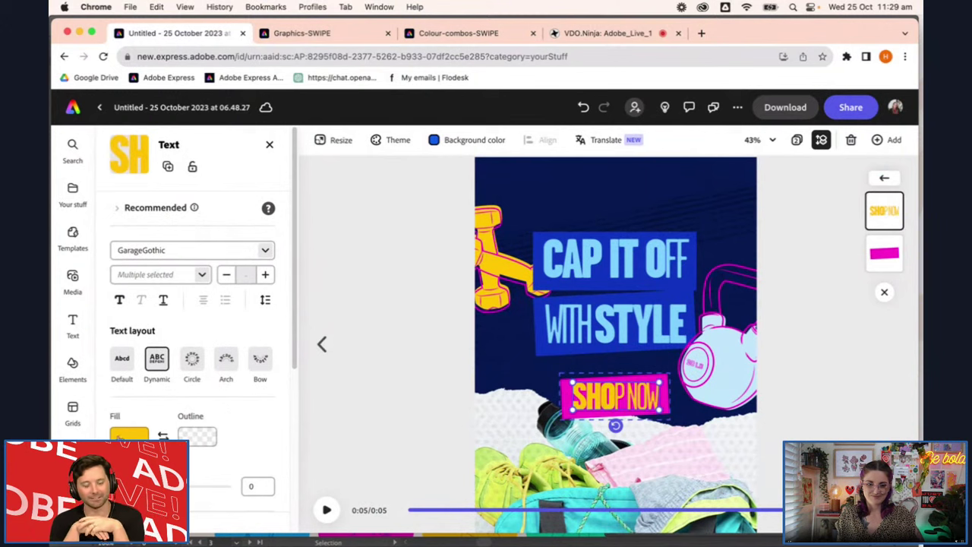
left_click(123, 436)
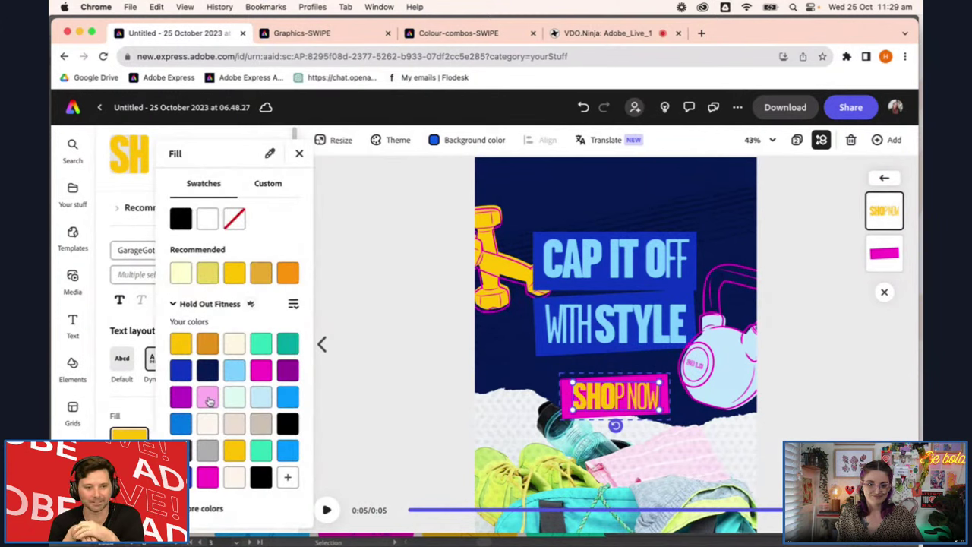
left_click(208, 426)
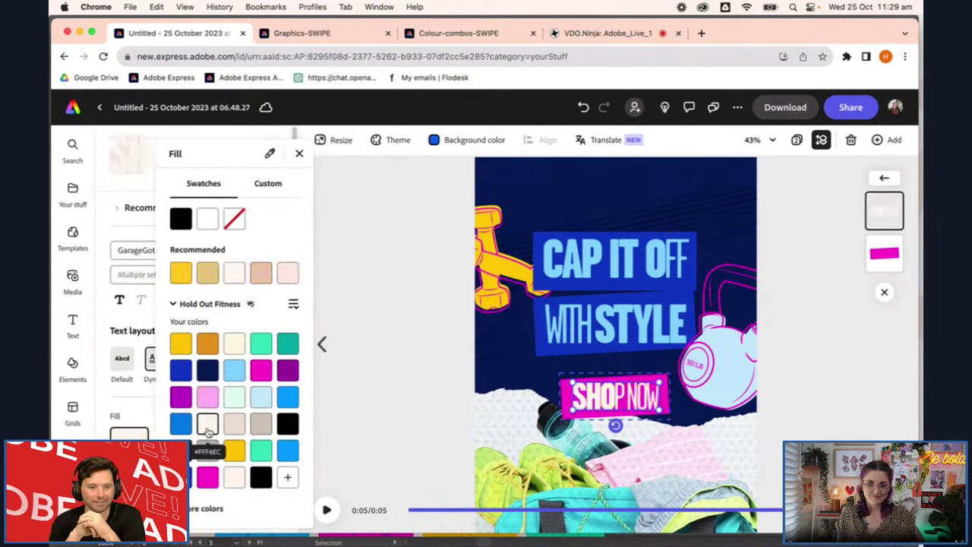
left_click(812, 367)
left_click(786, 374)
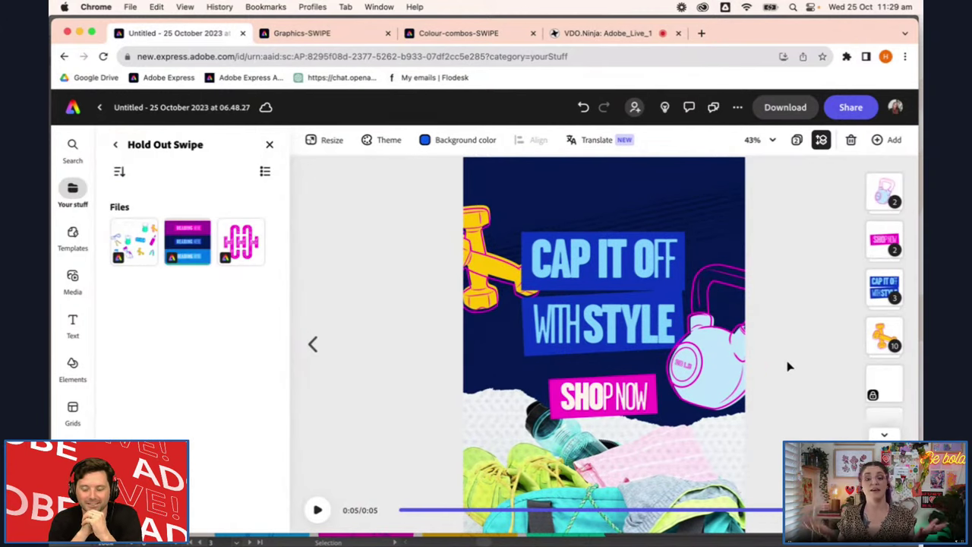
scroll(788, 361, "down", 5)
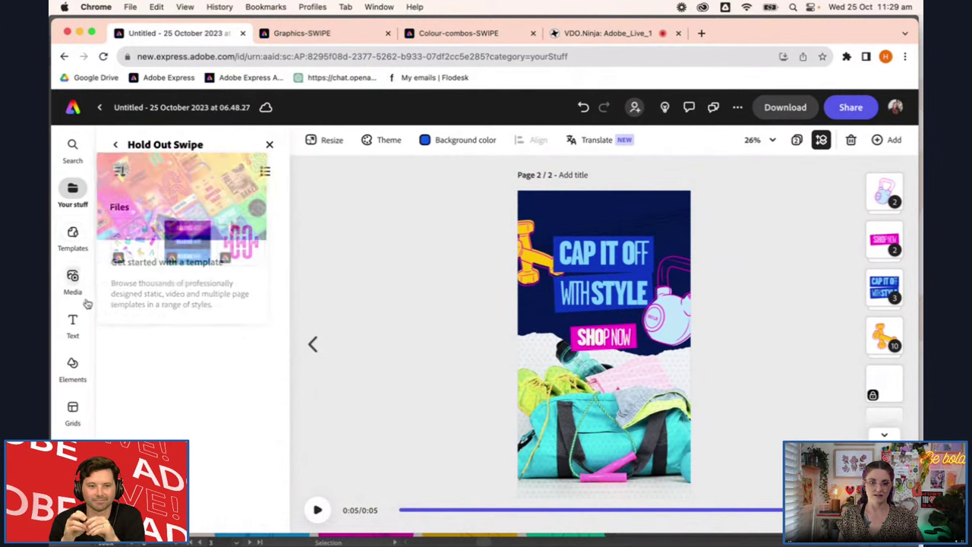
Open the Hold Out Branding brand kit's logos under Brands & Libraries
left_click(115, 145)
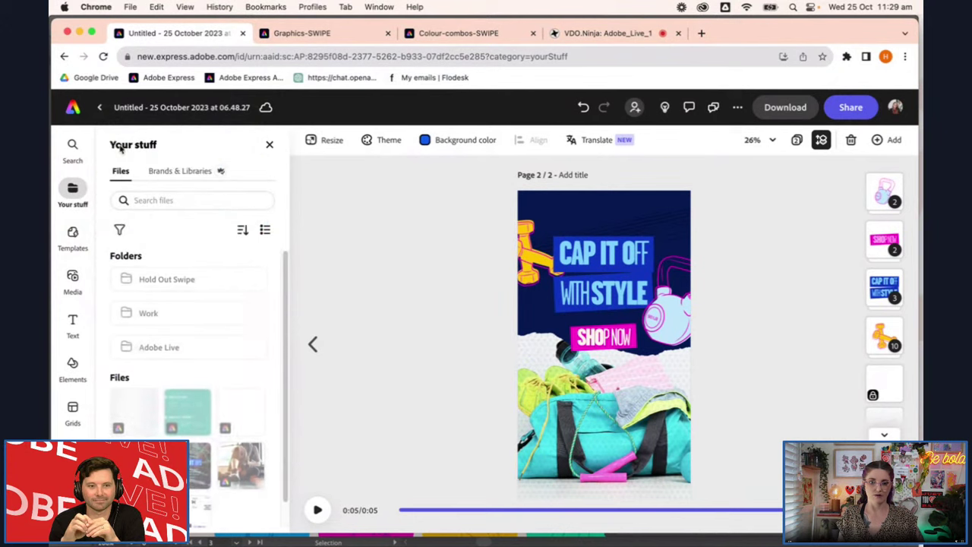
left_click(209, 287)
left_click(114, 144)
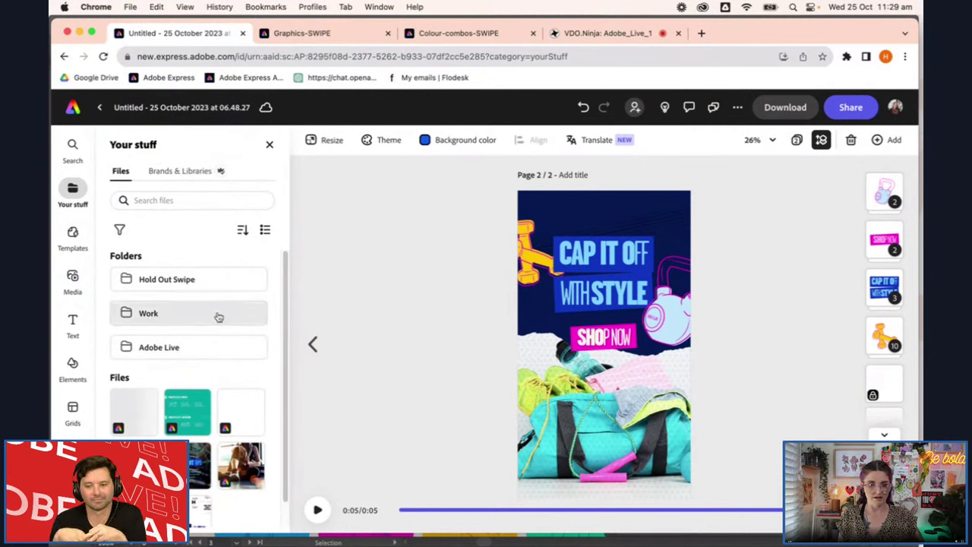
left_click(172, 175)
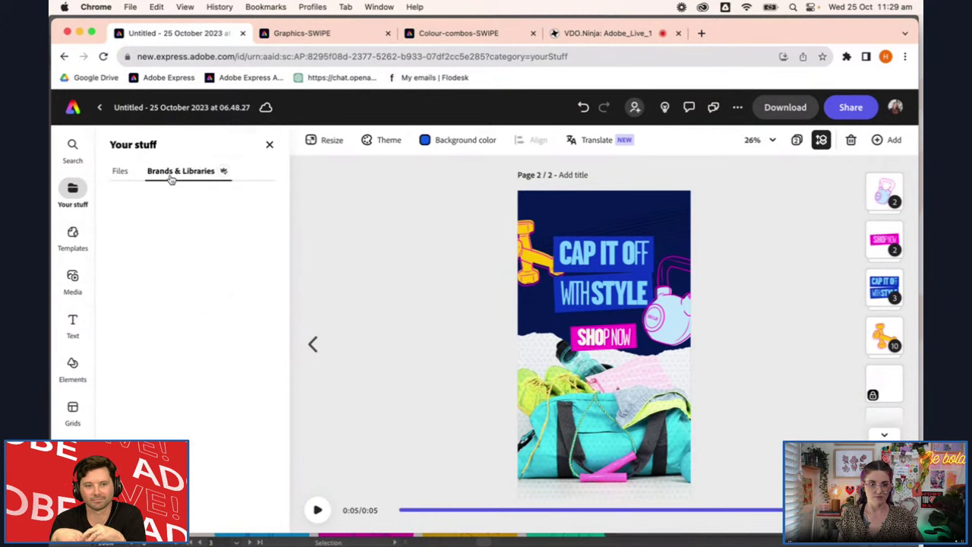
left_click(173, 278)
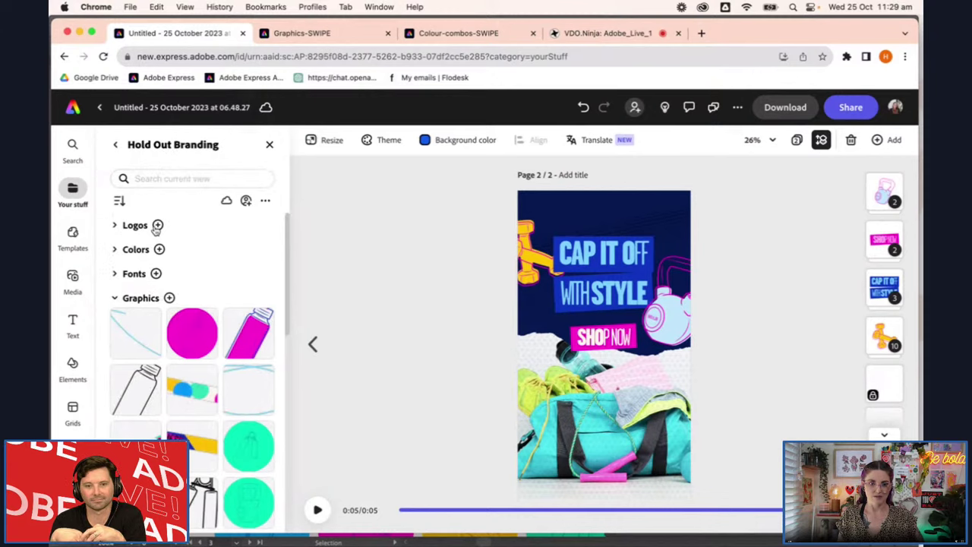
left_click(158, 226)
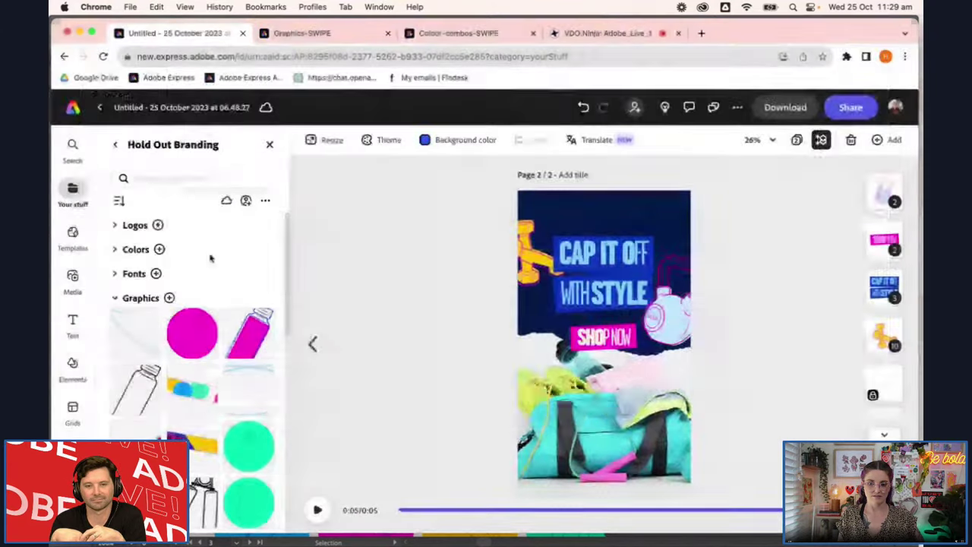
left_click(116, 227)
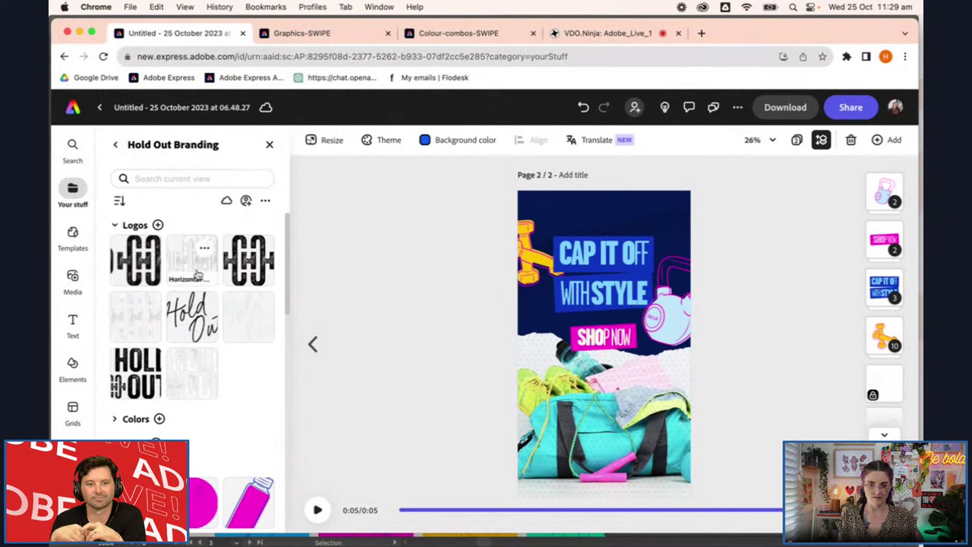
Place the horizontal Hold Out logo at the page top, shrink it, and set opacity to 68%
left_click_drag(186, 269, 625, 228)
left_click_drag(675, 256, 614, 215)
left_click_drag(226, 324, 191, 326)
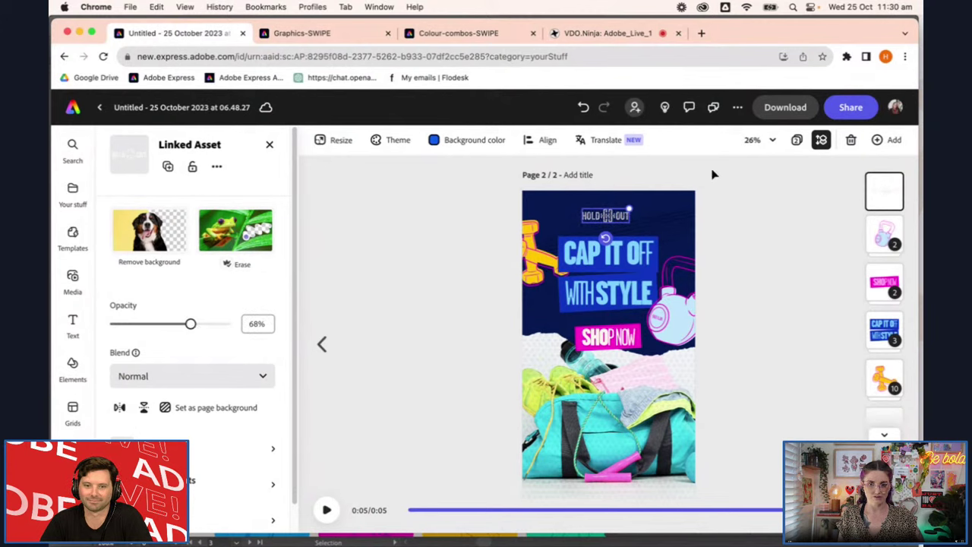
Give the Hold Out logo a teal-shadow, green-highlight duotone and play the page animation
left_click(718, 243)
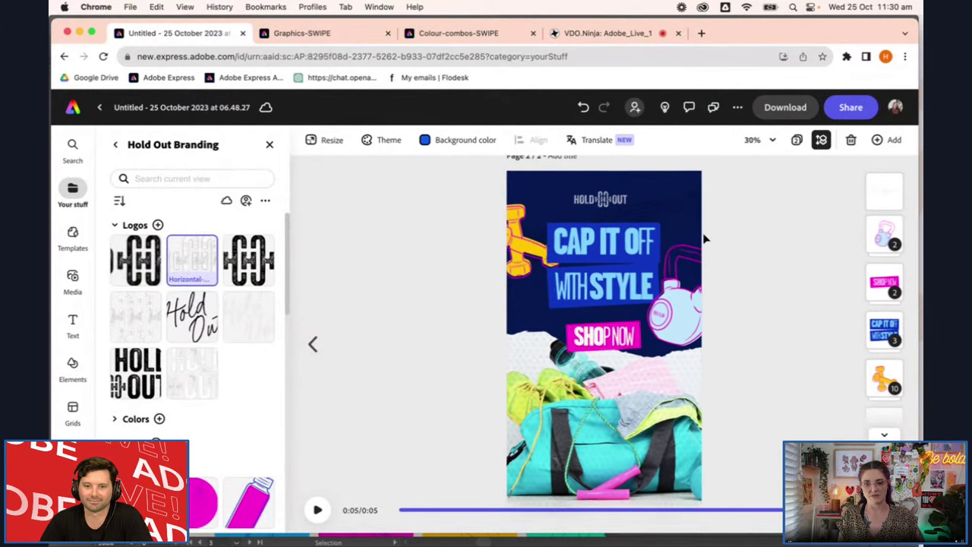
left_click(604, 193)
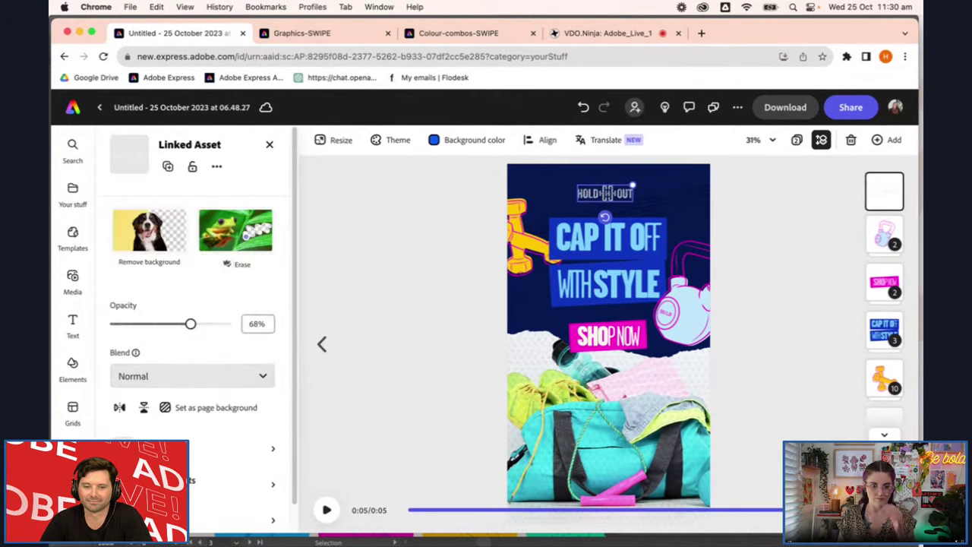
left_click(220, 448)
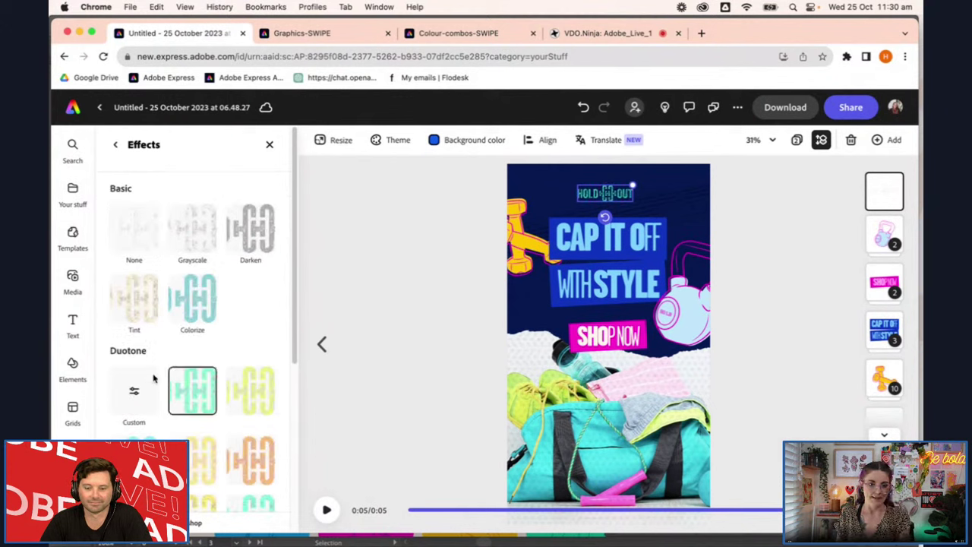
left_click(135, 394)
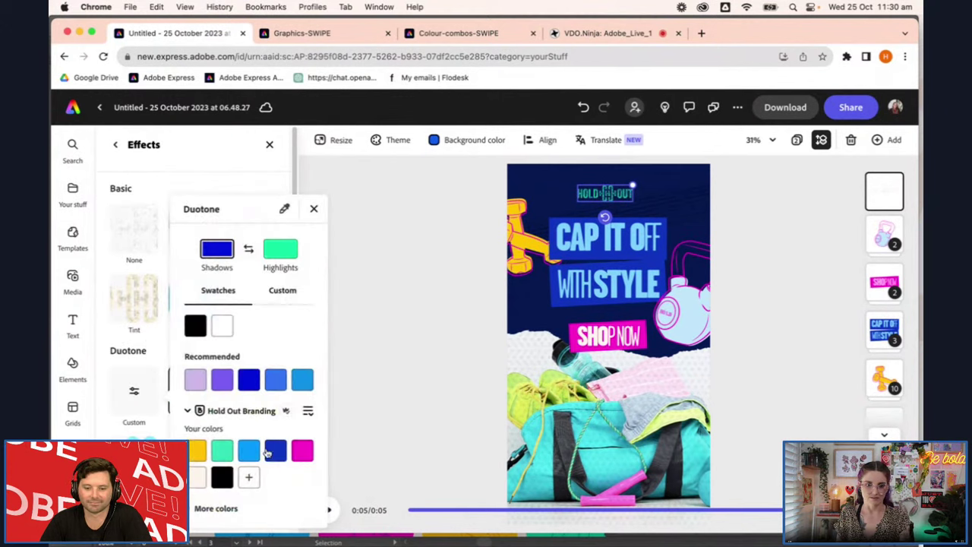
left_click(222, 451)
left_click(280, 259)
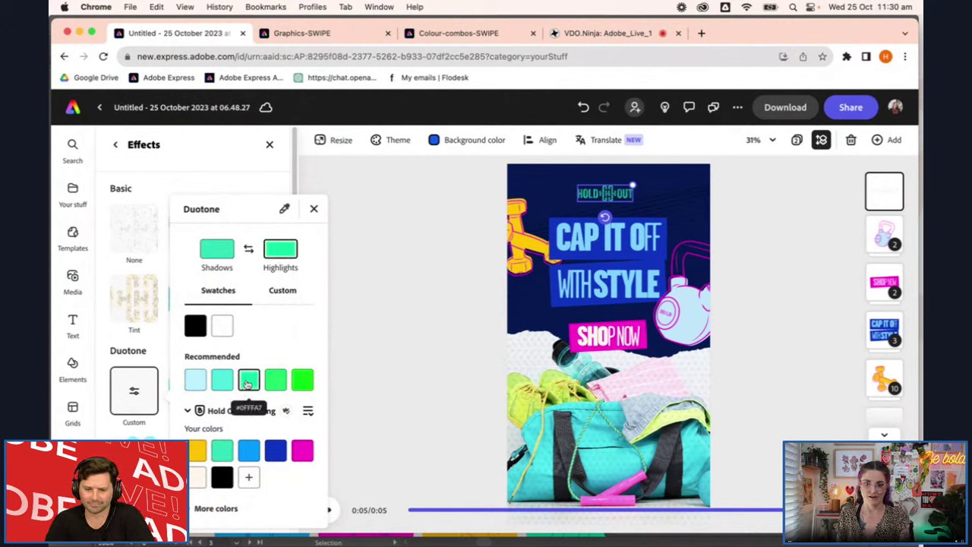
left_click(376, 293)
left_click(758, 278)
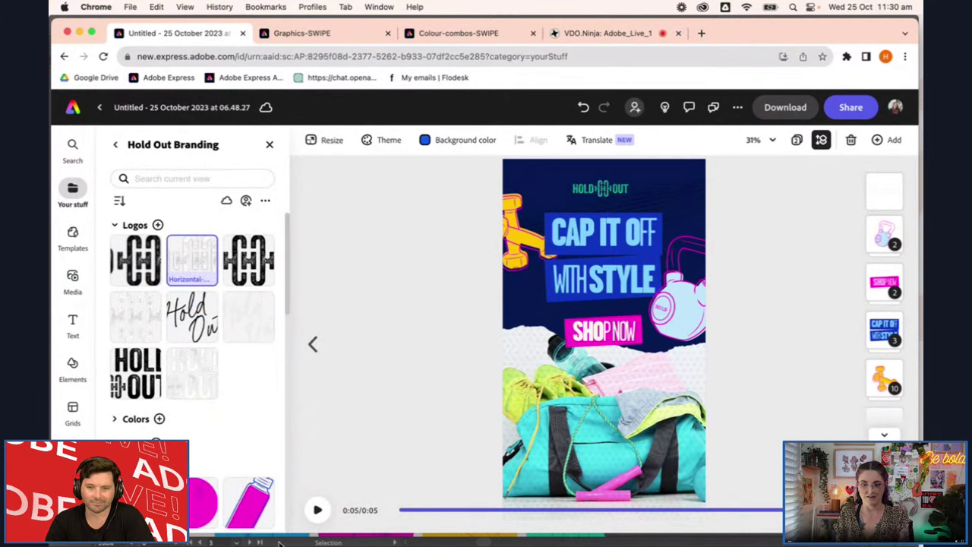
left_click(318, 510)
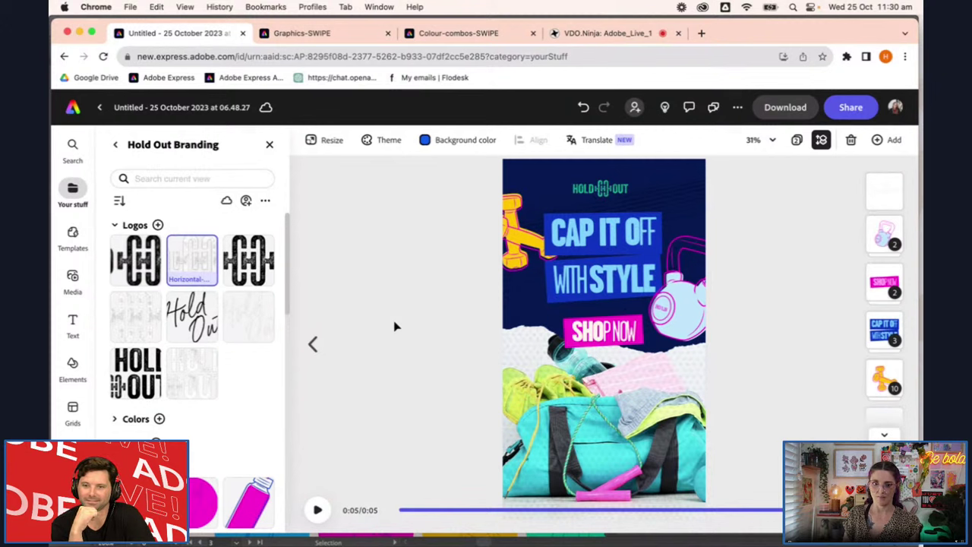
mouse_move(372, 539)
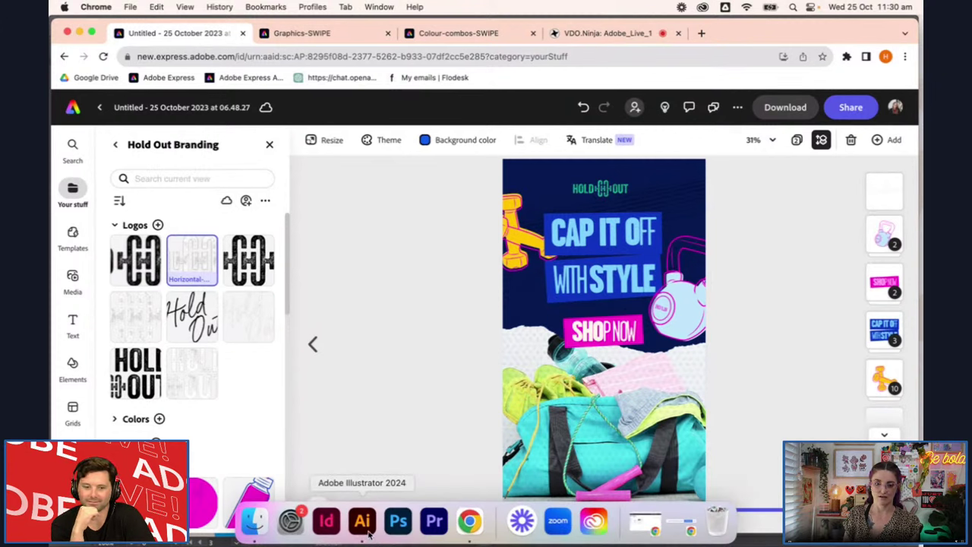
left_click(370, 534)
left_click(686, 329)
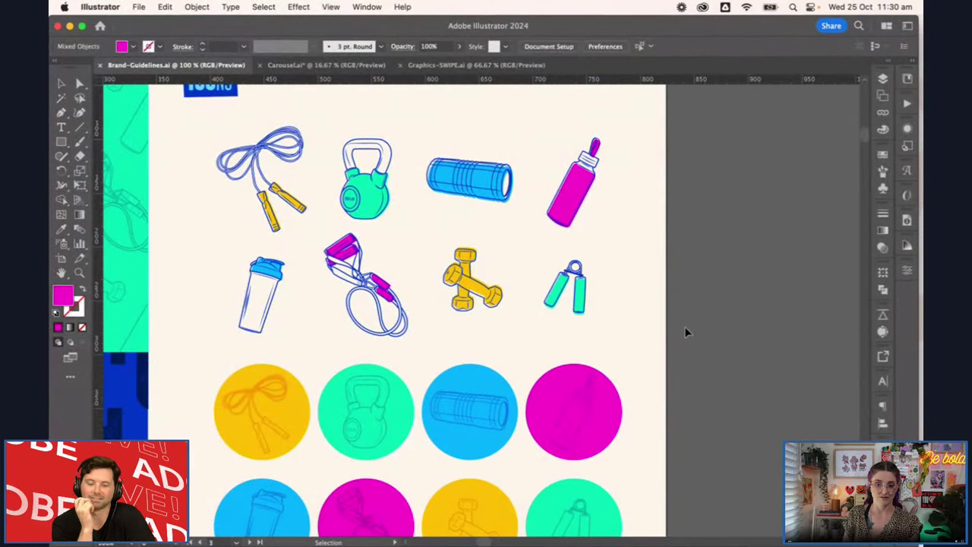
scroll(692, 329, "down", 2)
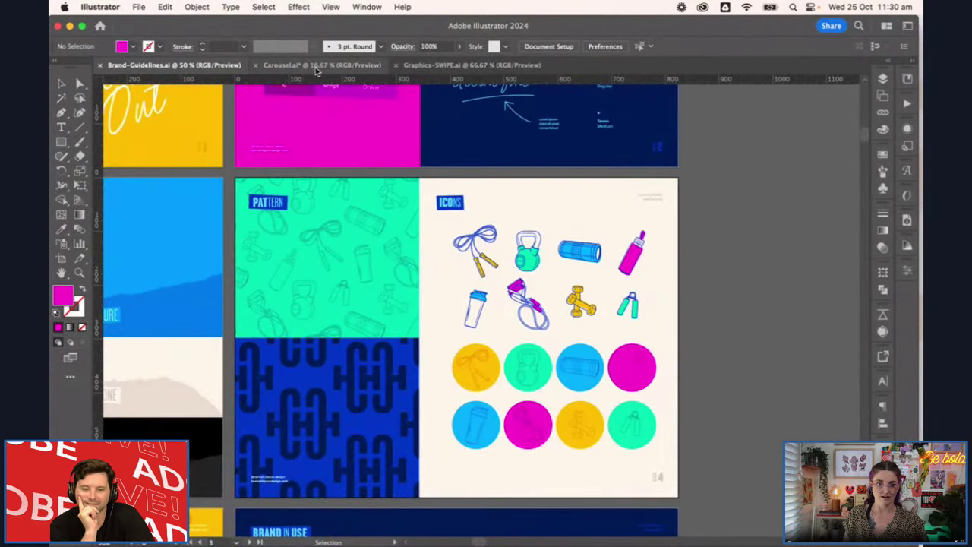
left_click(317, 66)
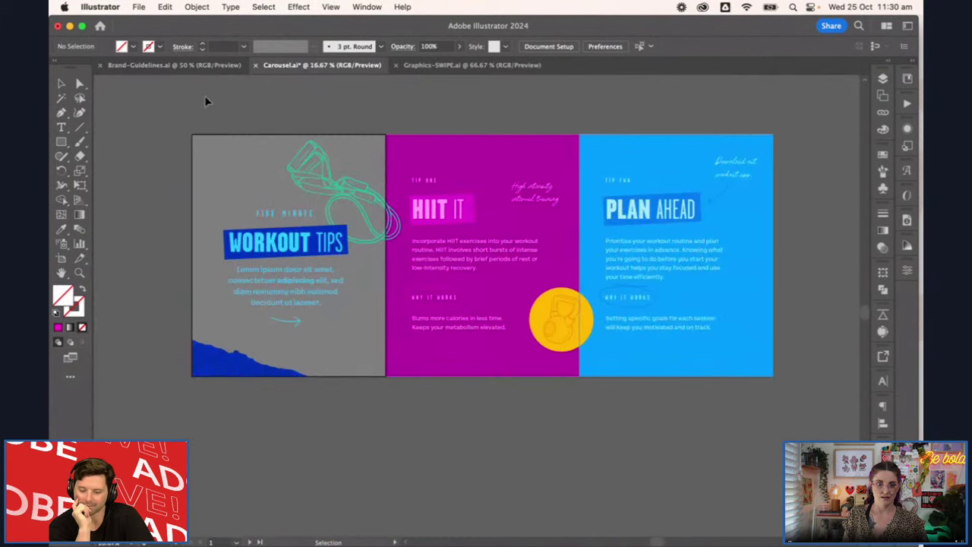
scroll(354, 403, "up", 1)
left_click_drag(458, 399, 424, 462)
scroll(428, 463, "down", 1)
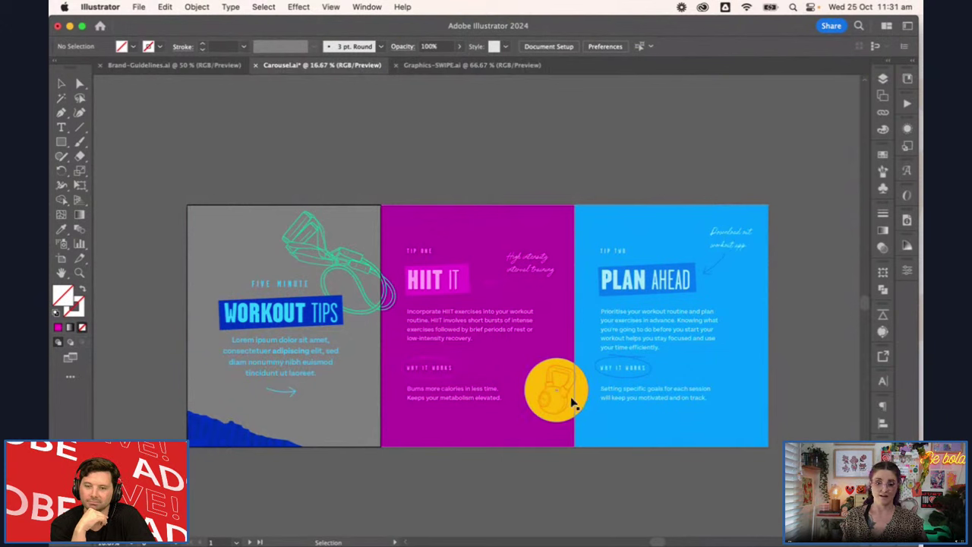
left_click(250, 230)
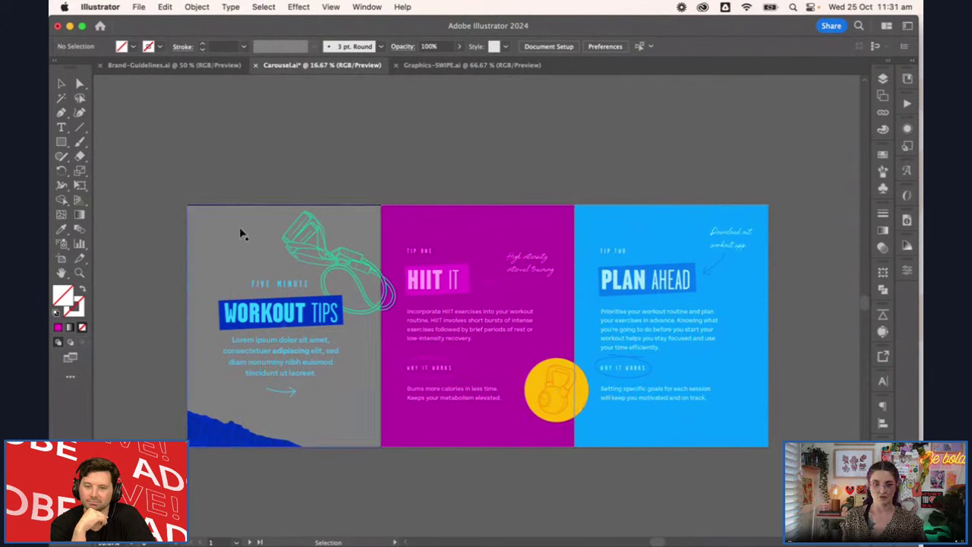
left_click(529, 159)
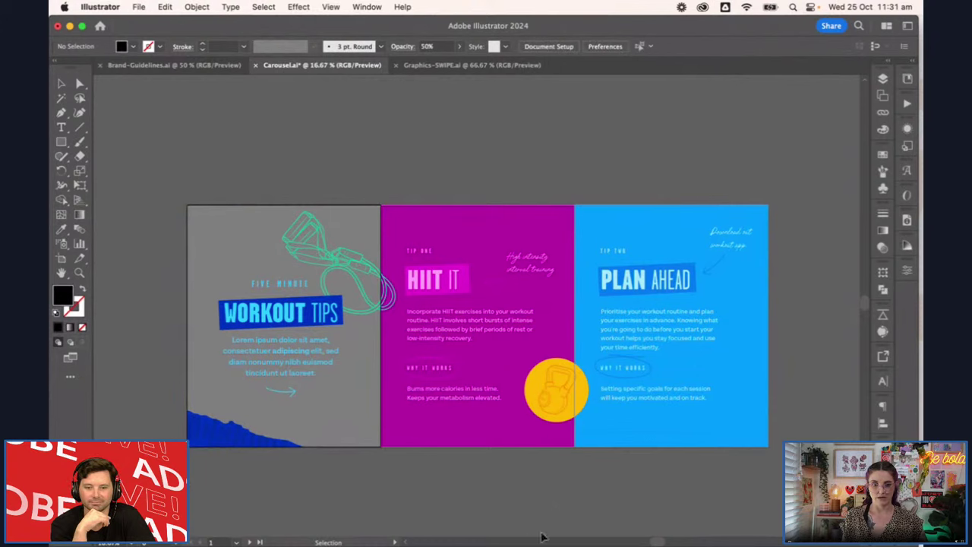
mouse_move(529, 541)
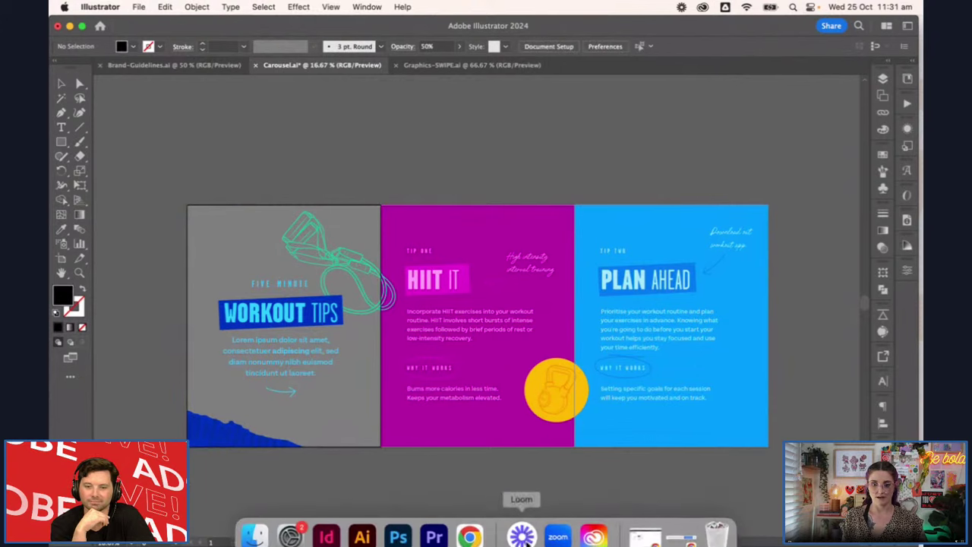
left_click(470, 521)
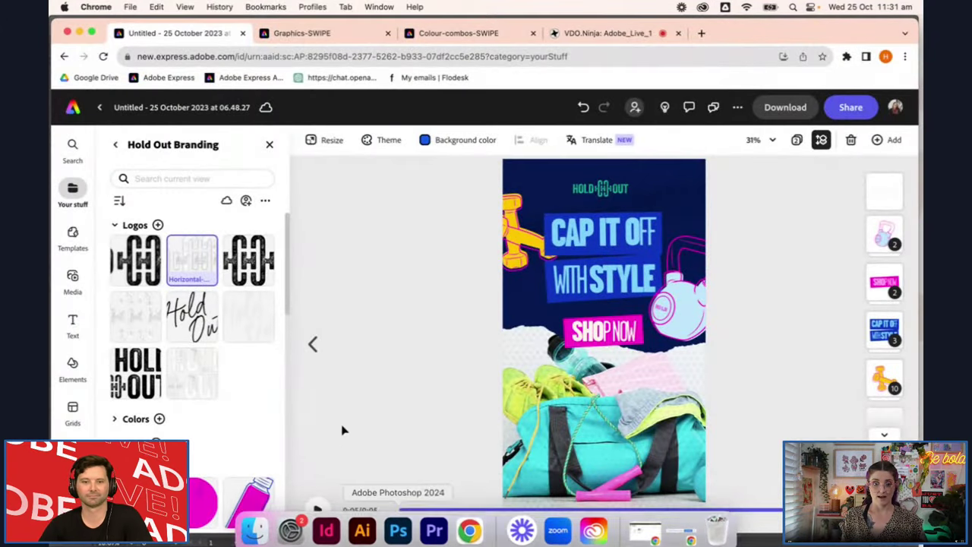
Open the photo library and dismiss the previous searches list
left_click(72, 279)
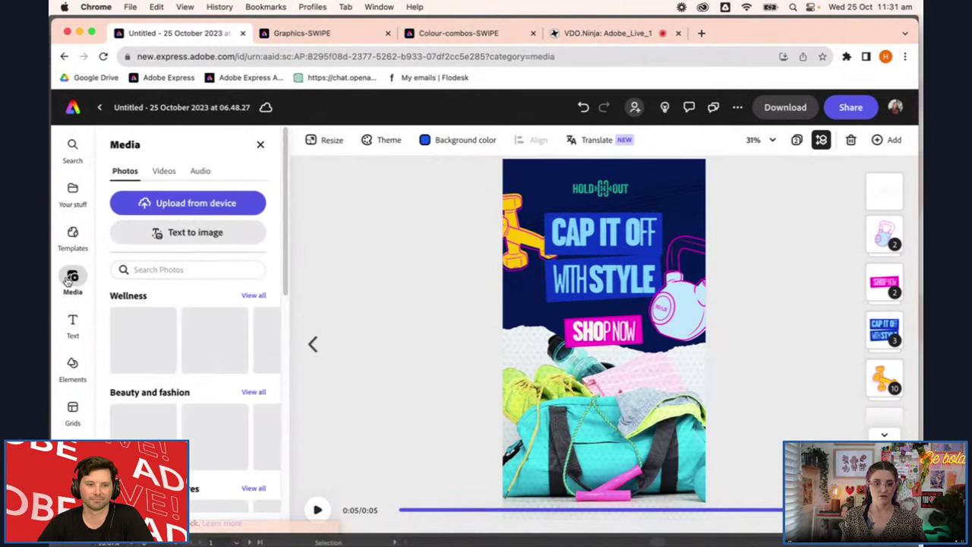
left_click(225, 269)
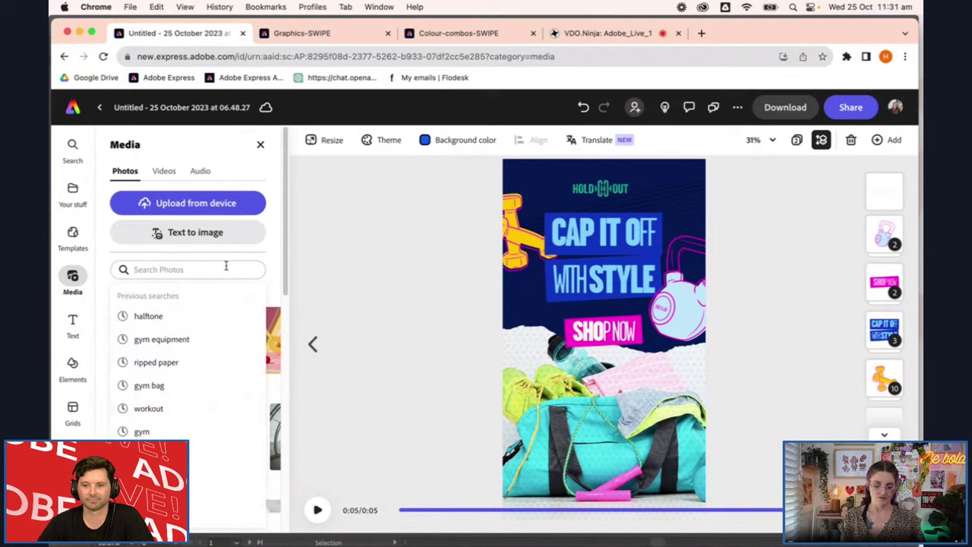
left_click(418, 276)
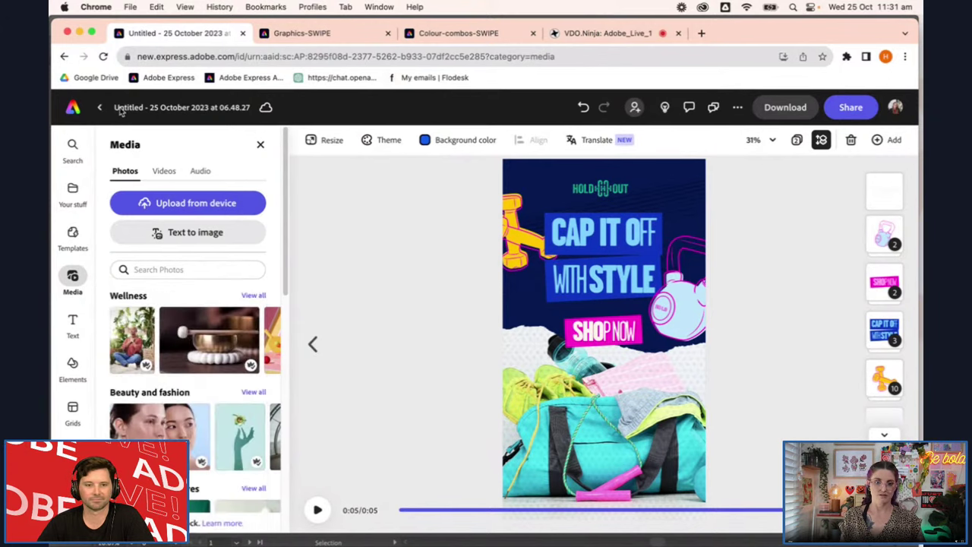
Return to Home and create a blank 1080 × 1080 Instagram square post from scratch
left_click(75, 108)
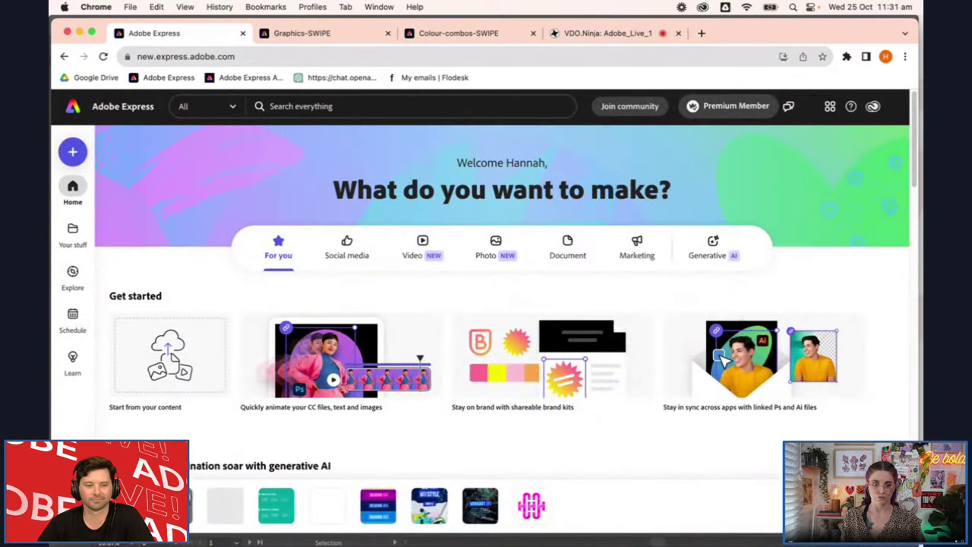
scroll(292, 389, "down", 10)
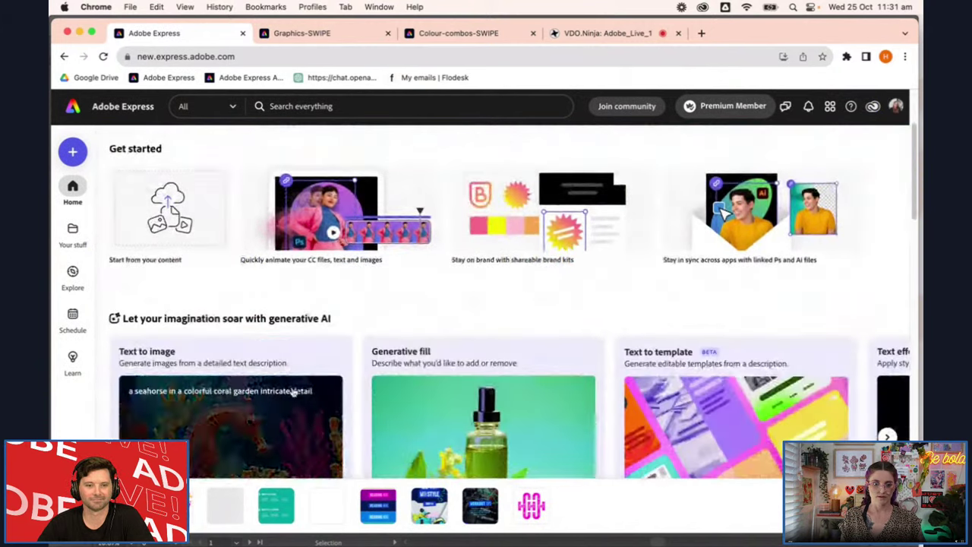
scroll(292, 389, "down", 10)
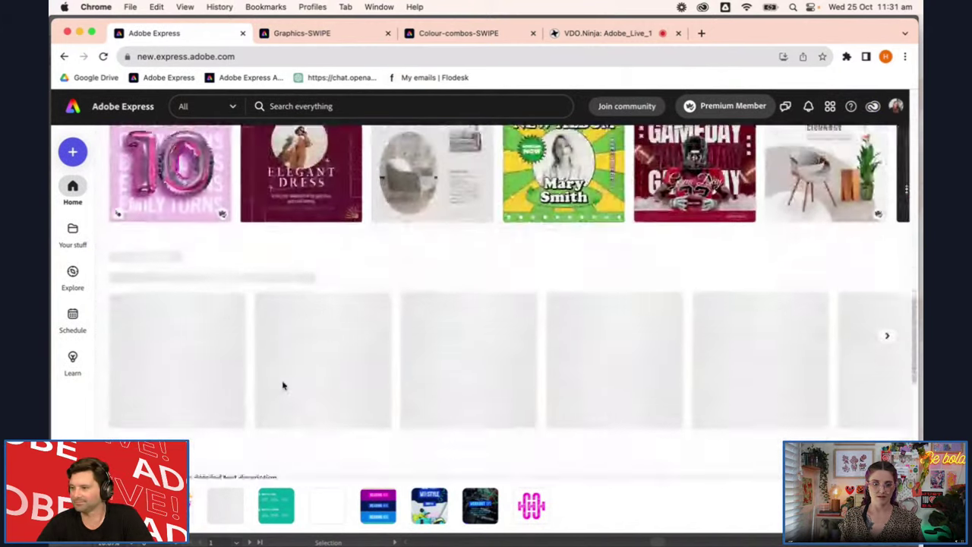
scroll(408, 388, "up", 5)
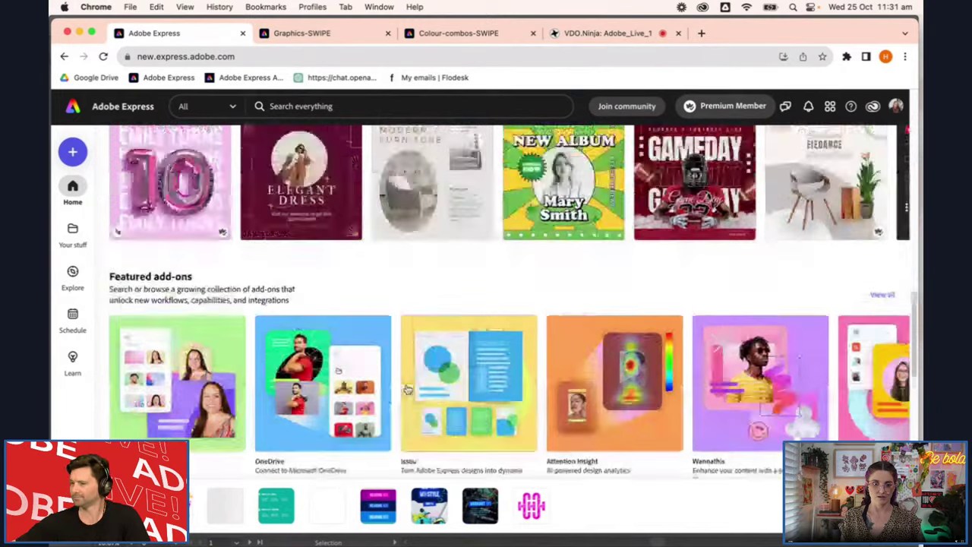
left_click(170, 170)
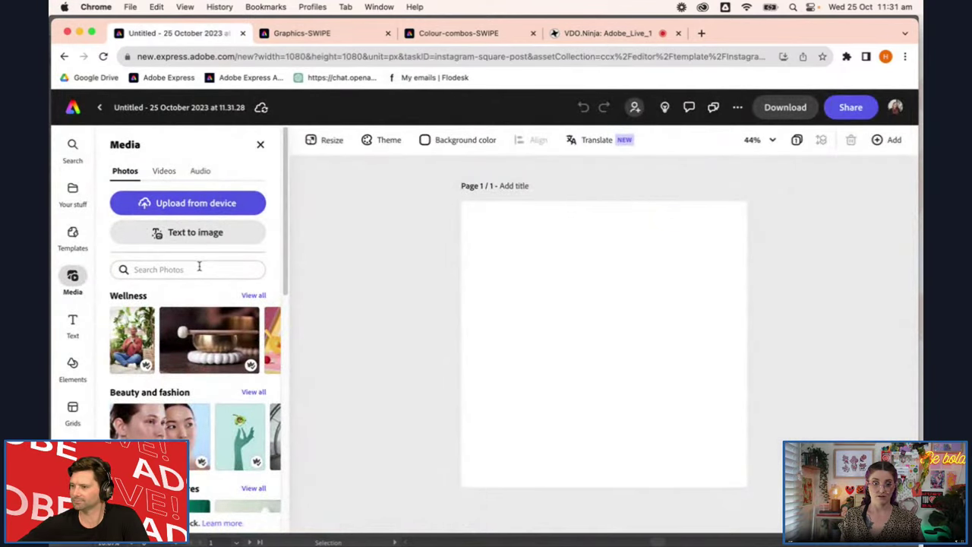
Search Media for GYM GEAR, try the pink gym-gear photo enlarged, then delete it
left_click(199, 269)
type("G")
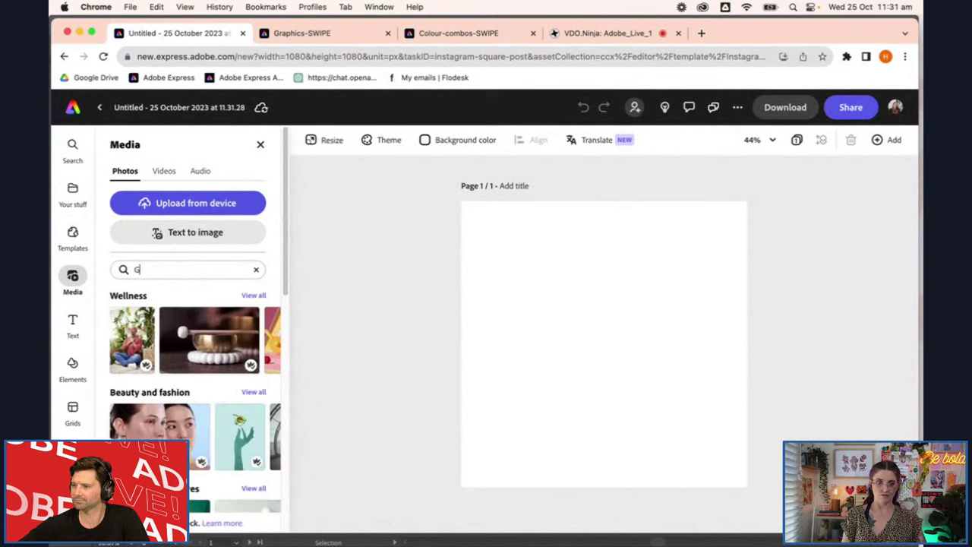
type("YM GEAR")
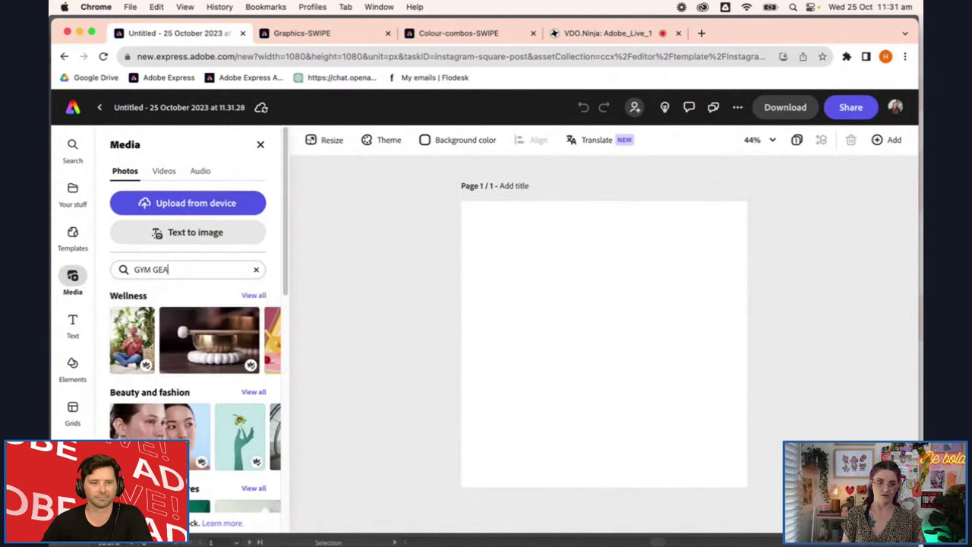
key("Return")
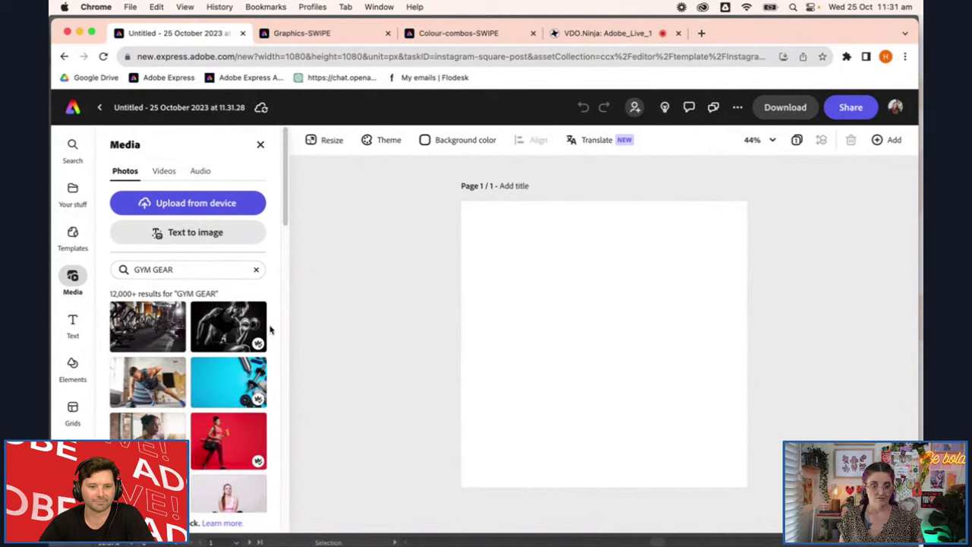
scroll(188, 395, "down", 3)
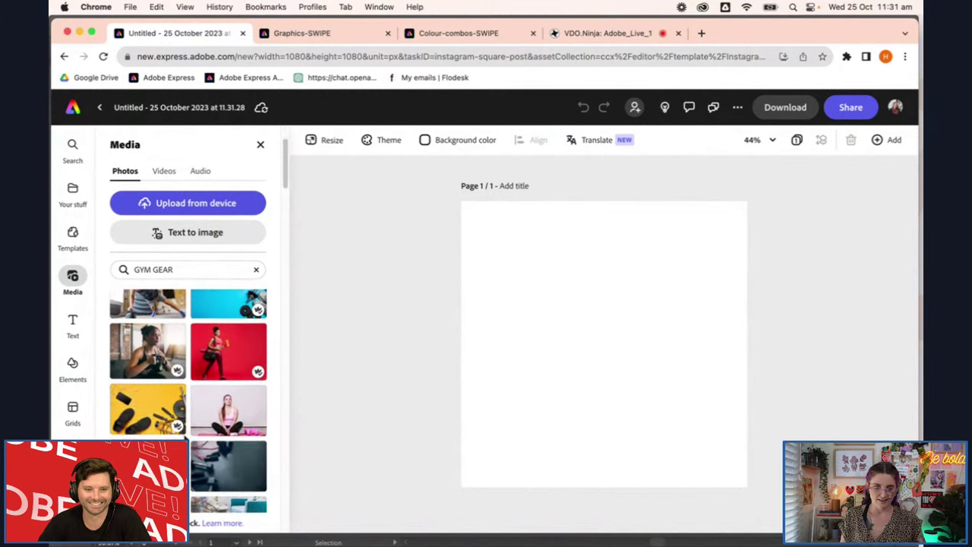
left_click(148, 426)
left_click(596, 287)
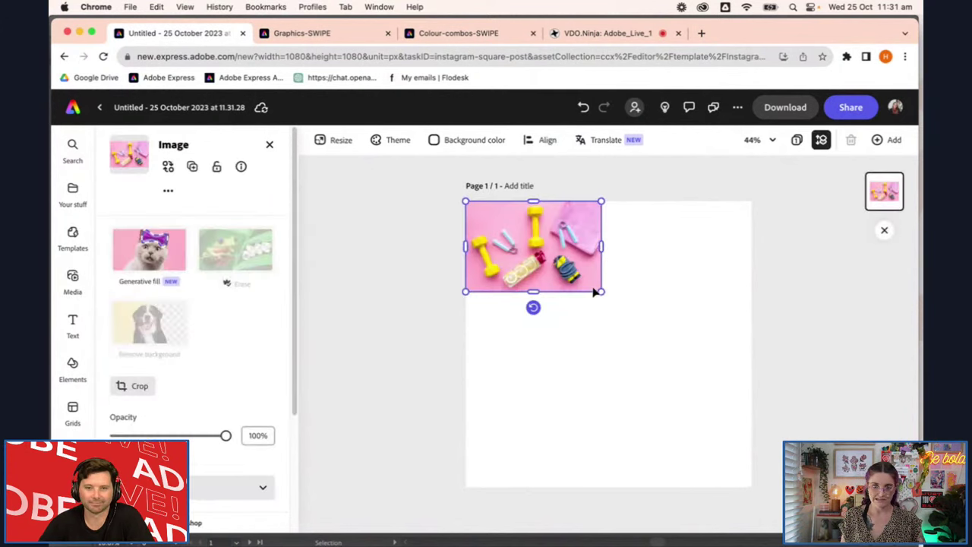
left_click_drag(598, 288, 753, 391)
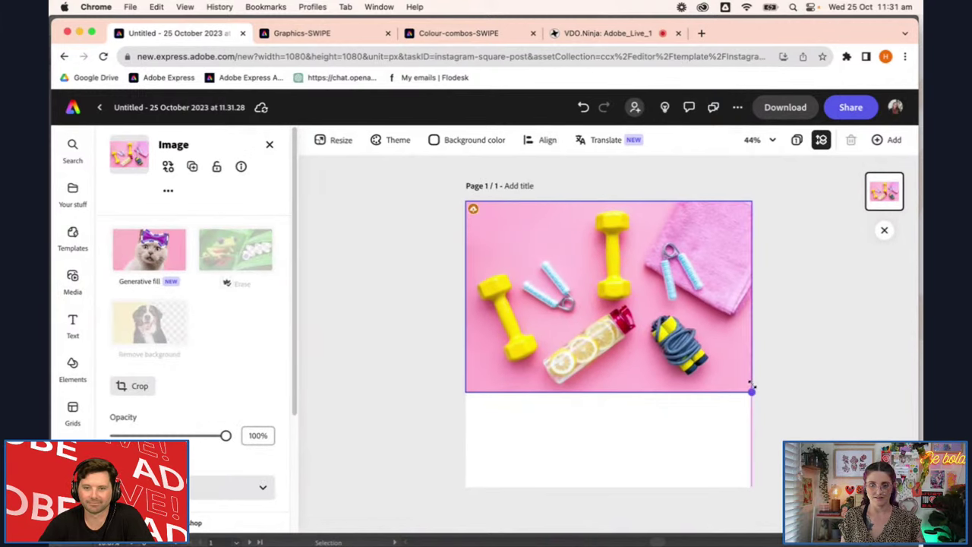
left_click(803, 392)
left_click(716, 352)
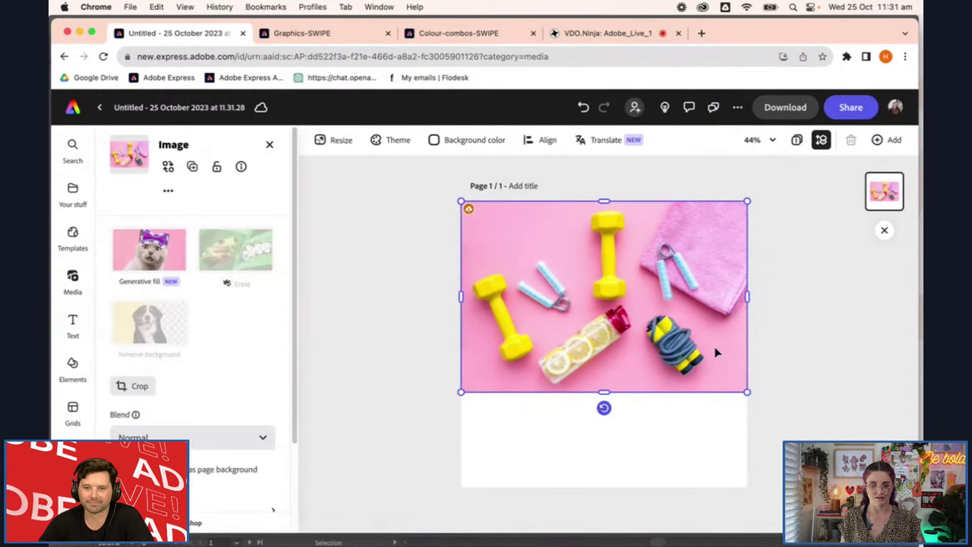
key("Delete")
Add a dumbbell photo from the results and enlarge it to fill the page
scroll(240, 439, "down", 6)
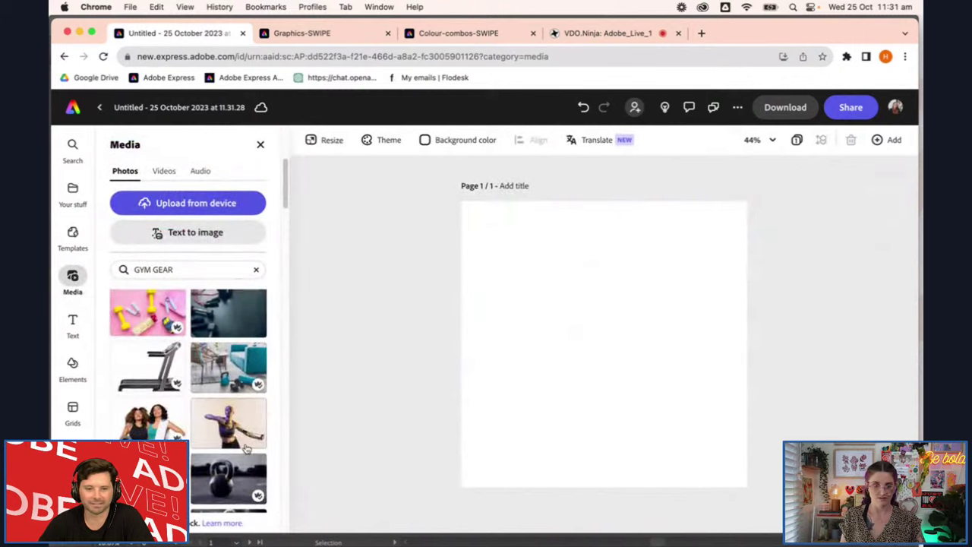
scroll(240, 439, "down", 10)
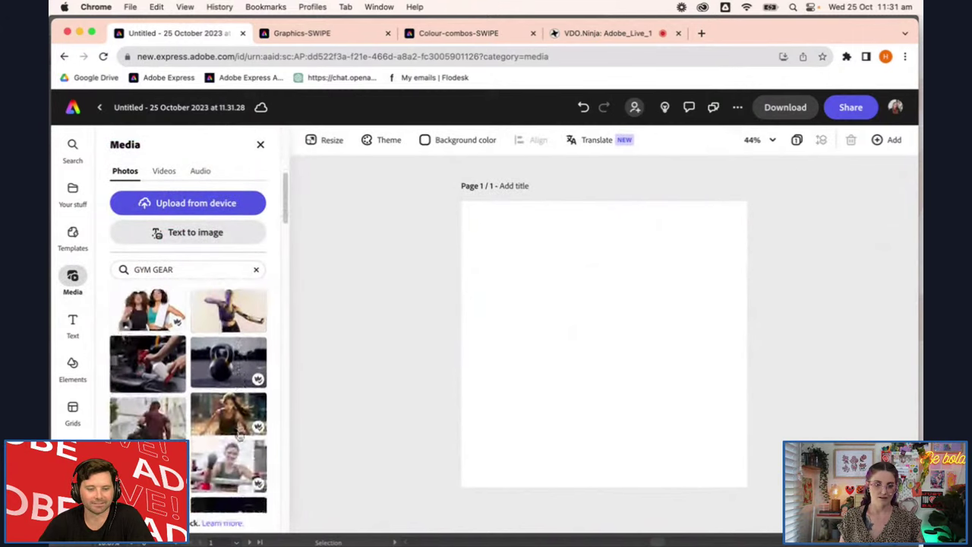
scroll(240, 440, "down", 5)
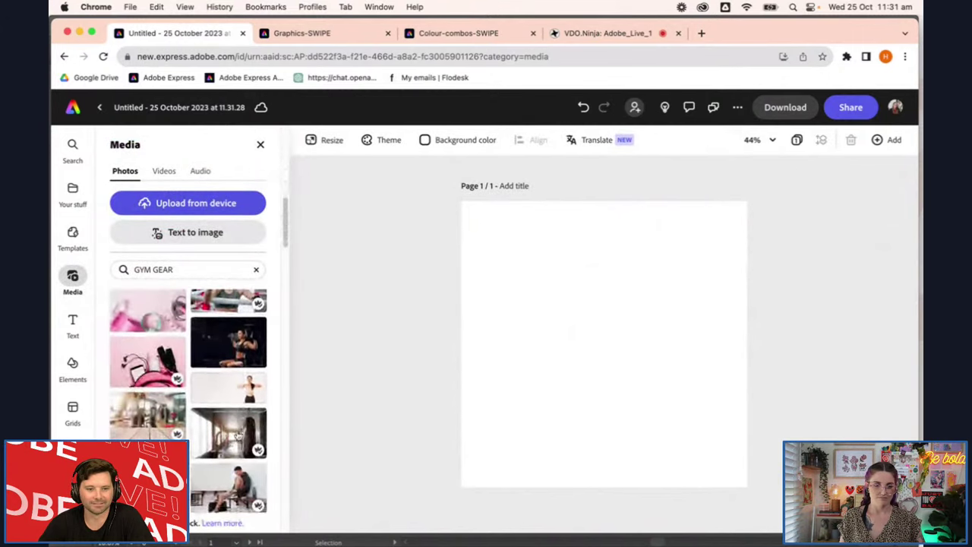
scroll(245, 469, "down", 8)
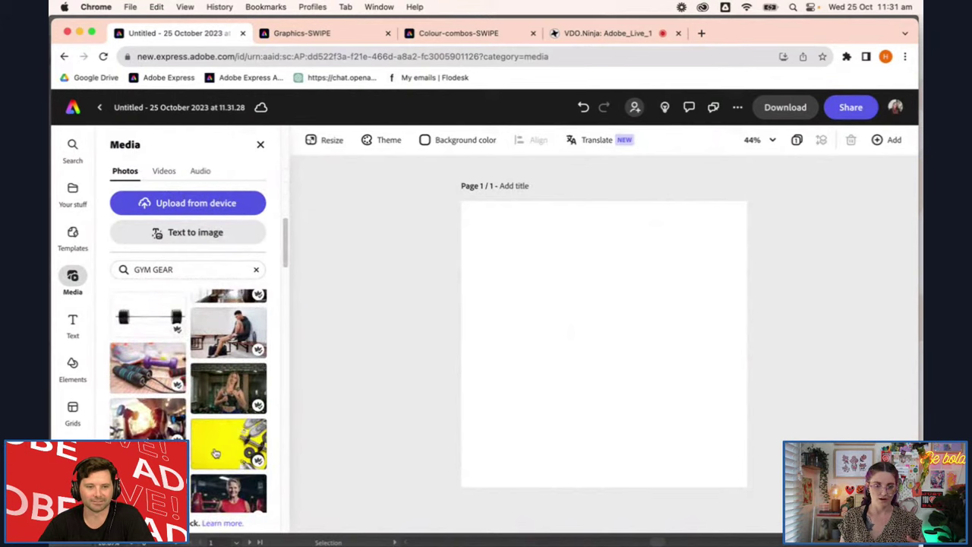
scroll(245, 470, "down", 10)
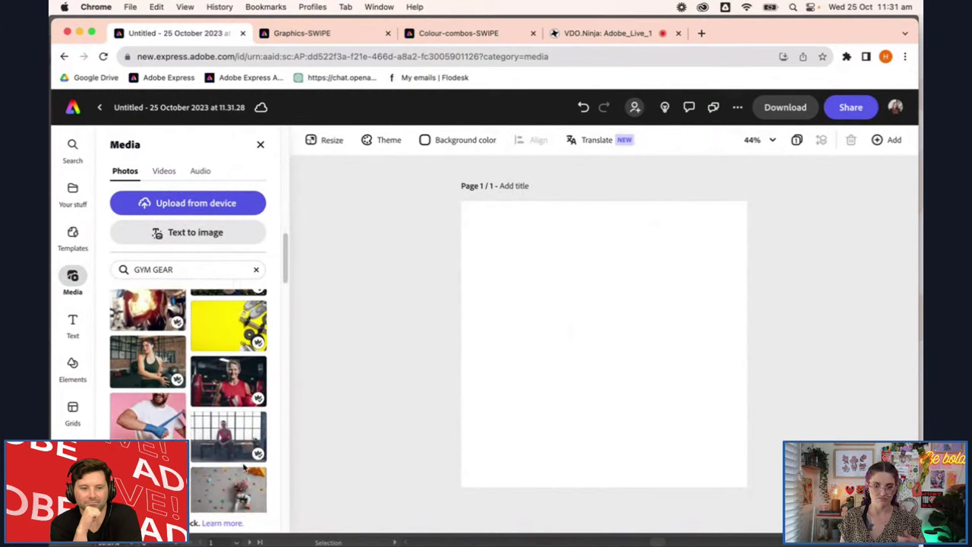
left_click(160, 414)
scroll(221, 448, "down", 2)
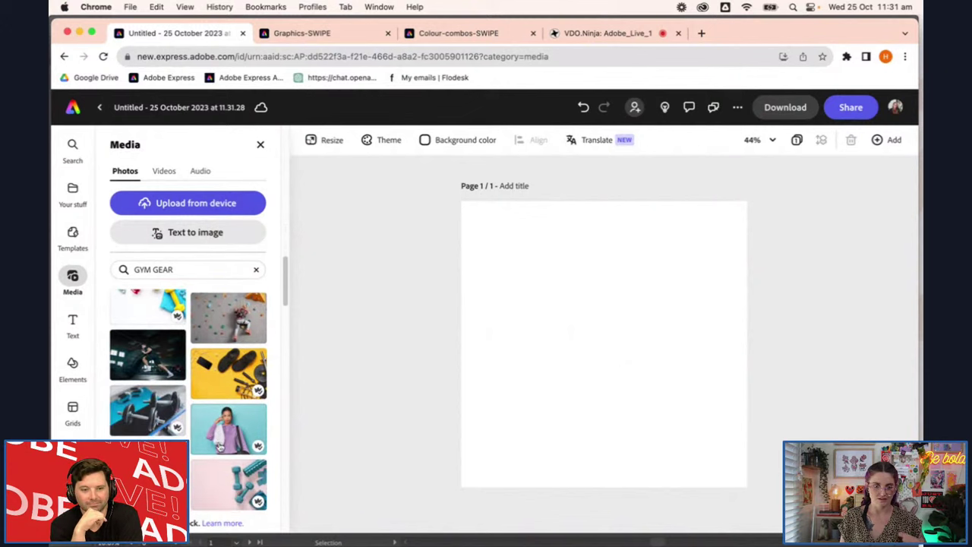
left_click(497, 281)
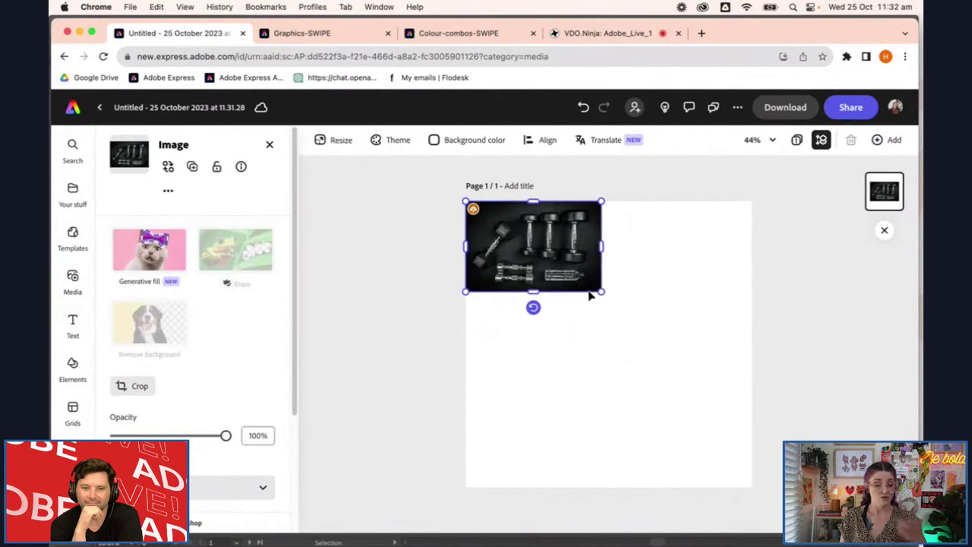
left_click_drag(599, 285, 887, 482)
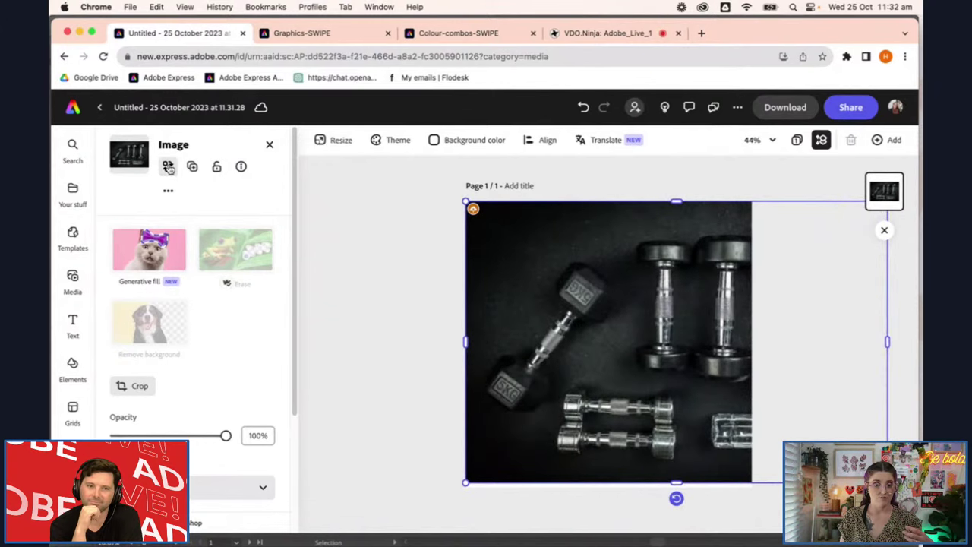
Replace the image with the dumbbells-and-red-rope photo
left_click(167, 166)
scroll(221, 409, "down", 5)
scroll(228, 401, "down", 1)
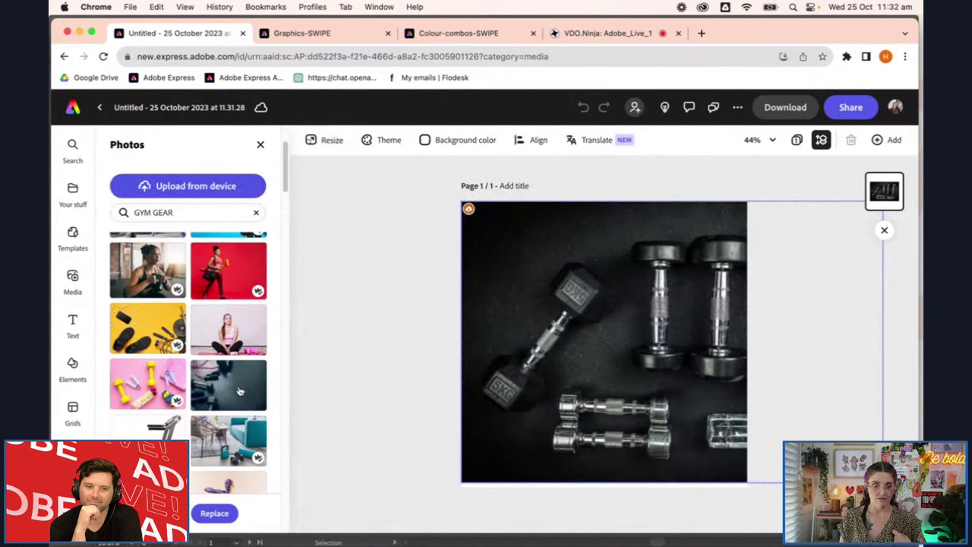
left_click(238, 391)
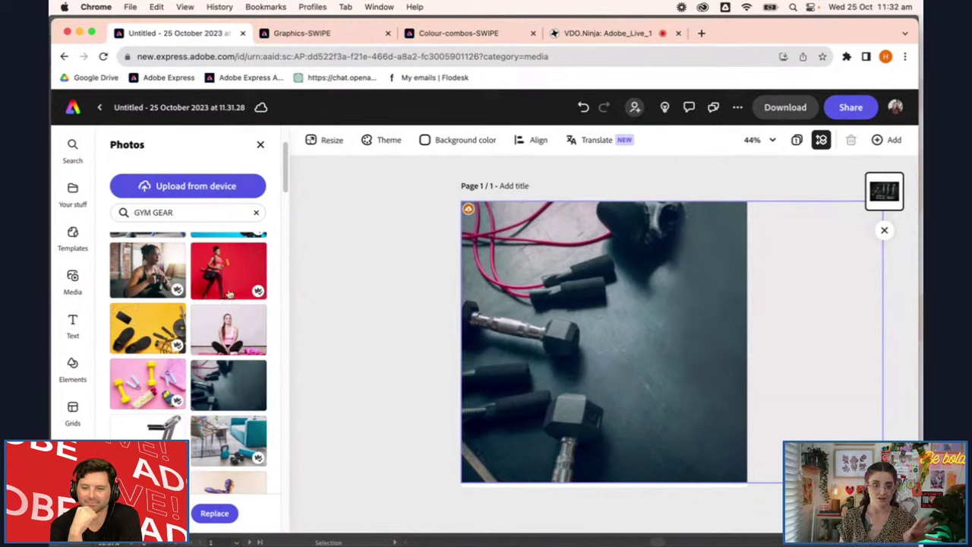
left_click(74, 293)
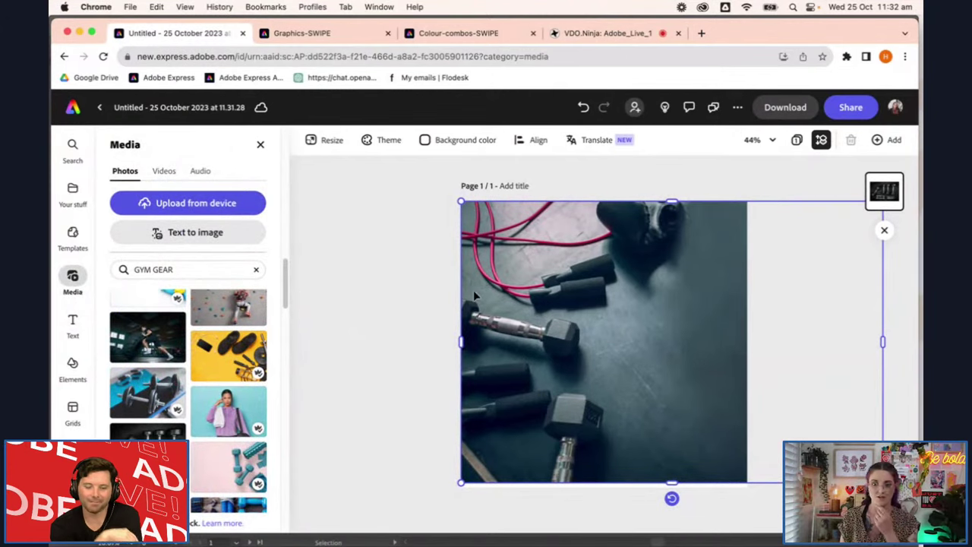
left_click(606, 279)
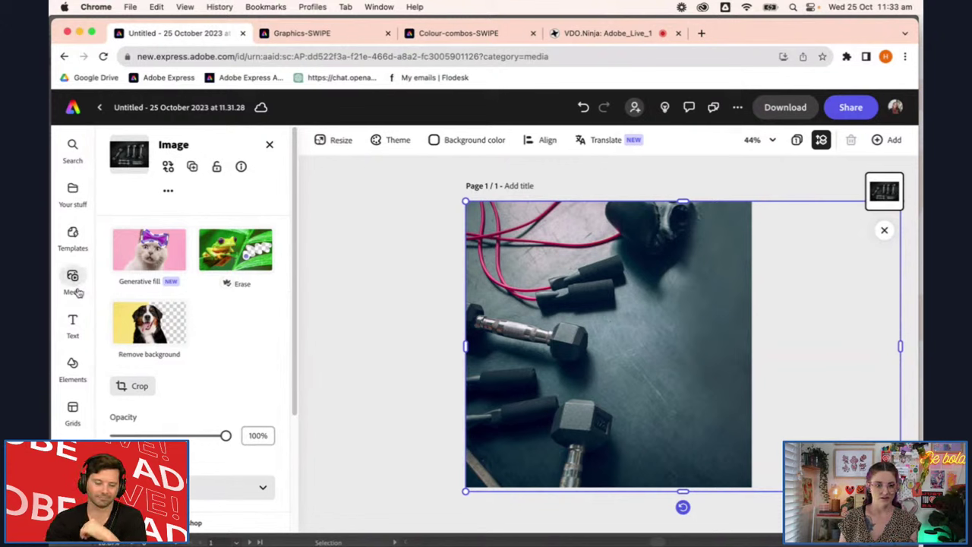
Use Add to brand or library to save the dumbbell photo to Hold Out Fitness
mouse_move(78, 292)
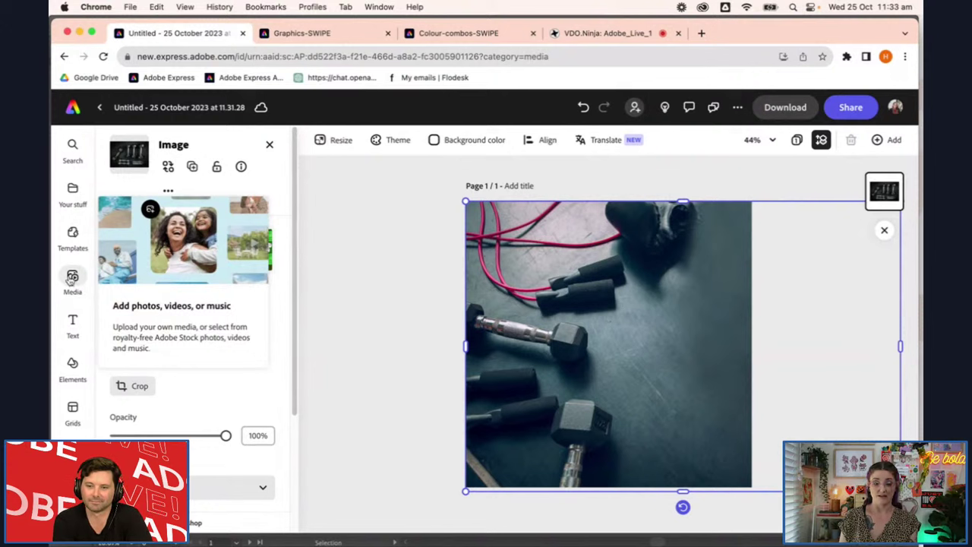
mouse_move(78, 251)
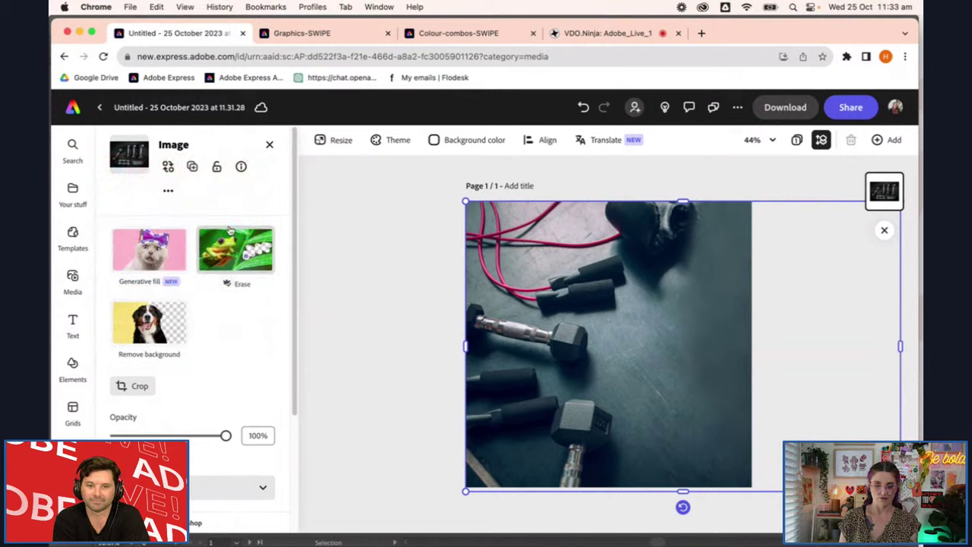
left_click(168, 192)
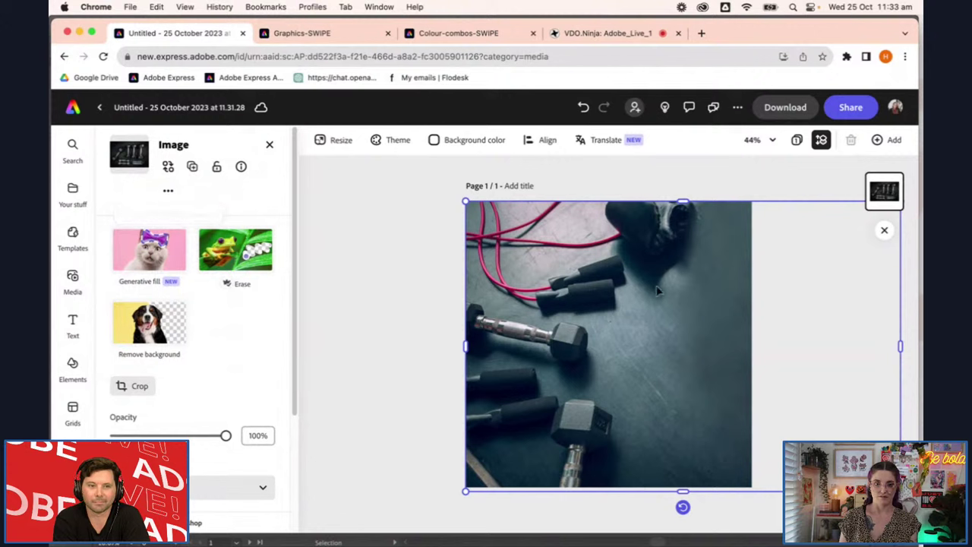
mouse_move(166, 193)
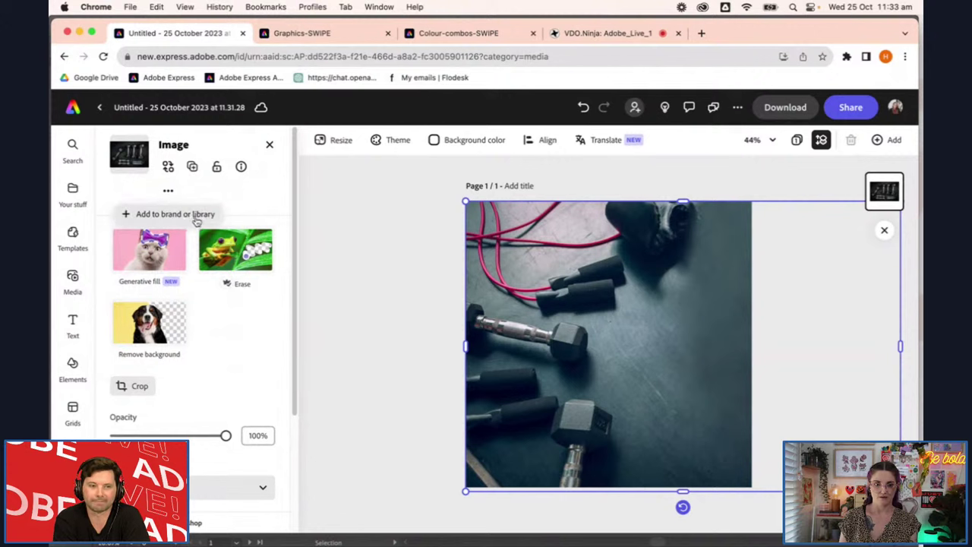
left_click(192, 218)
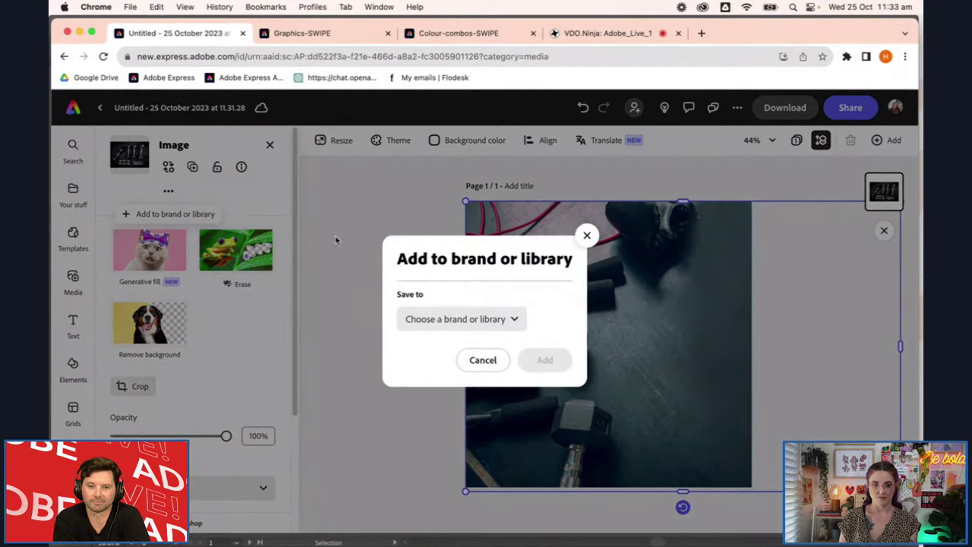
left_click(467, 322)
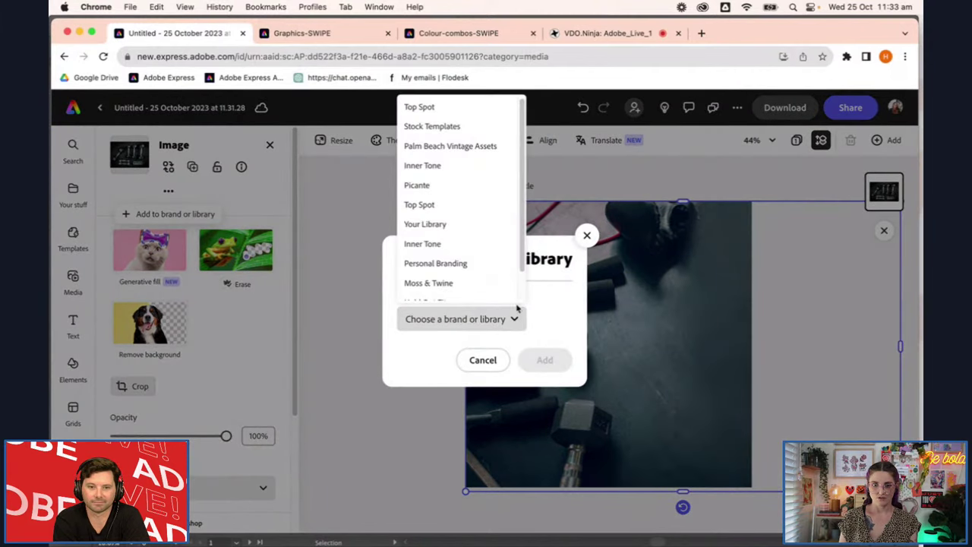
scroll(490, 245, "down", 1)
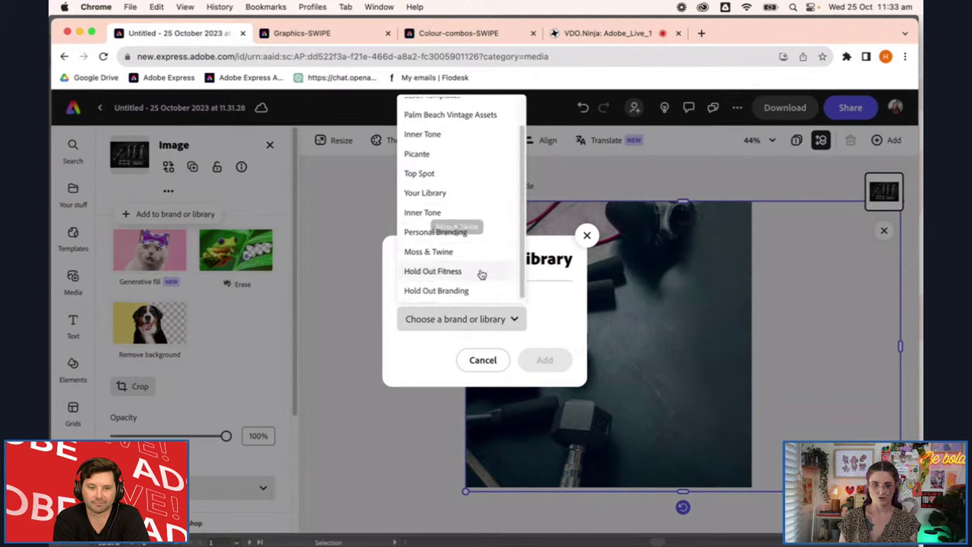
left_click(479, 272)
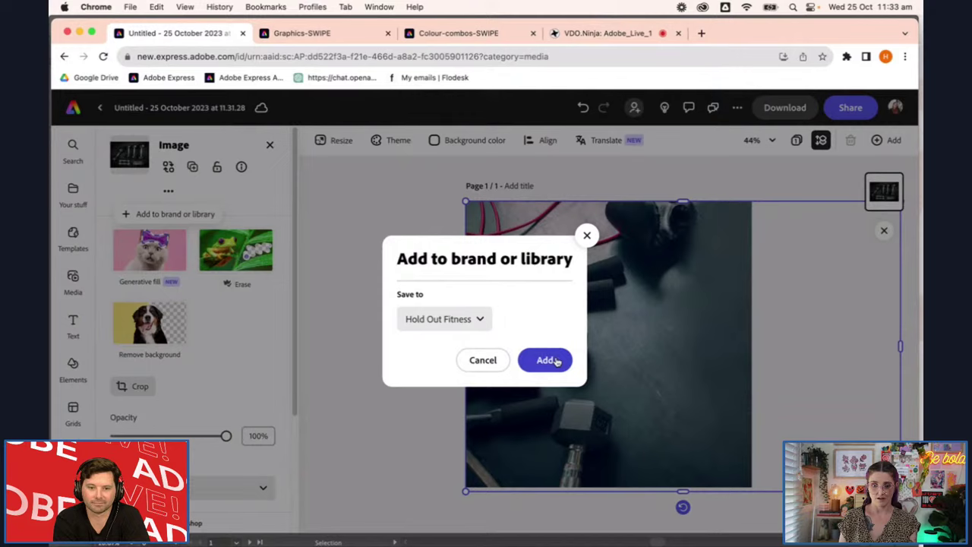
left_click(557, 362)
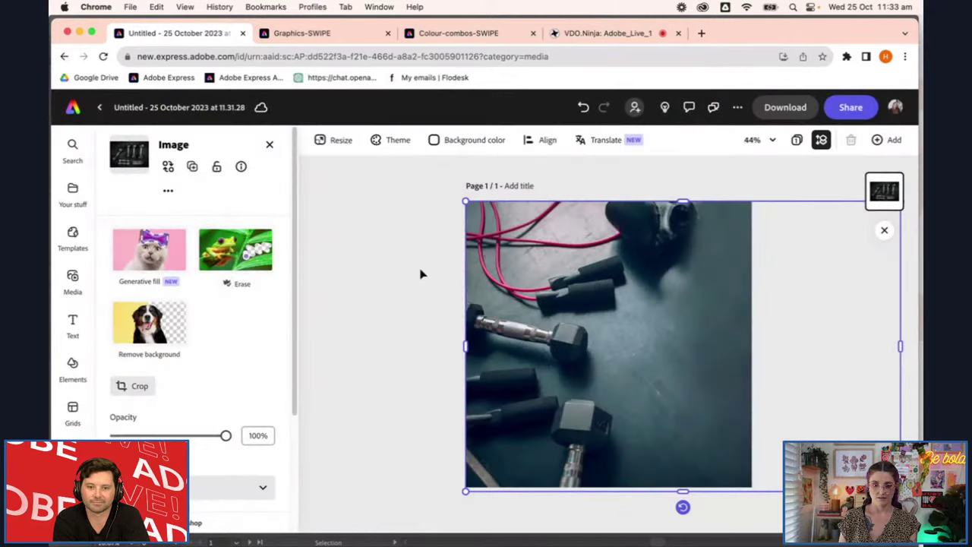
In Illustrator, drag the saved gym photo from Libraries > Images onto the first artboard
mouse_move(395, 541)
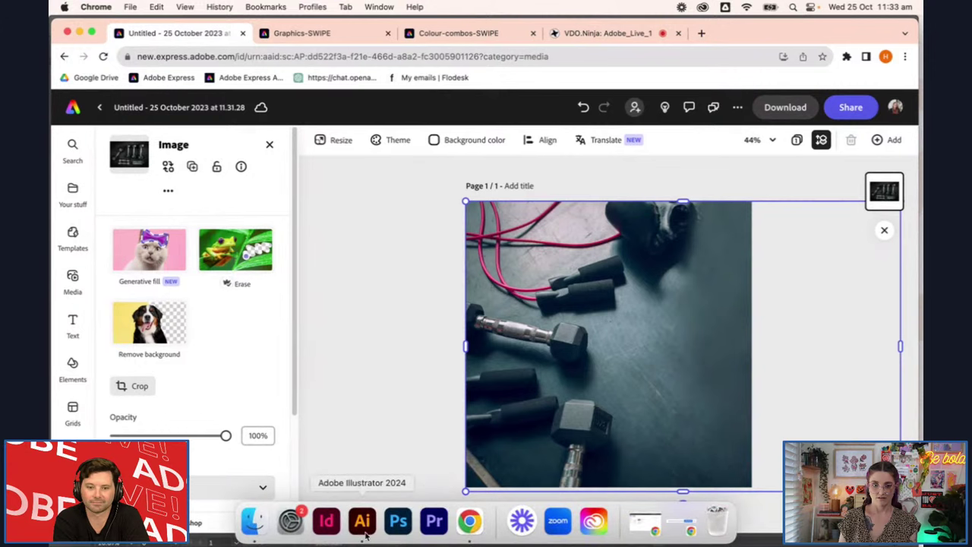
left_click(363, 531)
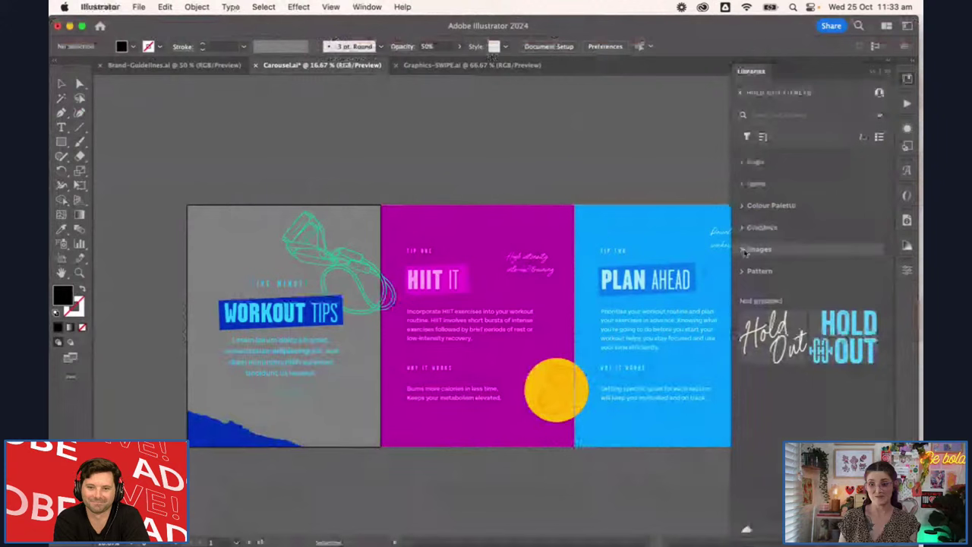
left_click(744, 250)
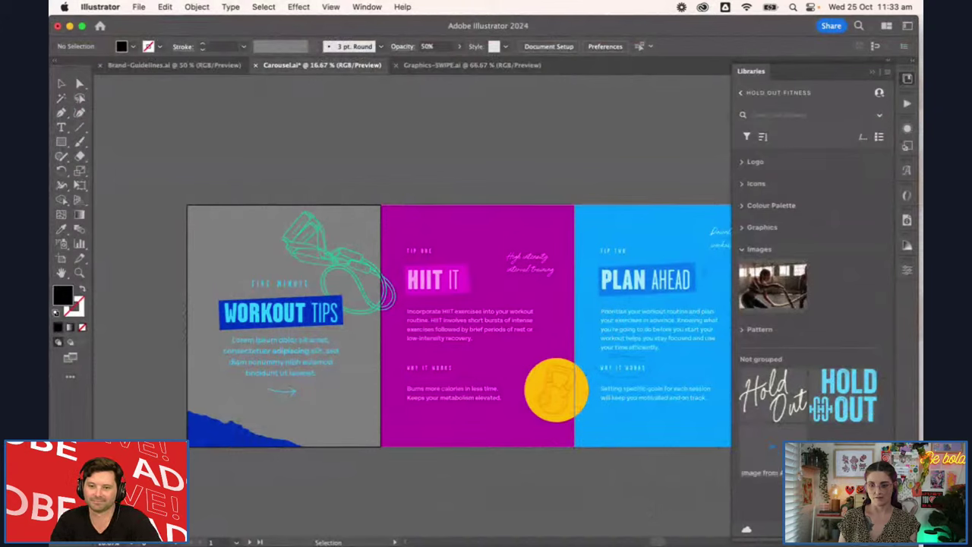
left_click_drag(769, 449, 258, 164)
left_click(235, 141)
Move and scale the gym photo to cover the WORKOUT TIPS left panel
left_click_drag(439, 186, 387, 252)
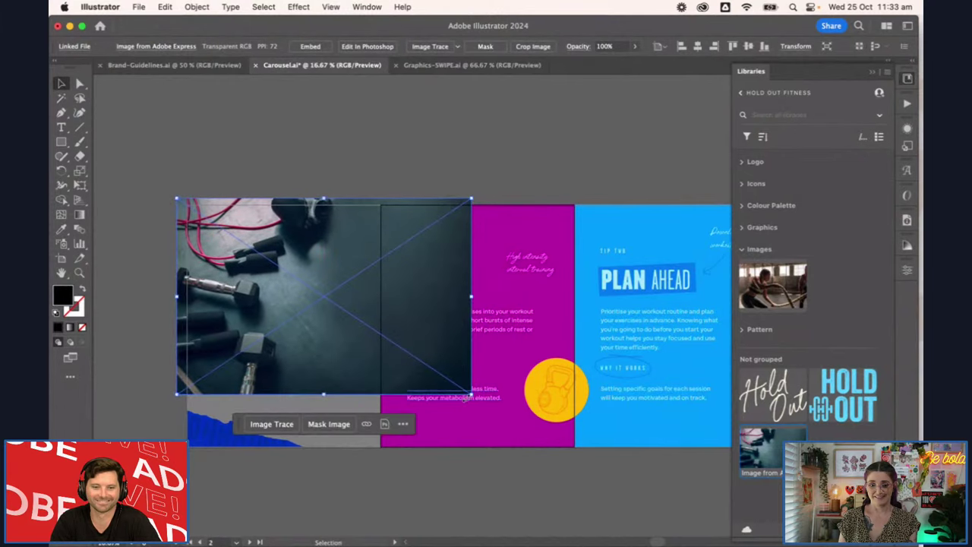
mouse_move(469, 401)
left_mouse_down()
mouse_move(542, 473)
mouse_move(593, 498)
mouse_move(568, 487)
left_mouse_up()
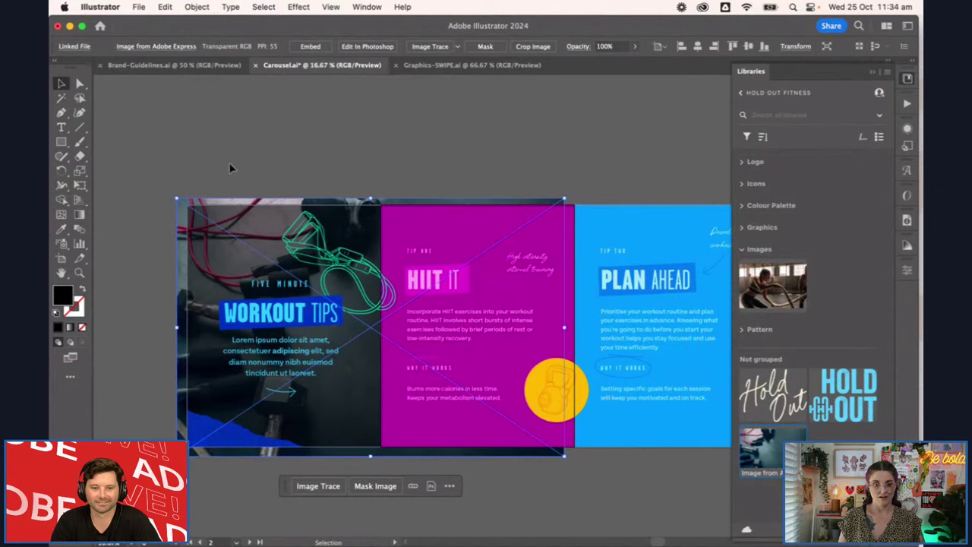
left_click_drag(177, 199, 181, 201)
left_click_drag(564, 455, 560, 454)
Clip the photo to the left panel's rectangle with Make Clipping Mask
left_click(354, 398)
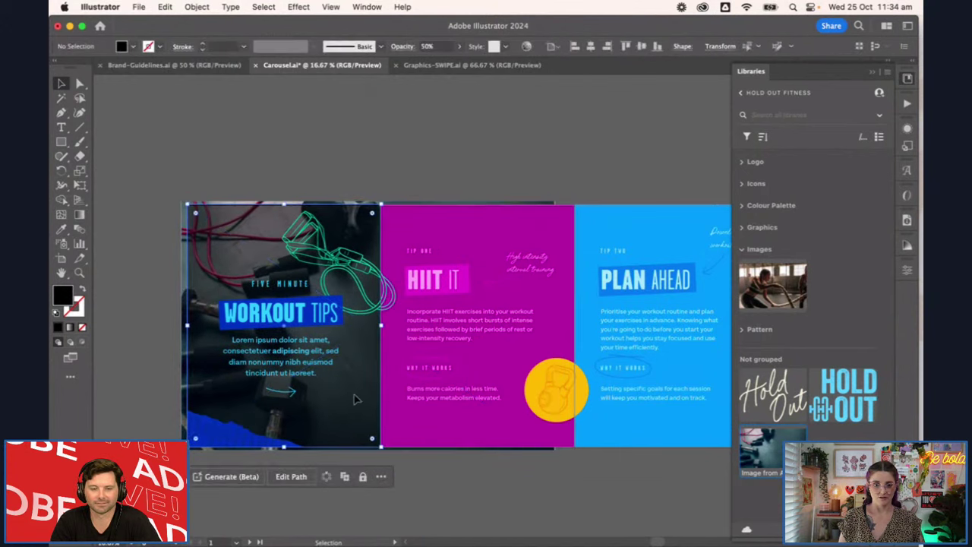
left_click(473, 512)
left_click(258, 250)
left_click_drag(219, 184, 239, 228)
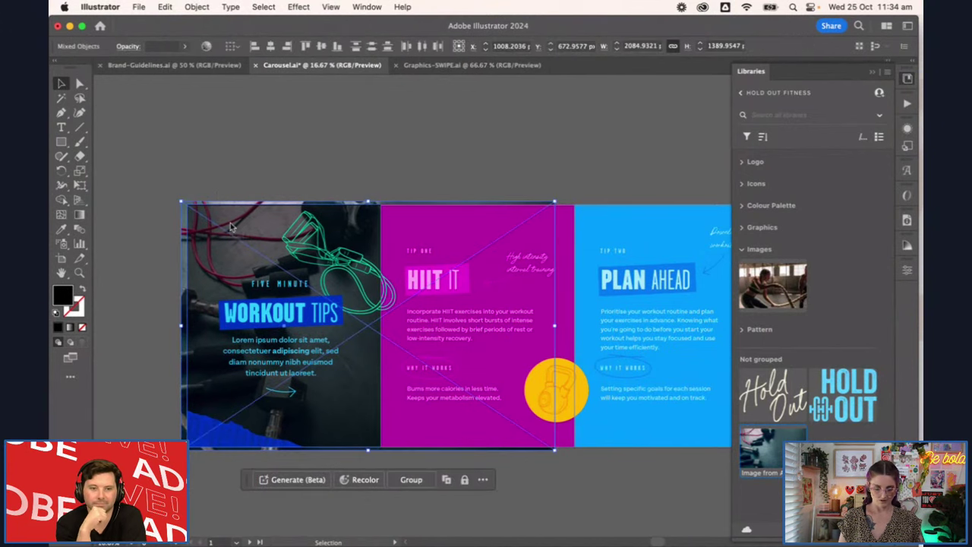
right_click(234, 226)
left_click(314, 404)
left_click(423, 485)
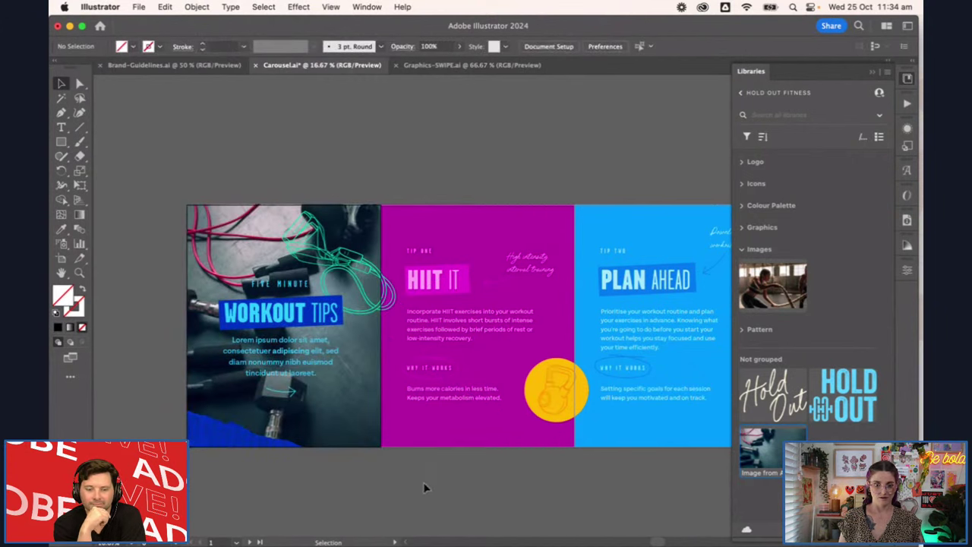
left_click(334, 380)
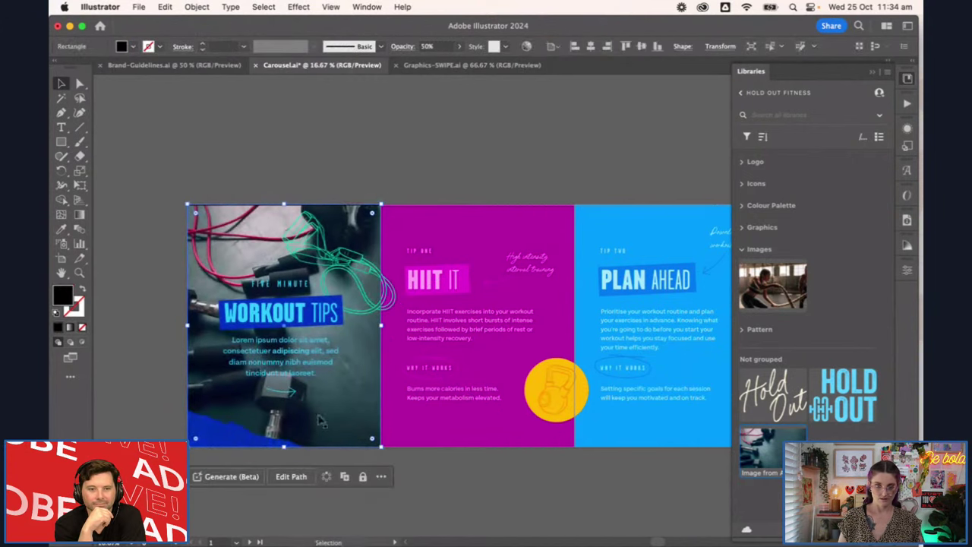
left_click(256, 221)
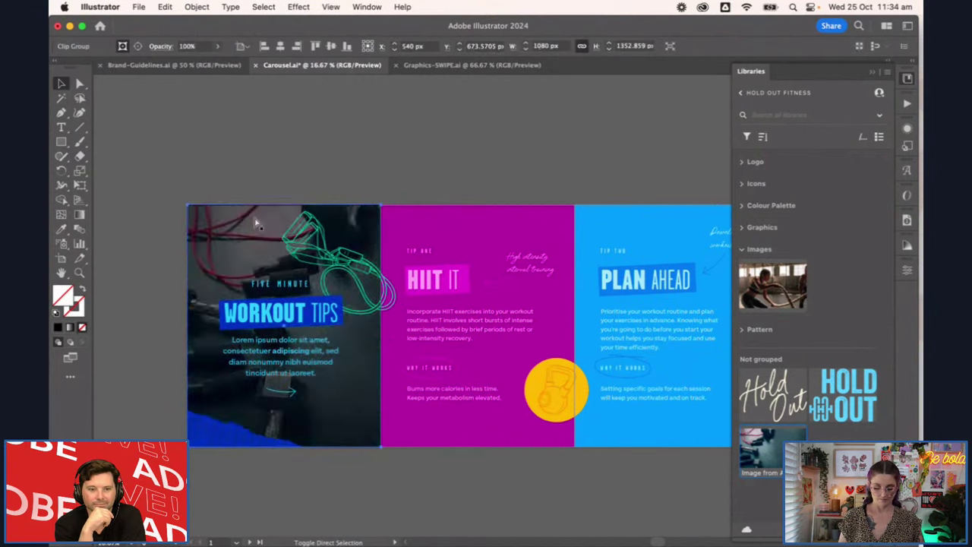
left_click(521, 169)
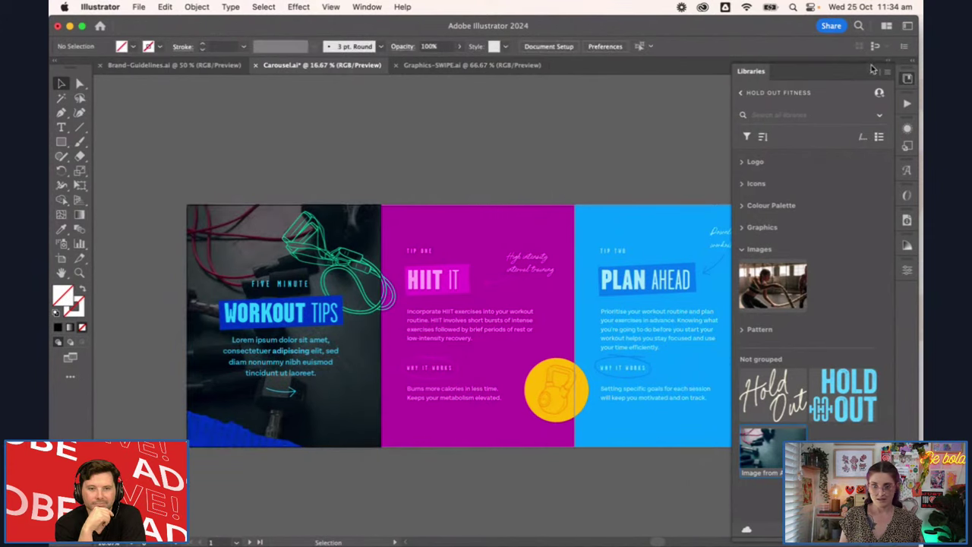
left_click(872, 71)
Zoom in on the resistance-band drawing to inspect its #00e2b3 teal stroke, then zoom back out
left_click_drag(462, 158, 426, 99)
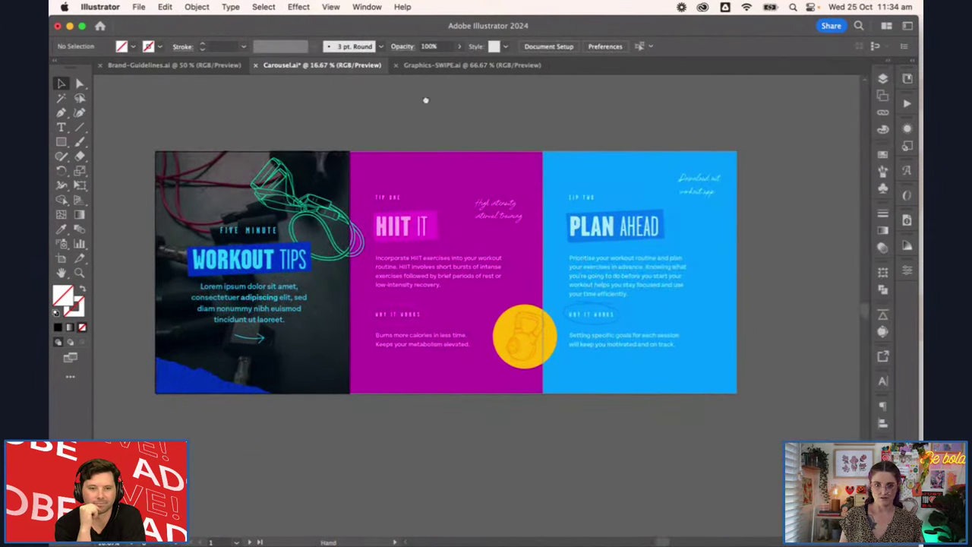
scroll(390, 425, "up", 1)
scroll(390, 418, "up", 5)
scroll(390, 419, "left", 6)
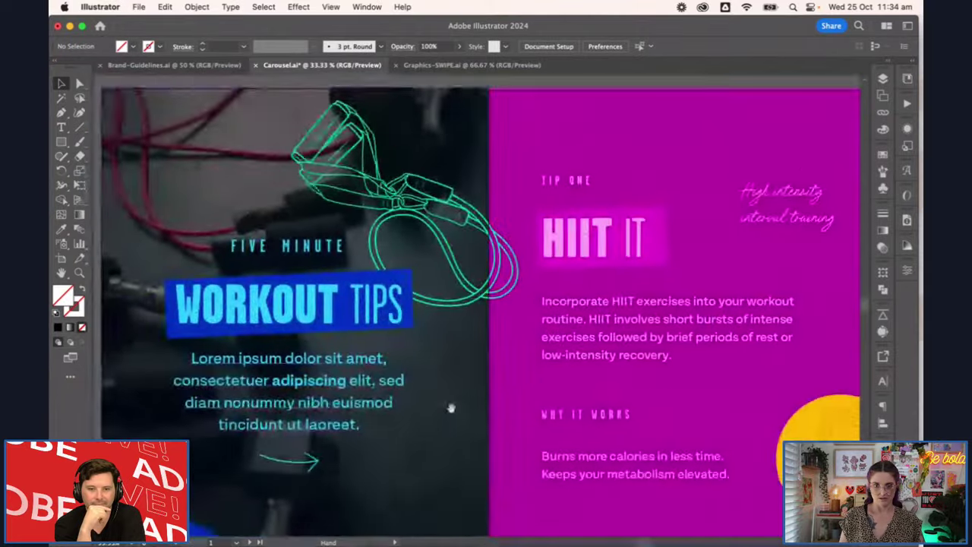
scroll(524, 401, "down", 1)
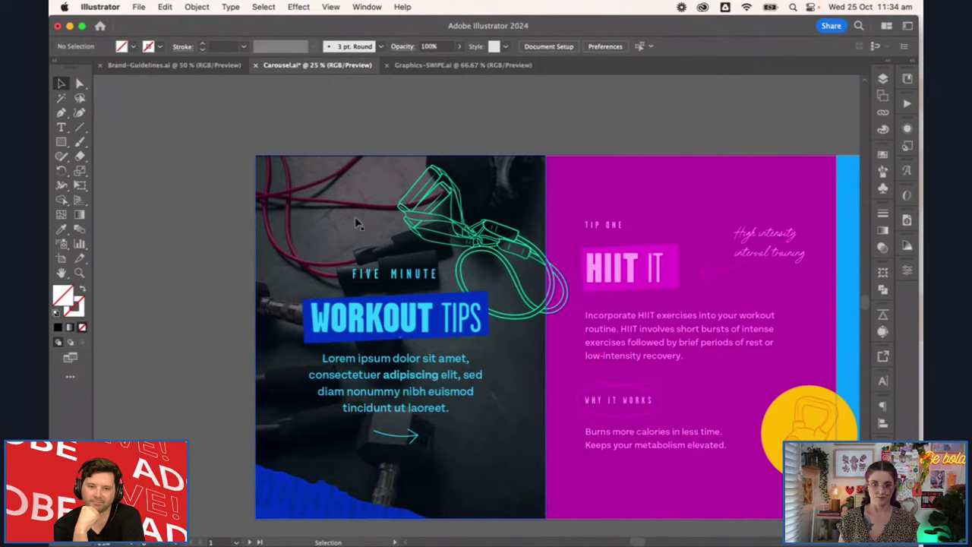
left_click(515, 240)
left_click(483, 243)
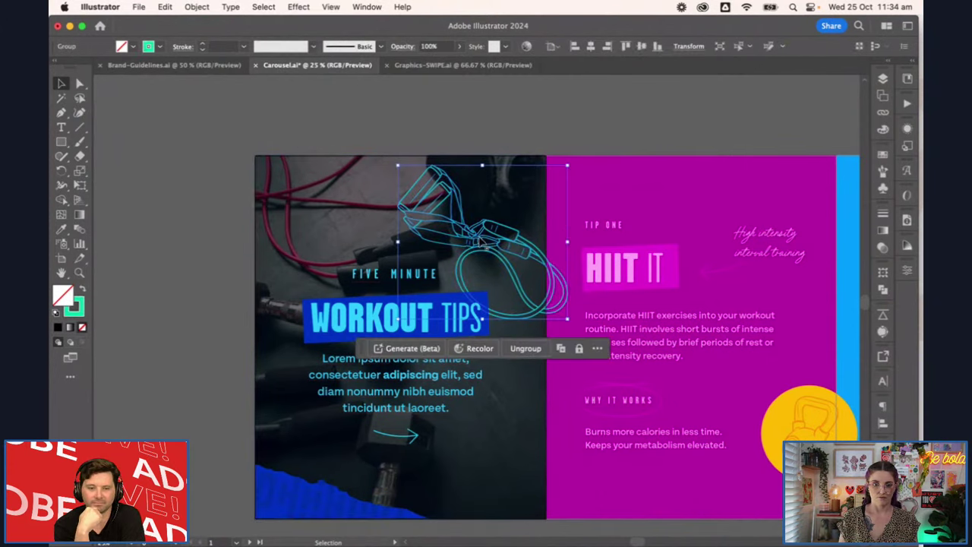
key("super+equal")
key("super+equal")
key("super+equal")
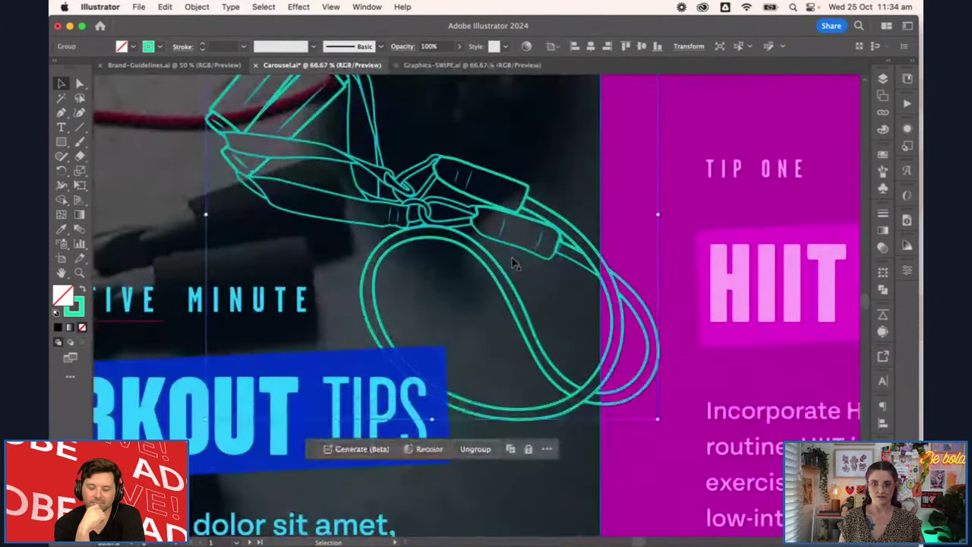
left_click(76, 310)
key("super+minus")
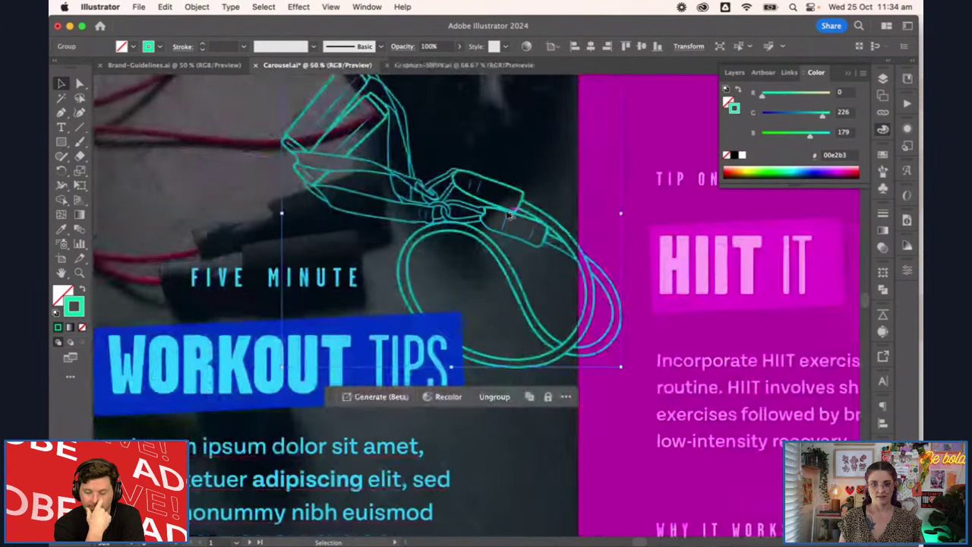
key("super+minus")
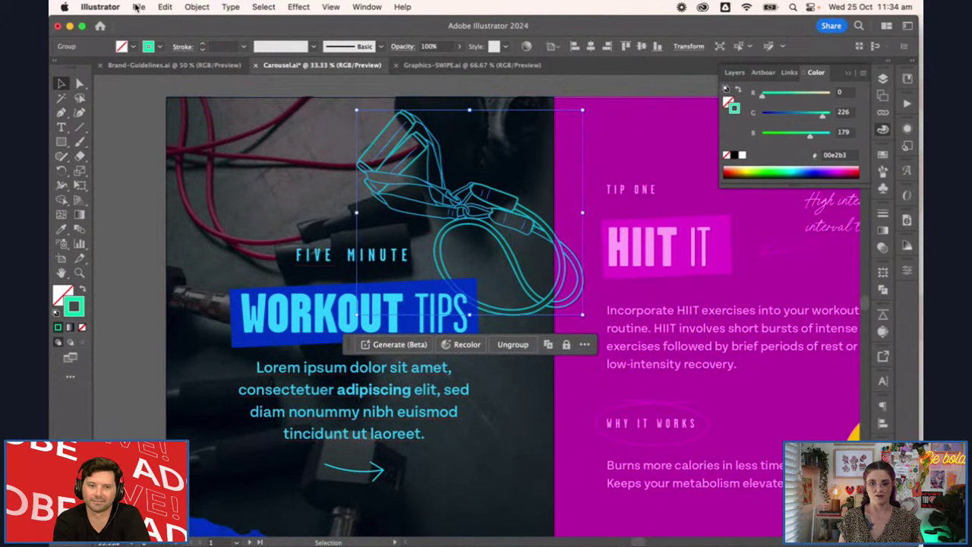
Select just the resistance-band drawing and apply Object > Expand Appearance
left_click(197, 9)
mouse_move(230, 7)
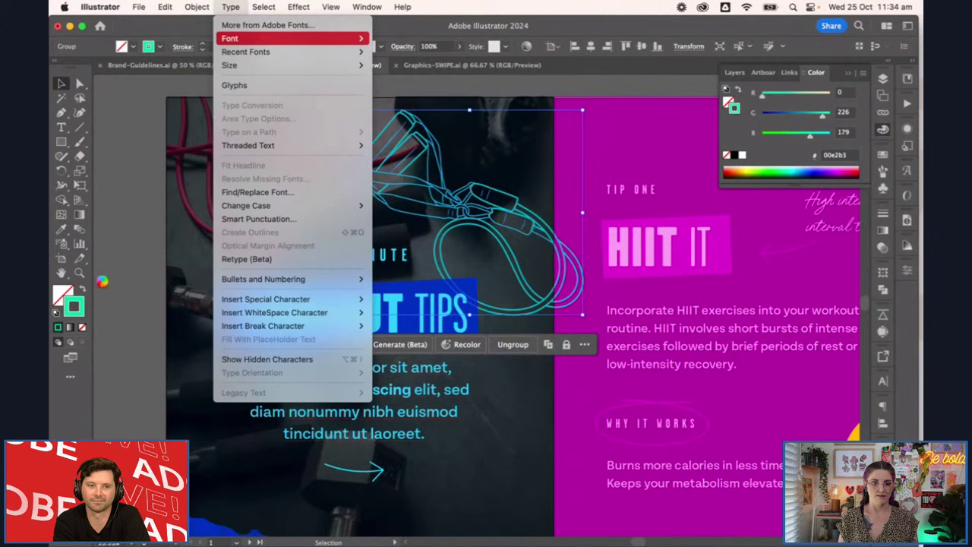
key("super+a")
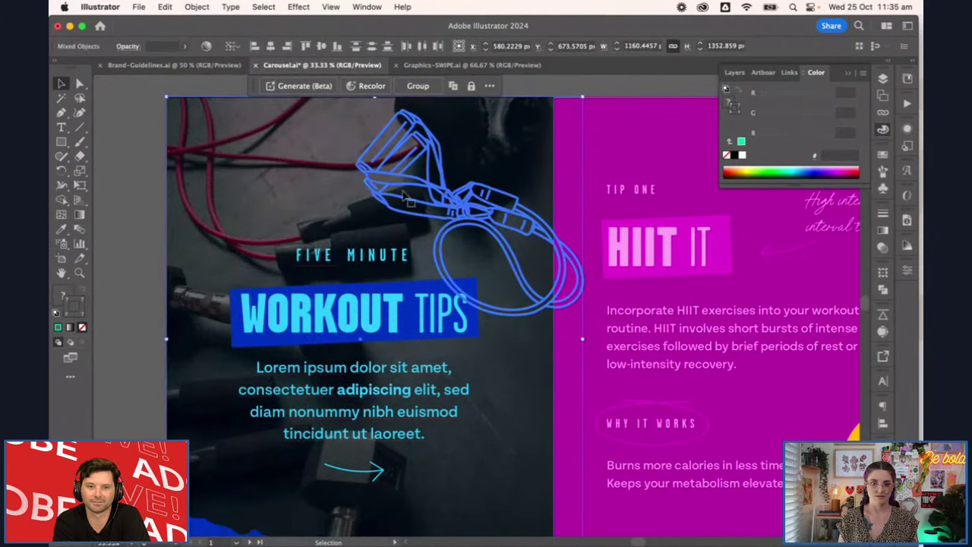
left_click(366, 174)
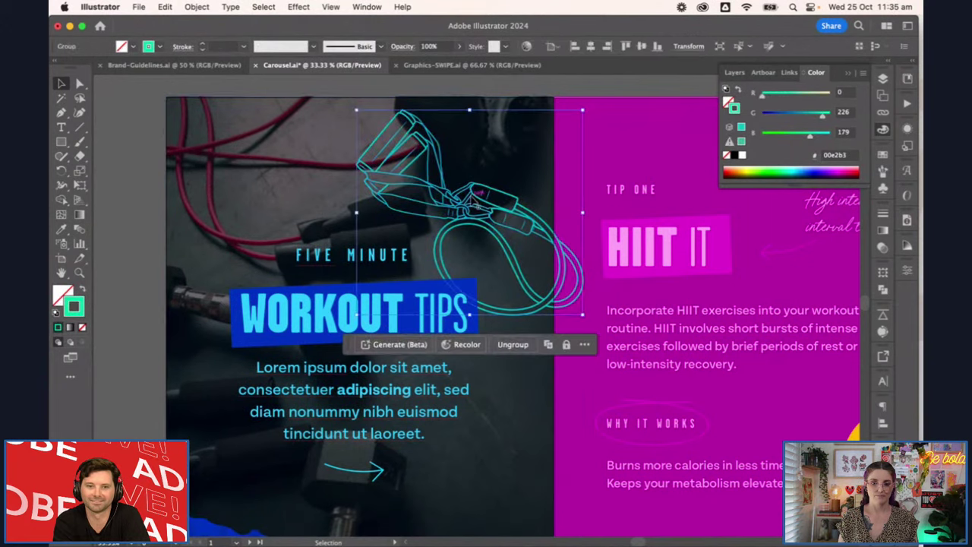
left_click(165, 7)
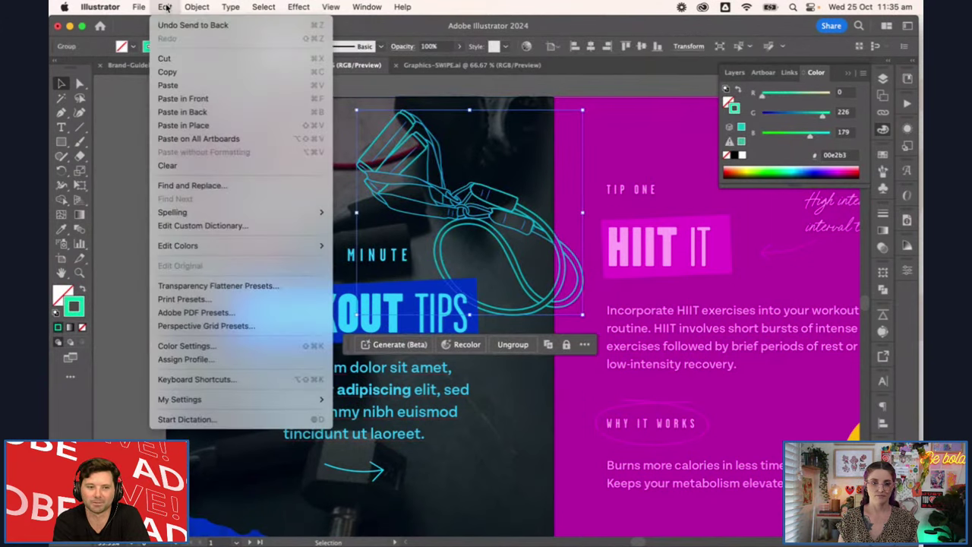
mouse_move(197, 7)
left_click(256, 193)
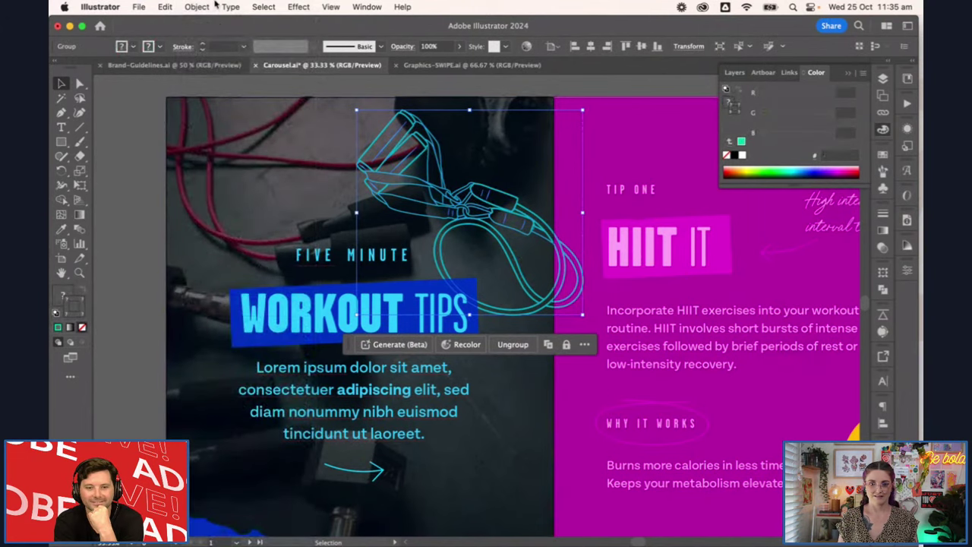
Expand the drawing's fill and stroke, then try merging its parts in Pathfinder
left_click(211, 8)
left_click(228, 173)
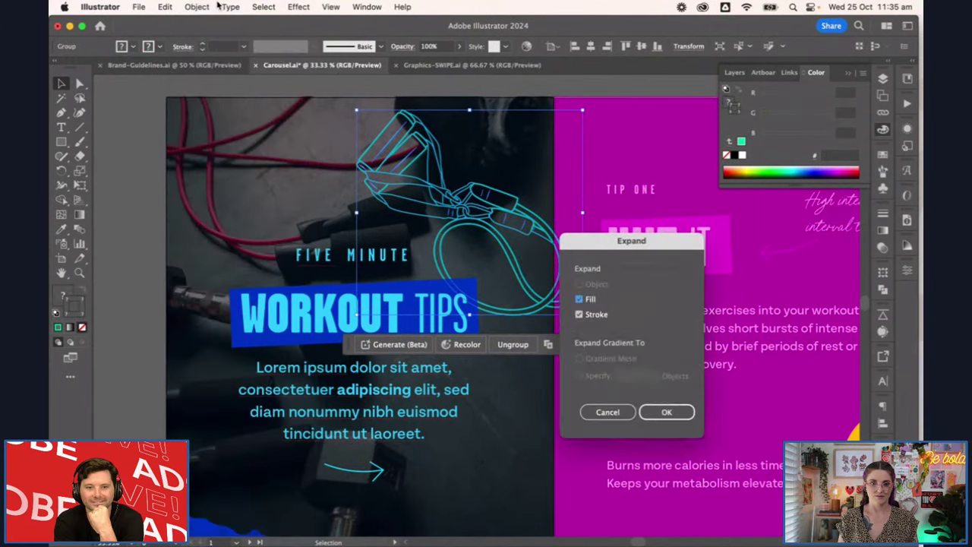
left_click(667, 412)
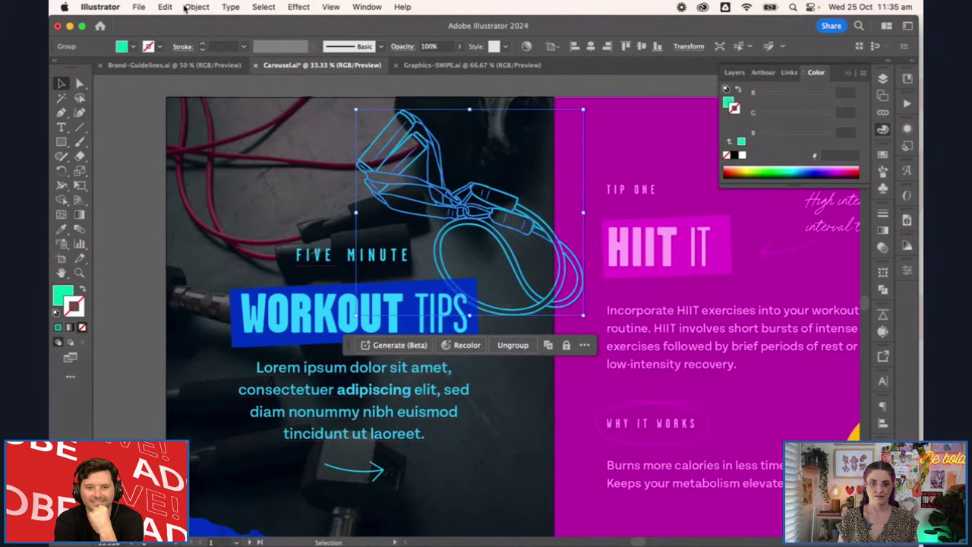
left_click(191, 8)
left_click(372, 208)
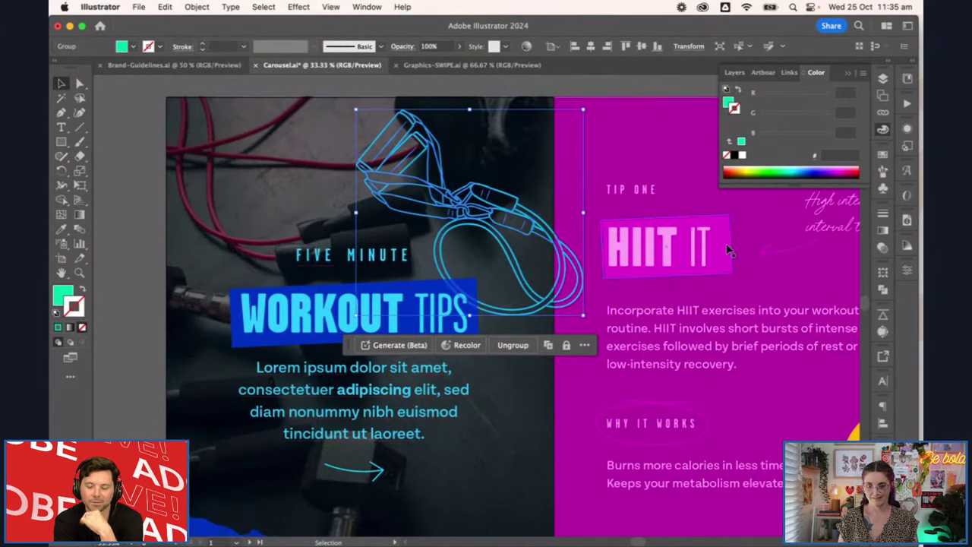
left_click(883, 297)
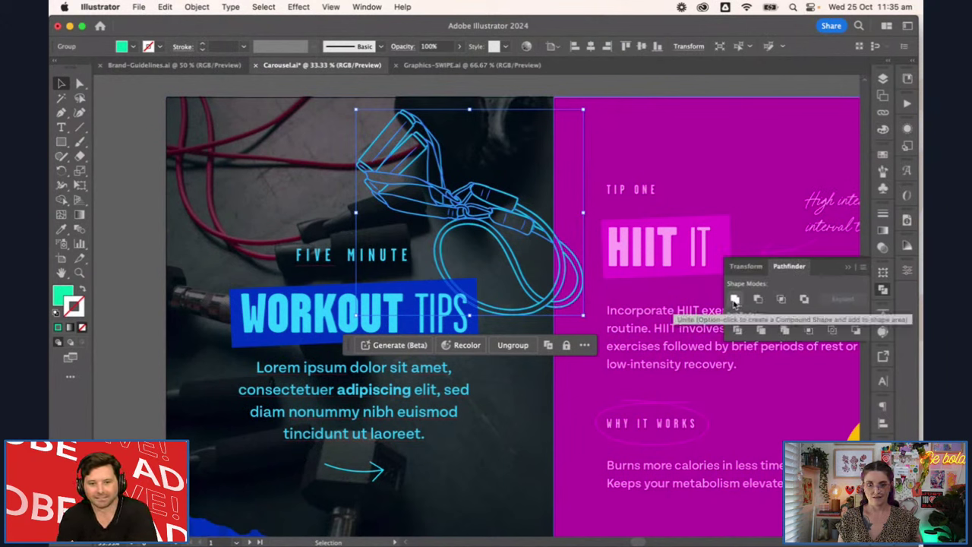
left_click(734, 301)
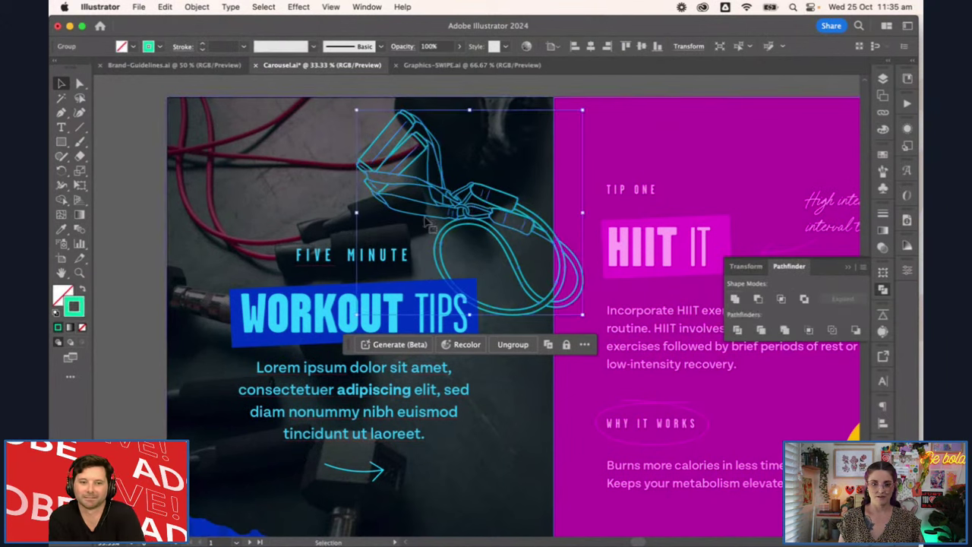
Direct-select the band's short hatch mark and try a 3 pt stroke weight
scroll(517, 217, "up", 5)
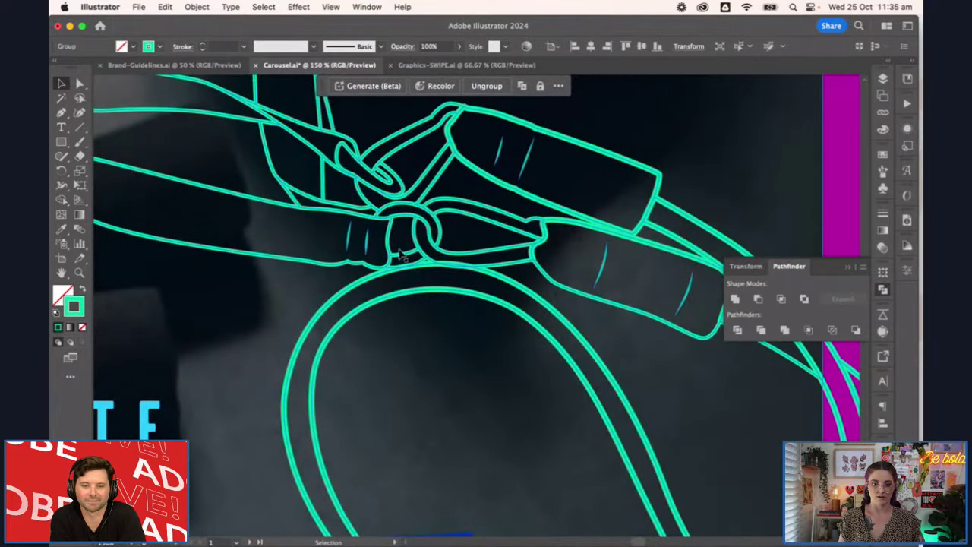
scroll(376, 245, "up", 5)
left_click(373, 249)
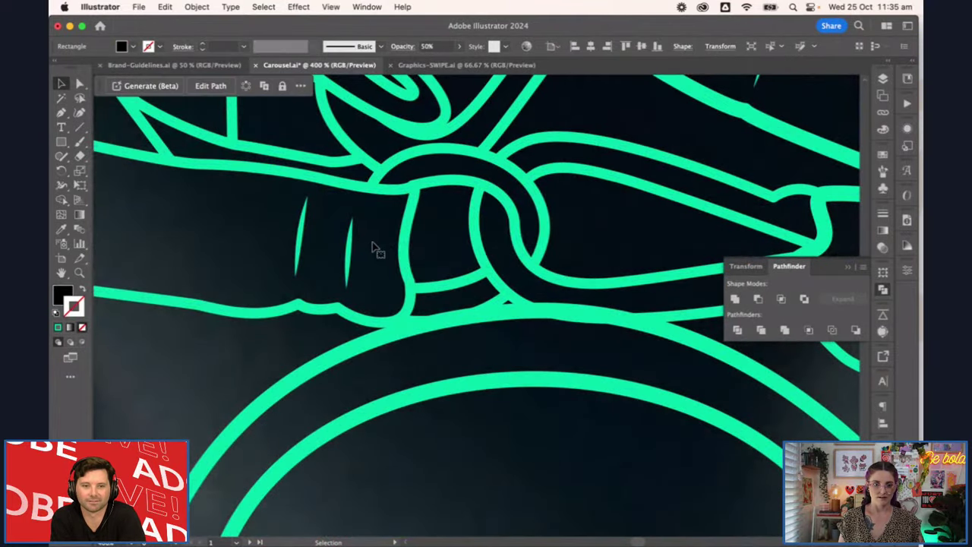
key("a")
left_click(347, 256)
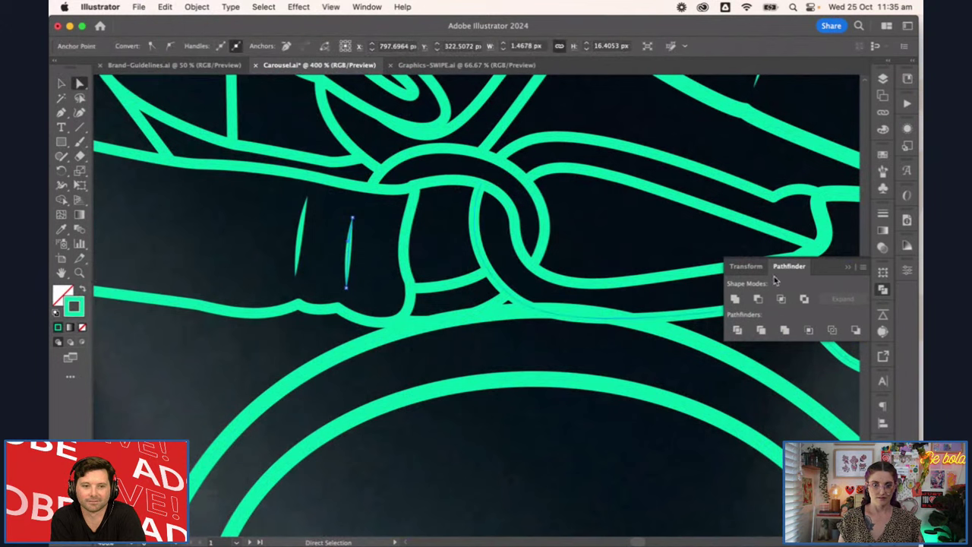
left_click(883, 215)
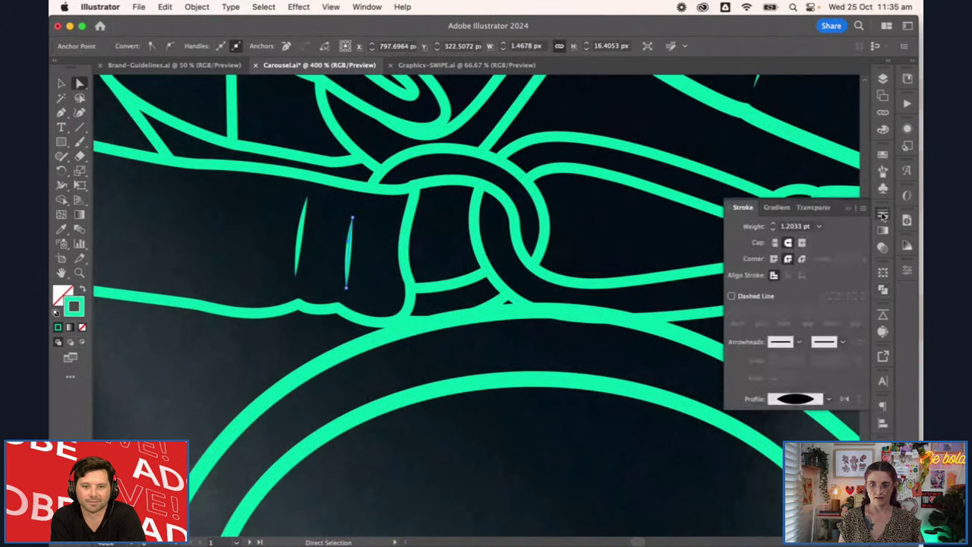
left_click(775, 225)
left_click(775, 225)
Undo back to the 1.2033 pt weight, close the Stroke panel, and zoom out
key("v")
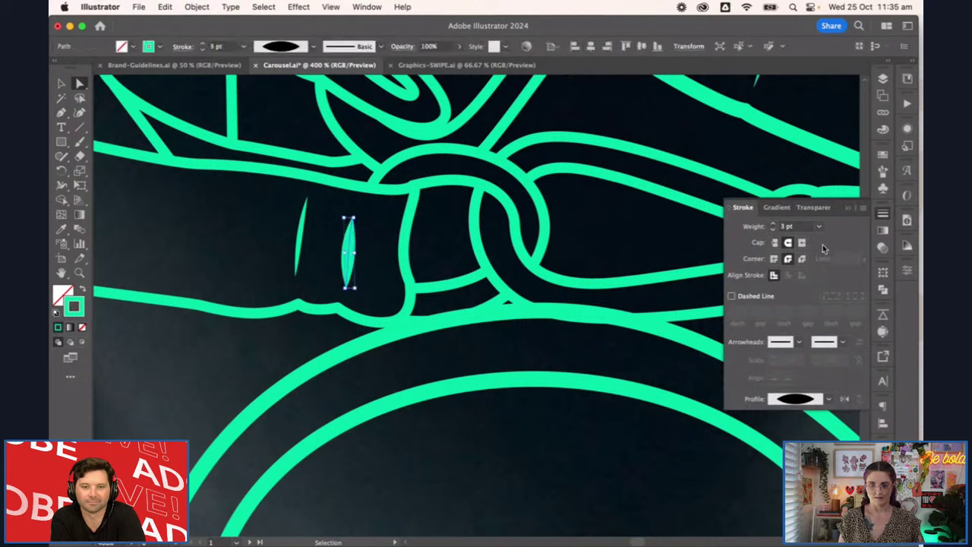
key("super+z")
key("a")
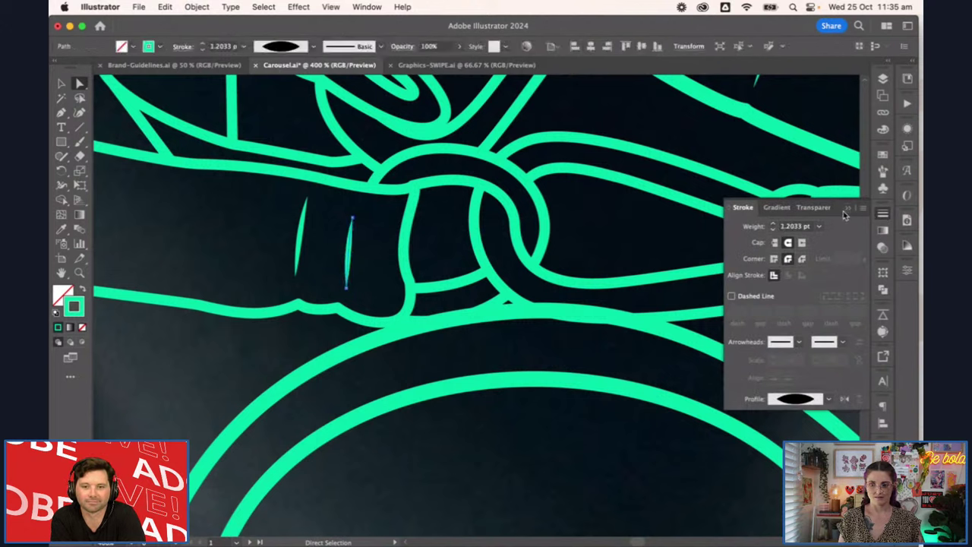
left_click(848, 208)
key("v")
key("super+0")
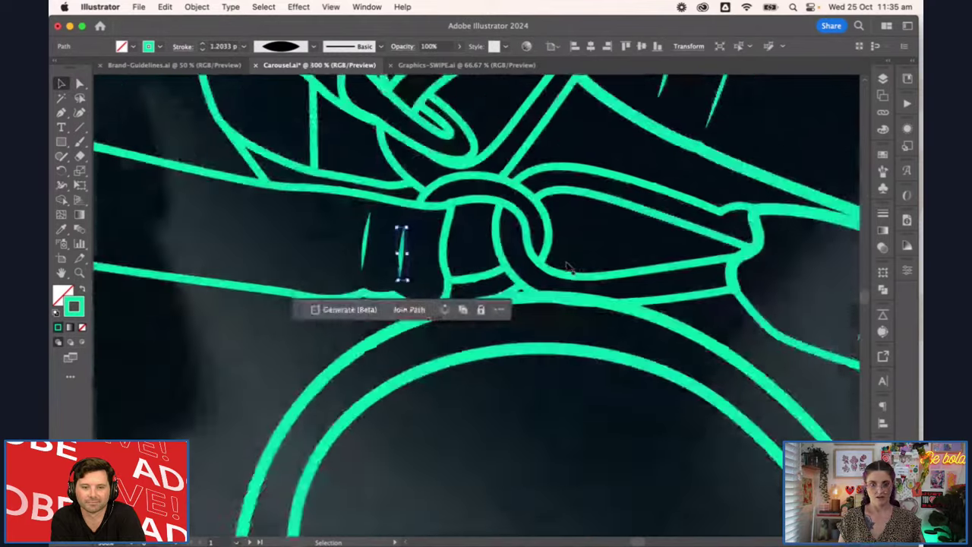
left_click(548, 258)
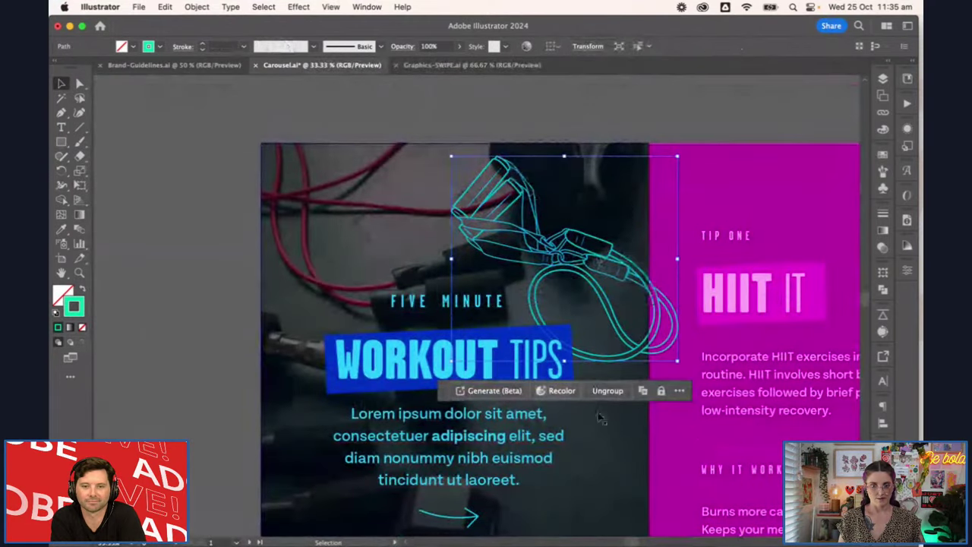
Apply Expand Appearance, then Expand with Fill and Stroke to the band drawing
left_click(197, 7)
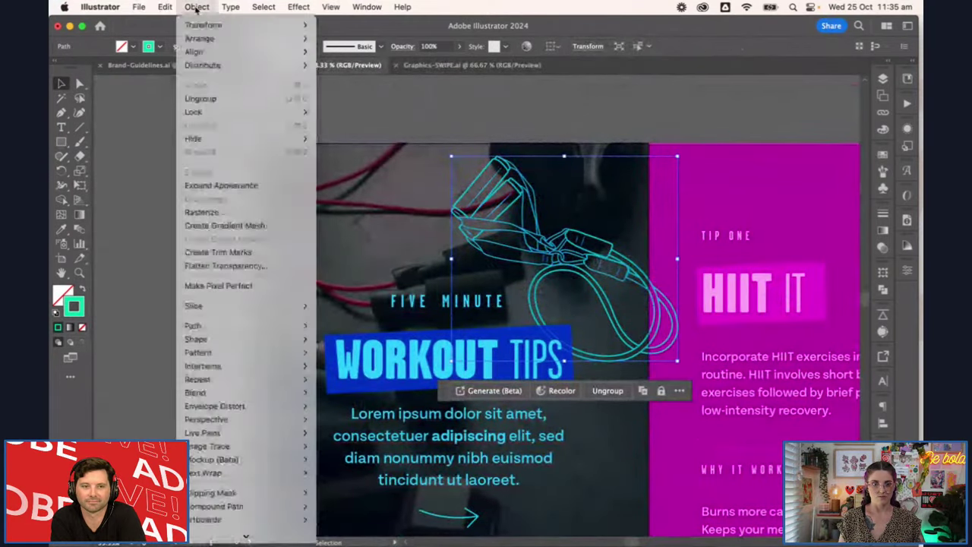
left_click(243, 190)
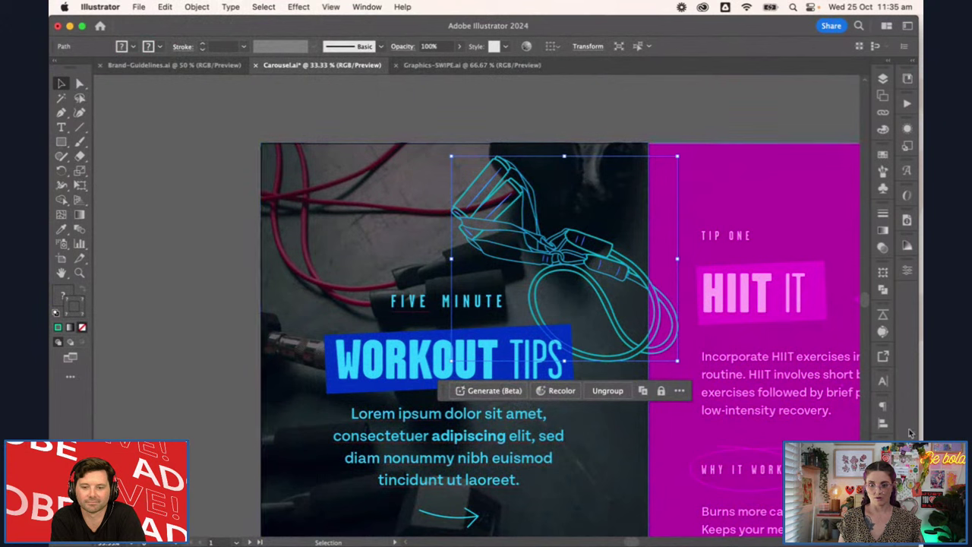
left_click(196, 8)
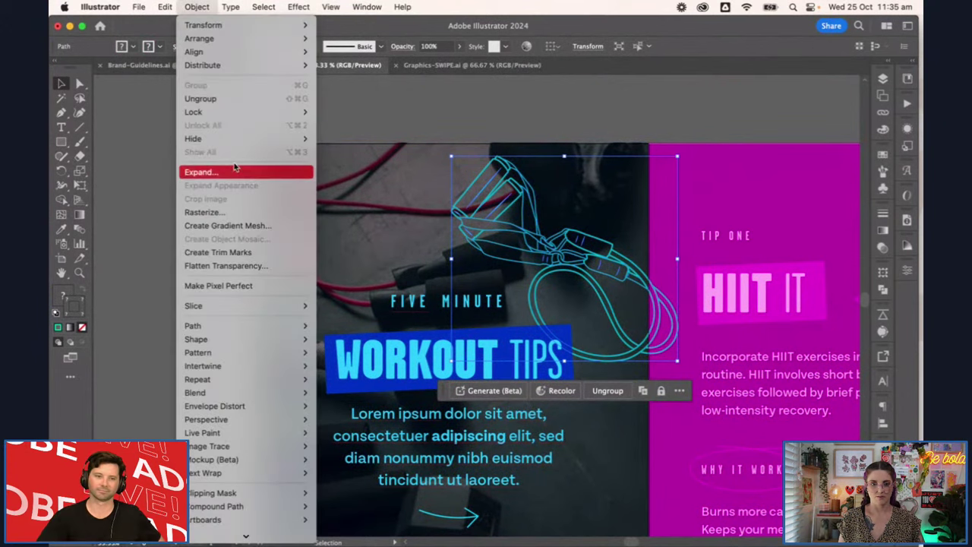
left_click(235, 172)
left_click(667, 410)
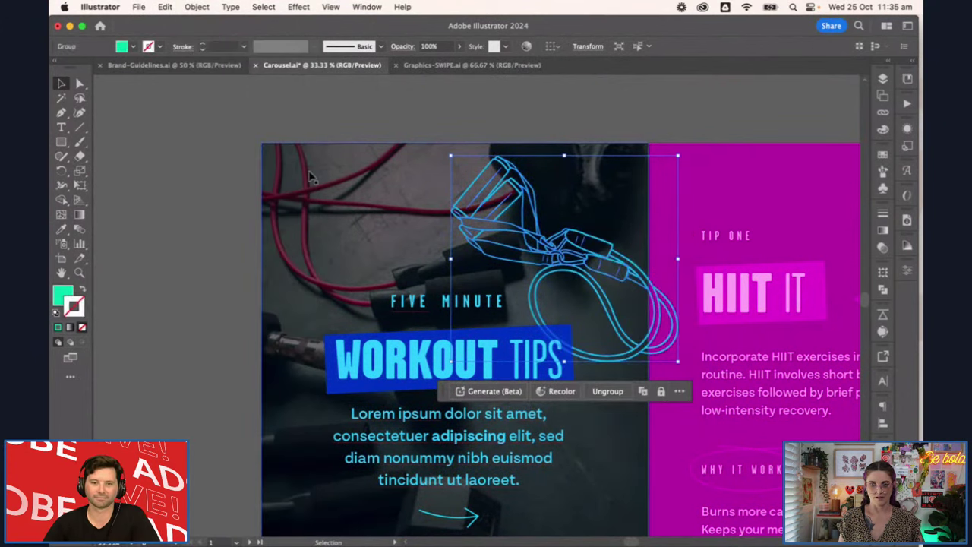
left_click(197, 7)
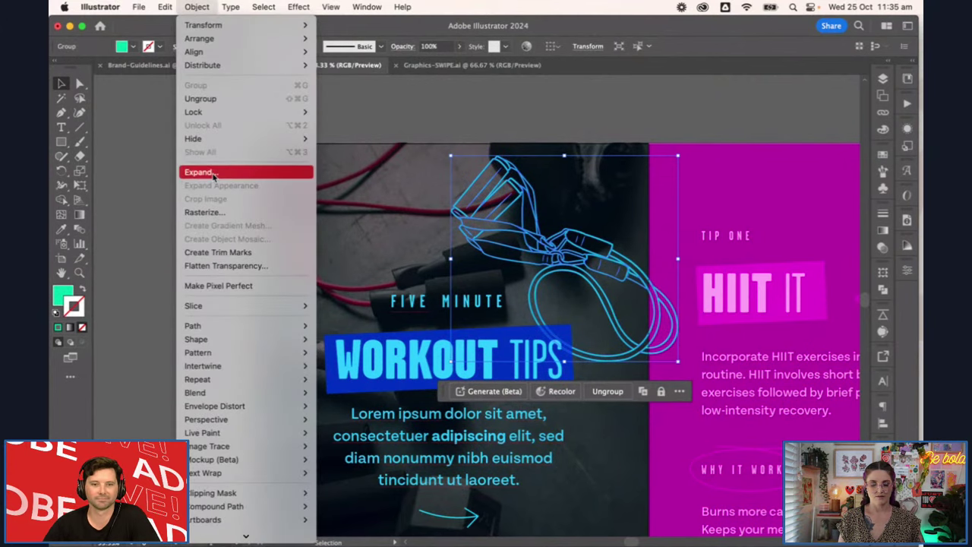
left_click(213, 174)
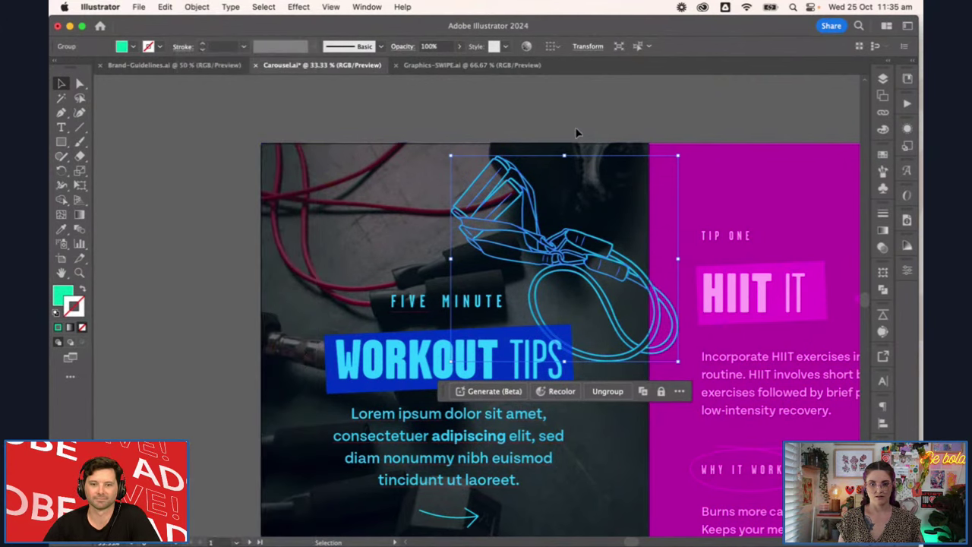
Reselect the expanded band to check its filled green outline shapes
left_click(576, 133)
scroll(529, 297, "up", 8)
left_click(523, 292)
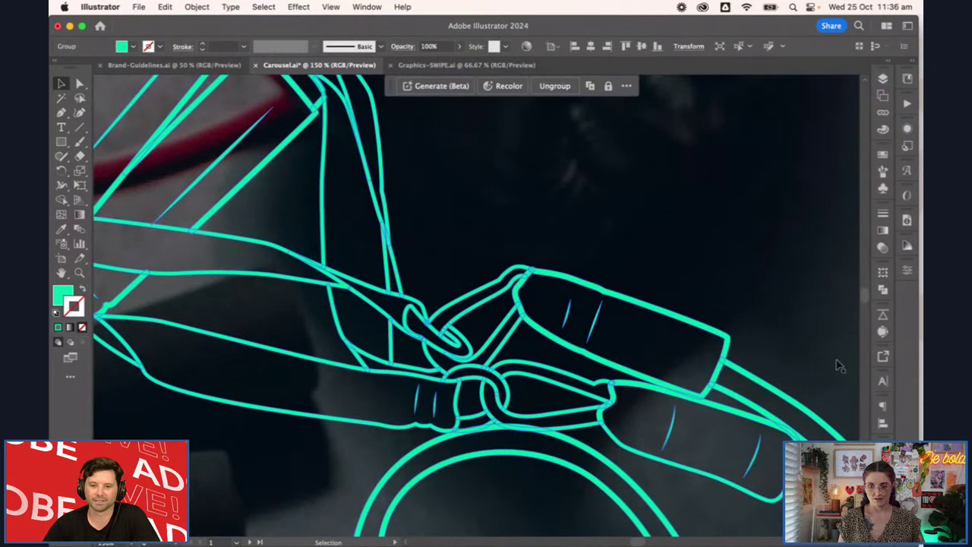
scroll(722, 297, "down", 8)
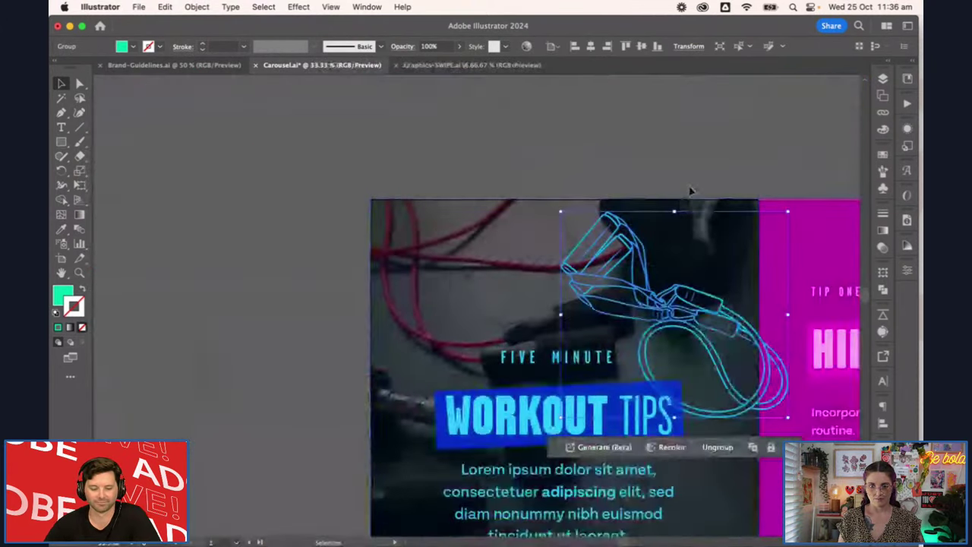
scroll(727, 185, "right", 10)
scroll(727, 185, "down", 6)
Copy the yellow kettlebell circle onto the top-left slide and switch to Outline view
left_click(766, 367)
left_click_drag(765, 367, 168, 88)
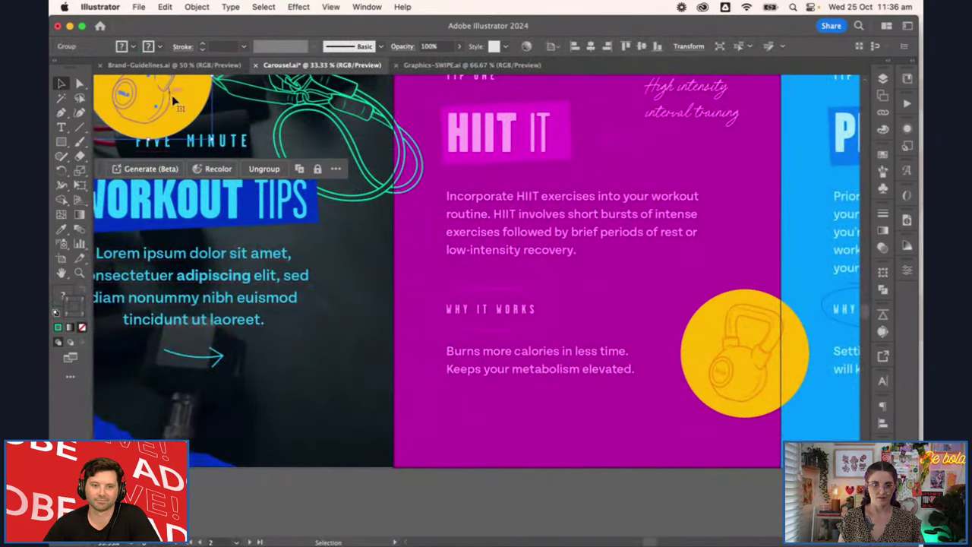
scroll(169, 88, "up", 8)
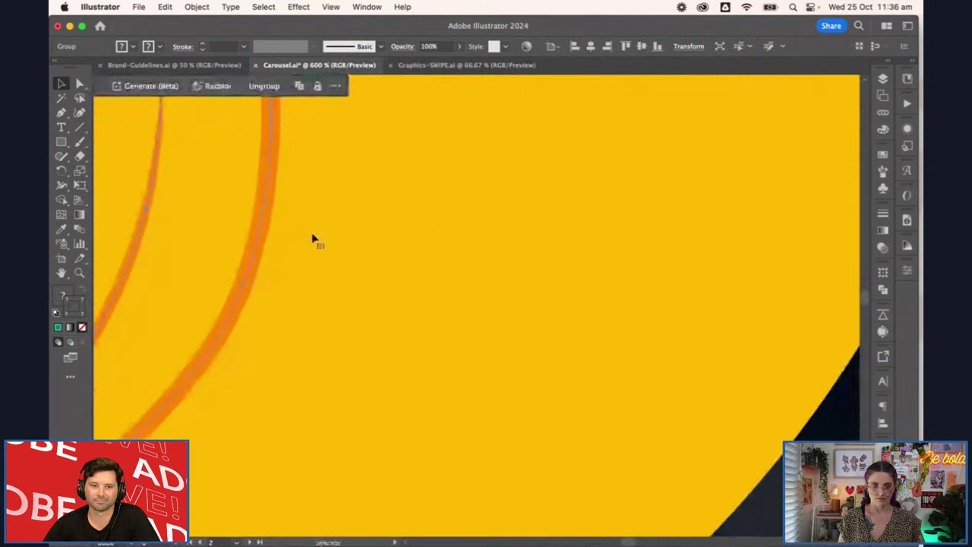
scroll(315, 239, "down", 8)
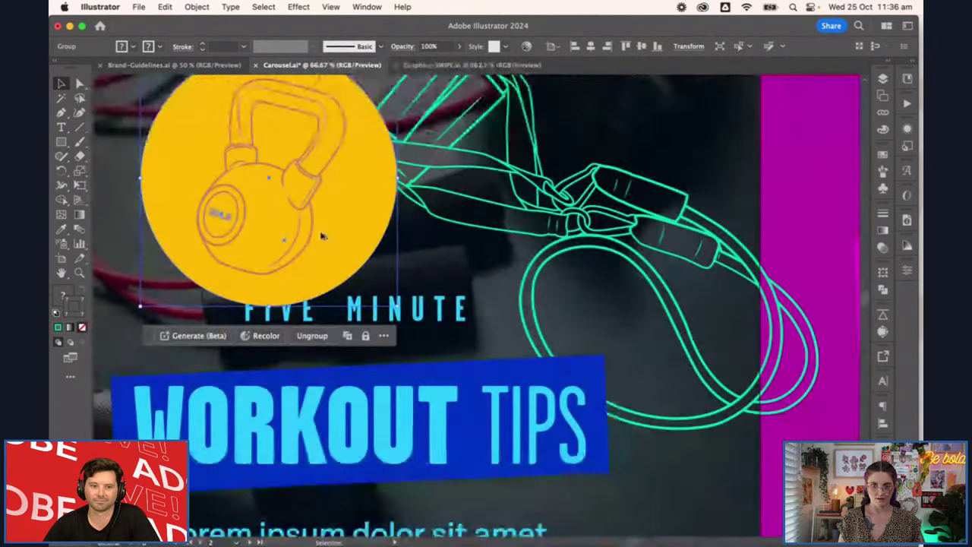
key("super+y")
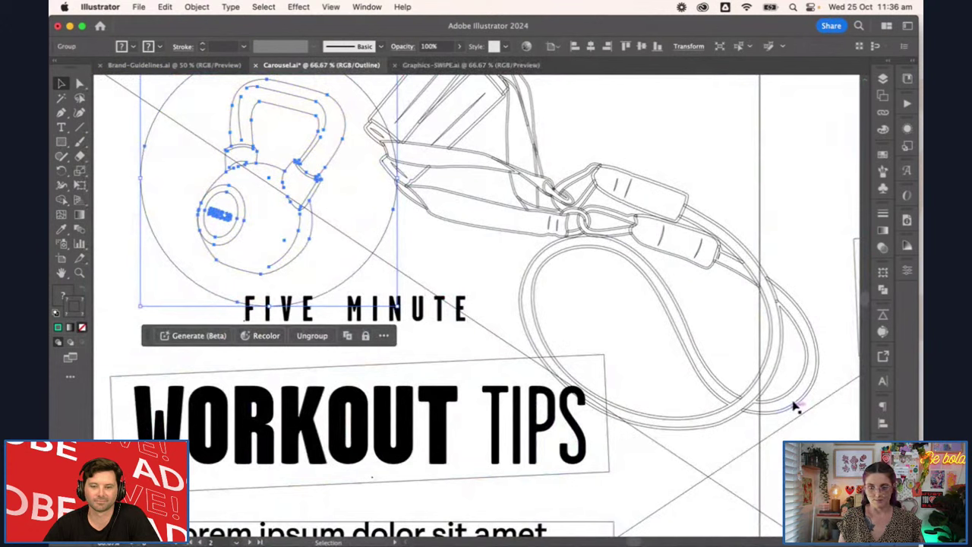
Open Pathfinder and enter the resistance-band group to inspect its individual paths
left_click(595, 238)
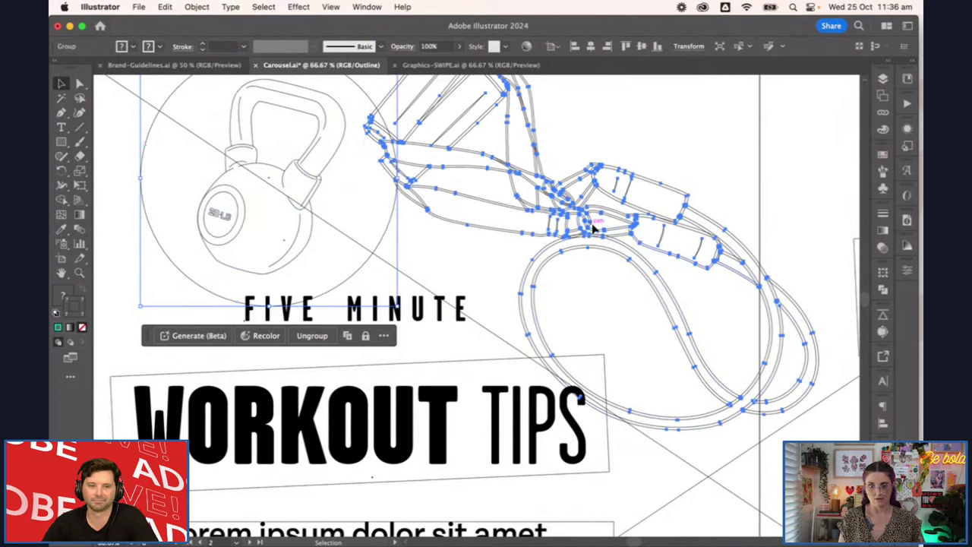
left_click(883, 291)
left_click(735, 301)
left_click(708, 169)
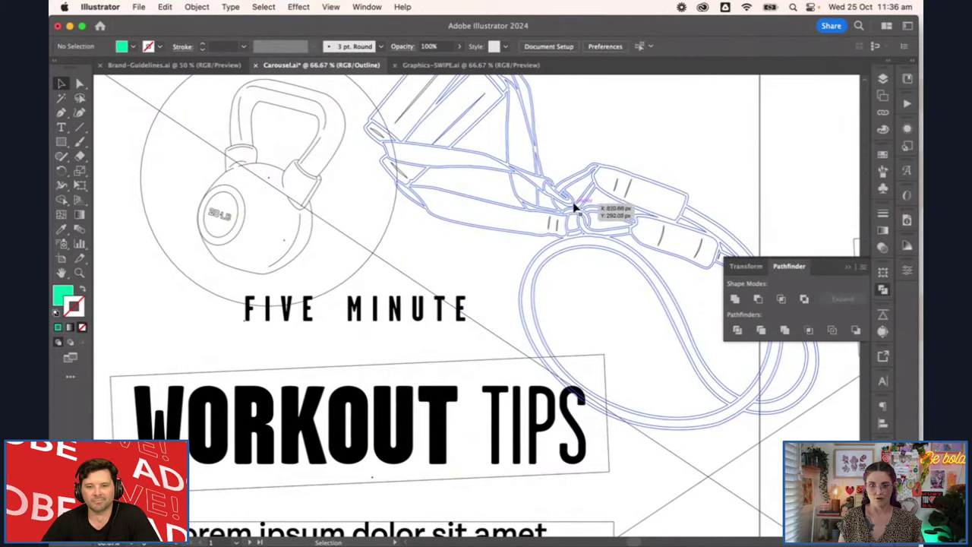
left_click(585, 208)
left_click(694, 187)
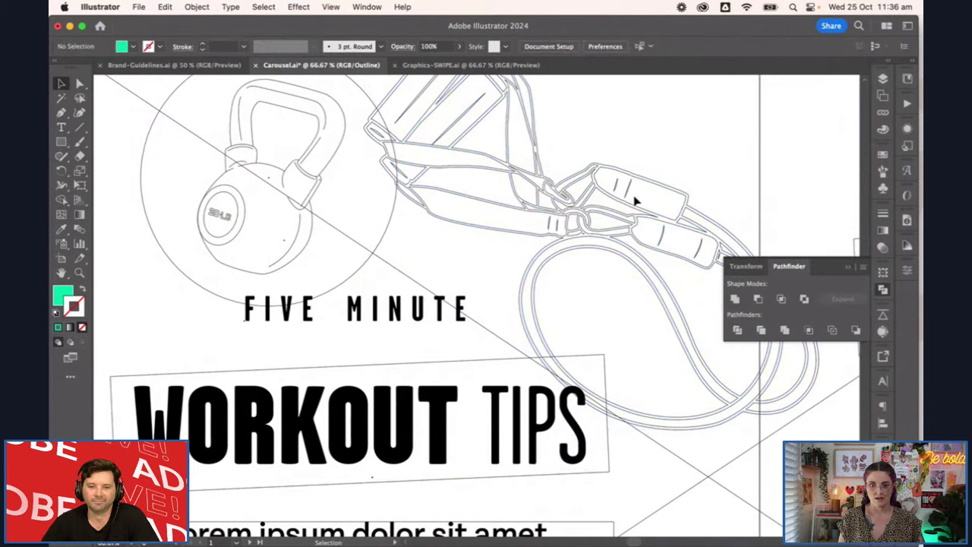
left_click(629, 197)
double_click(628, 196)
left_click(628, 196)
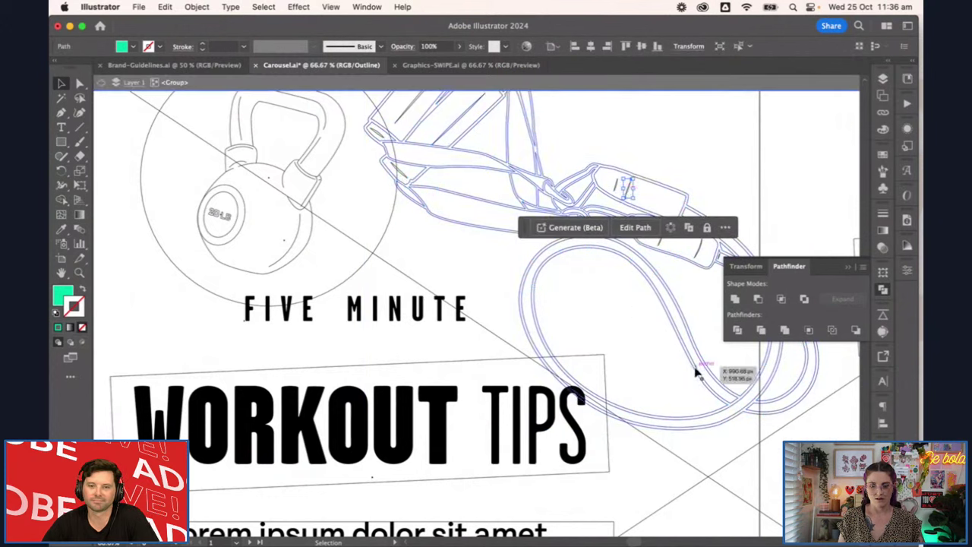
left_click(756, 176)
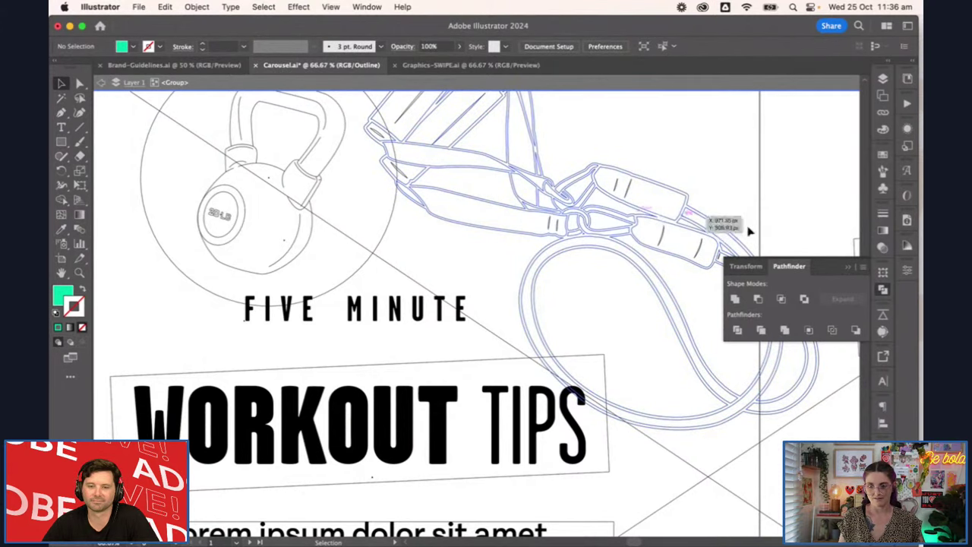
Exit isolation mode, restore full-colour Preview, and close the Pathfinder panel
double_click(756, 199)
key("super+y")
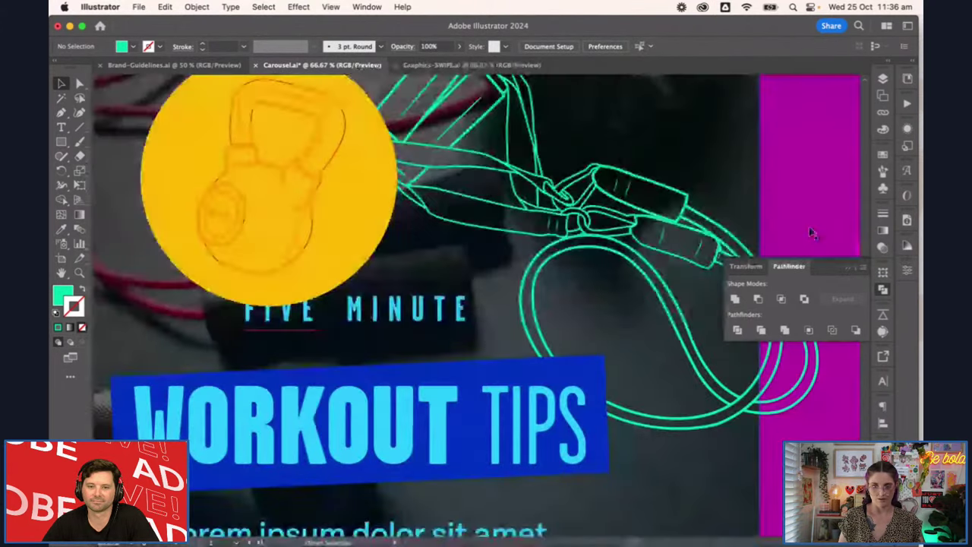
left_click(849, 271)
scroll(562, 304, "down", 2)
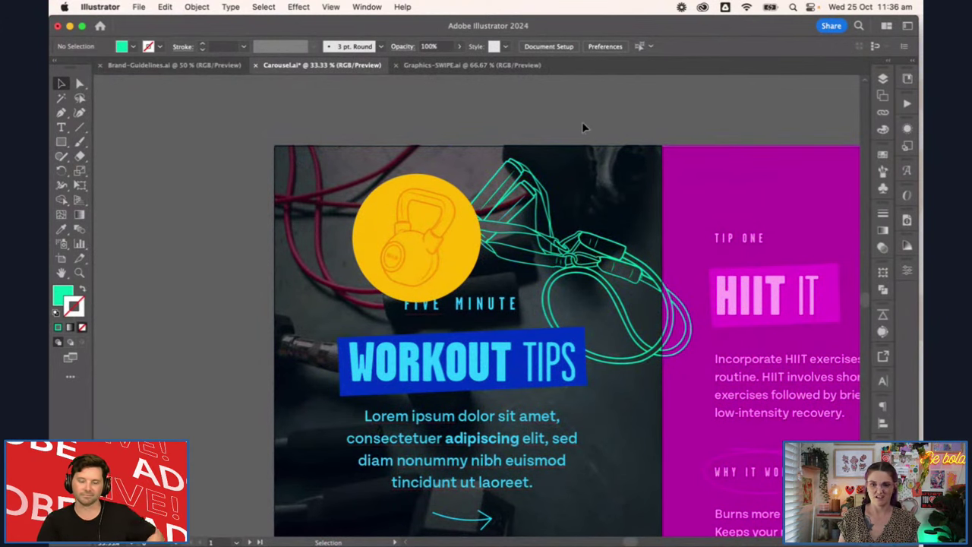
Delete the yellow kettlebell circle from the cover slide
key("space")
left_click_drag(663, 293, 493, 220)
left_click(278, 196)
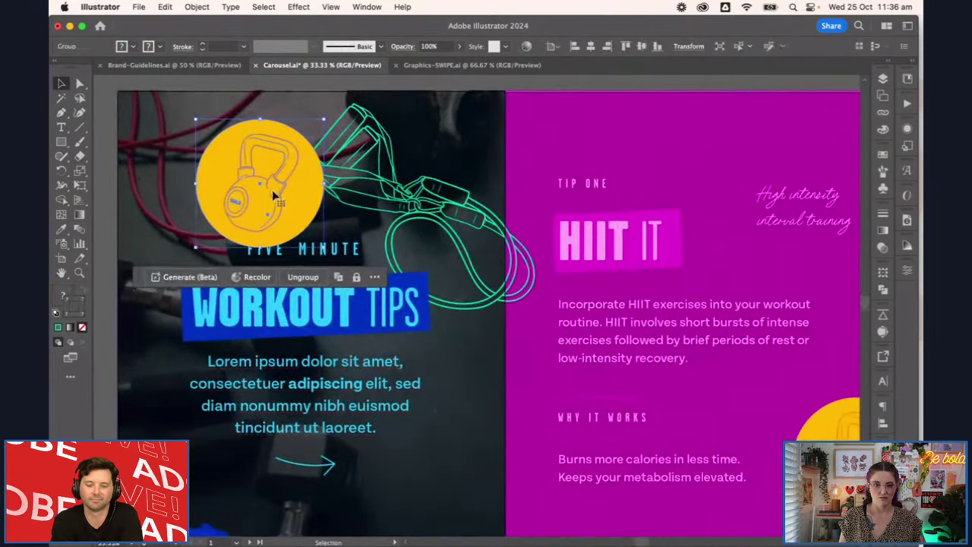
key("Delete")
key("ctrl+minus")
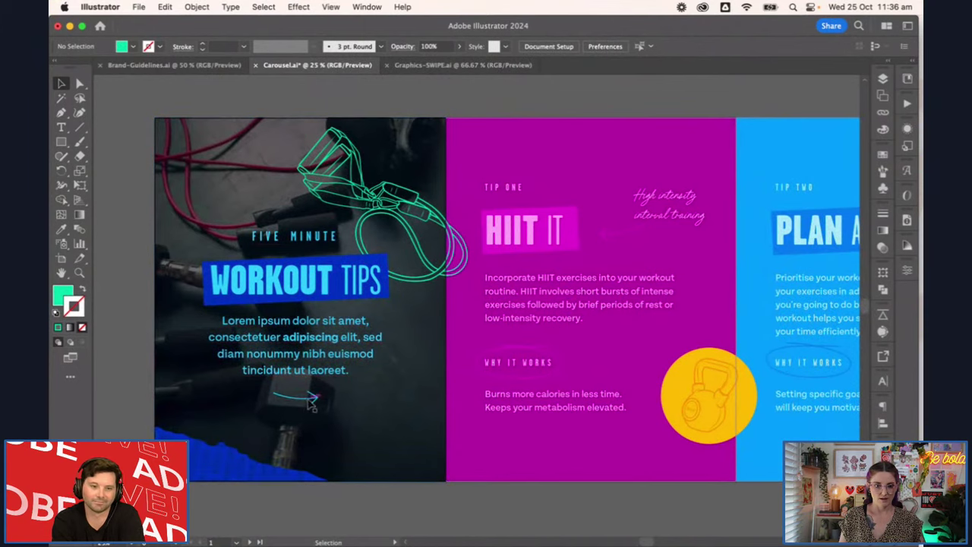
Paste a copy of the cover arrow beside HIIT IT
left_click(307, 398)
scroll(304, 410, "up", 2)
scroll(304, 410, "up", 1)
scroll(304, 411, "down", 1)
scroll(591, 388, "right", 2)
scroll(570, 393, "down", 1)
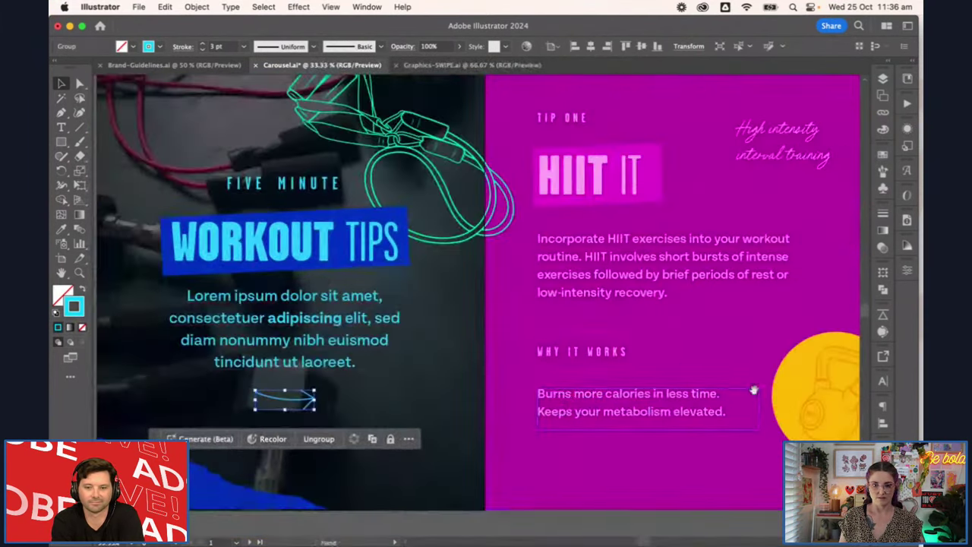
scroll(753, 391, "right", 5)
key("super+v")
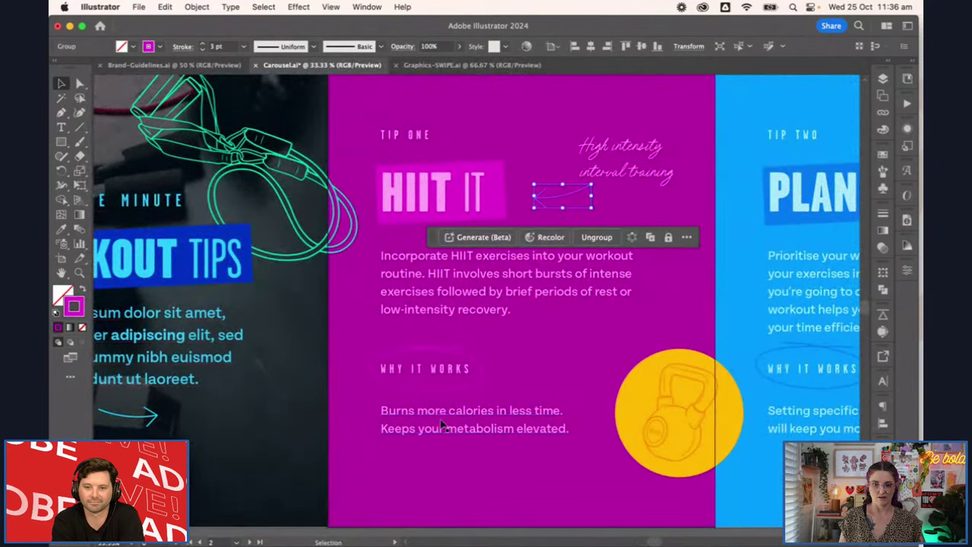
Select the cable illustration group for further editing
left_click(481, 373)
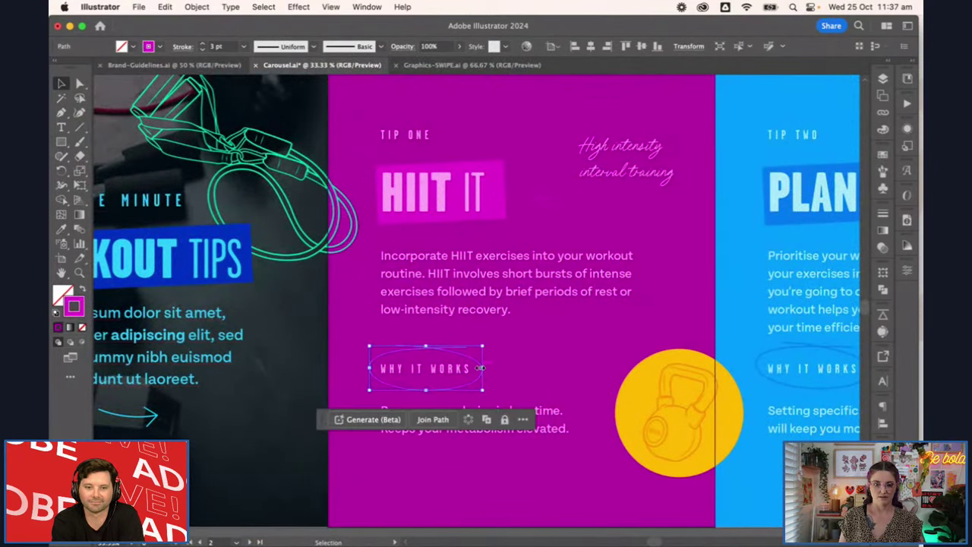
left_click(296, 173)
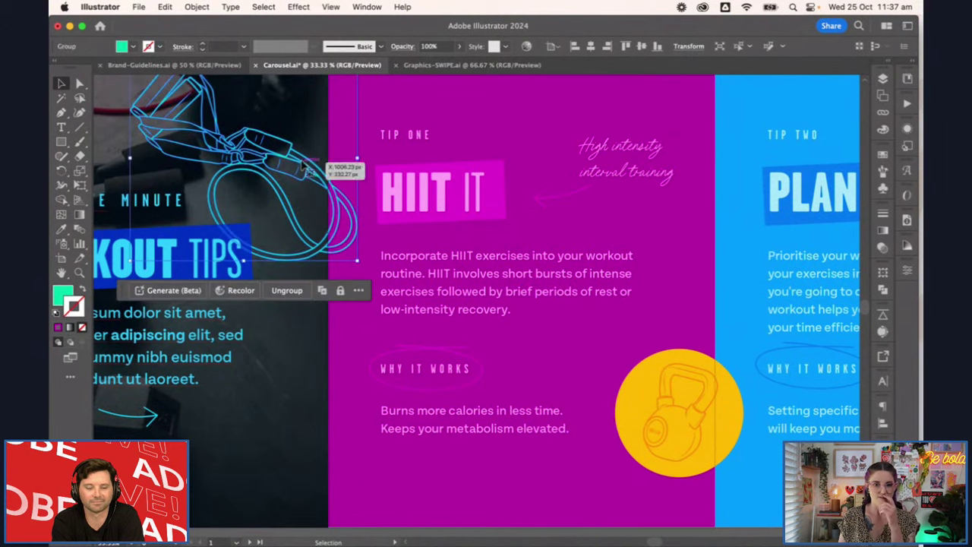
left_click(134, 7)
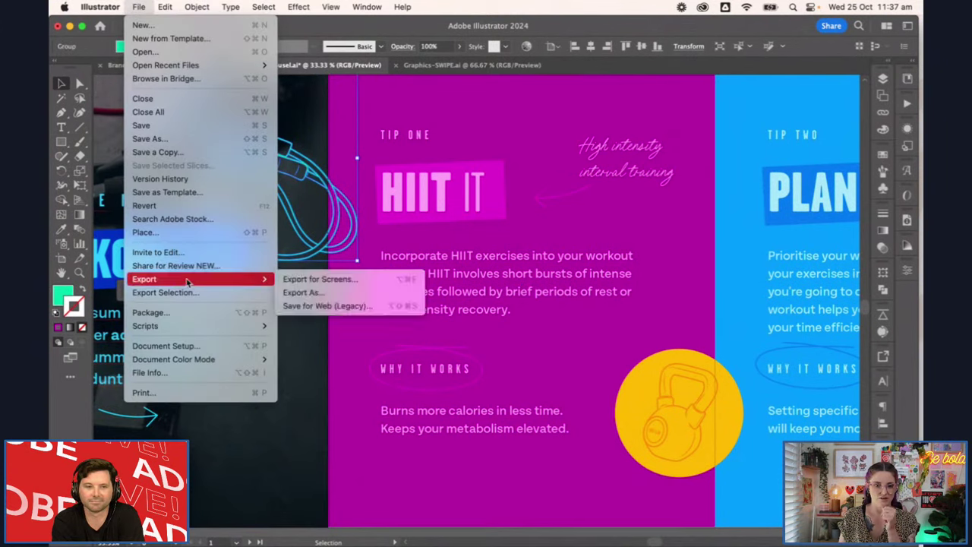
Make the cable illustration a compound path
mouse_move(196, 7)
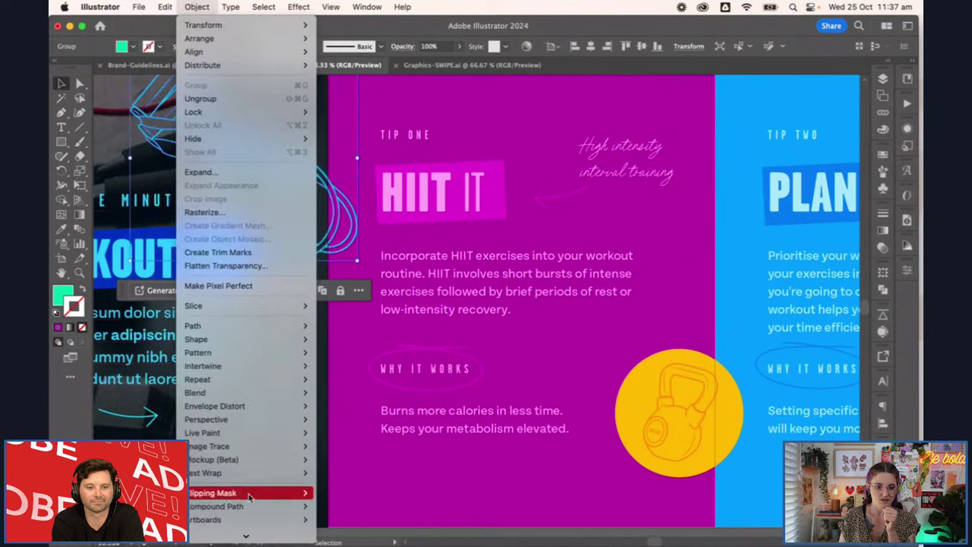
left_click(327, 509)
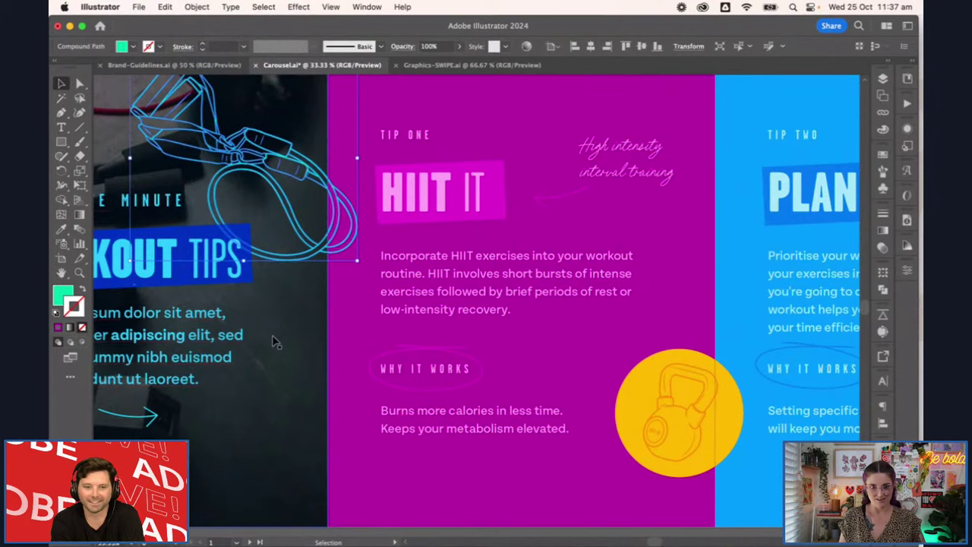
scroll(275, 342, "down", 1)
left_click(434, 96)
left_click_drag(455, 392, 384, 389)
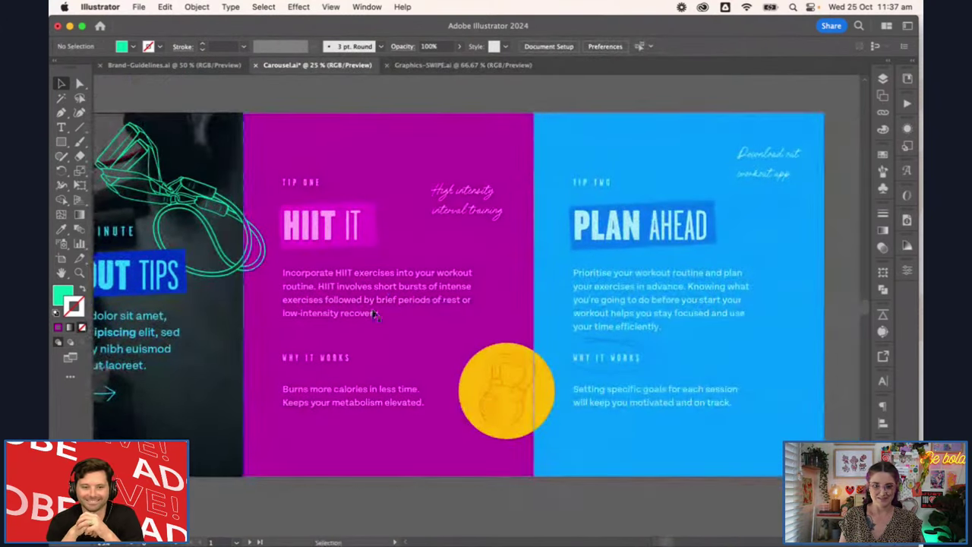
Check the app caption and kettlebell graphic, then save Carousel.ai
left_click(770, 166)
left_click(604, 98)
scroll(586, 124, "down", 1)
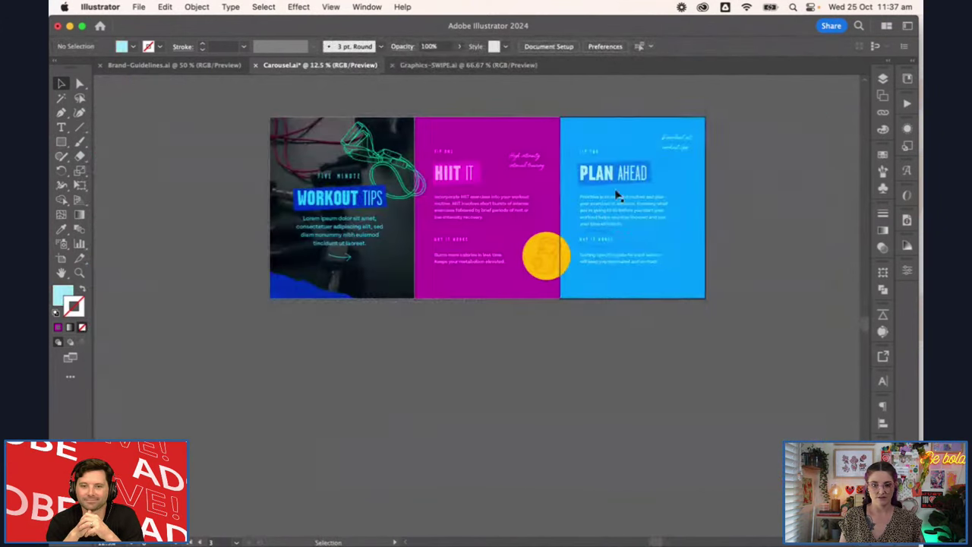
scroll(617, 195, "up", 1)
scroll(543, 358, "up", 2)
scroll(543, 358, "left", 1)
left_click(599, 368)
left_click(572, 519)
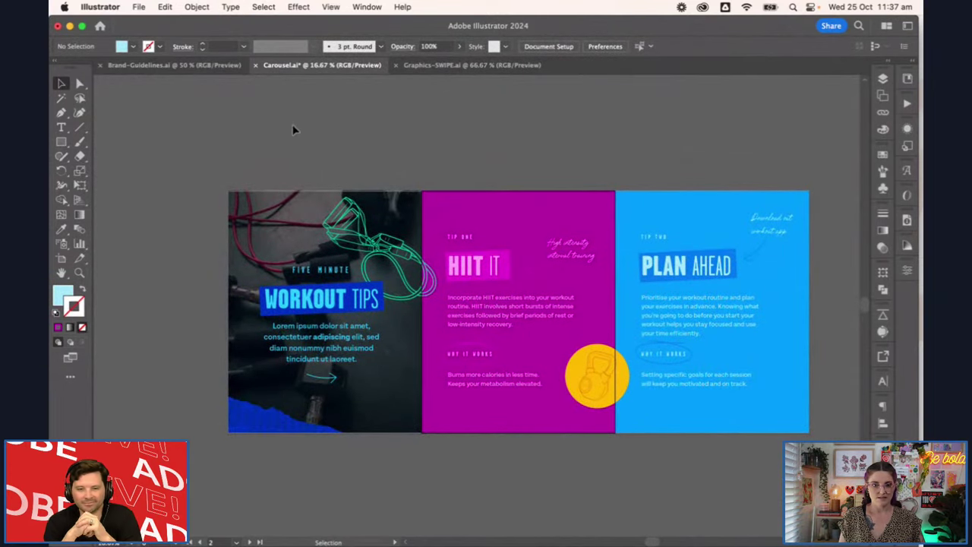
key("v")
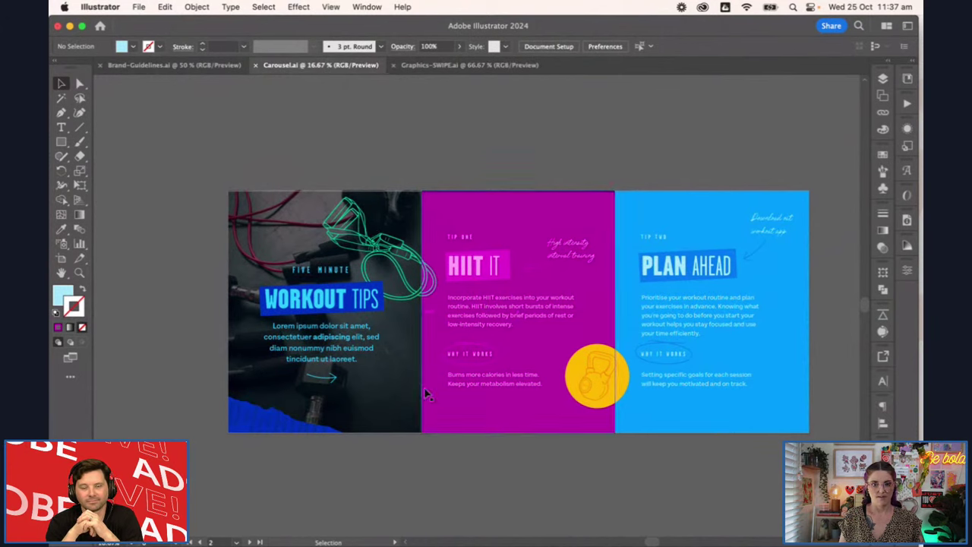
Switch to Adobe Express, deselect the gym photo and return to the home page
left_click(470, 522)
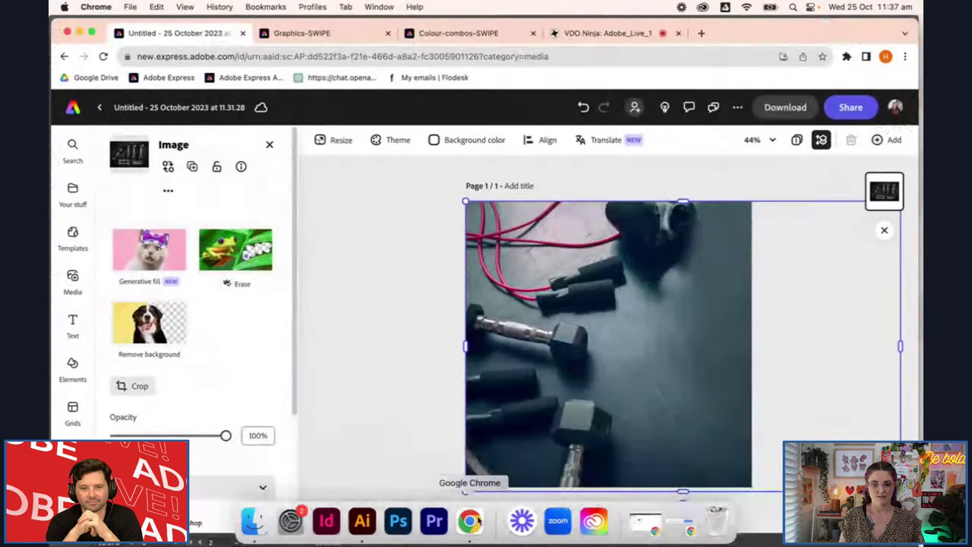
left_click(373, 307)
key("super+bracketleft")
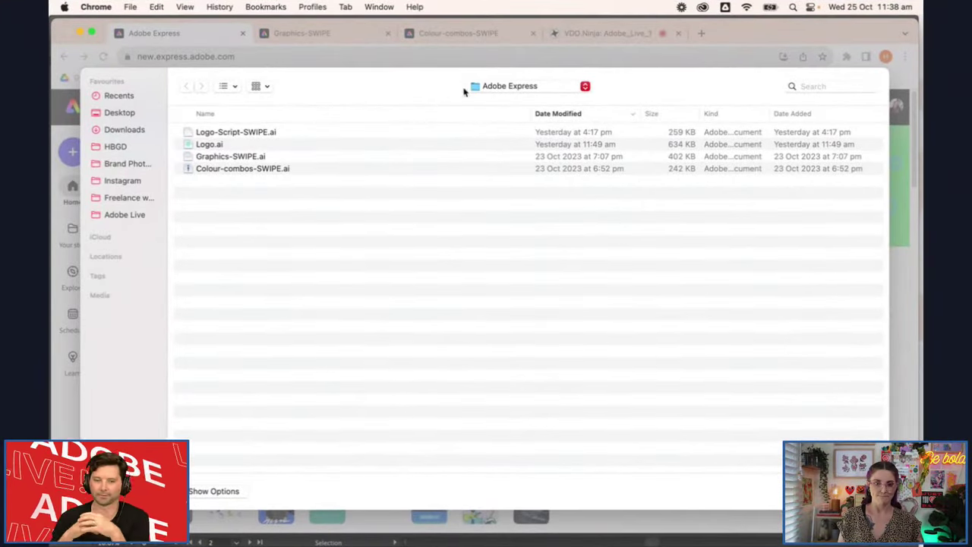
Import Carousel.ai from Brand Elements > Templates and view its PLAN AHEAD page
left_click(467, 88)
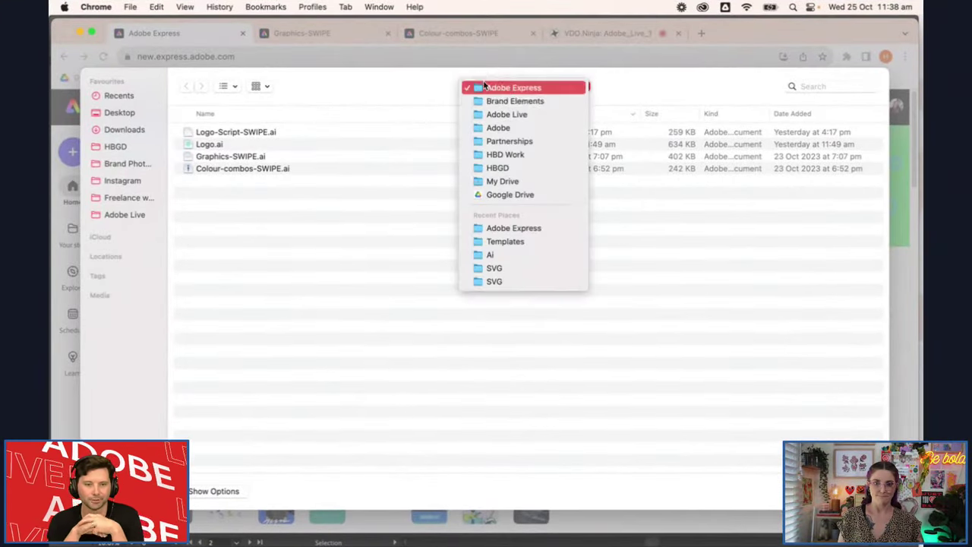
left_click(510, 101)
double_click(220, 132)
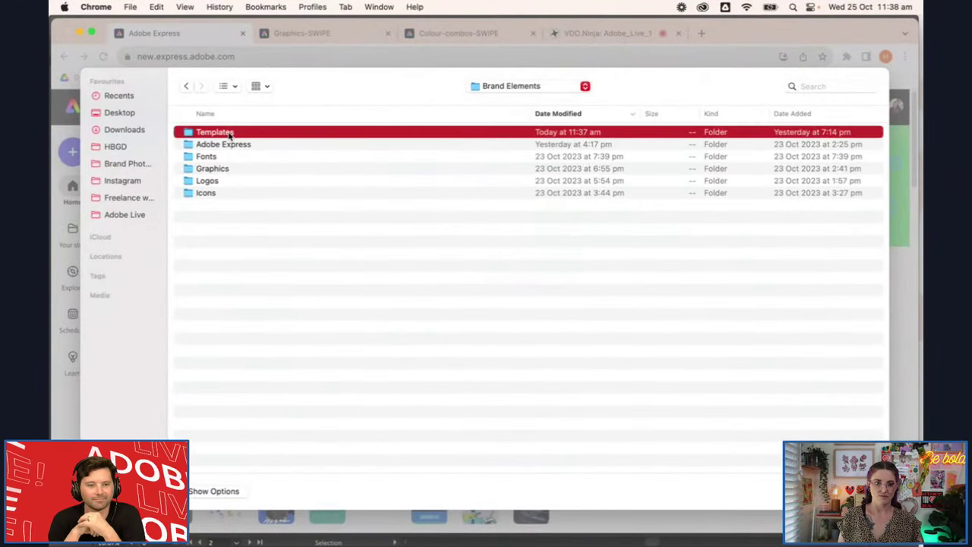
left_click(267, 132)
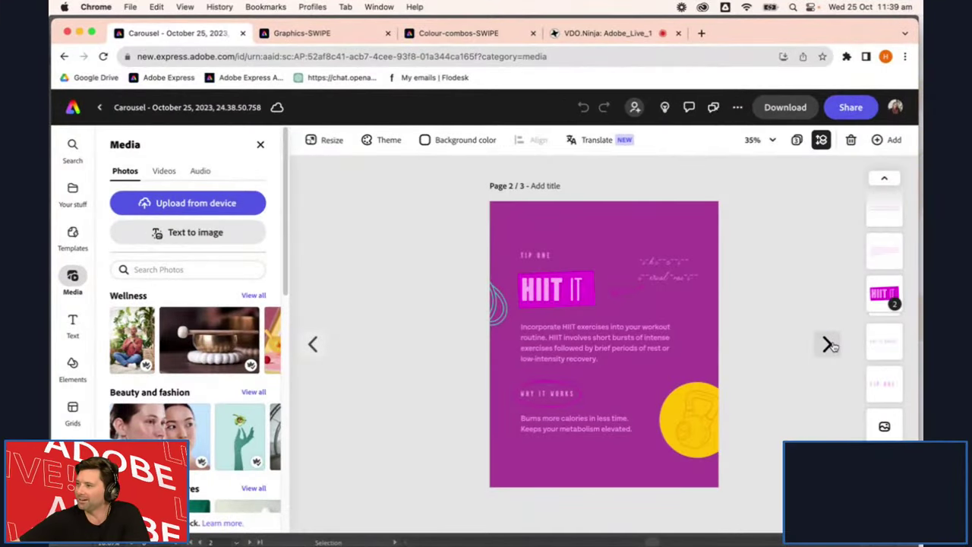
left_click(830, 345)
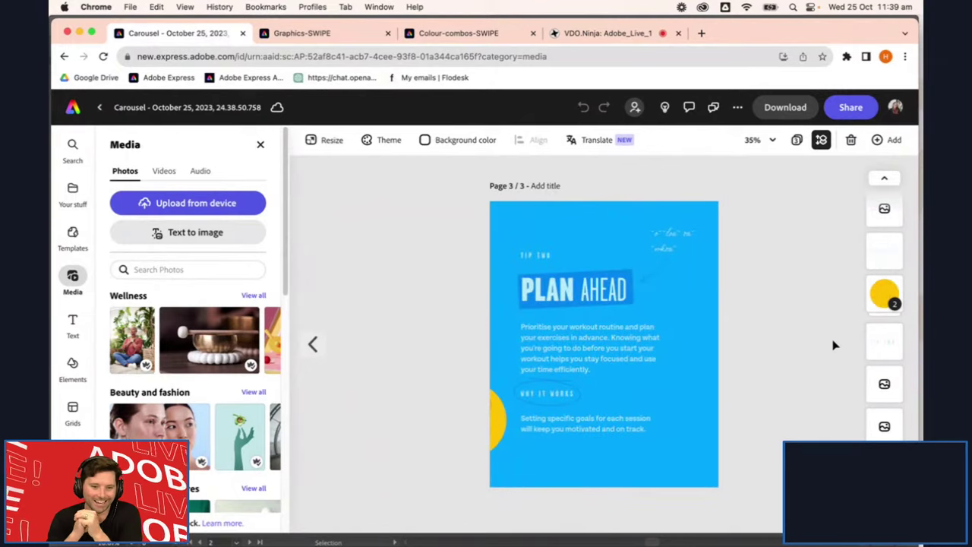
left_click(313, 344)
left_click(320, 351)
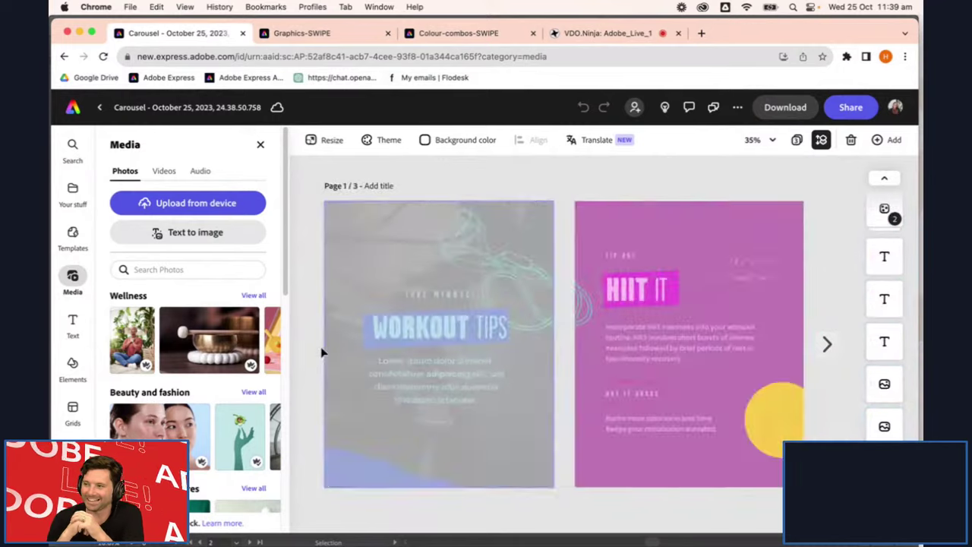
left_click(608, 249)
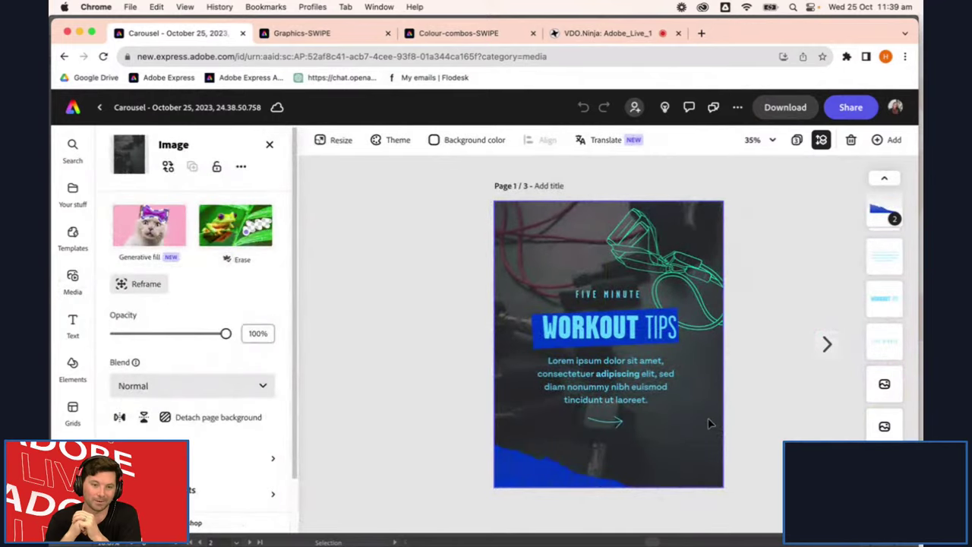
left_click(826, 344)
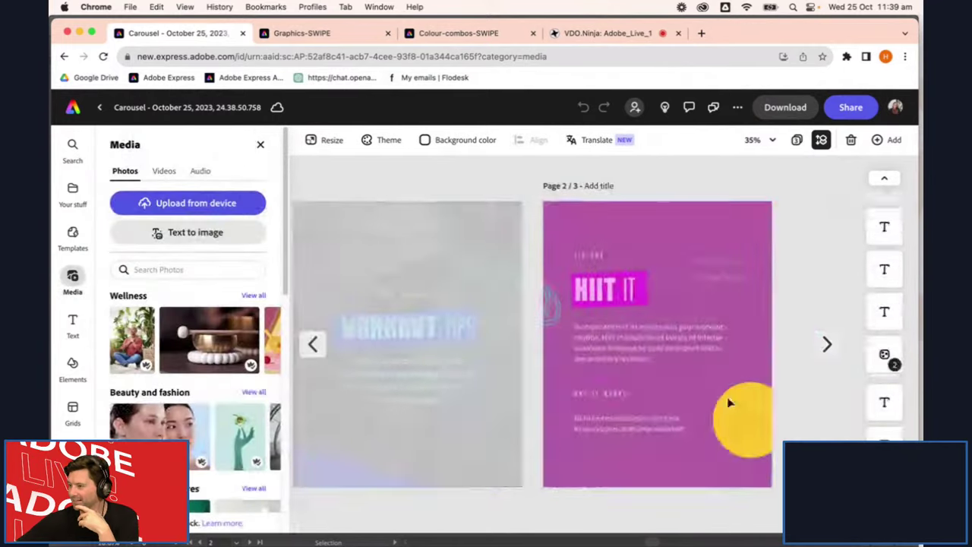
left_click(695, 405)
left_click_drag(729, 414, 674, 402)
key("super+z")
left_click(827, 345)
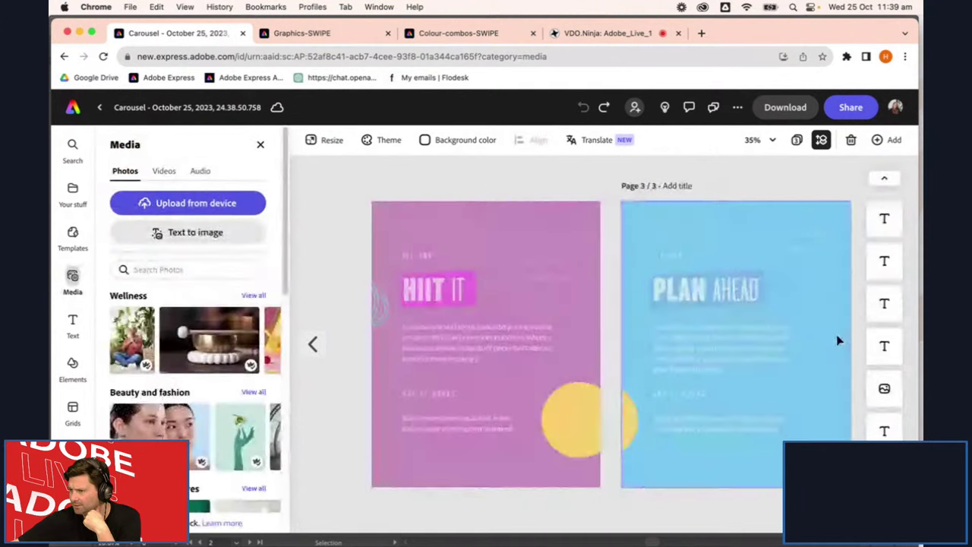
left_click_drag(501, 425, 597, 441)
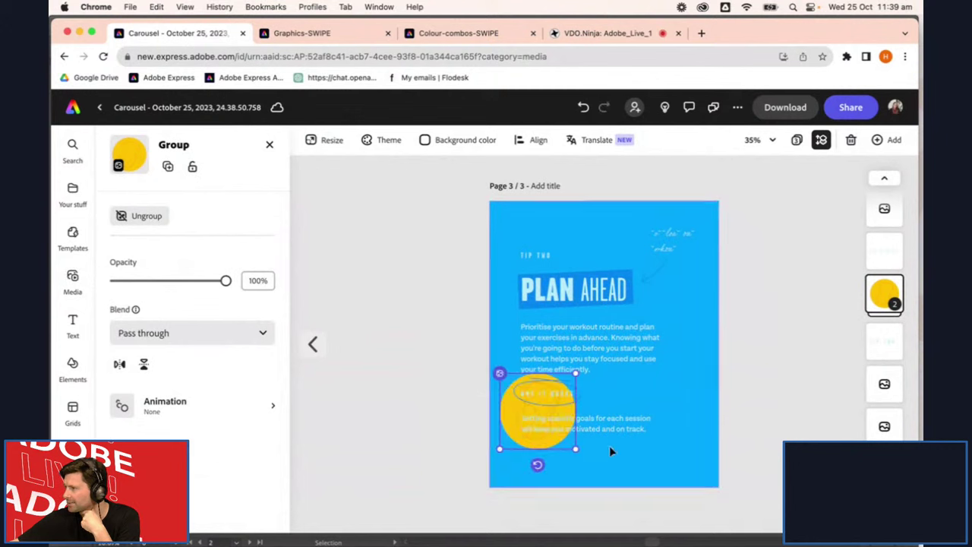
key("super+z")
scroll(494, 434, "up", 5)
left_click_drag(497, 438, 575, 411)
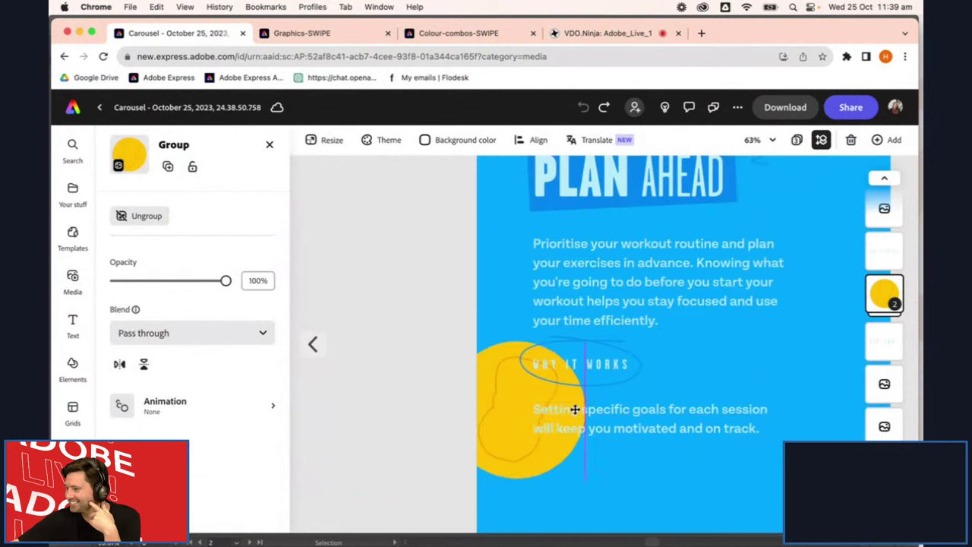
key("super+z")
left_click(438, 283)
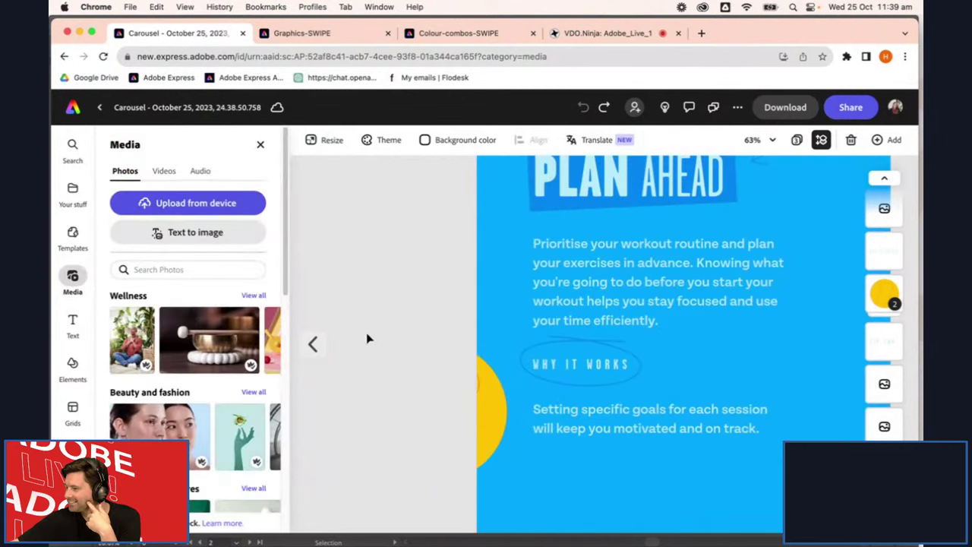
scroll(592, 482, "down", 4)
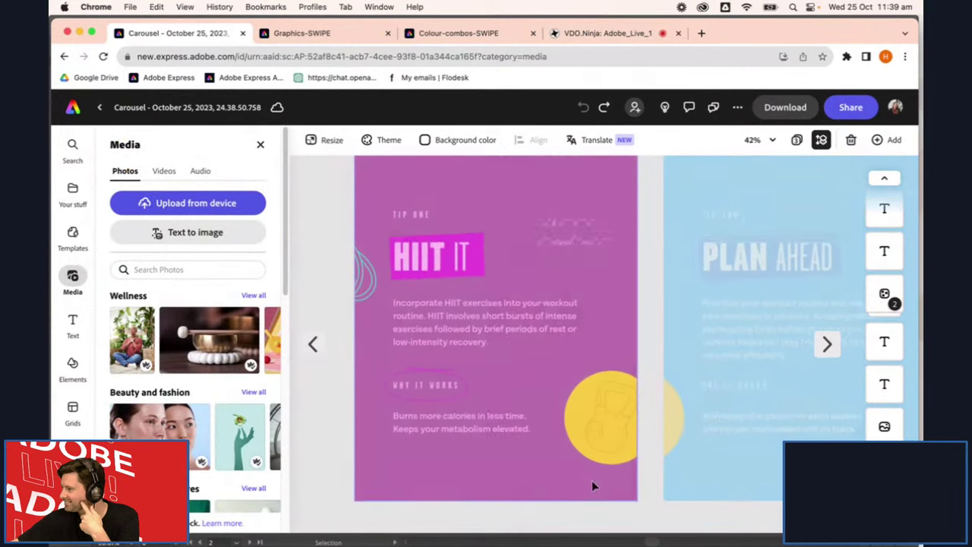
scroll(566, 477, "down", 2)
left_click(683, 416)
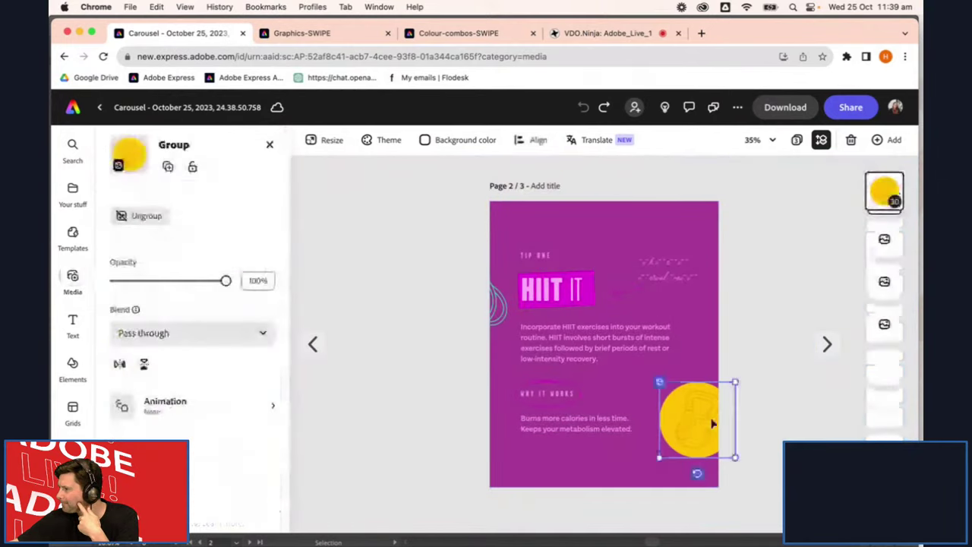
left_click(312, 344)
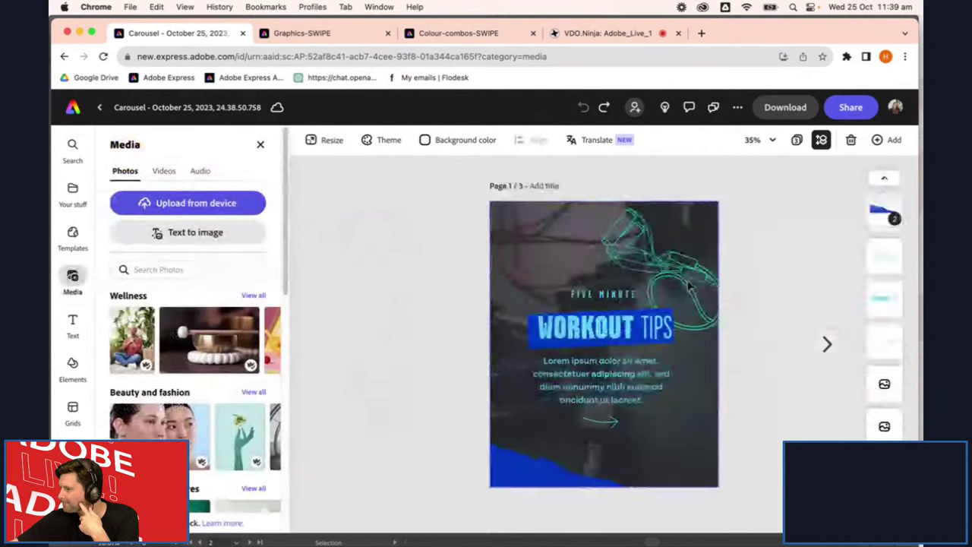
left_click(683, 271)
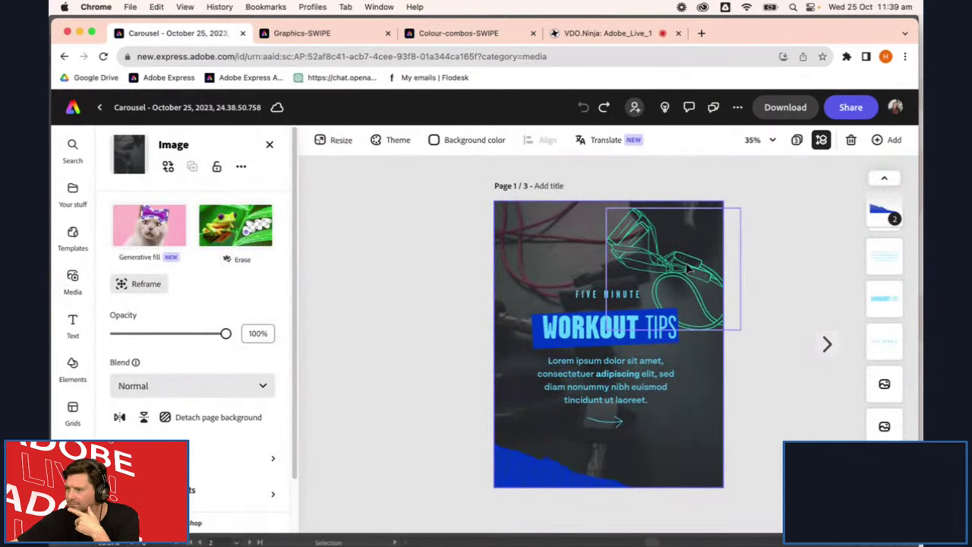
Try moving and recolouring the green headphones illustration, then undo the changes
left_click(687, 269)
scroll(882, 304, "up", 2)
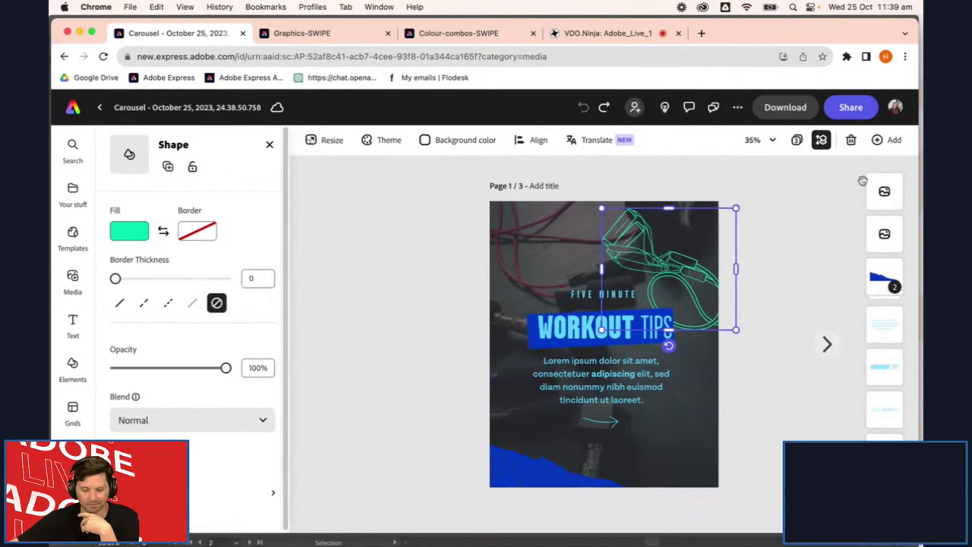
scroll(882, 319, "down", 3)
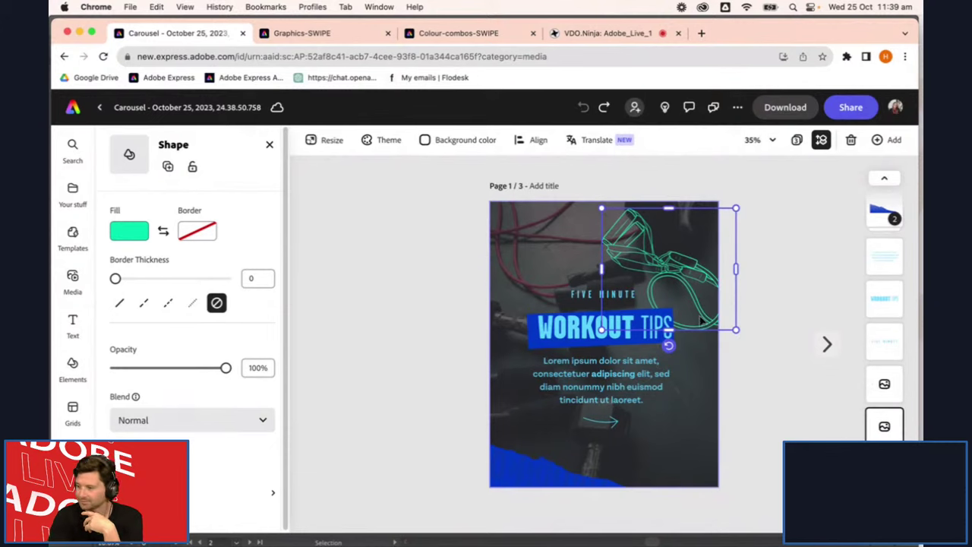
left_click(760, 269)
scroll(667, 259, "up", 5)
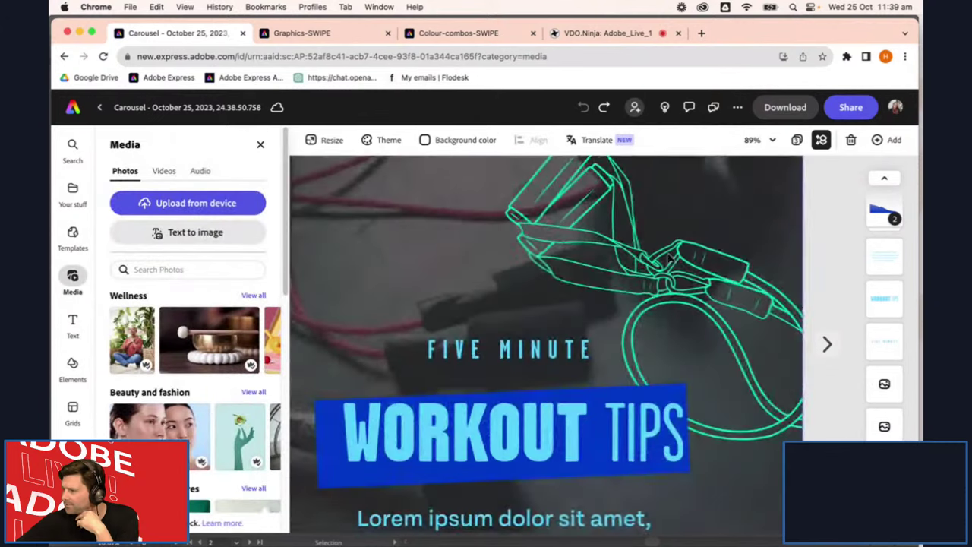
left_click(673, 286)
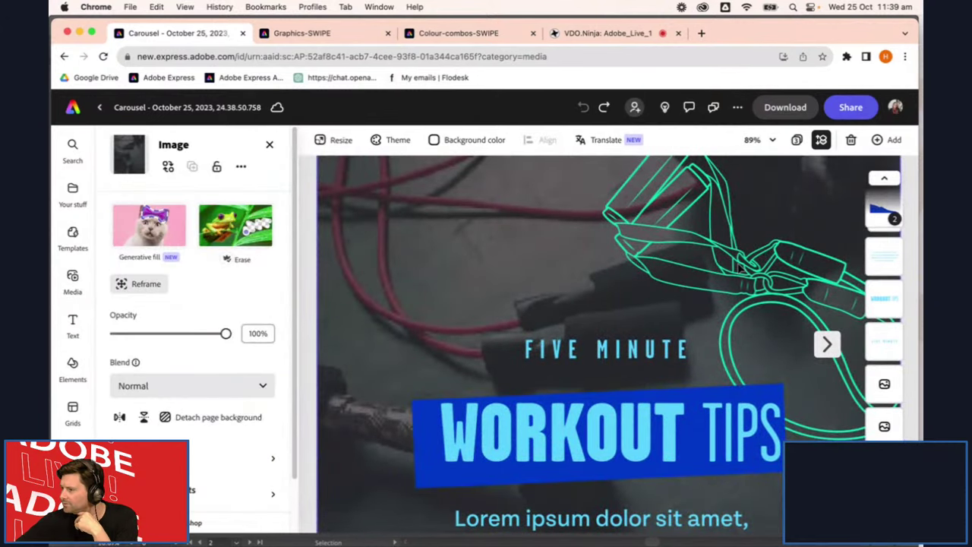
left_click(741, 266)
left_click_drag(623, 260, 623, 262)
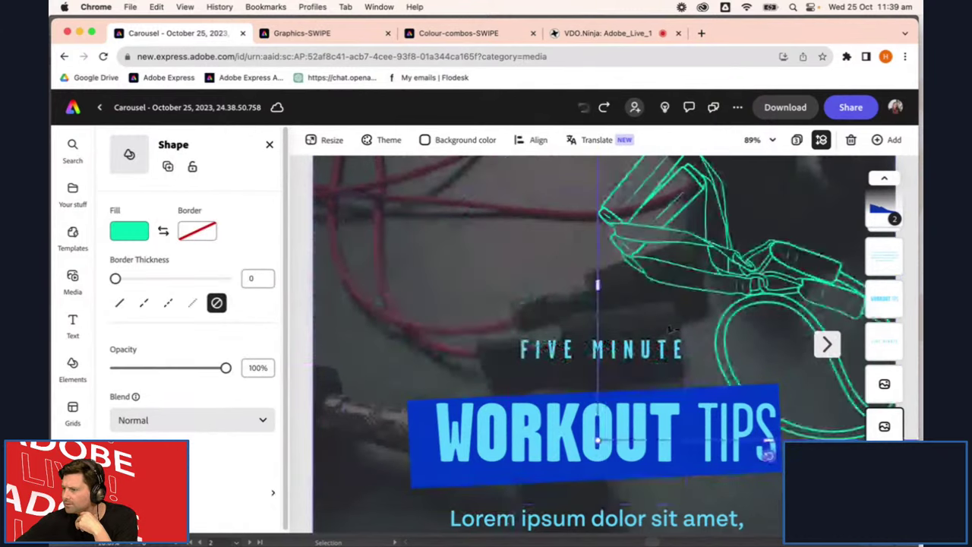
left_click(129, 231)
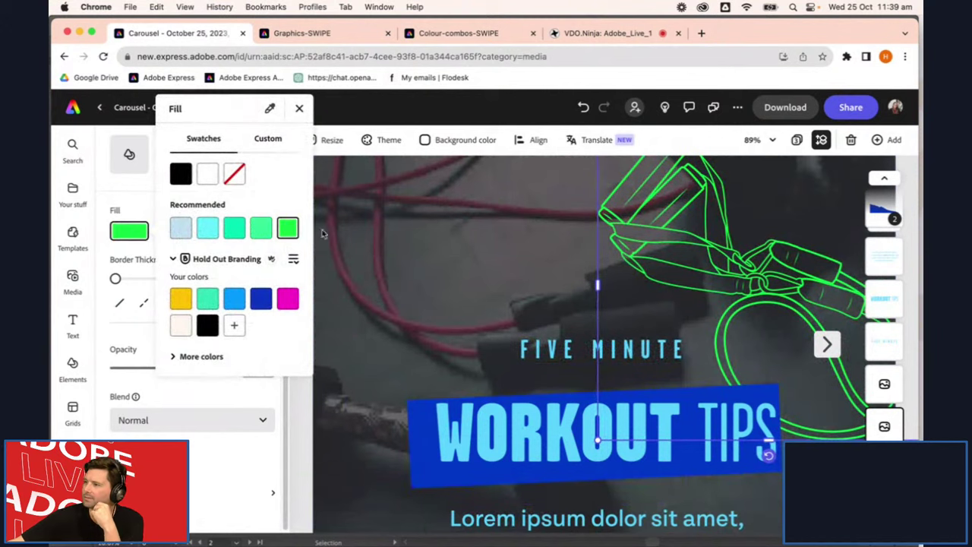
key("super+z")
scroll(487, 242, "down", 5)
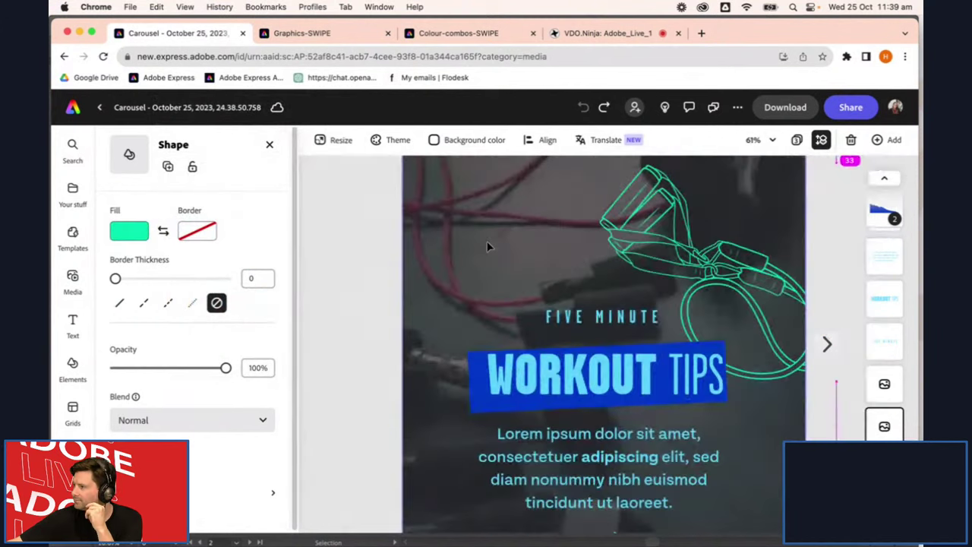
left_click(783, 440)
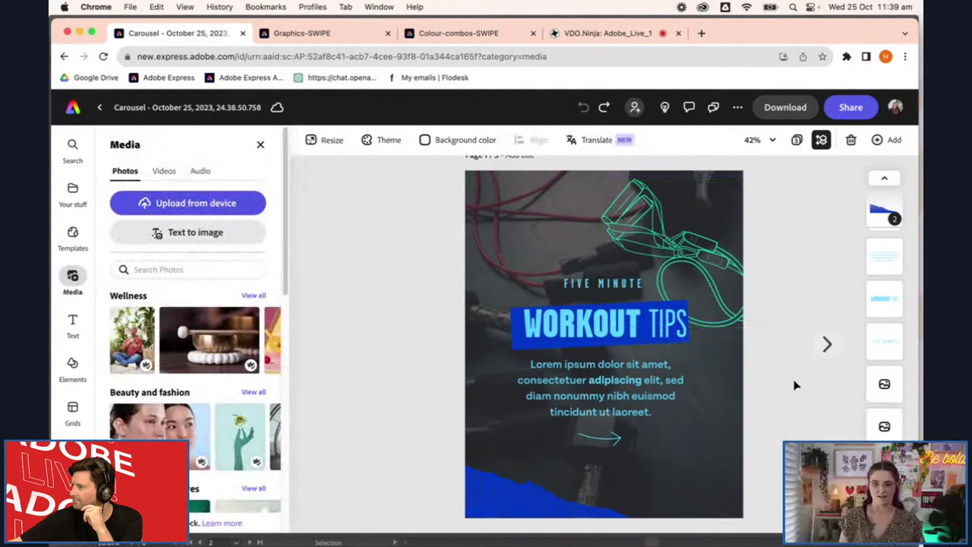
Delete the dark background photo from the WORKOUT TIPS slide
left_click(829, 345)
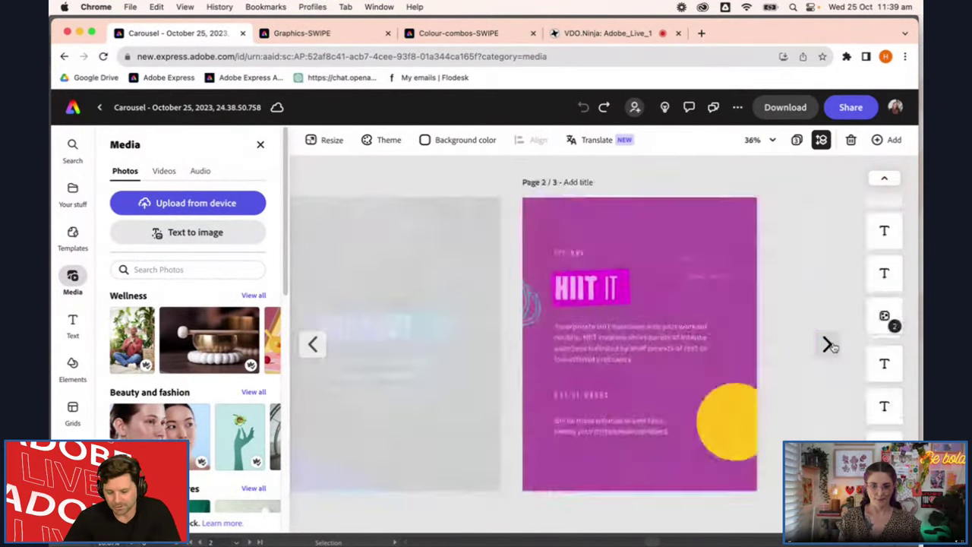
left_click(312, 344)
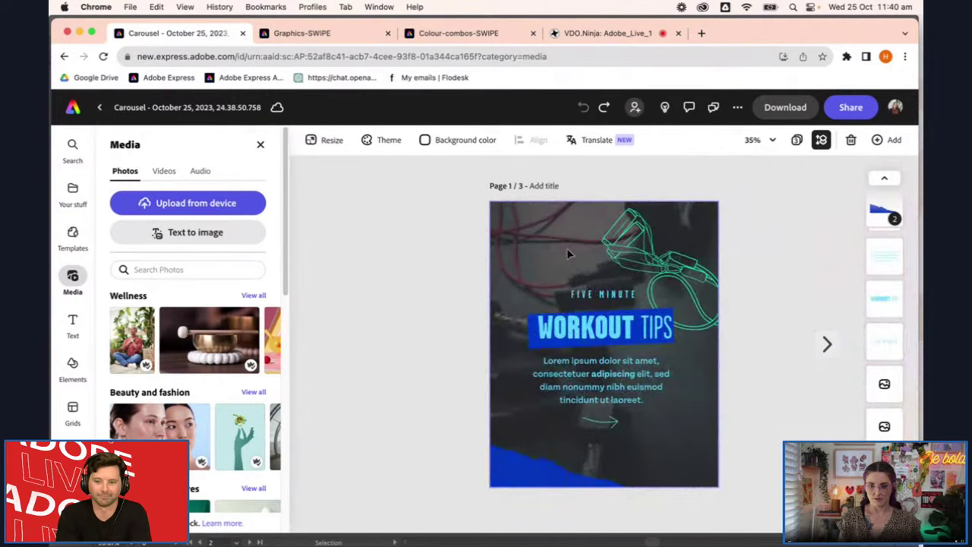
left_click(570, 248)
left_click_drag(558, 245, 448, 272)
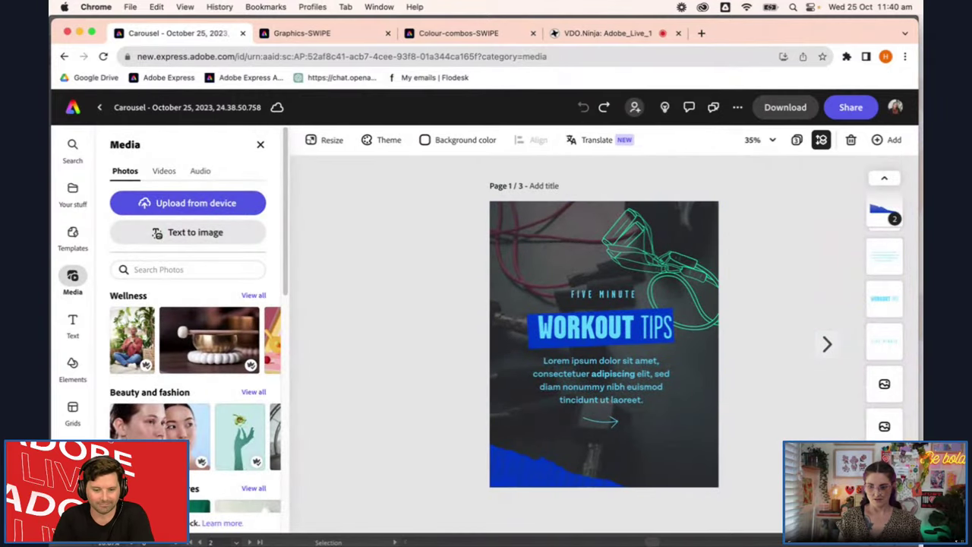
left_click(657, 428)
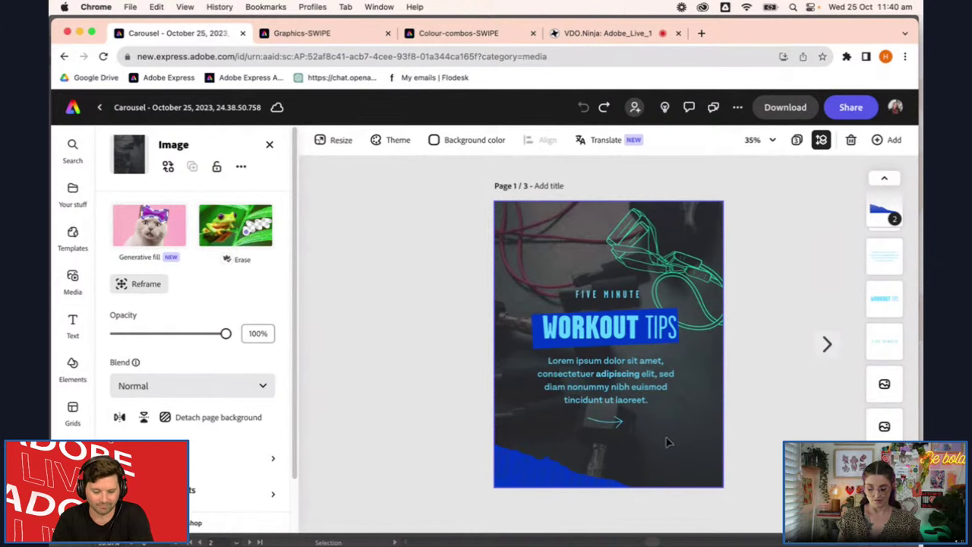
key("BackSpace")
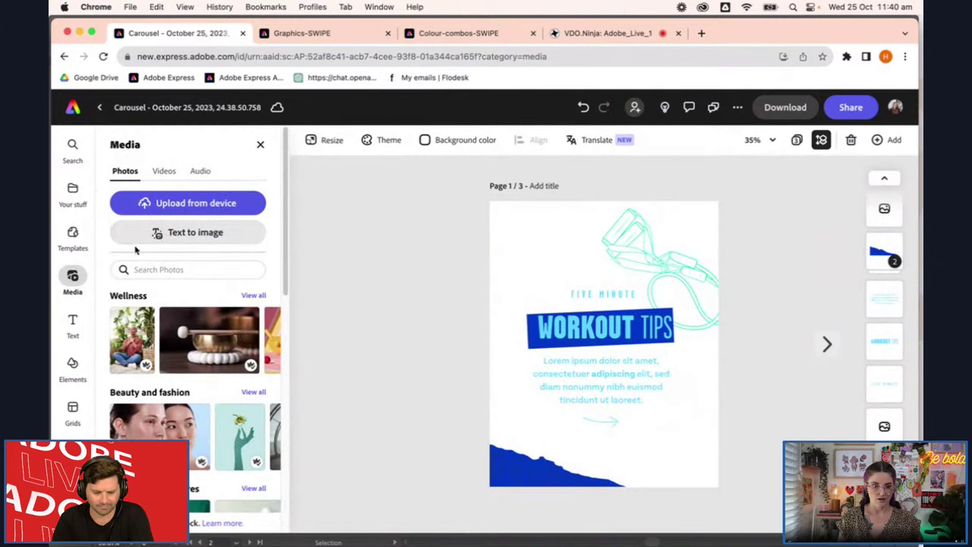
Show the Hold Out Fitness library with its Logo, Outline and Circle groups collapsed
left_click(67, 194)
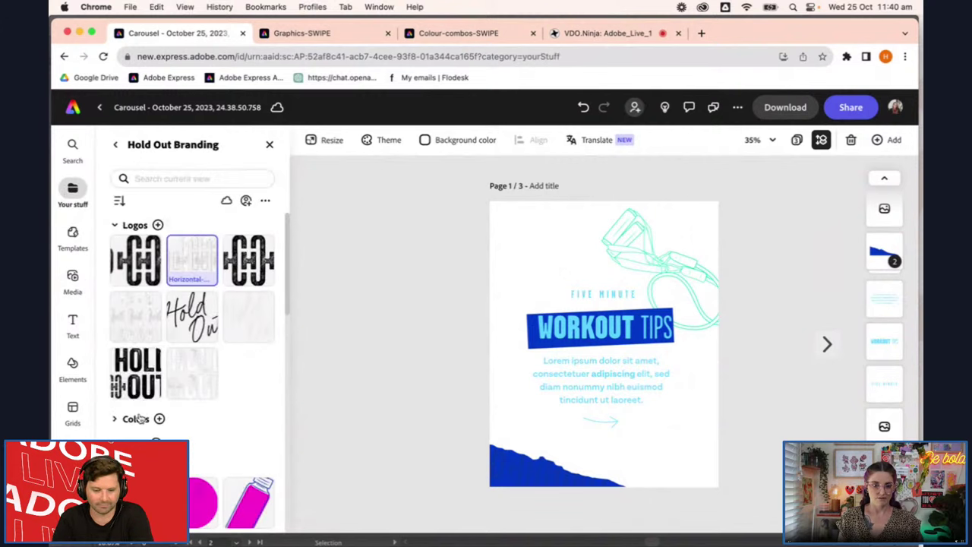
left_click(117, 144)
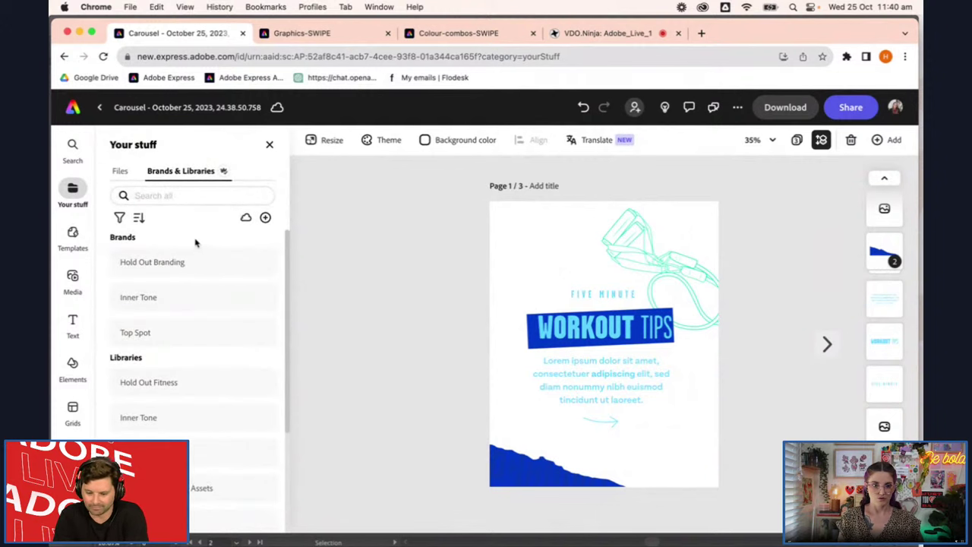
scroll(199, 250, "down", 1)
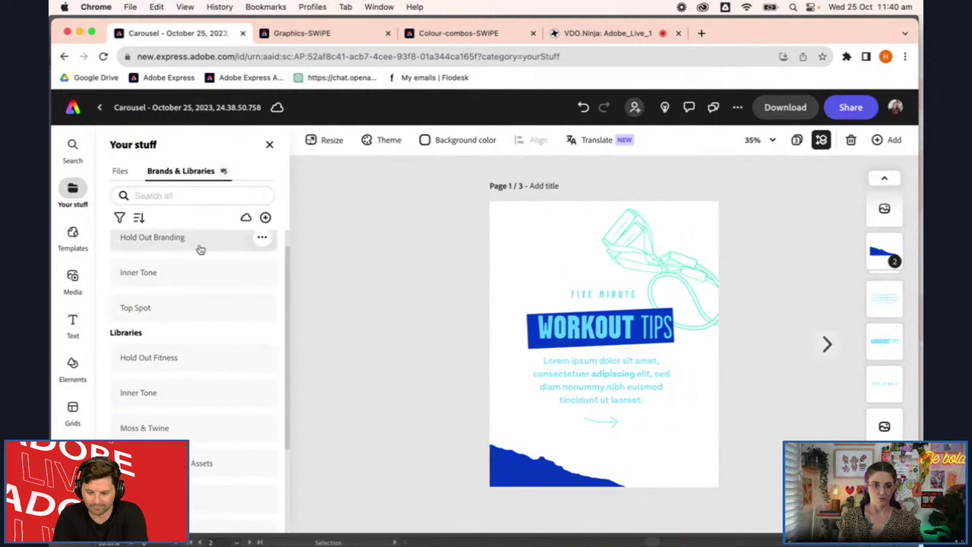
left_click(189, 369)
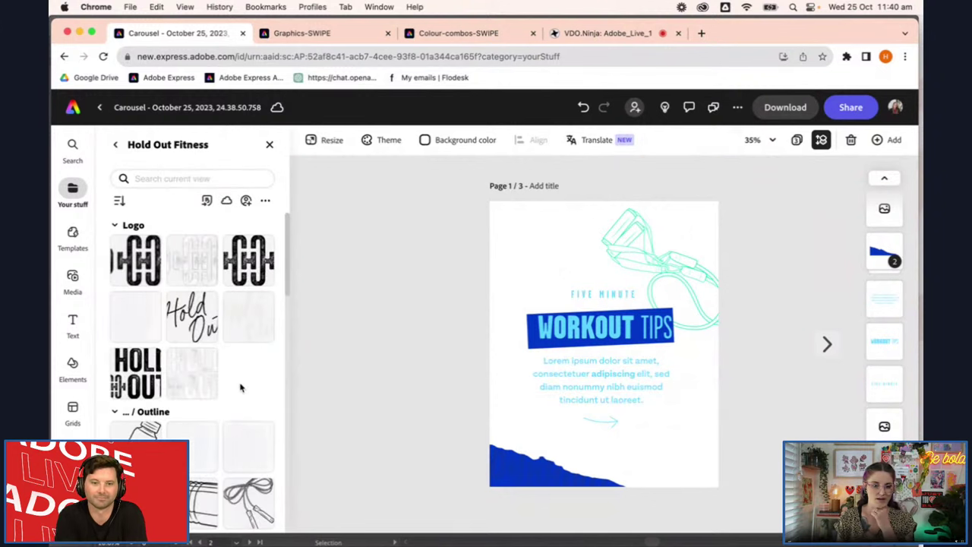
left_click(114, 225)
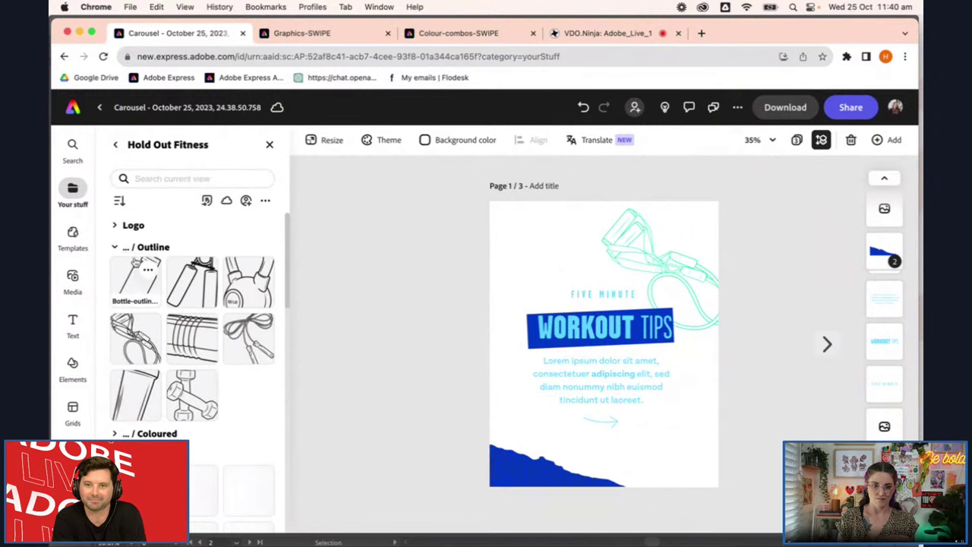
left_click(115, 247)
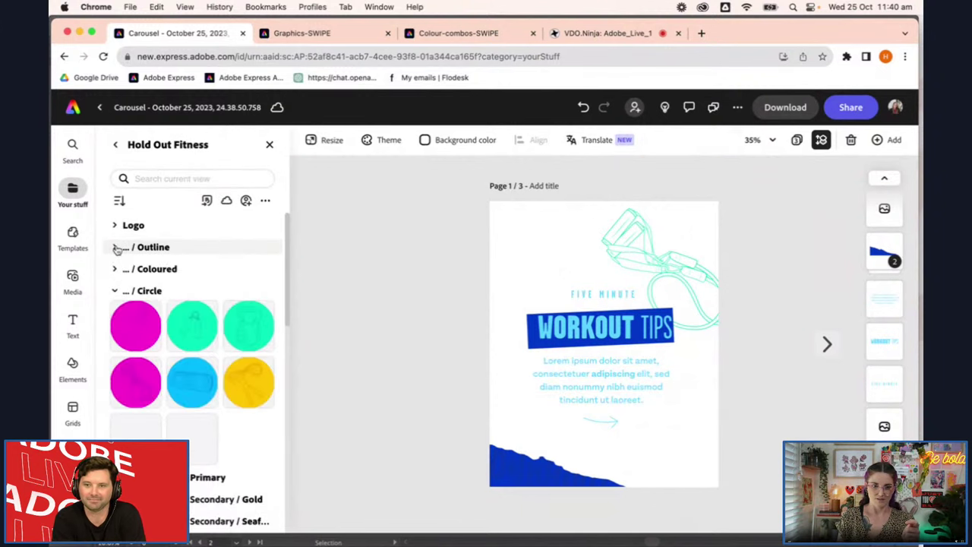
left_click(114, 292)
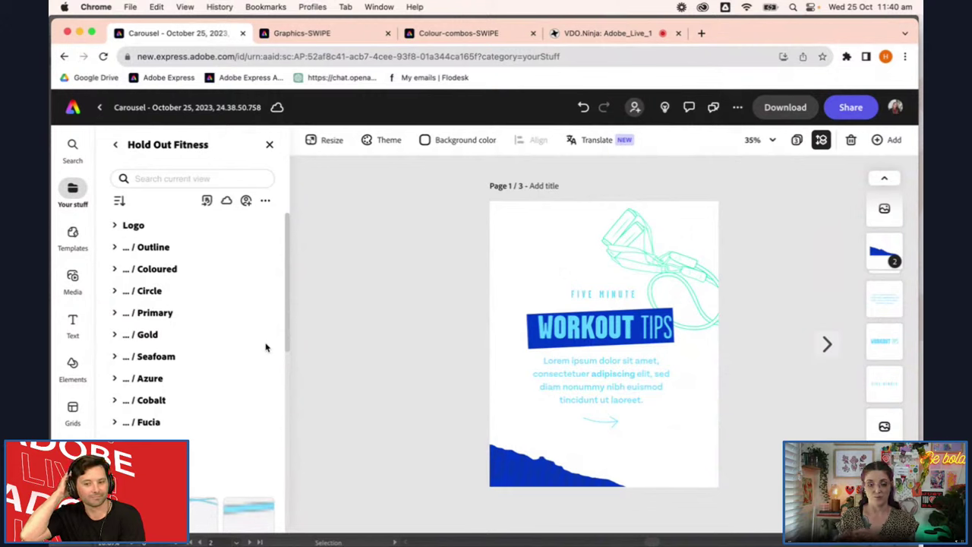
scroll(259, 363, "down", 2)
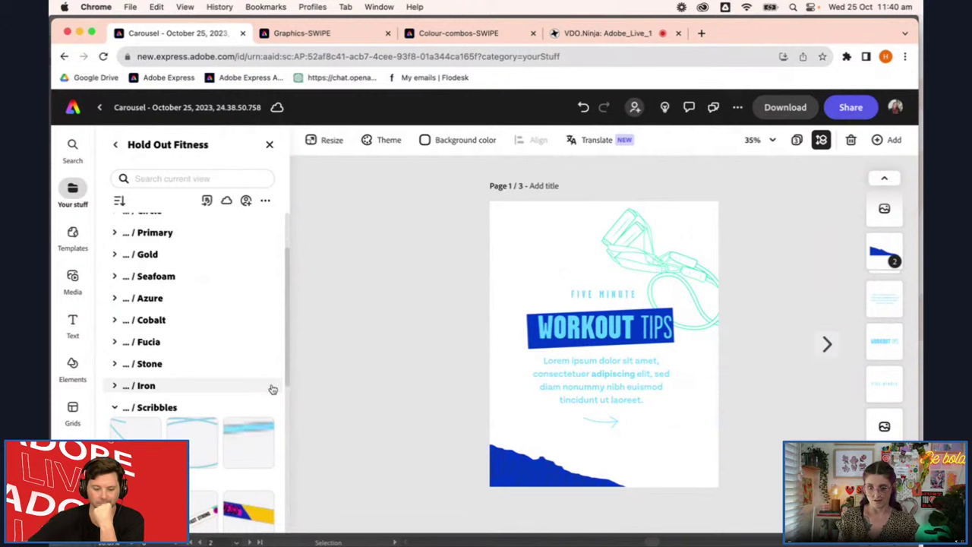
scroll(225, 360, "down", 9)
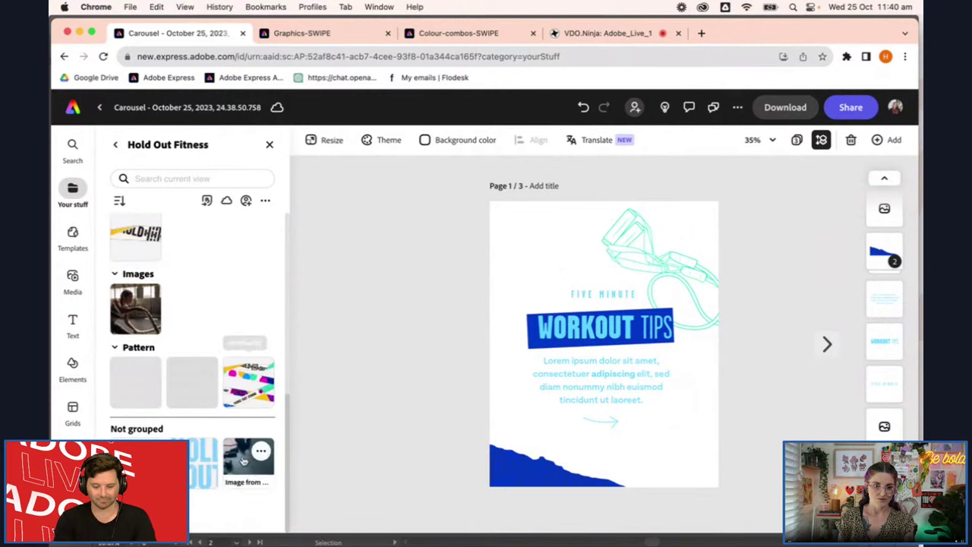
Add the library's dumbbell photo to page 1, send it to back and lock it
left_click(238, 456)
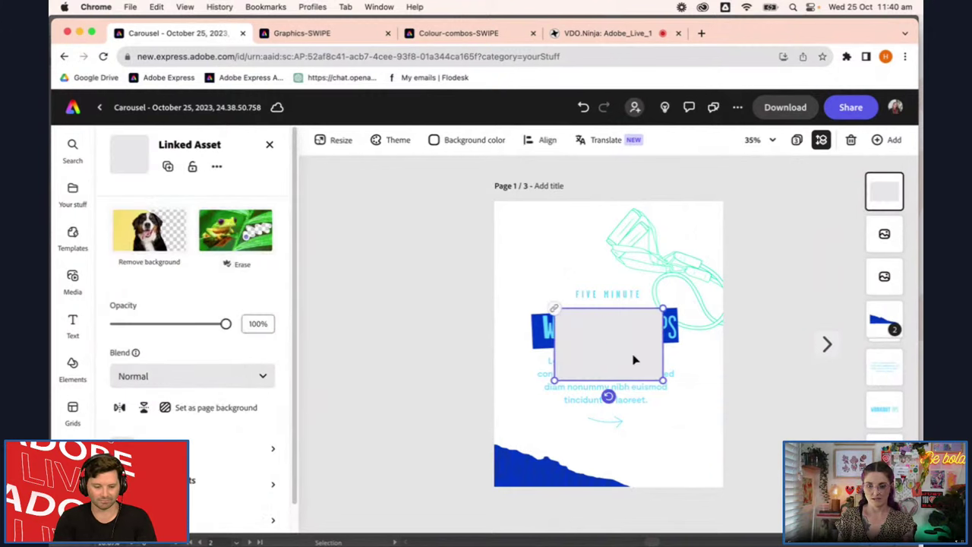
left_click_drag(615, 357, 922, 492)
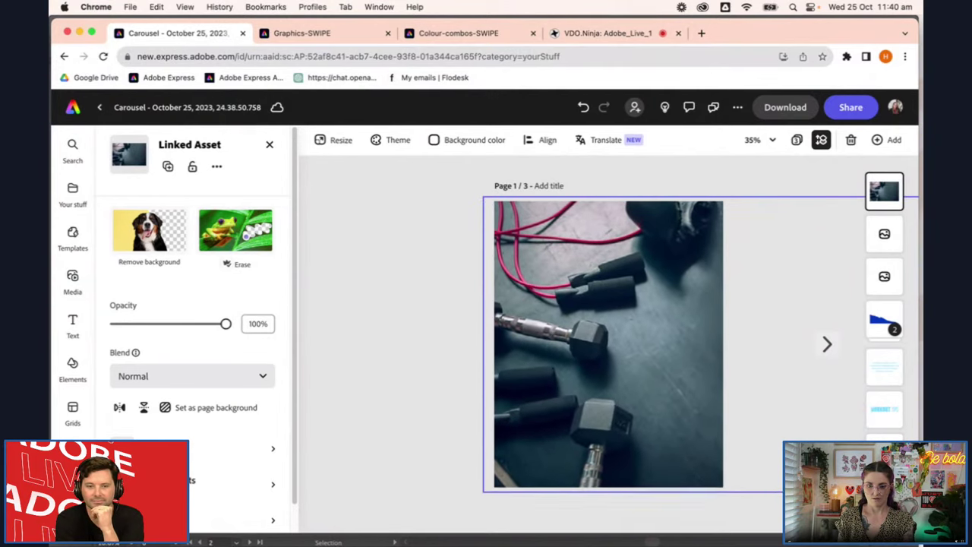
right_click(884, 195)
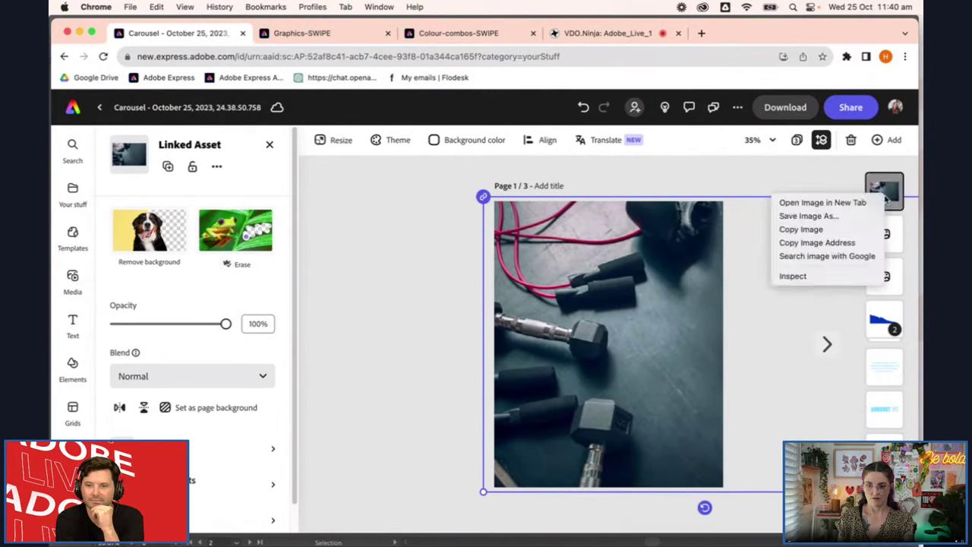
left_click(627, 288)
right_click(627, 288)
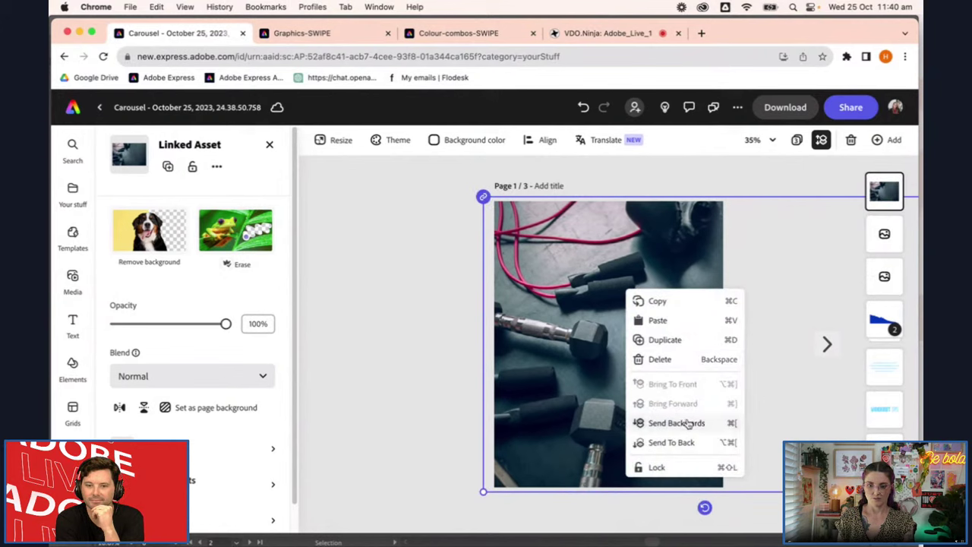
left_click(671, 442)
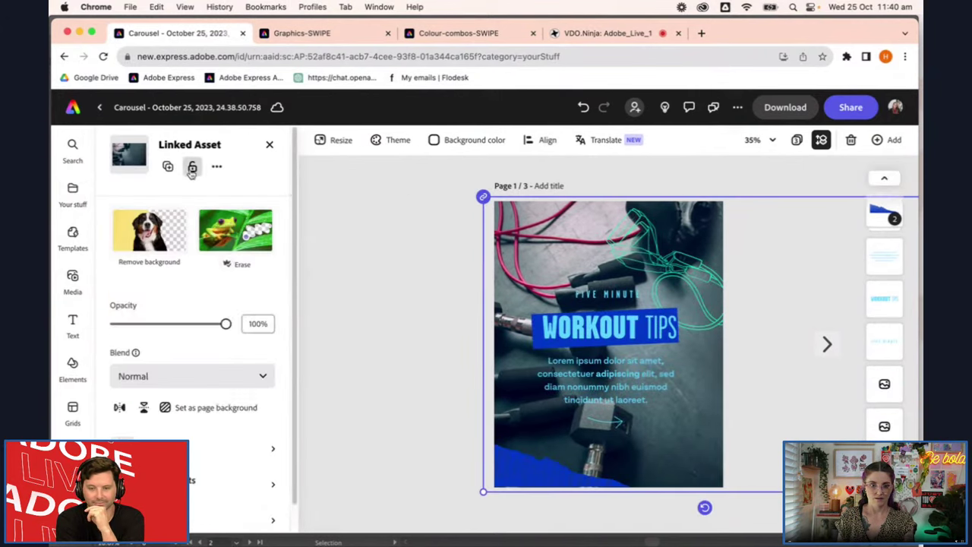
left_click(192, 168)
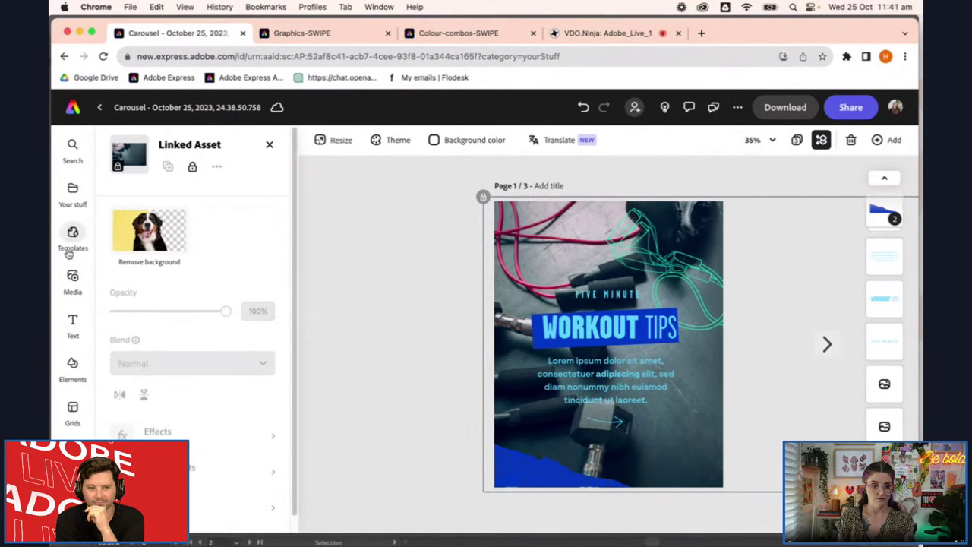
Add a black rectangle from Shapes and stretch it over all of page 1
left_click(73, 361)
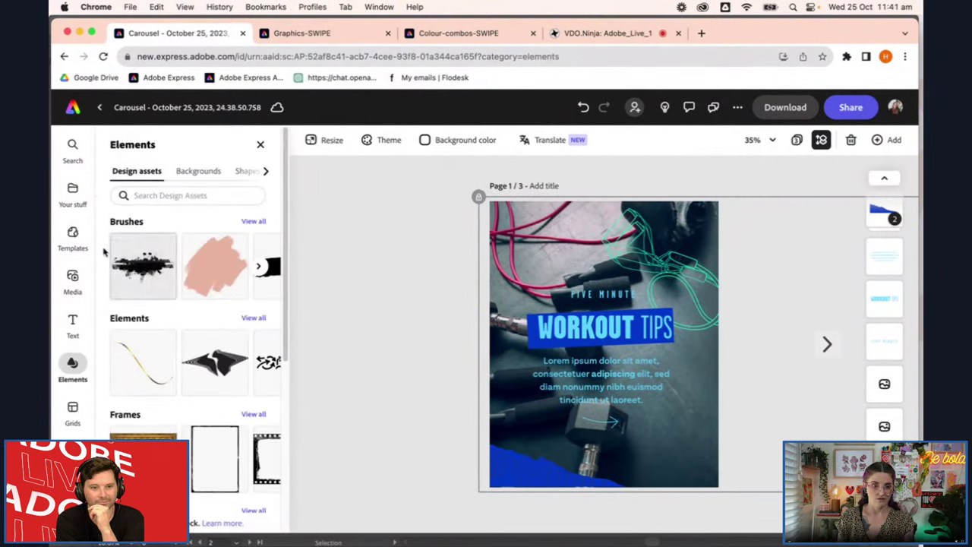
left_click(245, 171)
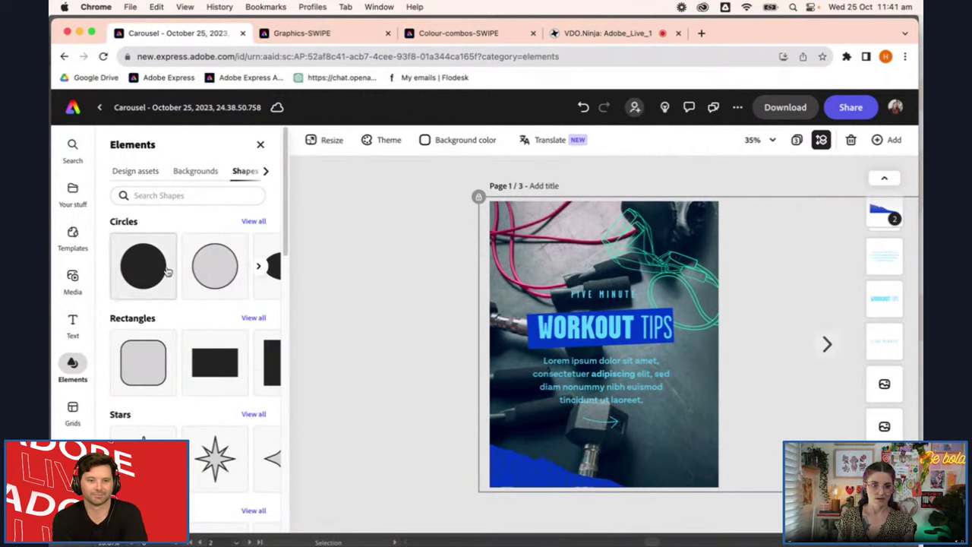
left_click(221, 373)
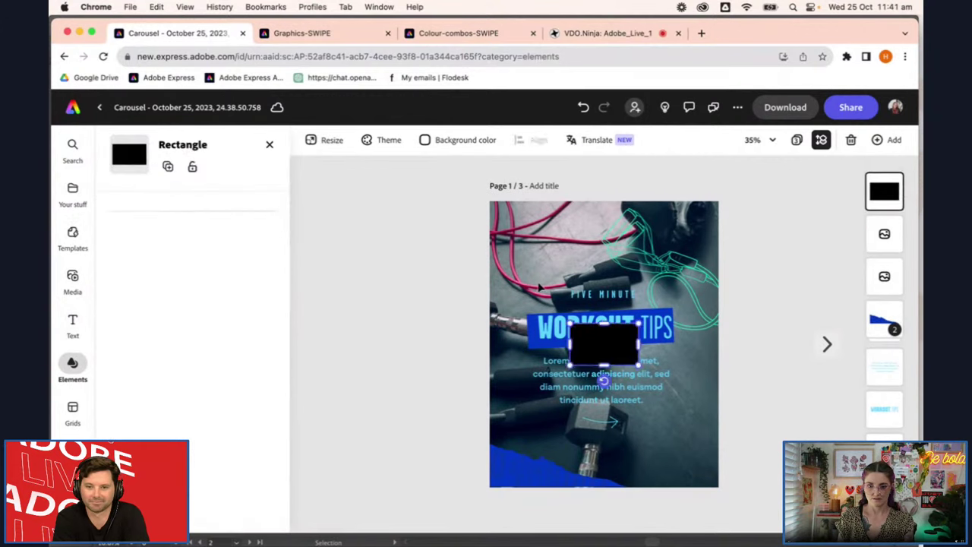
left_click_drag(575, 342, 500, 220)
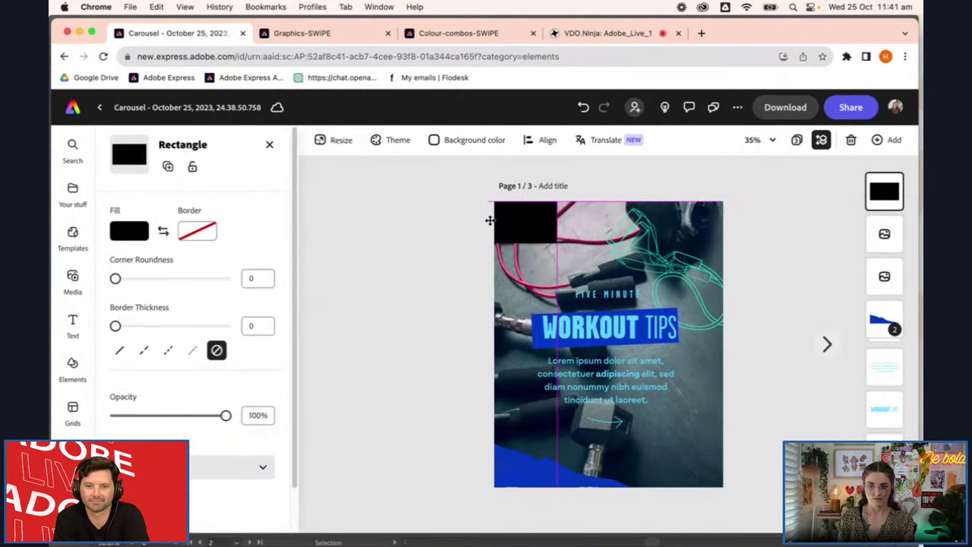
left_click_drag(526, 232, 728, 325)
left_click_drag(609, 341, 630, 486)
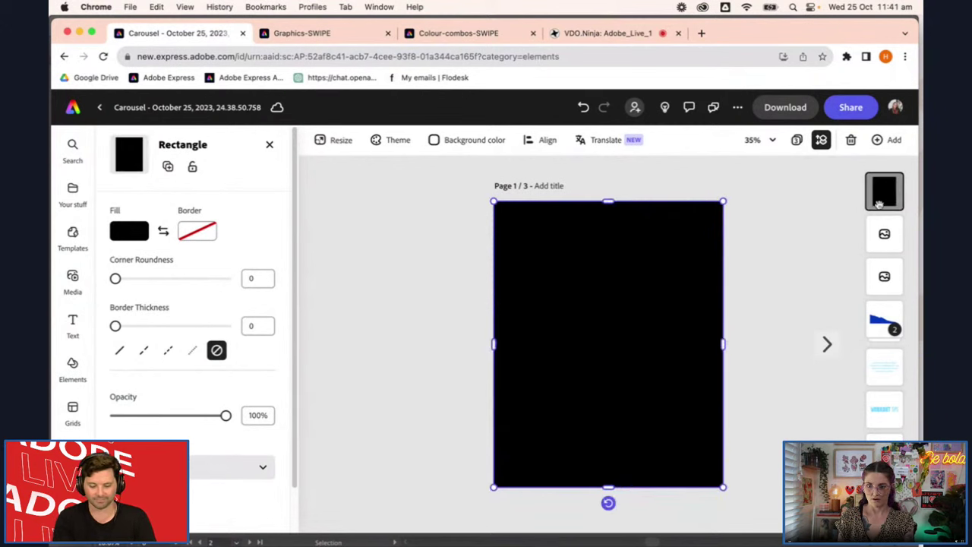
Send the rectangle to back, then place its layer just above the photo
right_click(874, 201)
left_click(641, 294)
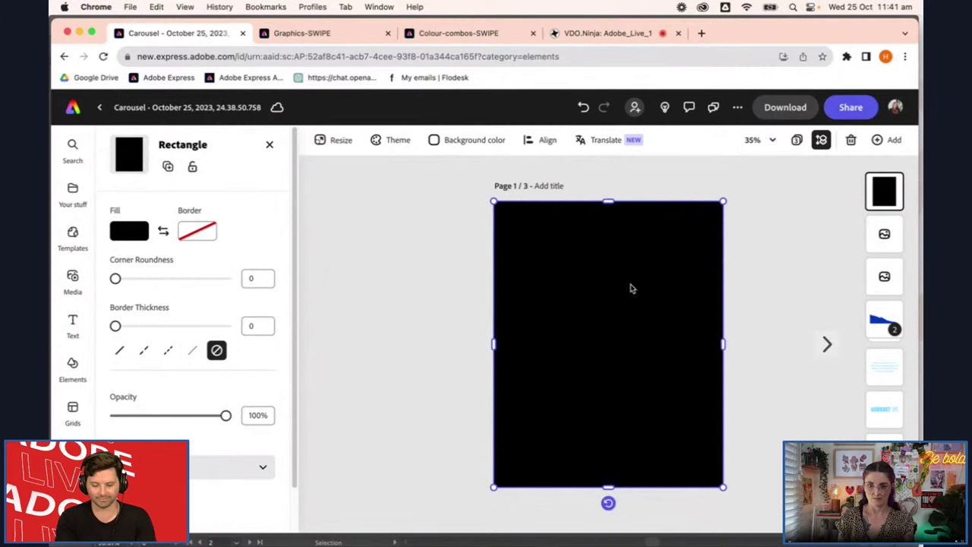
right_click(631, 287)
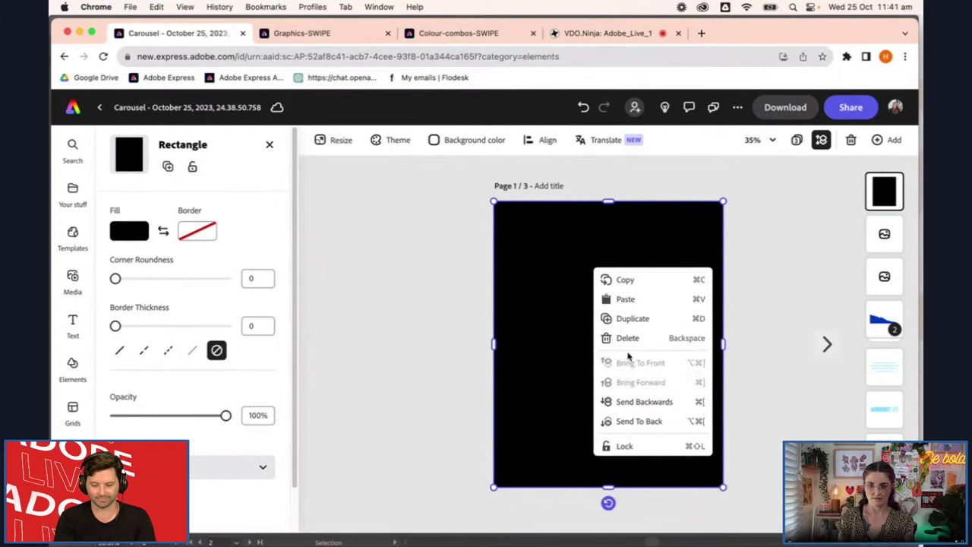
left_click(661, 421)
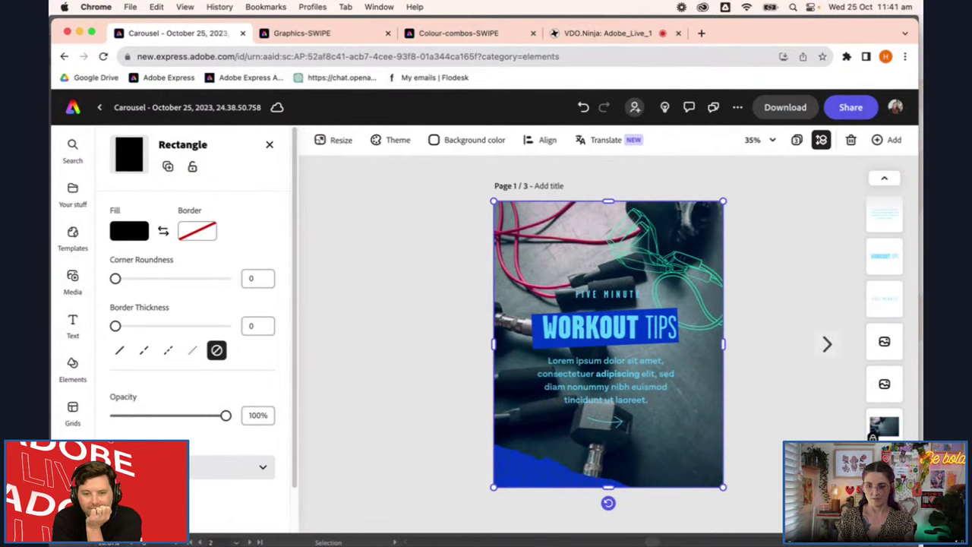
left_click_drag(873, 437, 891, 421)
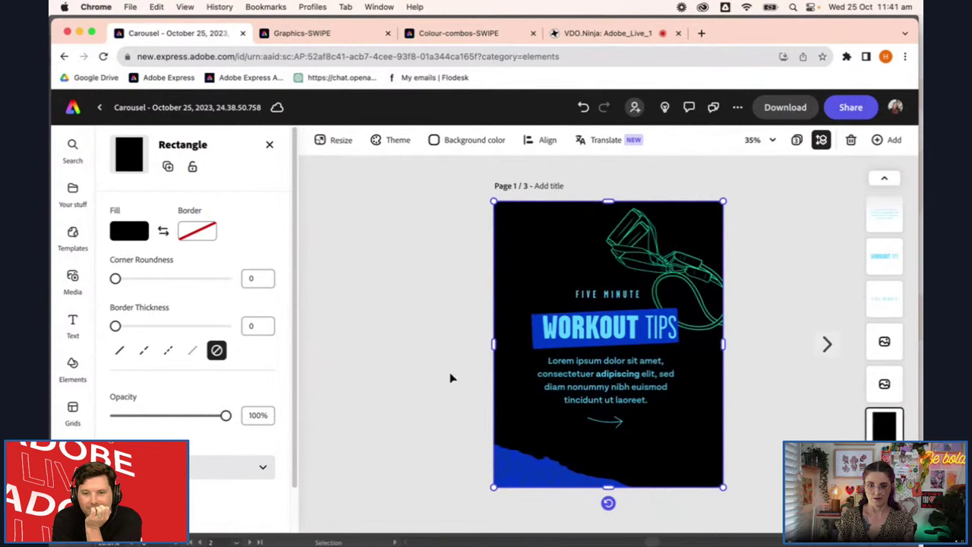
Set the rectangle to Normal blend mode at 62% opacity
left_click(206, 466)
left_click(197, 370)
left_click_drag(187, 416, 168, 417)
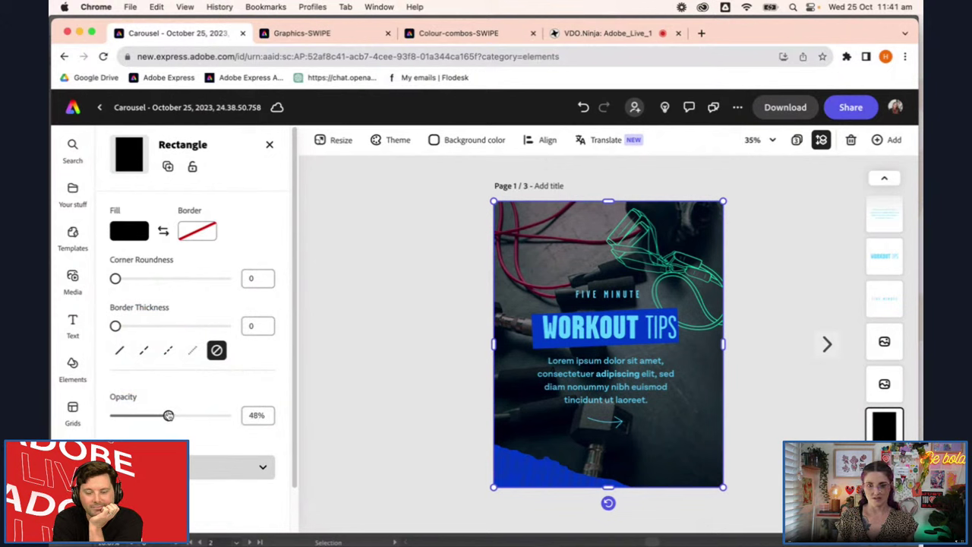
left_click_drag(168, 416, 183, 415)
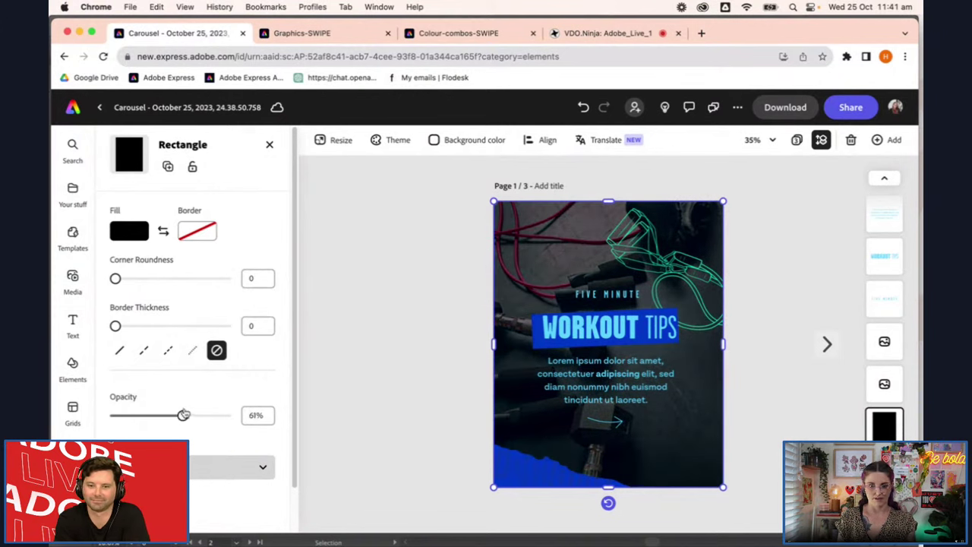
left_click(816, 417)
left_click(615, 428)
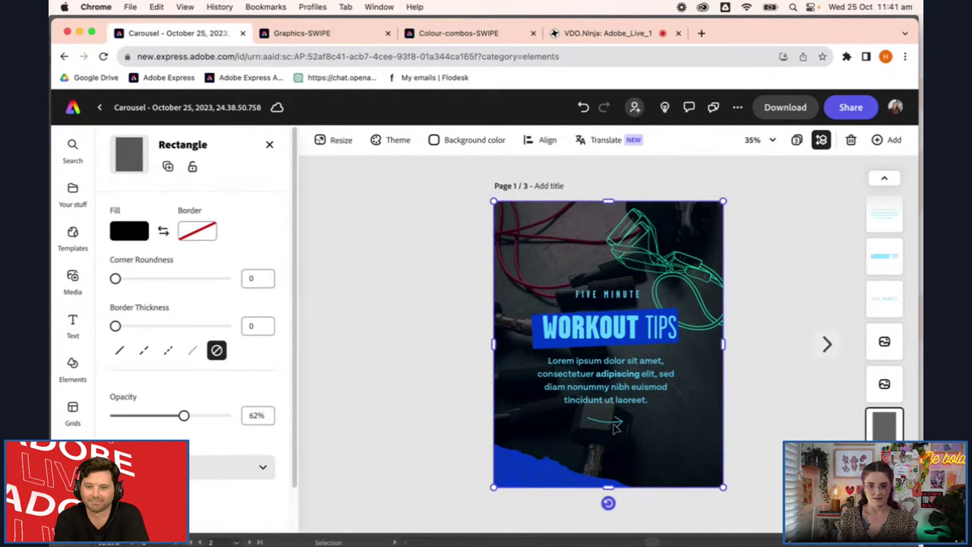
left_click(616, 428)
Give the HIIT IT page a purple background colour
scroll(600, 428, "up", 2)
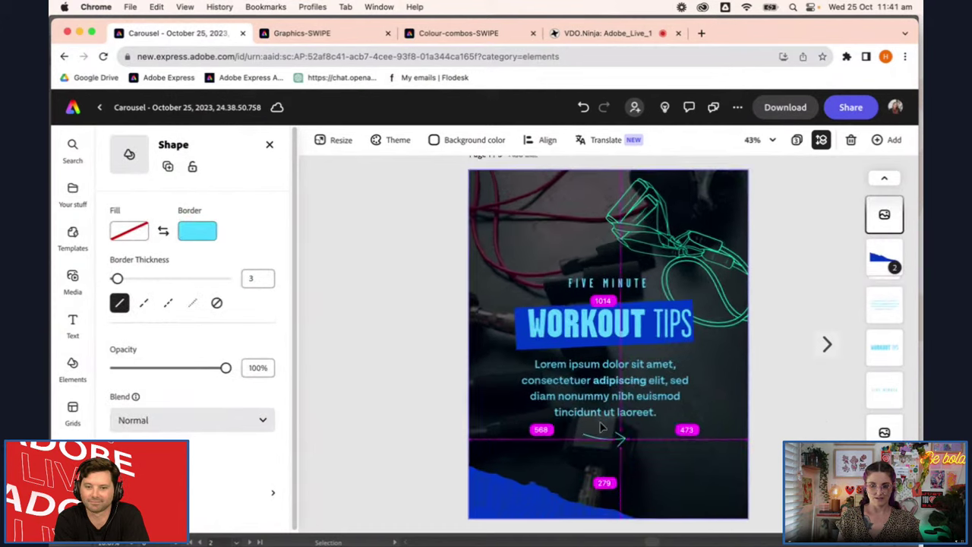
scroll(601, 427, "up", 1)
left_click(612, 281)
left_click(633, 304)
left_click(827, 344)
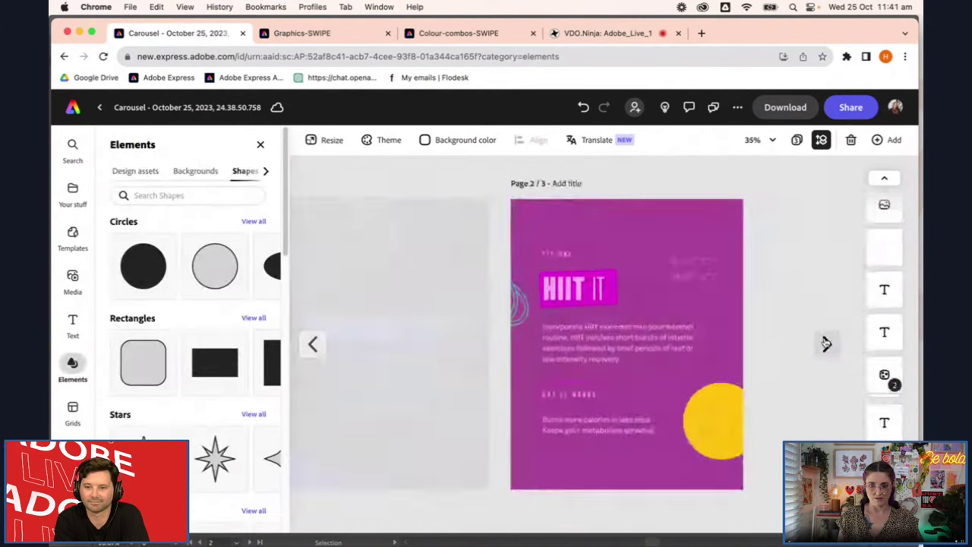
left_click(568, 241)
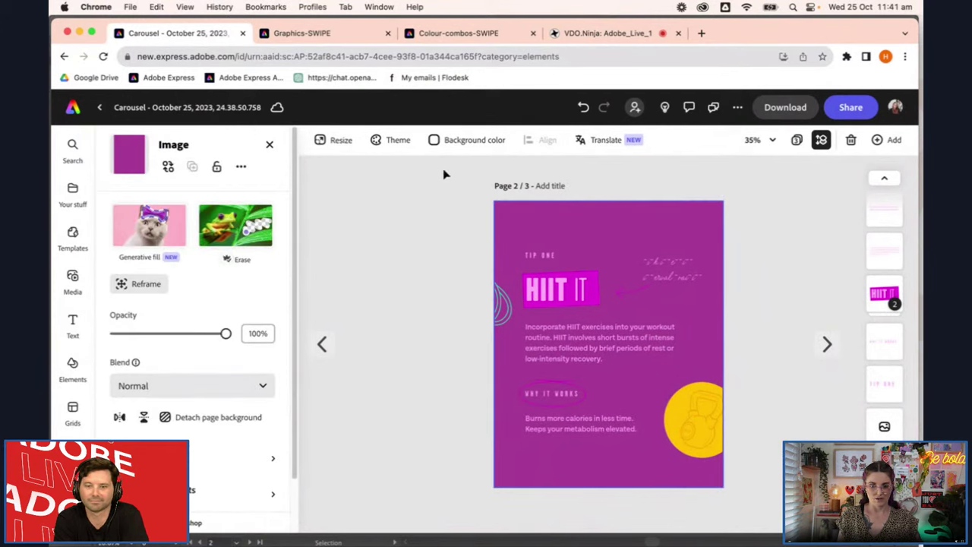
left_click(440, 142)
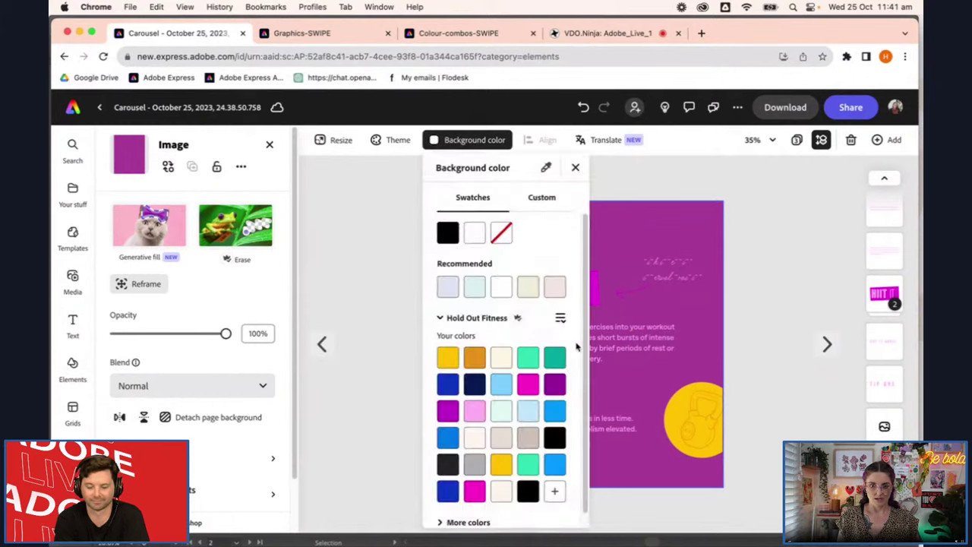
left_click(446, 410)
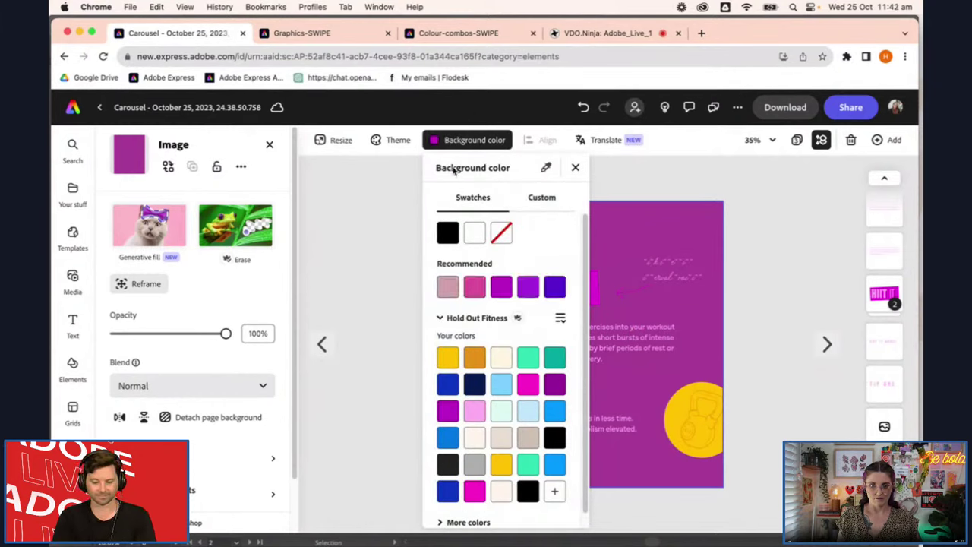
left_click(747, 385)
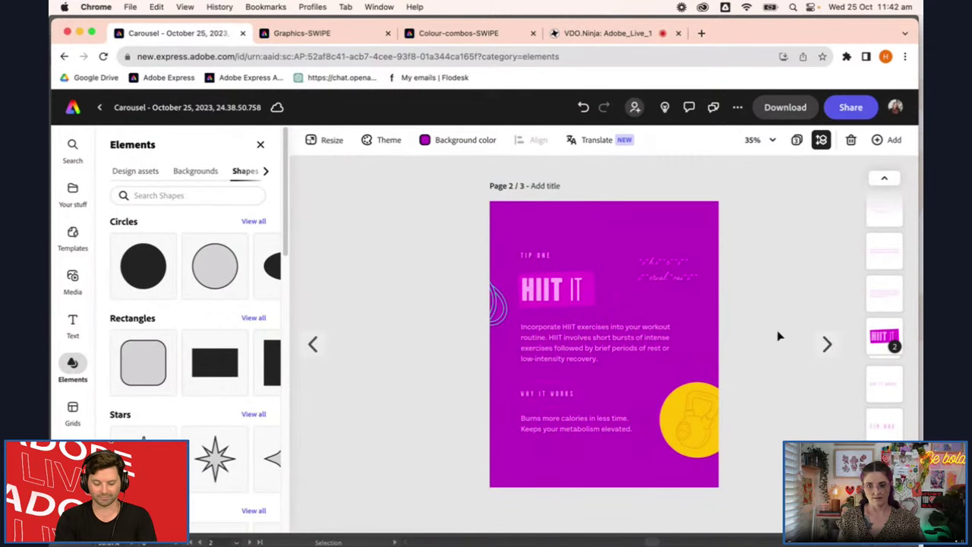
Delete the PLAN AHEAD page's background image and set its background colour to blue
left_click(830, 347)
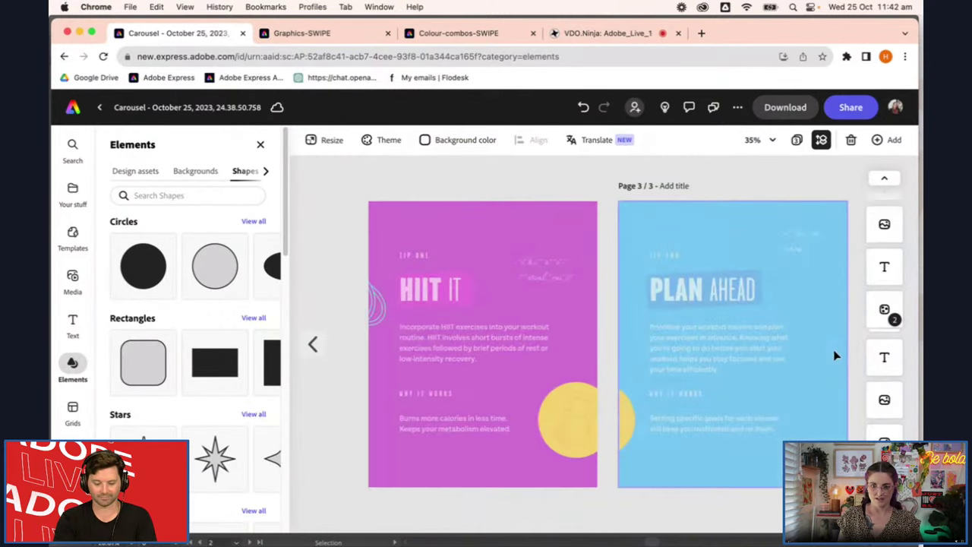
left_click(833, 350)
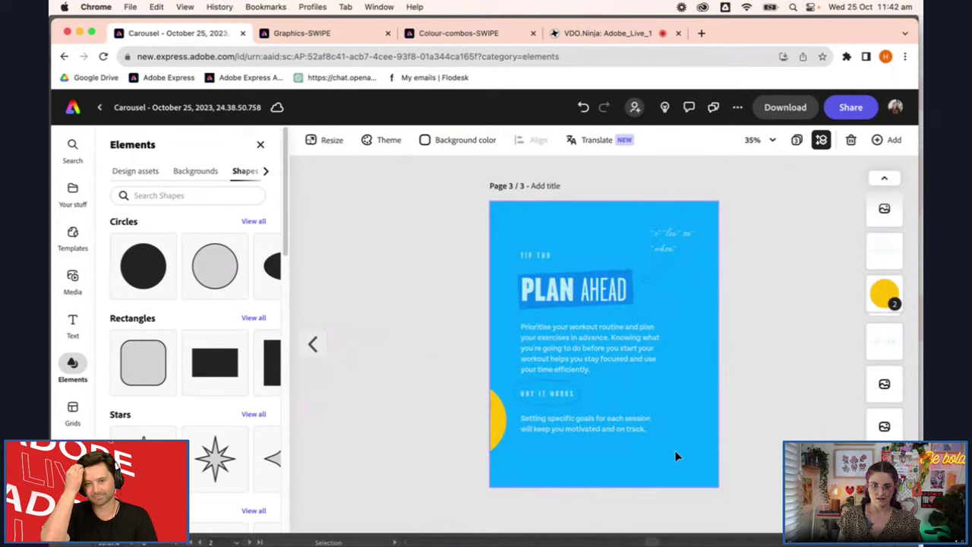
left_click(677, 452)
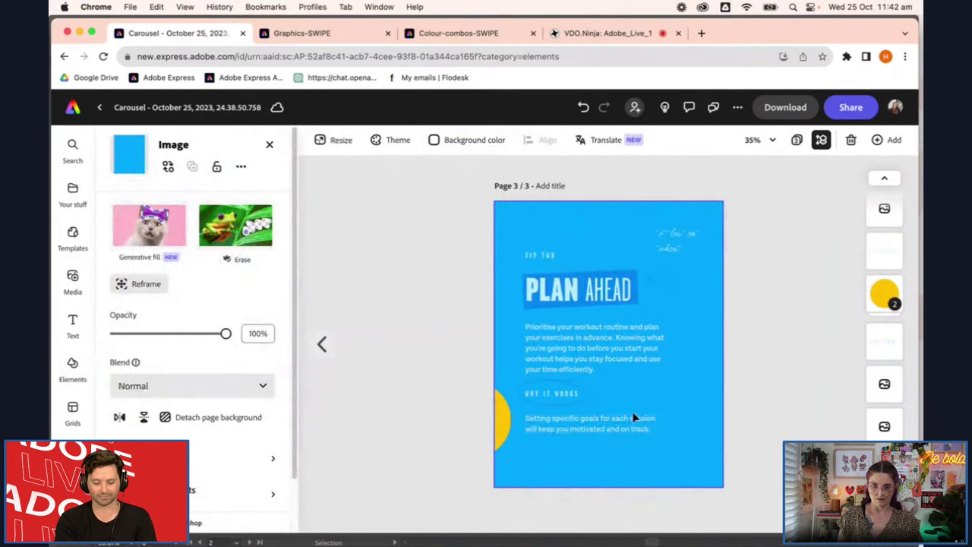
key("Delete")
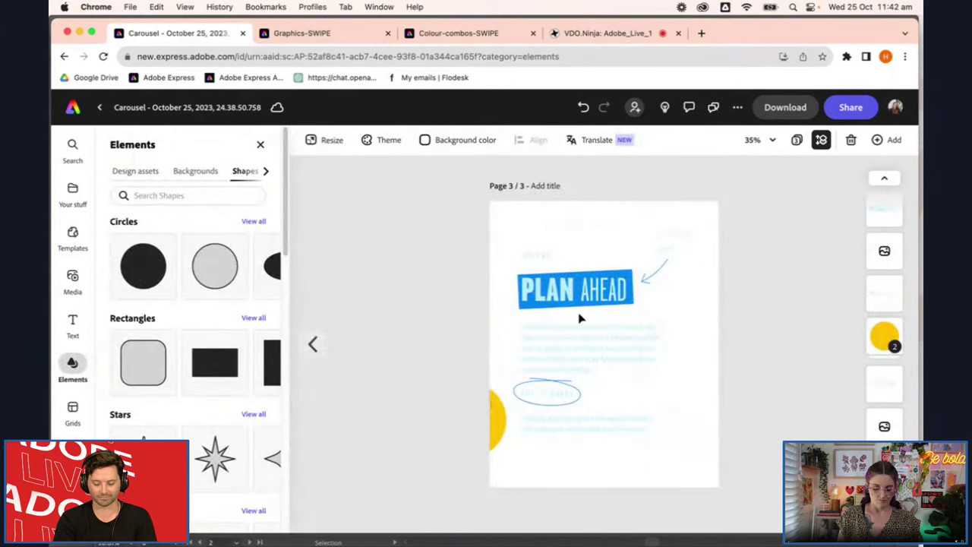
key("super+z")
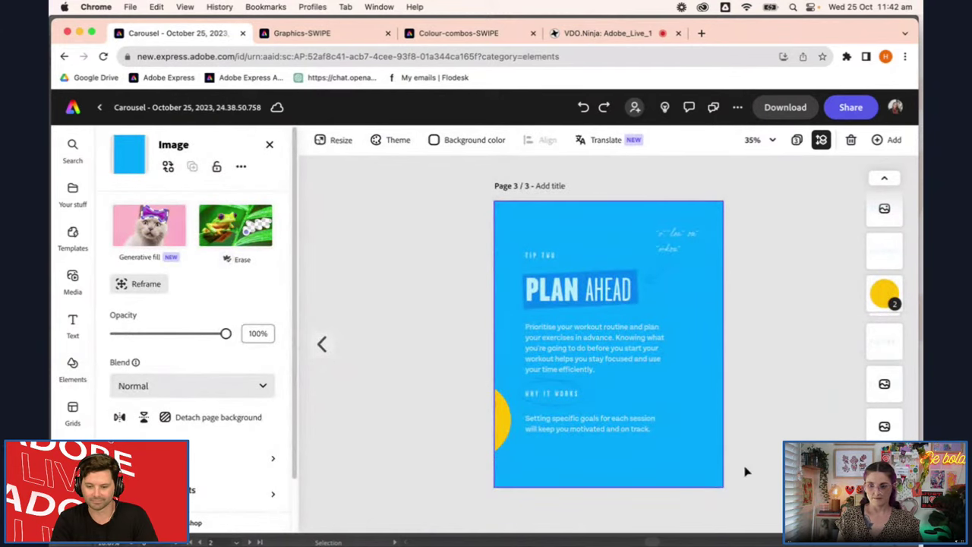
key("Delete")
left_click(464, 139)
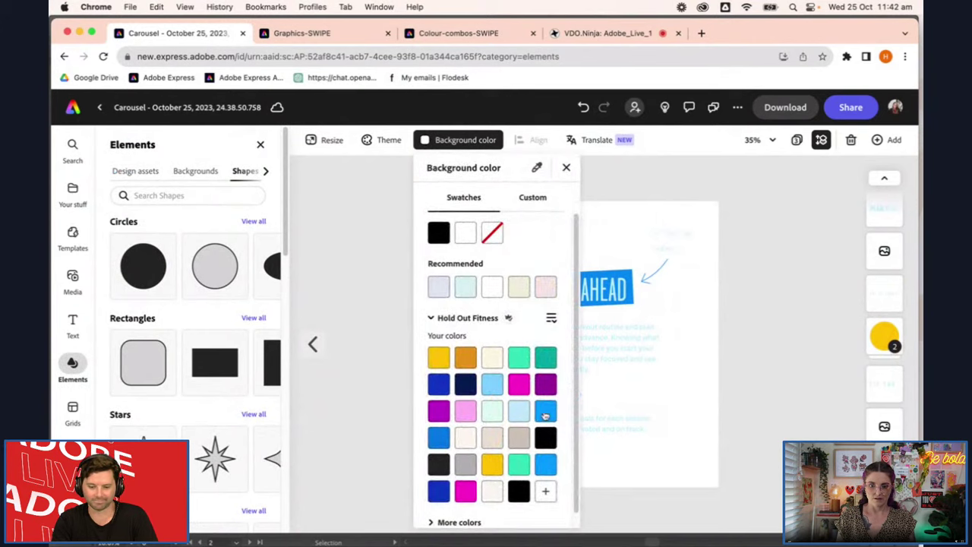
left_click(545, 412)
left_click(782, 379)
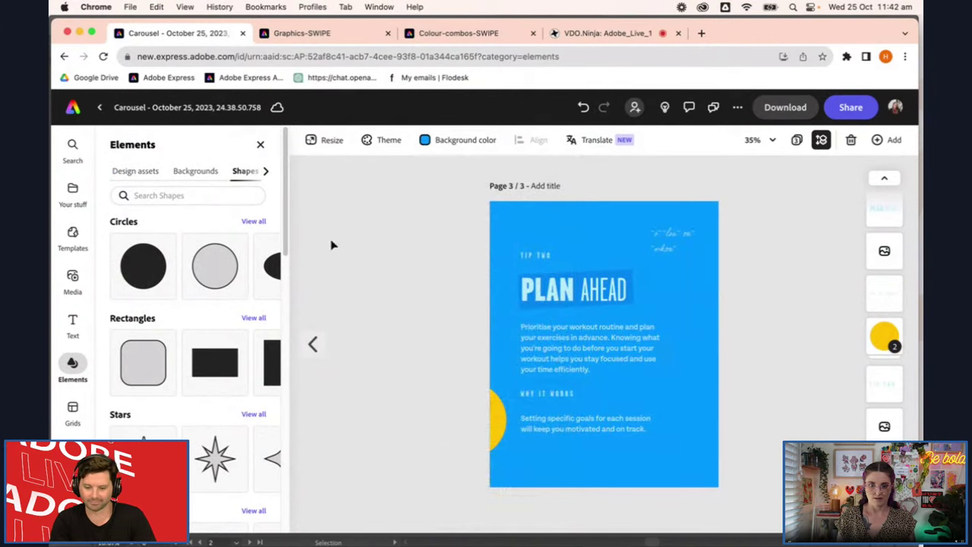
Return to the HIIT IT slide and nudge its script caption into place
left_click(312, 343)
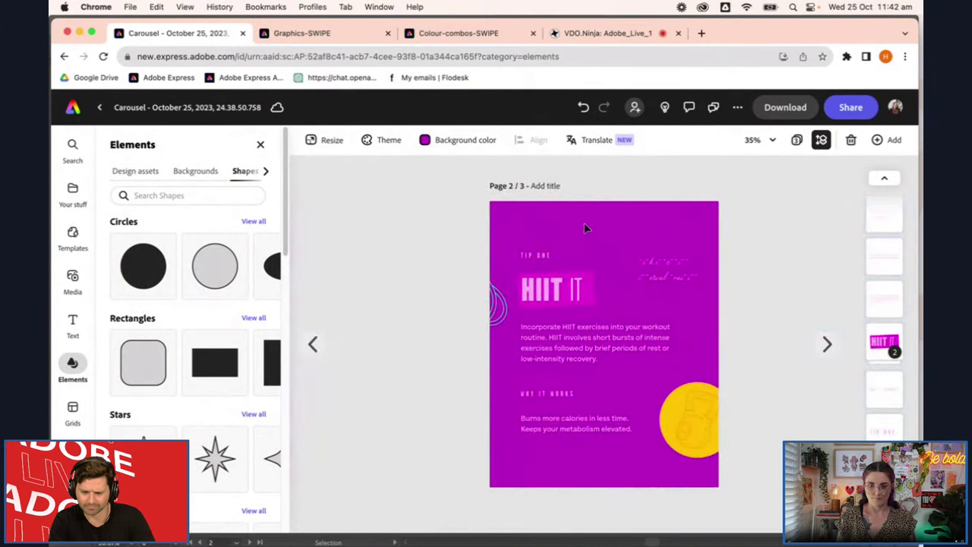
left_click(676, 272)
scroll(694, 278, "up", 2)
left_click_drag(694, 284, 691, 283)
left_click(408, 378)
Retype the HIIT IT script caption as 'High intensity interval training' and tilt it about 9 degrees
left_click(694, 264)
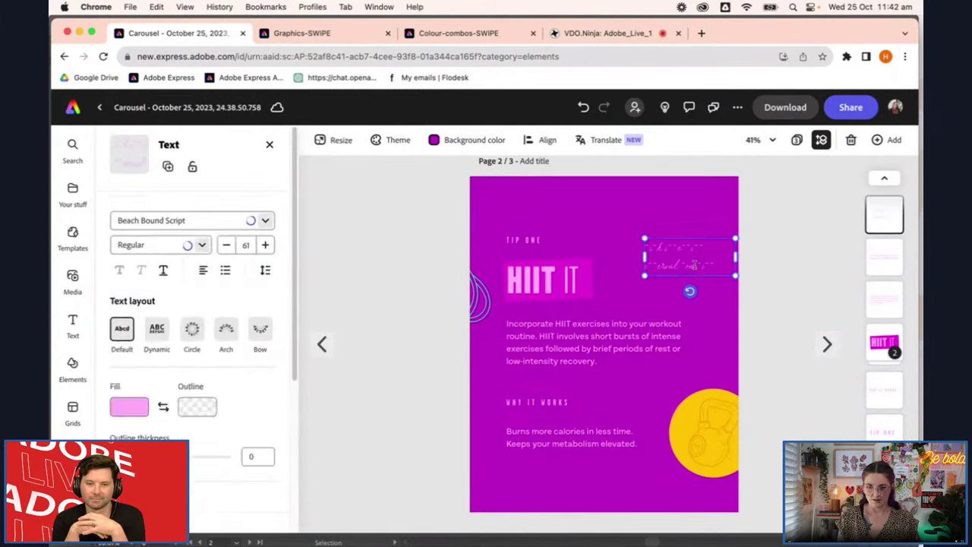
scroll(694, 265, "down", 2)
double_click(701, 264)
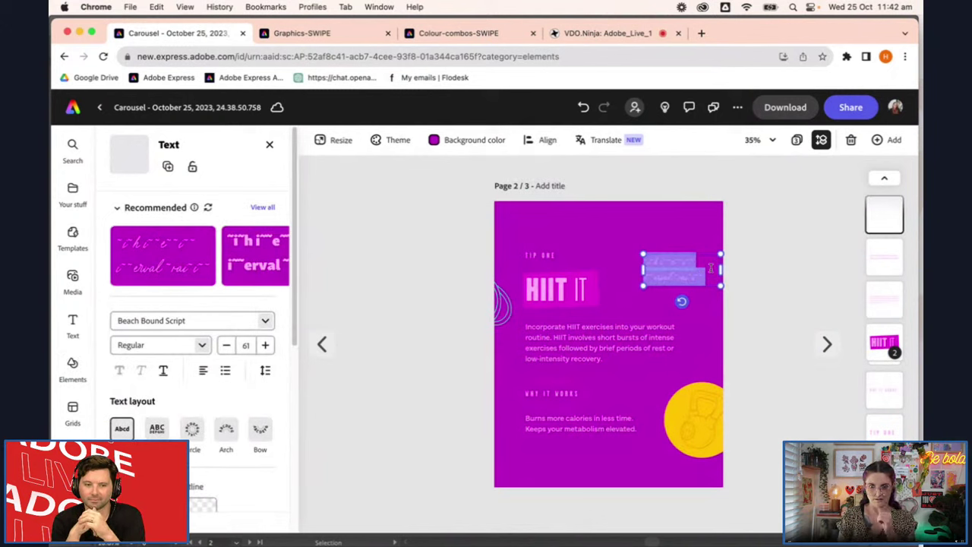
key("BackSpace")
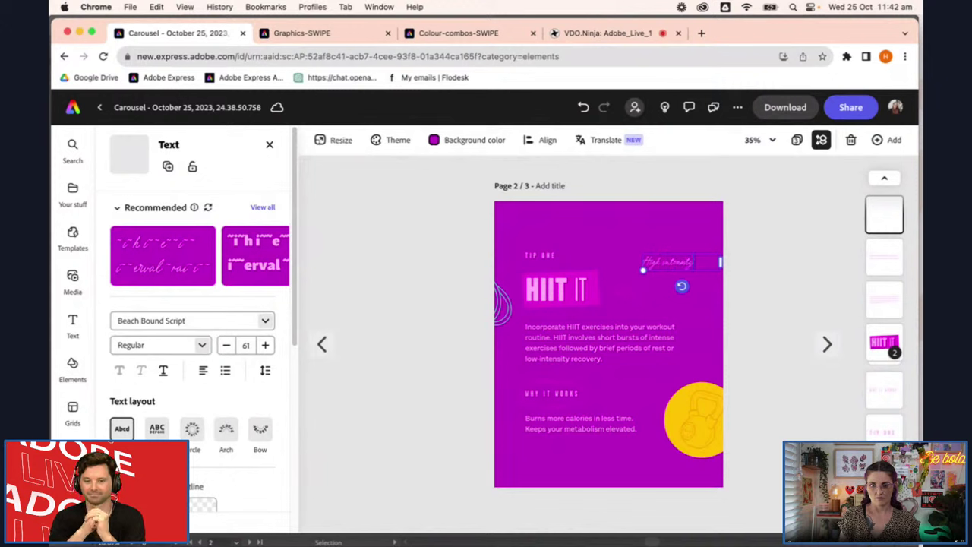
type("High intensity interval tr")
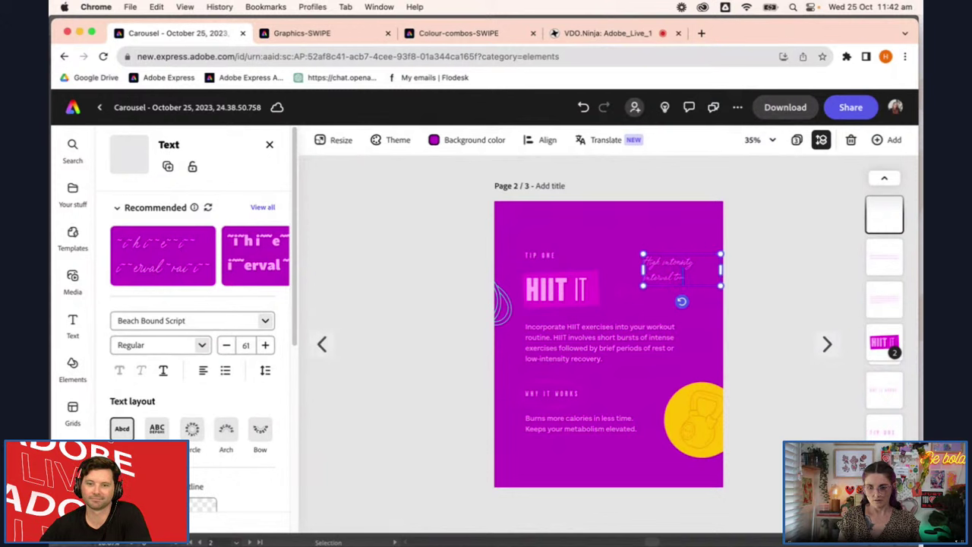
key("BackSpace")
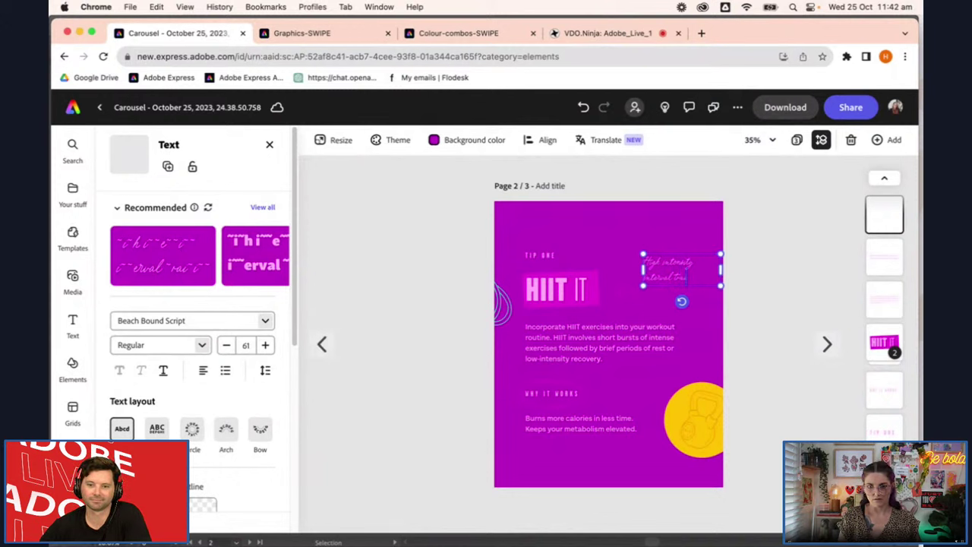
left_click_drag(681, 301, 675, 297)
left_click(793, 343)
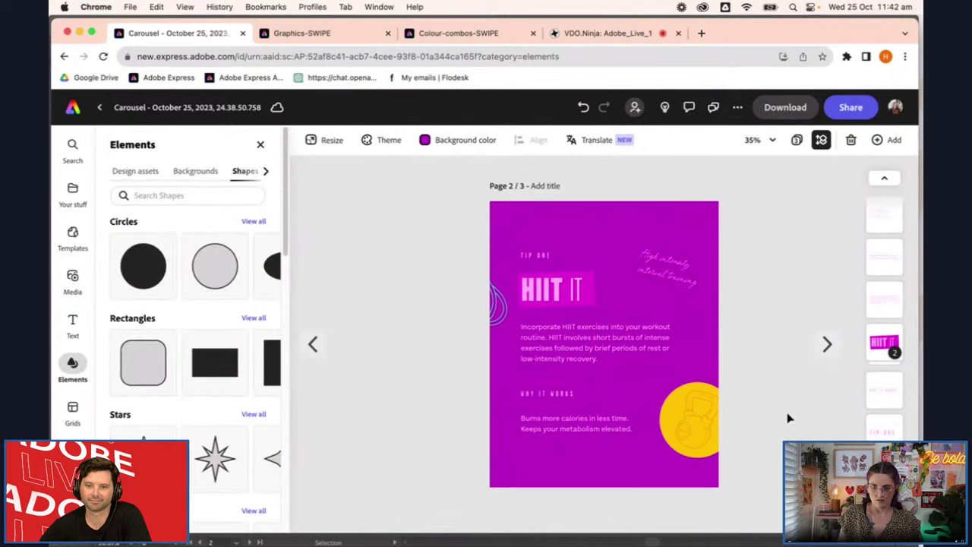
Try moving the yellow kettlebell circle, undo it, and check the slide's heading, title and body text
scroll(719, 444, "up", 3)
left_click(719, 444)
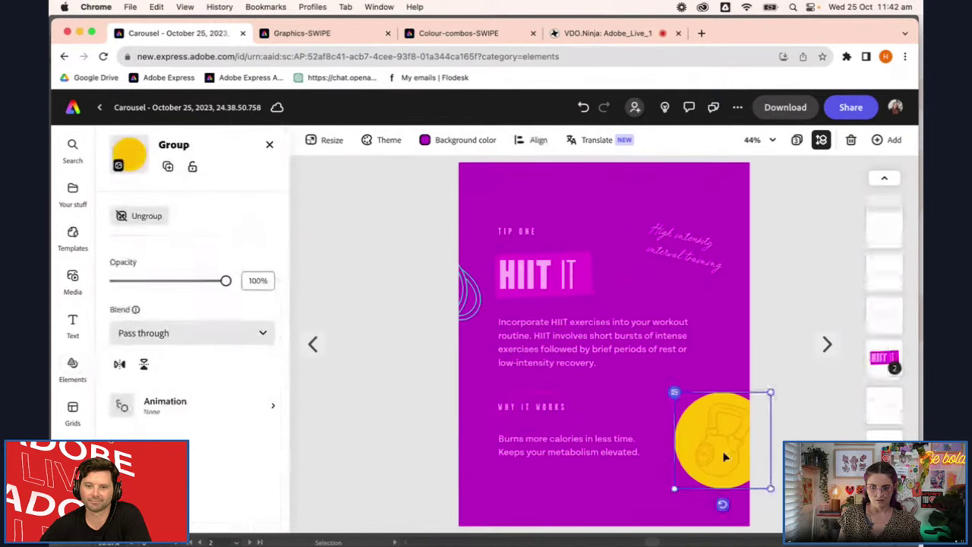
scroll(731, 447, "up", 2)
left_click_drag(730, 453, 689, 440)
key("cmd+z")
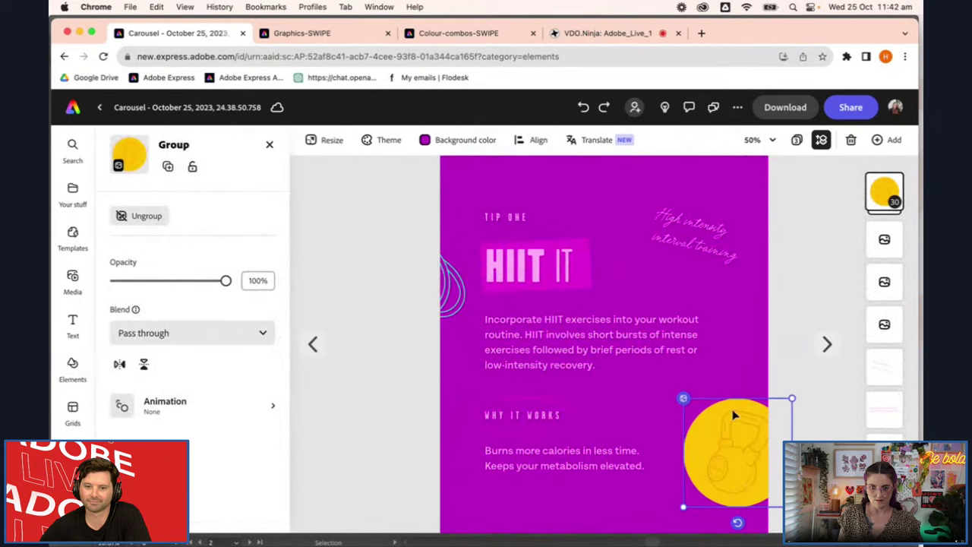
left_click(371, 400)
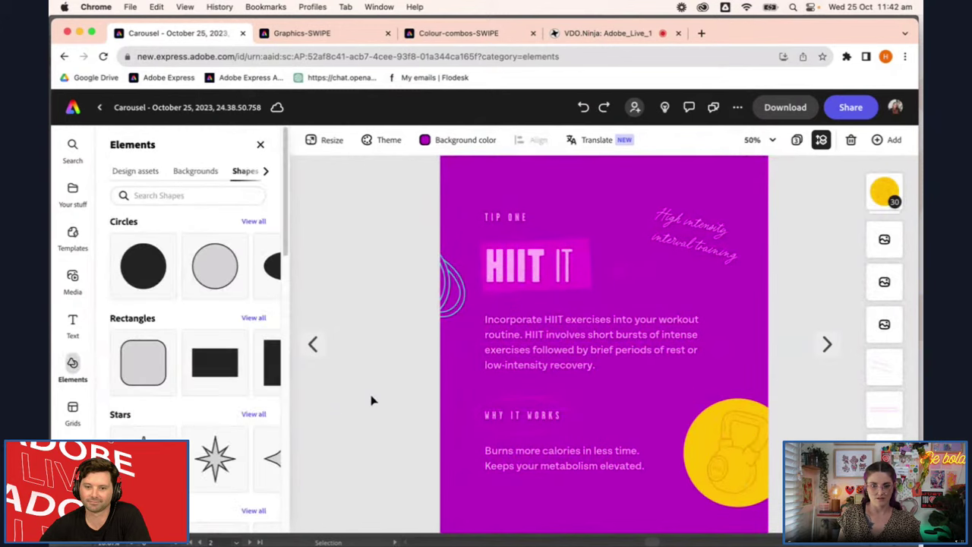
left_click(515, 432)
left_click(528, 264)
left_click(524, 262)
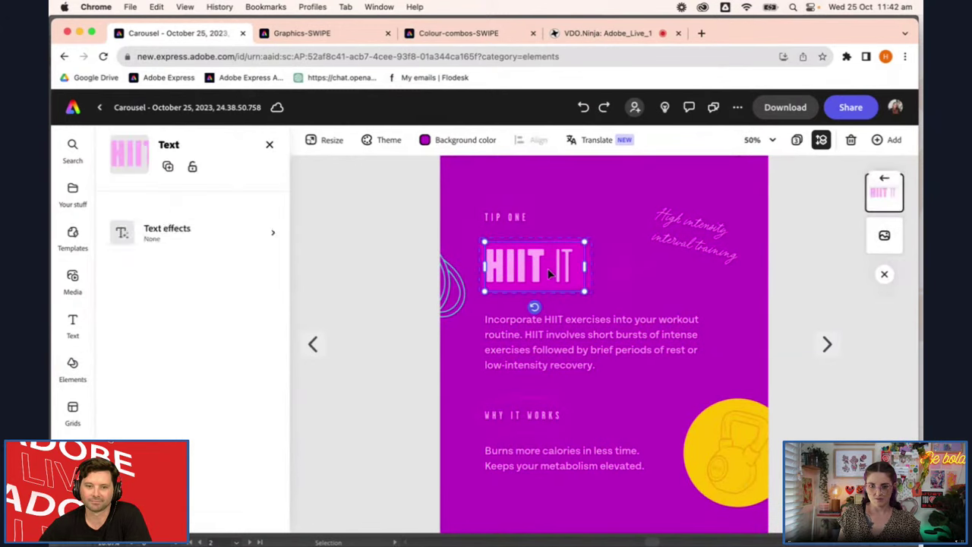
left_click(542, 340)
key("Tab")
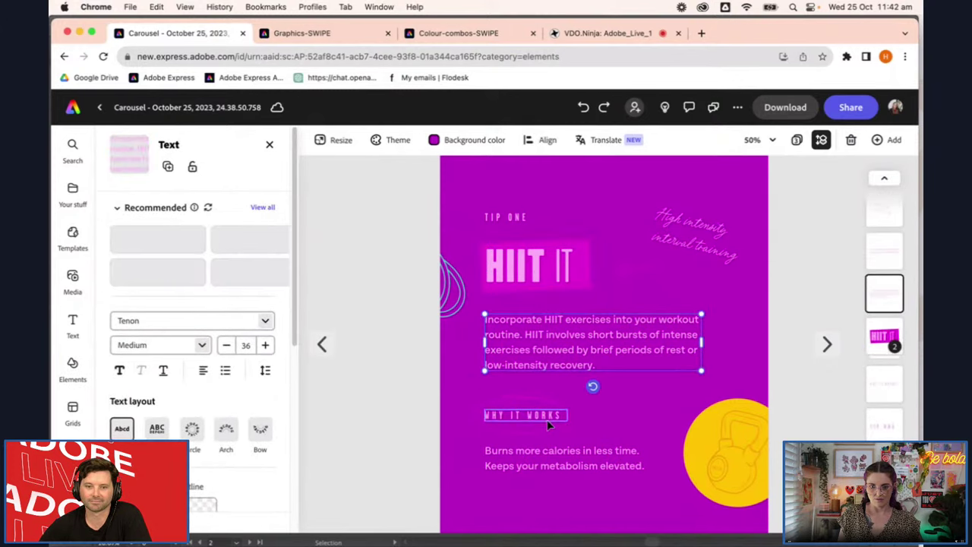
On the PLAN AHEAD slide, retype the script caption and resize it to wrap onto two lines
left_click(828, 348)
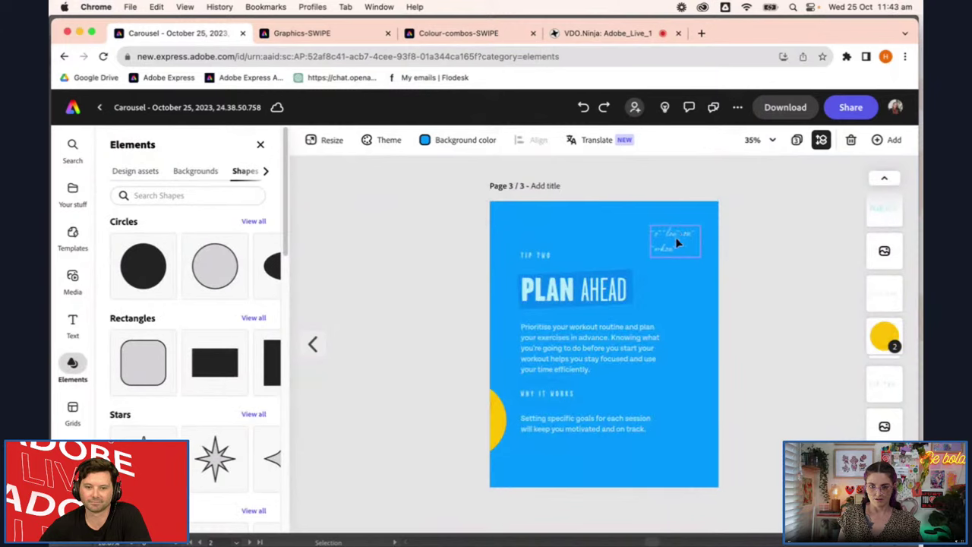
left_click(676, 237)
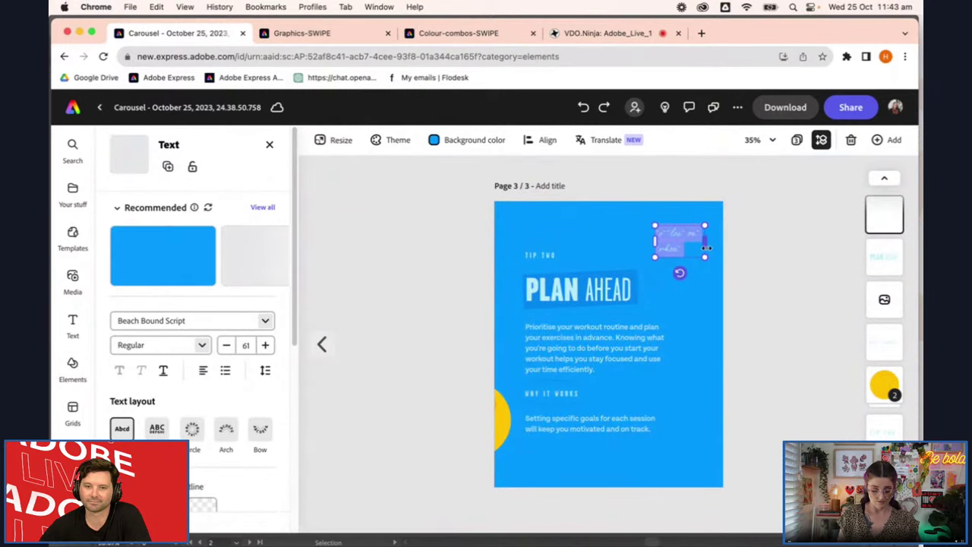
type("Plan")
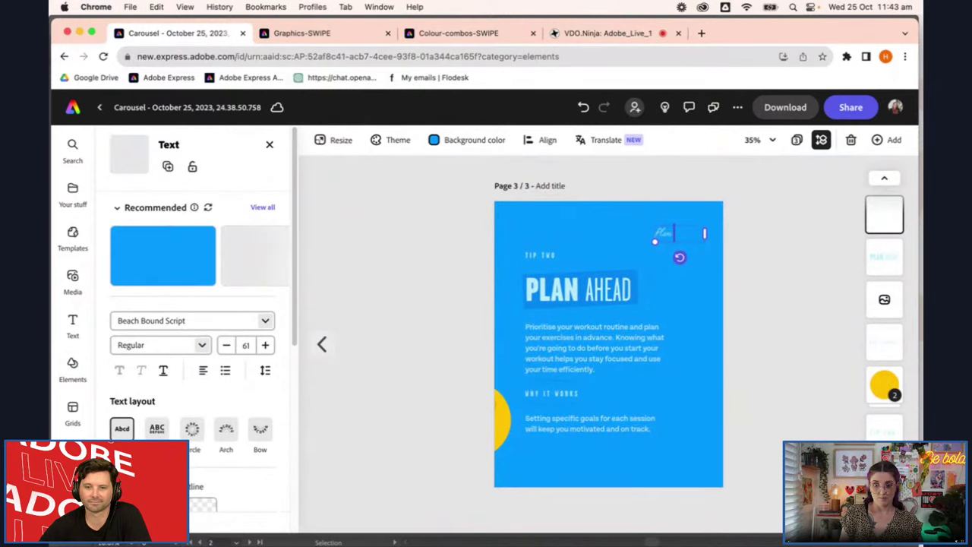
type(" ahead for you we")
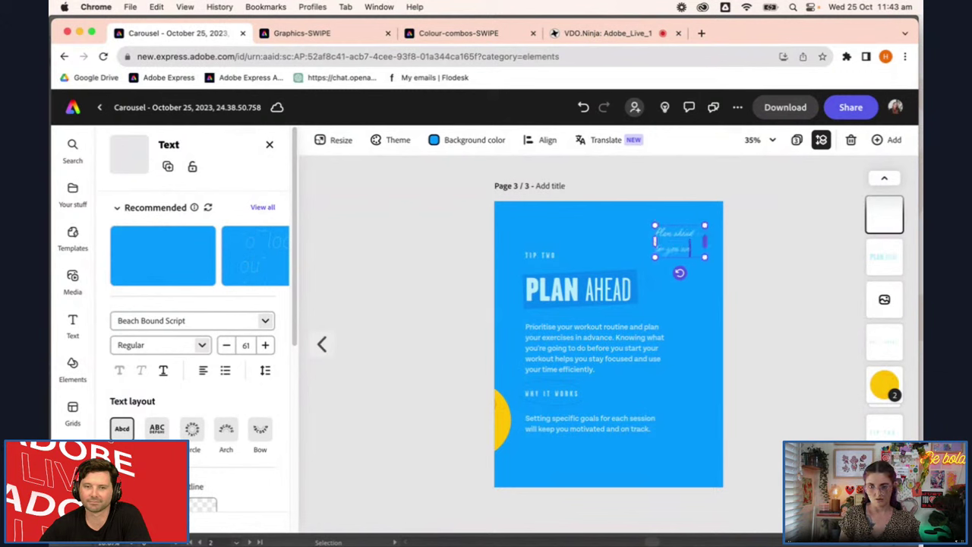
type("rkout")
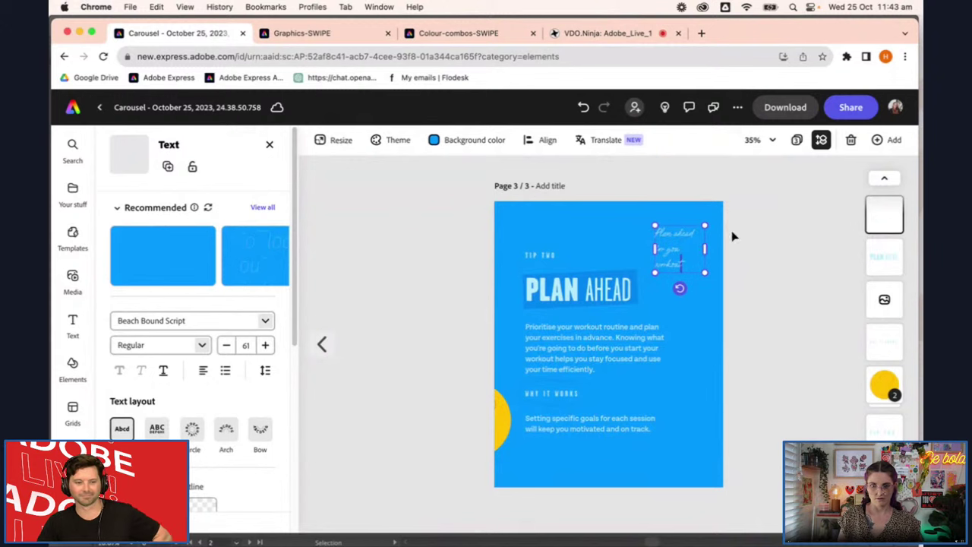
left_click_drag(705, 250, 717, 249)
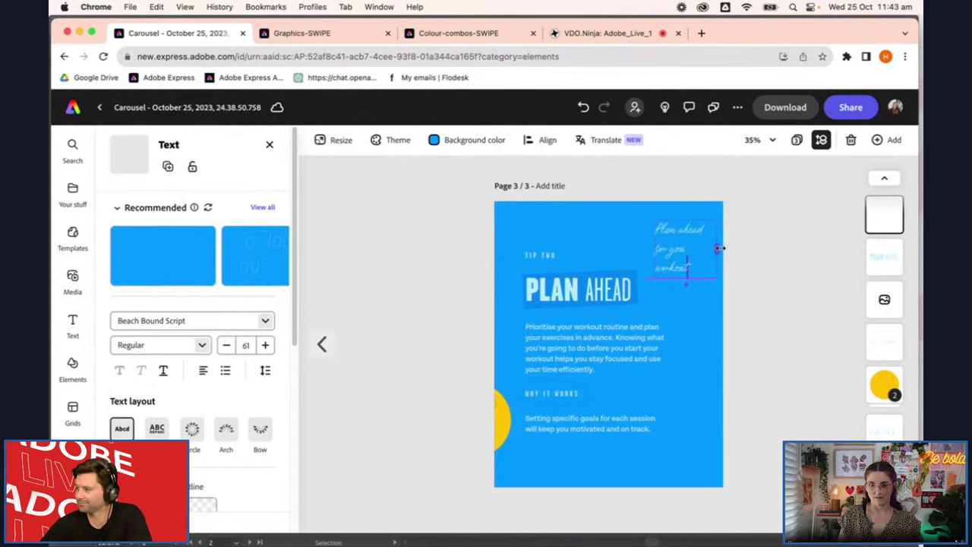
key("super+z")
left_click(709, 246)
left_click_drag(655, 250, 651, 242)
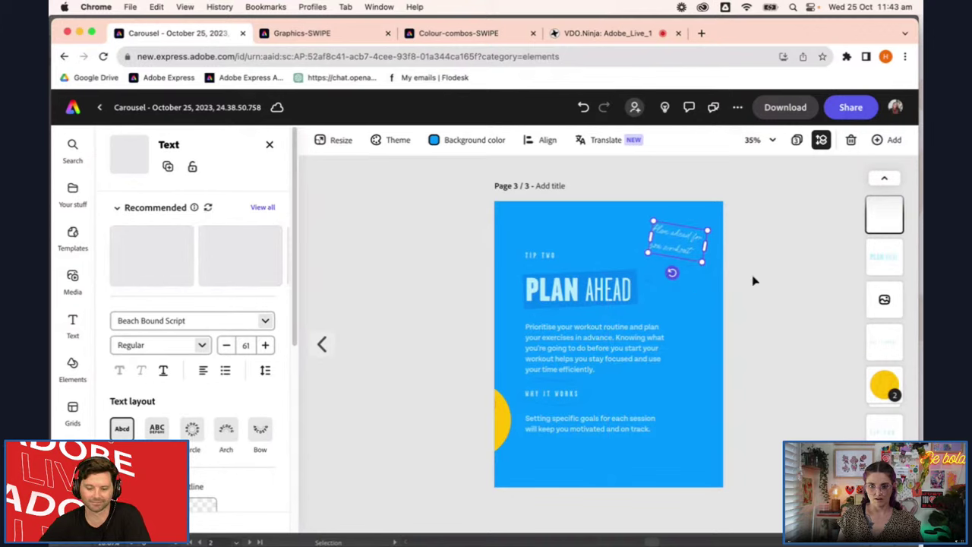
left_click(797, 289)
Check the 'Plan ahead for your workout' caption, then return to the WORKOUT TIPS cover
left_click(678, 243)
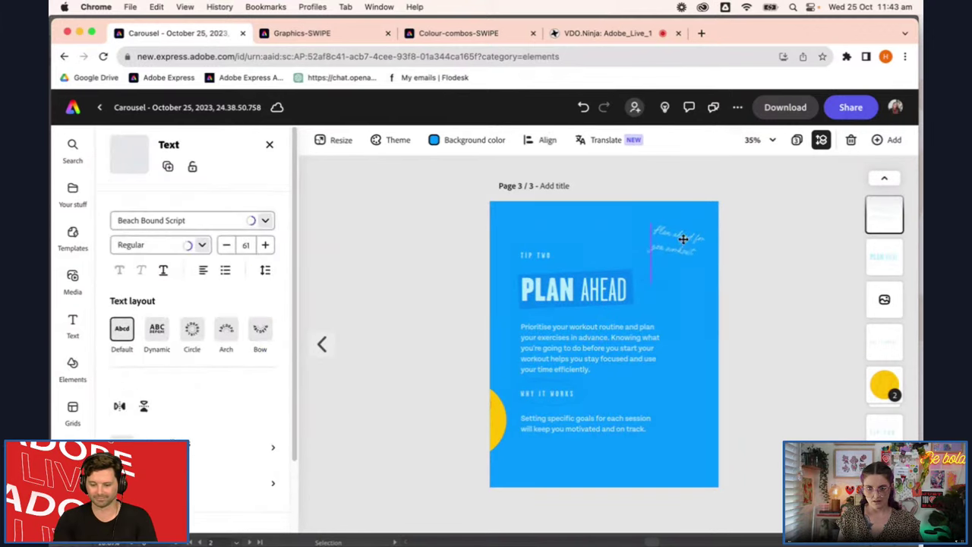
left_click(790, 281)
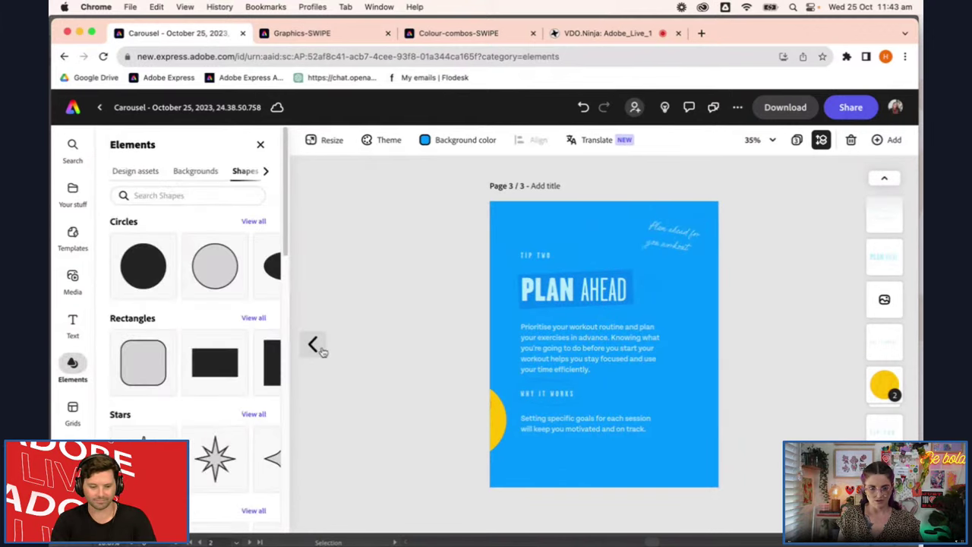
left_click(316, 344)
left_click(314, 345)
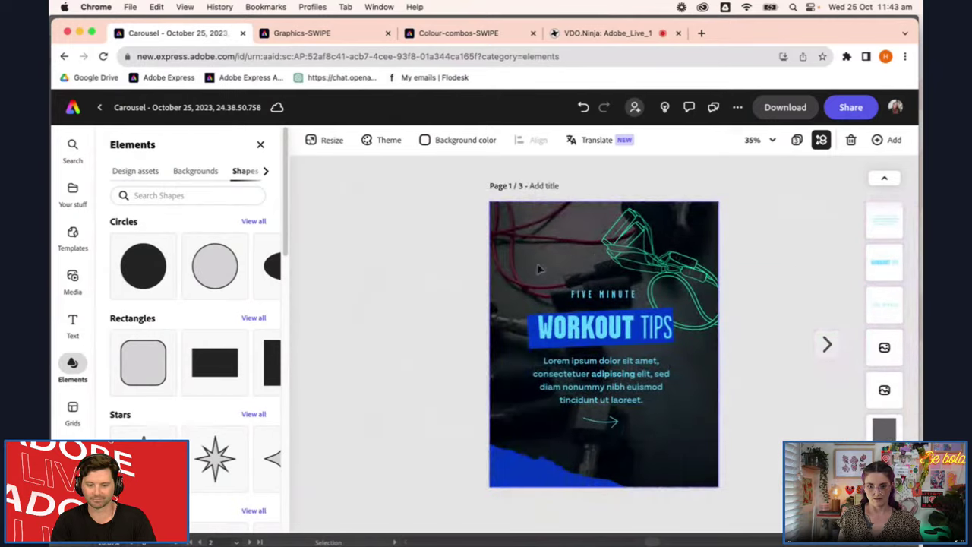
Lock the semi-transparent black overlay and unlock the gym photo beneath it
left_click(494, 251)
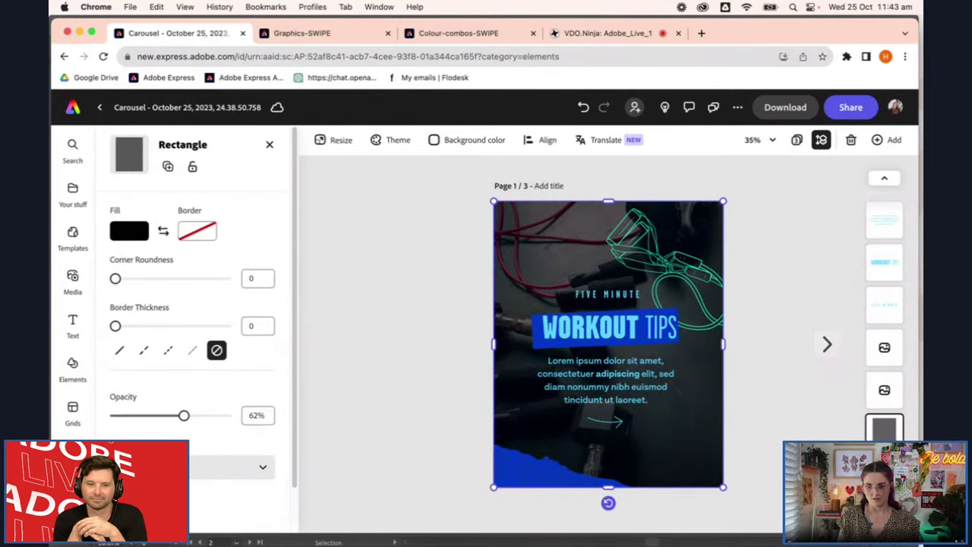
left_click(192, 167)
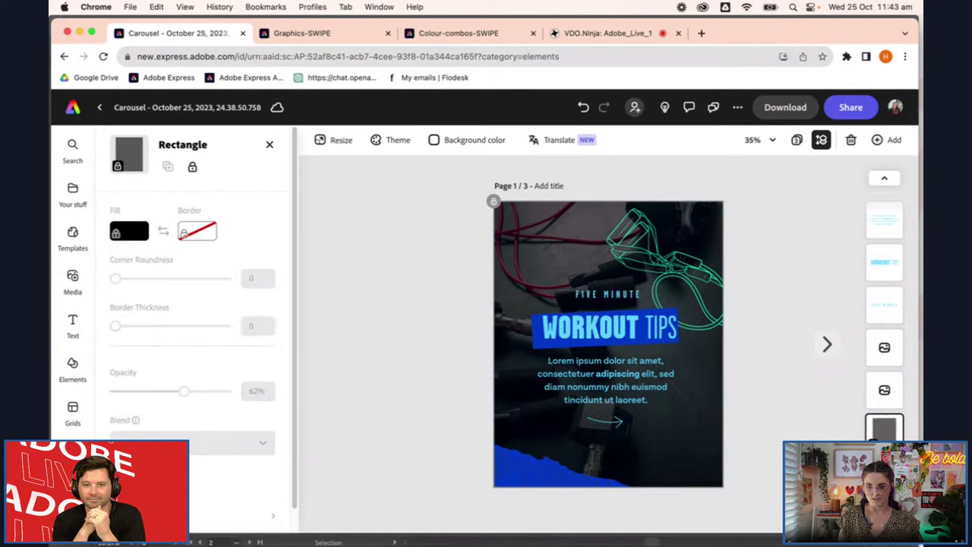
left_click(604, 251)
left_click(192, 167)
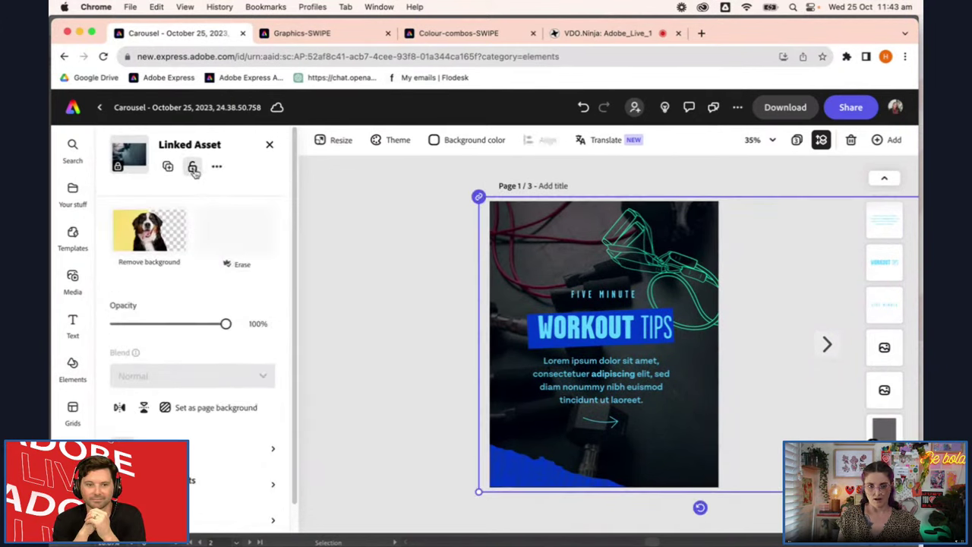
Move the selection from the overlay to the gym photo underneath
left_click(443, 306)
left_click(542, 257)
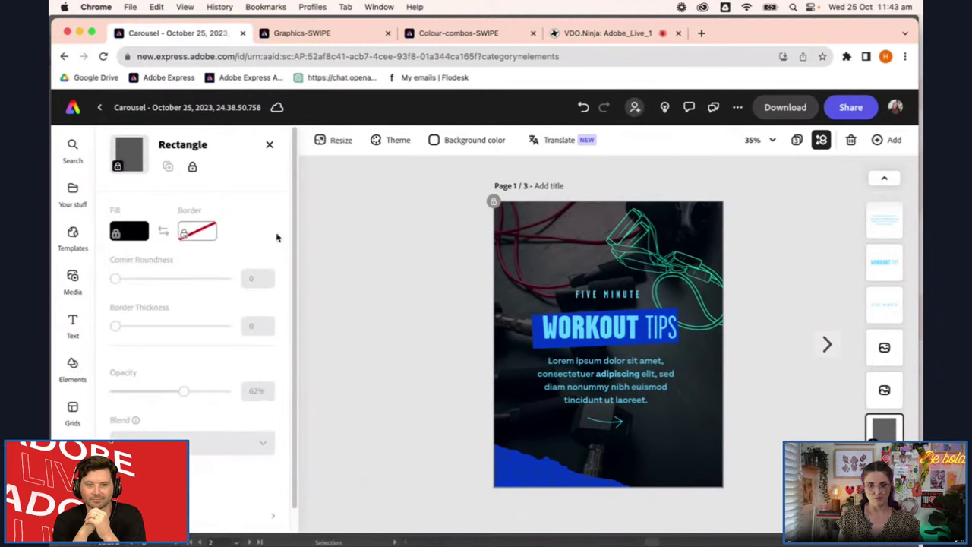
key("Tab")
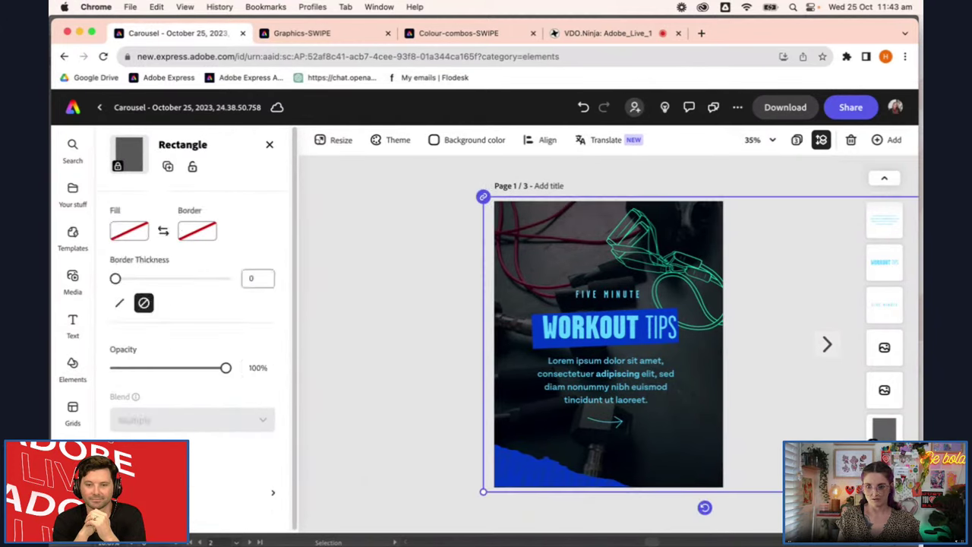
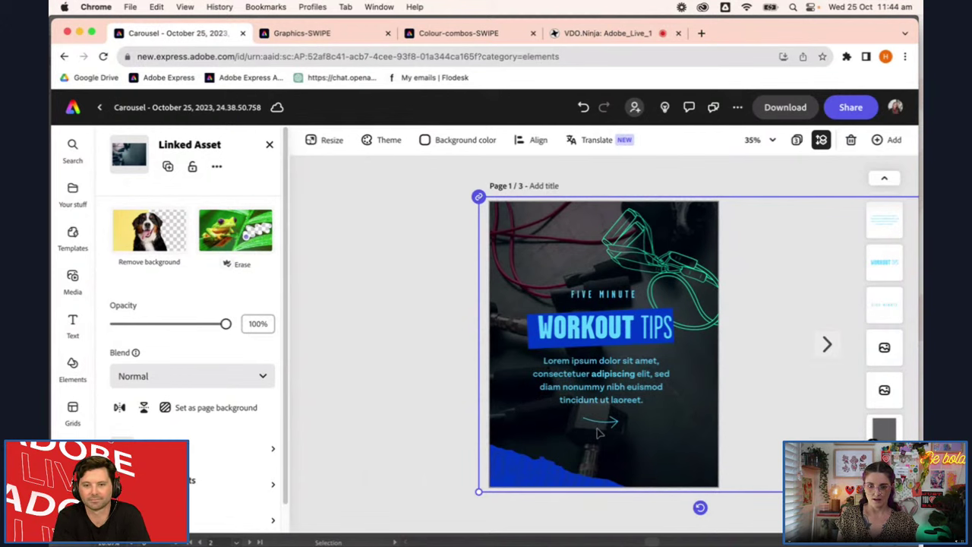
Lock the green line-art graphic over the gym photo on the cover page, then deselect it
left_click(673, 264)
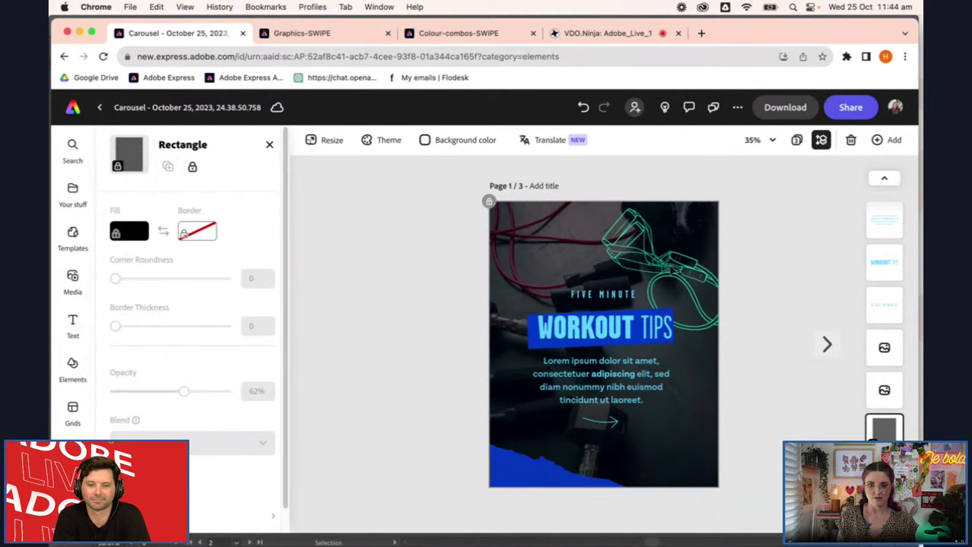
left_click(674, 268)
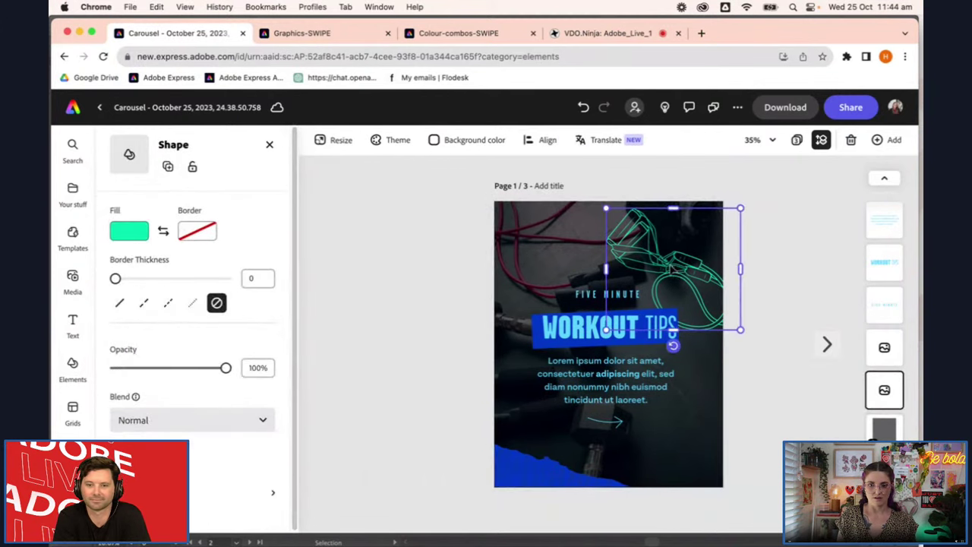
left_click(193, 167)
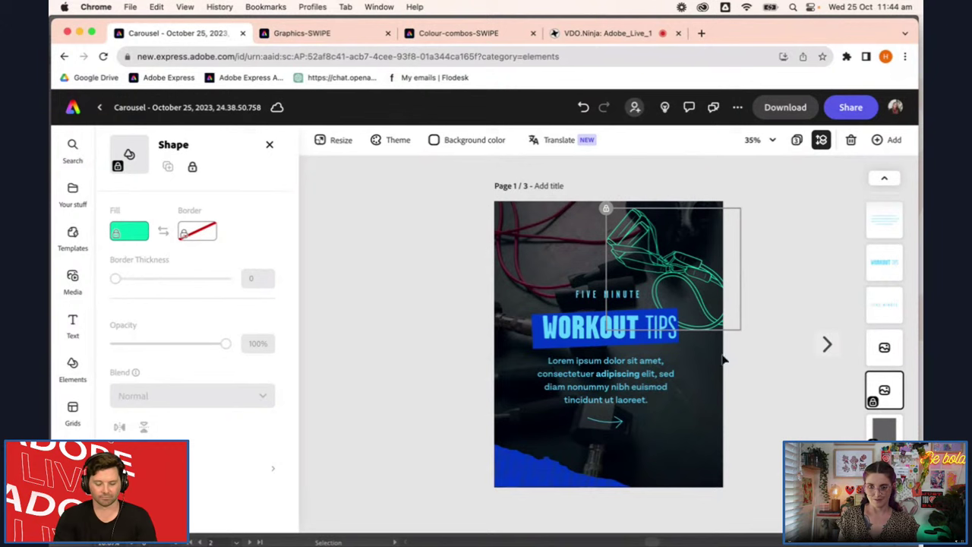
left_click(667, 286)
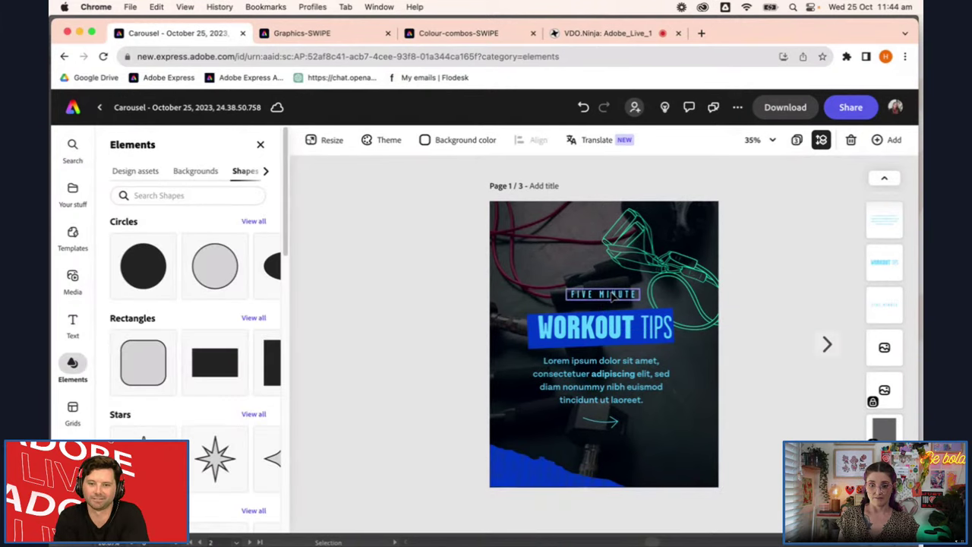
Tilt the blue bar behind WORKOUT TIPS about 5 degrees, then undo the tilt
left_click(631, 330)
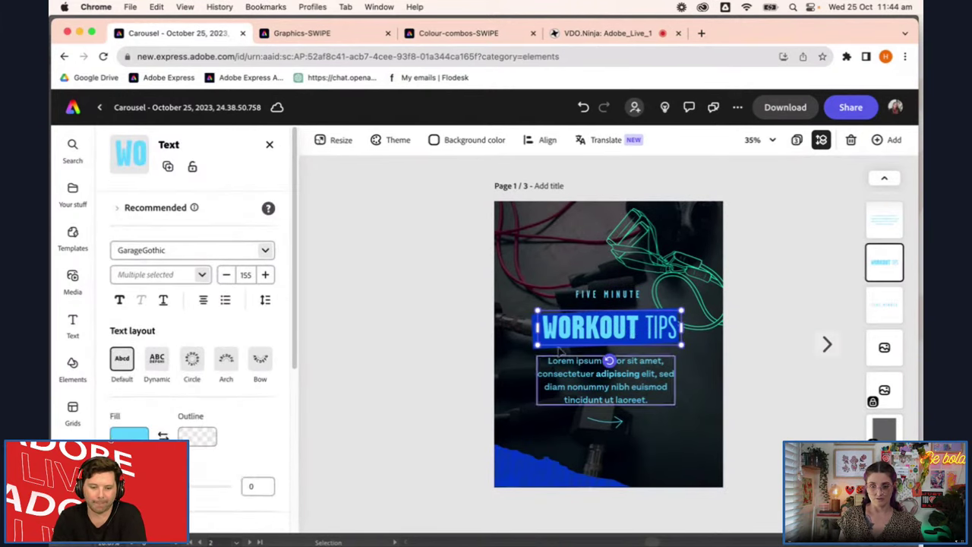
left_click(769, 358)
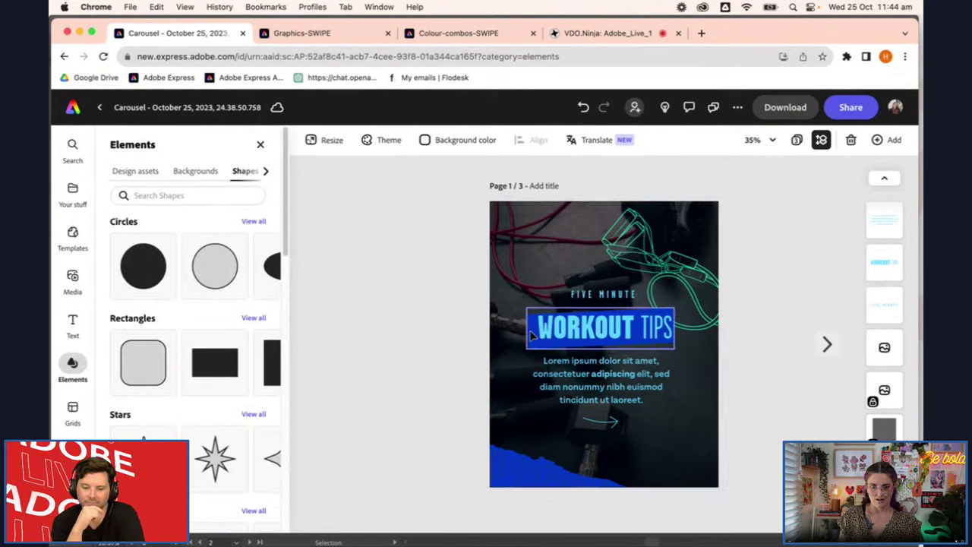
left_click(543, 369)
left_click(535, 339)
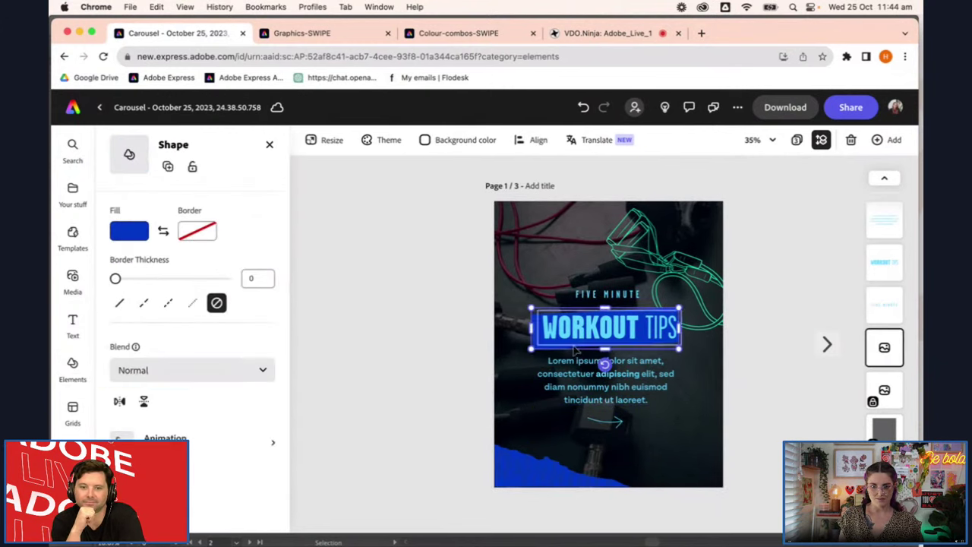
scroll(760, 304, "up", 5)
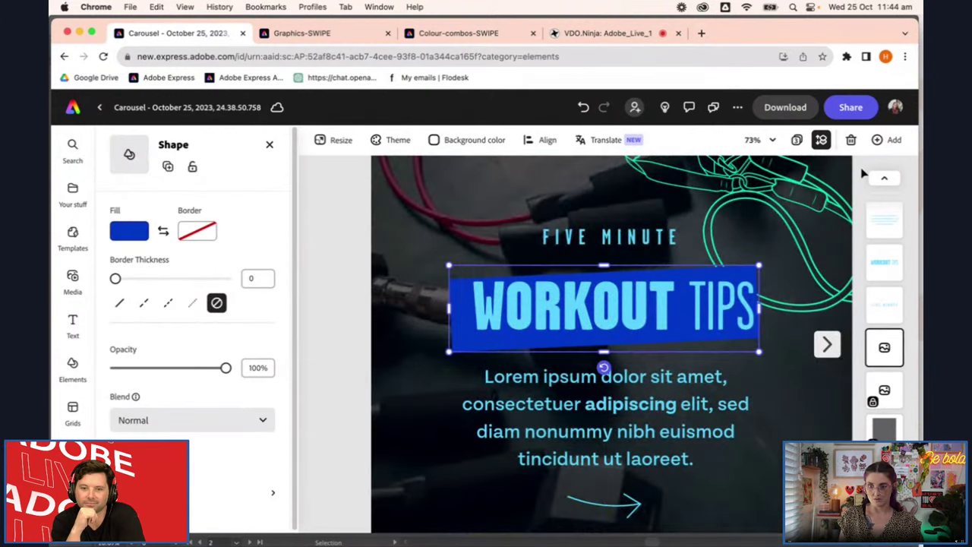
left_click_drag(603, 368, 599, 368)
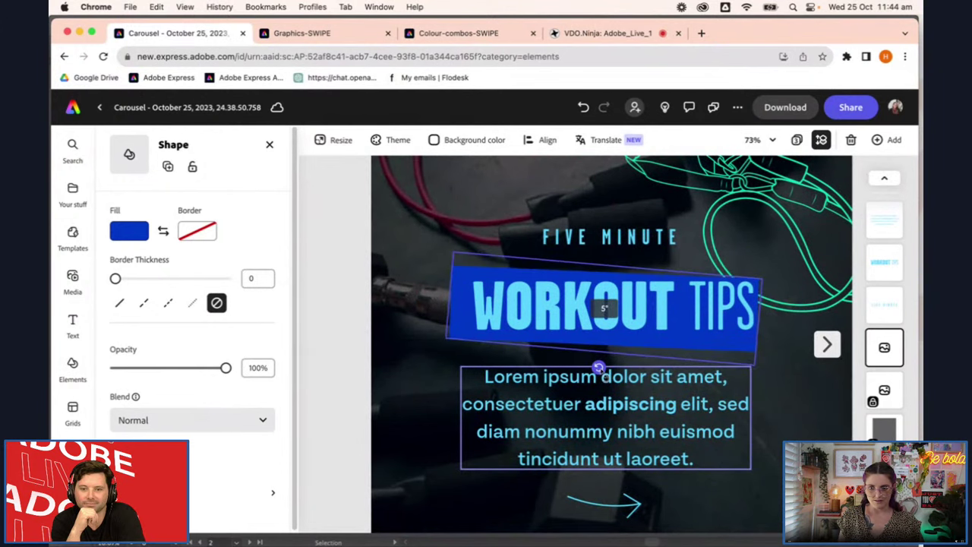
key("super+z")
left_click(599, 367)
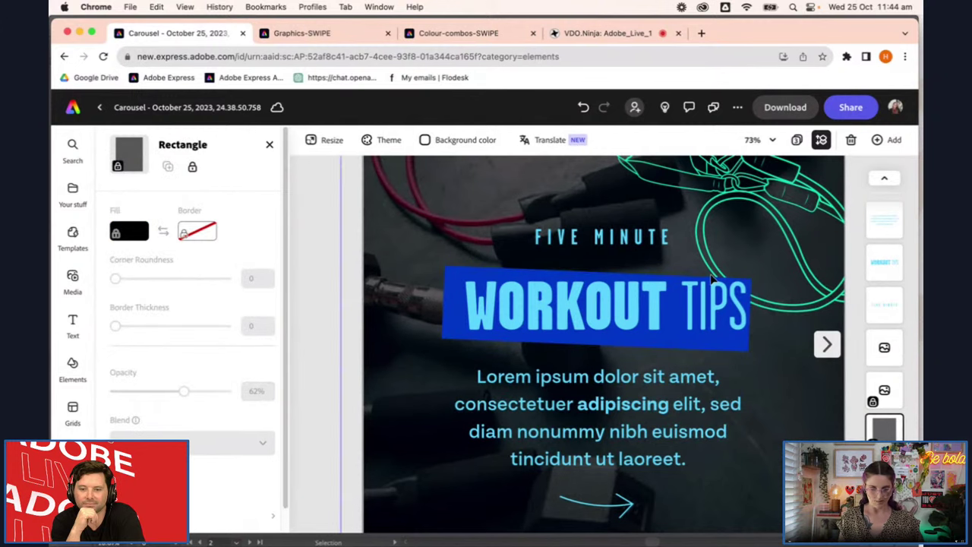
Stretch the blue bar wider to the right, undo it, then delete the bar
left_click(746, 313)
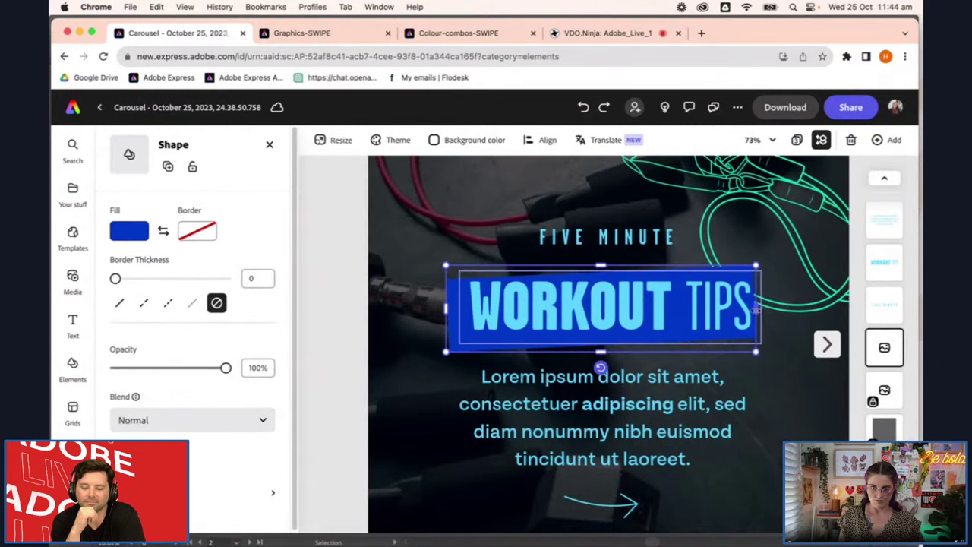
left_click_drag(756, 308, 806, 307)
key("super+z")
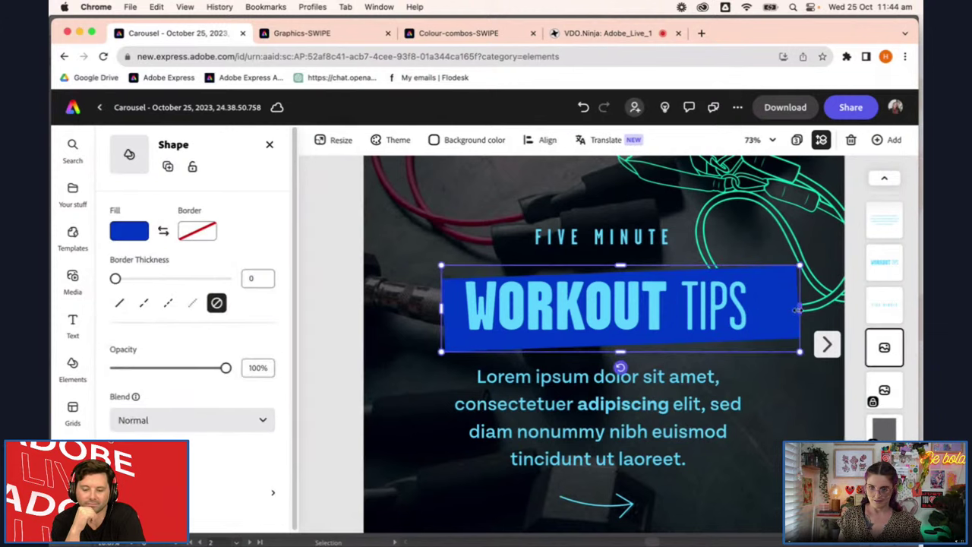
left_click(770, 392)
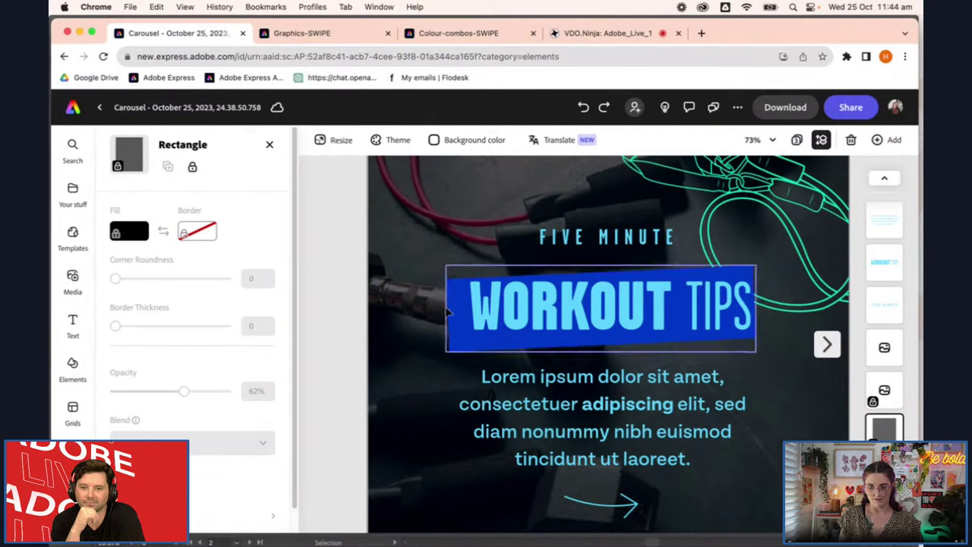
left_click(733, 289)
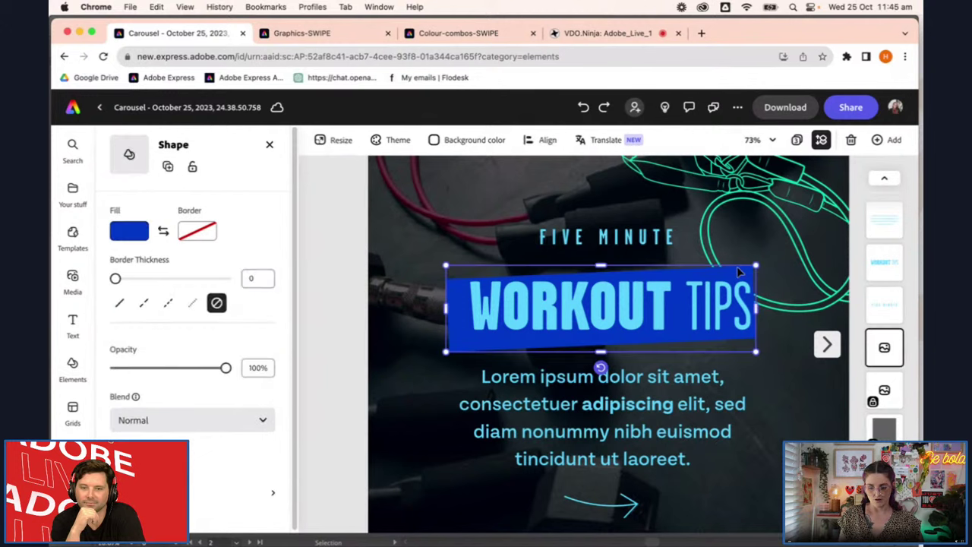
key("Delete")
Restore the old bar and add a rectangle sized to span the WORKOUT TIPS heading
key("ctrl+z")
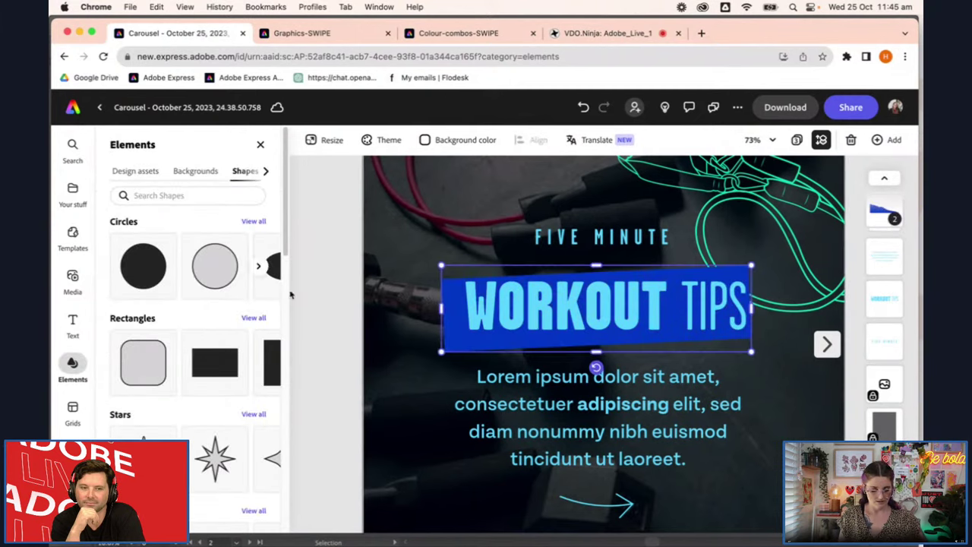
left_click_drag(450, 330, 423, 458)
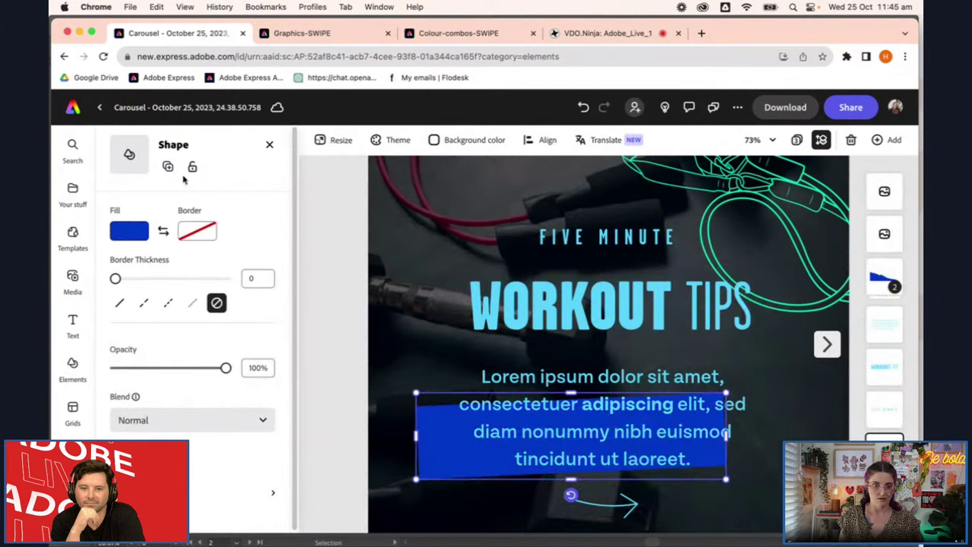
left_click(73, 365)
left_click_drag(196, 341, 491, 302)
left_click_drag(527, 352, 524, 342)
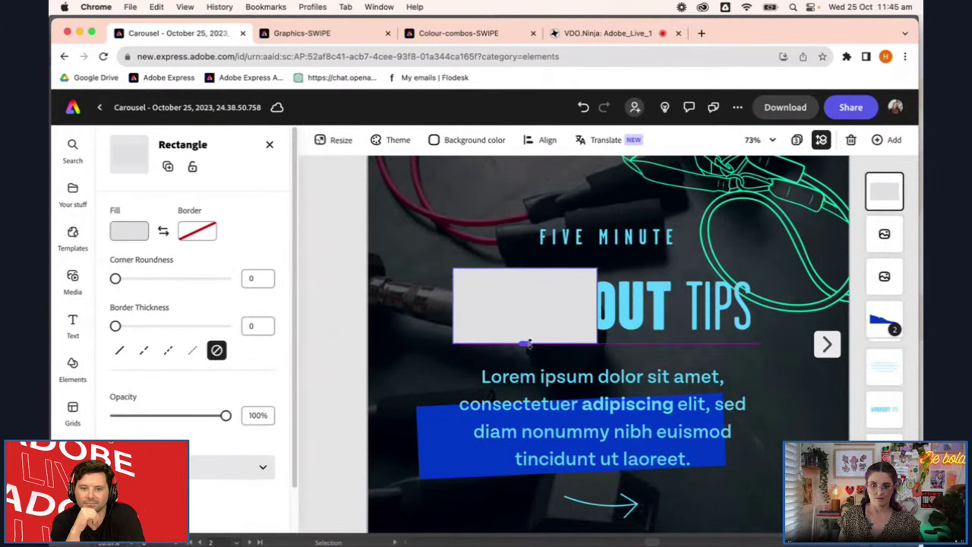
left_click_drag(597, 308, 761, 320)
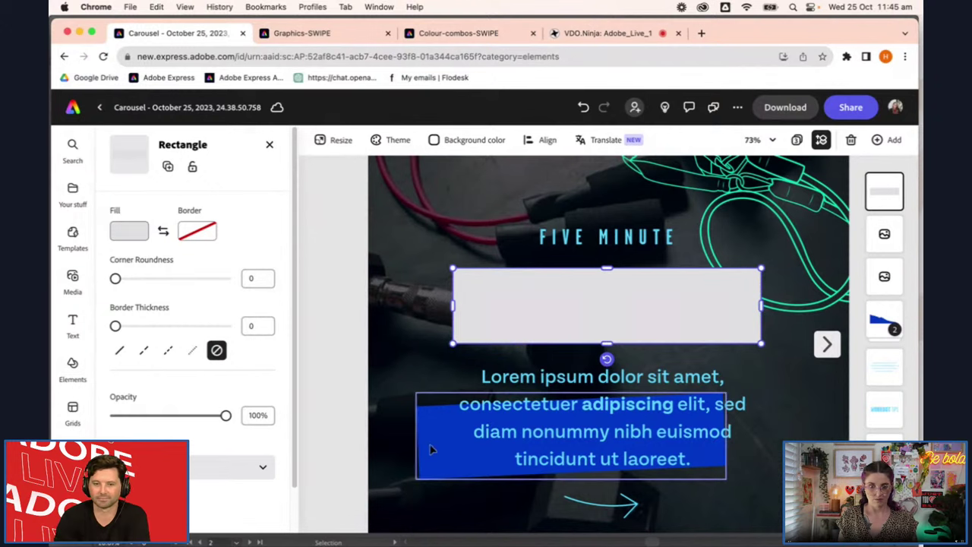
Fill the rectangle with the old bar's blue, delete the old bar, and send it behind the heading
left_click(132, 229)
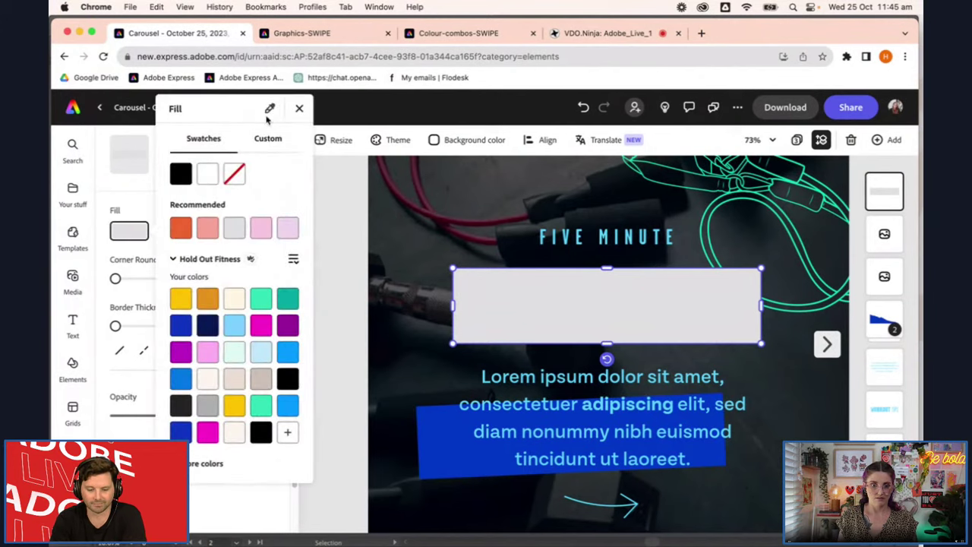
left_click(445, 460)
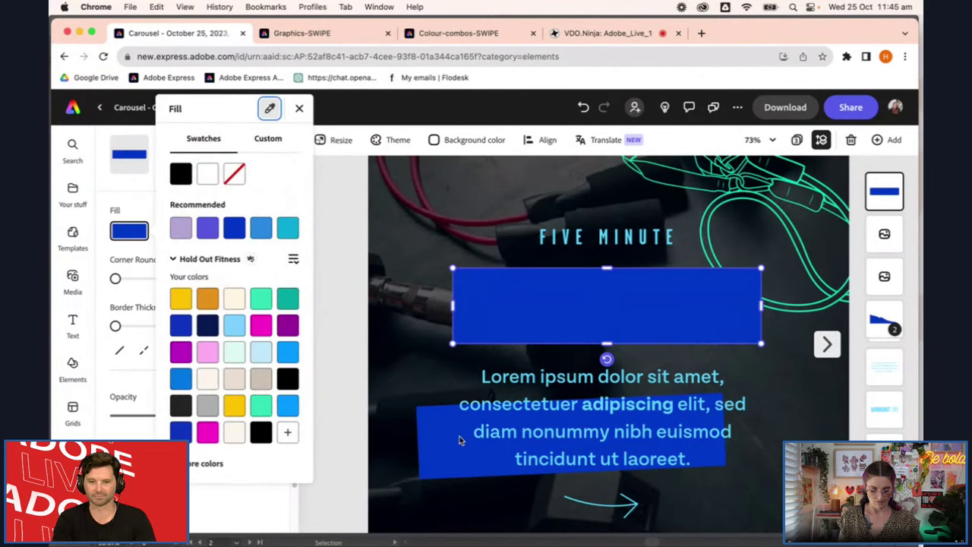
key("Escape")
left_click(439, 431)
key("Delete")
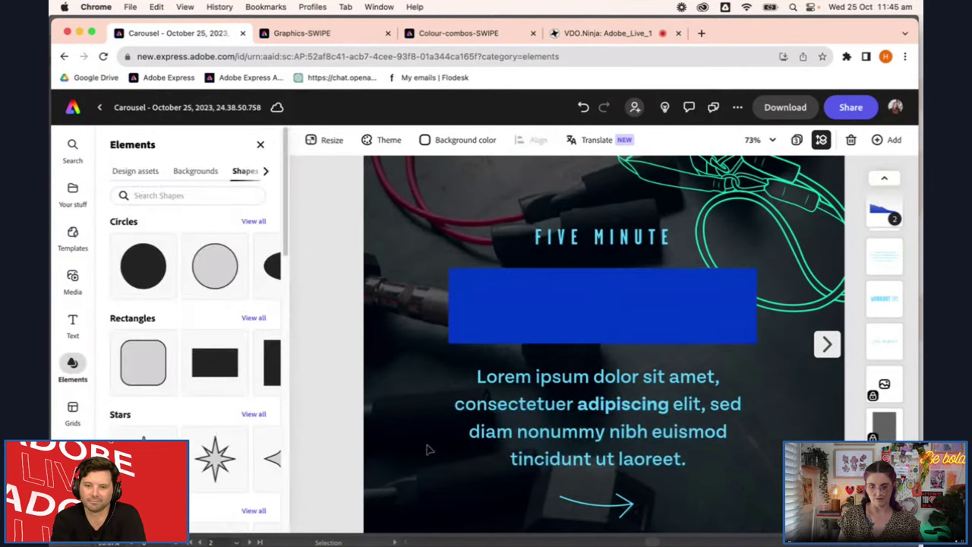
left_click(586, 302)
left_click_drag(884, 192, 886, 406)
Check the WORKOUT TIPS heading now sits above its blue bar, entering and leaving text editing
left_click(658, 311, "shift")
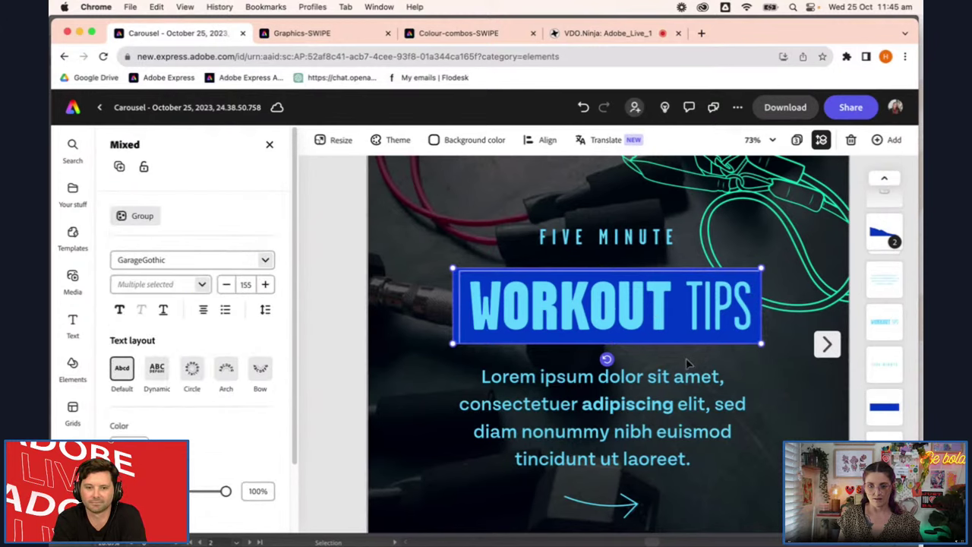
left_click(346, 331)
left_click(601, 301)
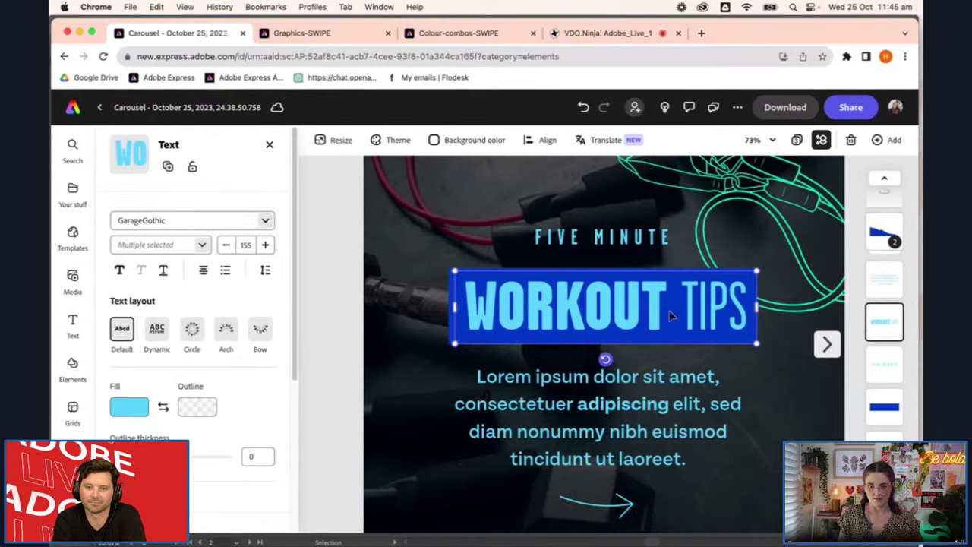
double_click(669, 309)
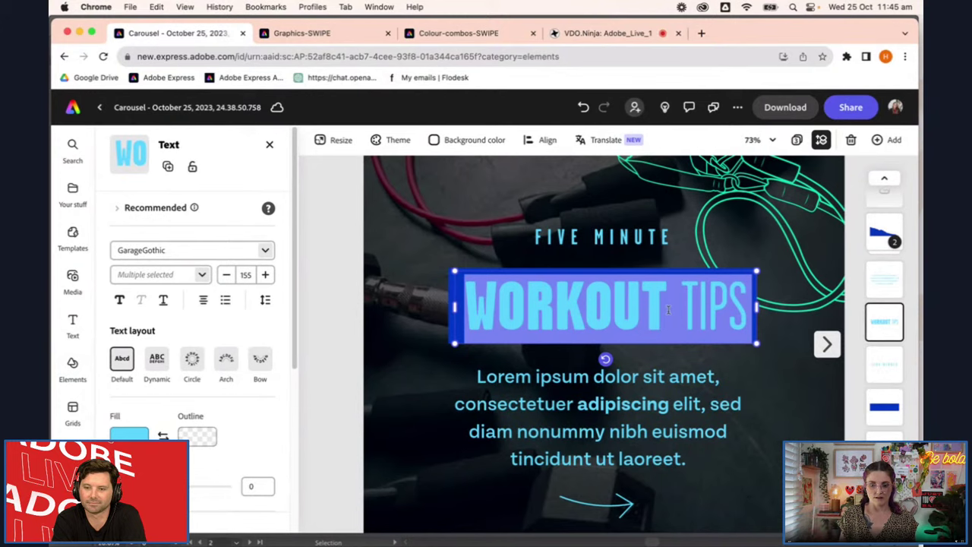
key("Escape")
scroll(678, 354, "down", 1)
scroll(680, 355, "down", 4)
left_click(726, 401)
On the HIIT IT page, lock the swirl graphic at the left edge
left_click(827, 343)
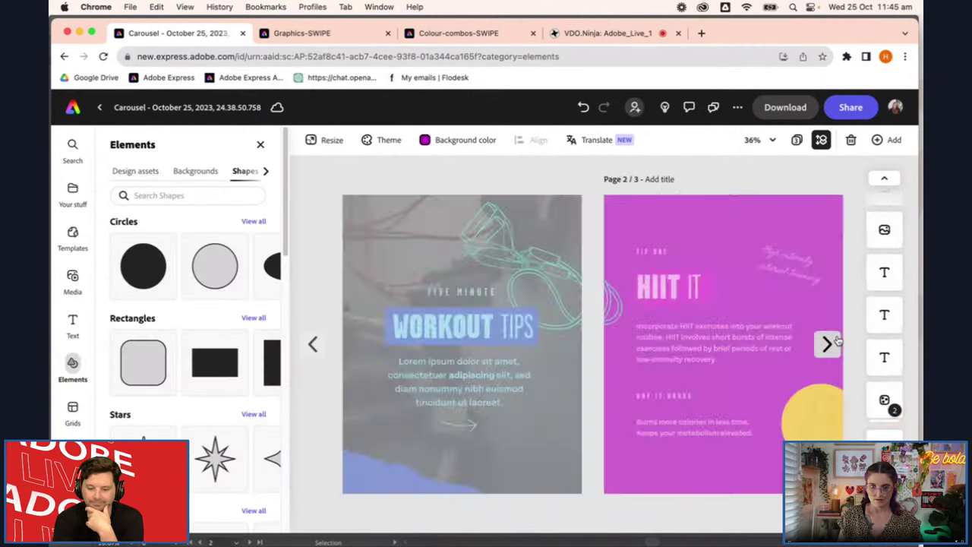
left_click(616, 334)
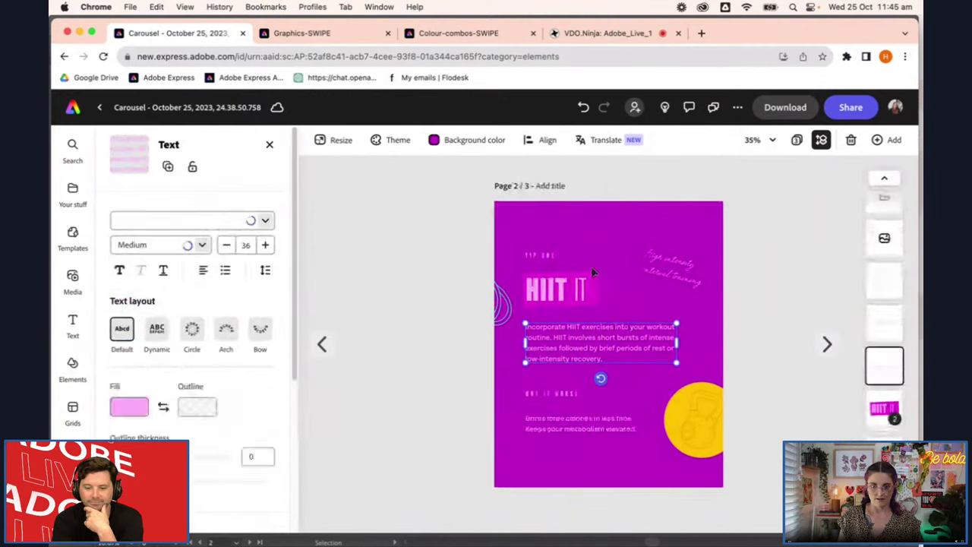
left_click(621, 226)
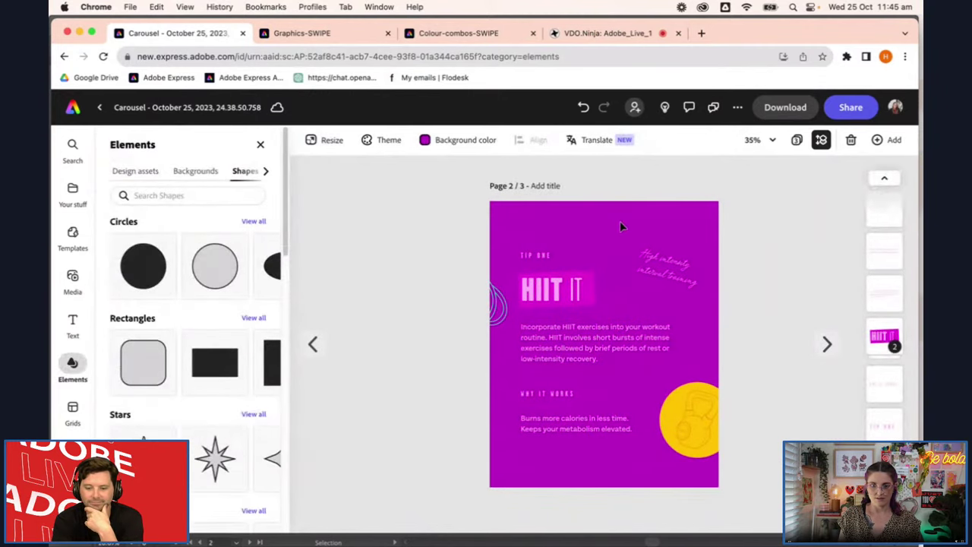
left_click(501, 319)
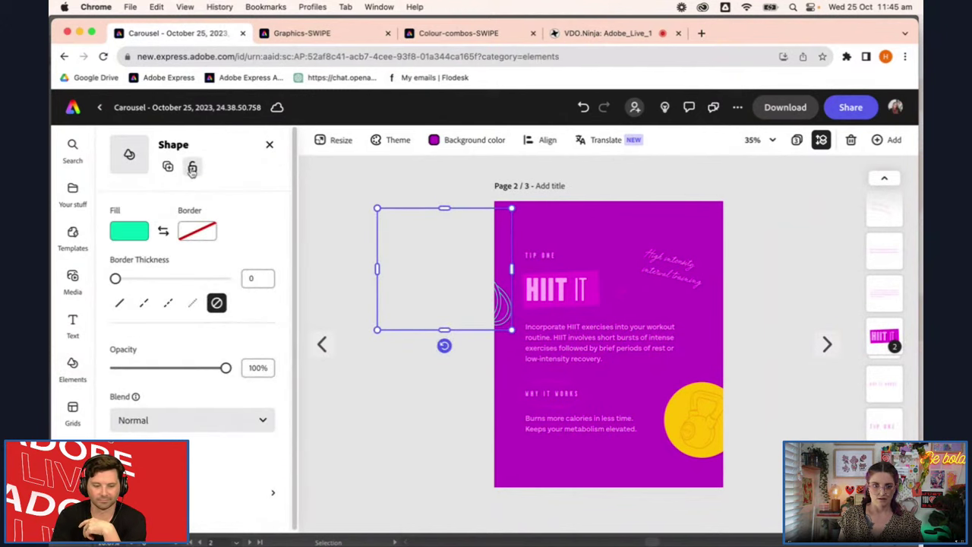
left_click(192, 166)
Lock the yellow kettlebell group, briefly unlocking and relocking it
left_click(712, 418)
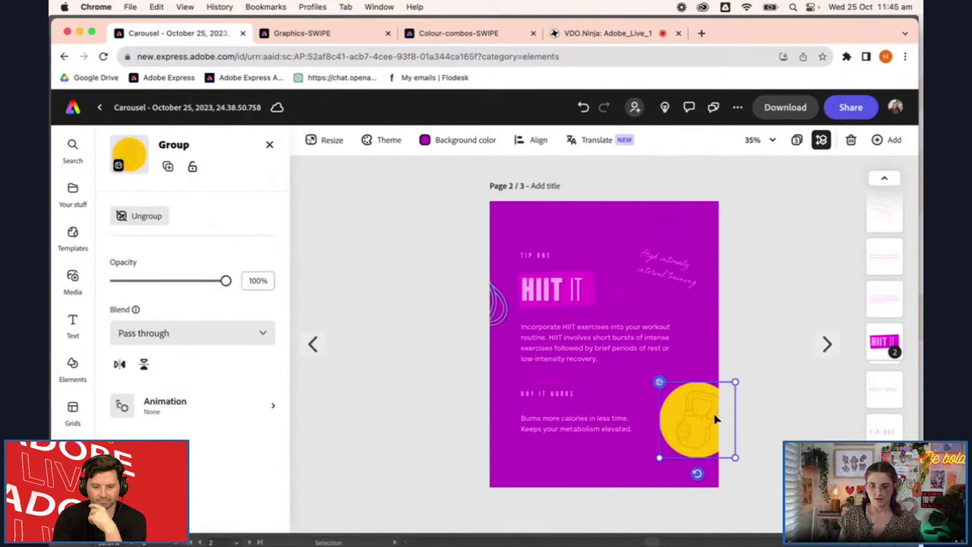
left_click(192, 167)
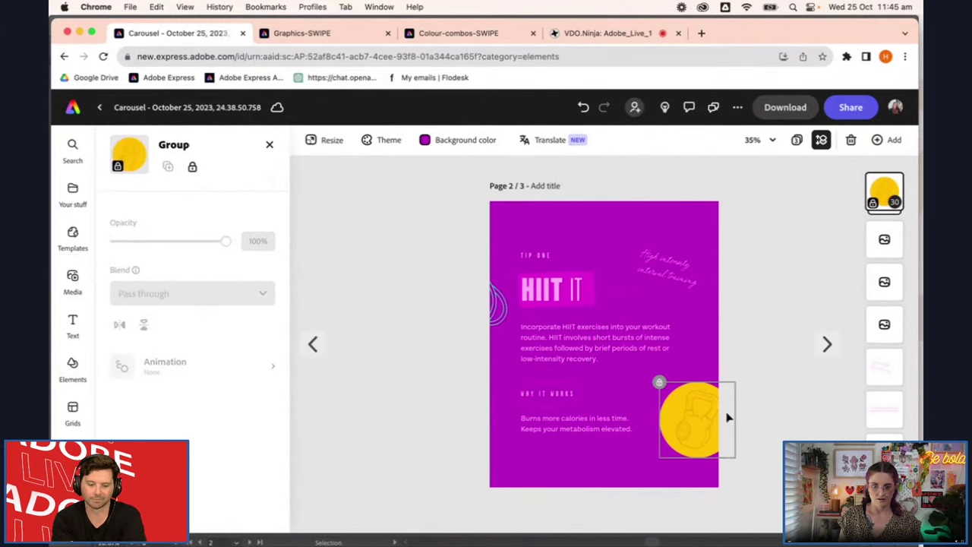
left_click(762, 460)
left_click(670, 432)
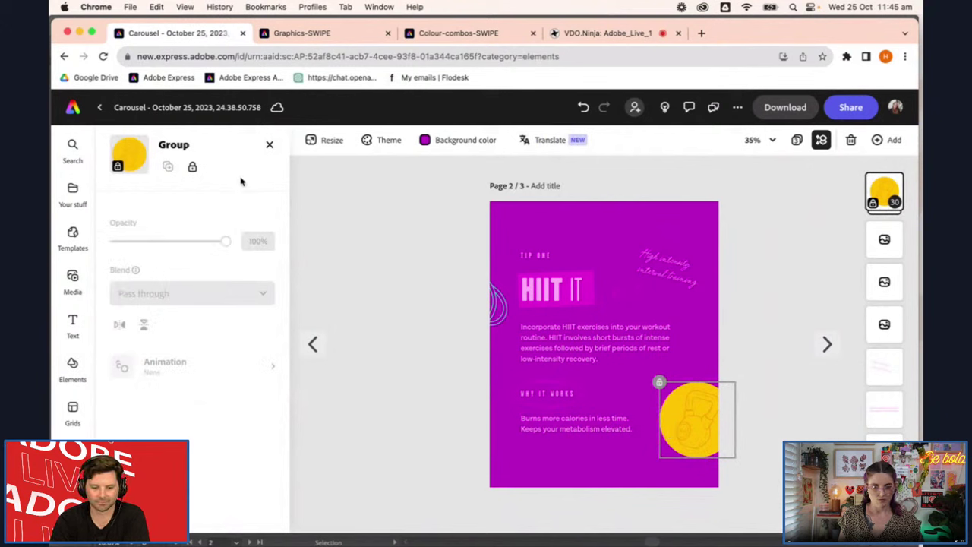
left_click(192, 167)
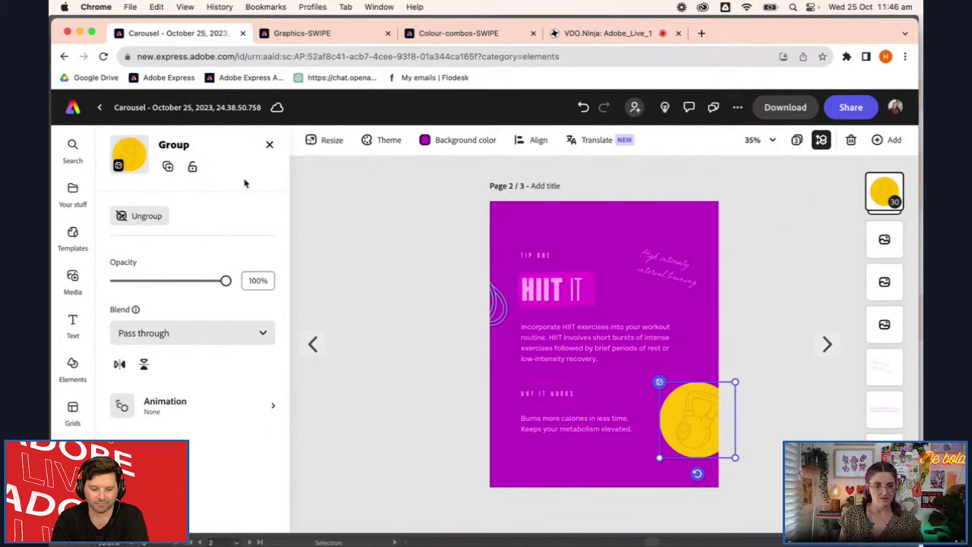
left_click(193, 167)
left_click(790, 350)
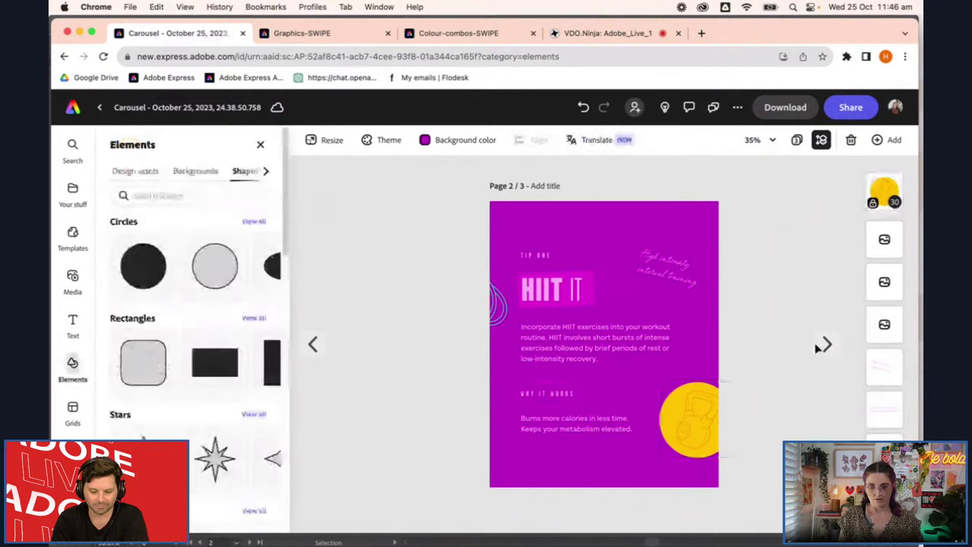
Unlock the HIIT IT heading group and ungroup it so the HIIT text selects separately
left_click(560, 295)
left_click(560, 295)
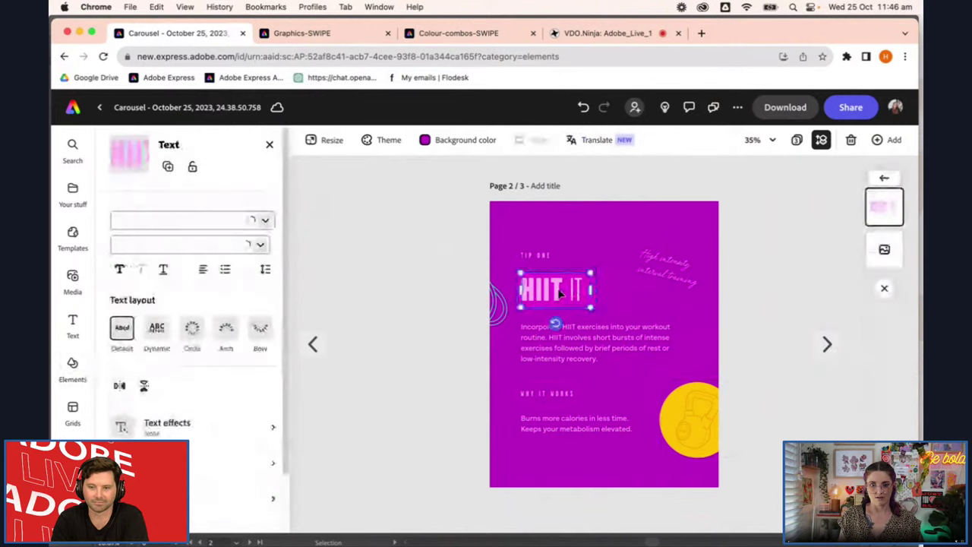
left_click(790, 322)
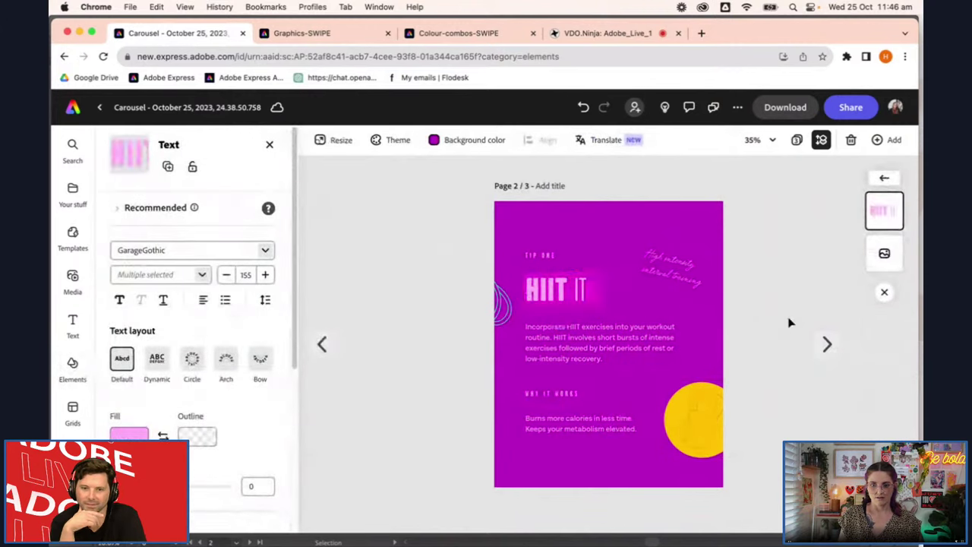
left_click(558, 290)
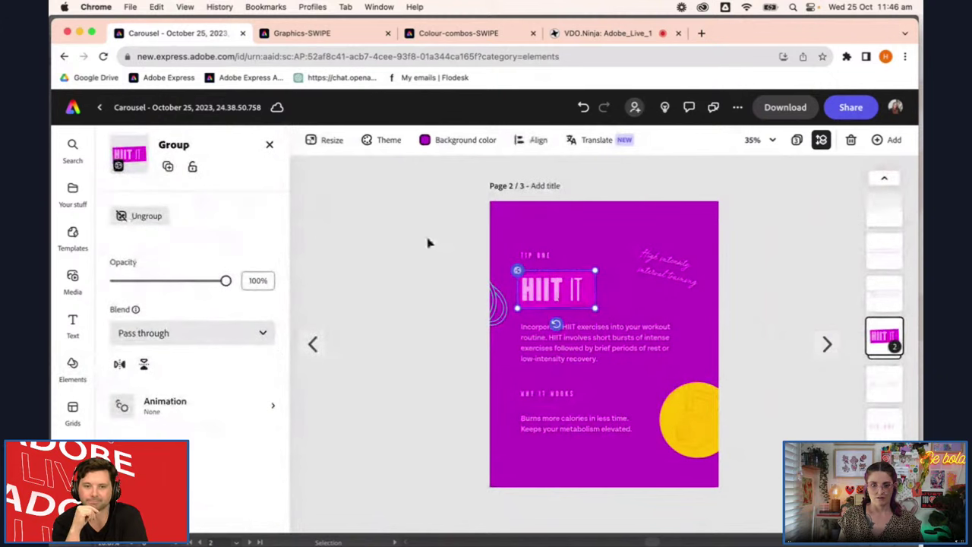
left_click(193, 166)
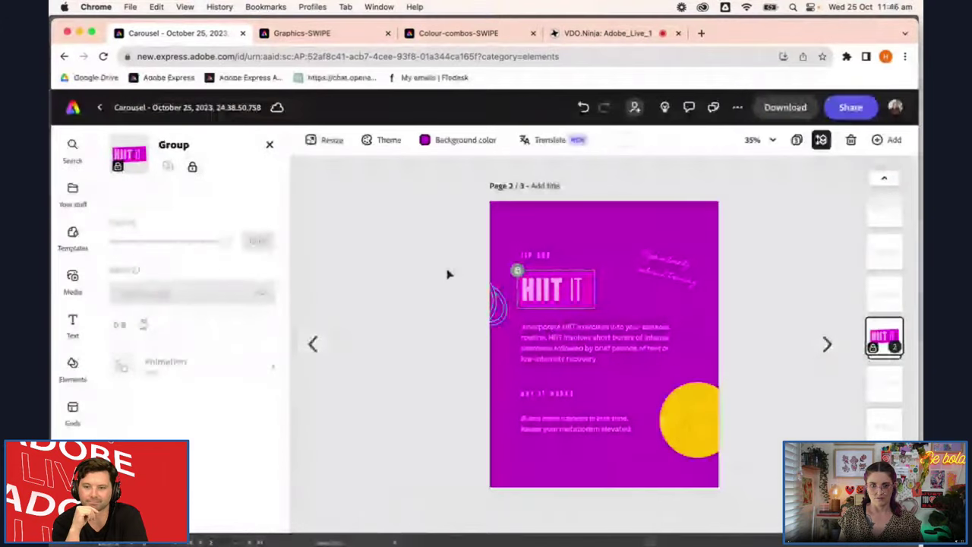
left_click(192, 166)
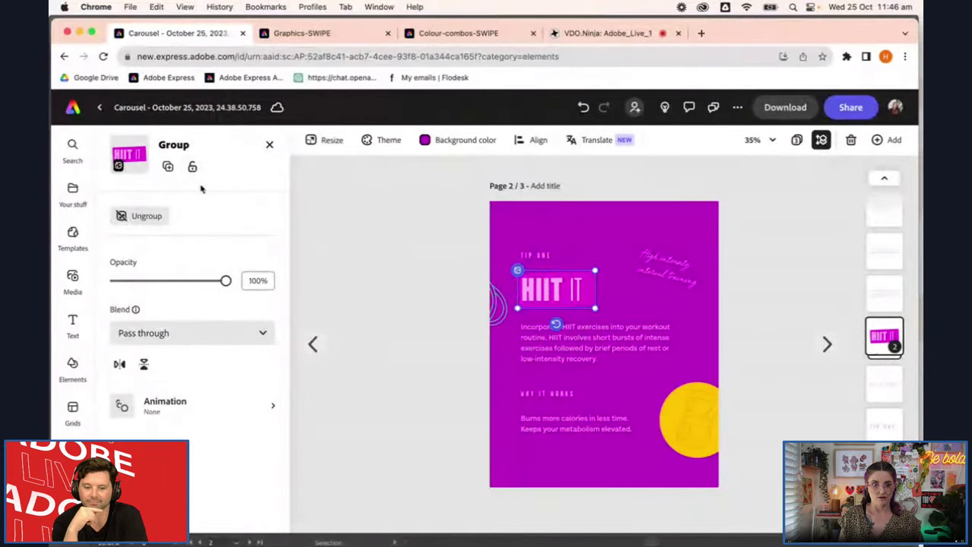
left_click(139, 217)
left_click(441, 267)
left_click(560, 291)
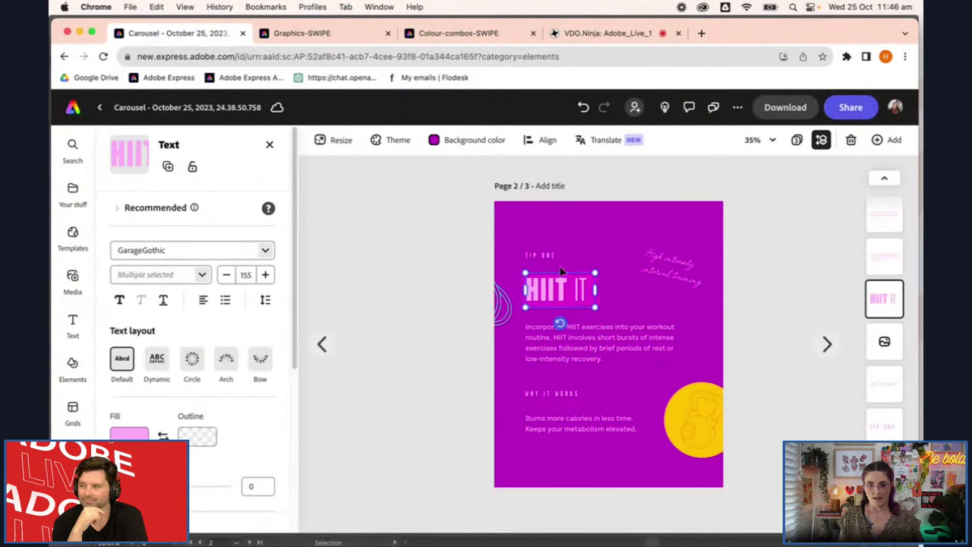
left_click(680, 326)
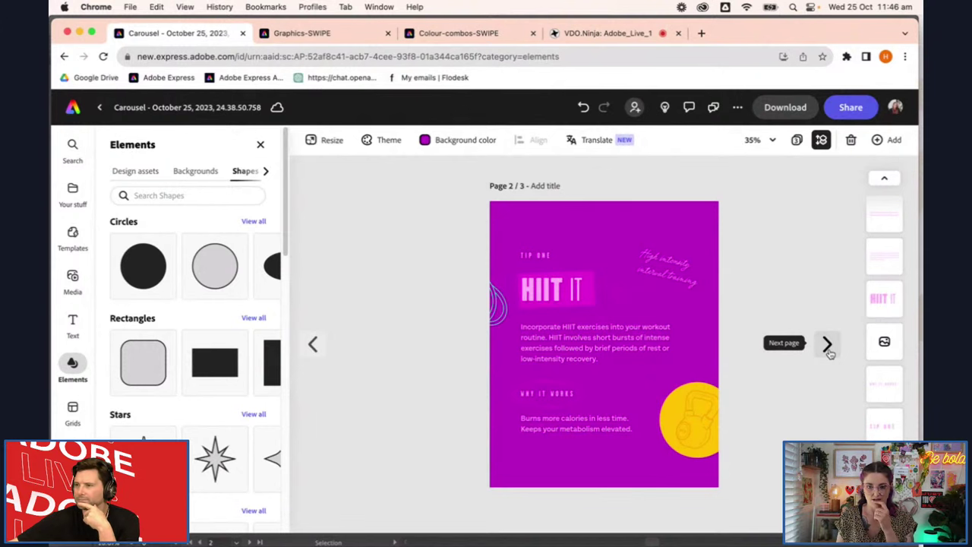
On the PLAN AHEAD page, lock the yellow circle group, then switch to the all-pages grid view
left_click(828, 346)
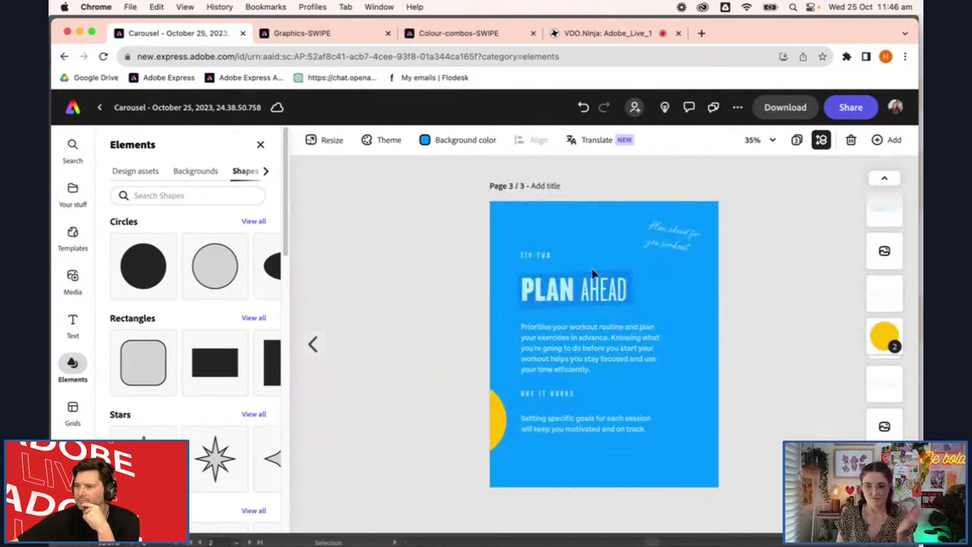
left_click(620, 293)
left_click(691, 332)
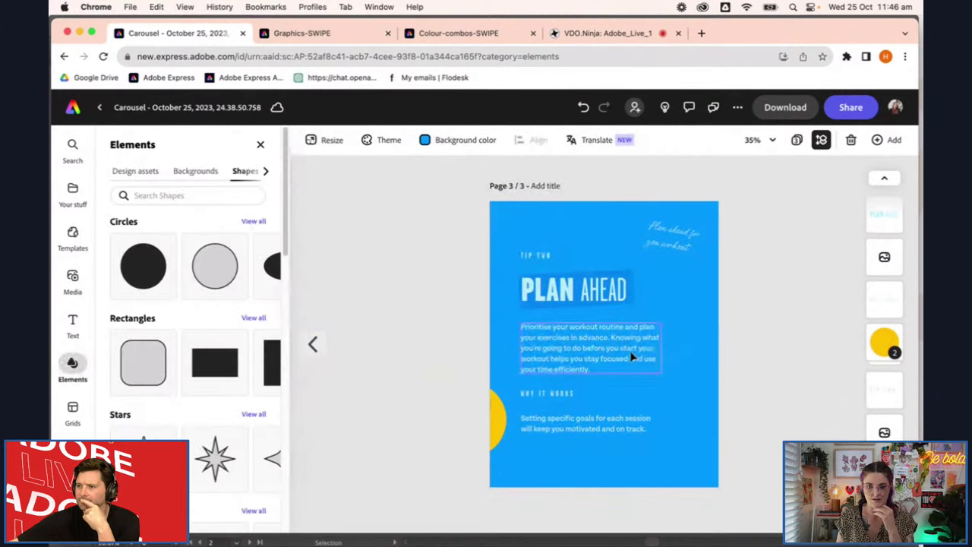
left_click(479, 420)
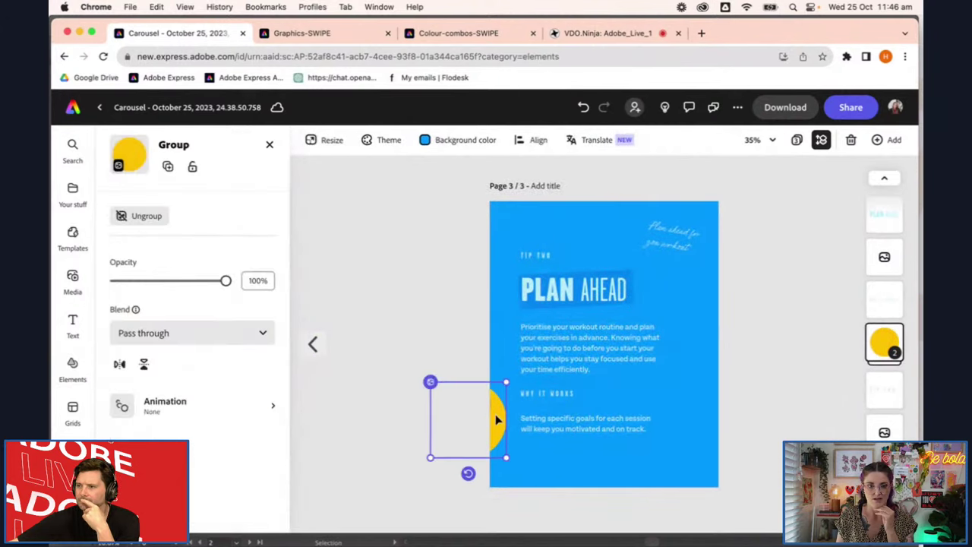
left_click(192, 166)
left_click(796, 143)
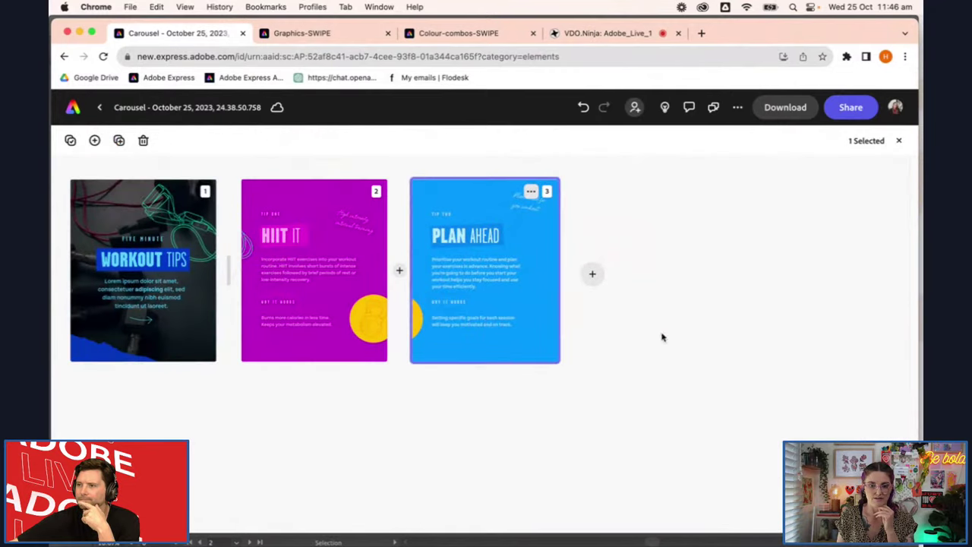
Download all three pages in PNG format as Carousel.zip
left_click(779, 106)
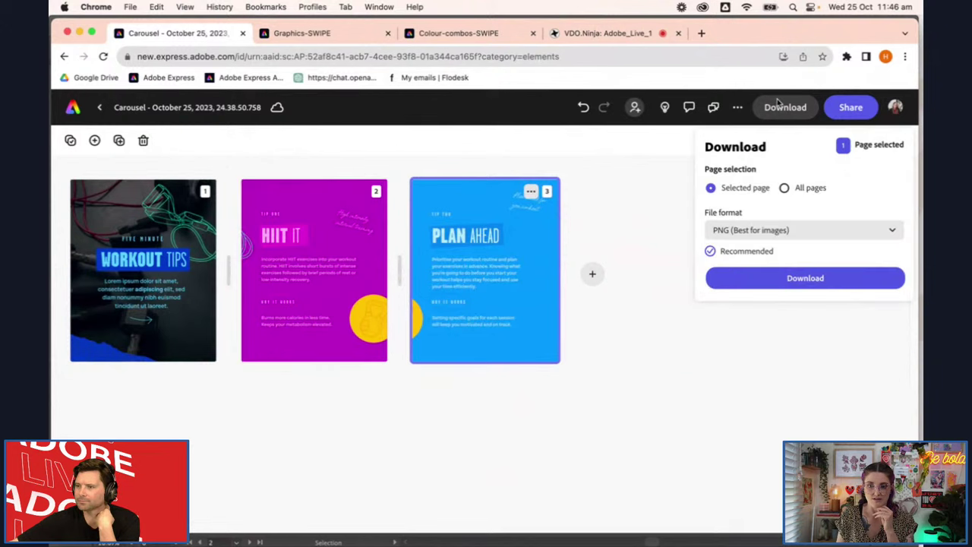
left_click(769, 230)
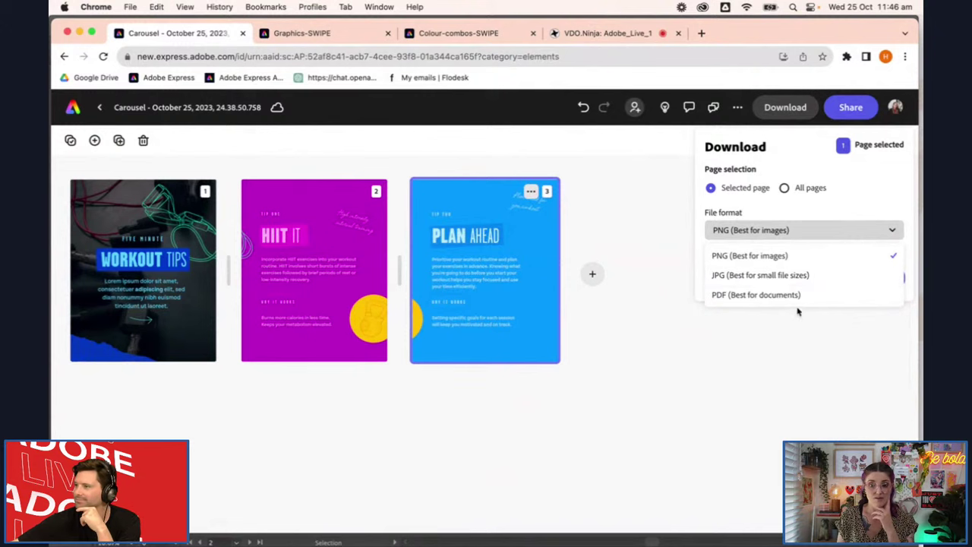
left_click(862, 180)
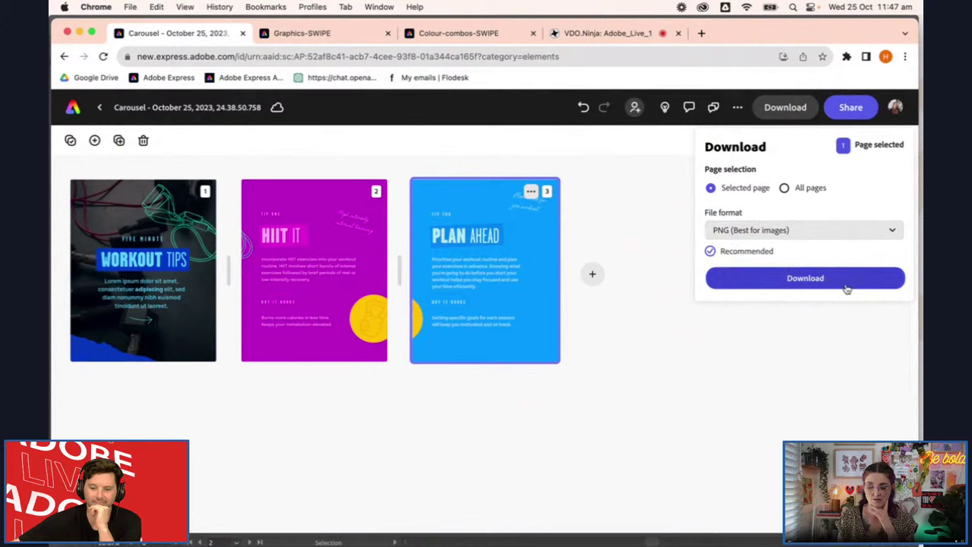
left_click(786, 188)
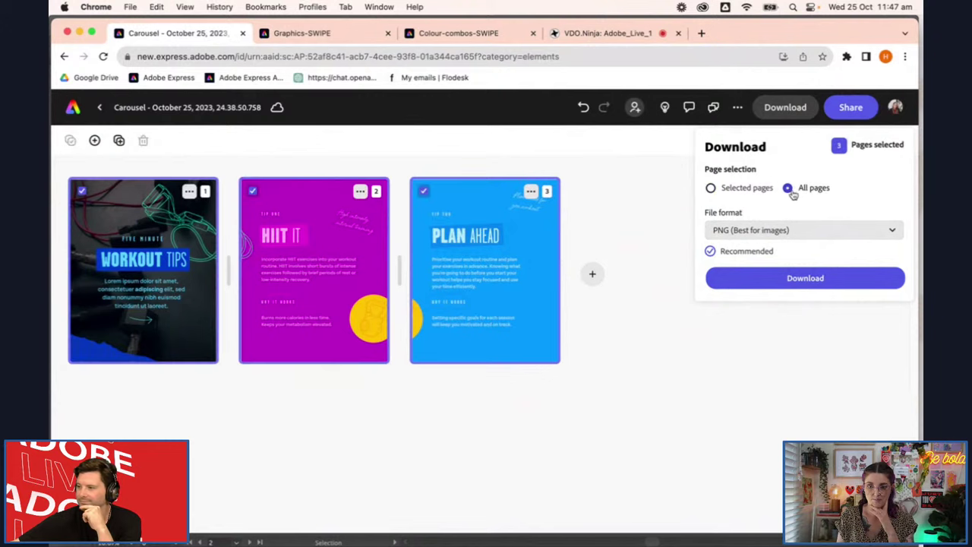
left_click(805, 279)
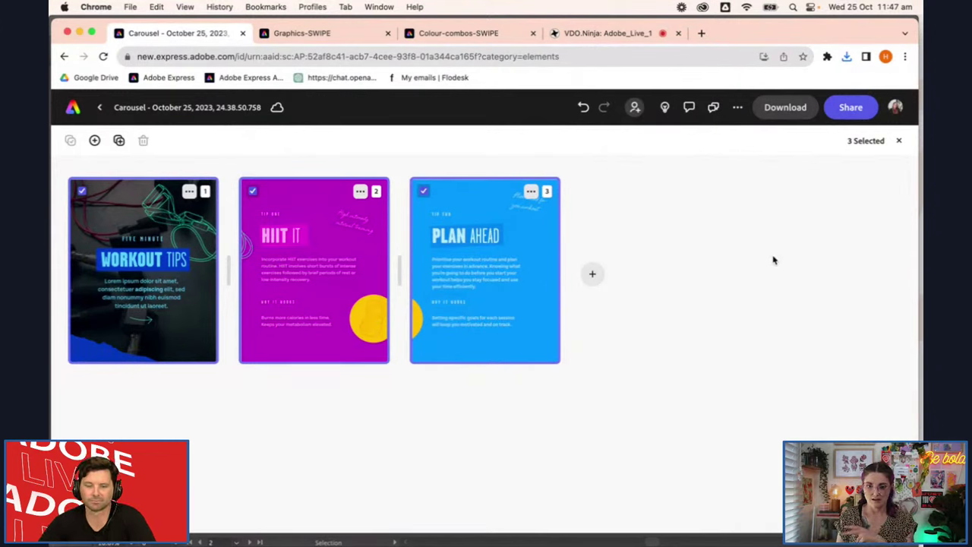
Share the carousel via Invite collaborators, adding the collaborator's e-mail with edit access
left_click(847, 117)
left_click(810, 178)
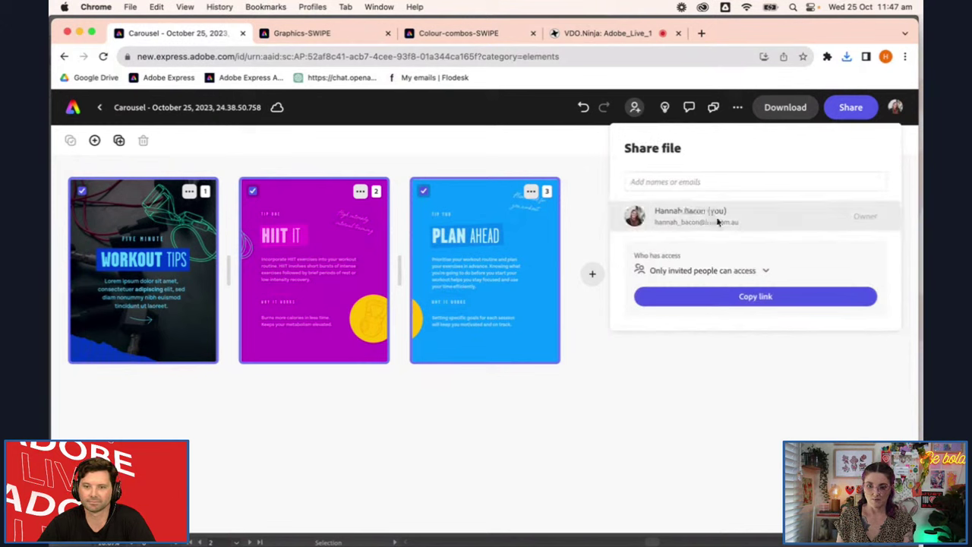
left_click(687, 181)
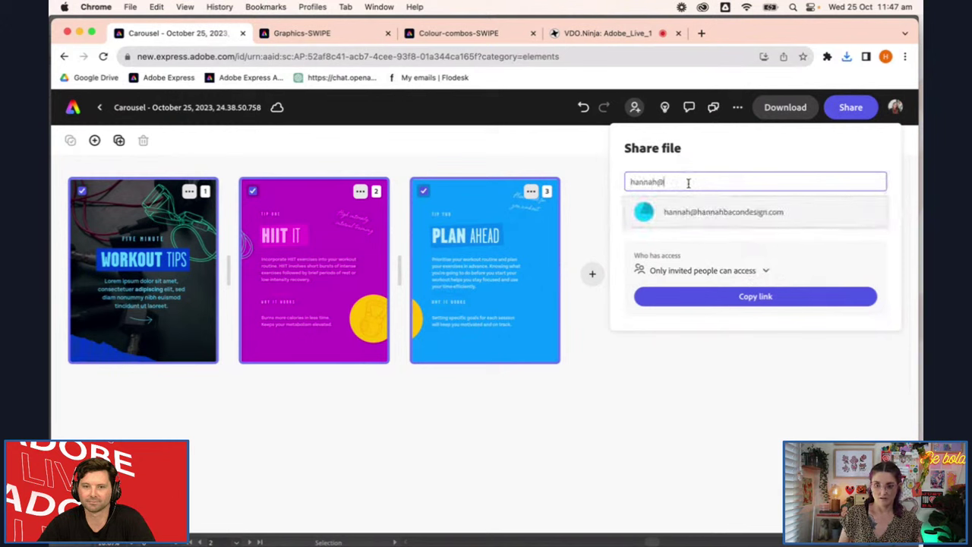
left_click(758, 215)
left_click(854, 310)
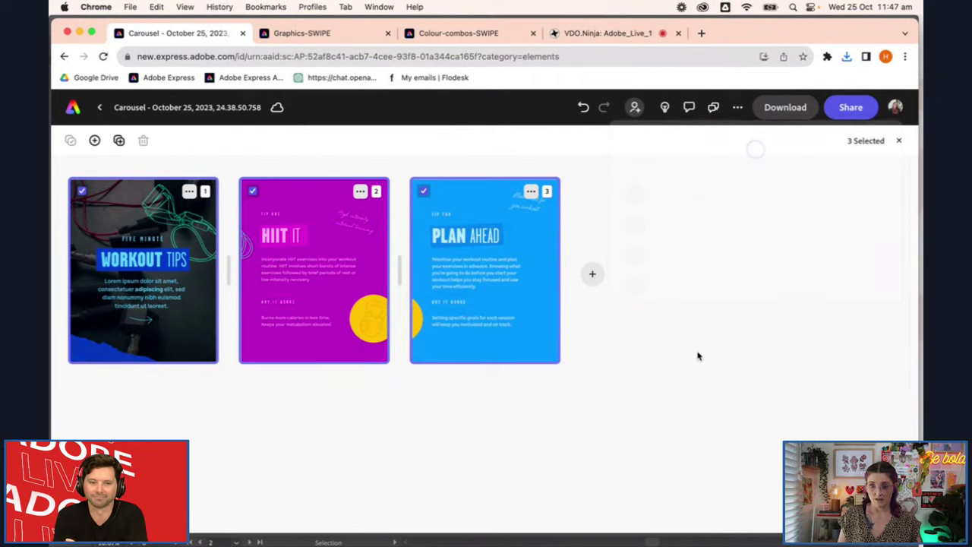
Make a template named 'Tips Carousel' and save it to the Hold Out Branding library
left_click(737, 107)
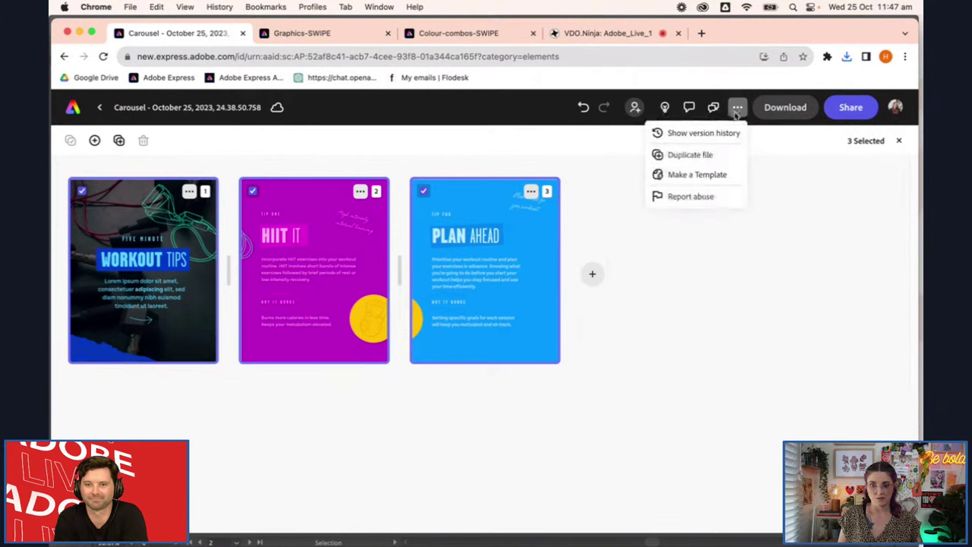
left_click(726, 176)
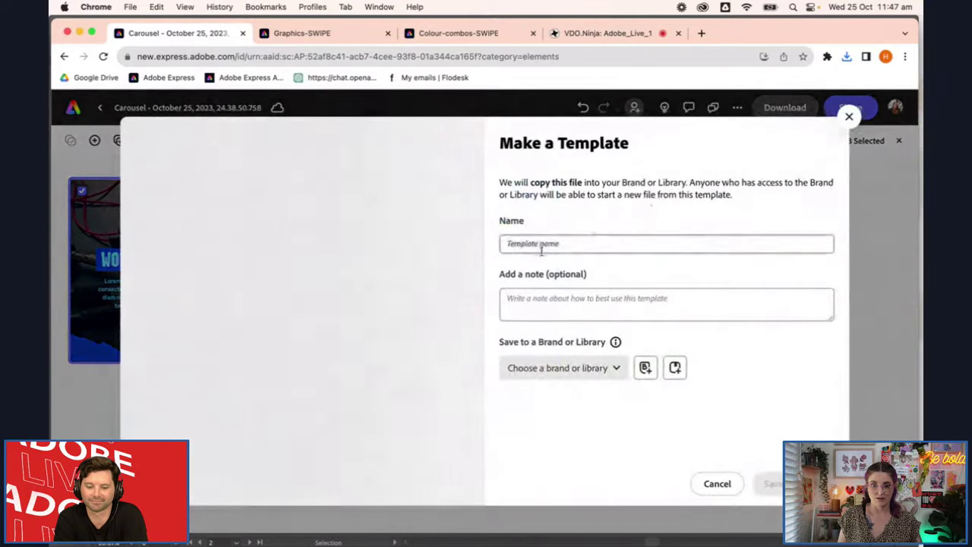
left_click(579, 243)
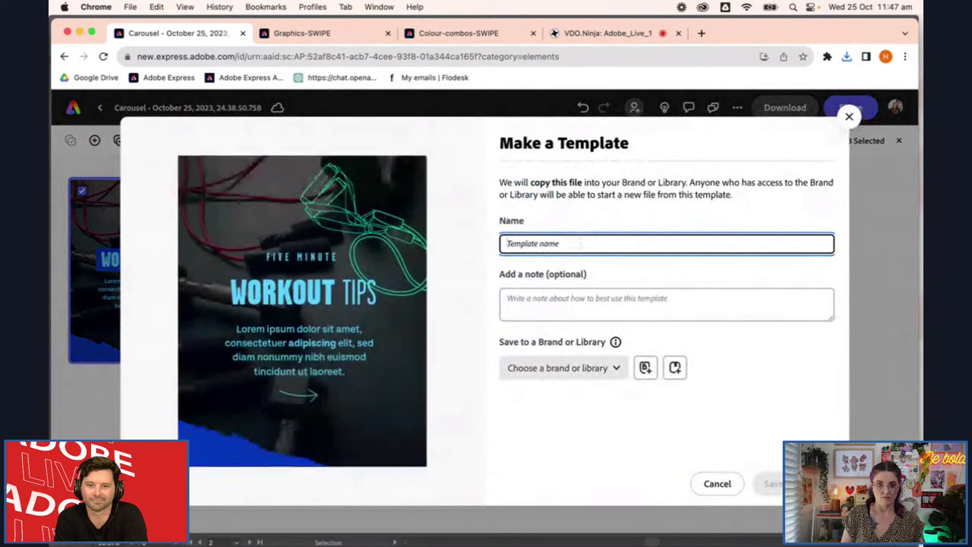
type("Tips Carousel")
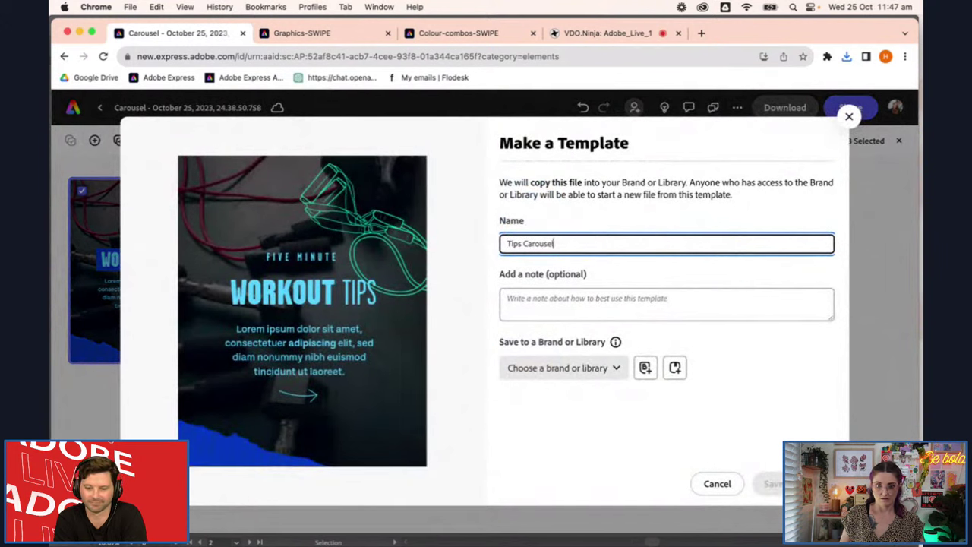
left_click(508, 298)
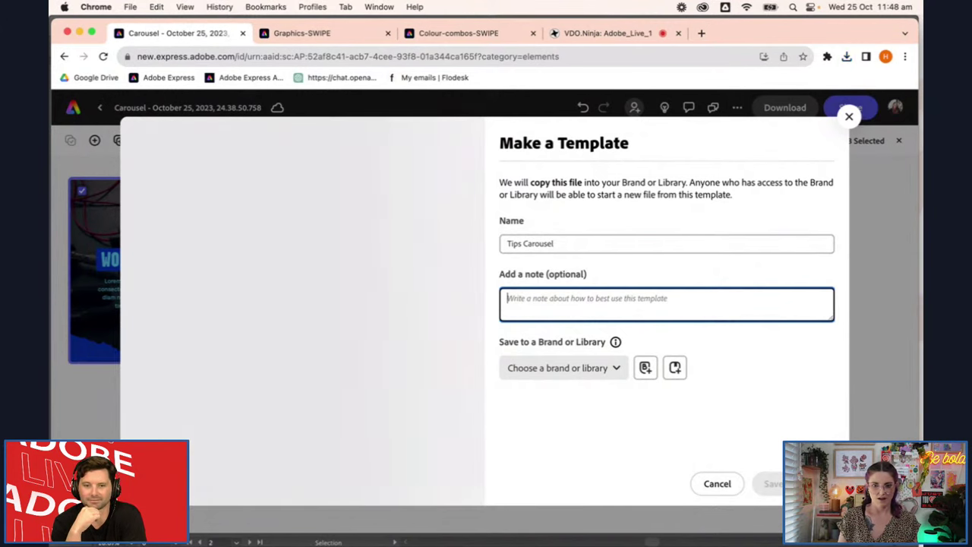
left_click(617, 313)
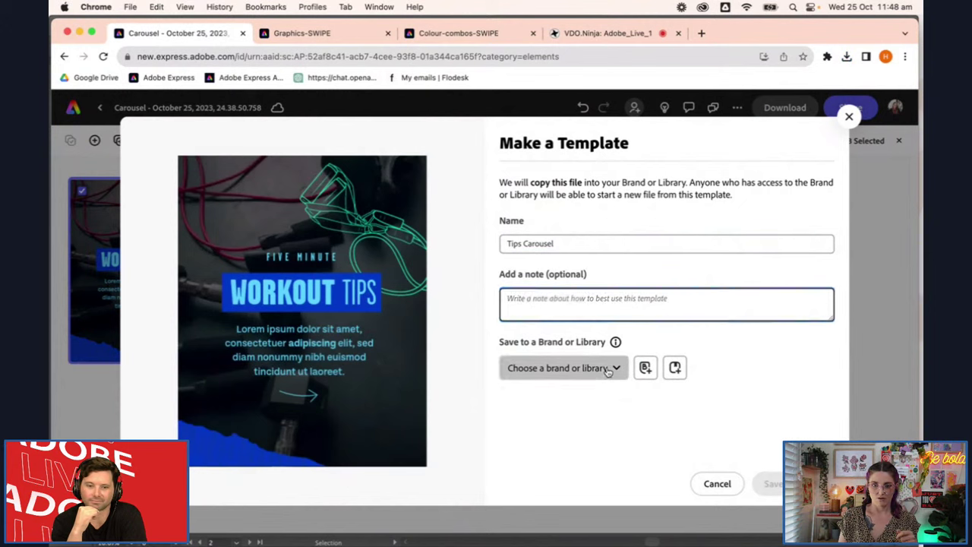
left_click(608, 369)
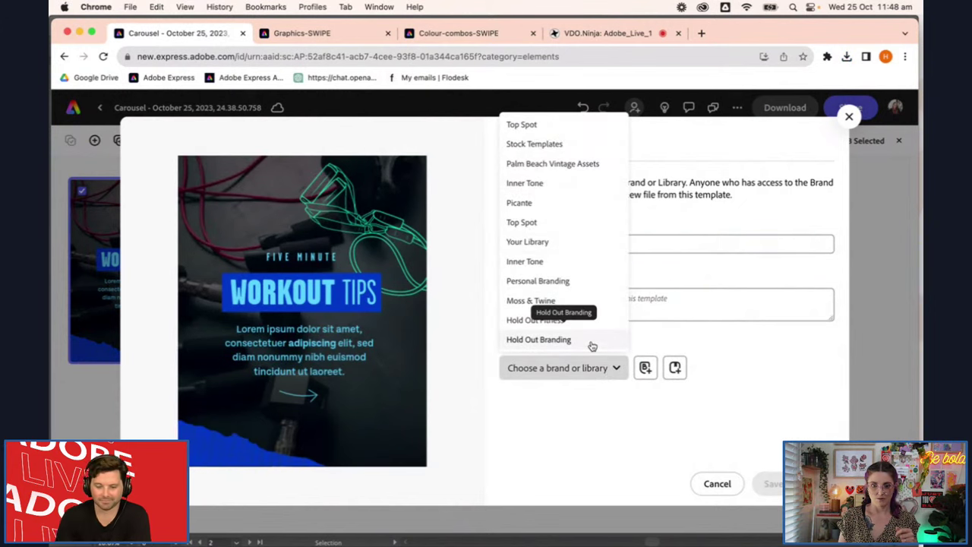
left_click(592, 346)
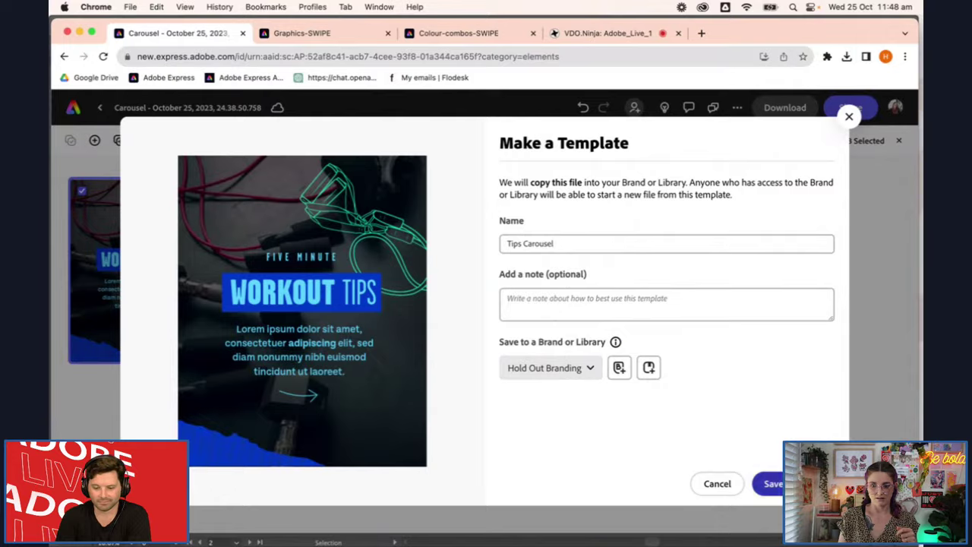
left_click(771, 483)
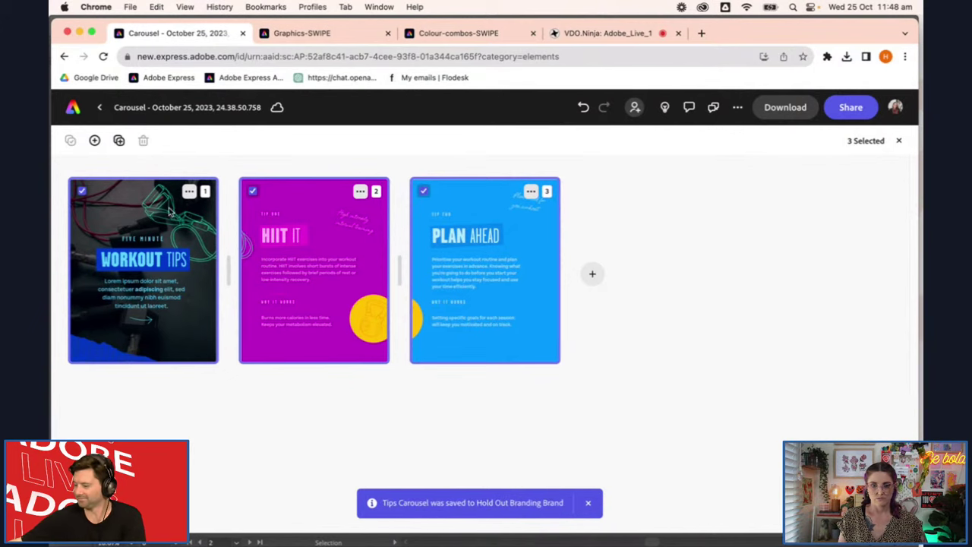
Go home to Your stuff > Brands, open Hold Out Branding, and scroll through its logos, colours and templates
left_click(74, 109)
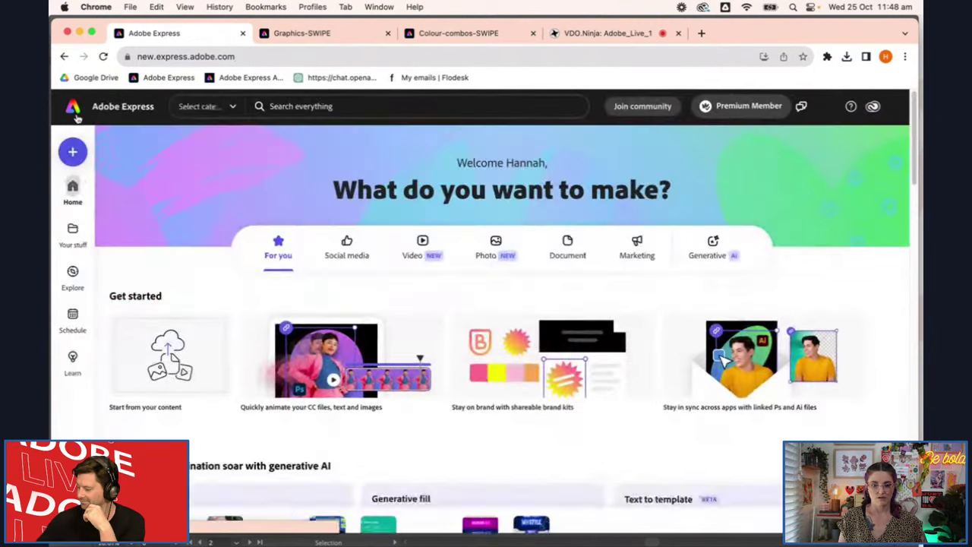
left_click(73, 234)
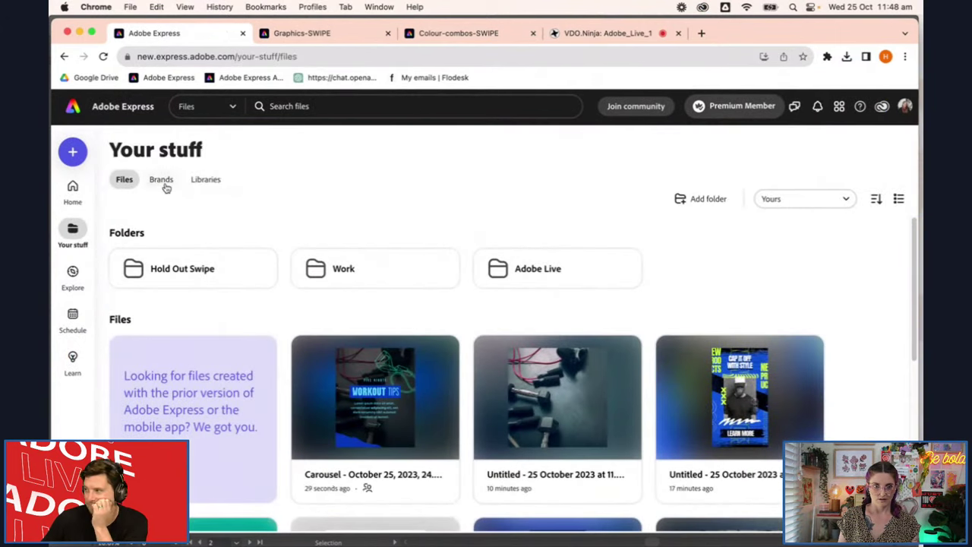
left_click(162, 182)
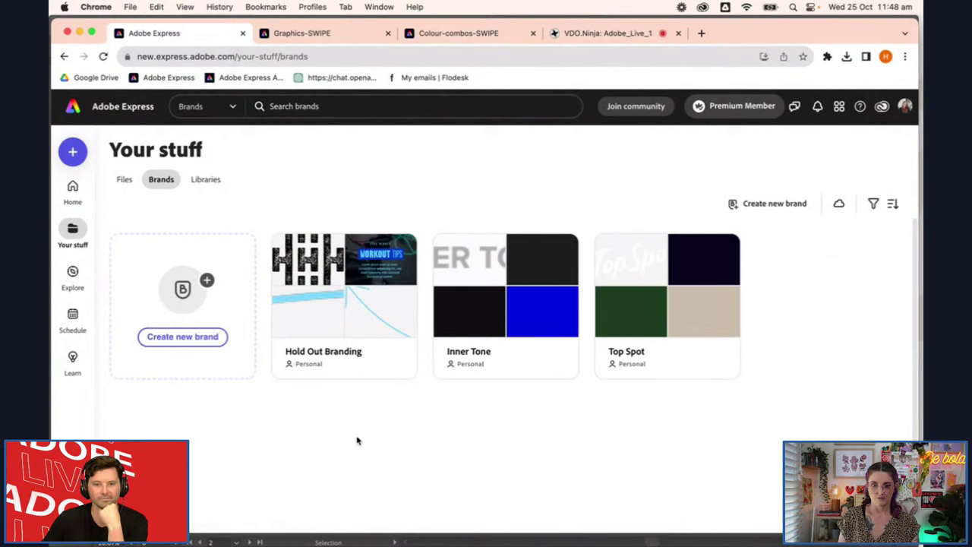
left_click(377, 369)
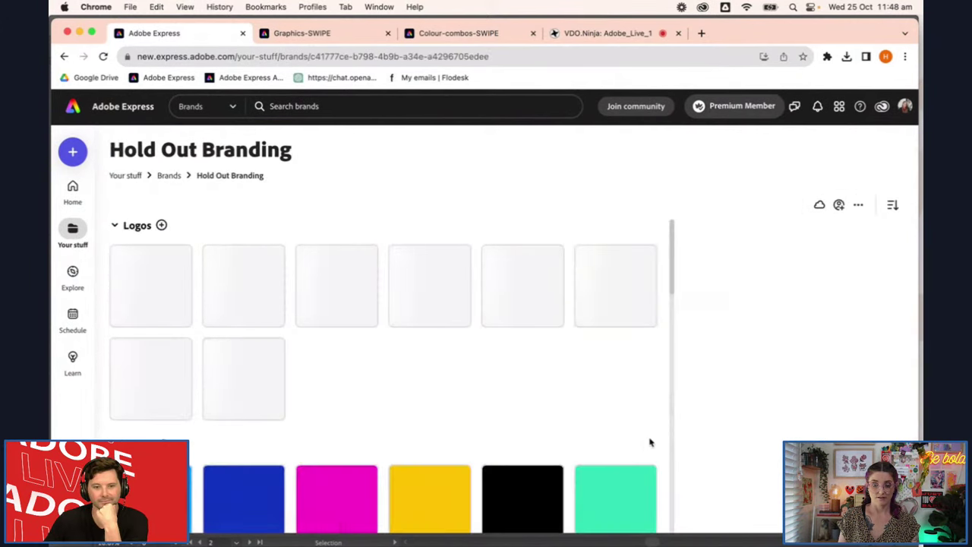
scroll(591, 392, "down", 1)
scroll(590, 392, "down", 5)
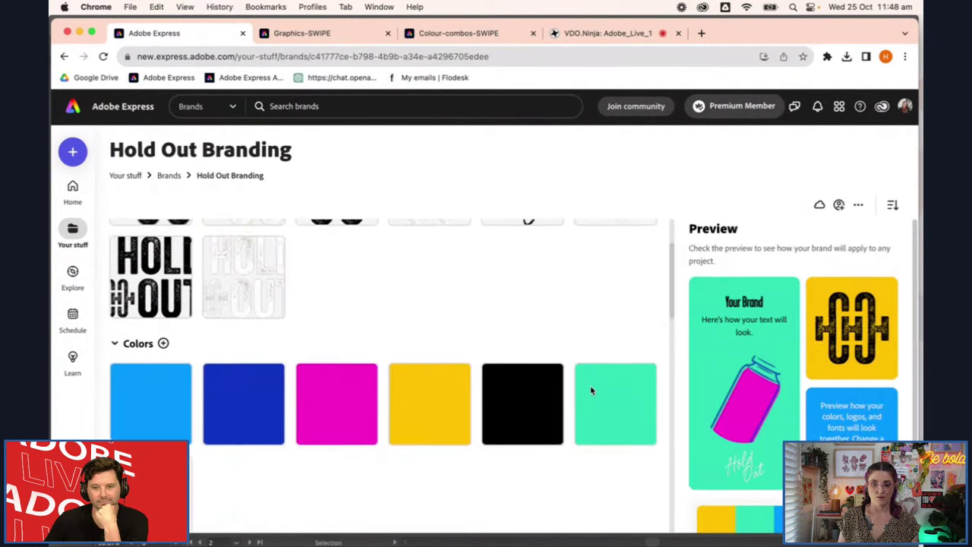
scroll(593, 390, "down", 4)
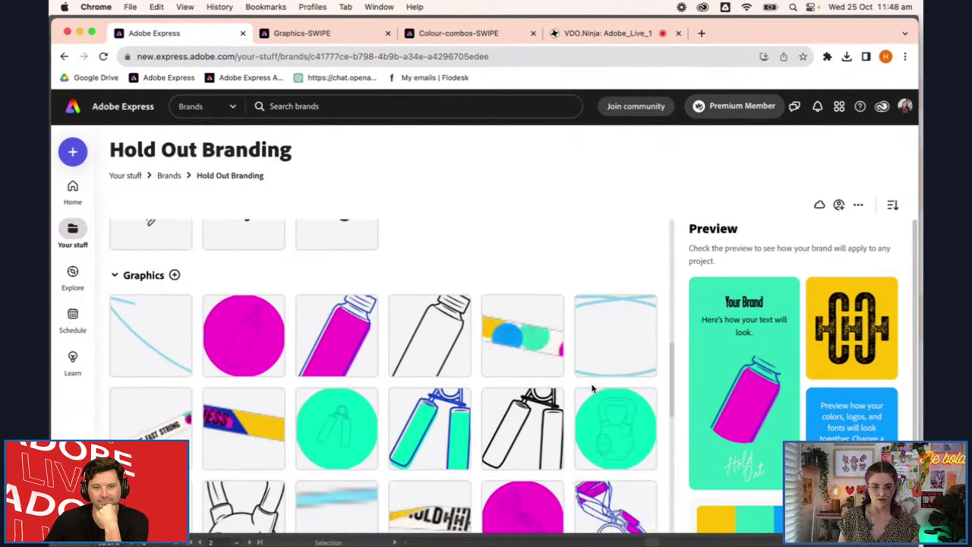
scroll(593, 390, "down", 10)
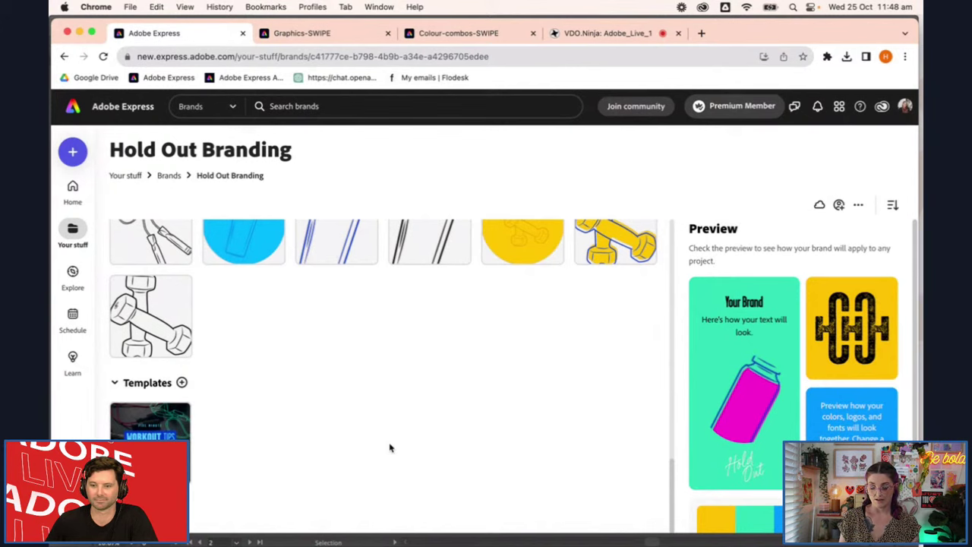
scroll(430, 450, "up", 15)
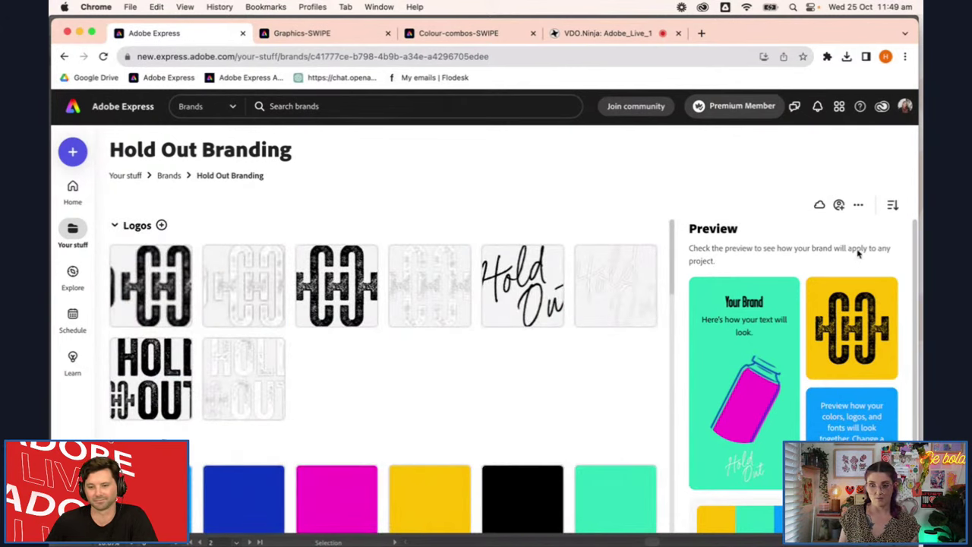
left_click(840, 205)
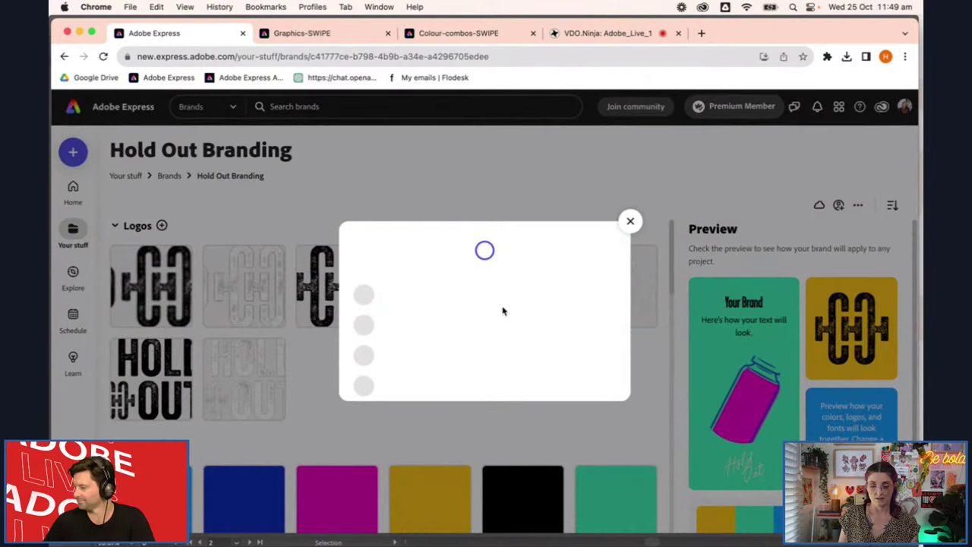
left_click(494, 331)
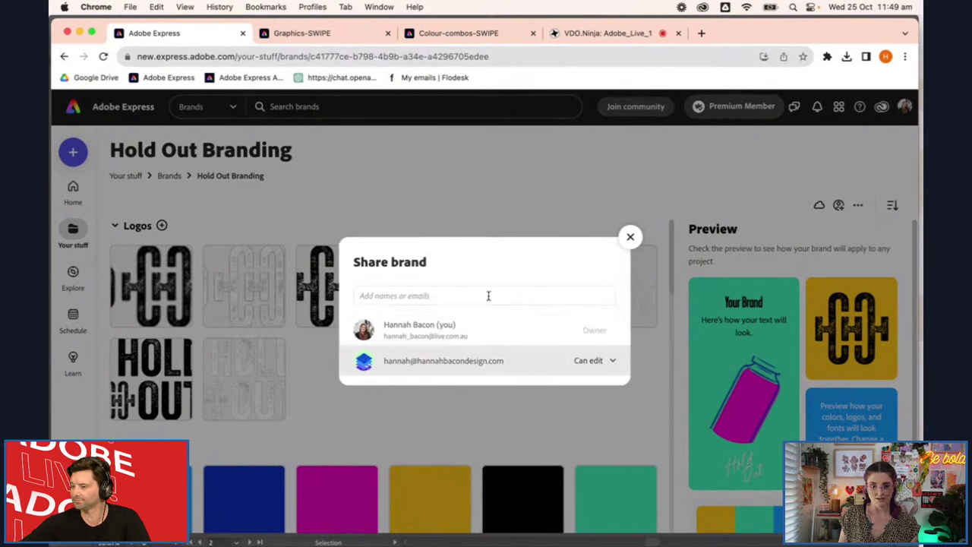
left_click(631, 238)
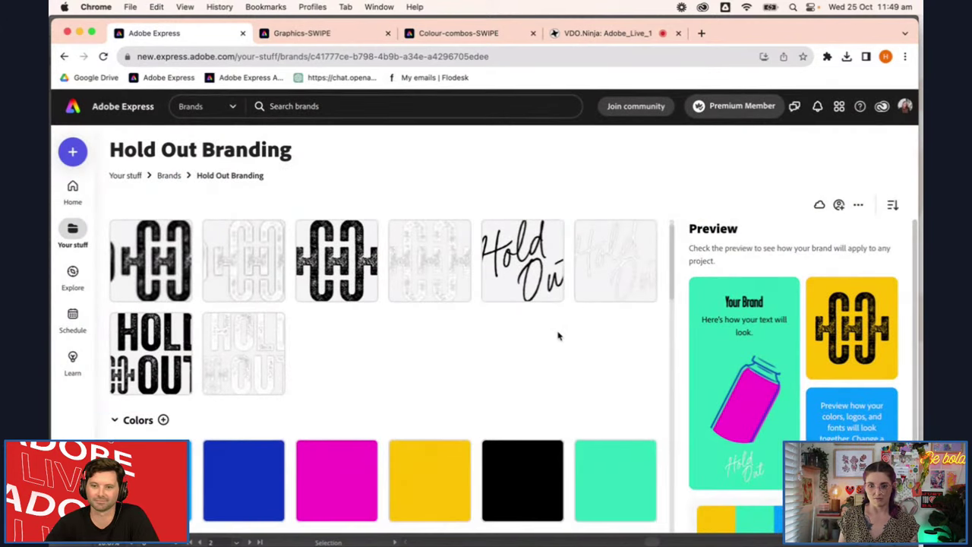
scroll(558, 336, "down", 10)
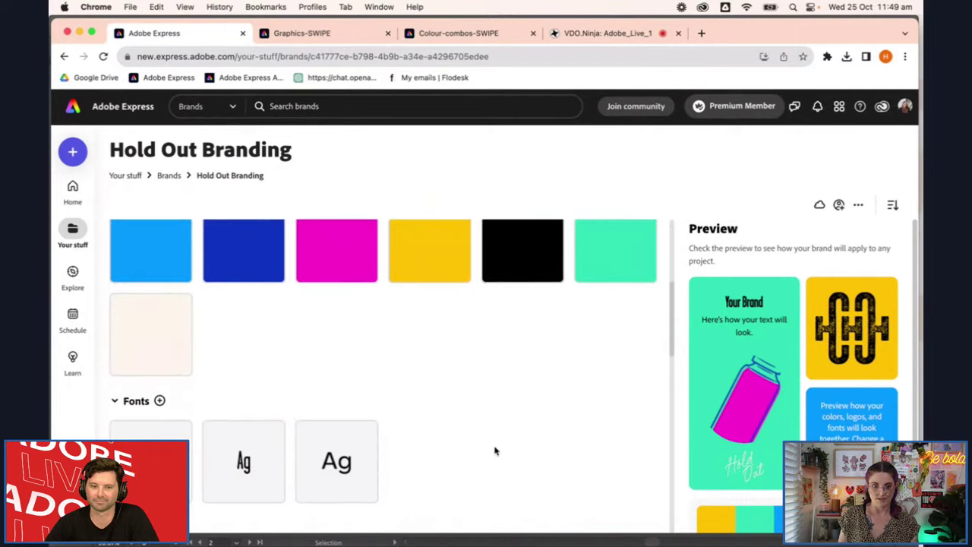
scroll(410, 433, "down", 10)
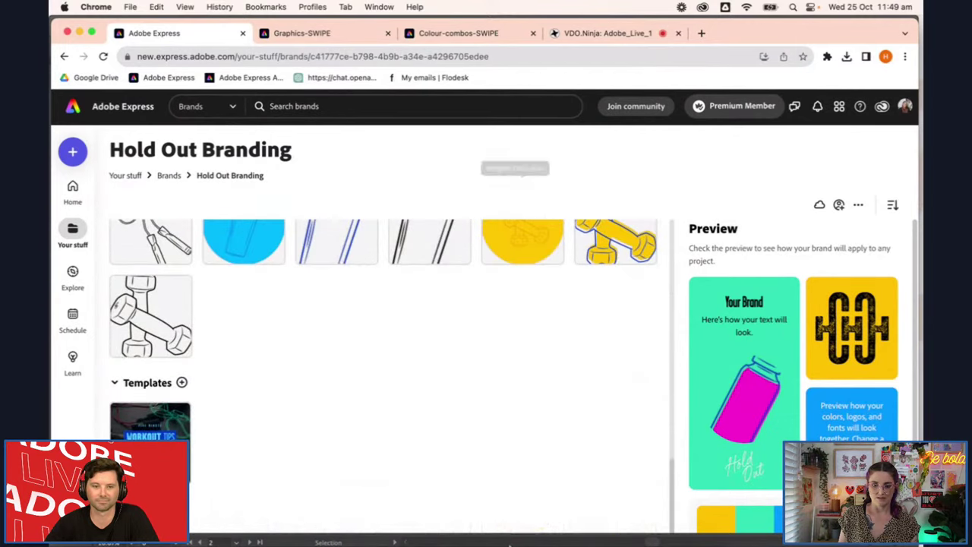
In the Chrome guest window, open the Hold Out Branding brand and scroll through its assets
right_click(472, 530)
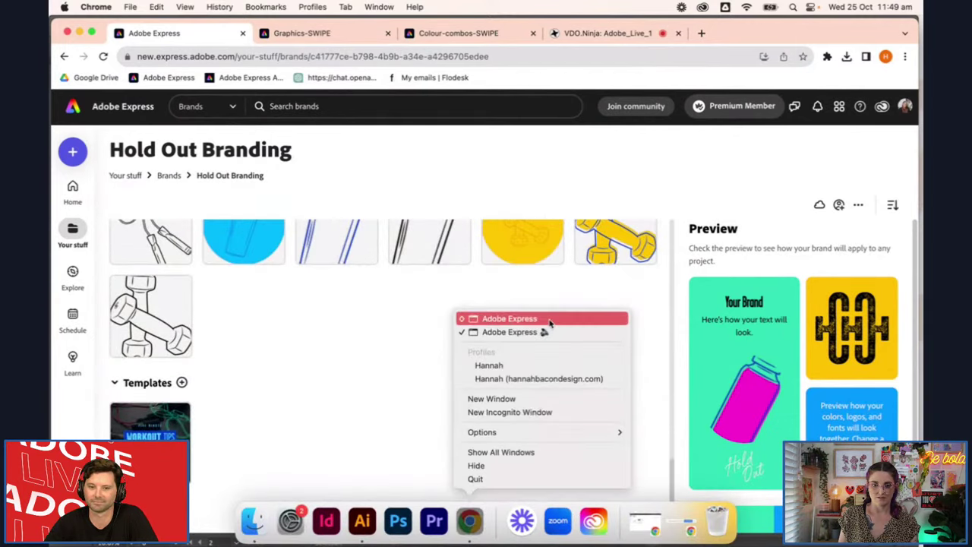
left_click(550, 321)
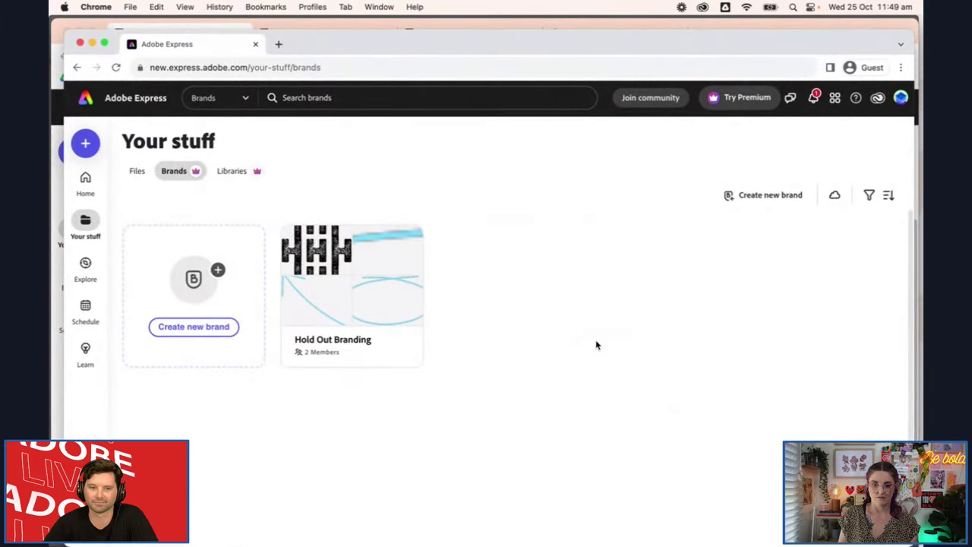
left_click(334, 331)
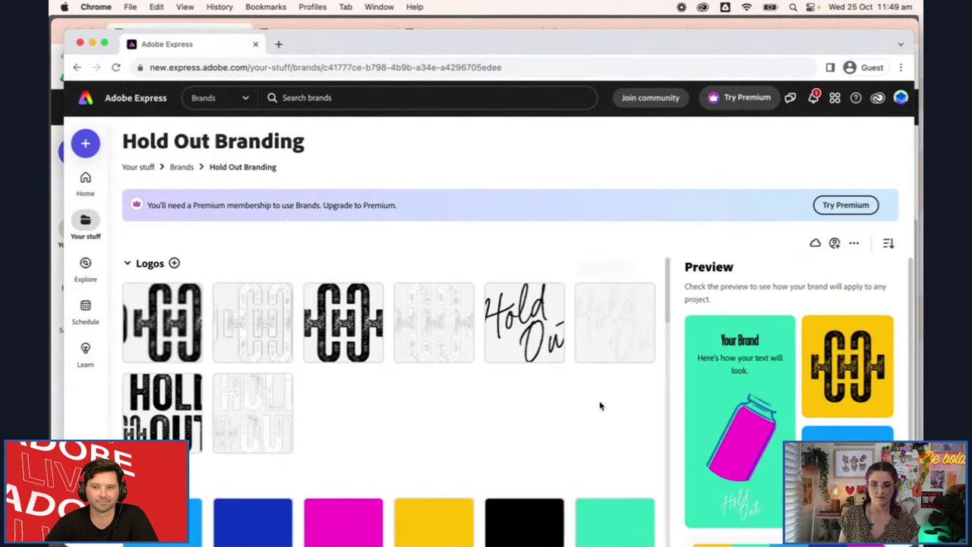
scroll(642, 395, "down", 3)
scroll(628, 392, "down", 5)
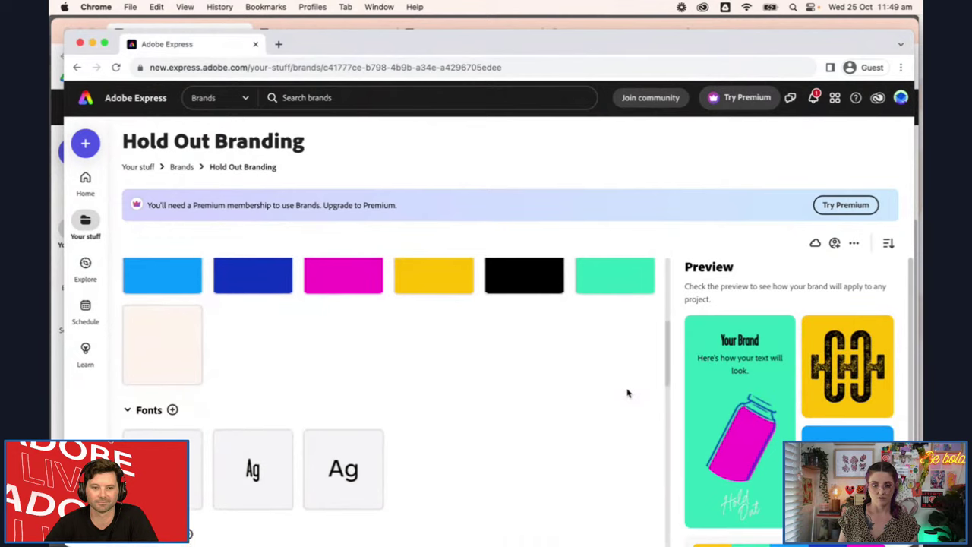
scroll(628, 393, "down", 5)
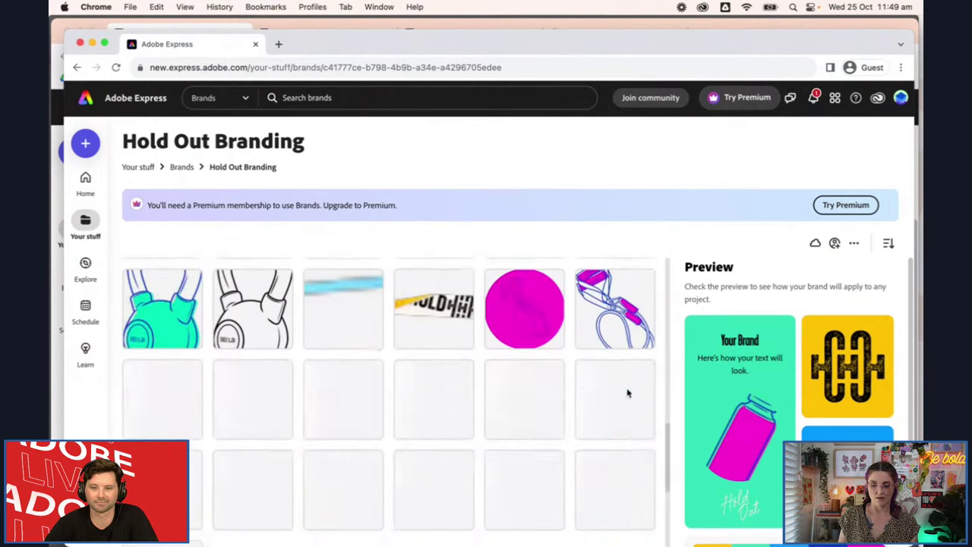
Start a new file from the Tips Carousel template, opening its WORKOUT TIPS cover
scroll(623, 392, "down", 2)
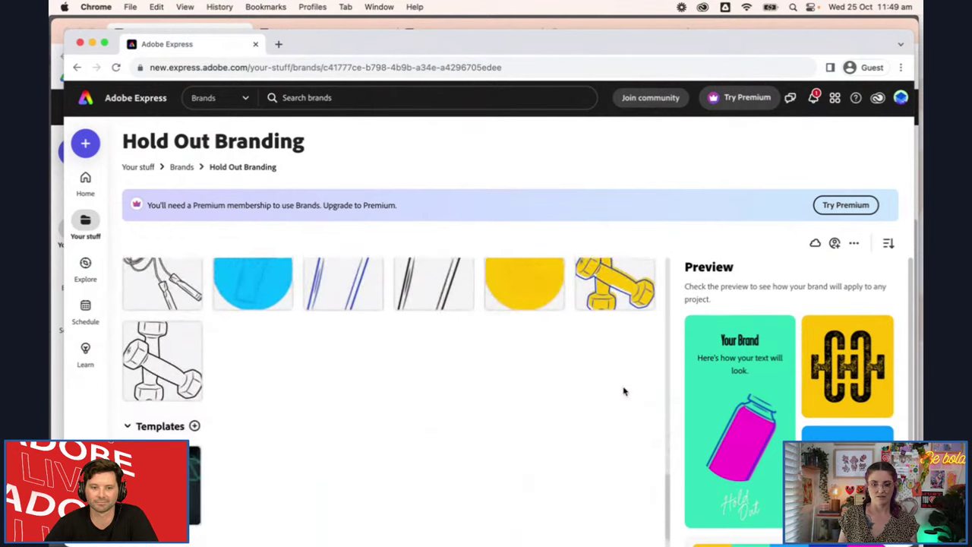
left_click(162, 449)
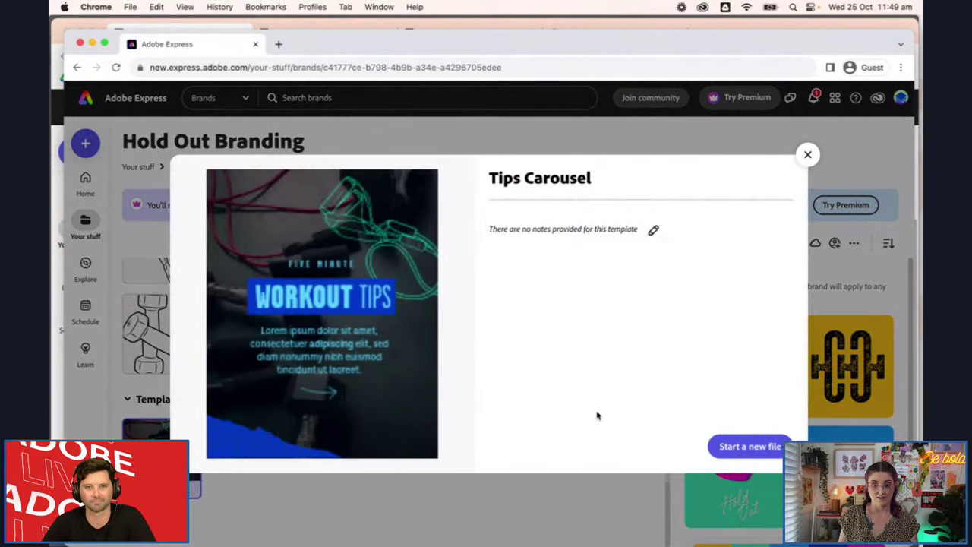
left_click(768, 448)
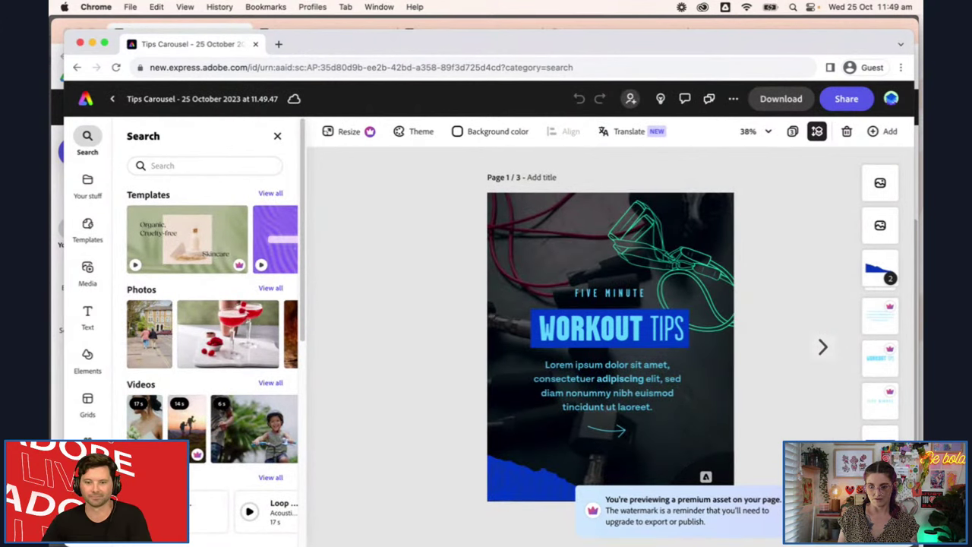
left_click(823, 348)
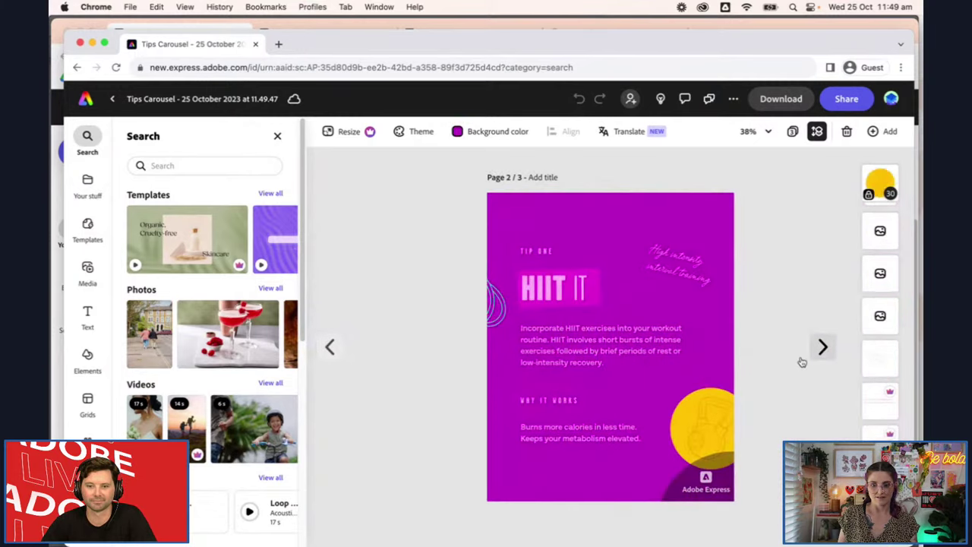
left_click(822, 348)
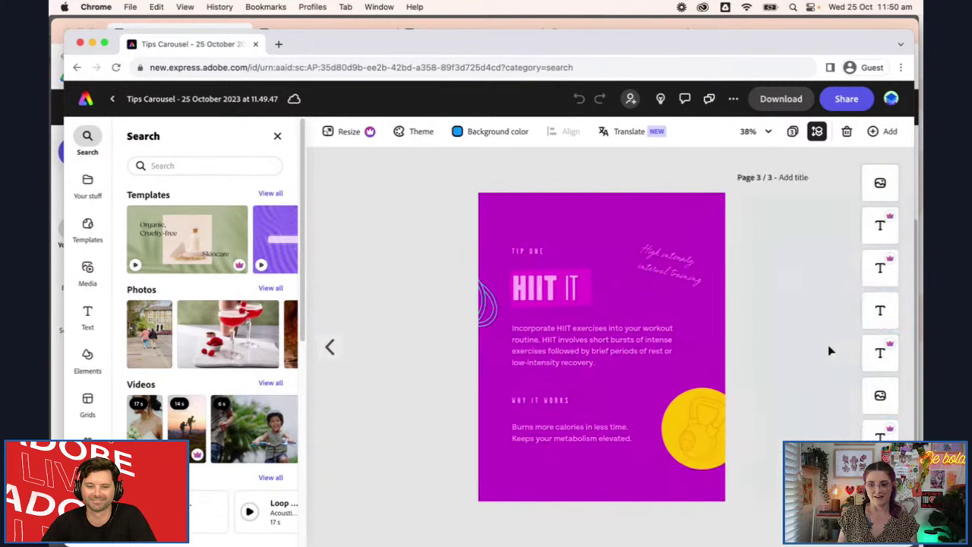
left_click(331, 346)
left_click(333, 346)
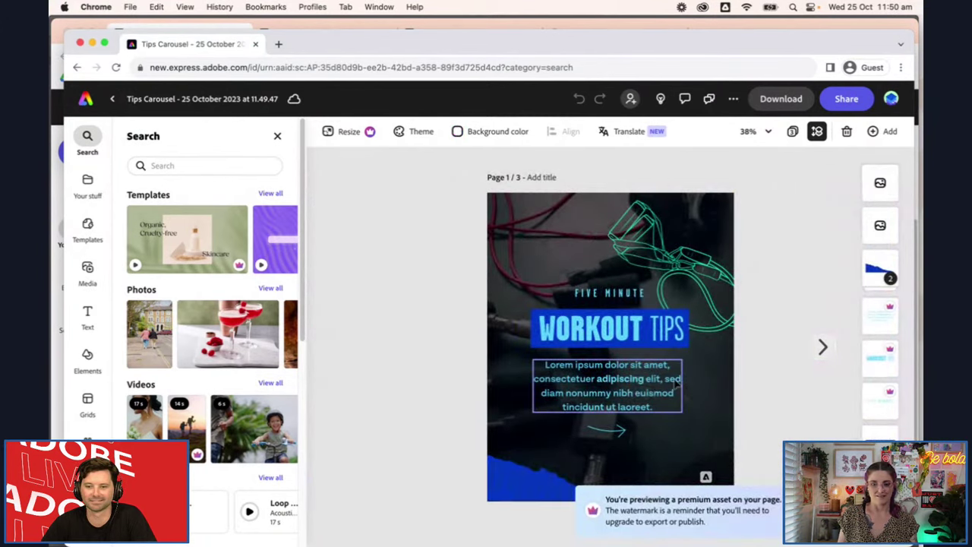
left_click(644, 380)
left_click(644, 380)
type("f")
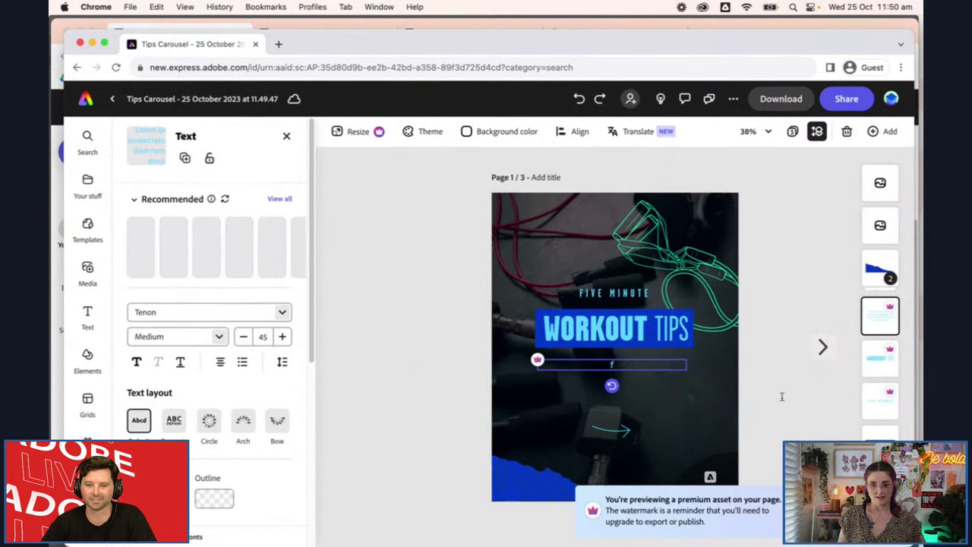
key("super+z")
left_click(455, 268)
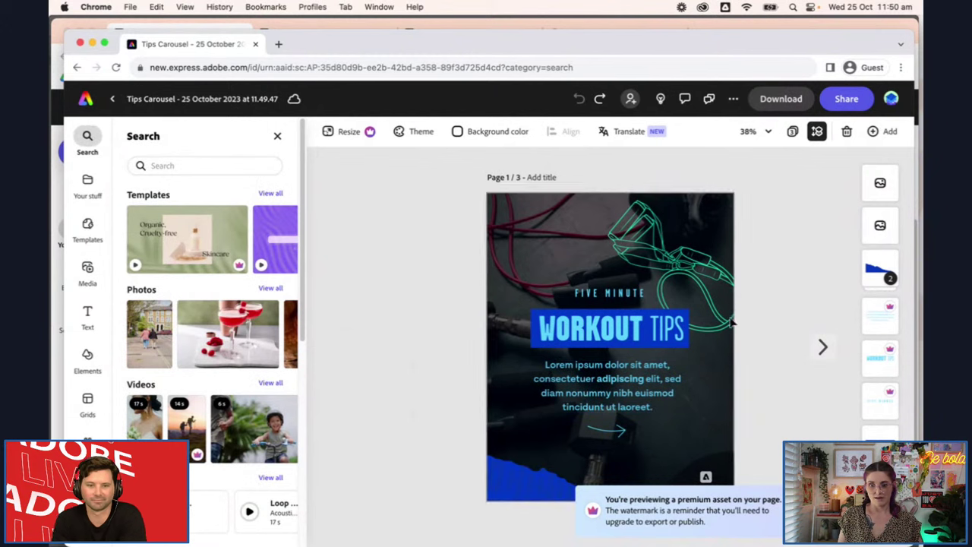
Retitle the cover 'NEW TITLE' and set the letters 'W TITLE' to Regular weight
double_click(631, 329)
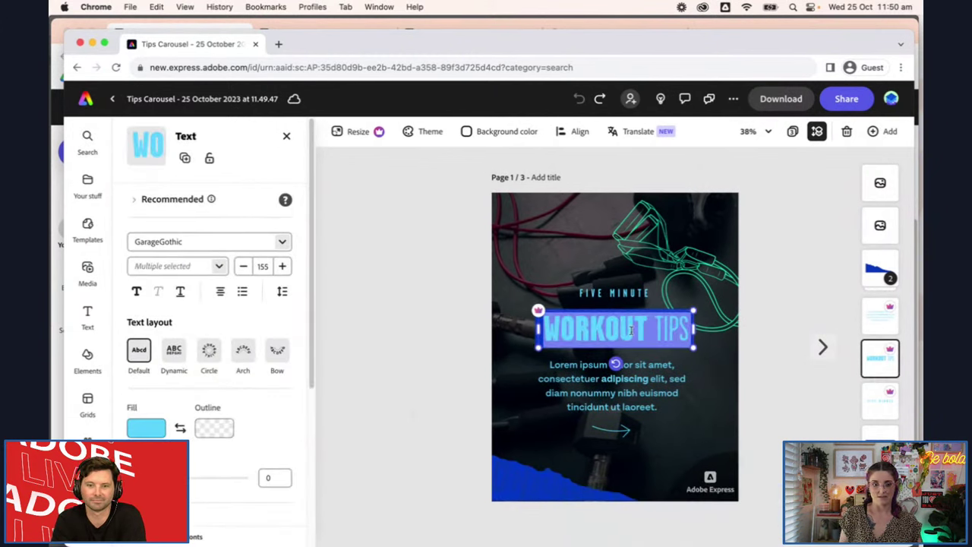
type("N")
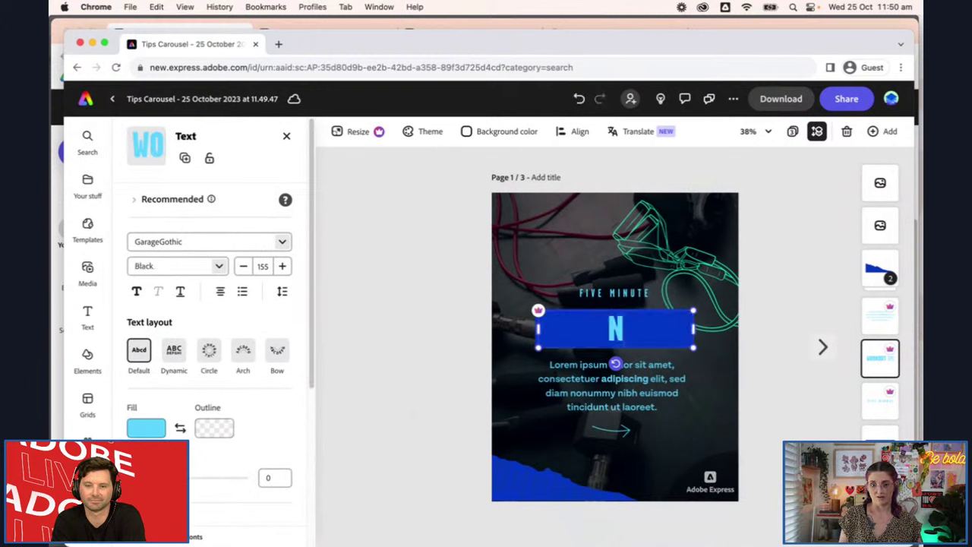
type("ew")
key("BackSpace")
key("BackSpace")
type("EW")
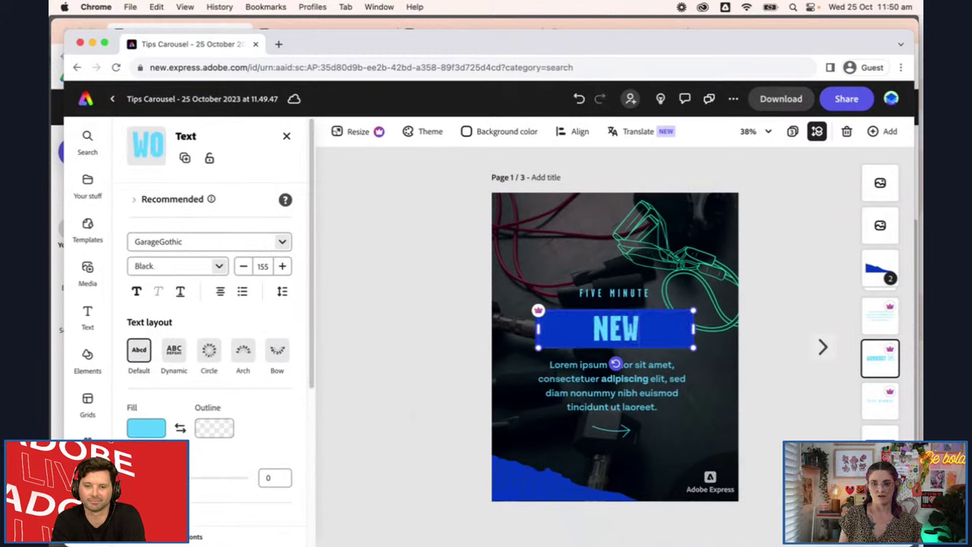
type(" TITLE")
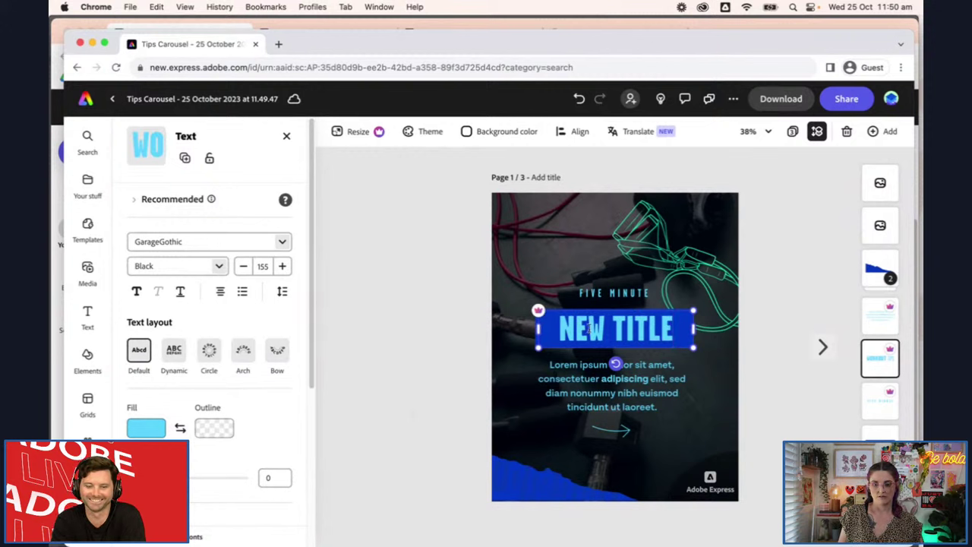
left_click_drag(587, 328, 702, 339)
left_click(217, 266)
left_click(196, 329)
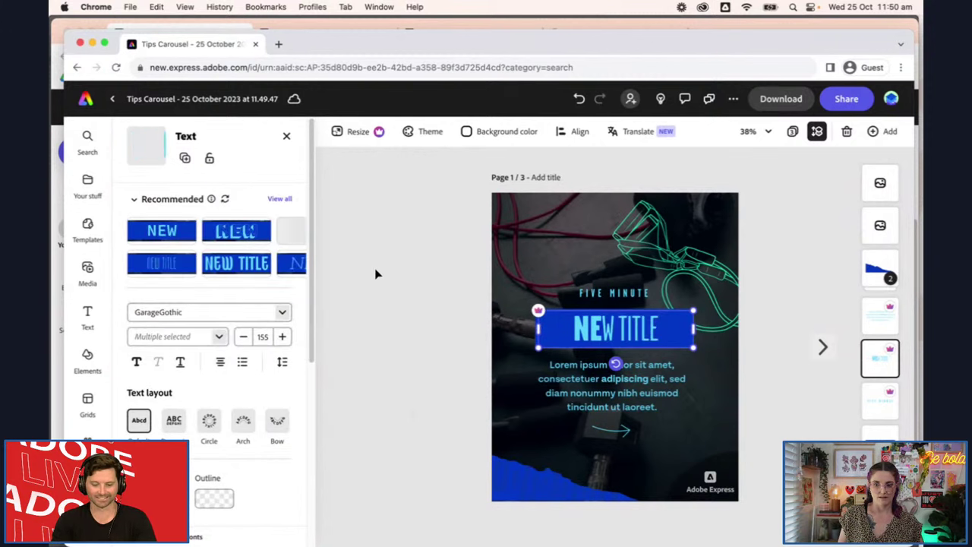
left_click(423, 283)
Narrow the blue backing rectangle to fit the shorter title
left_click(541, 333)
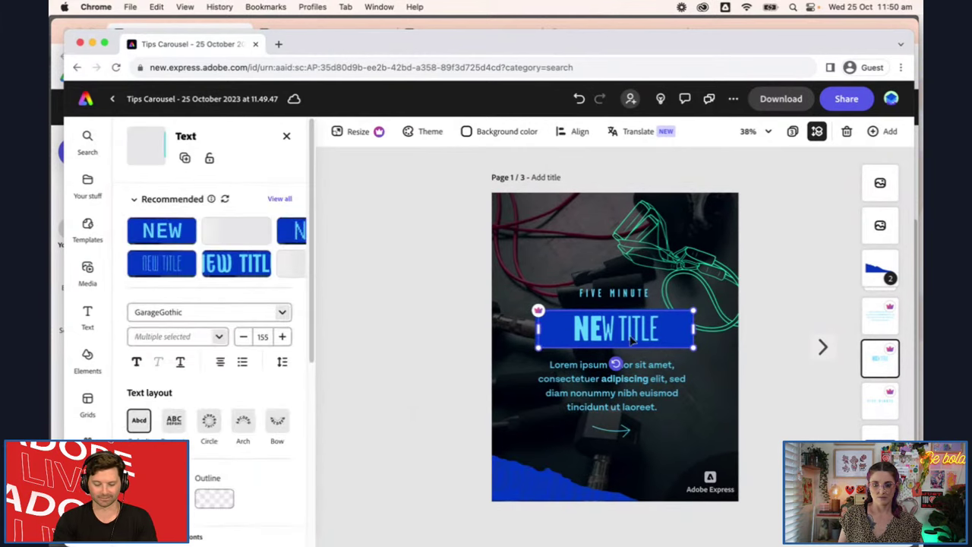
left_click_drag(690, 333, 666, 328)
left_click_drag(609, 364, 615, 365)
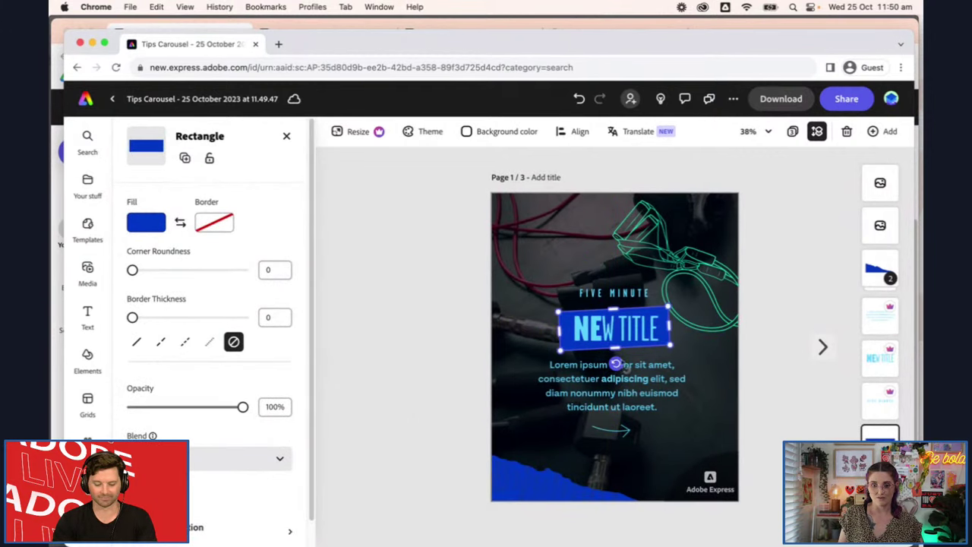
left_click(788, 362)
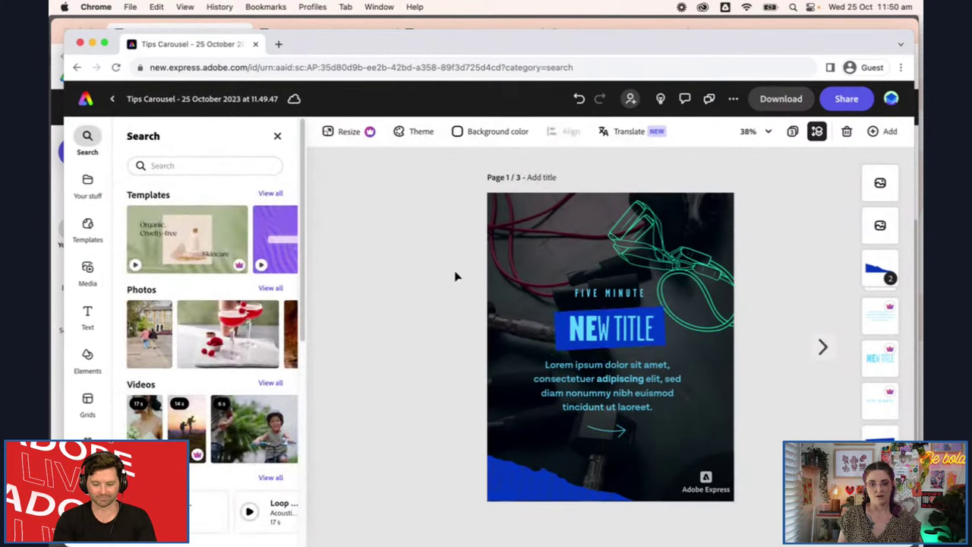
Try the pink brand fill on the title bar, dismiss both Premium prompts, and return Home
left_click(562, 335)
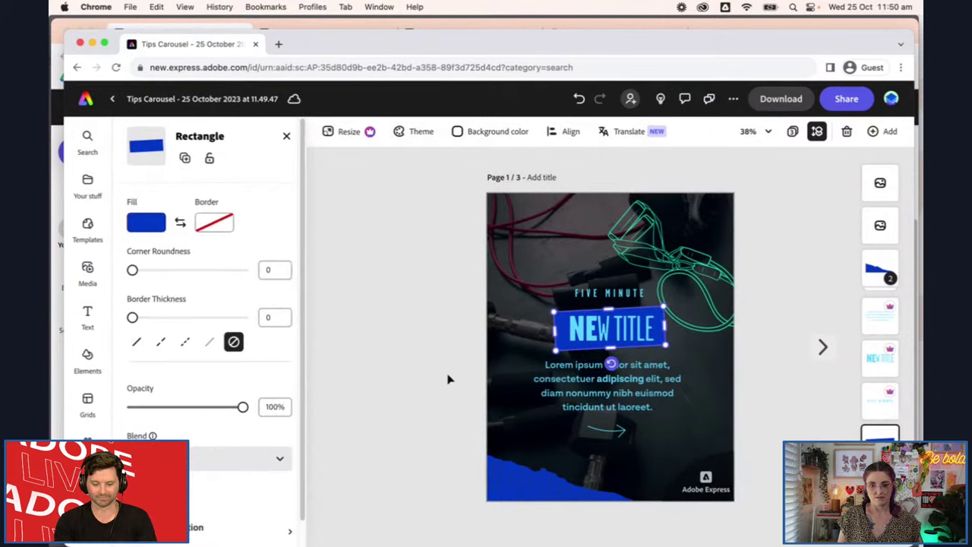
left_click(152, 223)
left_click(305, 290)
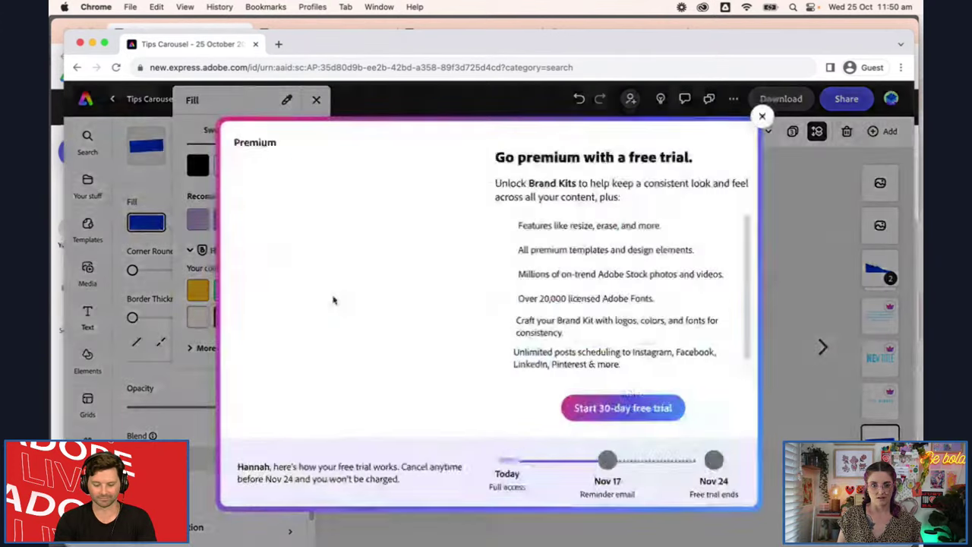
left_click(762, 115)
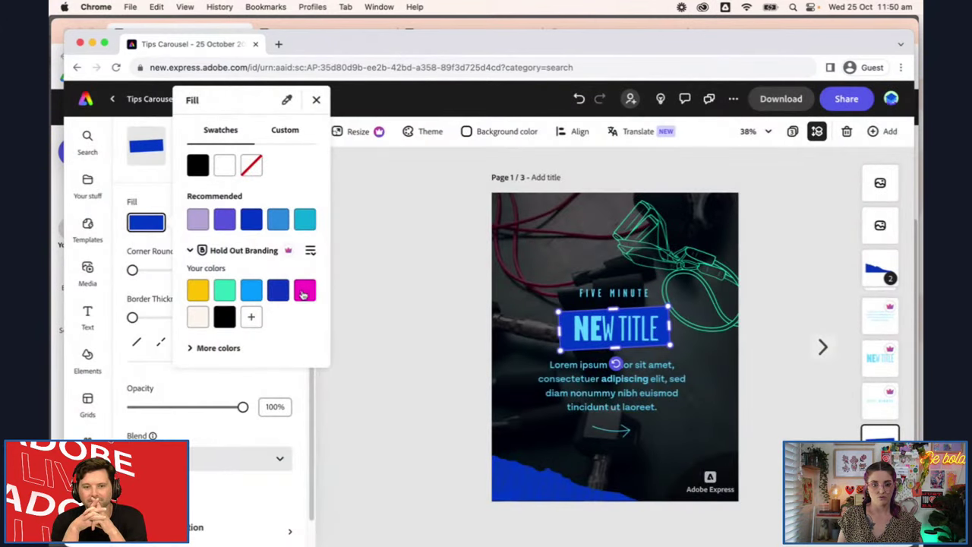
left_click(304, 292)
left_click(763, 115)
left_click(798, 278)
left_click(811, 257)
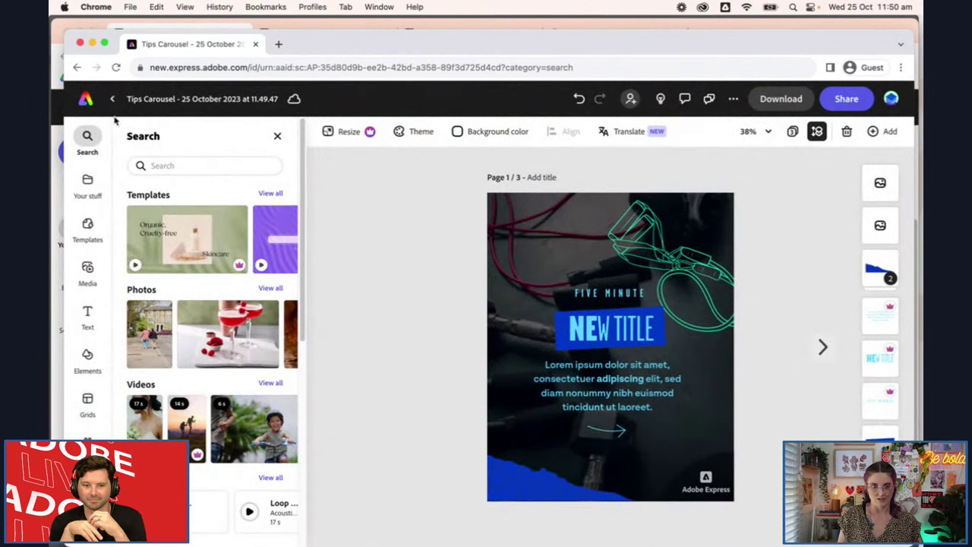
left_click(82, 103)
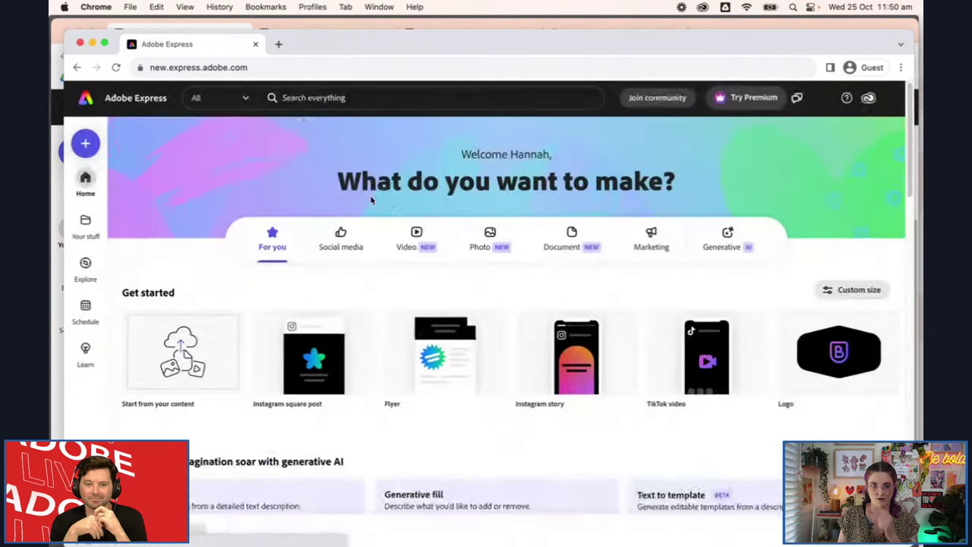
Open the Hold Out Branding kit from Your stuff > Brands and scroll to its Templates
mouse_move(419, 414)
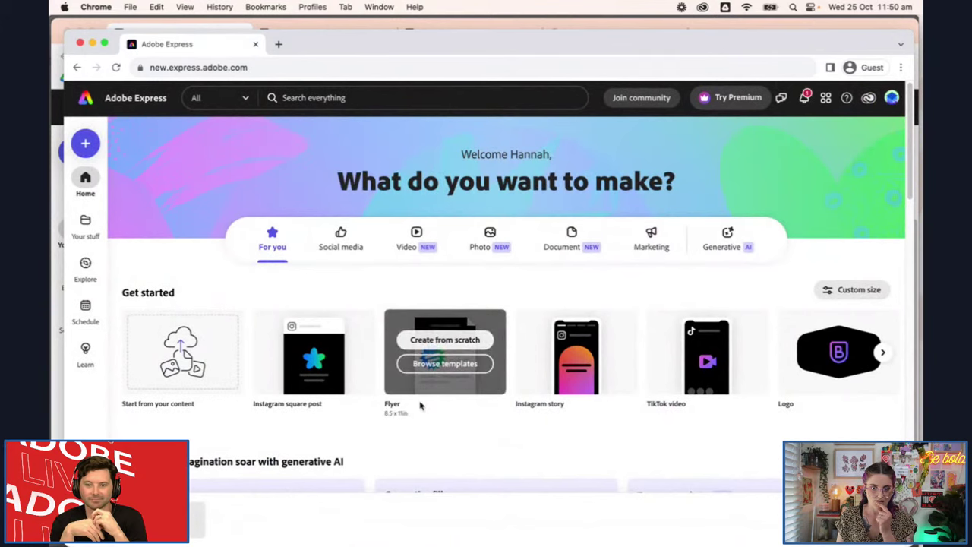
scroll(420, 406, "down", 4)
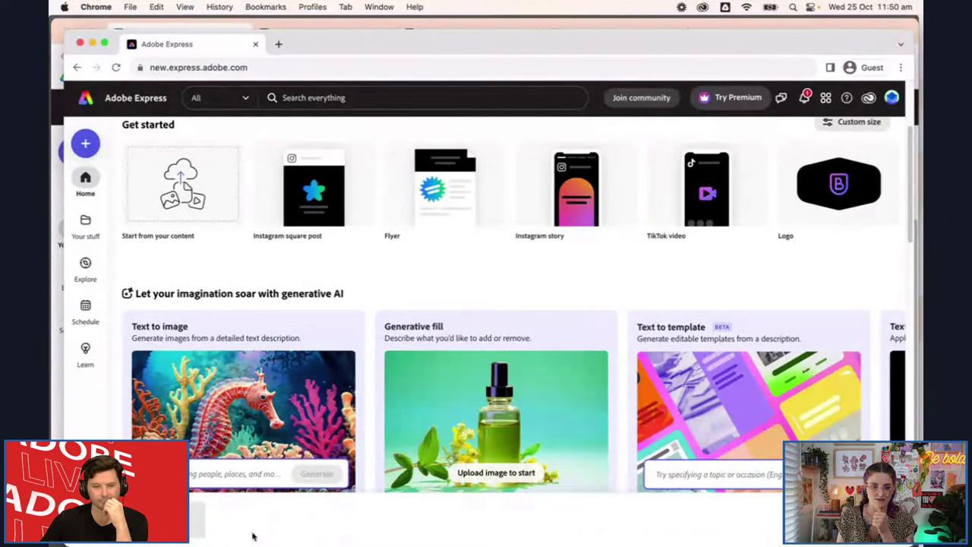
left_click(87, 227)
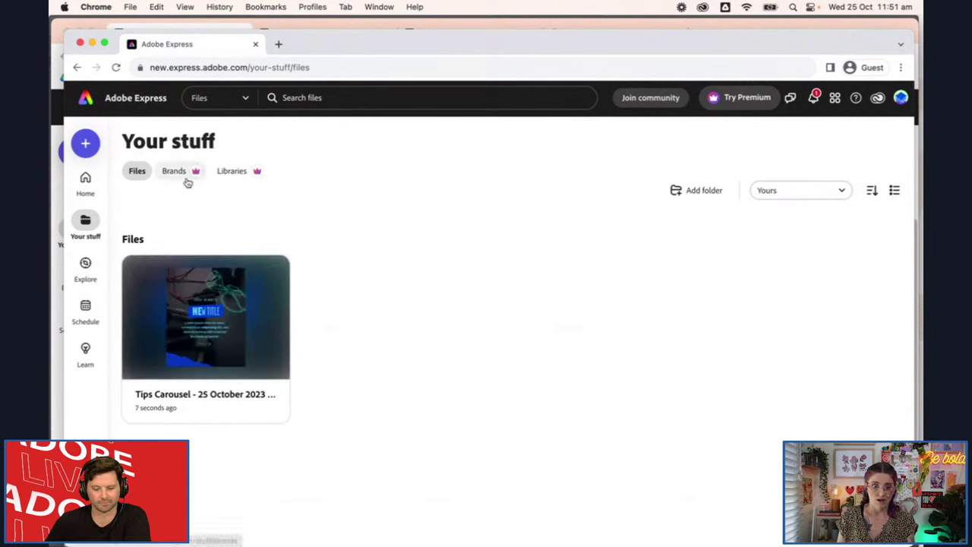
left_click(187, 180)
left_click(365, 341)
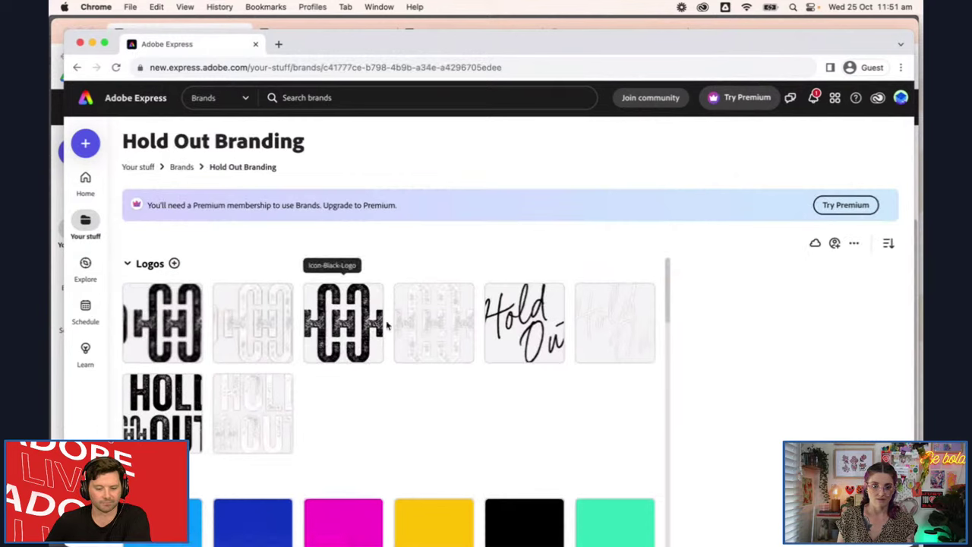
scroll(425, 349, "down", 10)
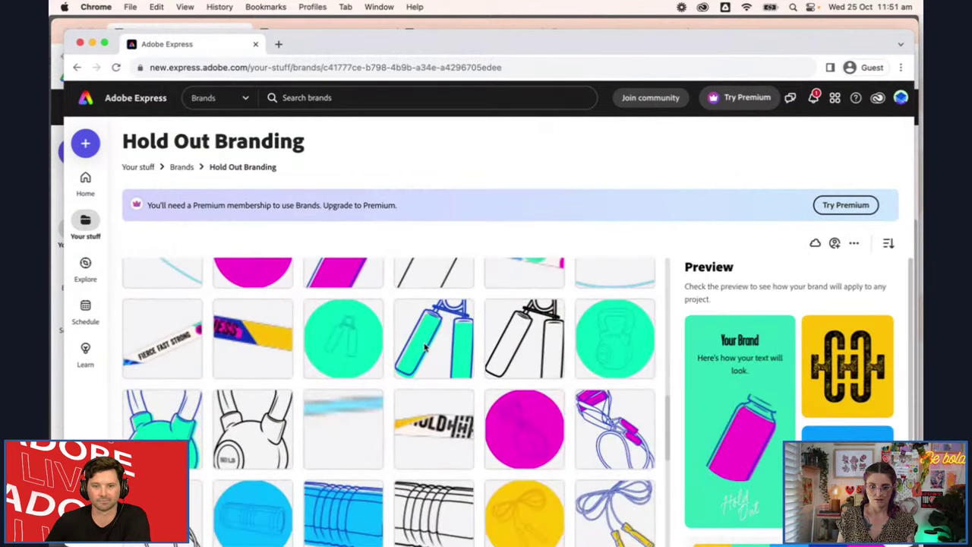
scroll(425, 346, "down", 5)
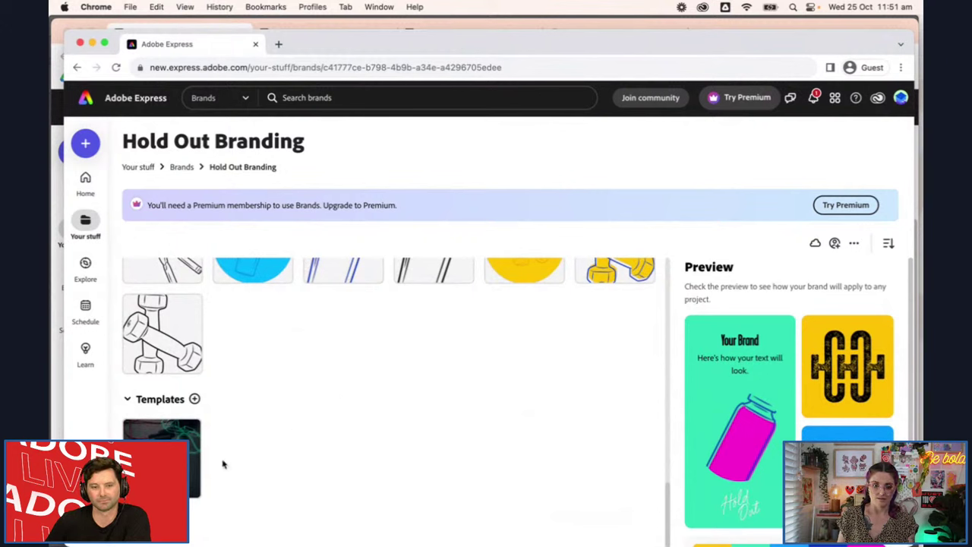
mouse_move(191, 434)
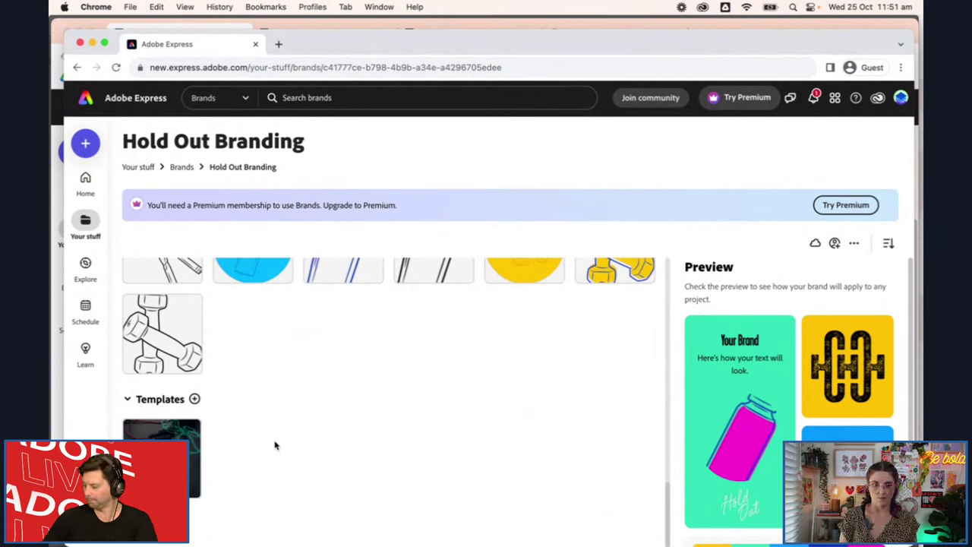
In the premium account's window, open the Carousel design from the Express home page
left_click(318, 27)
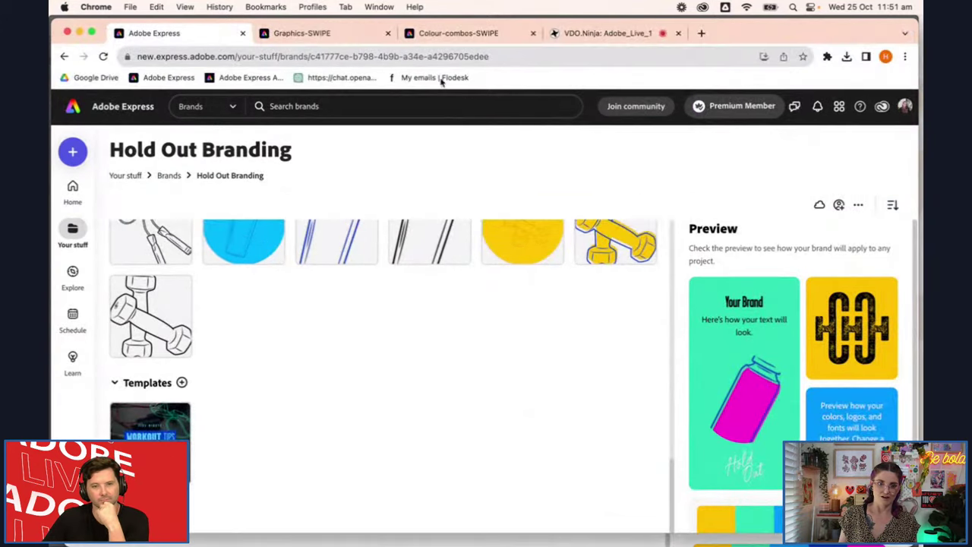
left_click(72, 110)
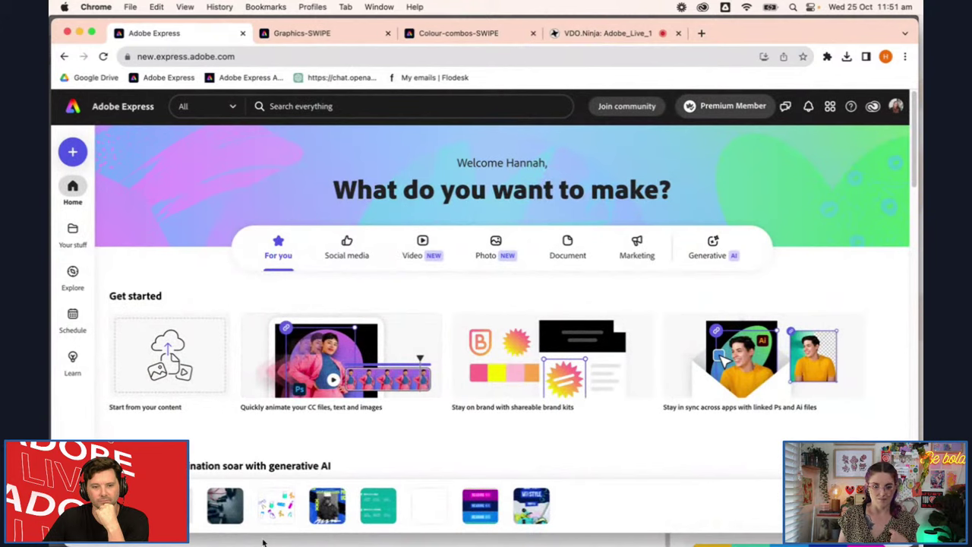
left_click(201, 522)
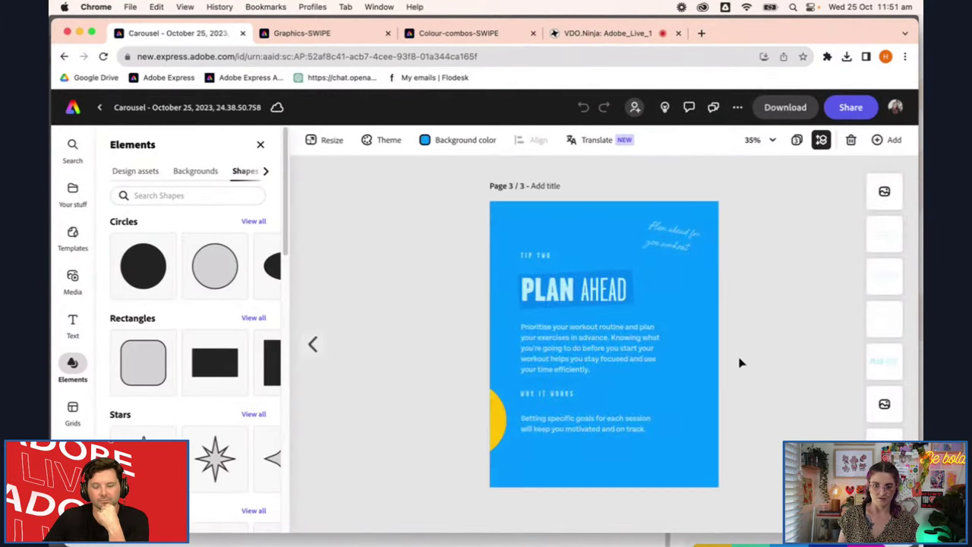
Page through WORKOUT TIPS, HIIT IT and PLAN AHEAD, then show all three pages in grid view
left_click(316, 344)
left_click(316, 344)
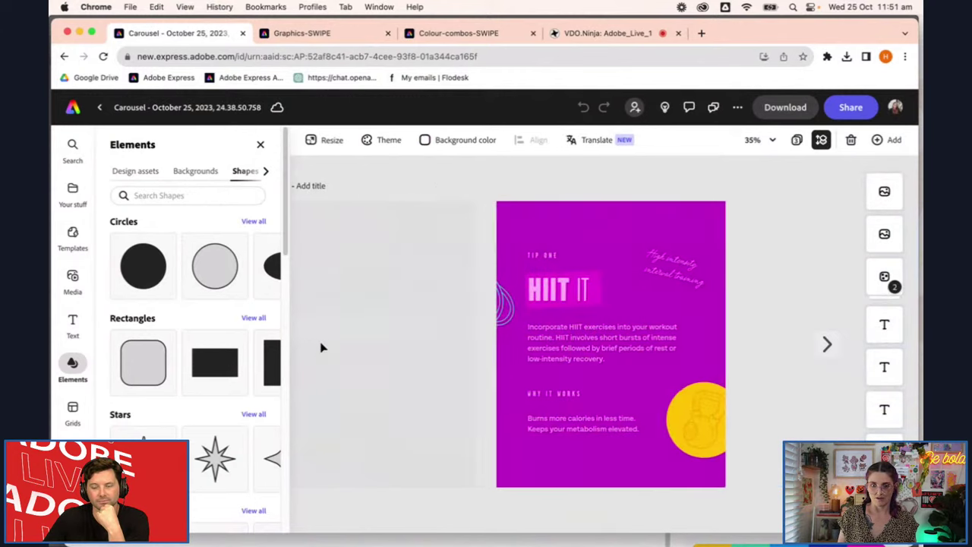
left_click(829, 347)
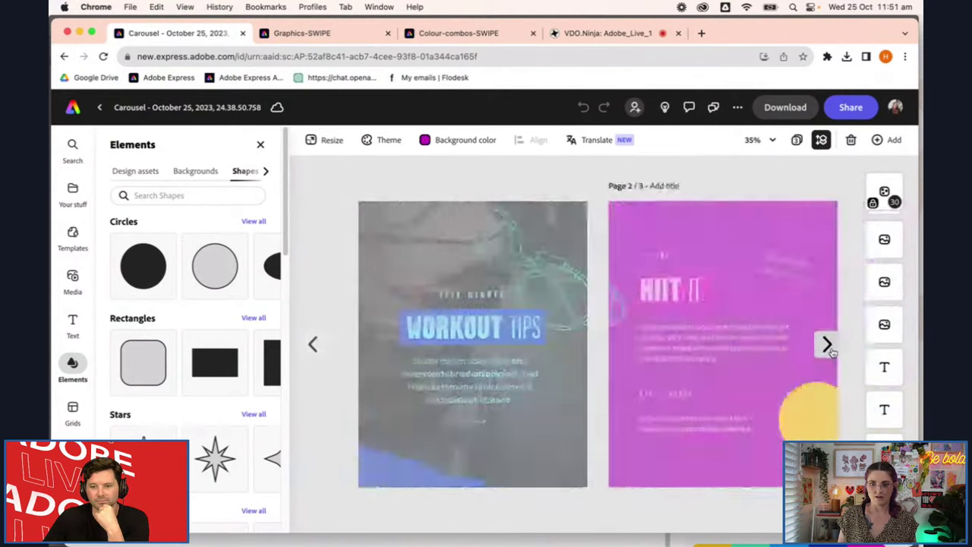
left_click(830, 351)
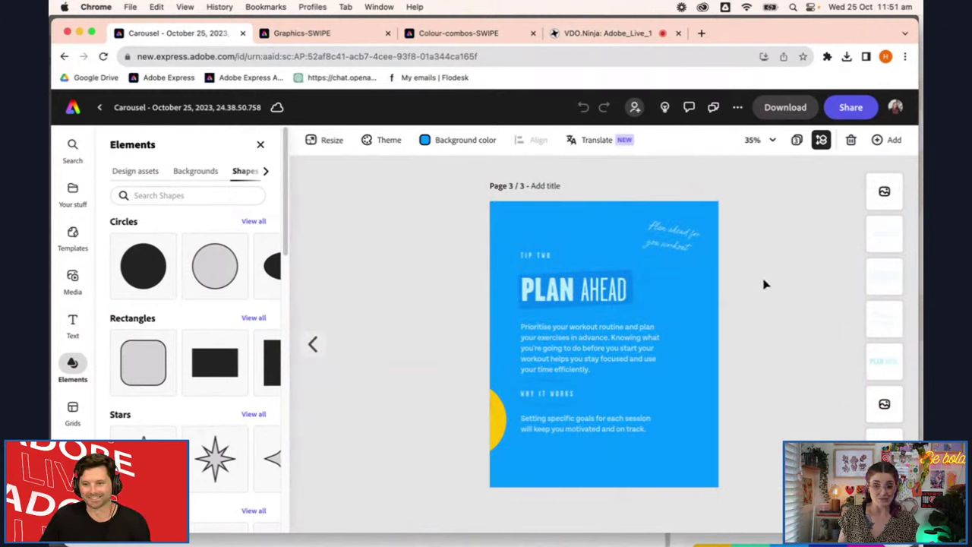
left_click(798, 142)
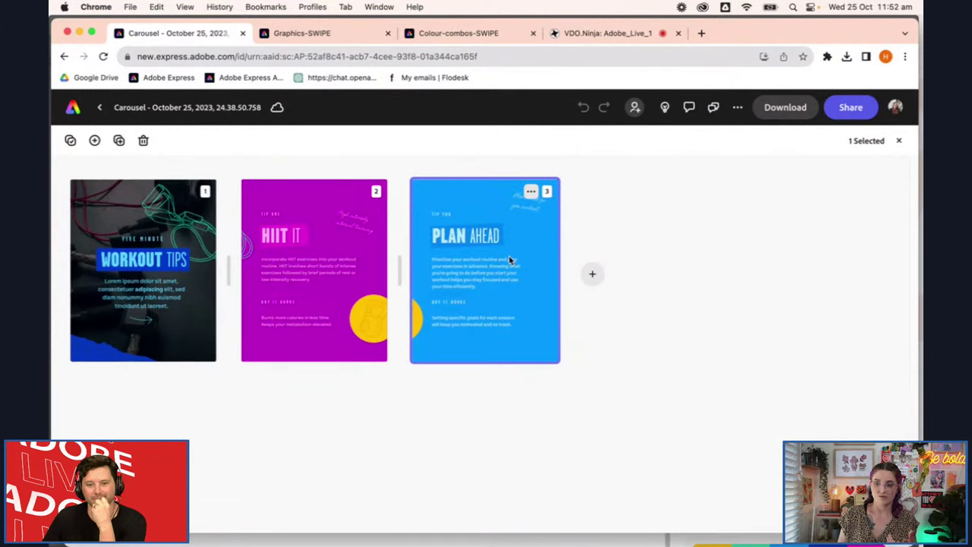
Duplicate page 3 as a fourth page and unlock its yellow circle group
left_click(531, 193)
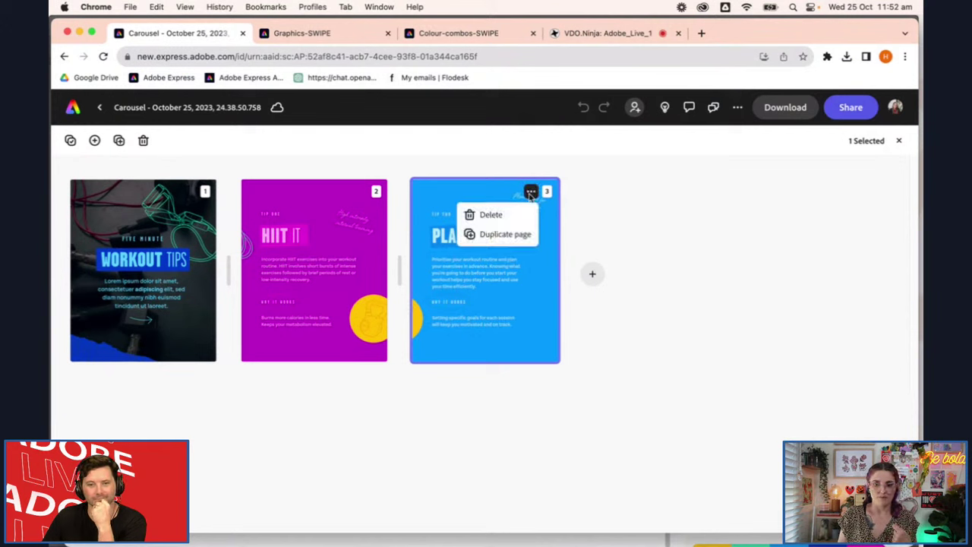
left_click(505, 234)
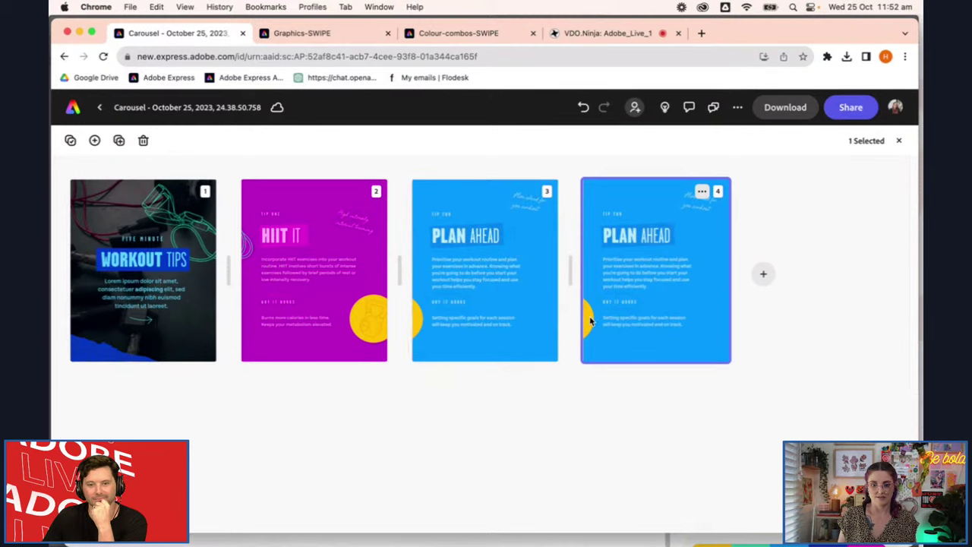
double_click(660, 282)
left_click(498, 423)
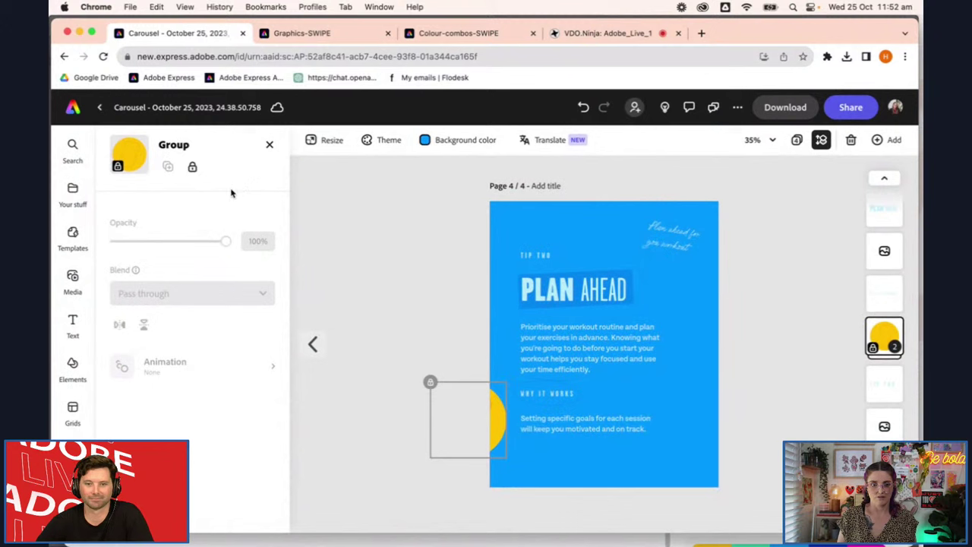
left_click(194, 169)
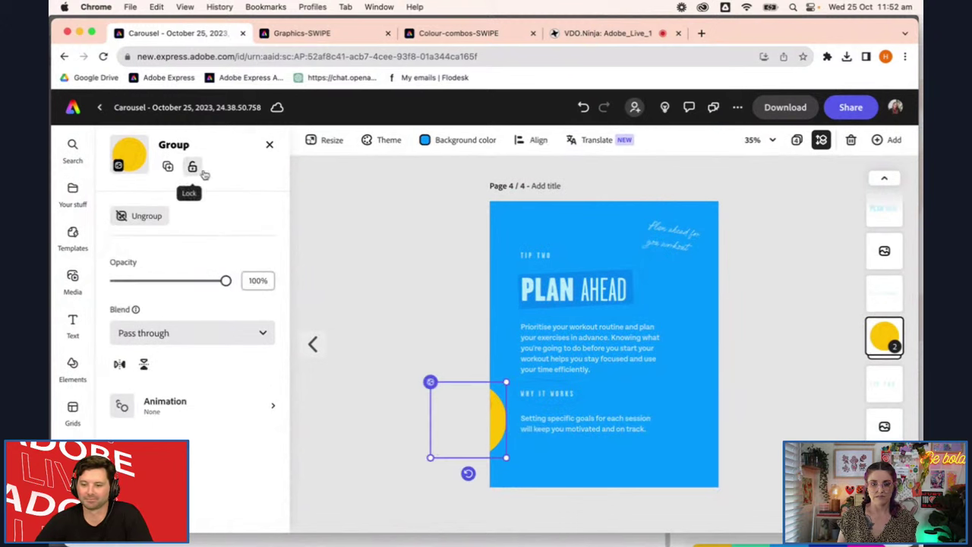
left_click(402, 220)
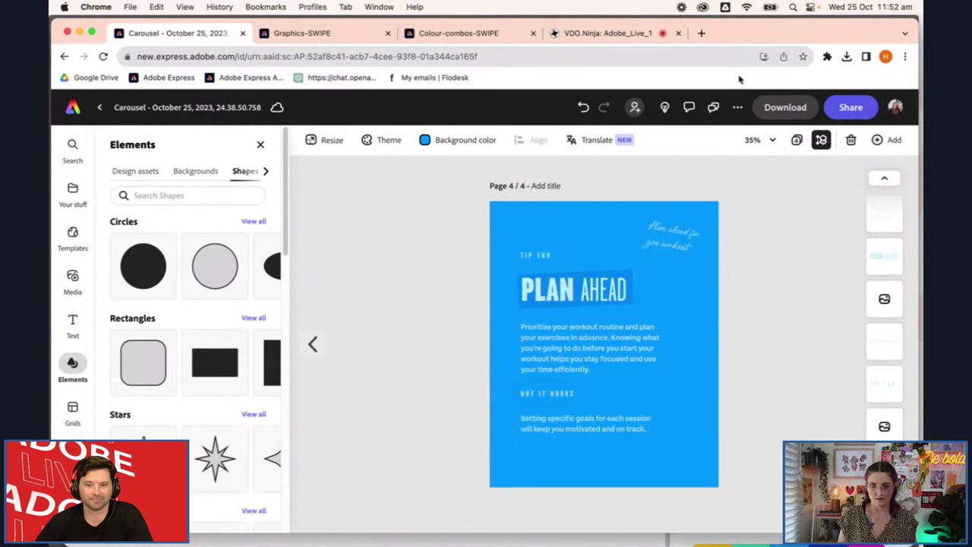
left_click(583, 290)
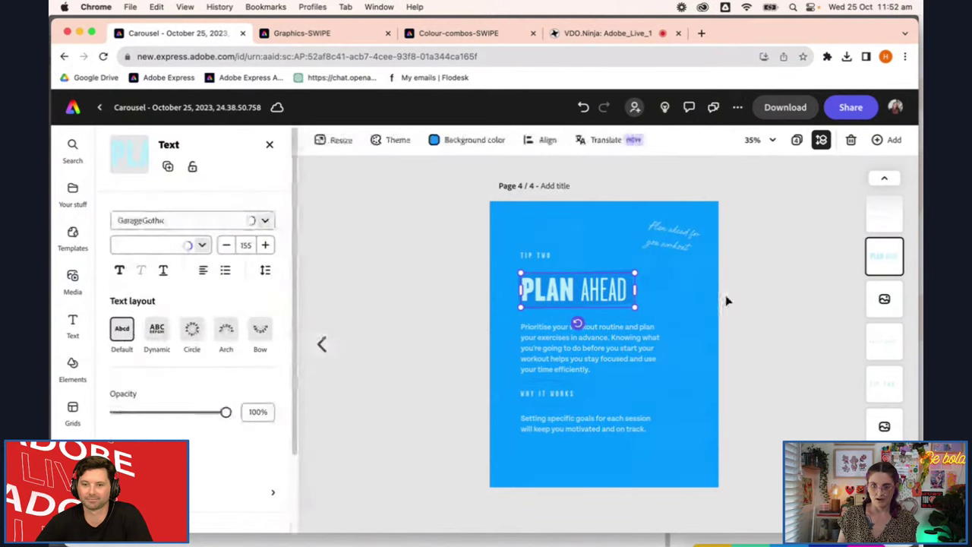
Make page 4's background dark blue
left_click(697, 335)
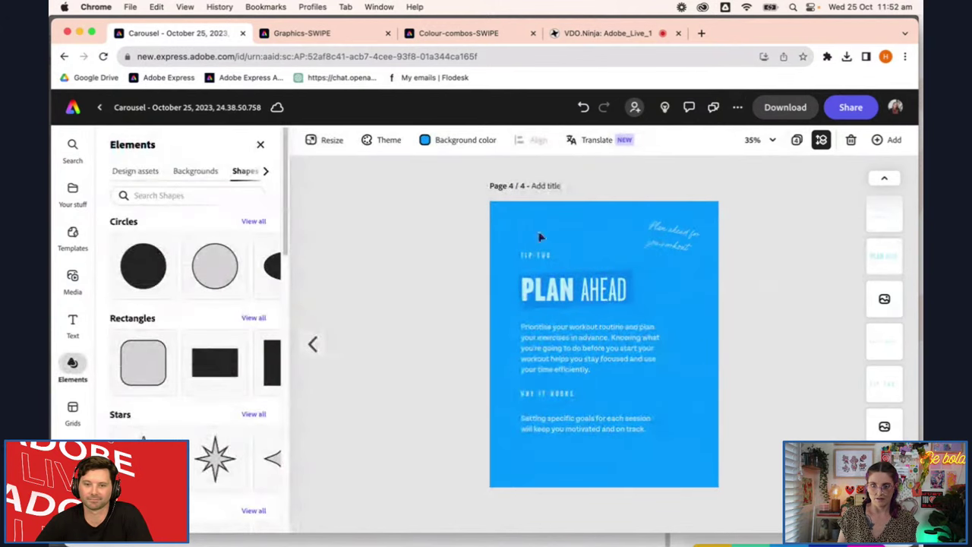
left_click(463, 141)
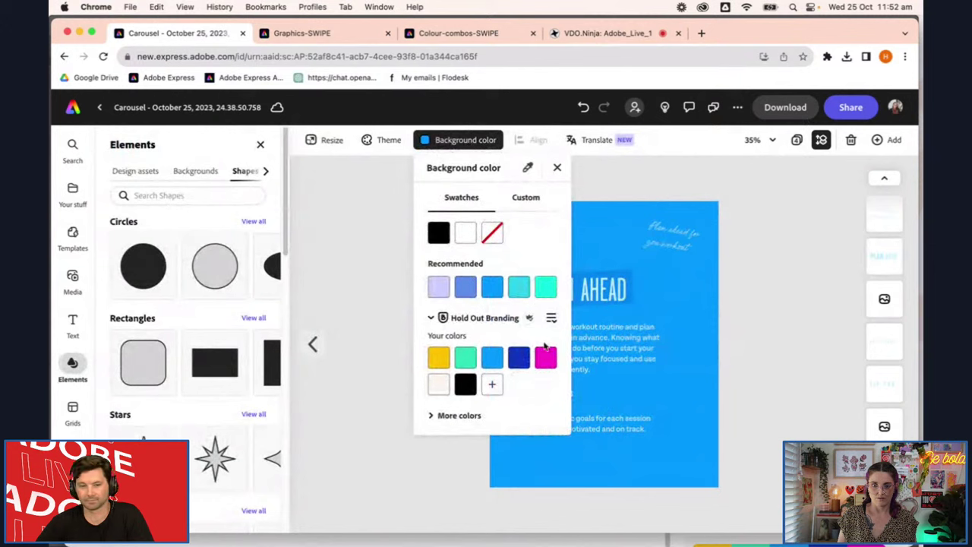
left_click(518, 358)
left_click(784, 326)
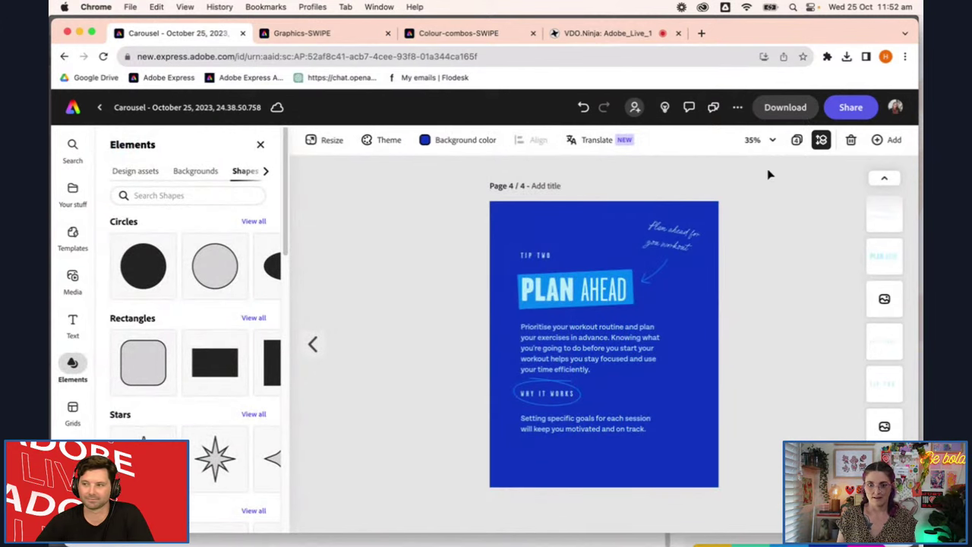
Open page 3 from grid view and show the Hold Out Fitness brand assets
left_click(797, 140)
double_click(496, 345)
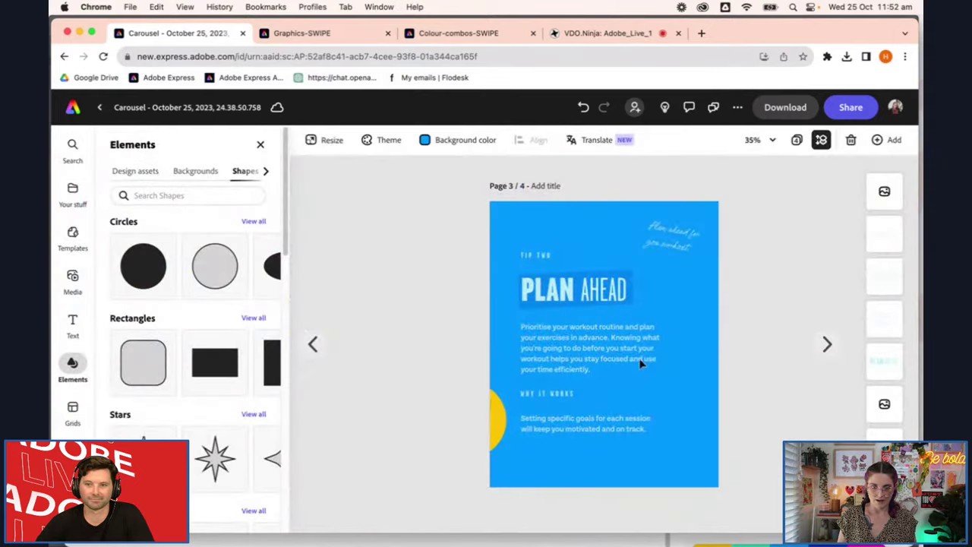
left_click(74, 190)
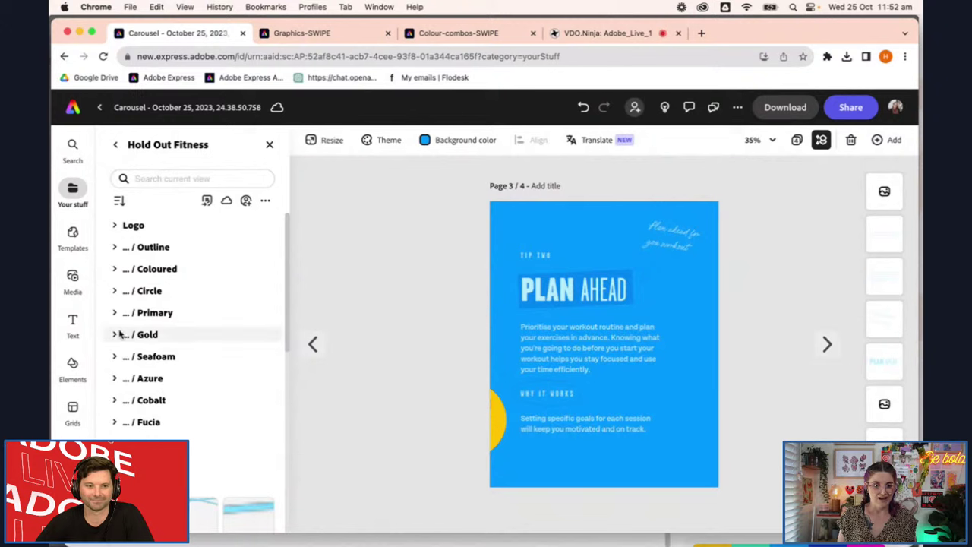
Place the pink Bottle-Icon from the Coloured assets at page 3's lower right edge
left_click(114, 269)
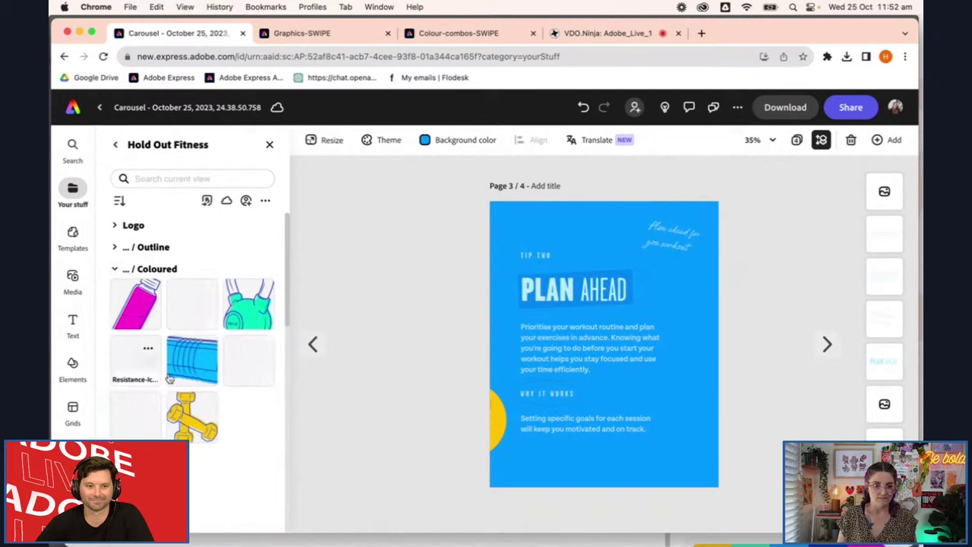
scroll(239, 414, "down", 1)
scroll(232, 399, "down", 2)
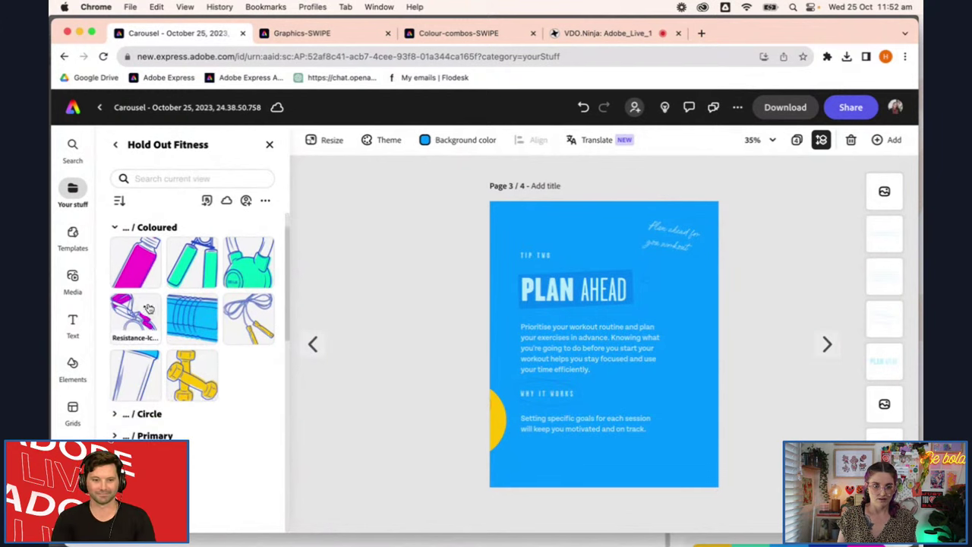
left_click(132, 266)
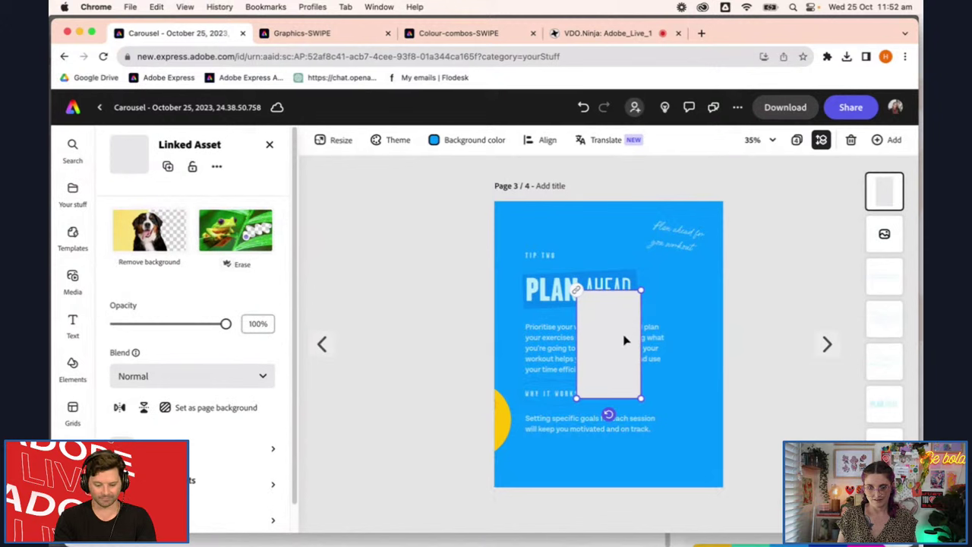
left_click_drag(623, 342, 729, 390)
left_click(775, 458)
scroll(753, 434, "up", 2)
scroll(753, 434, "up", 1)
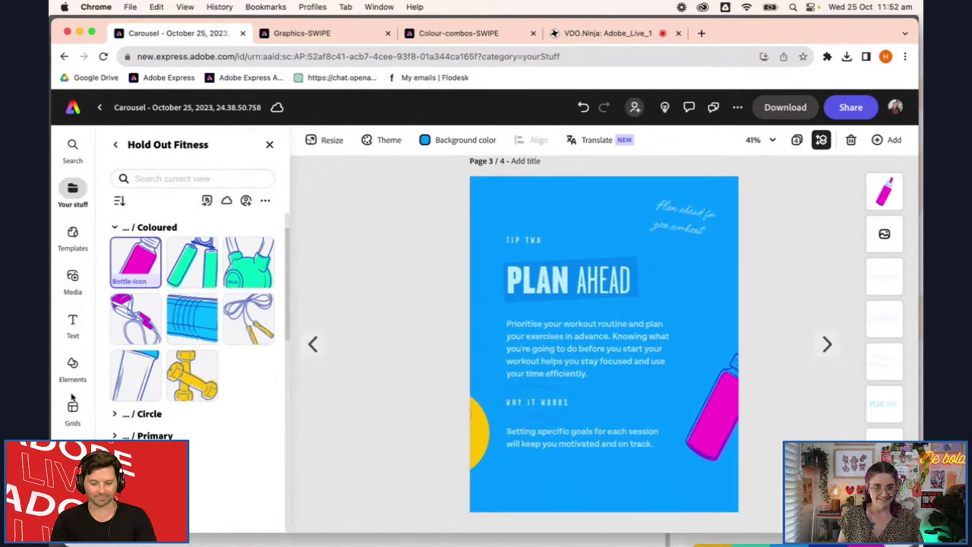
left_click(73, 365)
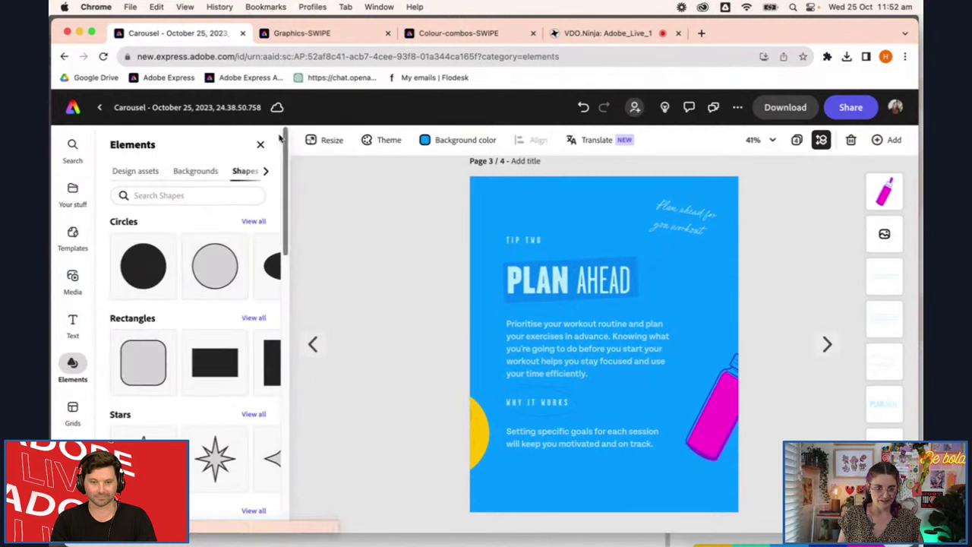
Add a black rectangle and stretch it wide and tall over the bottle at page 3's right edge
left_click(215, 362)
left_click_drag(607, 345, 751, 407)
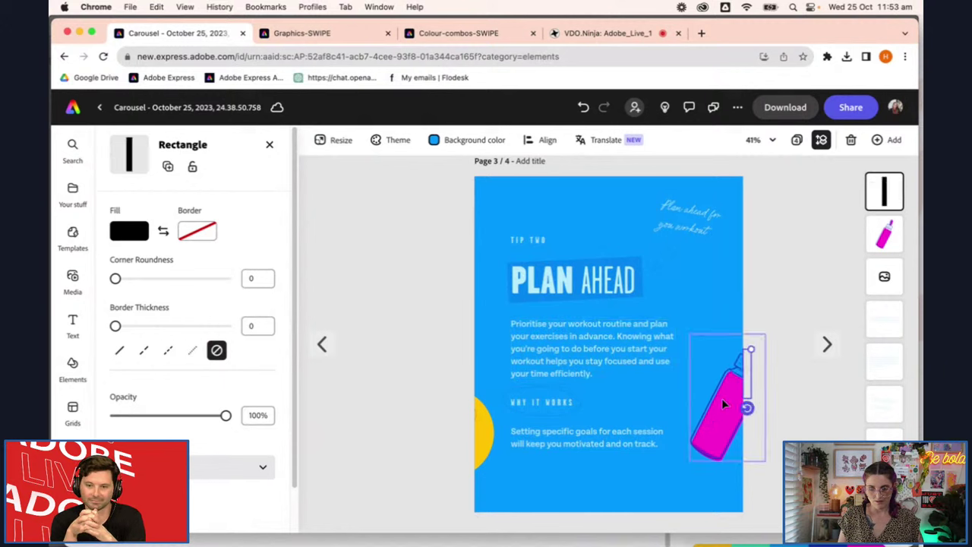
left_click(722, 398, "shift")
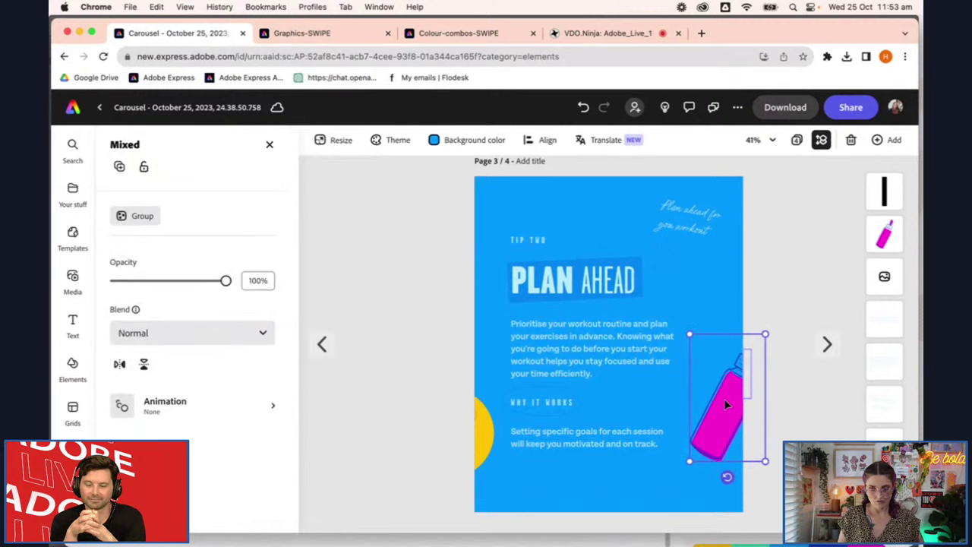
left_click(749, 401)
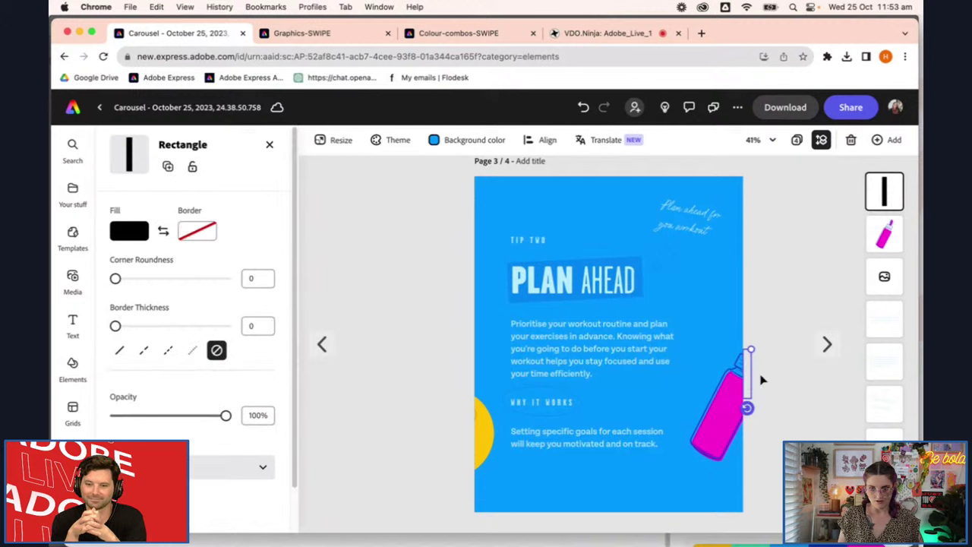
left_click_drag(749, 382, 745, 391)
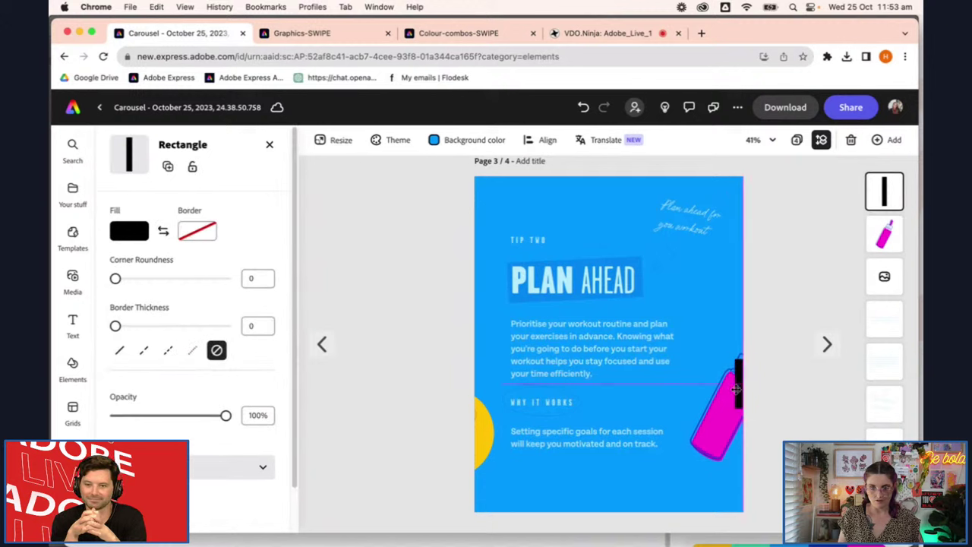
scroll(746, 393, "up", 5)
scroll(746, 394, "up", 2)
left_click_drag(699, 352, 537, 350)
scroll(677, 357, "down", 5)
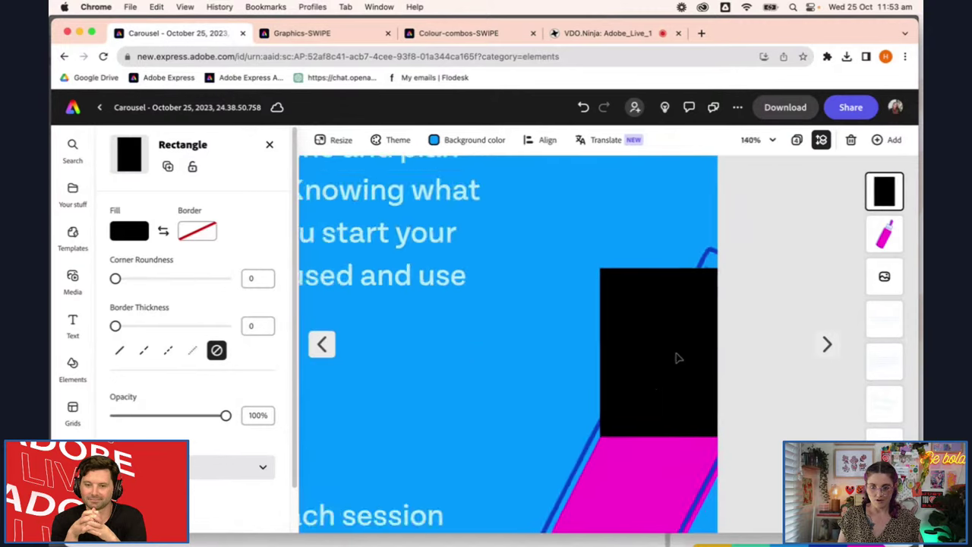
scroll(677, 357, "down", 3)
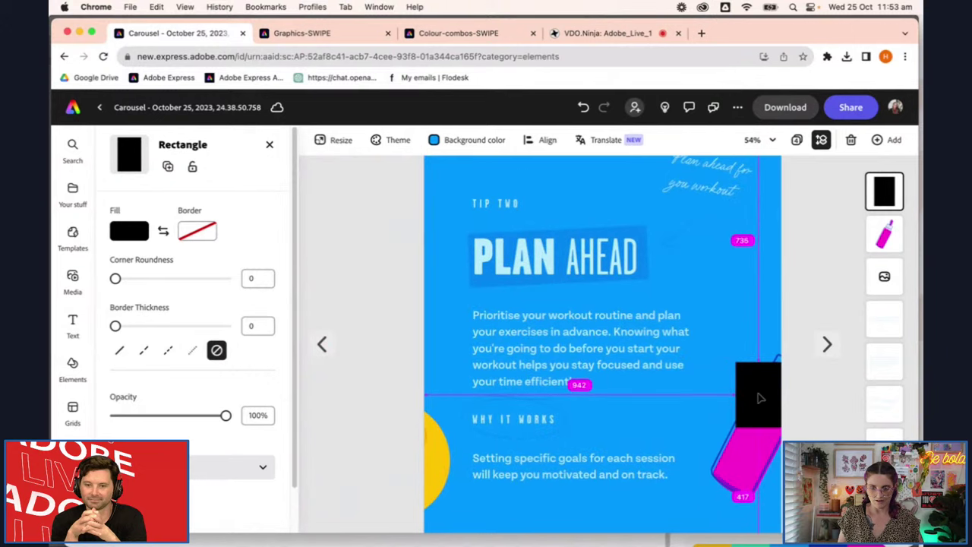
scroll(760, 402, "down", 2)
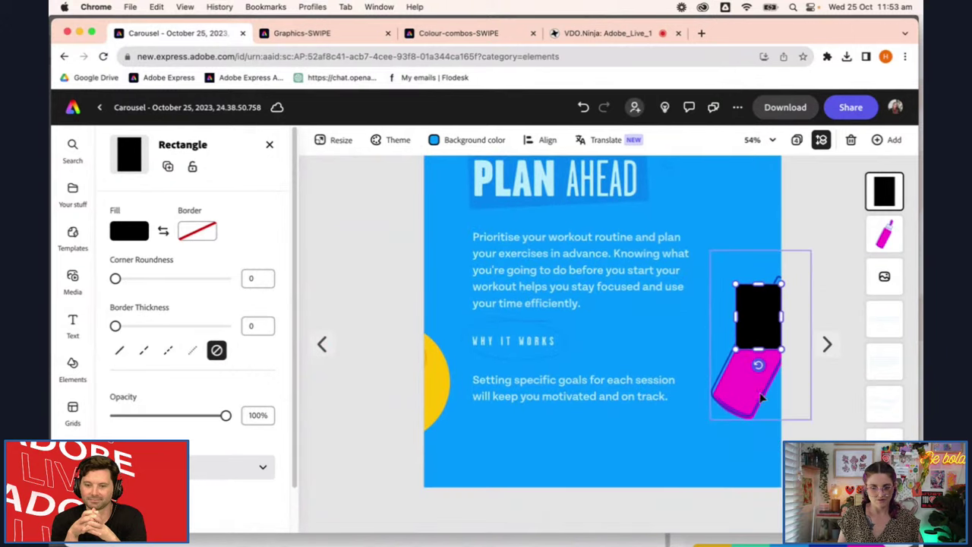
left_click_drag(758, 349, 758, 488)
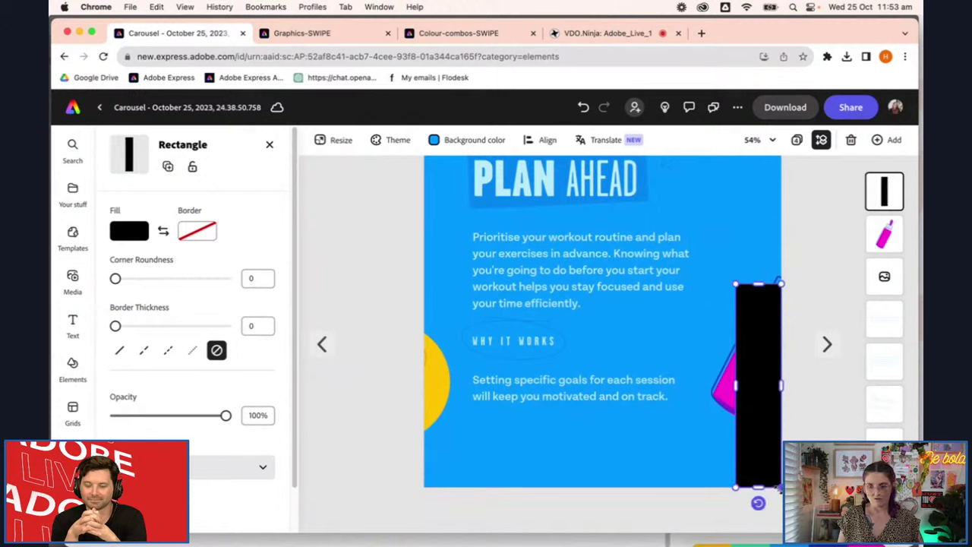
Copy the bottle and rectangle together, then open page 4 from grid view
left_click(712, 393, "shift")
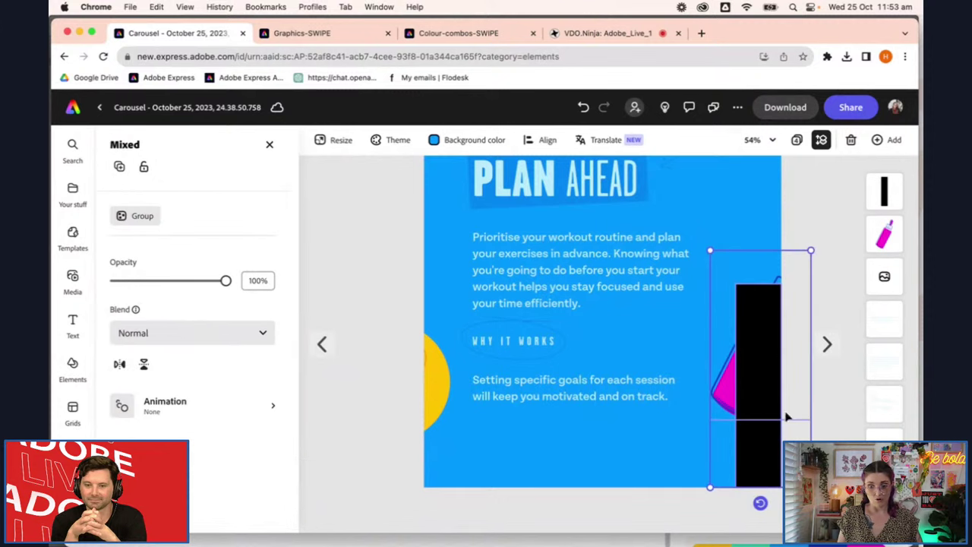
key("Escape")
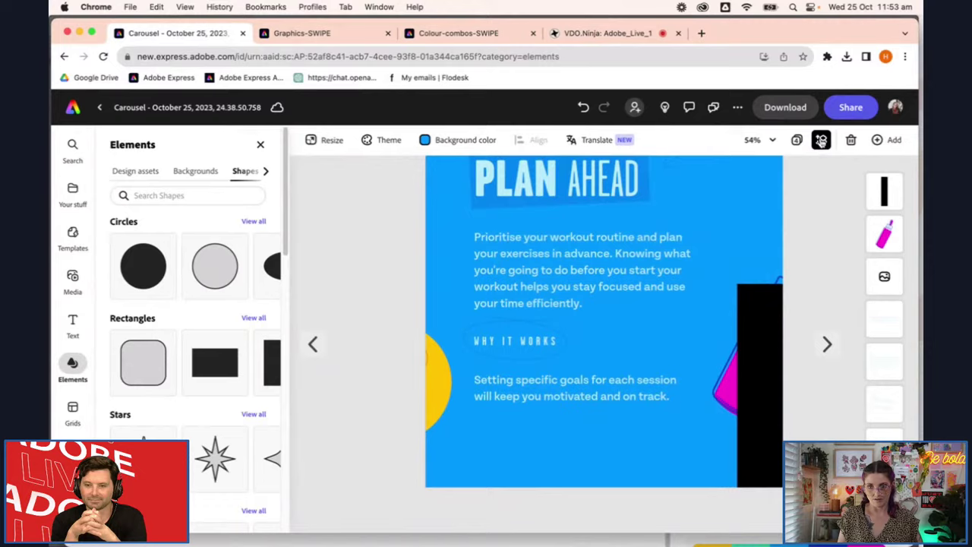
left_click(821, 140)
double_click(699, 338)
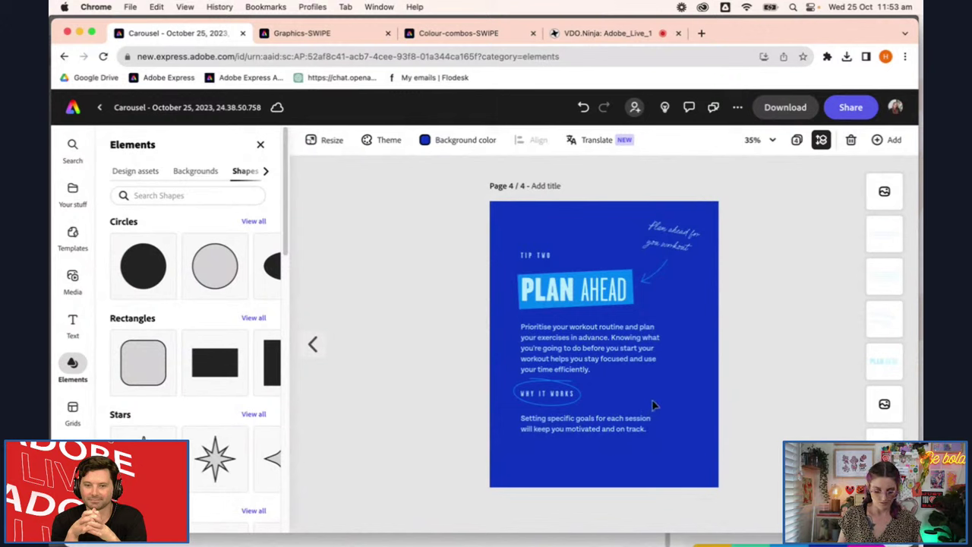
Paste the bottle and black rectangle onto page 4 and position them at its left edge
key("cmd+v")
left_click_drag(693, 410, 510, 301)
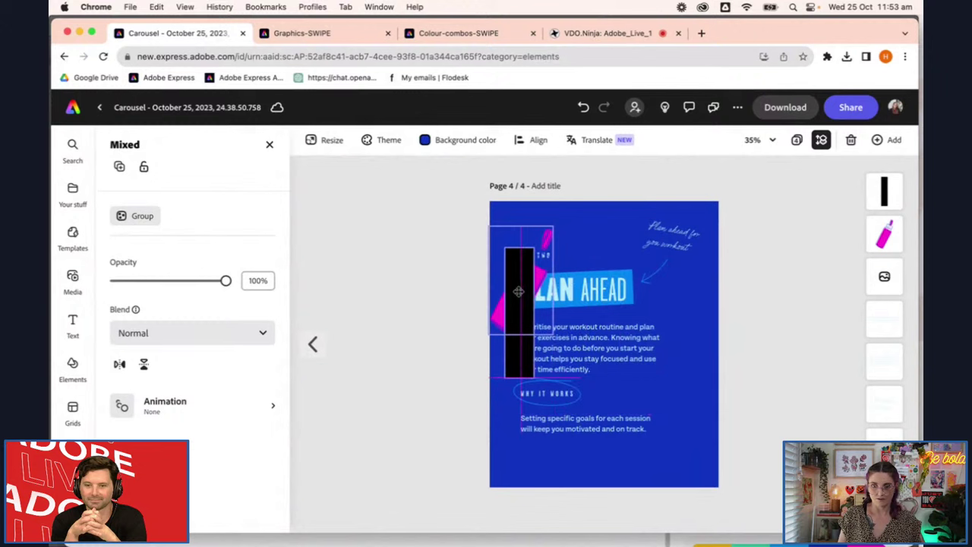
left_click_drag(646, 347, 481, 404)
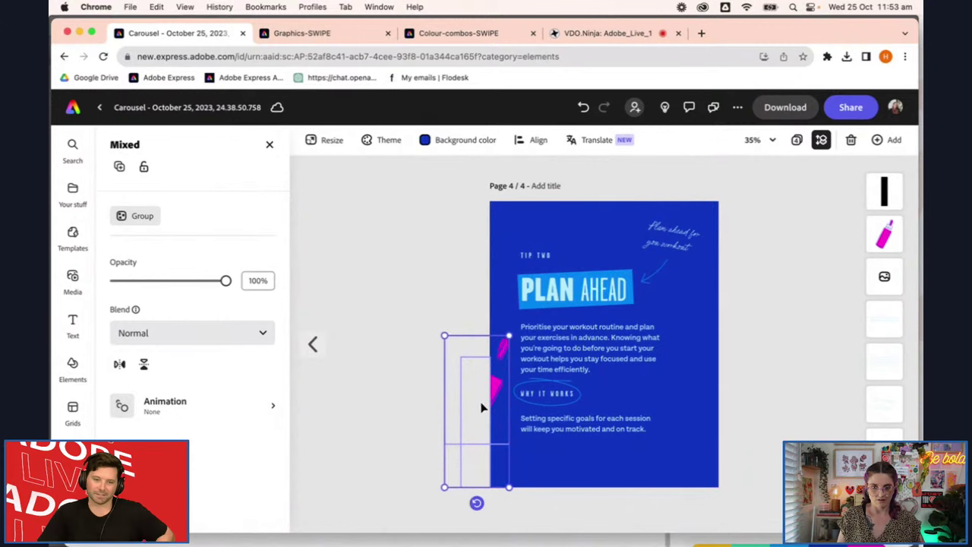
left_click(802, 436)
Group the black rectangle and pink shape sitting beside page 4
scroll(477, 426, "up", 3)
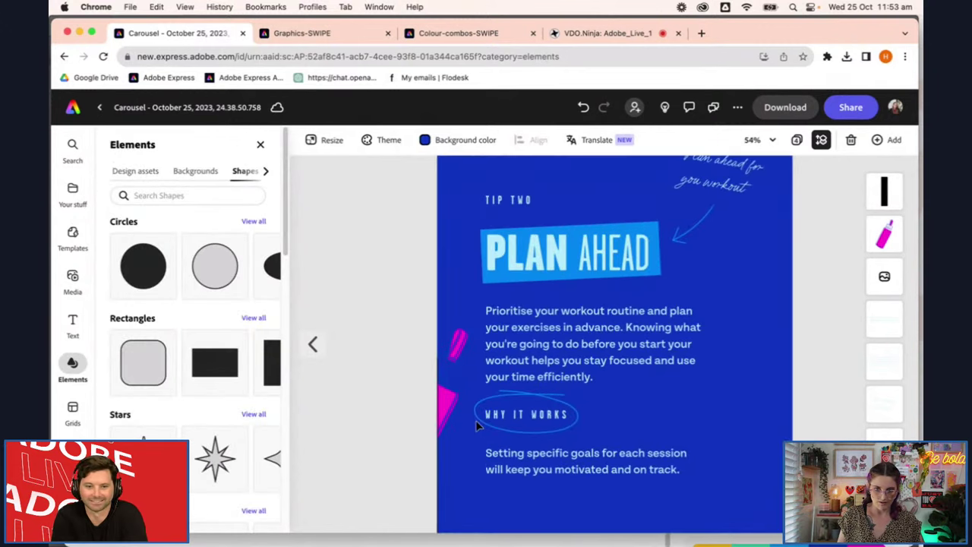
left_click(416, 401)
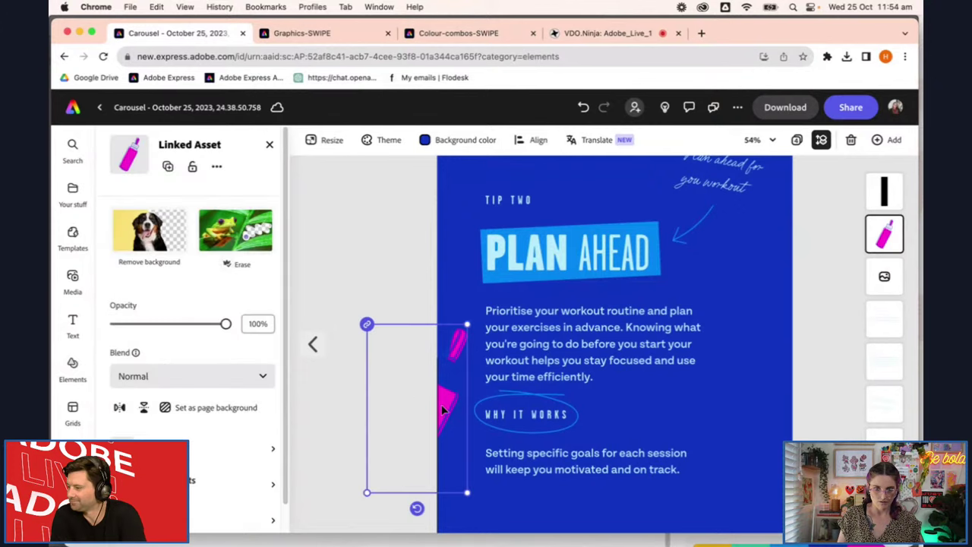
scroll(420, 406, "right", 1)
key("Escape")
left_click(414, 395)
scroll(456, 407, "up", 6)
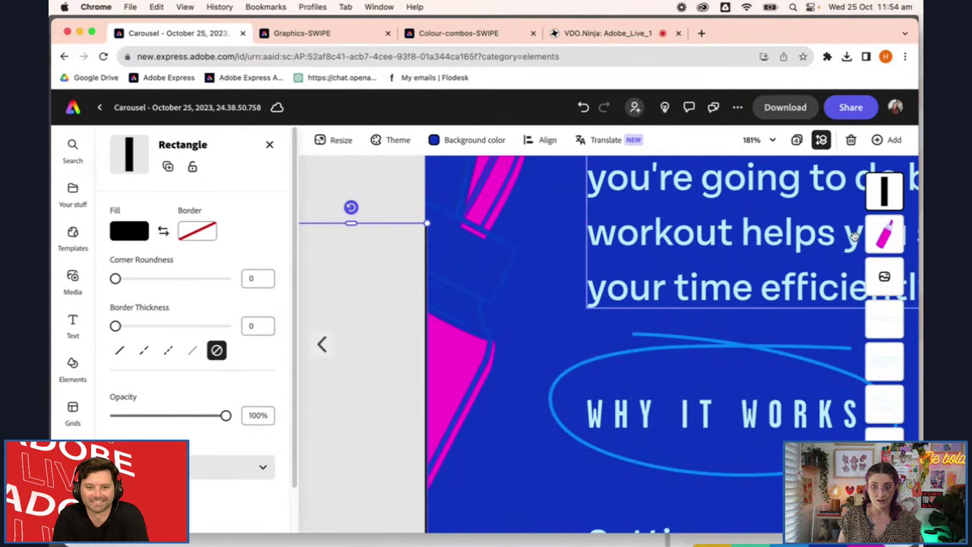
left_click(477, 206, "shift")
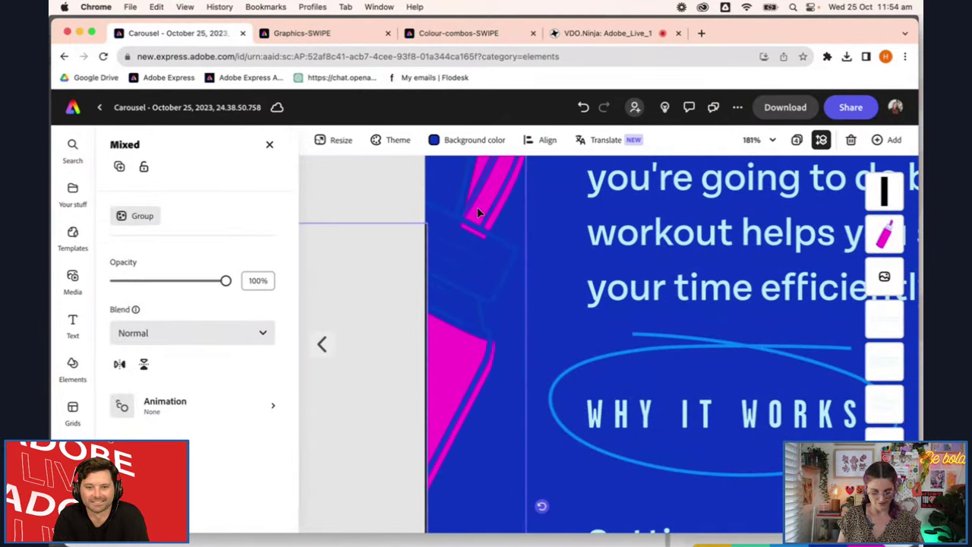
scroll(477, 207, "right", 5)
key("super+g")
scroll(525, 349, "down", 3)
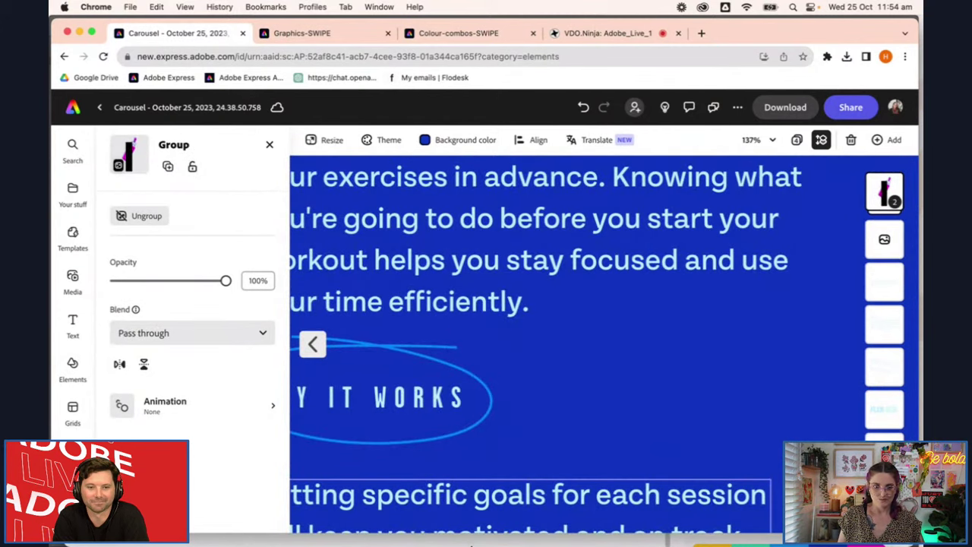
scroll(517, 393, "up", 5)
scroll(517, 393, "left", 1)
scroll(493, 411, "down", 2)
scroll(492, 411, "down", 4)
scroll(492, 411, "left", 1)
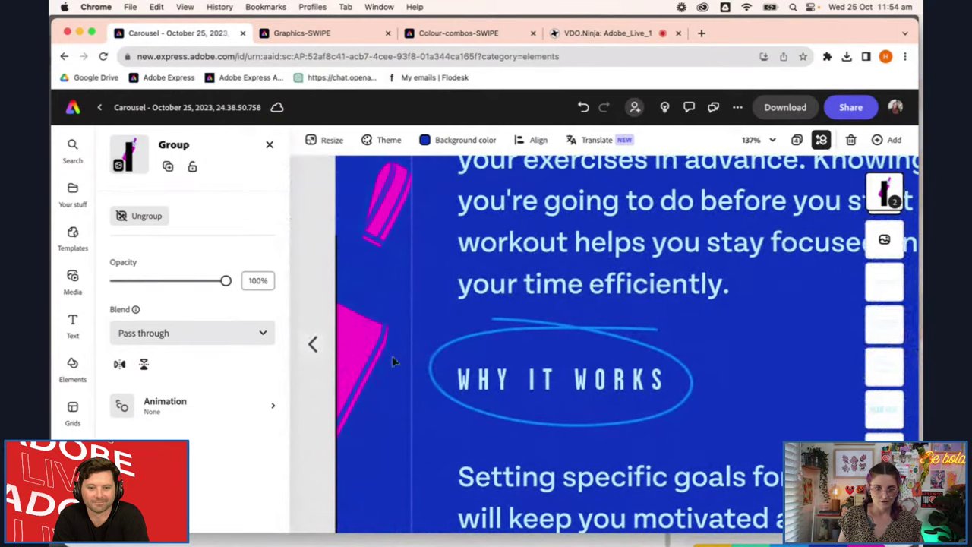
Delete the black rectangle from the group on page 4, keeping the pink bottle
left_click(377, 341)
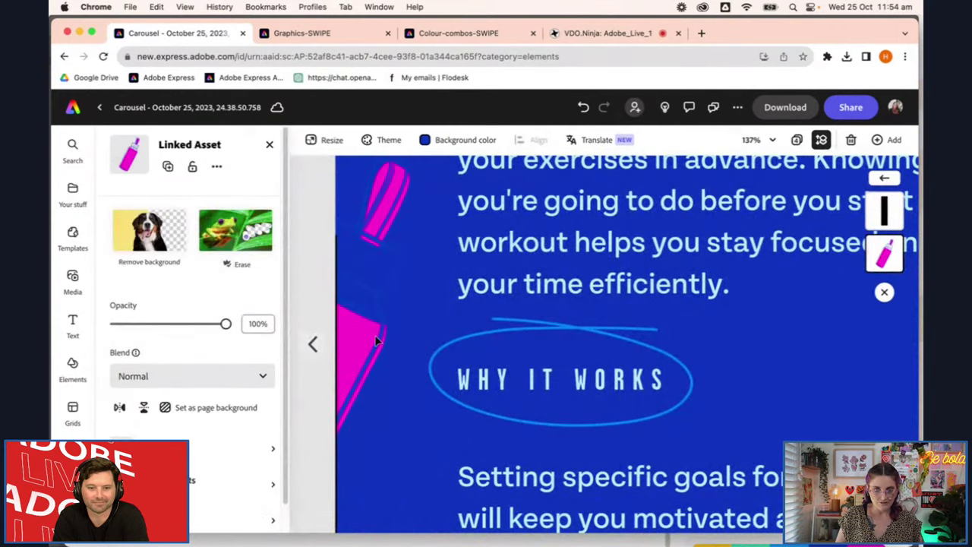
scroll(419, 365, "up", 5)
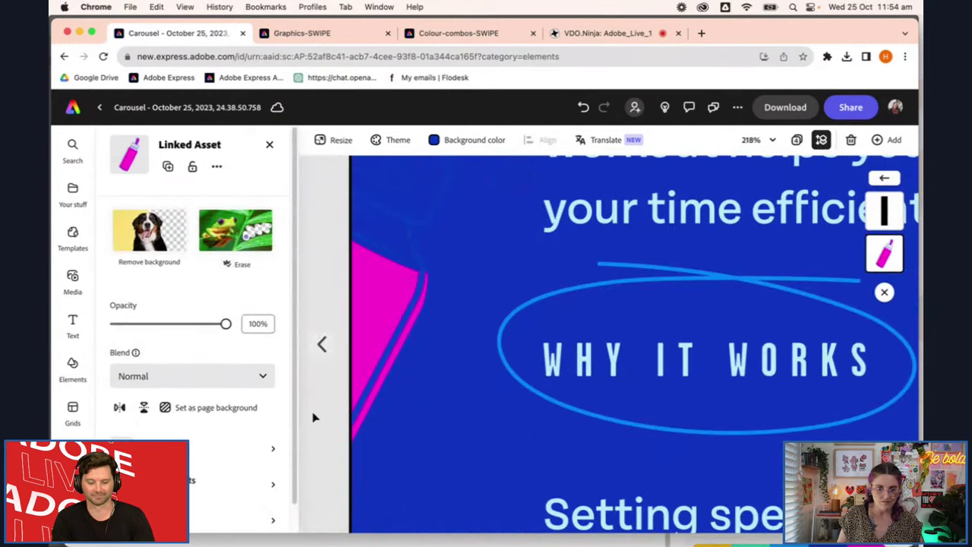
scroll(314, 417, "down", 5)
scroll(402, 412, "right", 5)
scroll(392, 410, "down", 4)
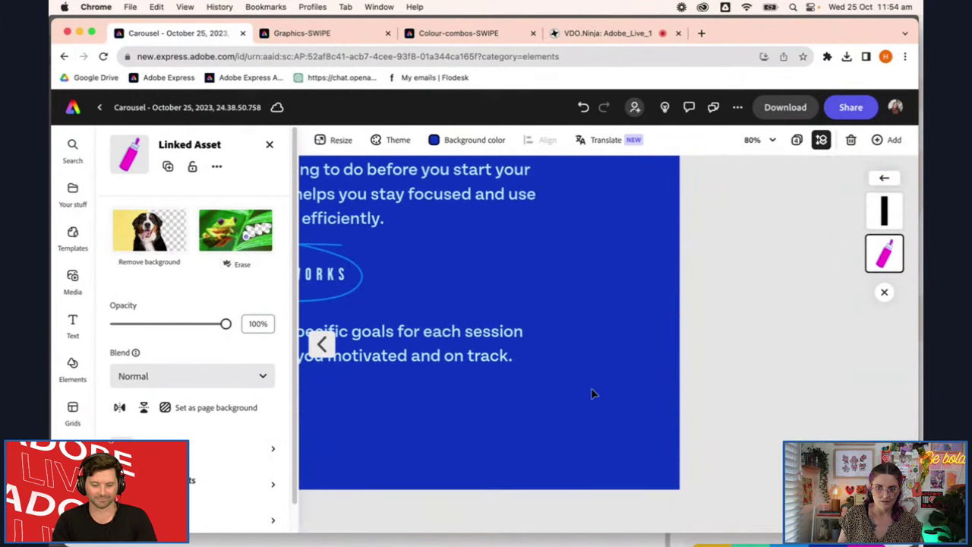
scroll(725, 368, "left", 3)
scroll(723, 365, "down", 3)
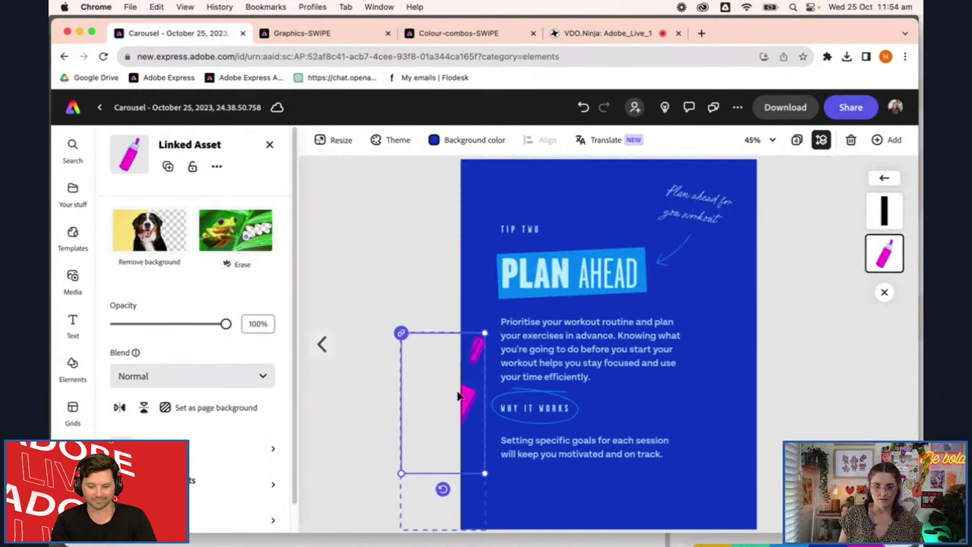
right_click(417, 405)
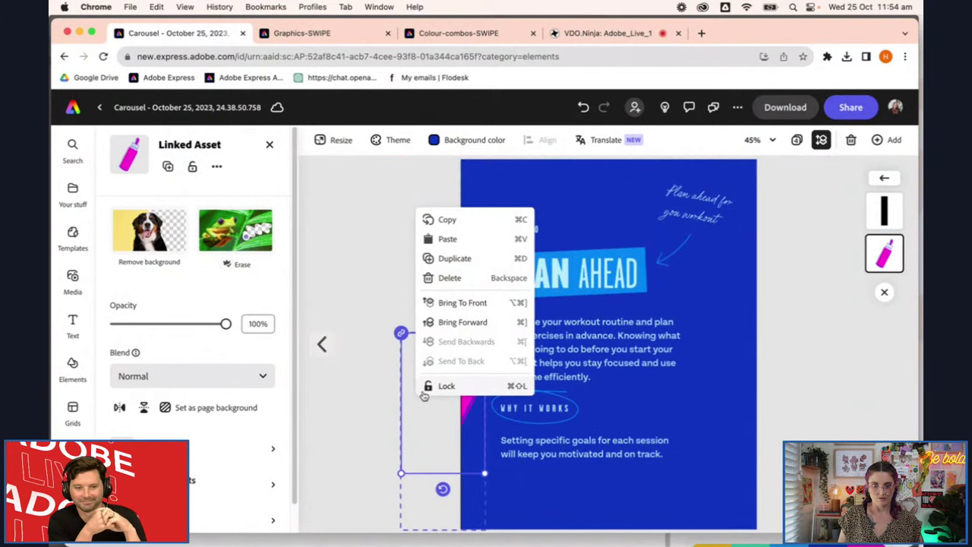
left_click(424, 424)
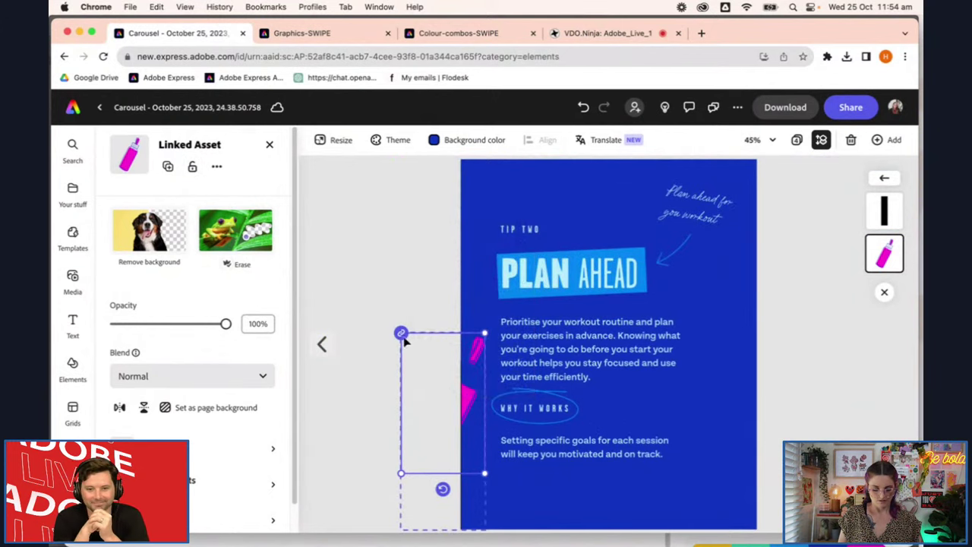
left_click(410, 383)
left_click(444, 395)
left_click(428, 392)
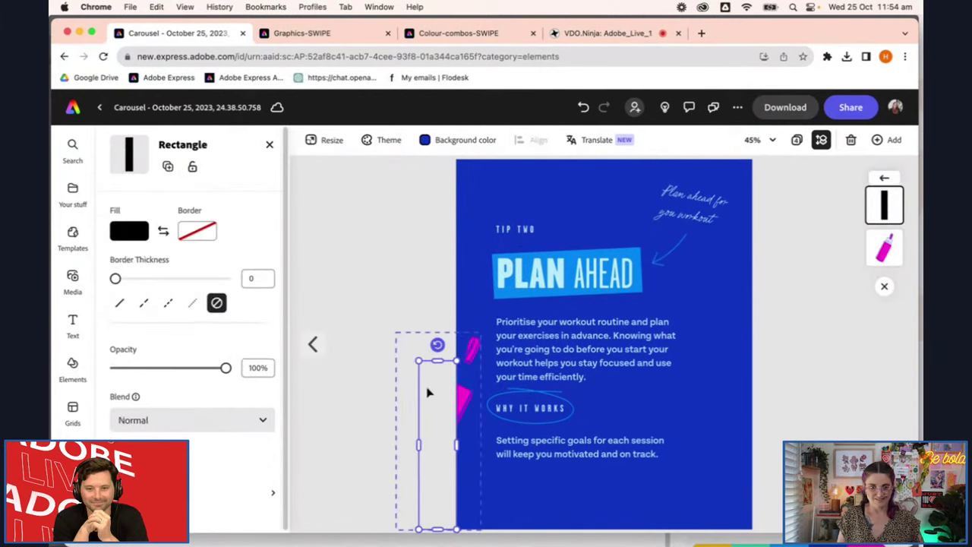
key("Delete")
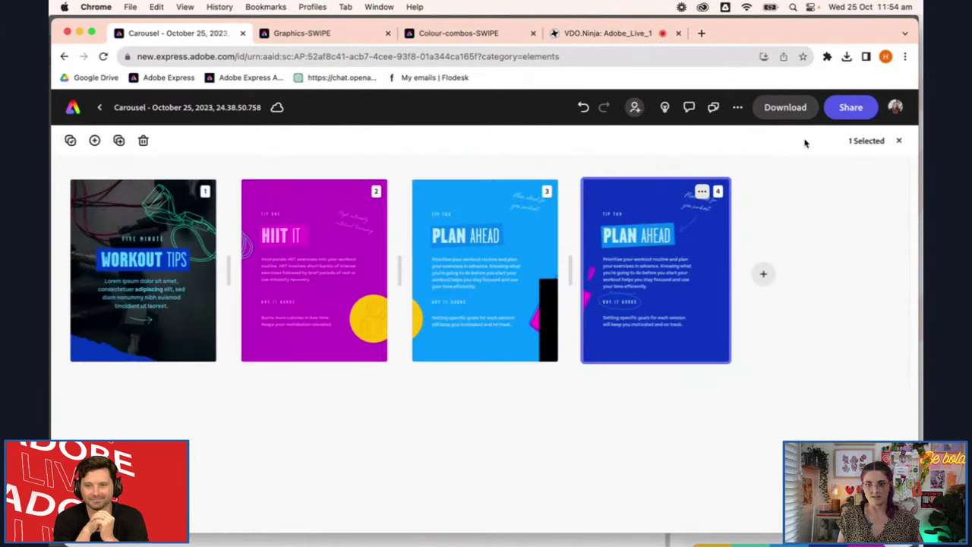
Open page 3 from grid view and delete its black rectangle
left_click(800, 141)
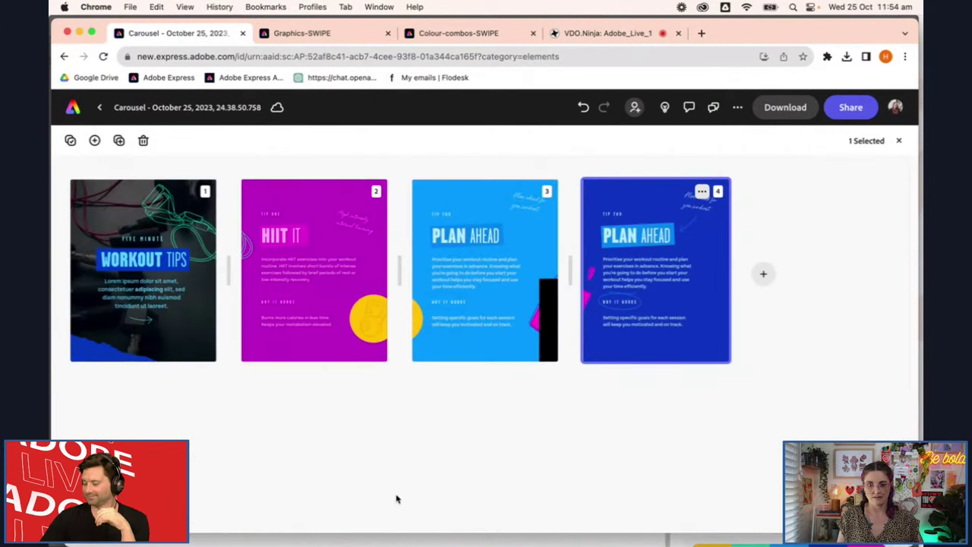
double_click(530, 274)
left_click(697, 453)
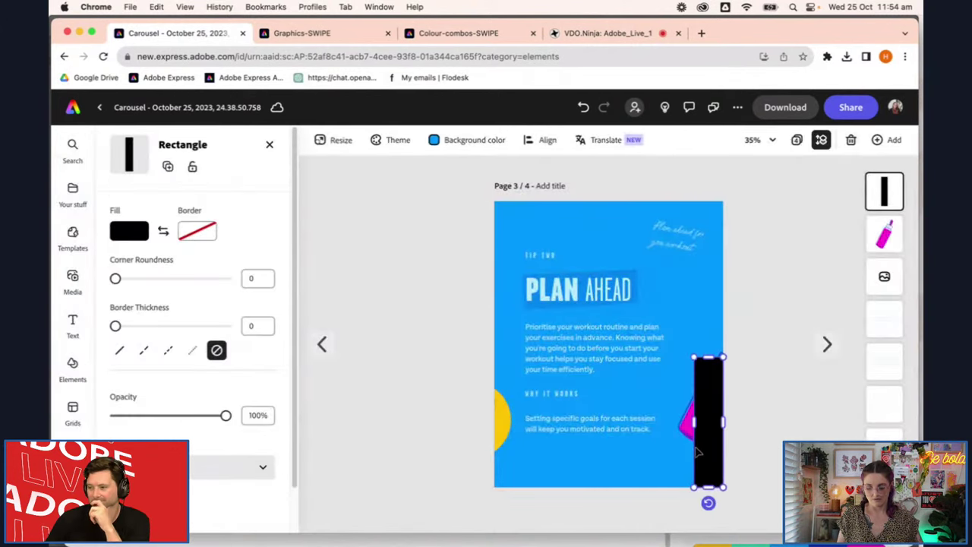
key("Delete")
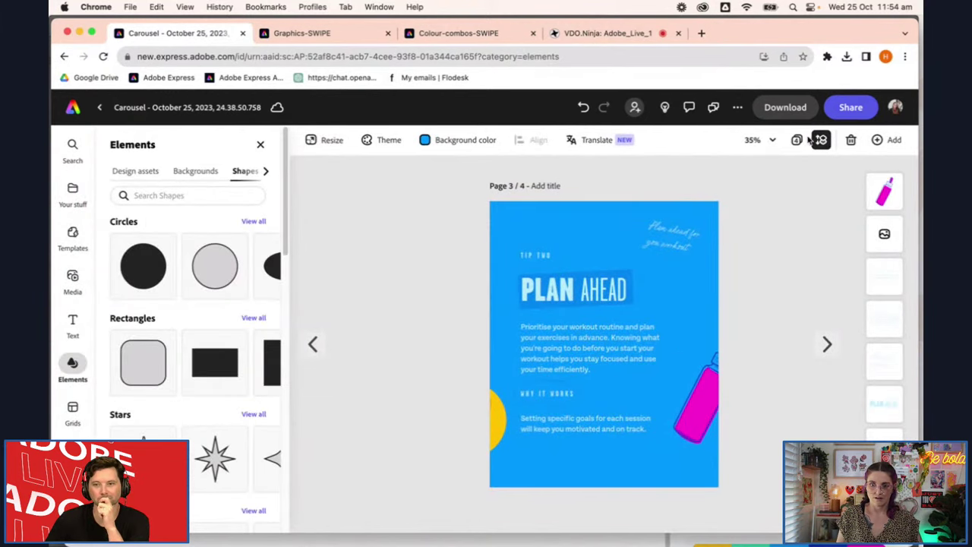
Go from the carousel's page overview to the Adobe Express home page, then to the Schedule calendar
left_click(798, 141)
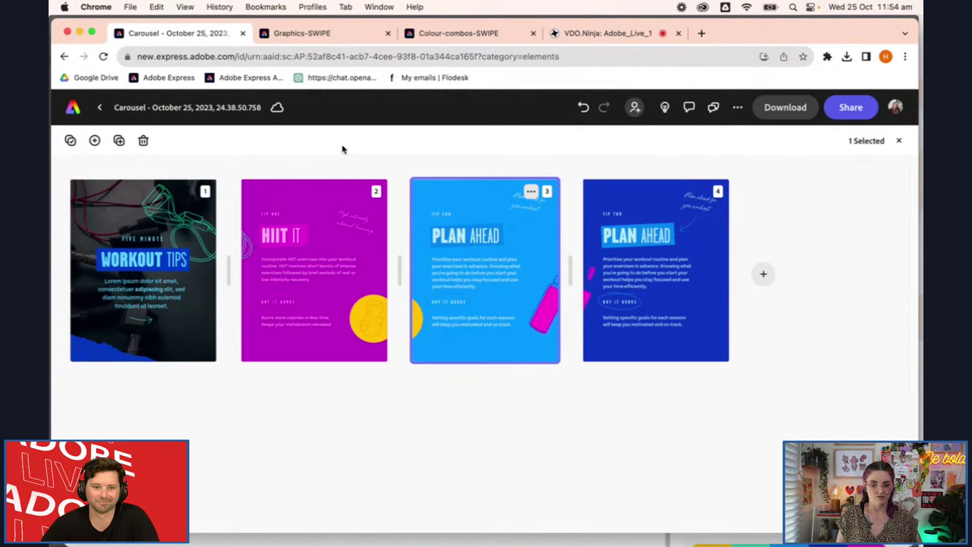
left_click(74, 108)
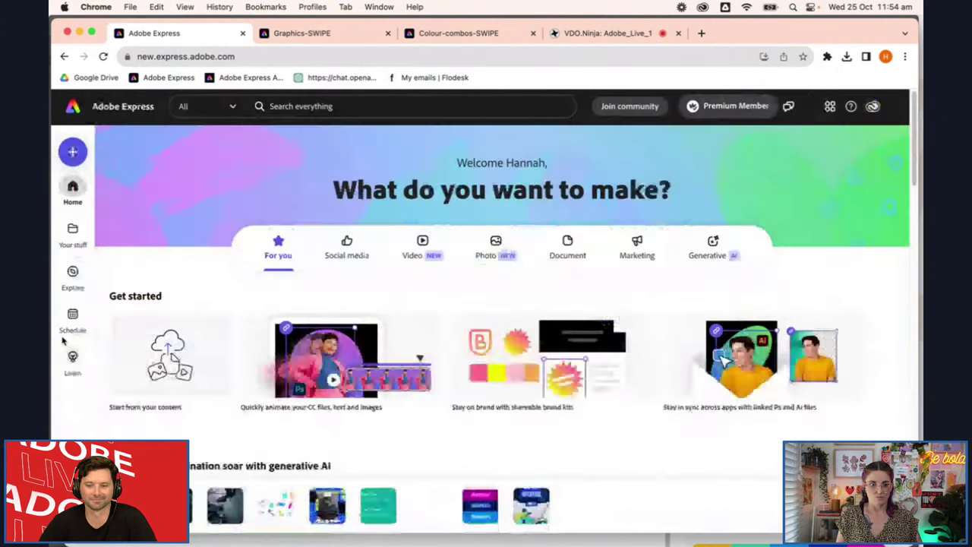
left_click(70, 321)
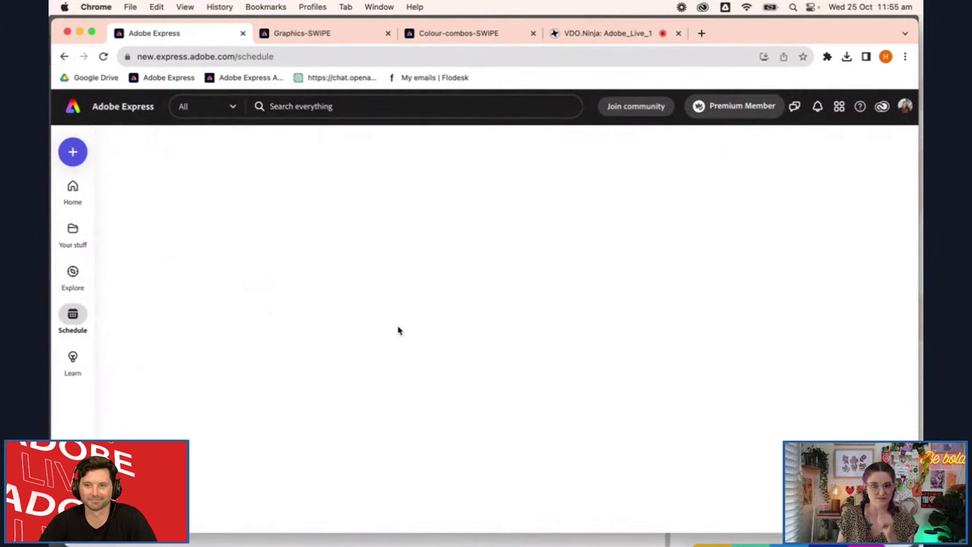
scroll(582, 377, "down", 4)
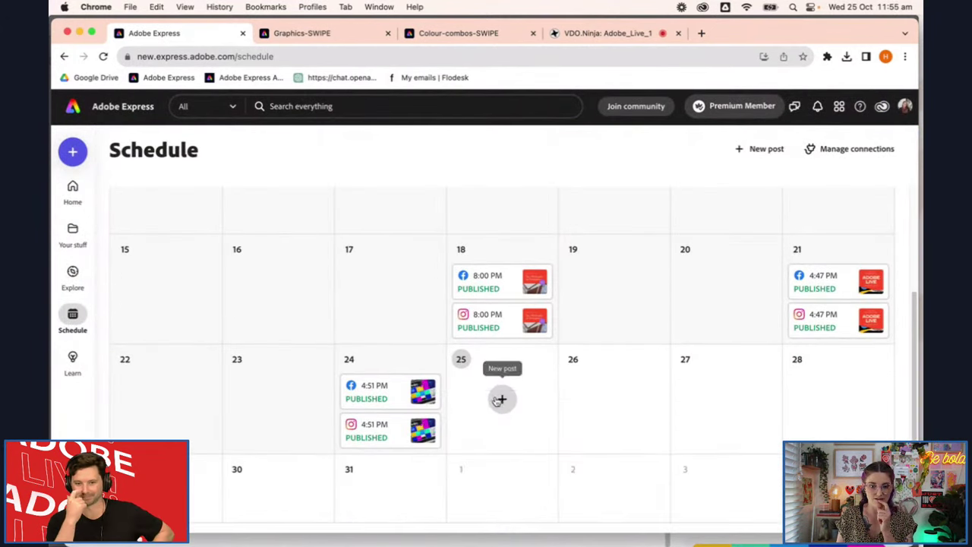
Start a 25 October post and add all four pages of the Carousel design
left_click(501, 400)
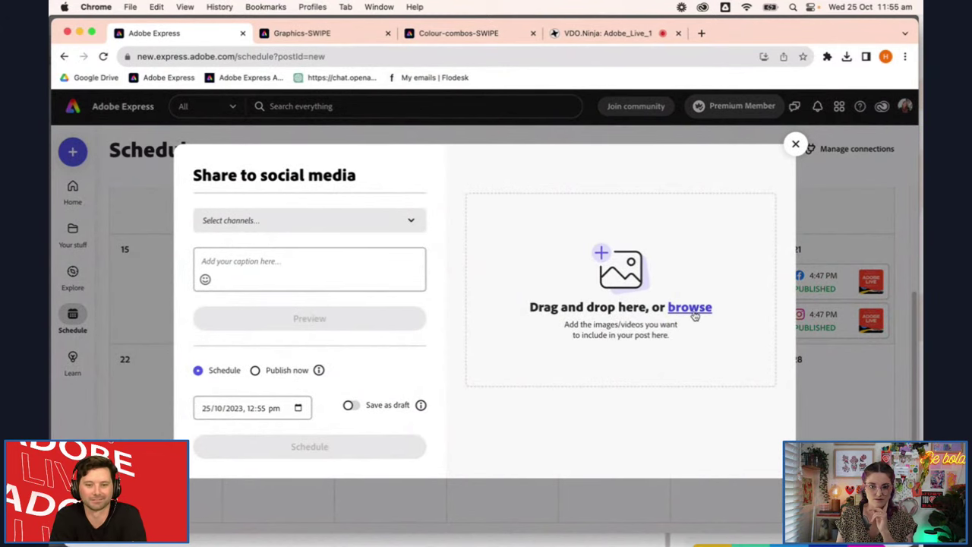
left_click(693, 311)
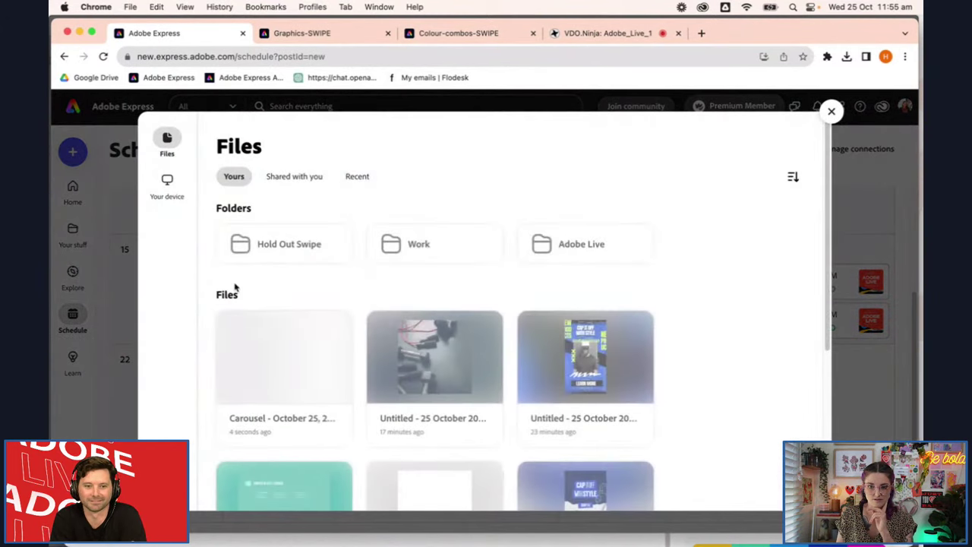
scroll(239, 326, "down", 1)
left_click(260, 330)
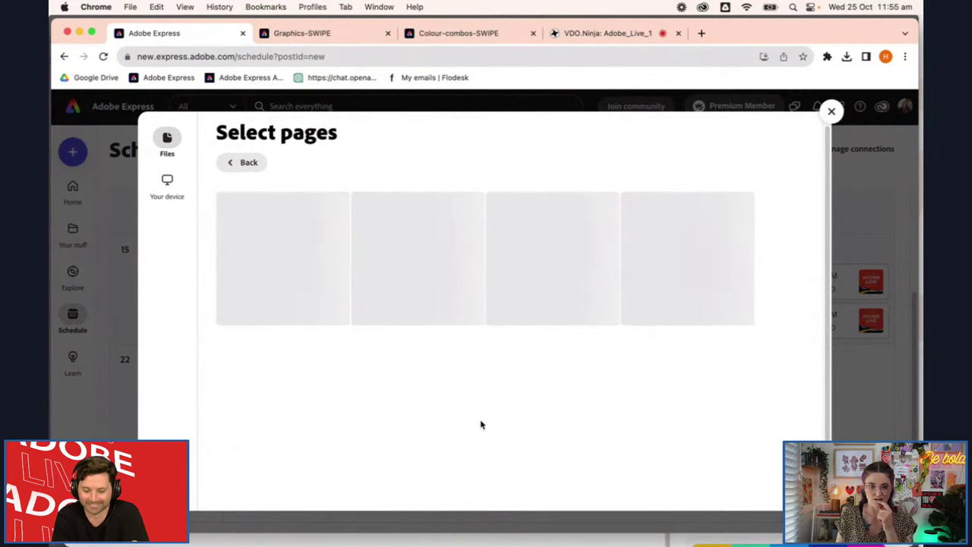
left_click(773, 491)
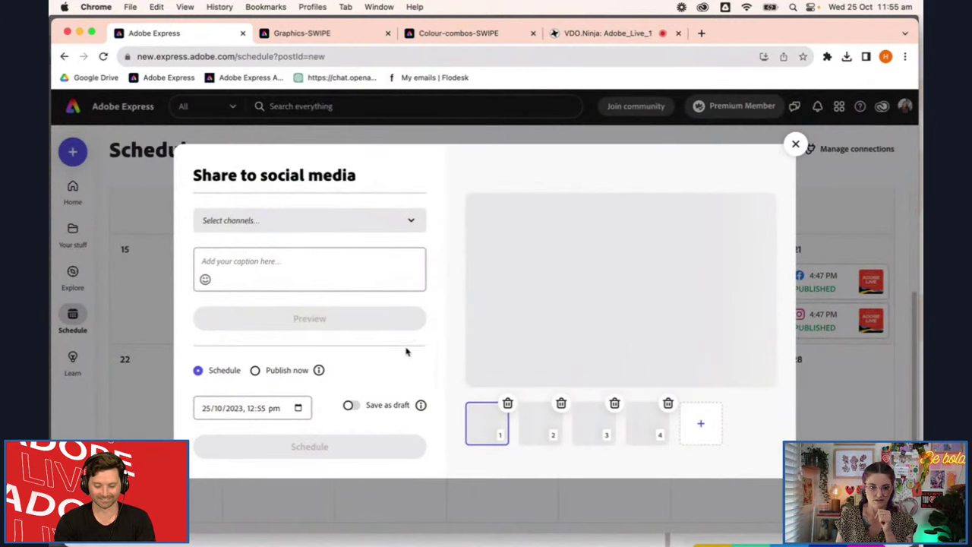
Give the post the caption 'Cption' and choose Instagram as its channel
left_click(338, 272)
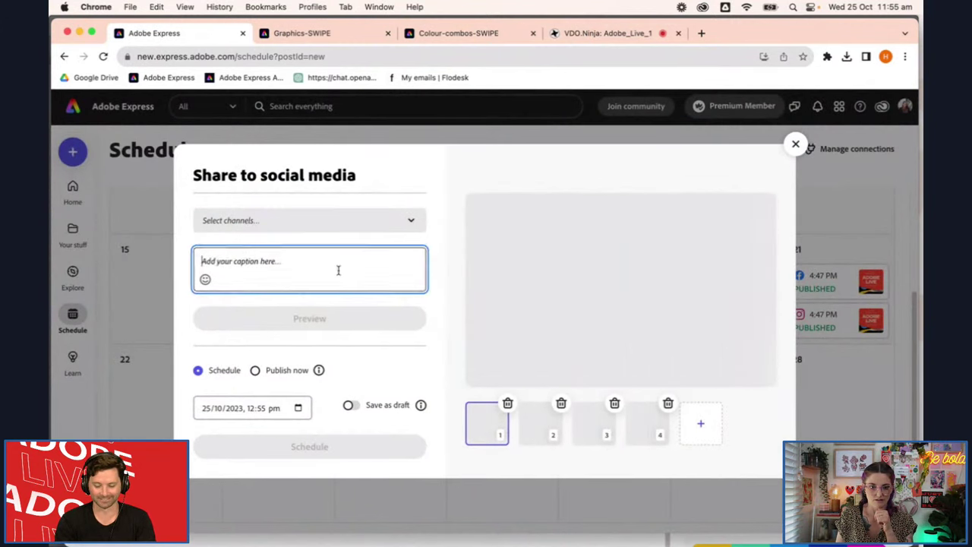
type("C")
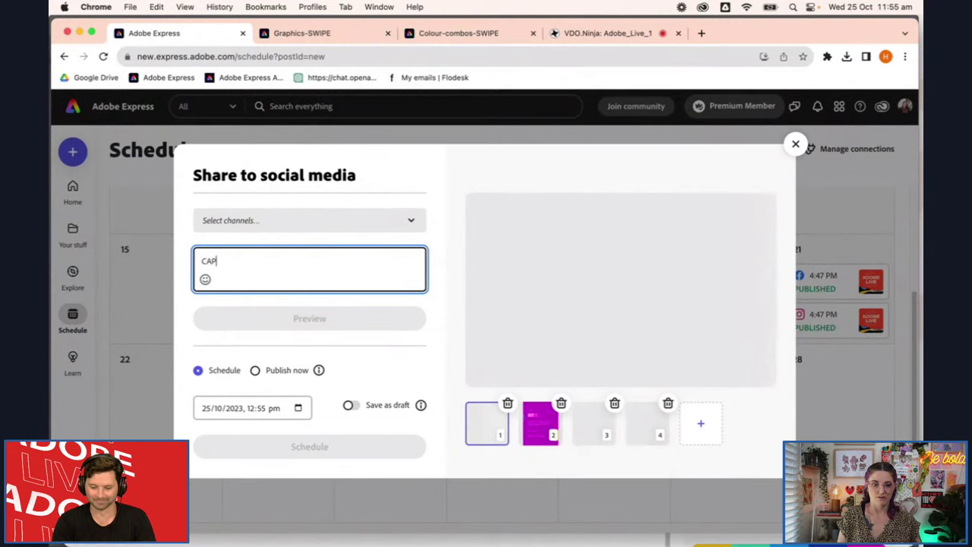
type("ption")
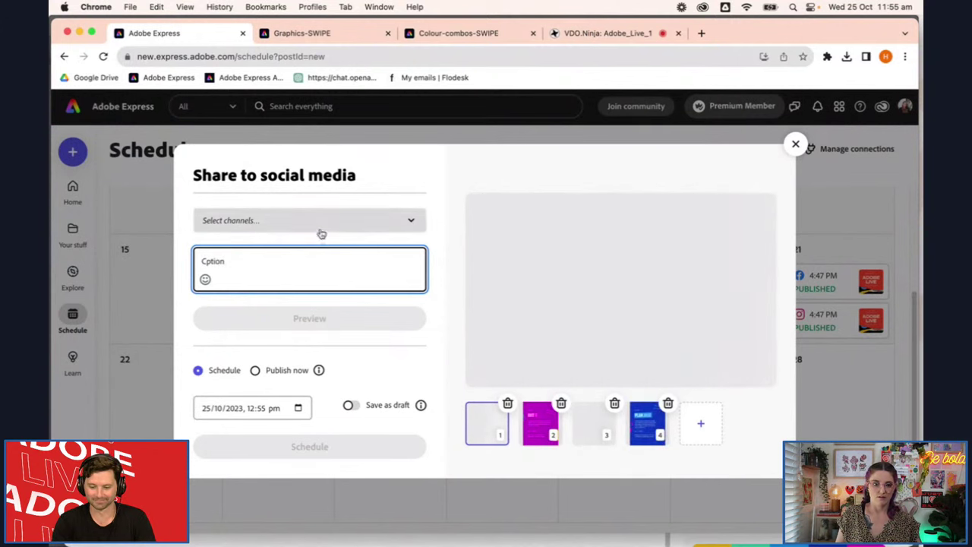
left_click(323, 230)
left_click(308, 298)
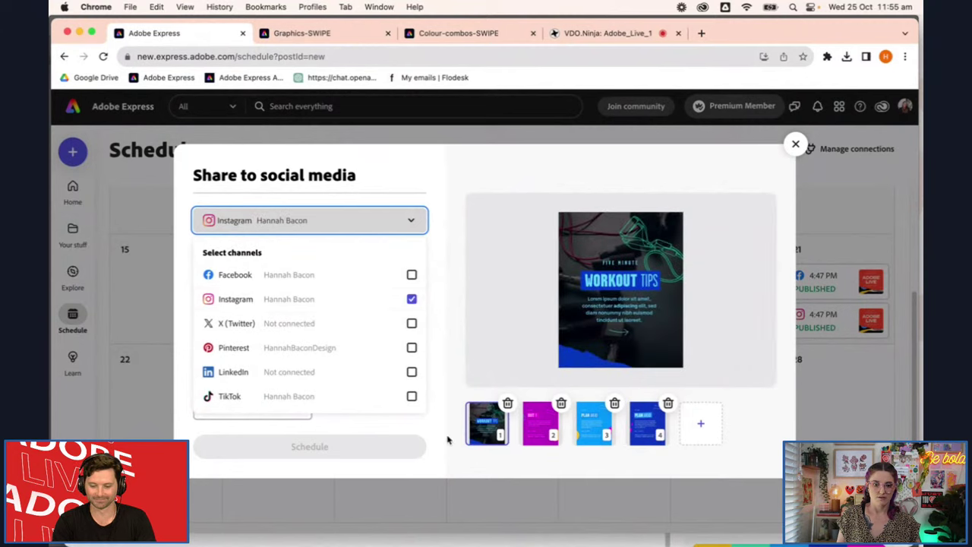
left_click(442, 437)
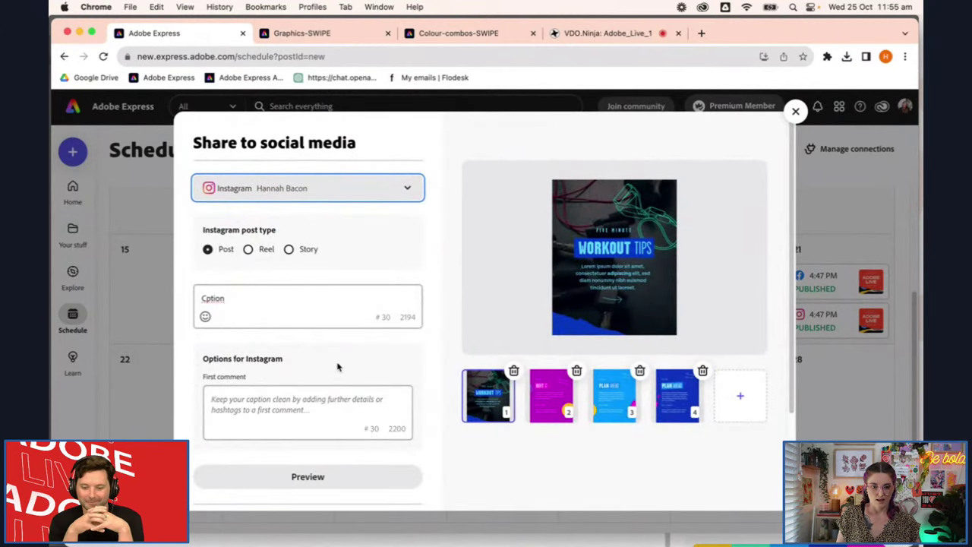
left_click(328, 486)
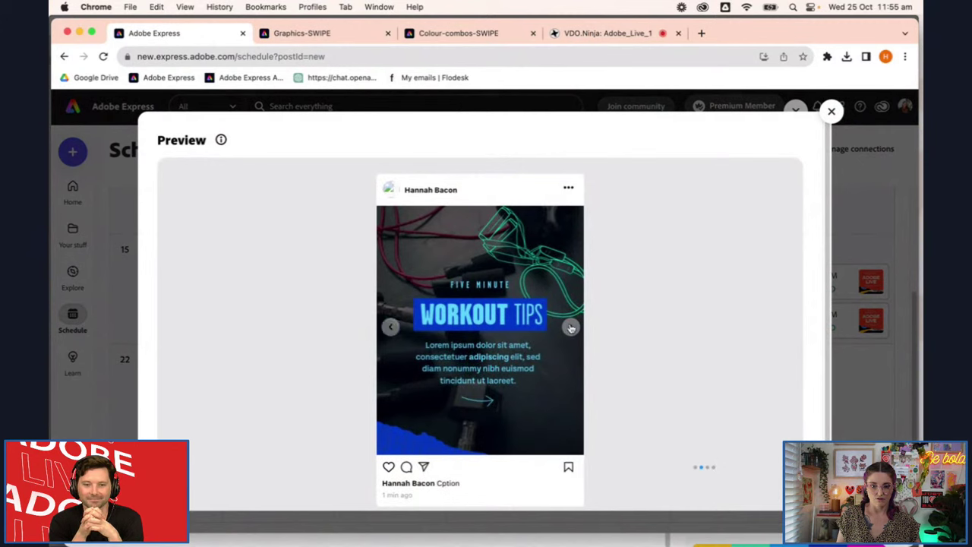
left_click(571, 327)
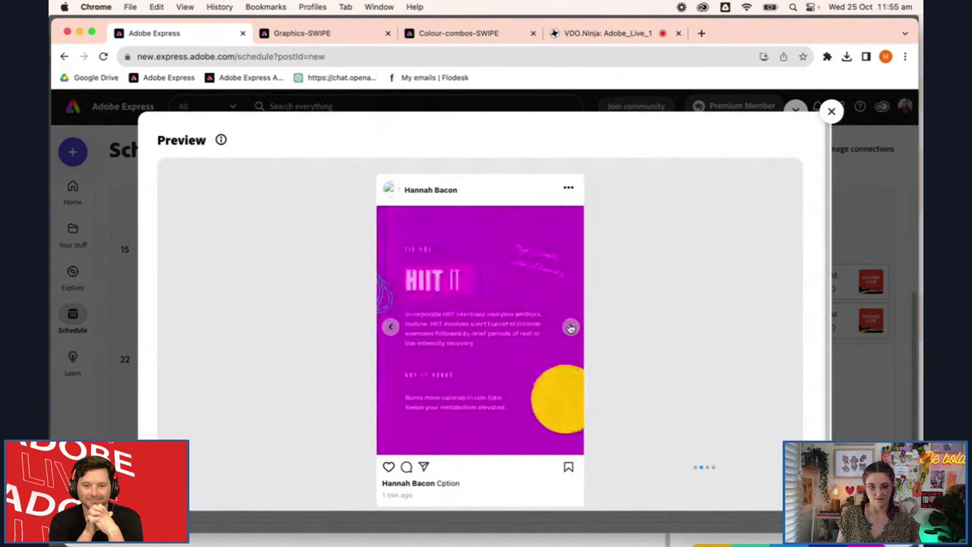
left_click(571, 327)
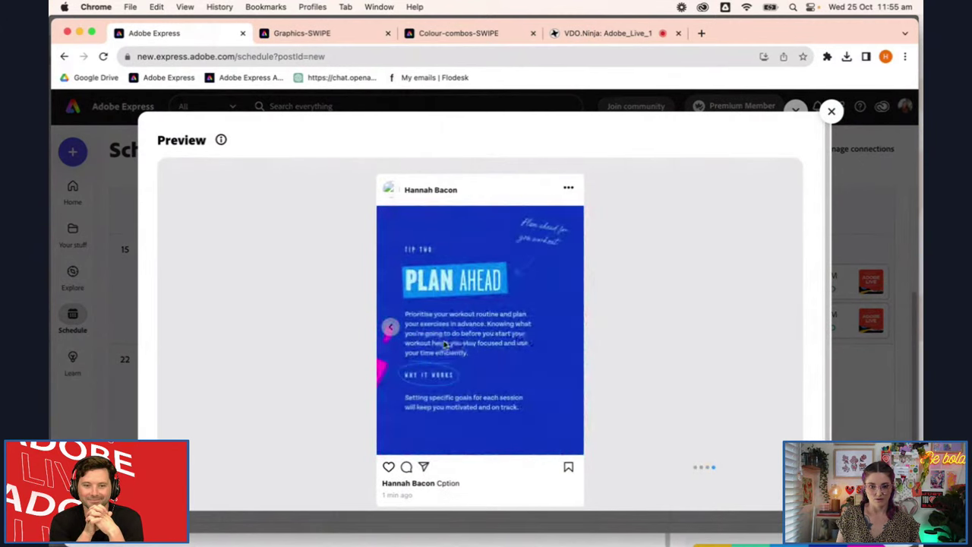
left_click(573, 326)
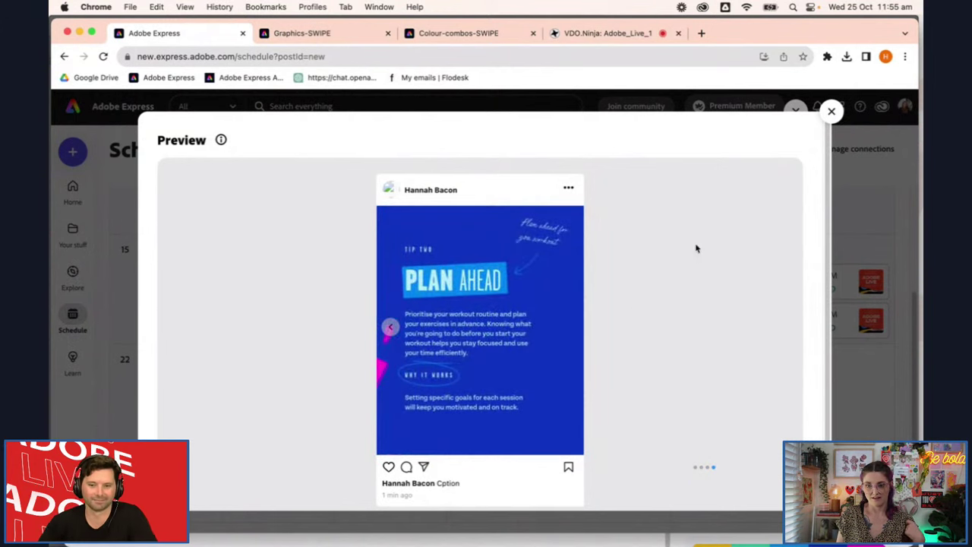
left_click(388, 329)
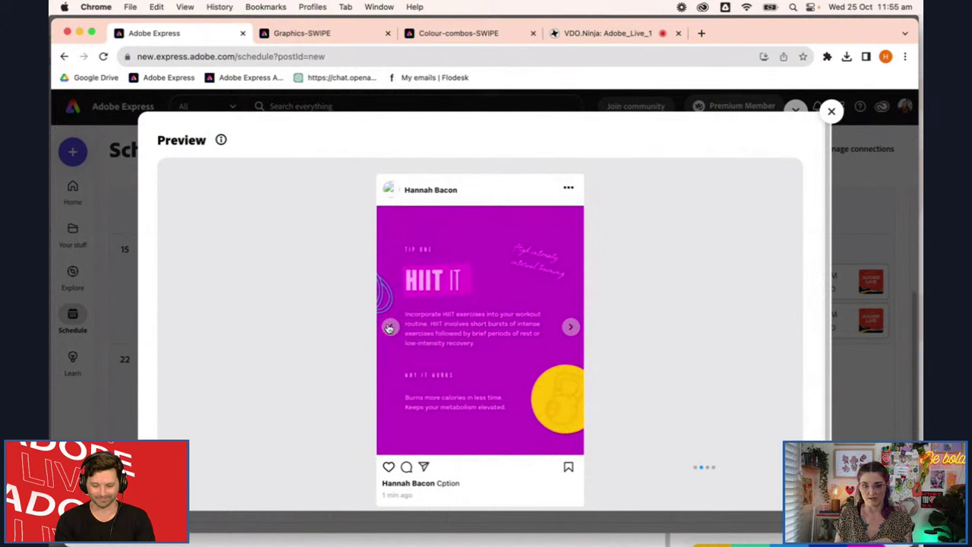
left_click(389, 328)
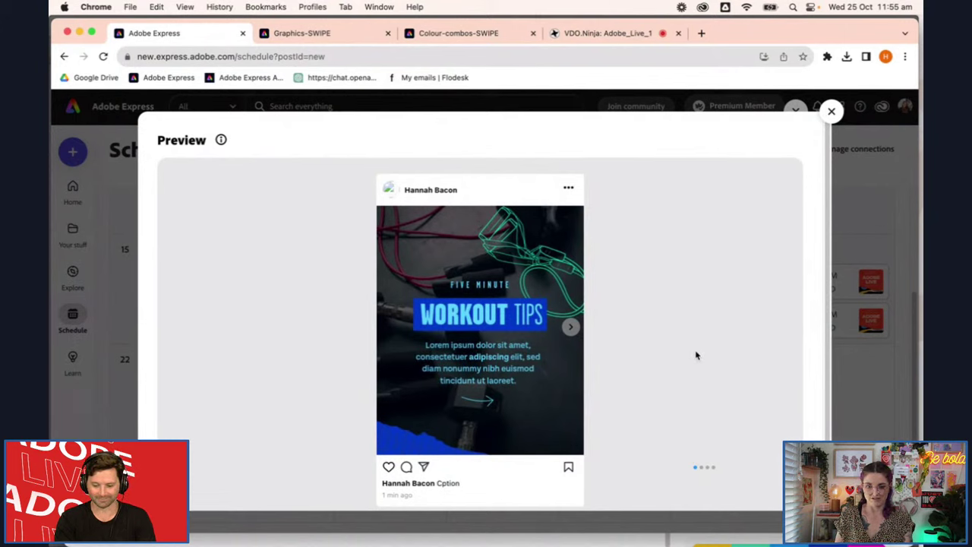
left_click(570, 328)
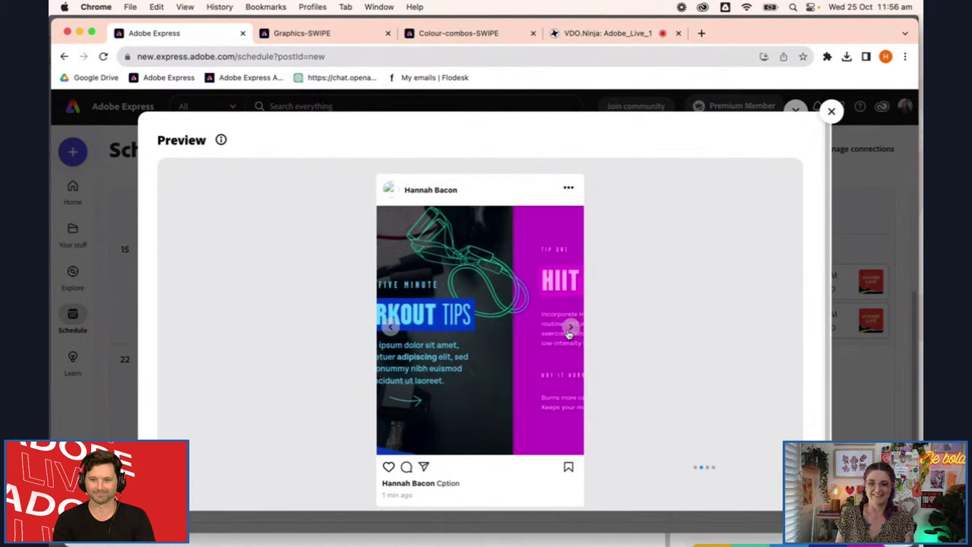
left_click(570, 328)
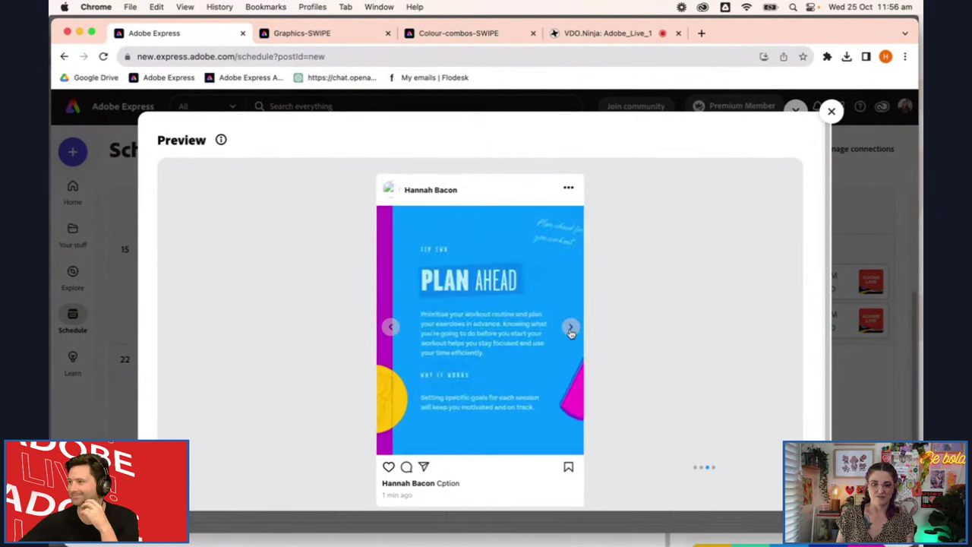
left_click(571, 329)
left_click(831, 111)
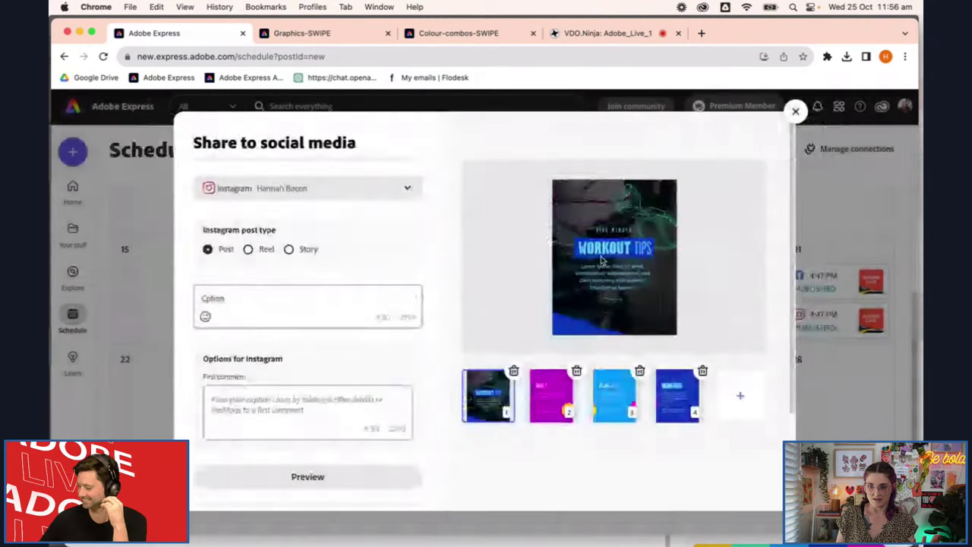
Close the share dialog and go from the home page to the saved files list
left_click(795, 113)
left_click(105, 114)
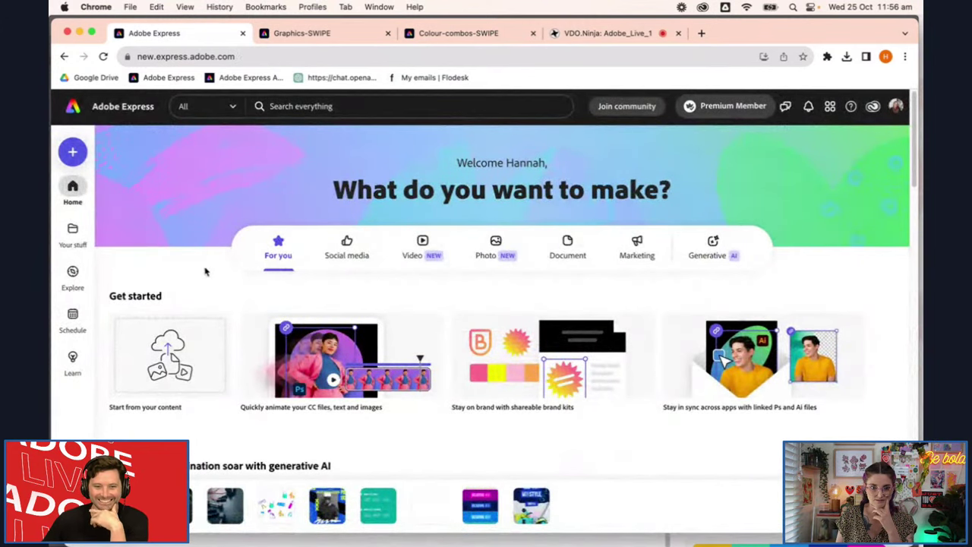
scroll(233, 265, "down", 2)
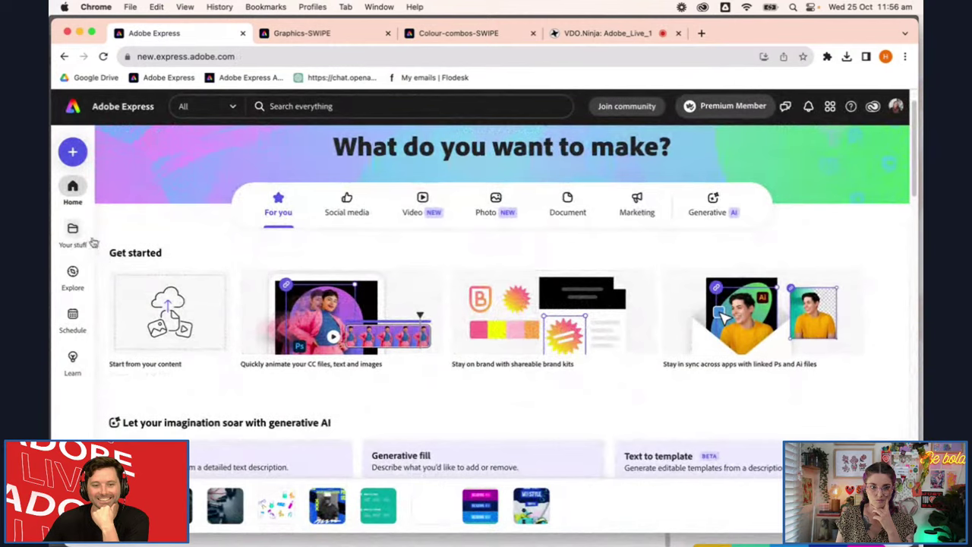
left_click(76, 234)
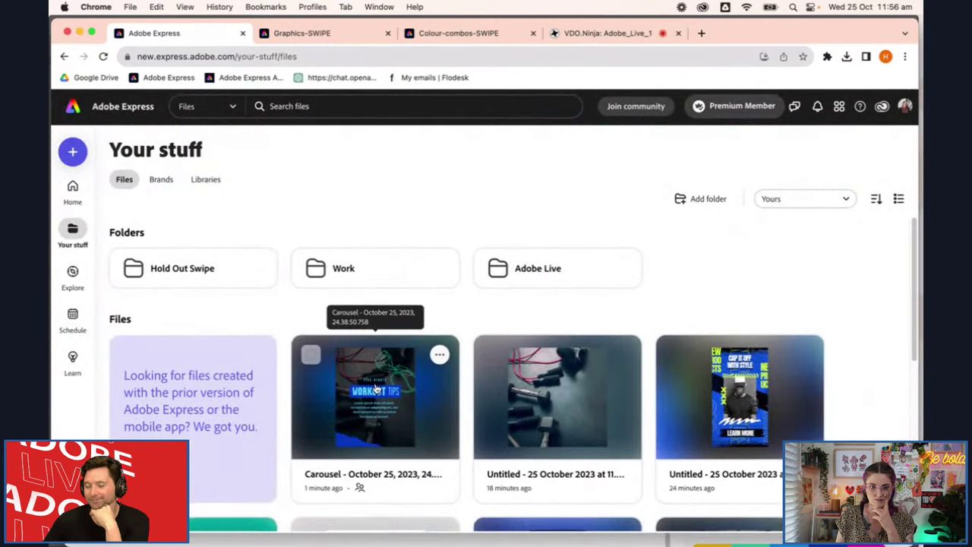
scroll(320, 360, "down", 1)
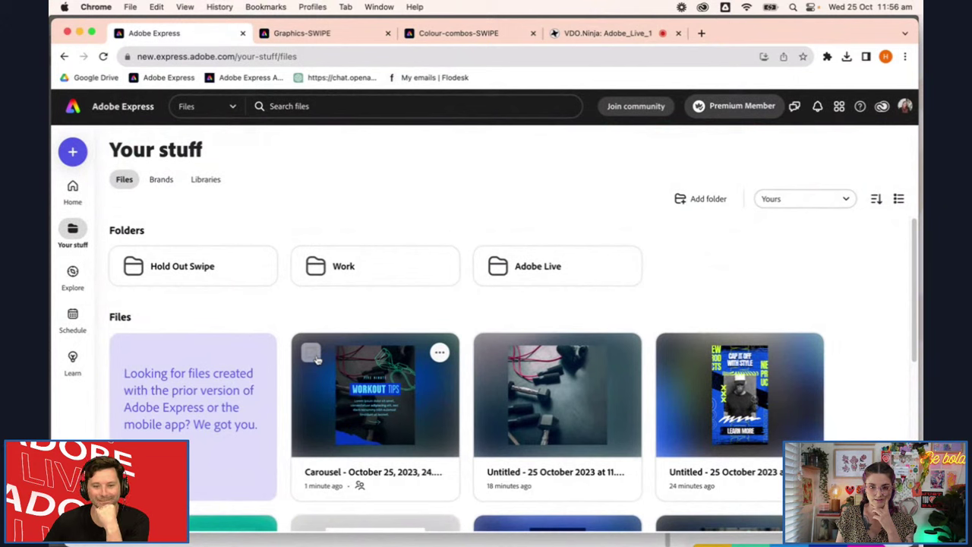
Select the Workout Tips carousel plus three other files and move them into Adobe Live
left_click(312, 354)
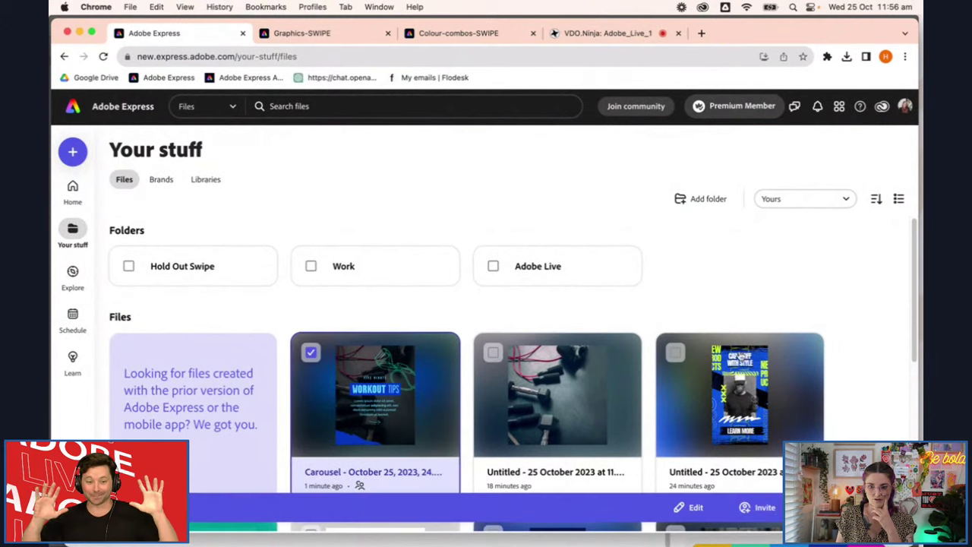
left_click(675, 354)
left_click(494, 353)
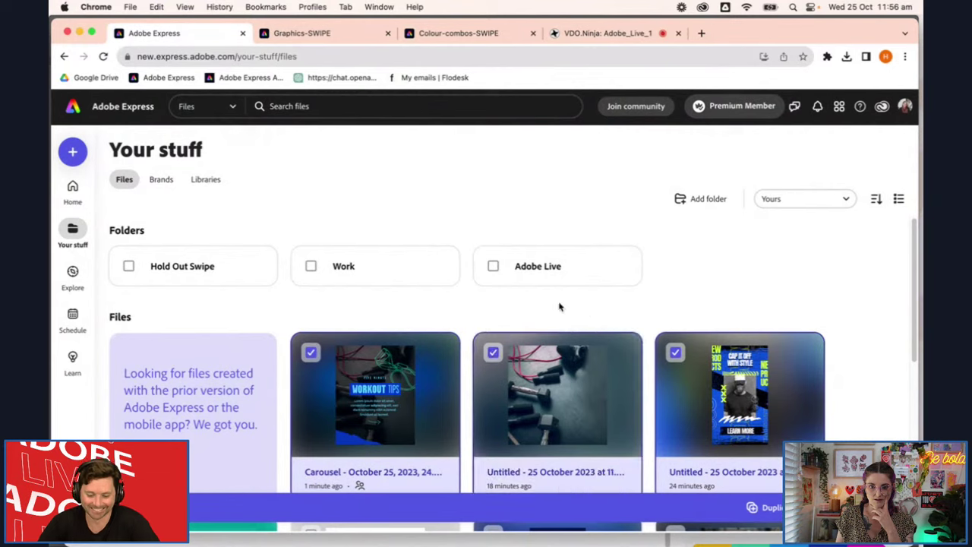
scroll(582, 306, "down", 3)
scroll(582, 306, "down", 3)
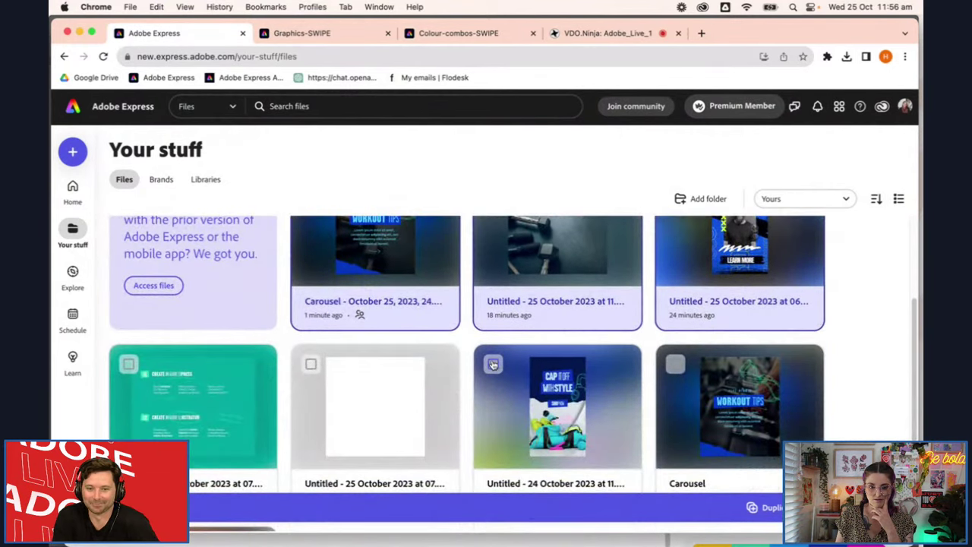
left_click(127, 367)
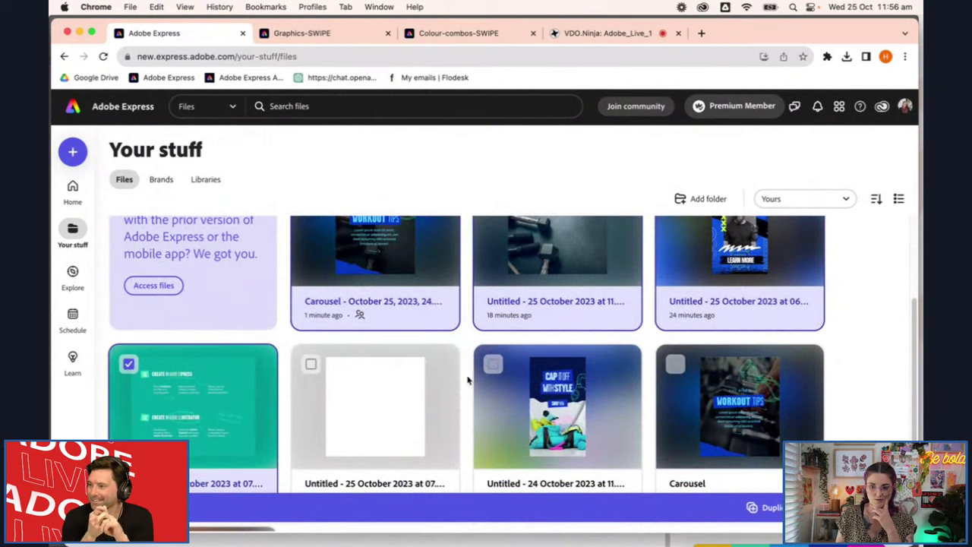
scroll(490, 382, "up", 5)
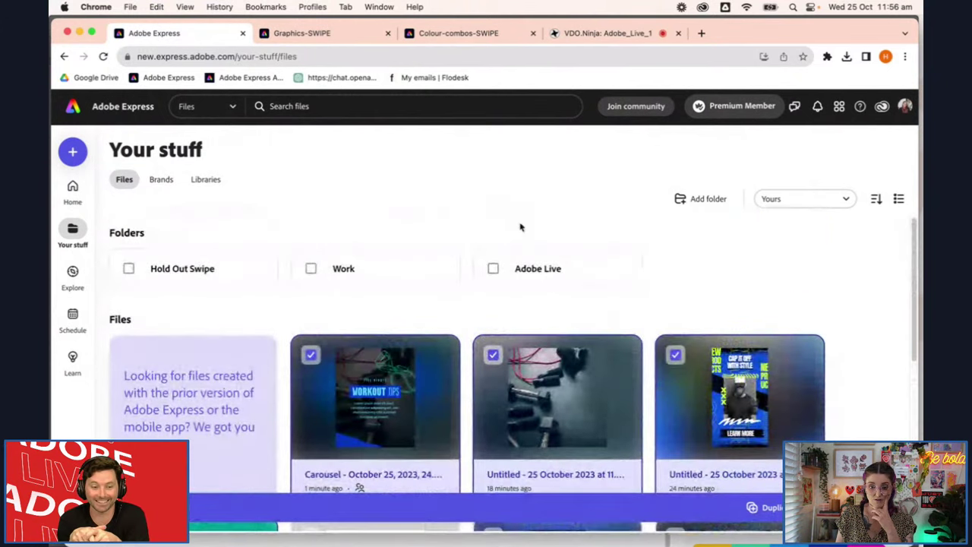
left_click_drag(598, 408, 578, 270)
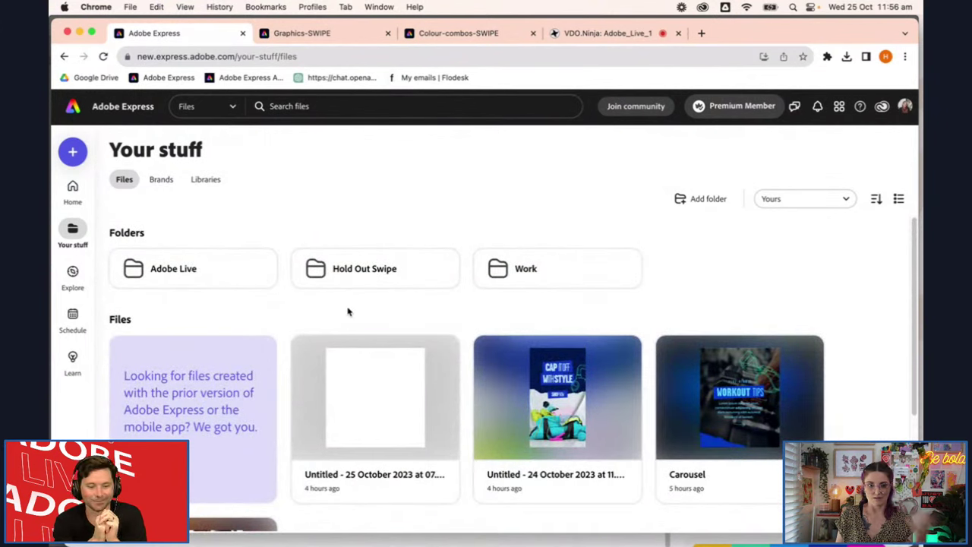
Open the Hold Out Swipe folder
mouse_move(253, 275)
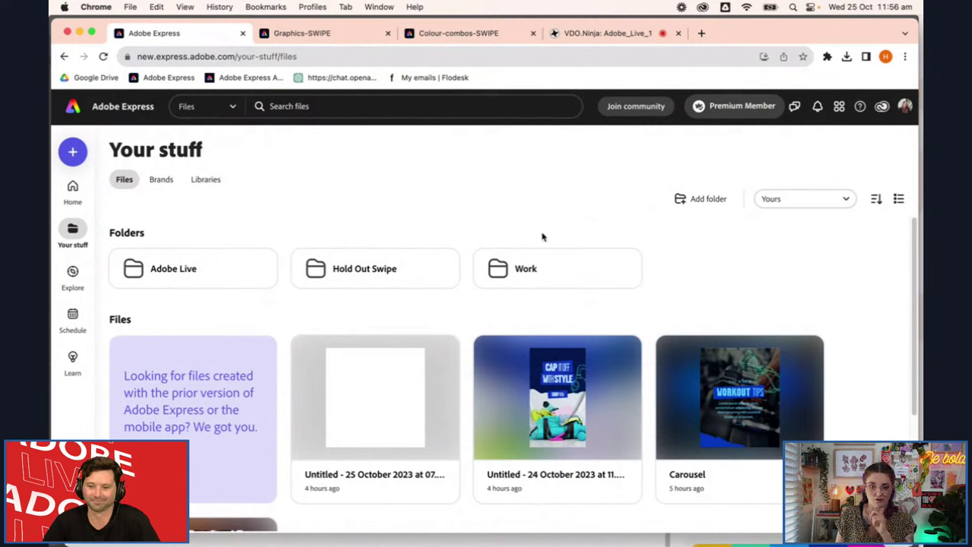
mouse_move(412, 280)
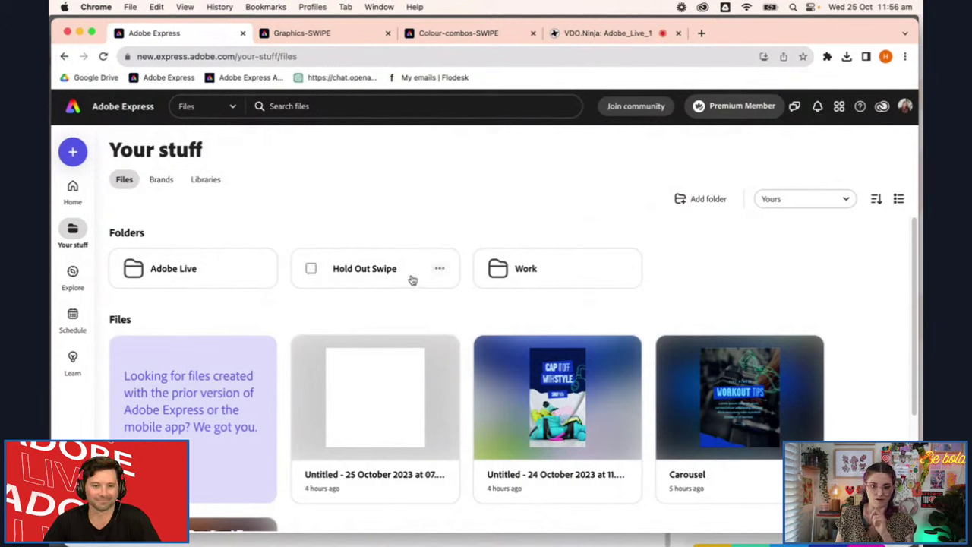
left_click(375, 279)
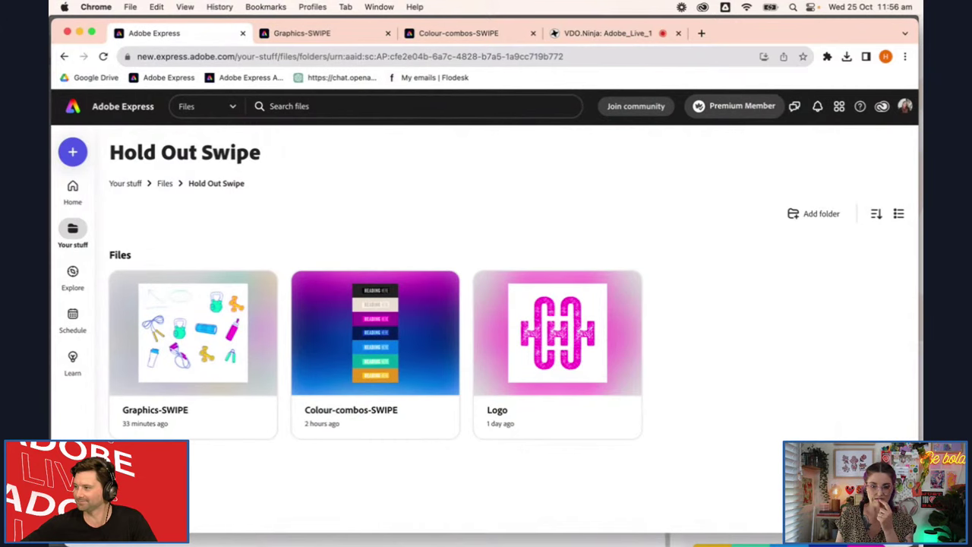
Switch to Adobe Illustrator and bring the Brand-Guidelines.ai document to the front
left_click(386, 523)
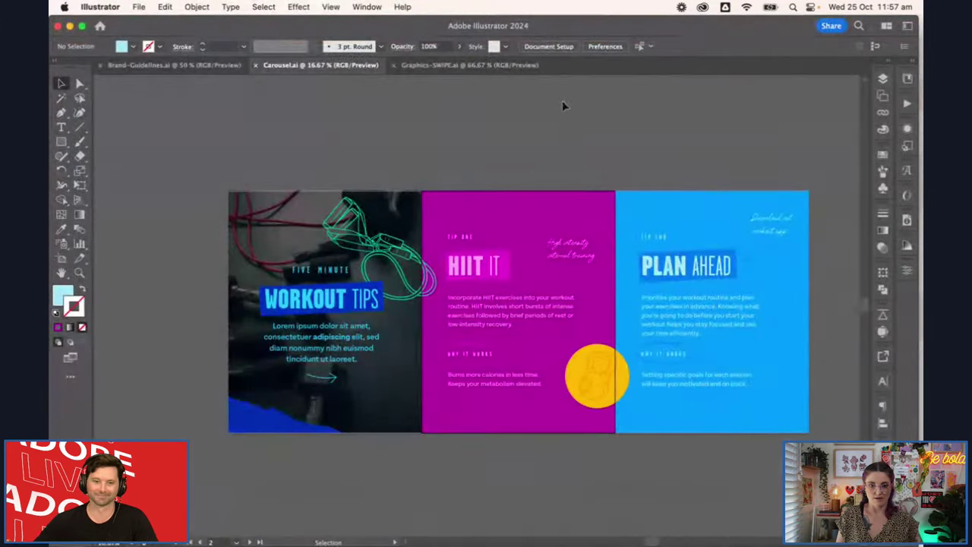
left_click_drag(466, 153, 493, 174)
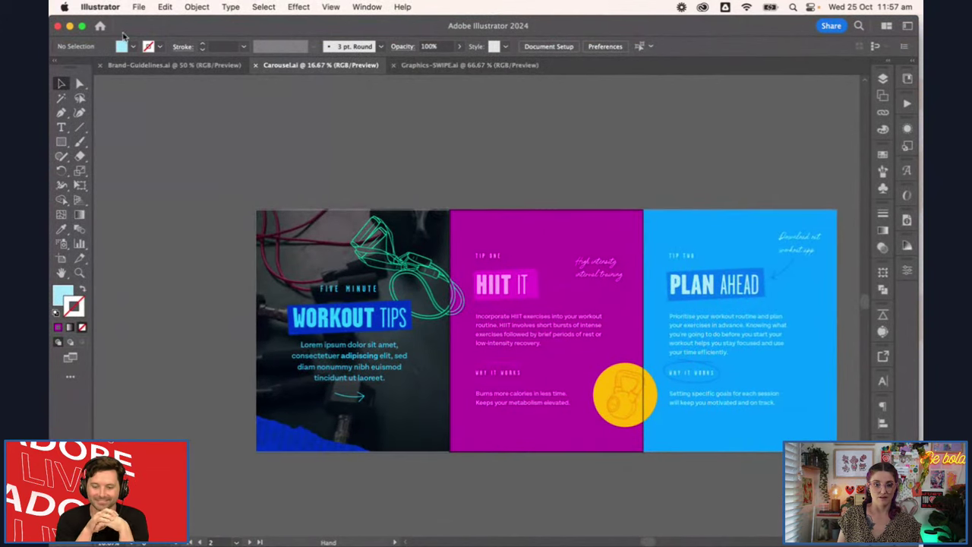
left_click(174, 65)
Zoom in on the HOLD OUT logo mark and enter its group in isolation mode
scroll(318, 133, "up", 10)
scroll(318, 132, "left", 15)
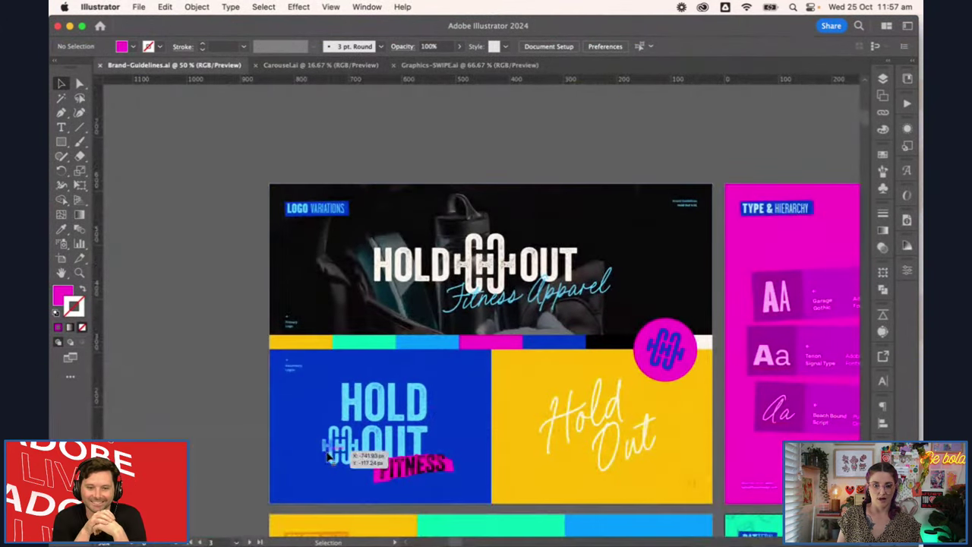
scroll(328, 455, "up", 8)
double_click(401, 450)
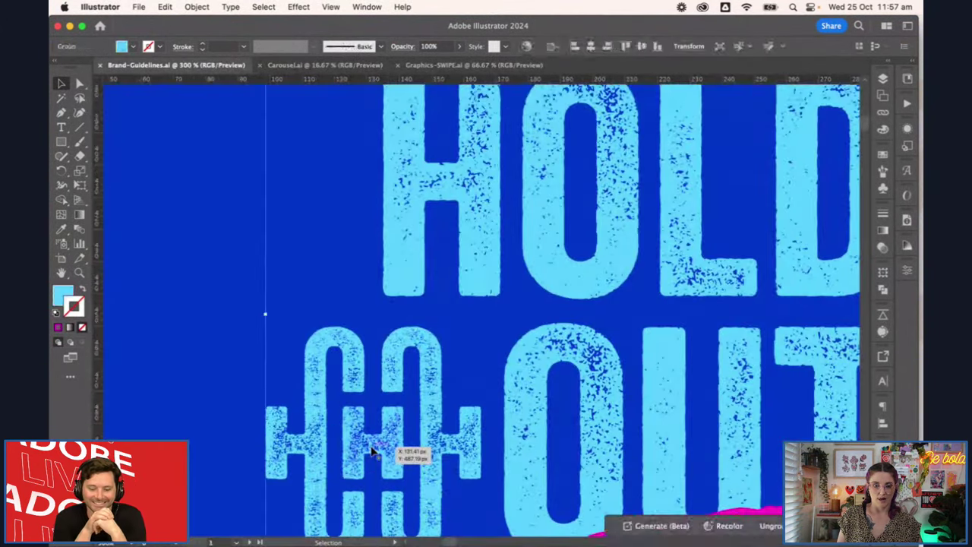